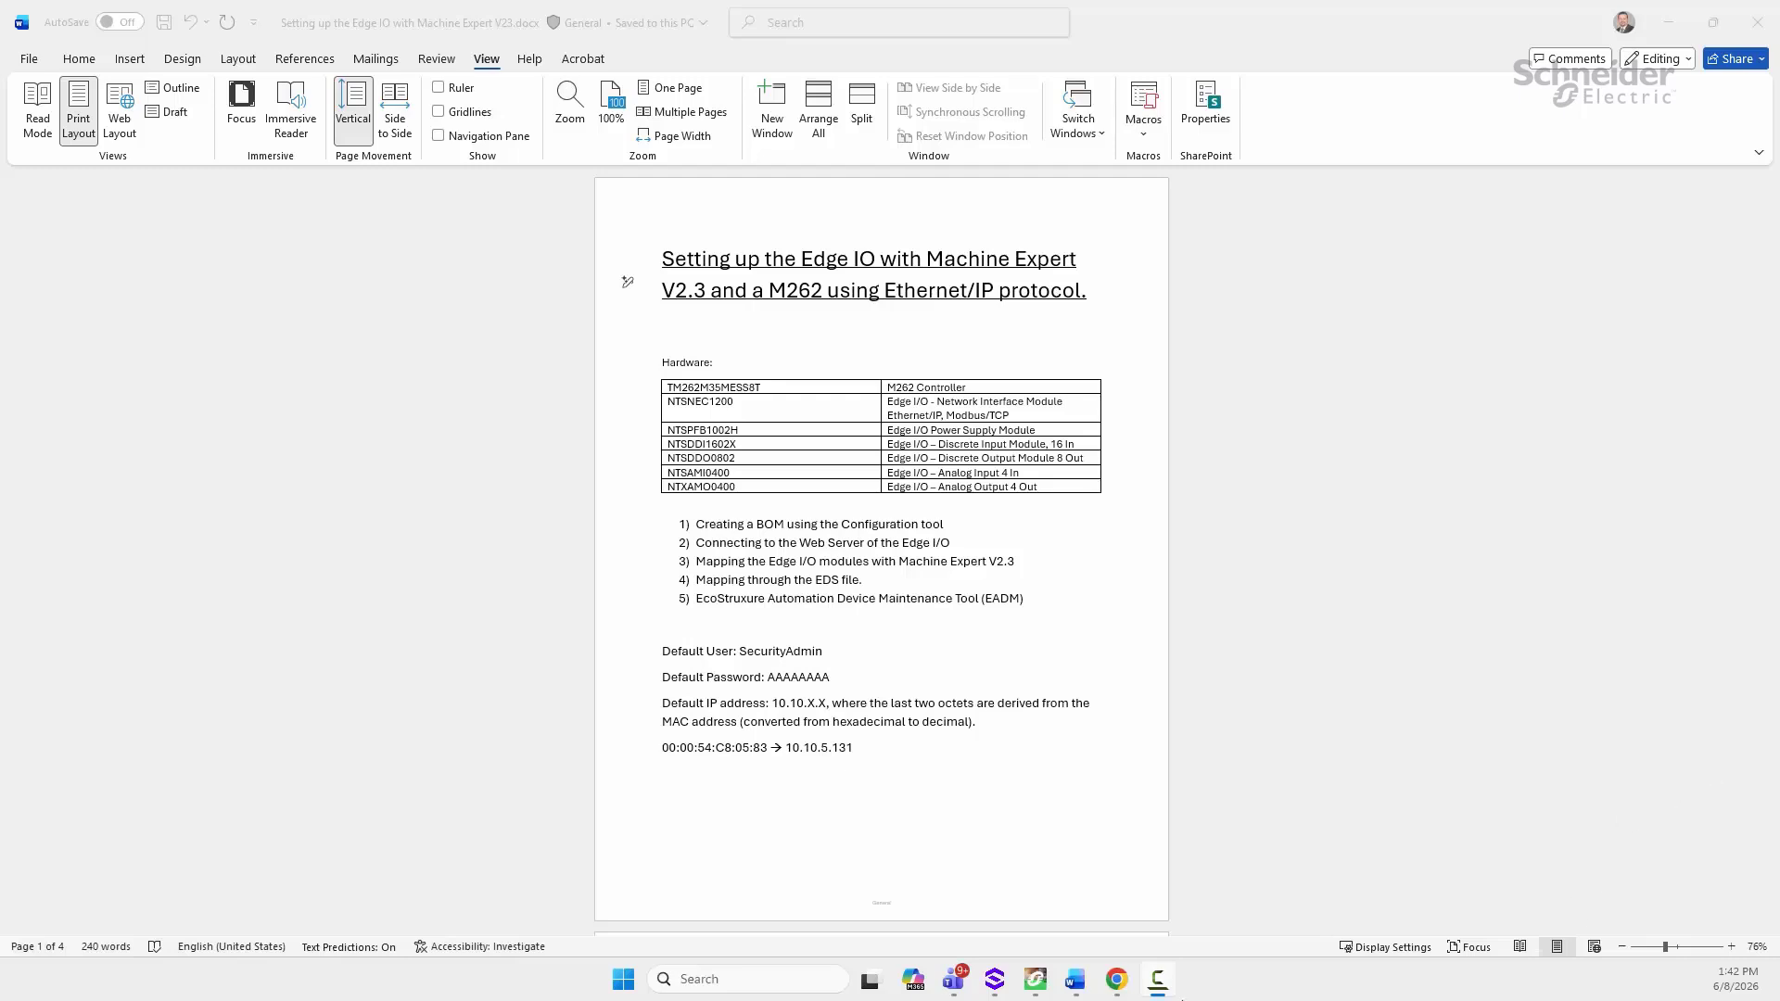
Step: In Chrome, browse Products to PLC/PAC and Controllers and scroll to the Modicon Edge I/O NTS range
click(1116, 979)
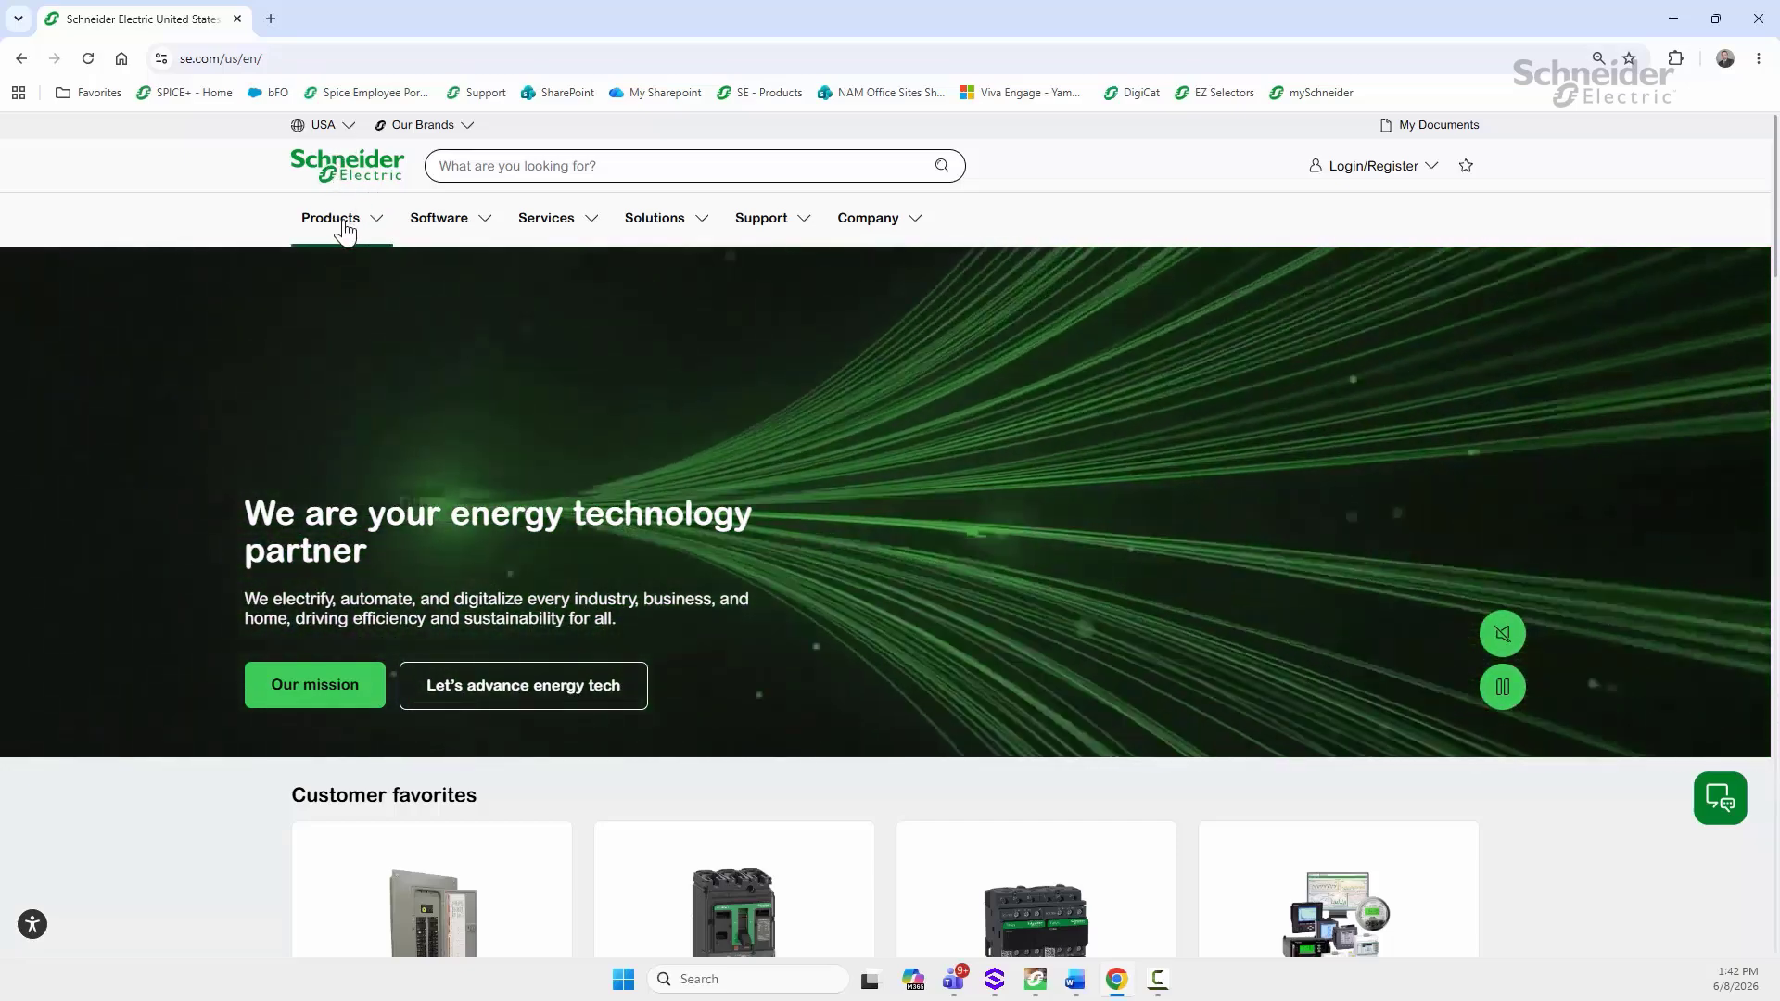
click(371, 229)
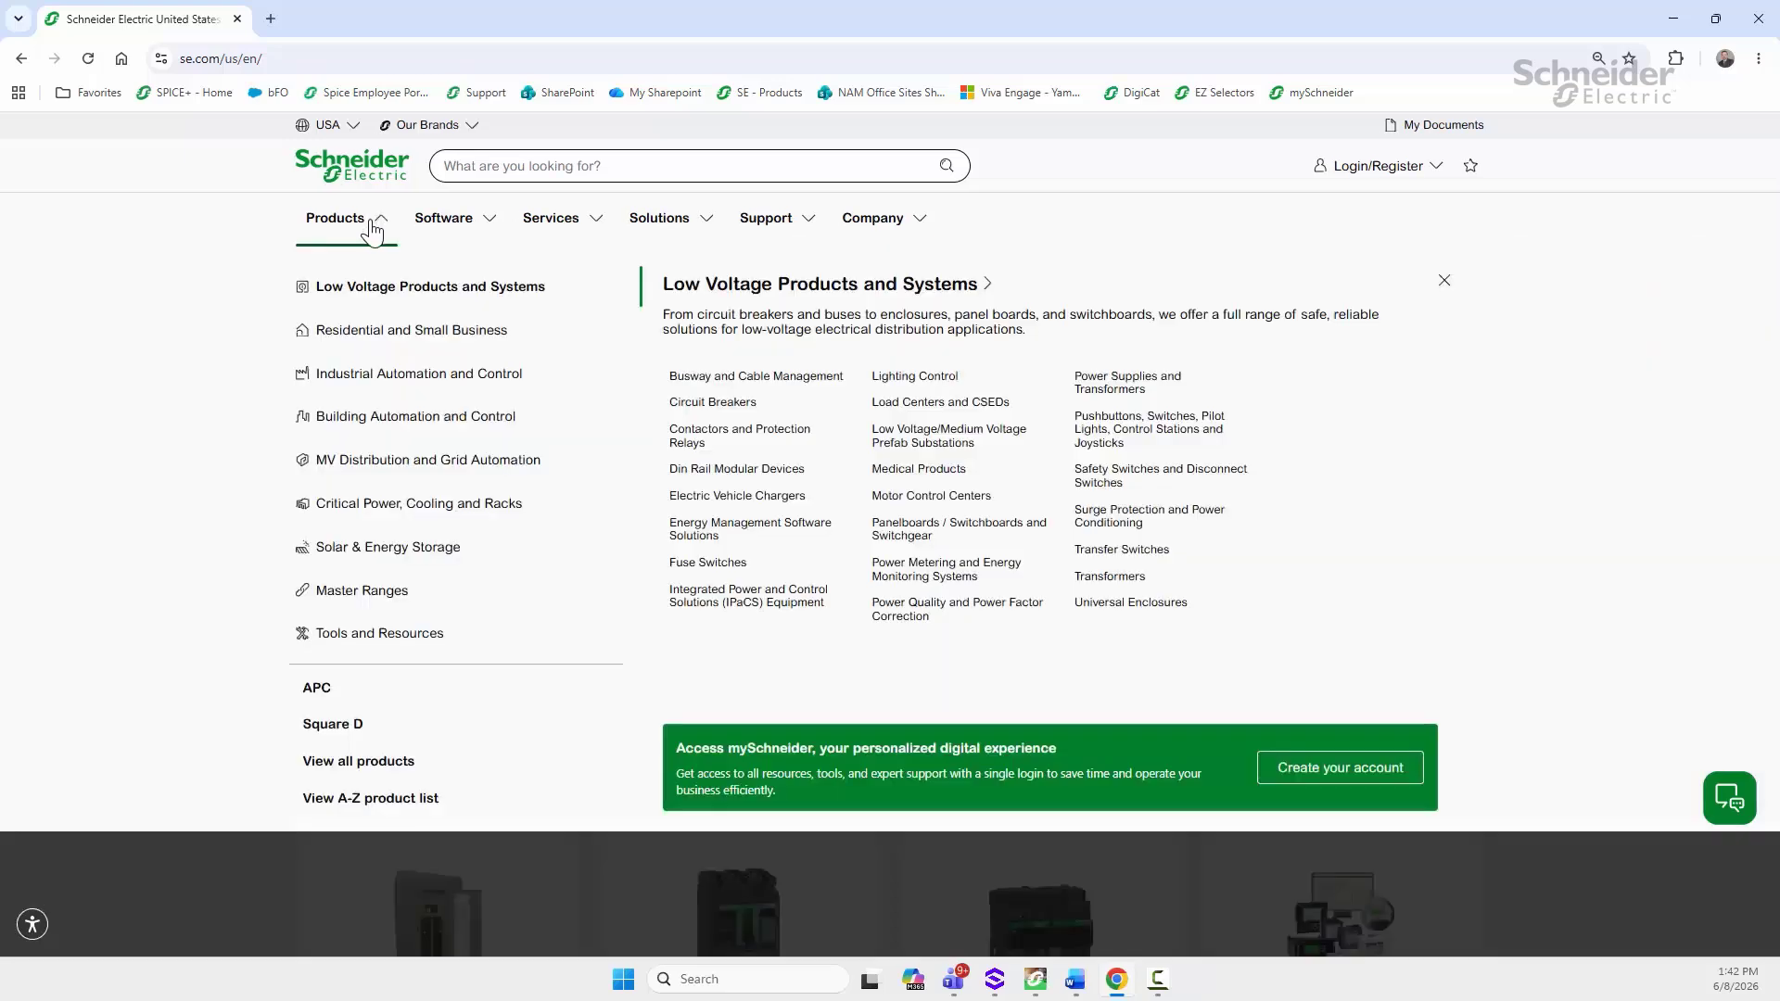
mouse_move(352, 383)
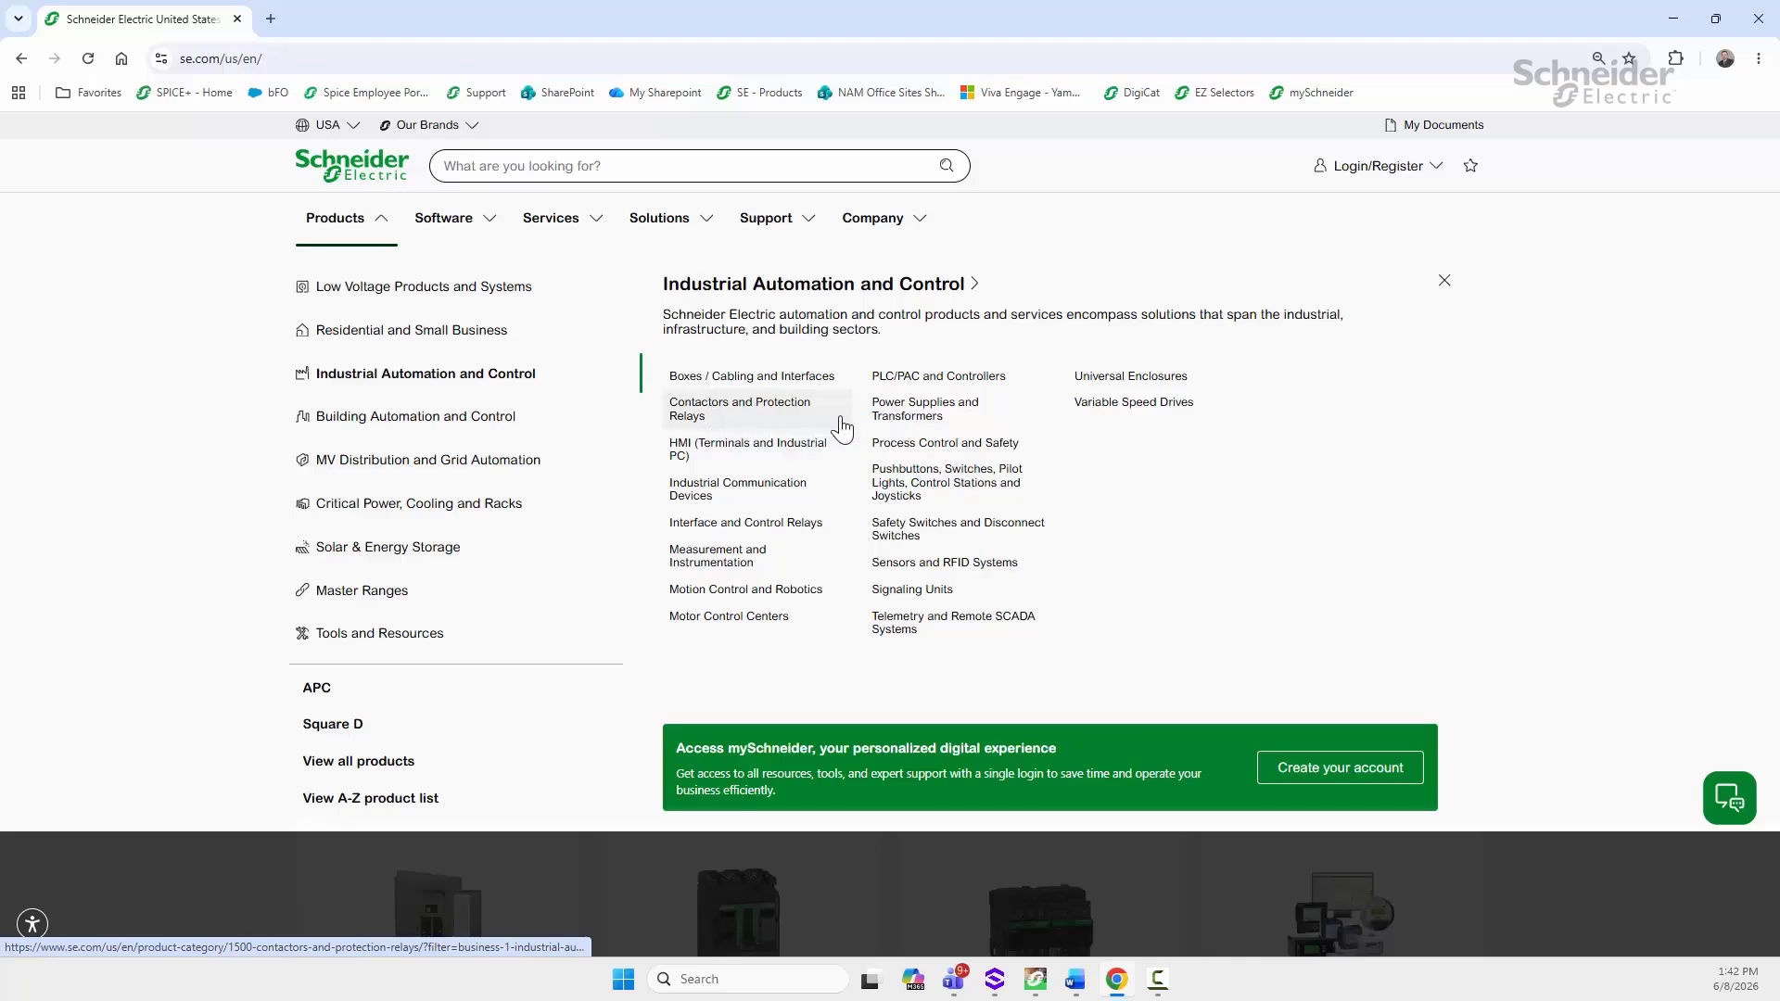
click(936, 377)
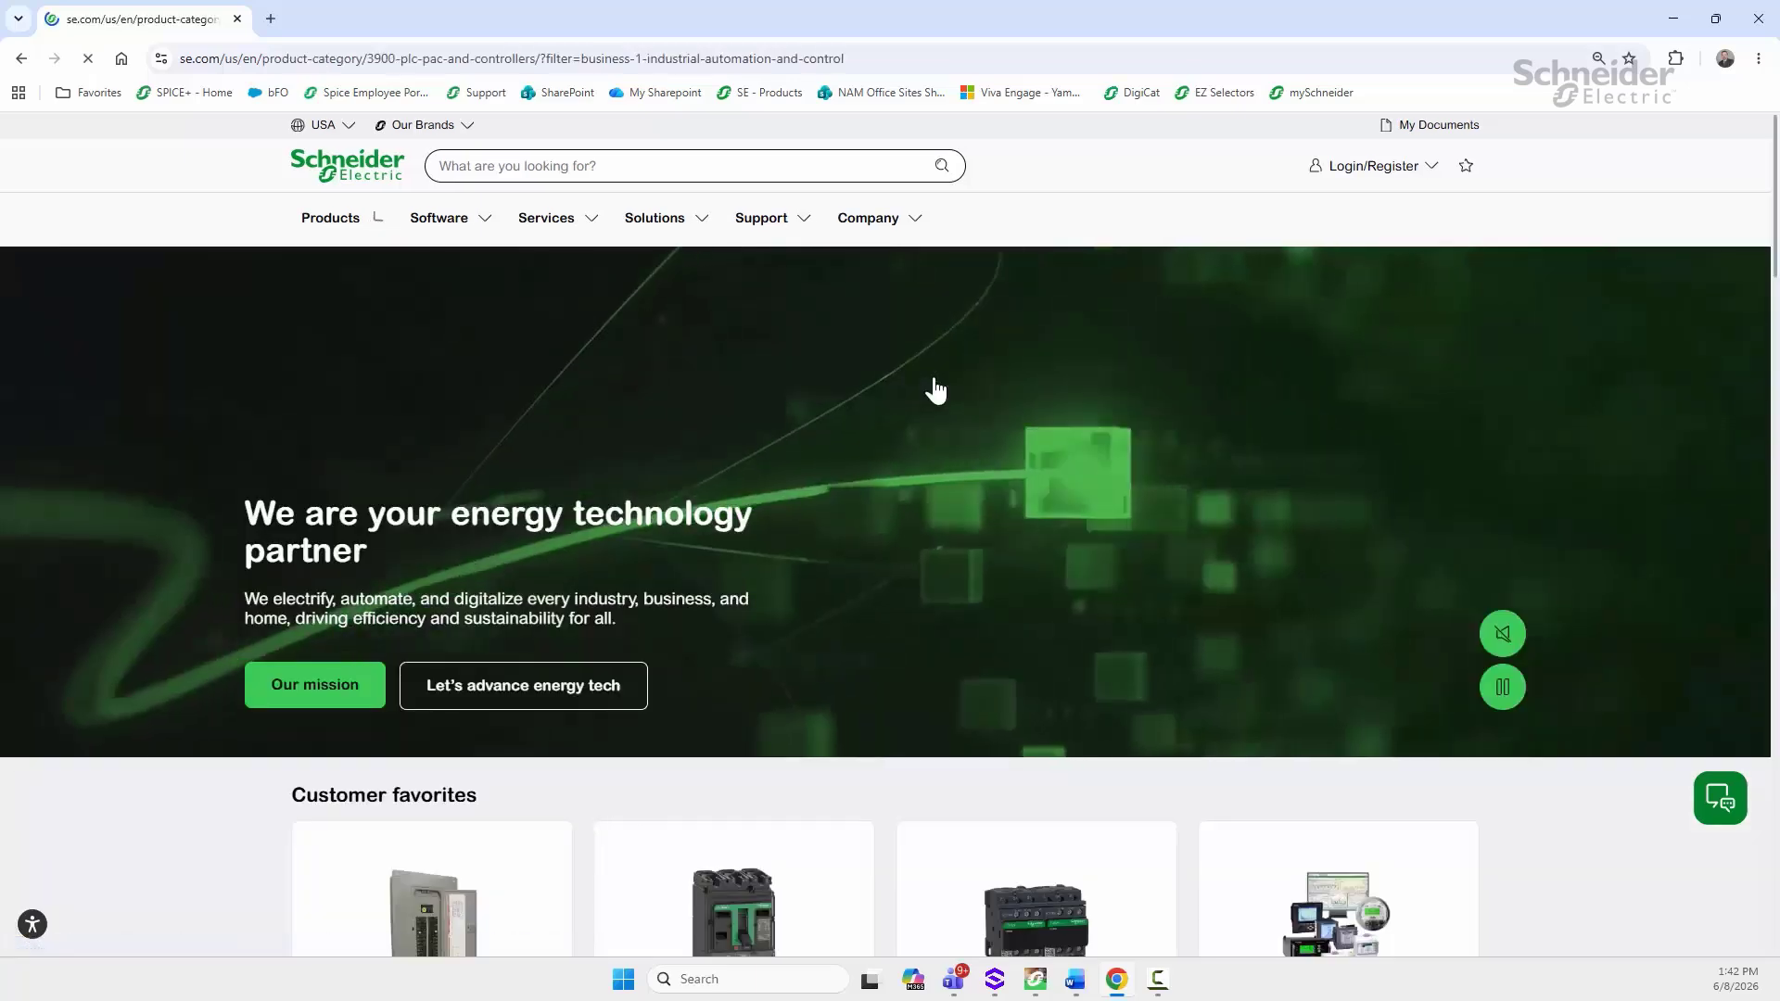
scroll(935, 387, down, 3)
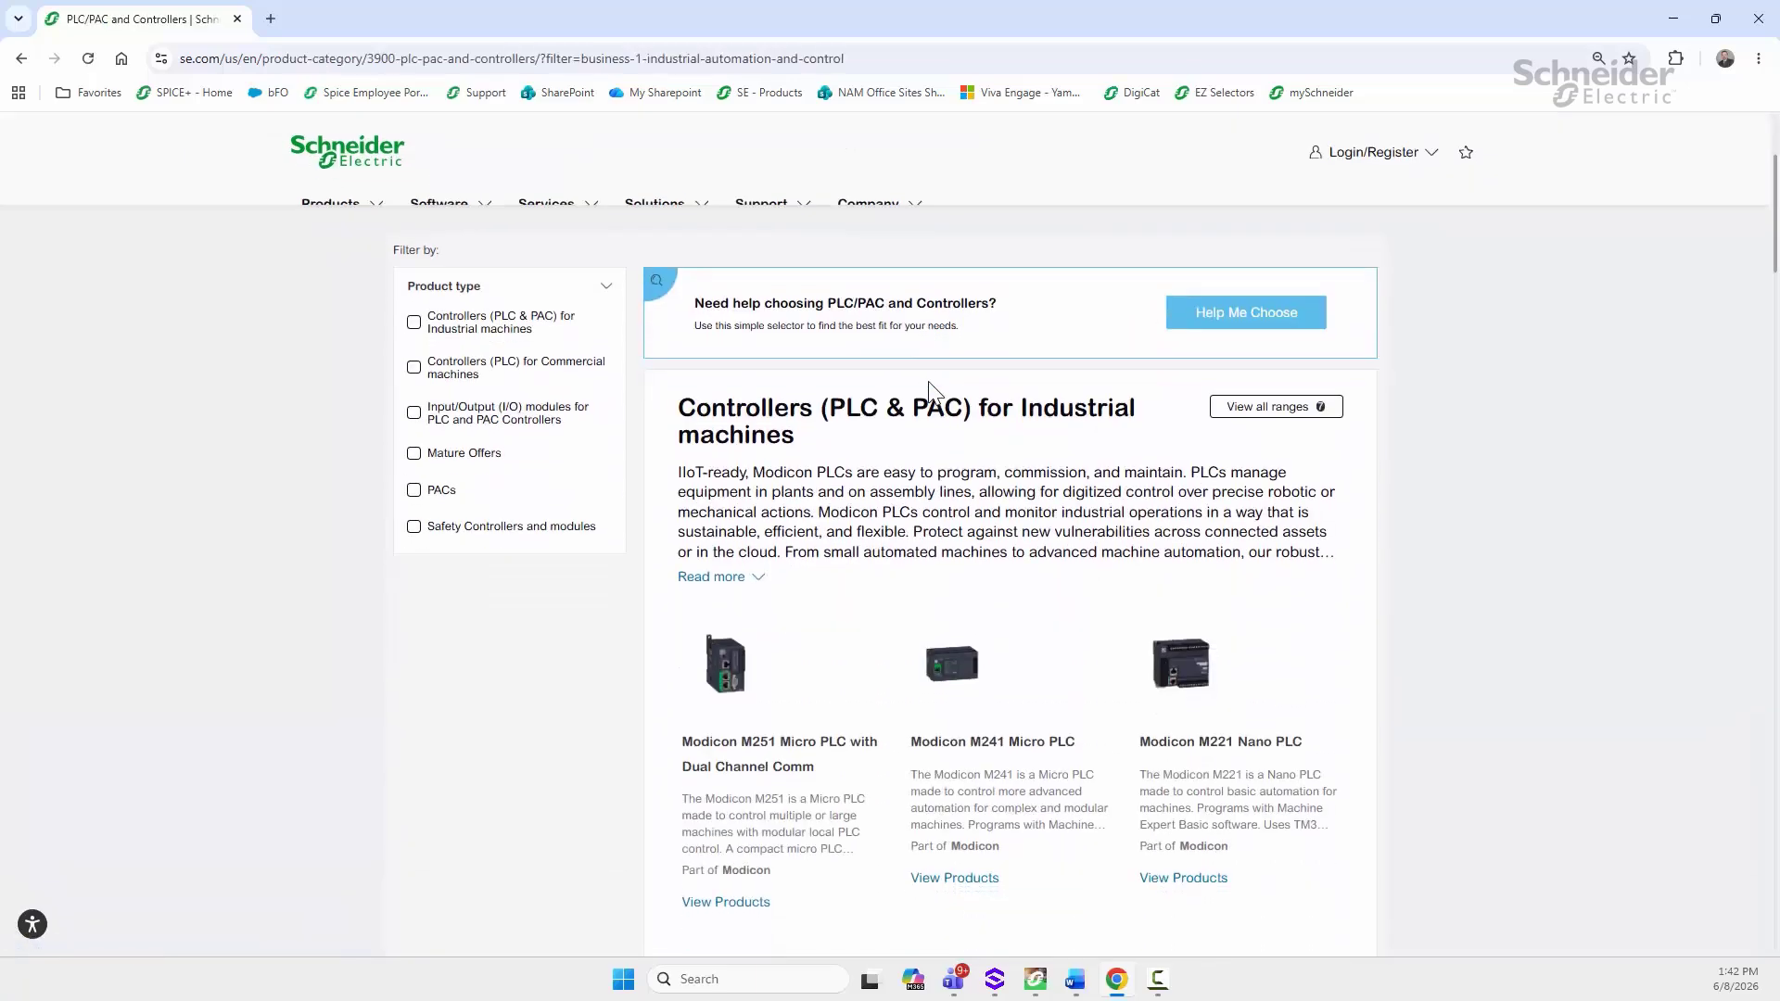
scroll(934, 394, down, 15)
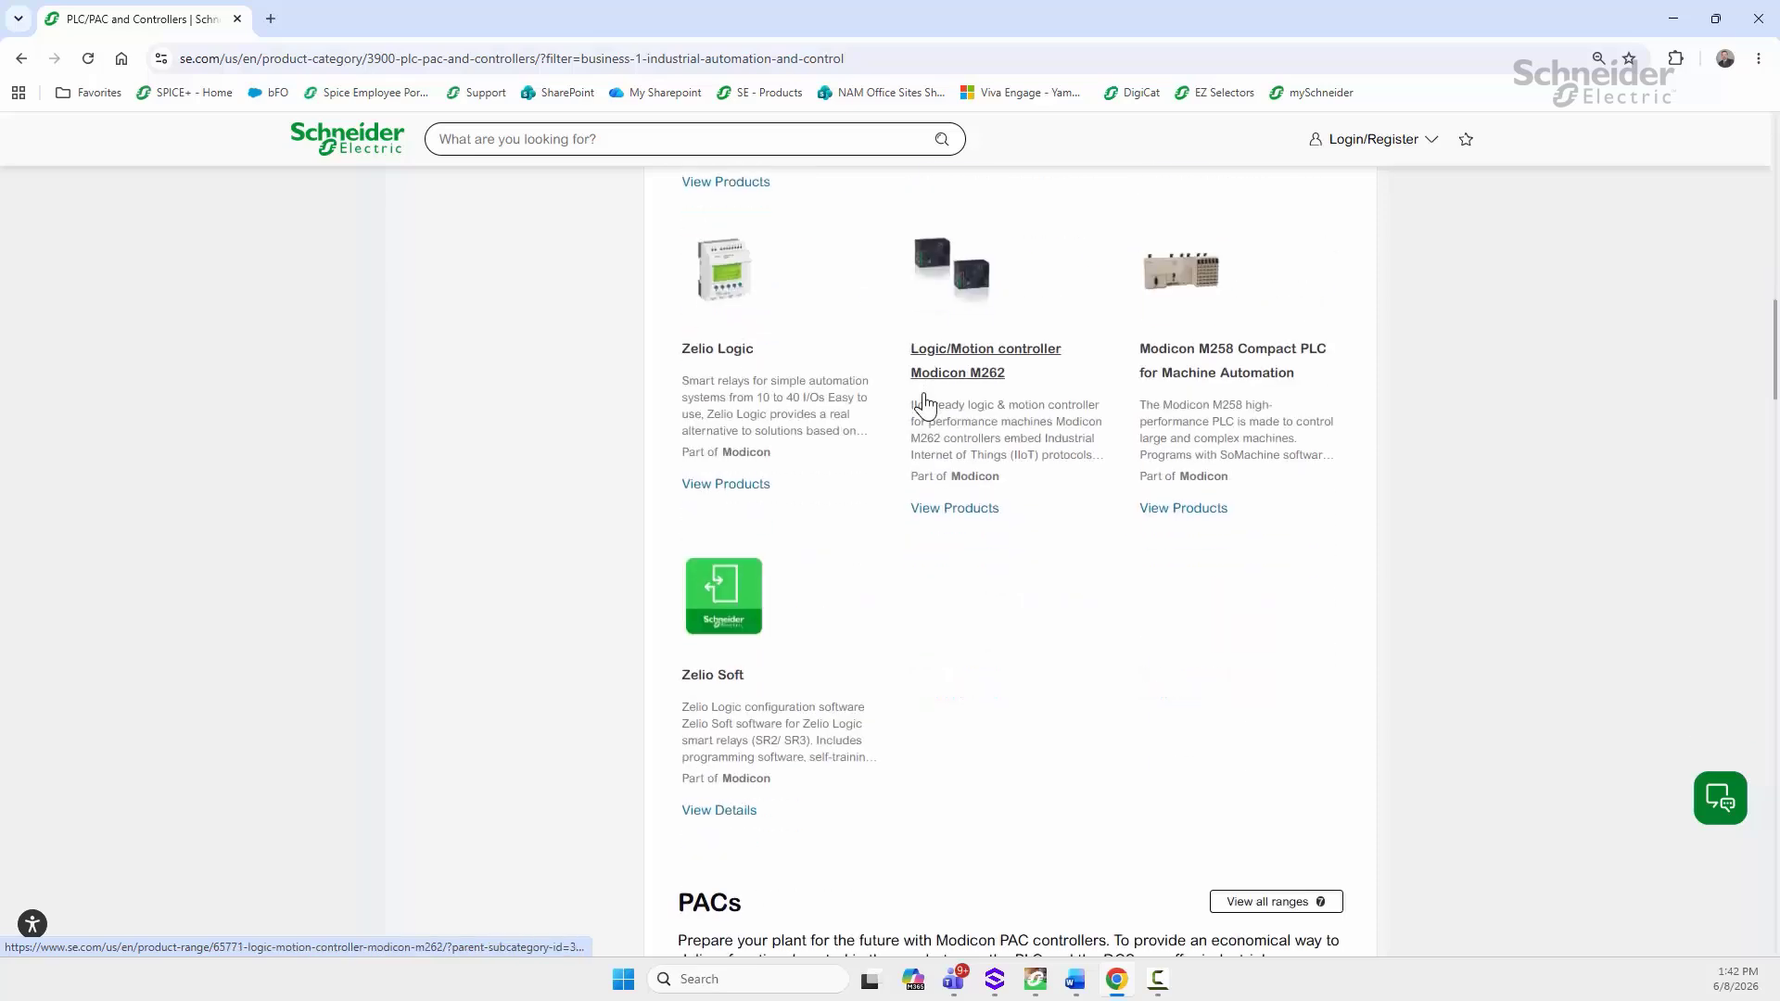
scroll(930, 405, down, 13)
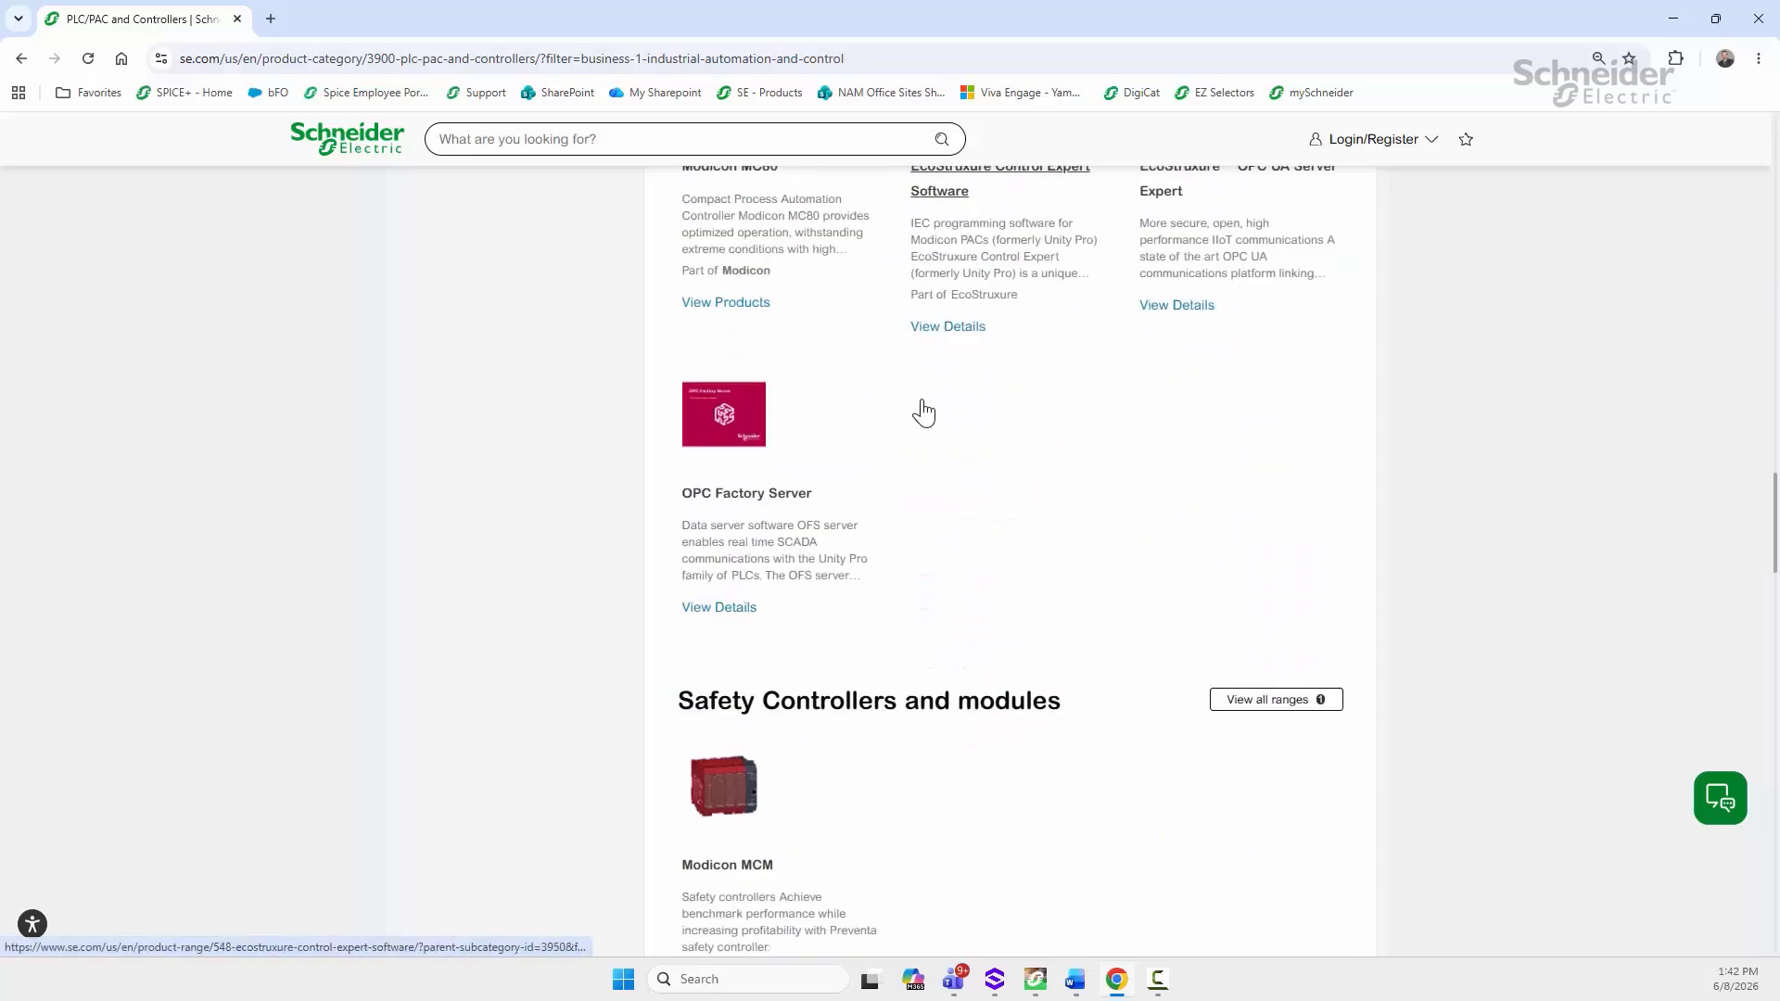
scroll(923, 408, down, 9)
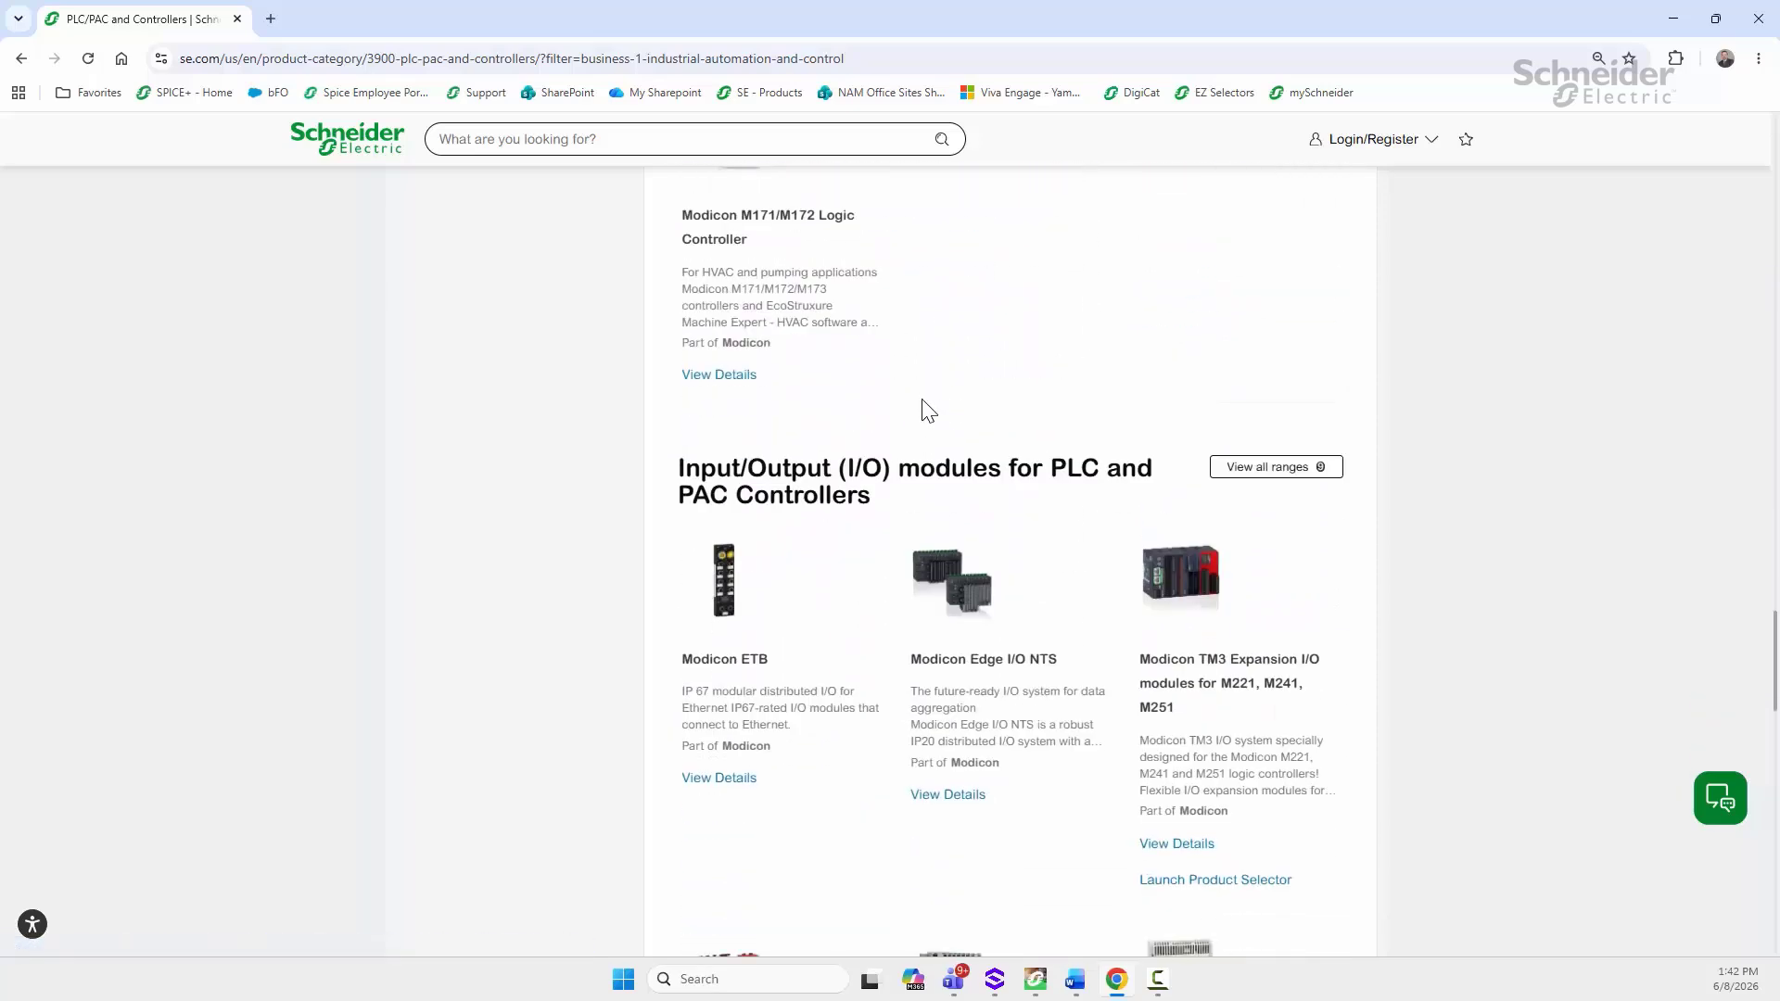
scroll(928, 420, down, 2)
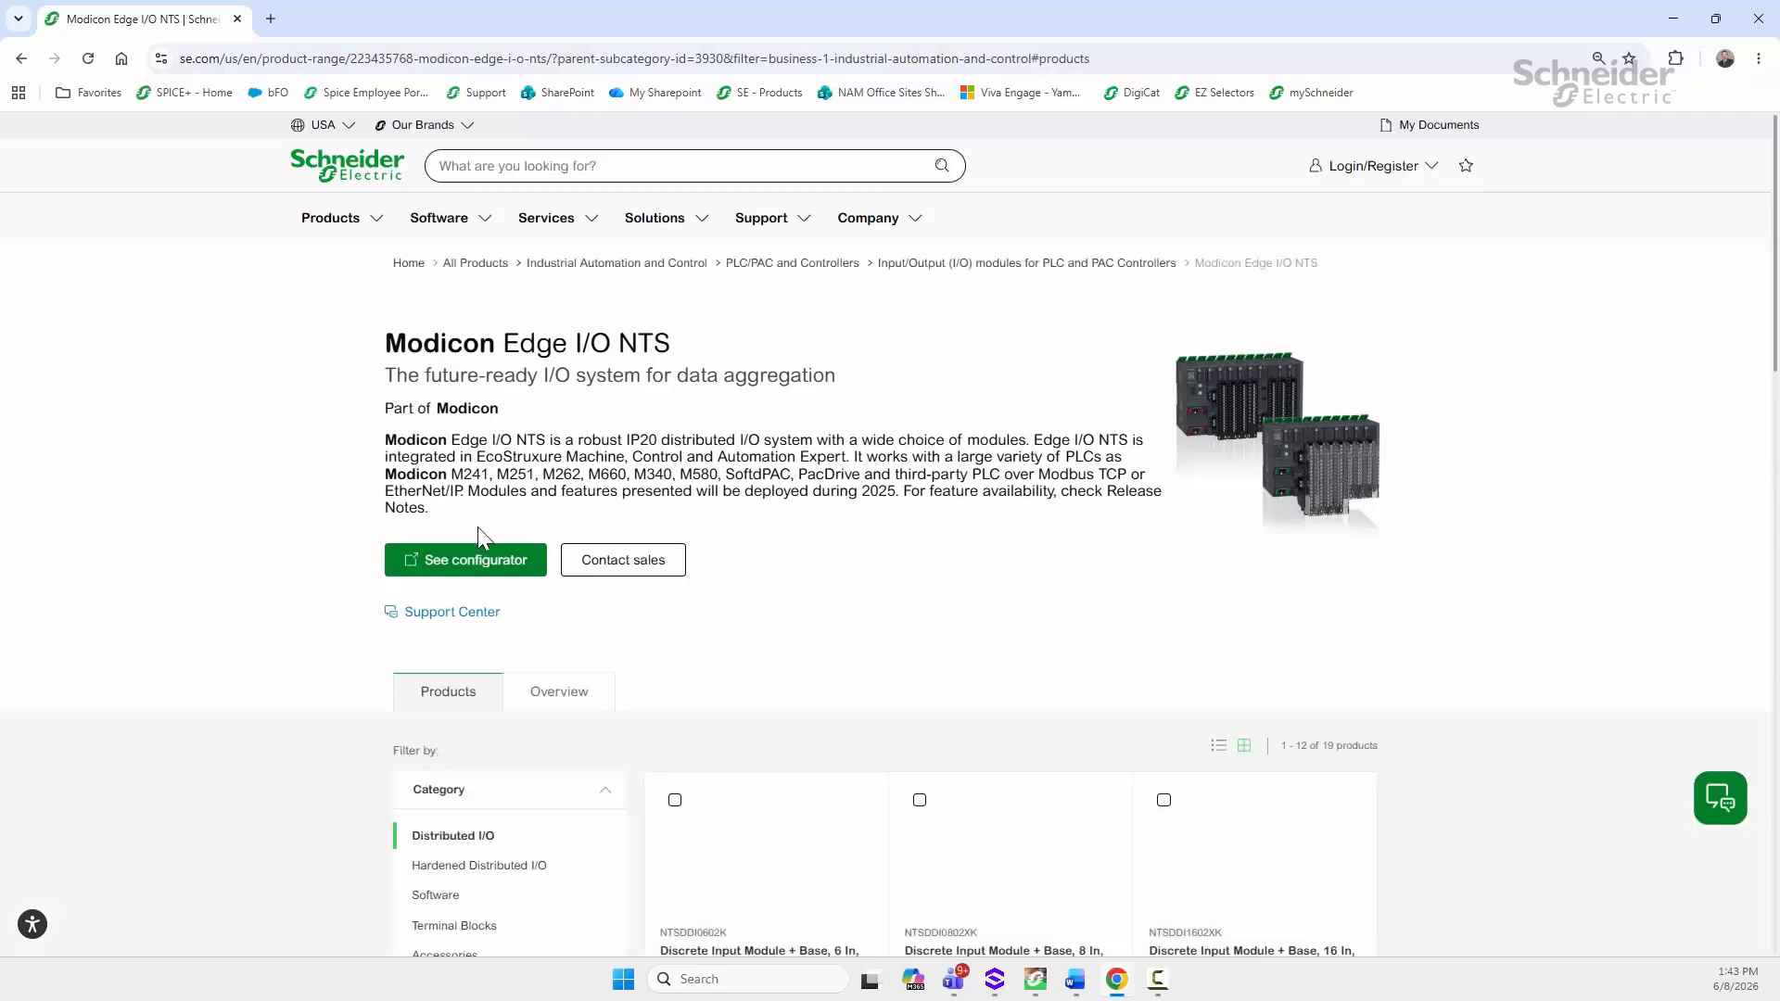
Step: Review the Edge I/O NTS Software and Firmware downloads, then scroll back up the range page
scroll(477, 527, down, 3)
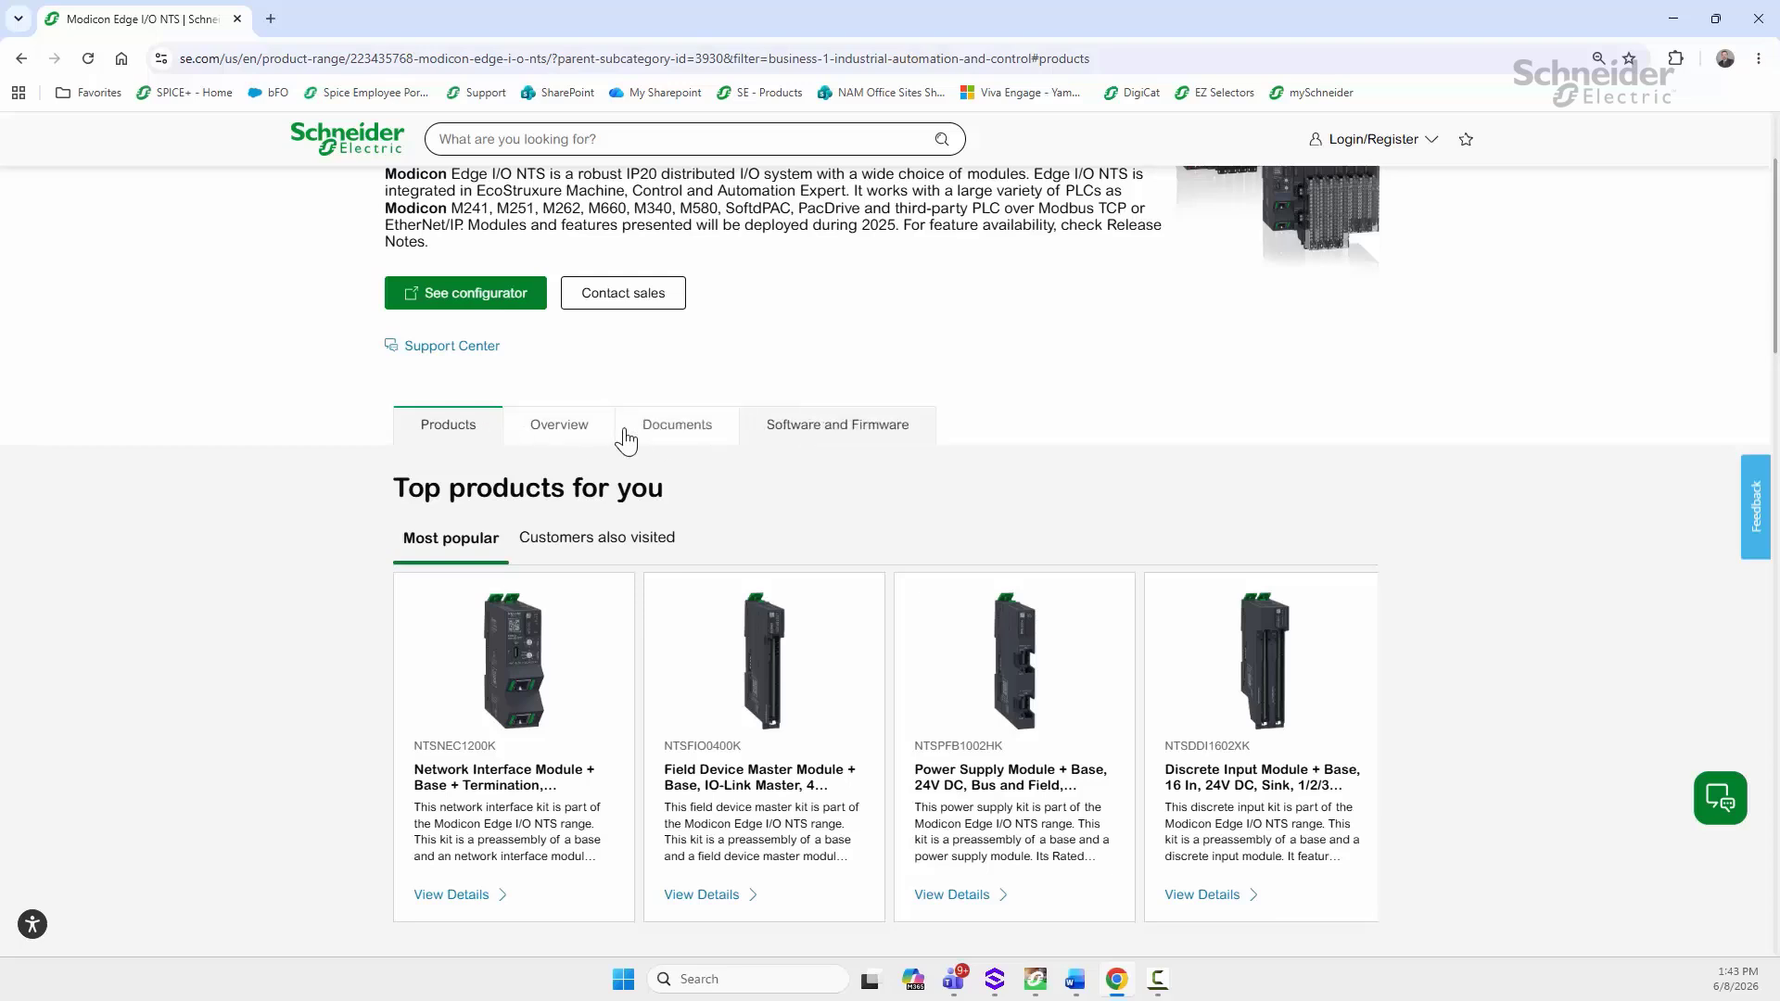
click(795, 433)
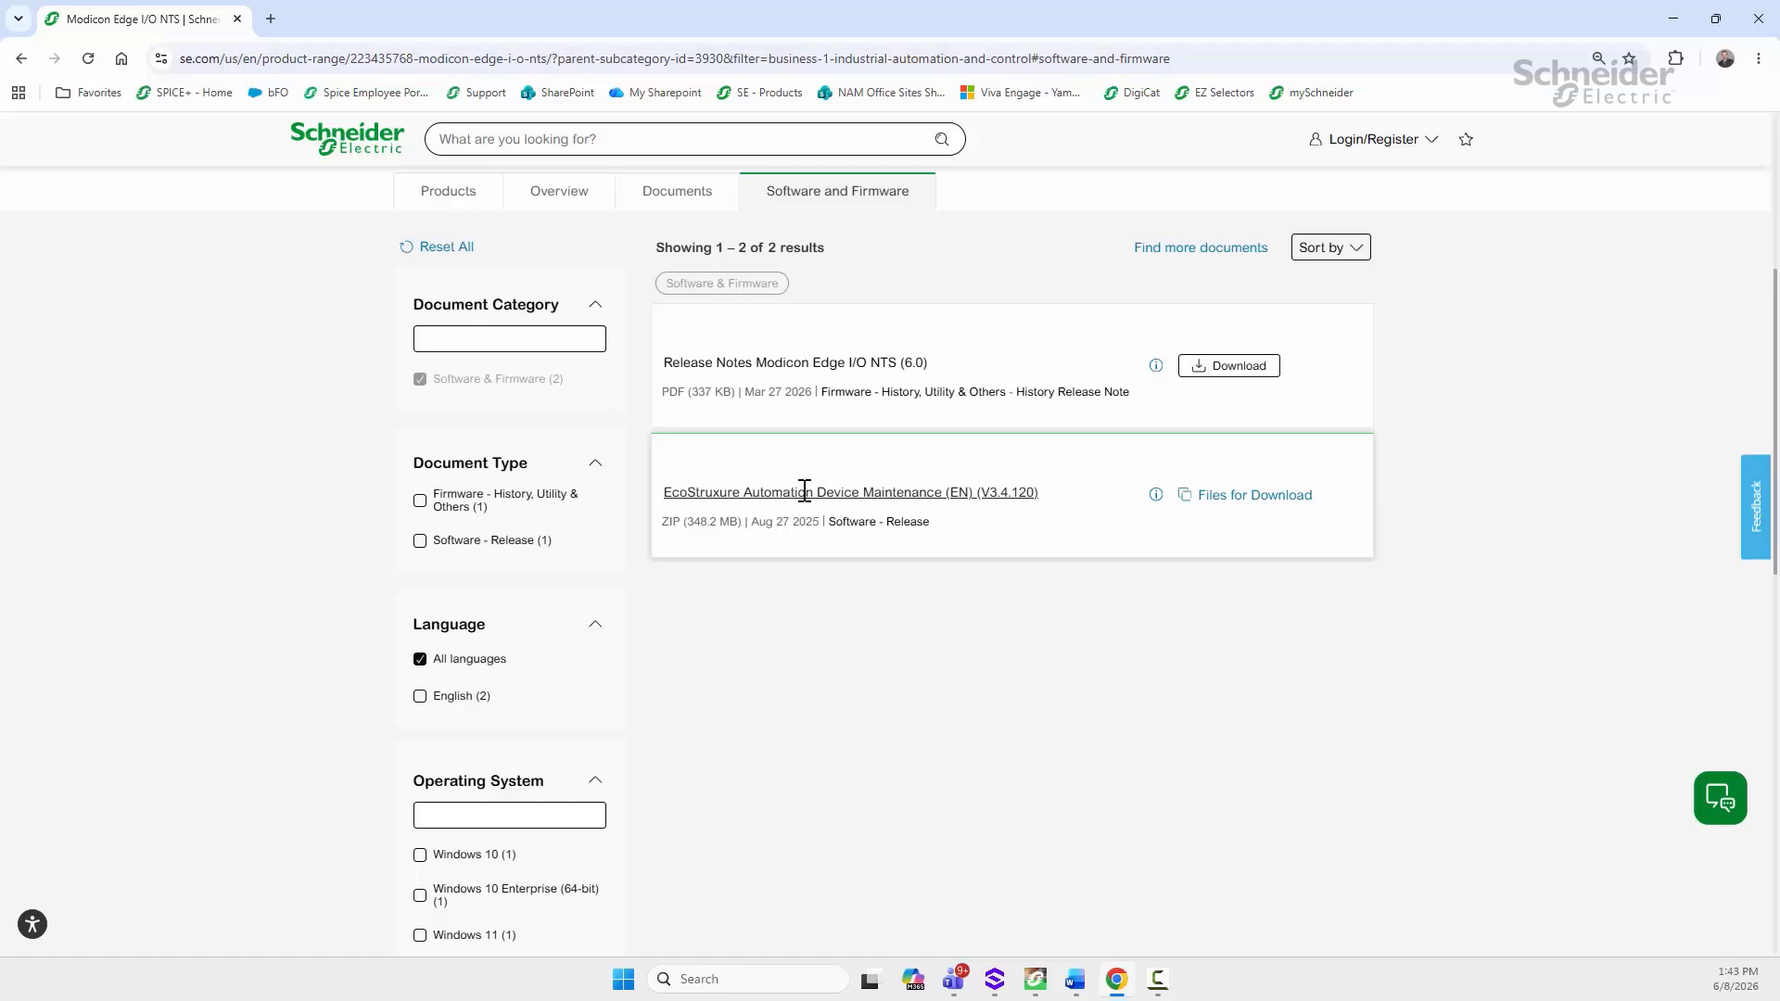
scroll(784, 370, up, 1)
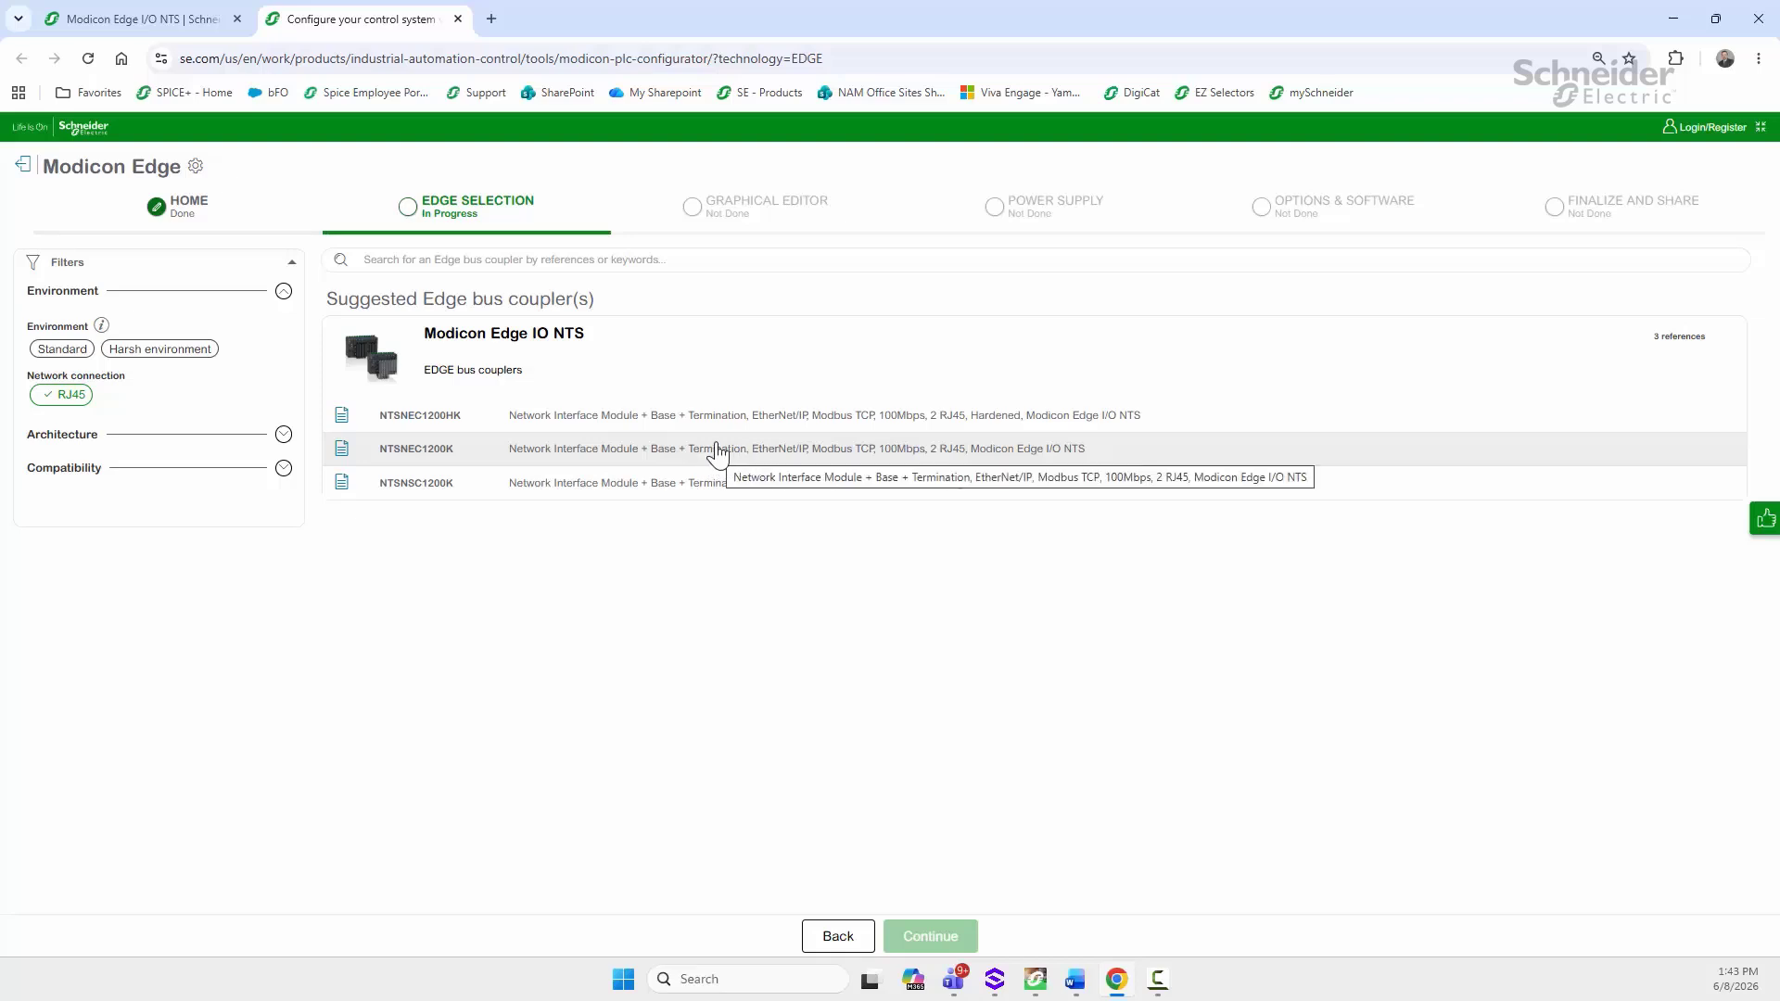
Step: Choose the NTSNEC1200K interface and add an NTSPFB1002HK power supply module to the island
click(586, 453)
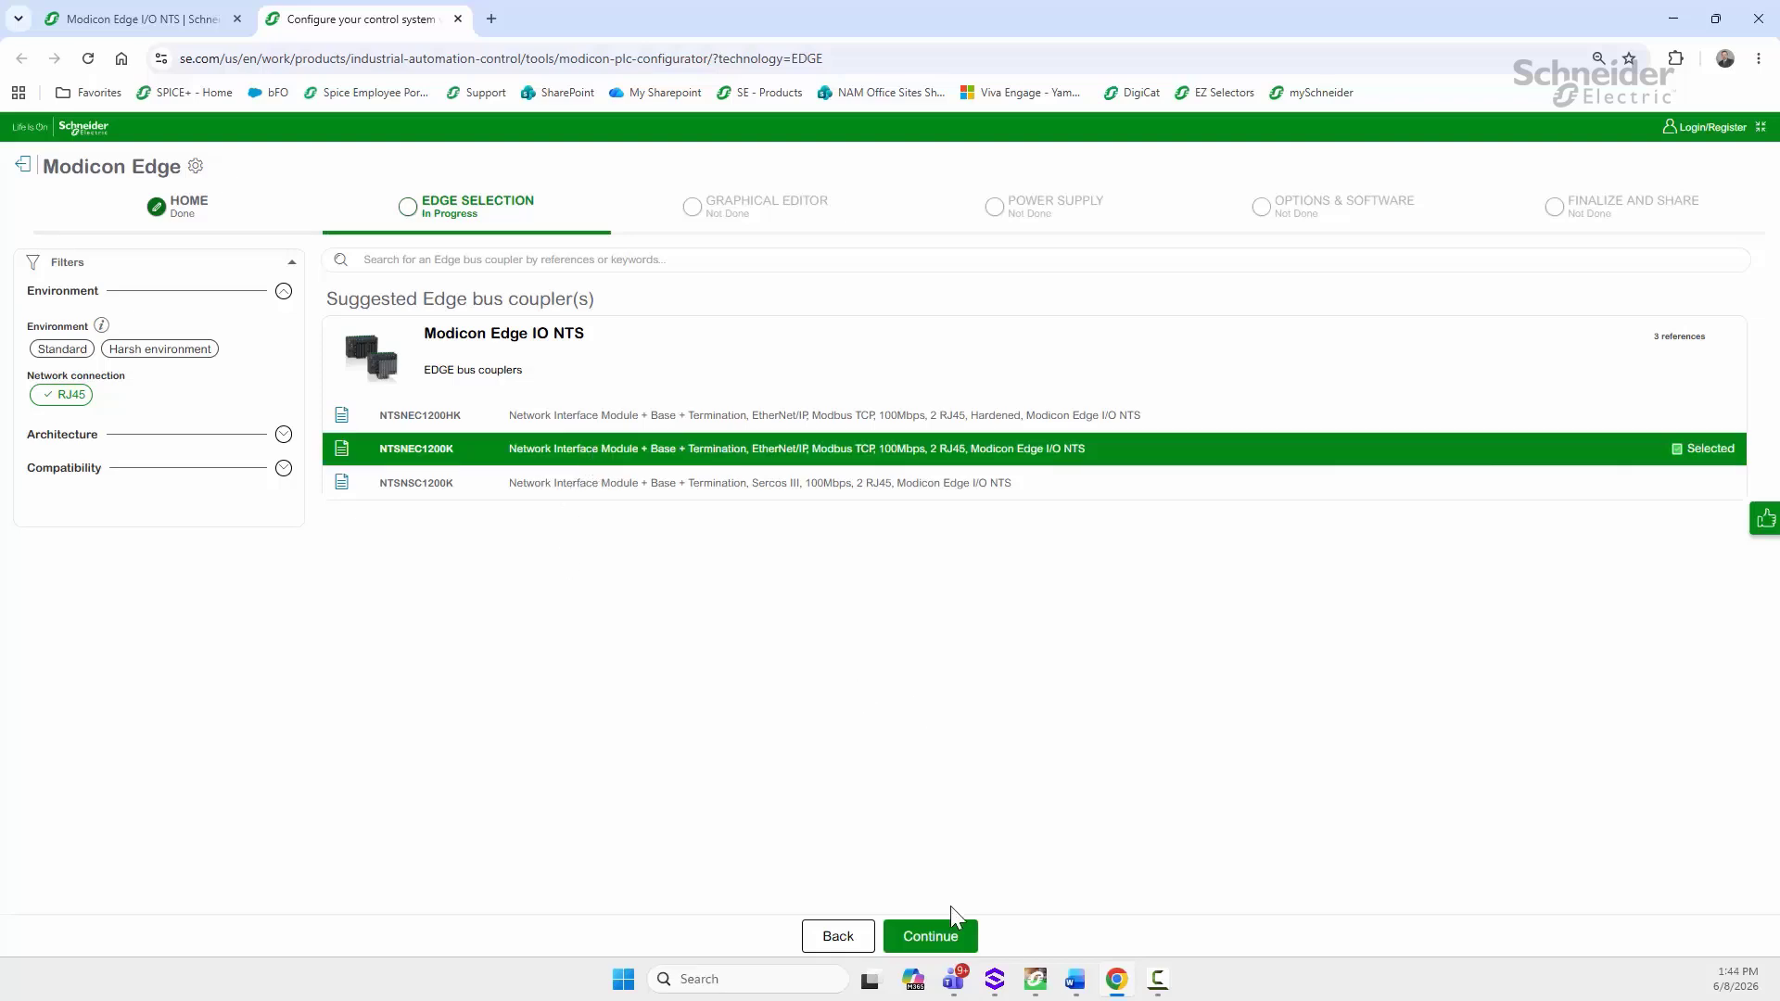
click(932, 938)
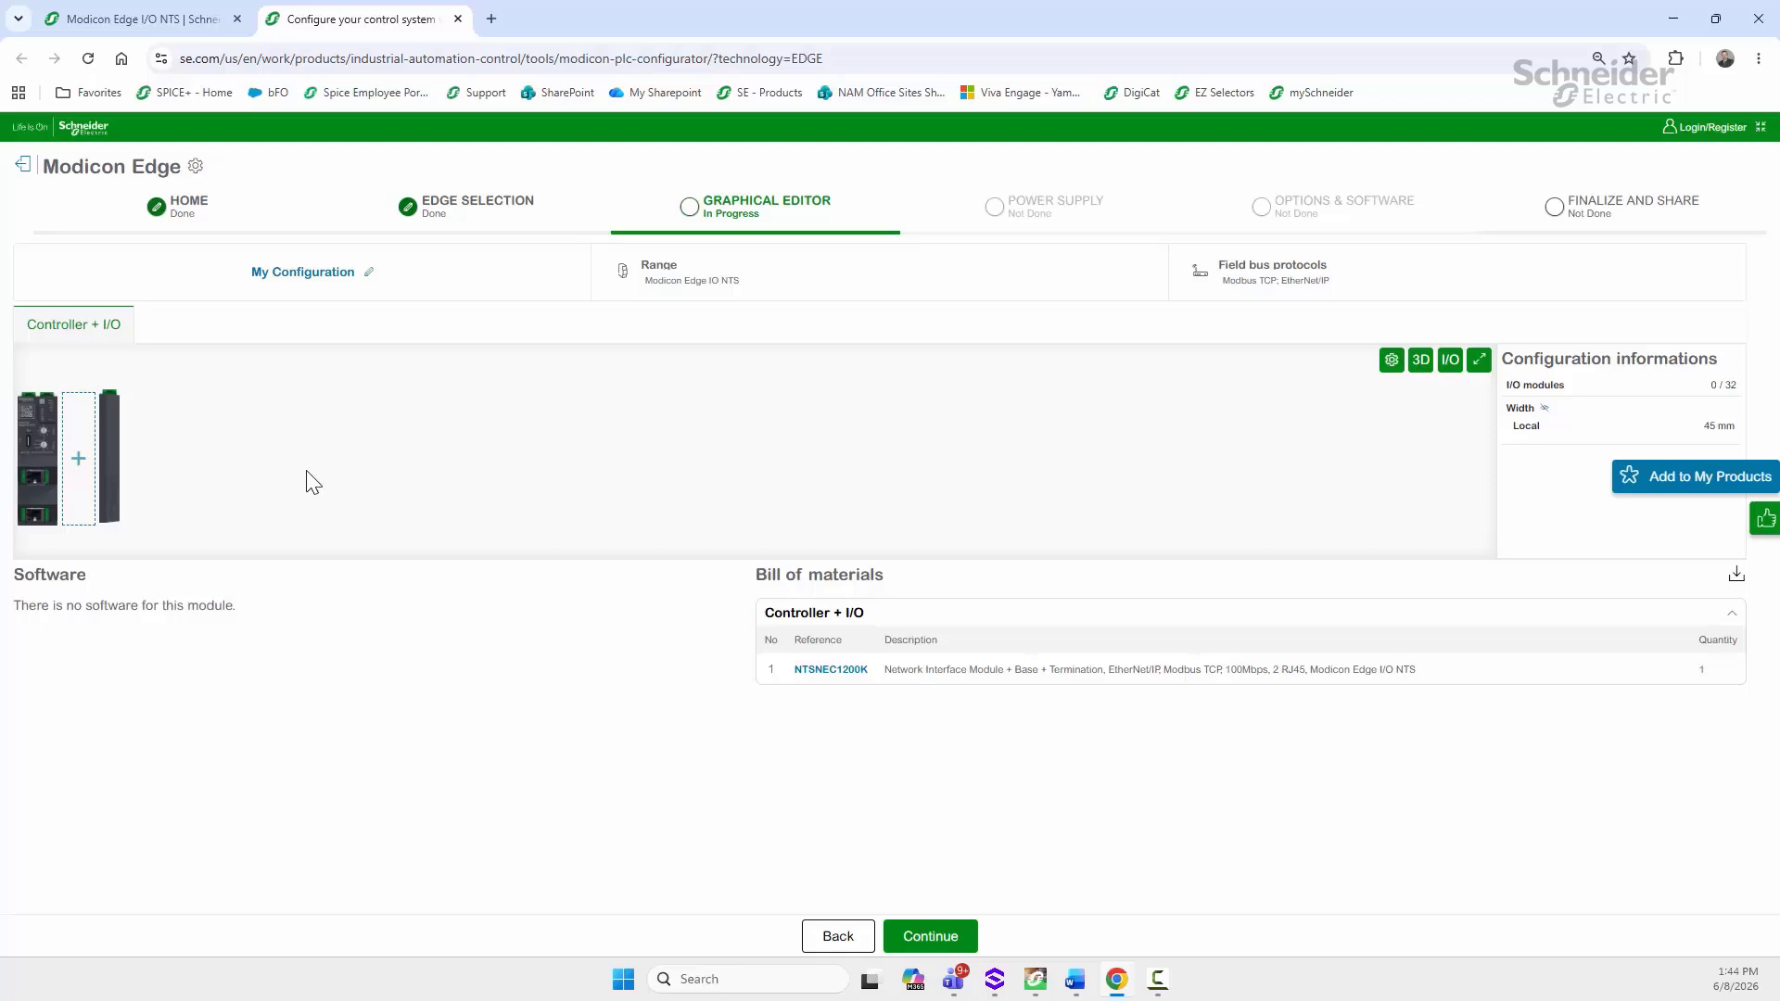
click(78, 459)
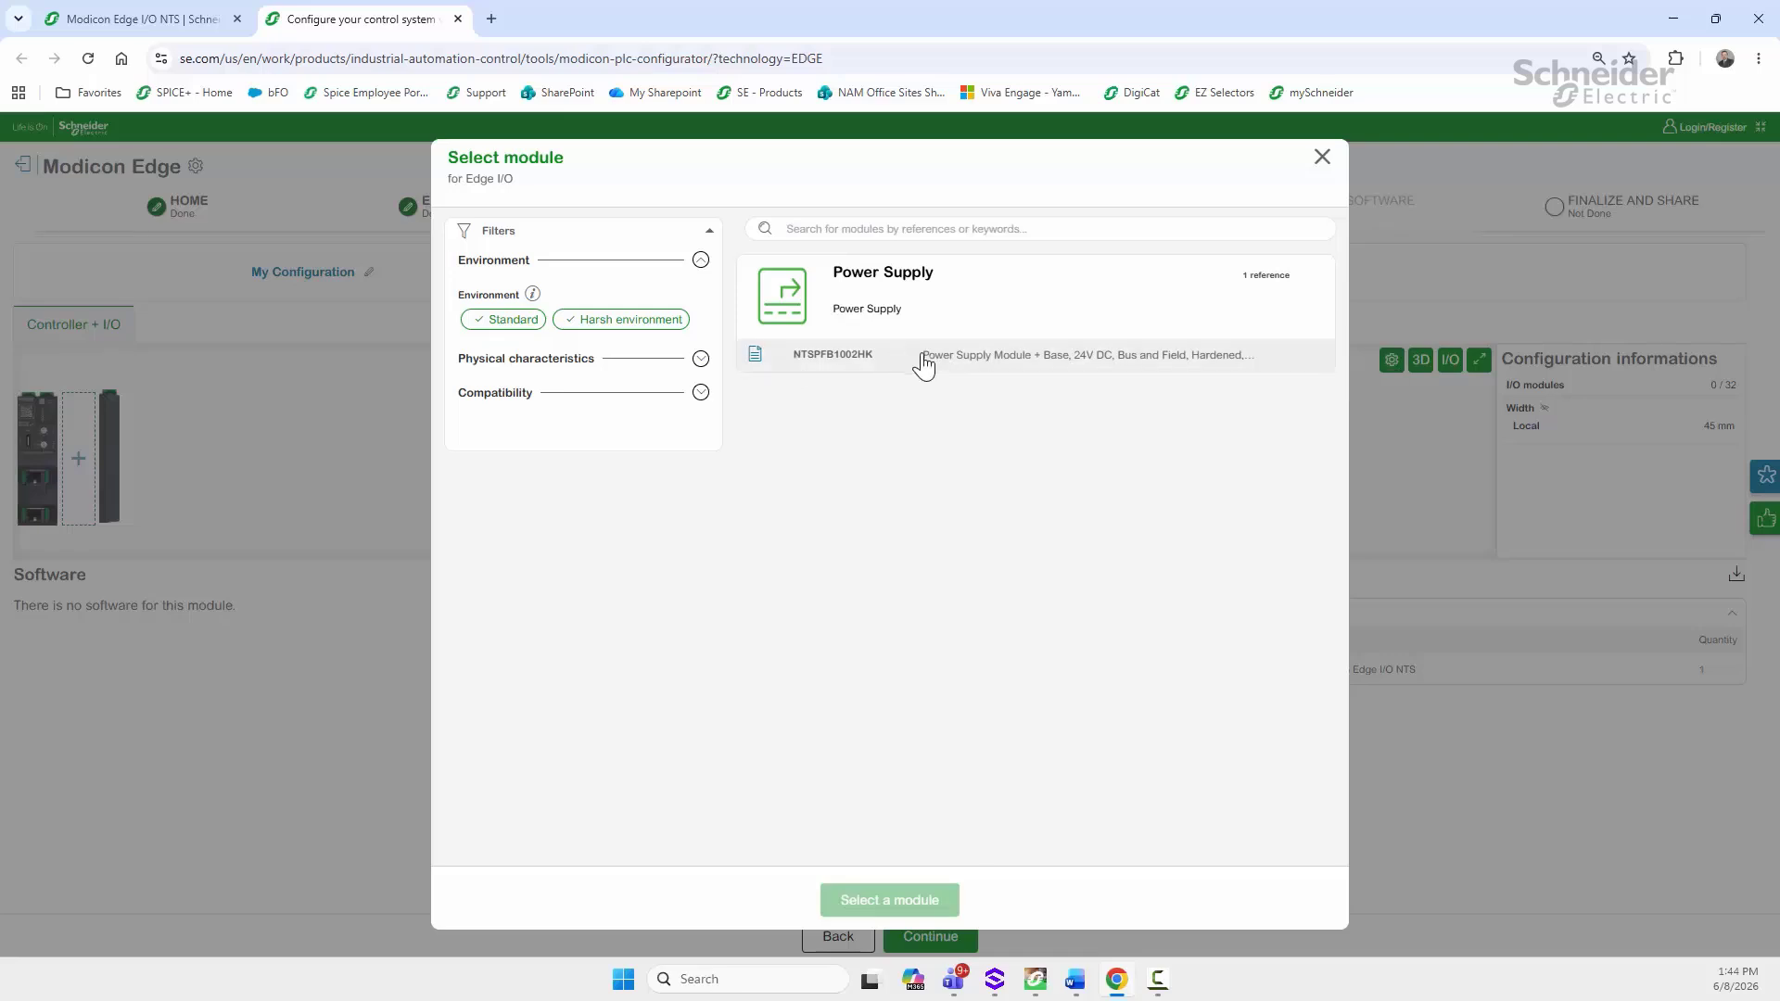
click(994, 367)
click(889, 899)
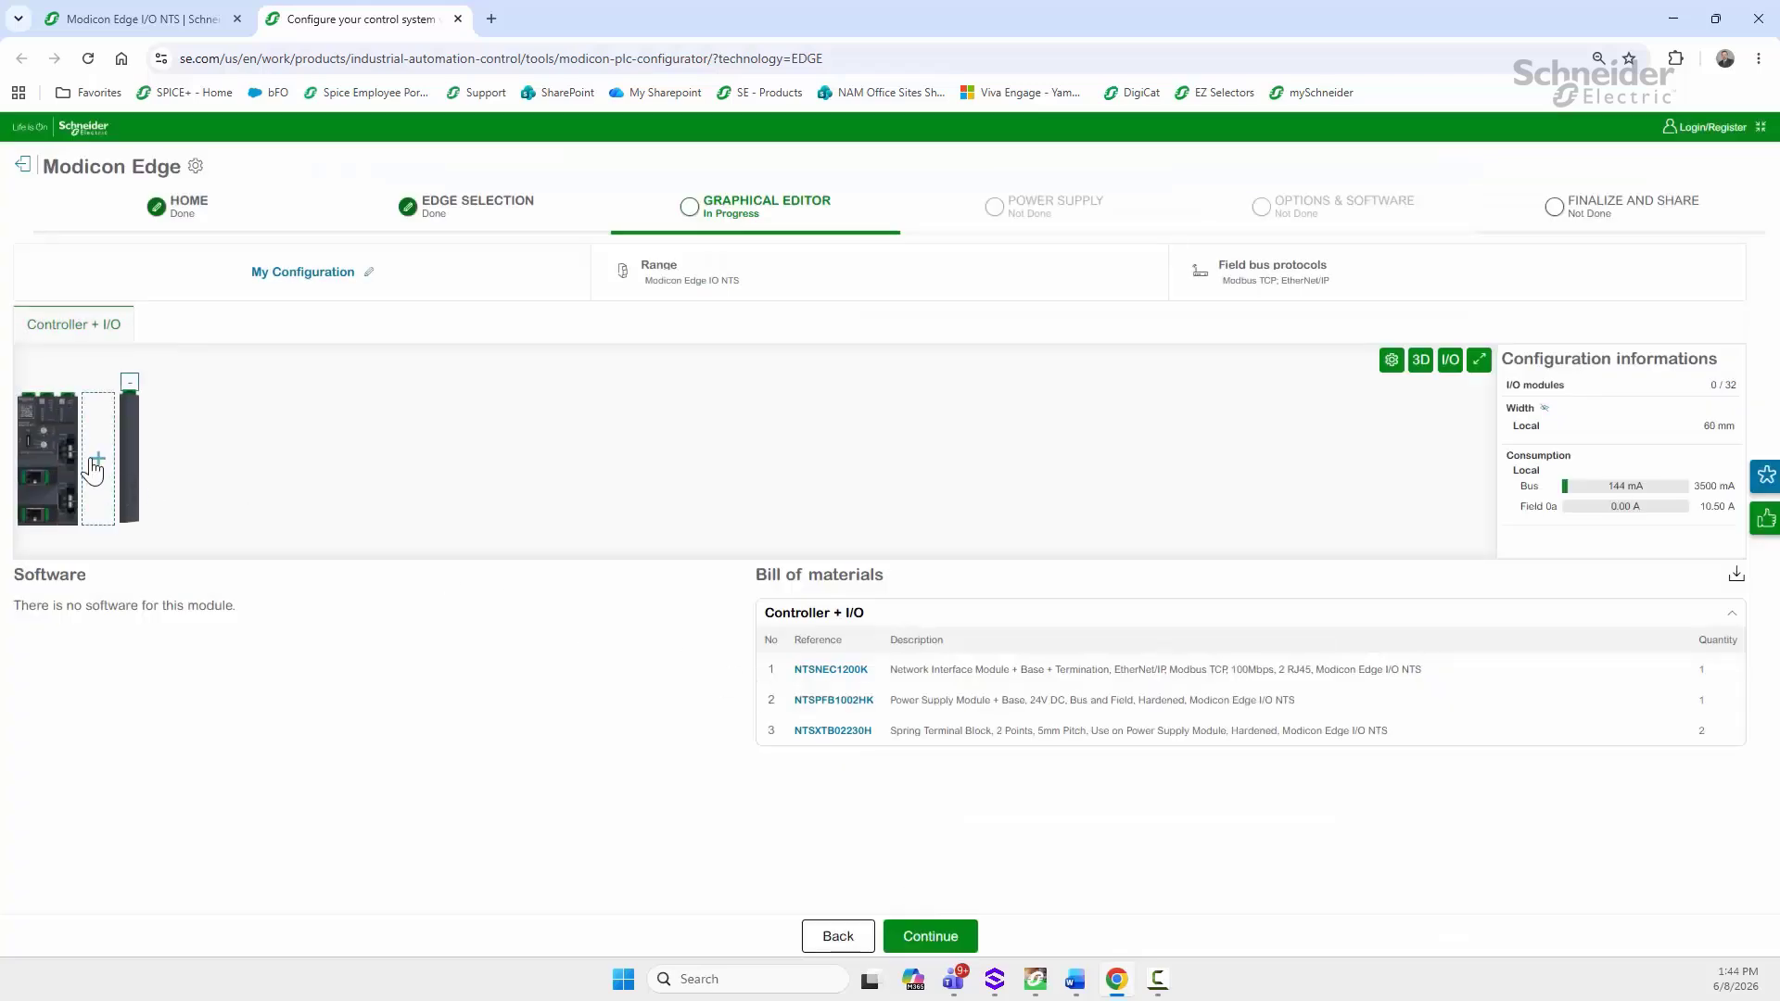
Step: Set the power supply's terminal block to Screw and list the Discrete Input modules for the next slot
click(67, 445)
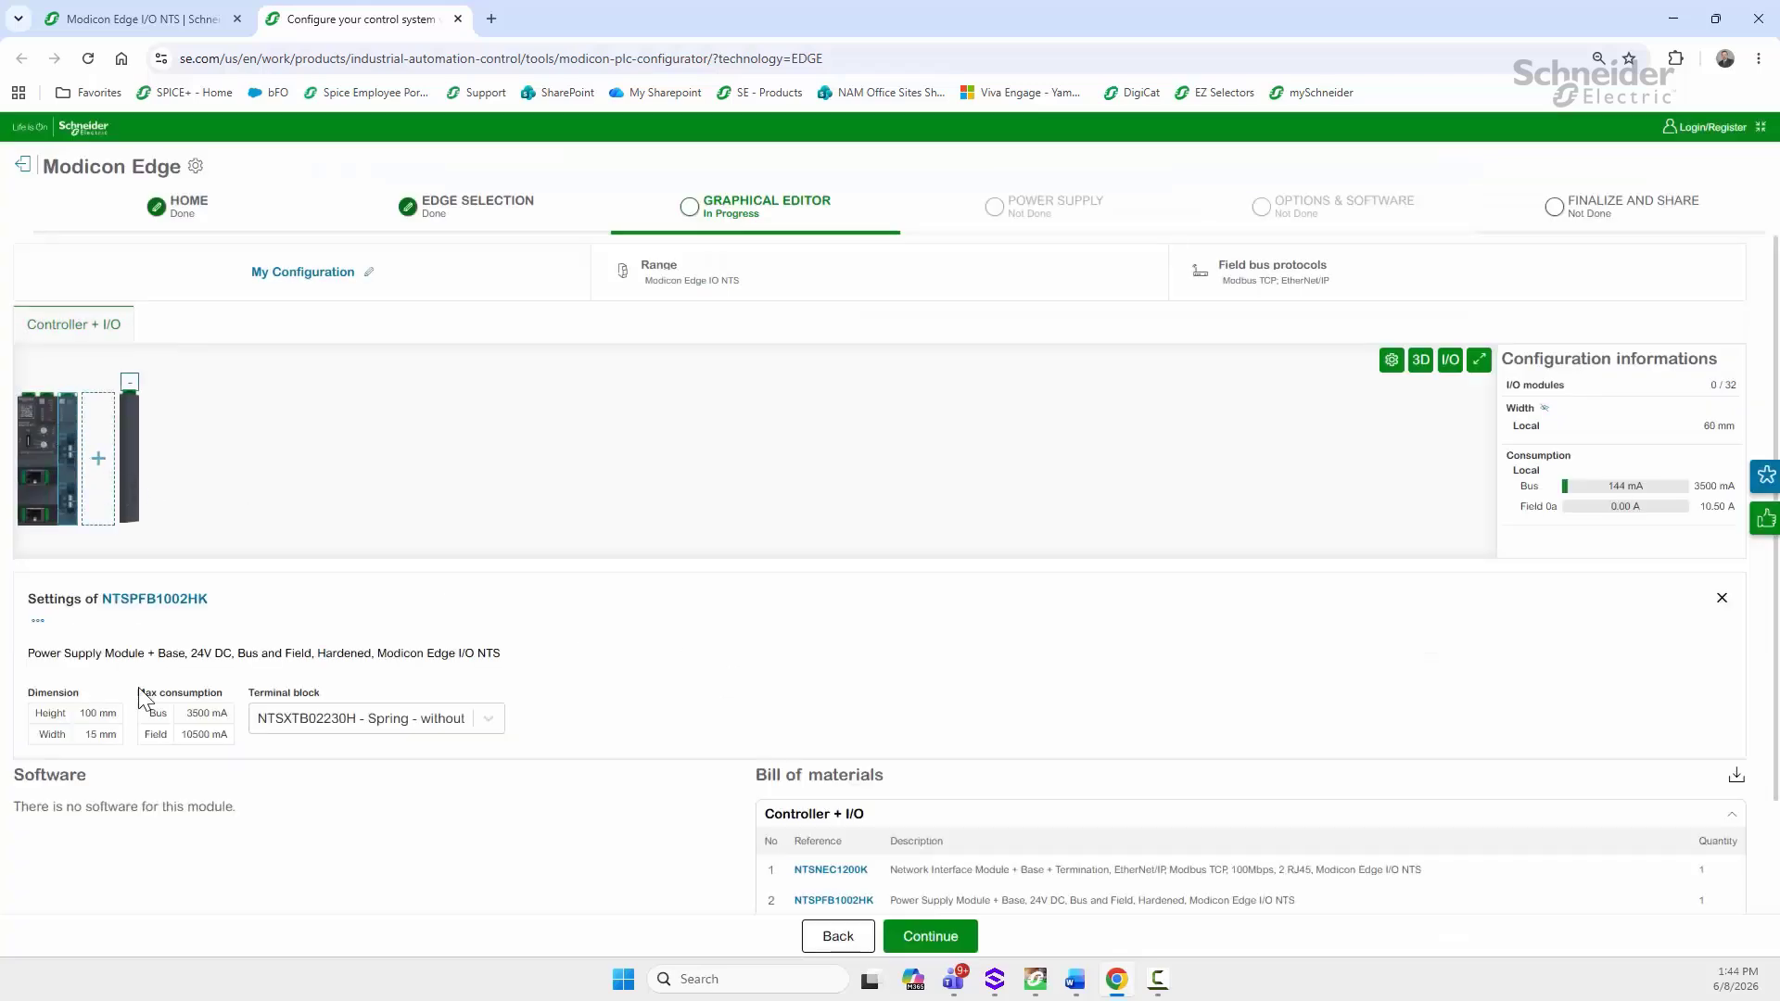
click(488, 718)
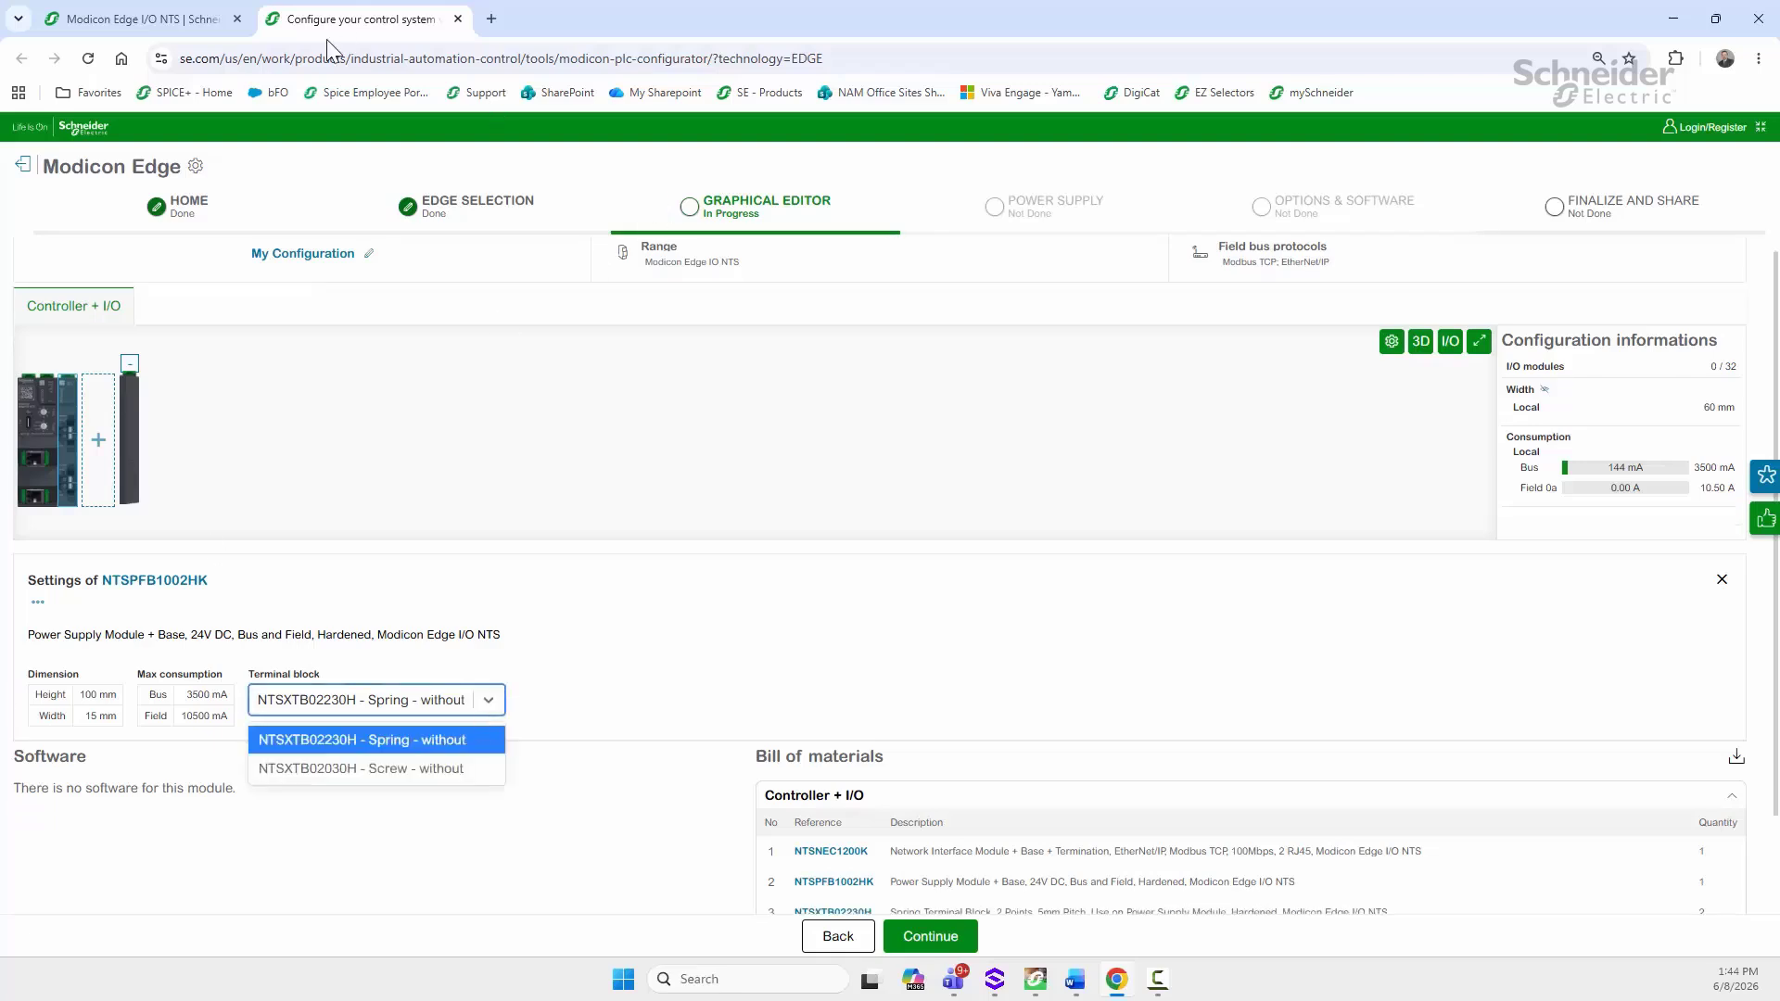
click(366, 768)
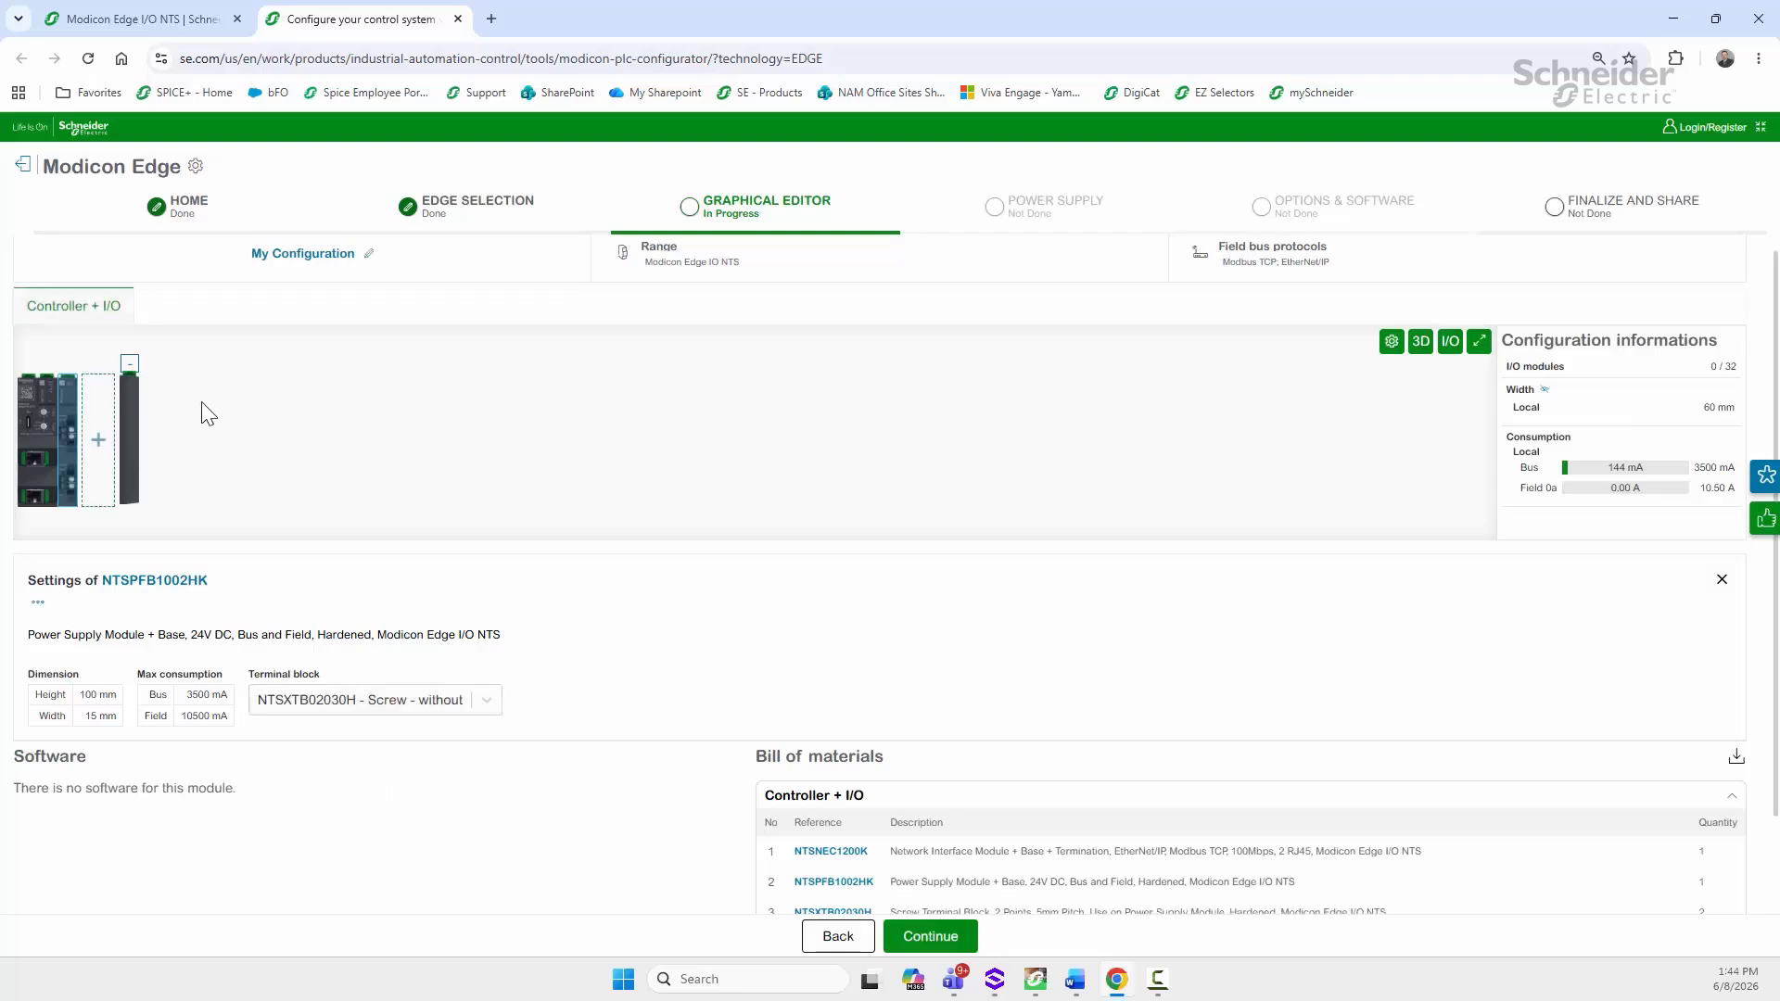
click(97, 438)
click(839, 290)
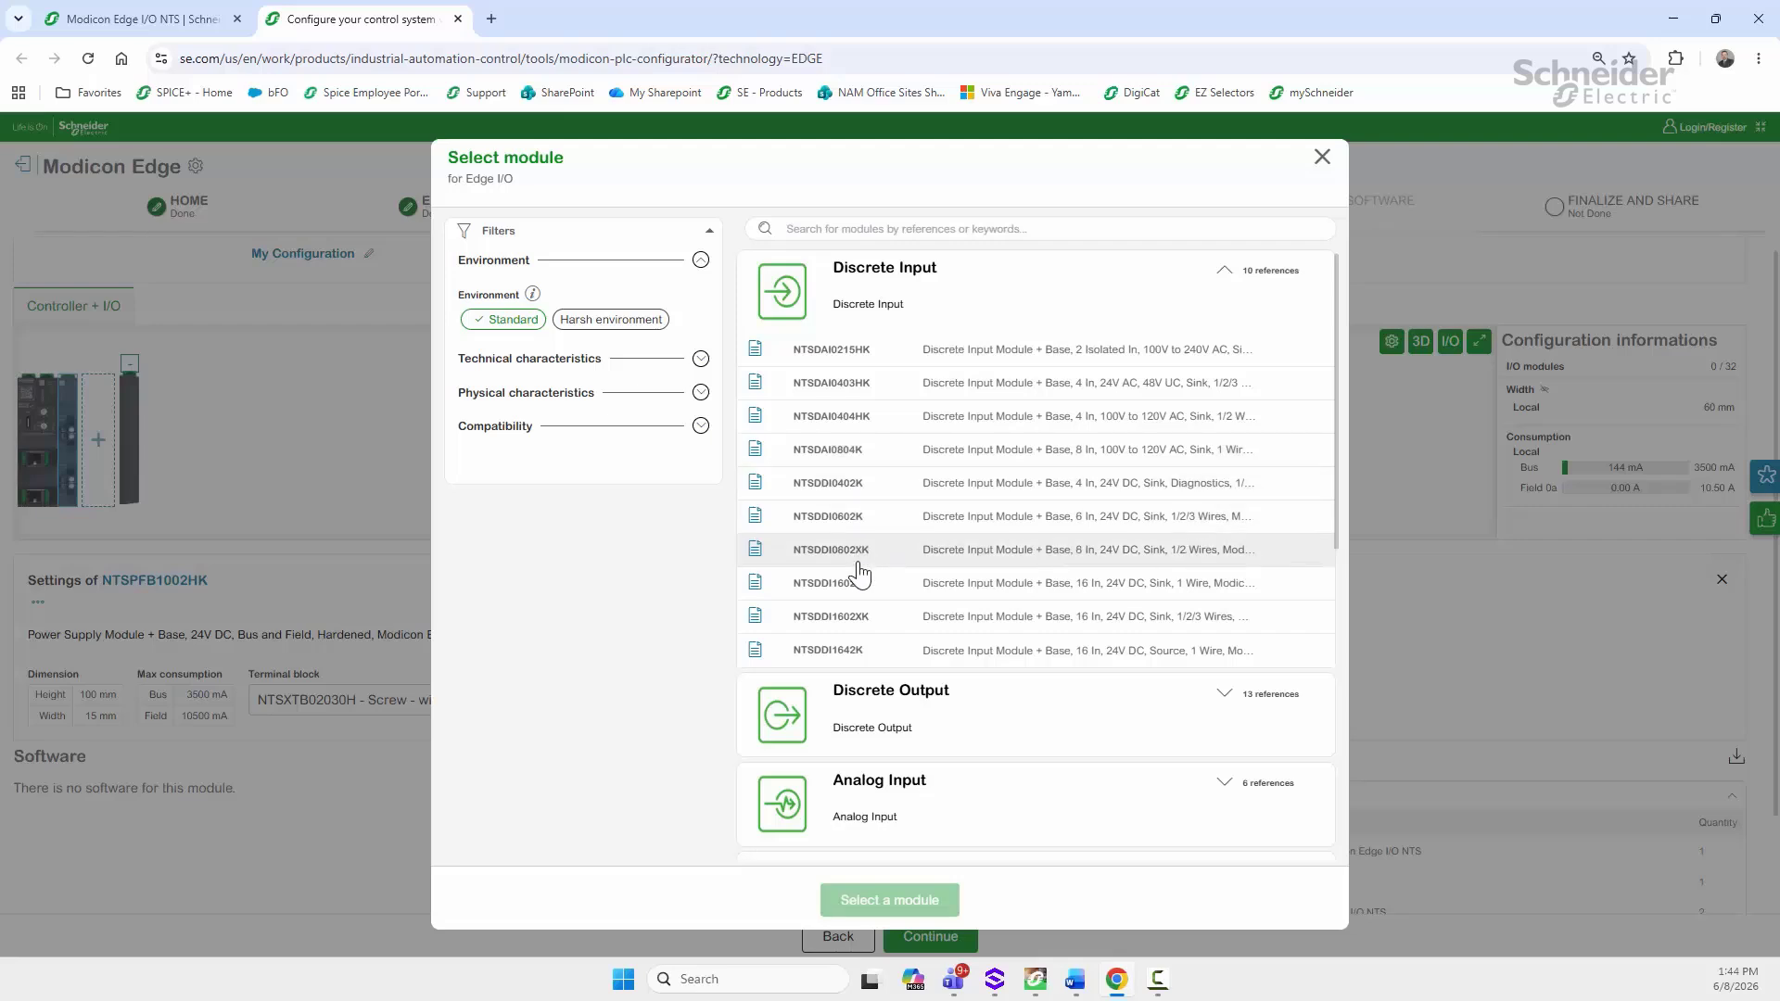
Step: Add the NTSDDI1602XK 16-input module with a screw-with-cover terminal block
click(847, 629)
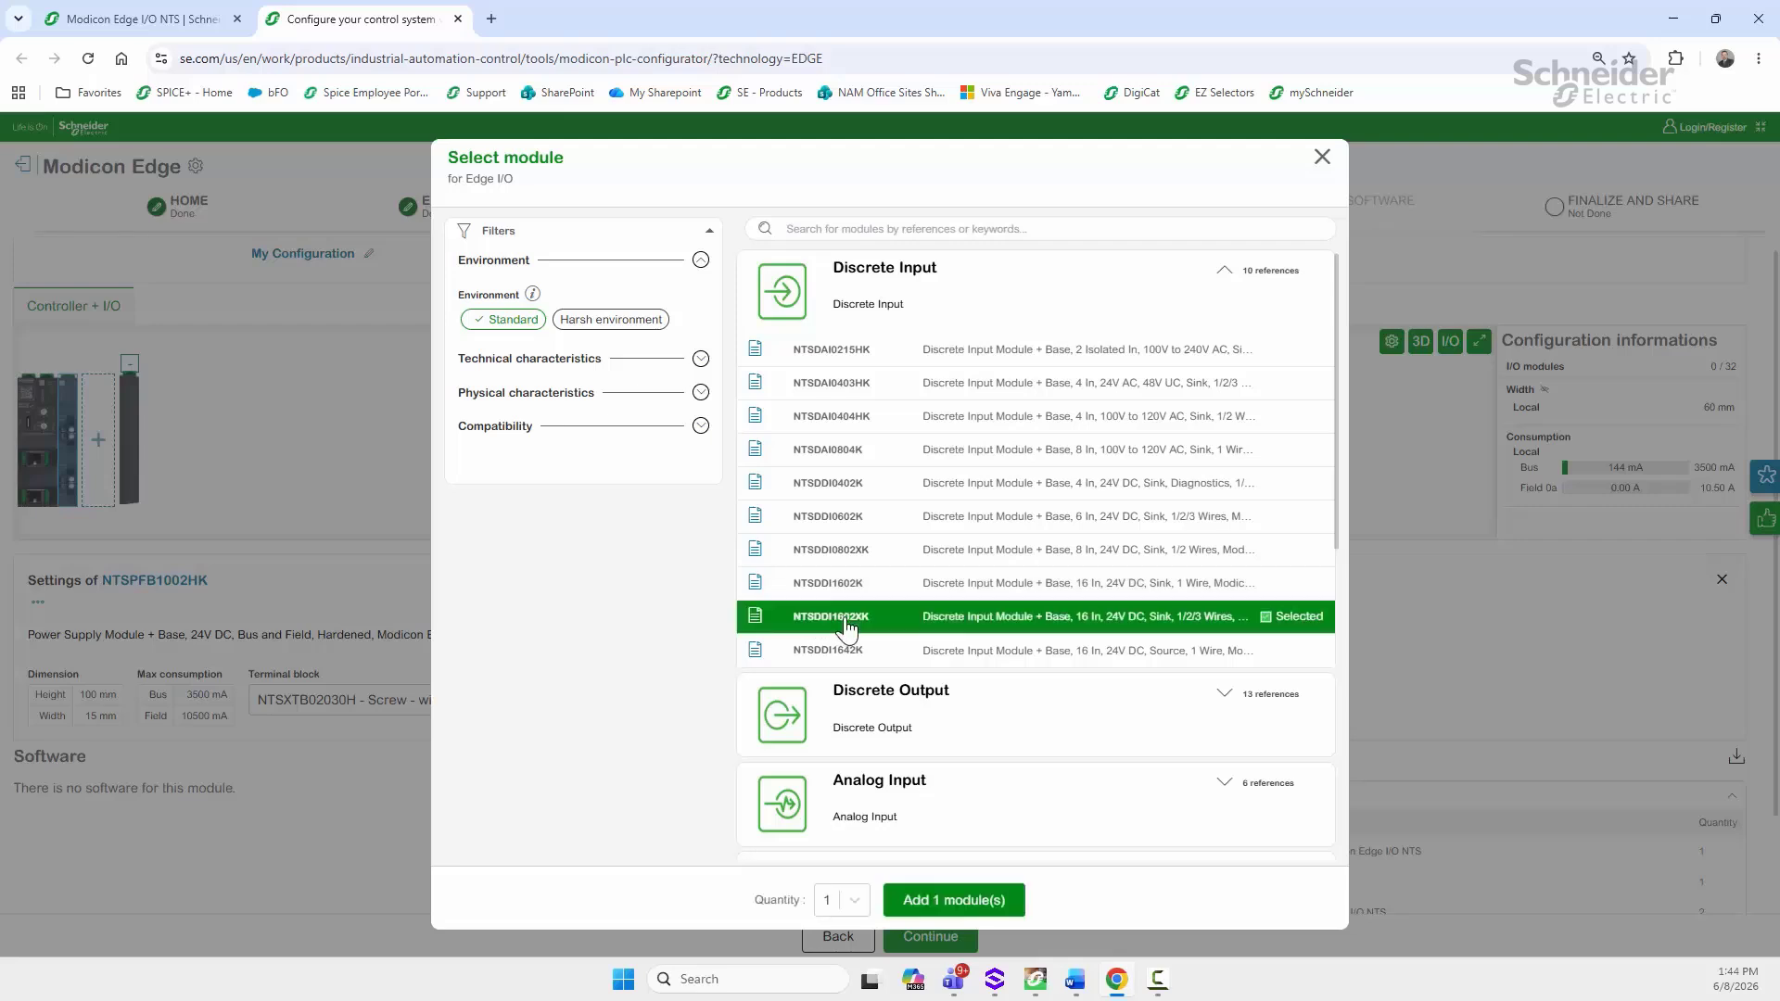
click(945, 901)
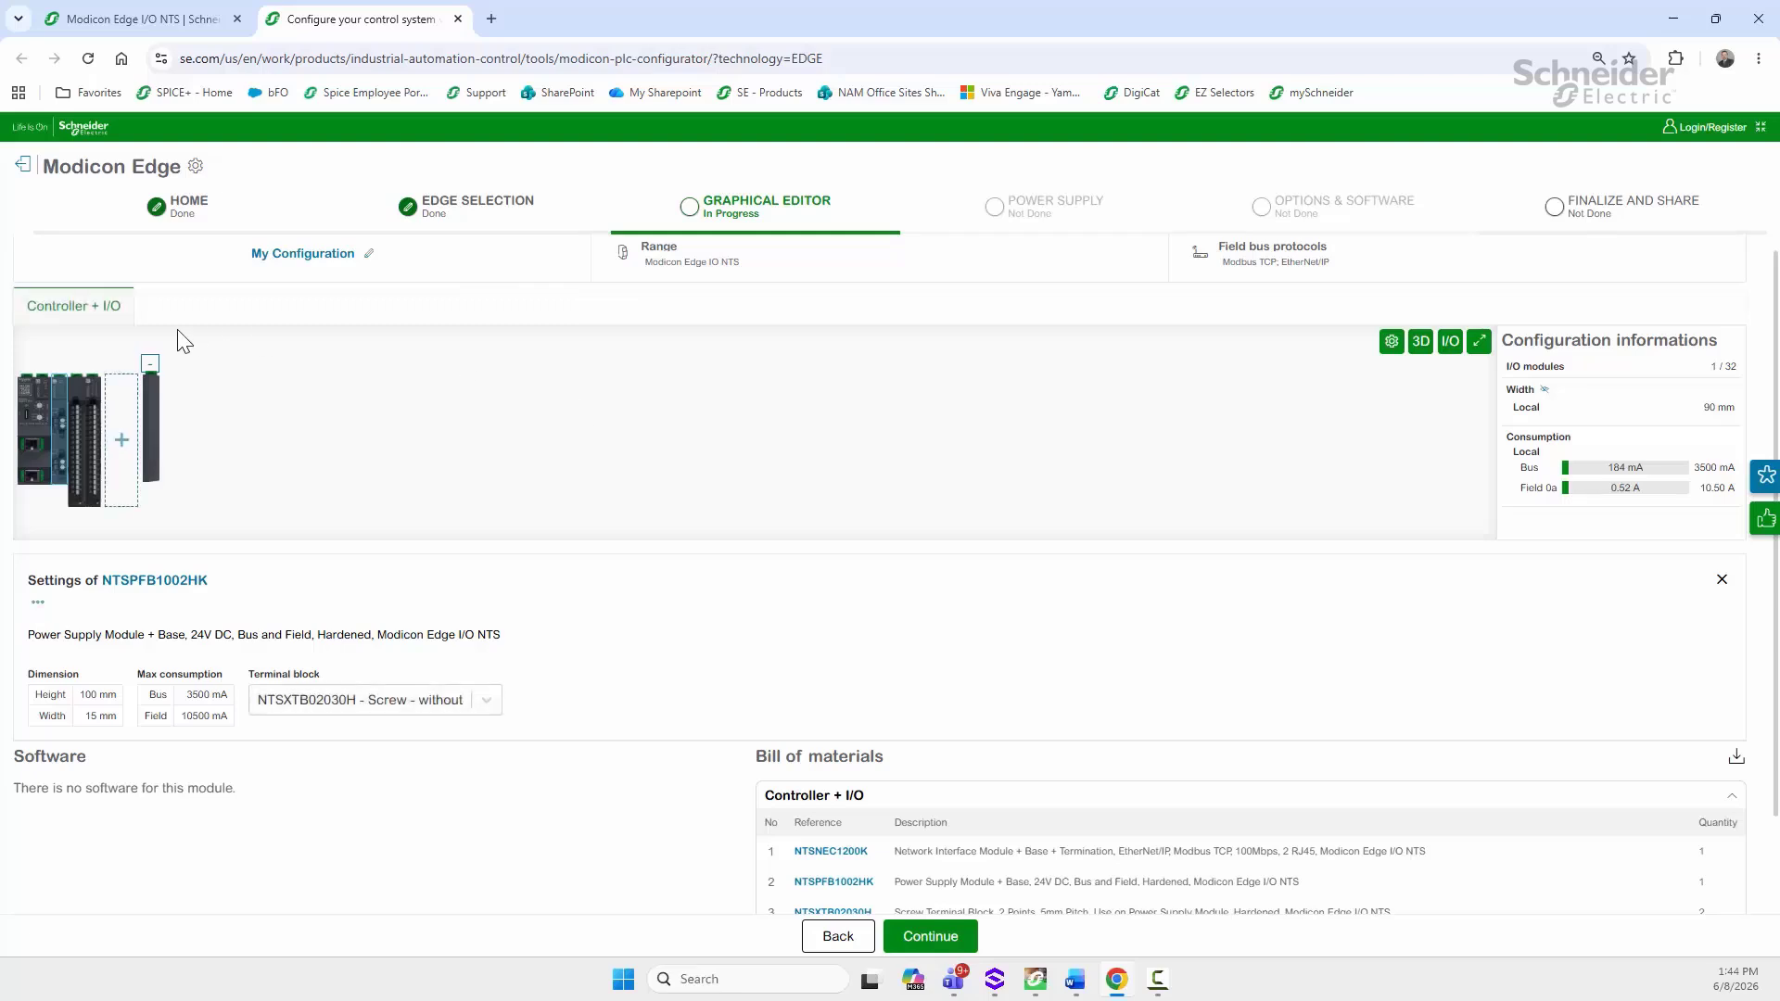
click(83, 400)
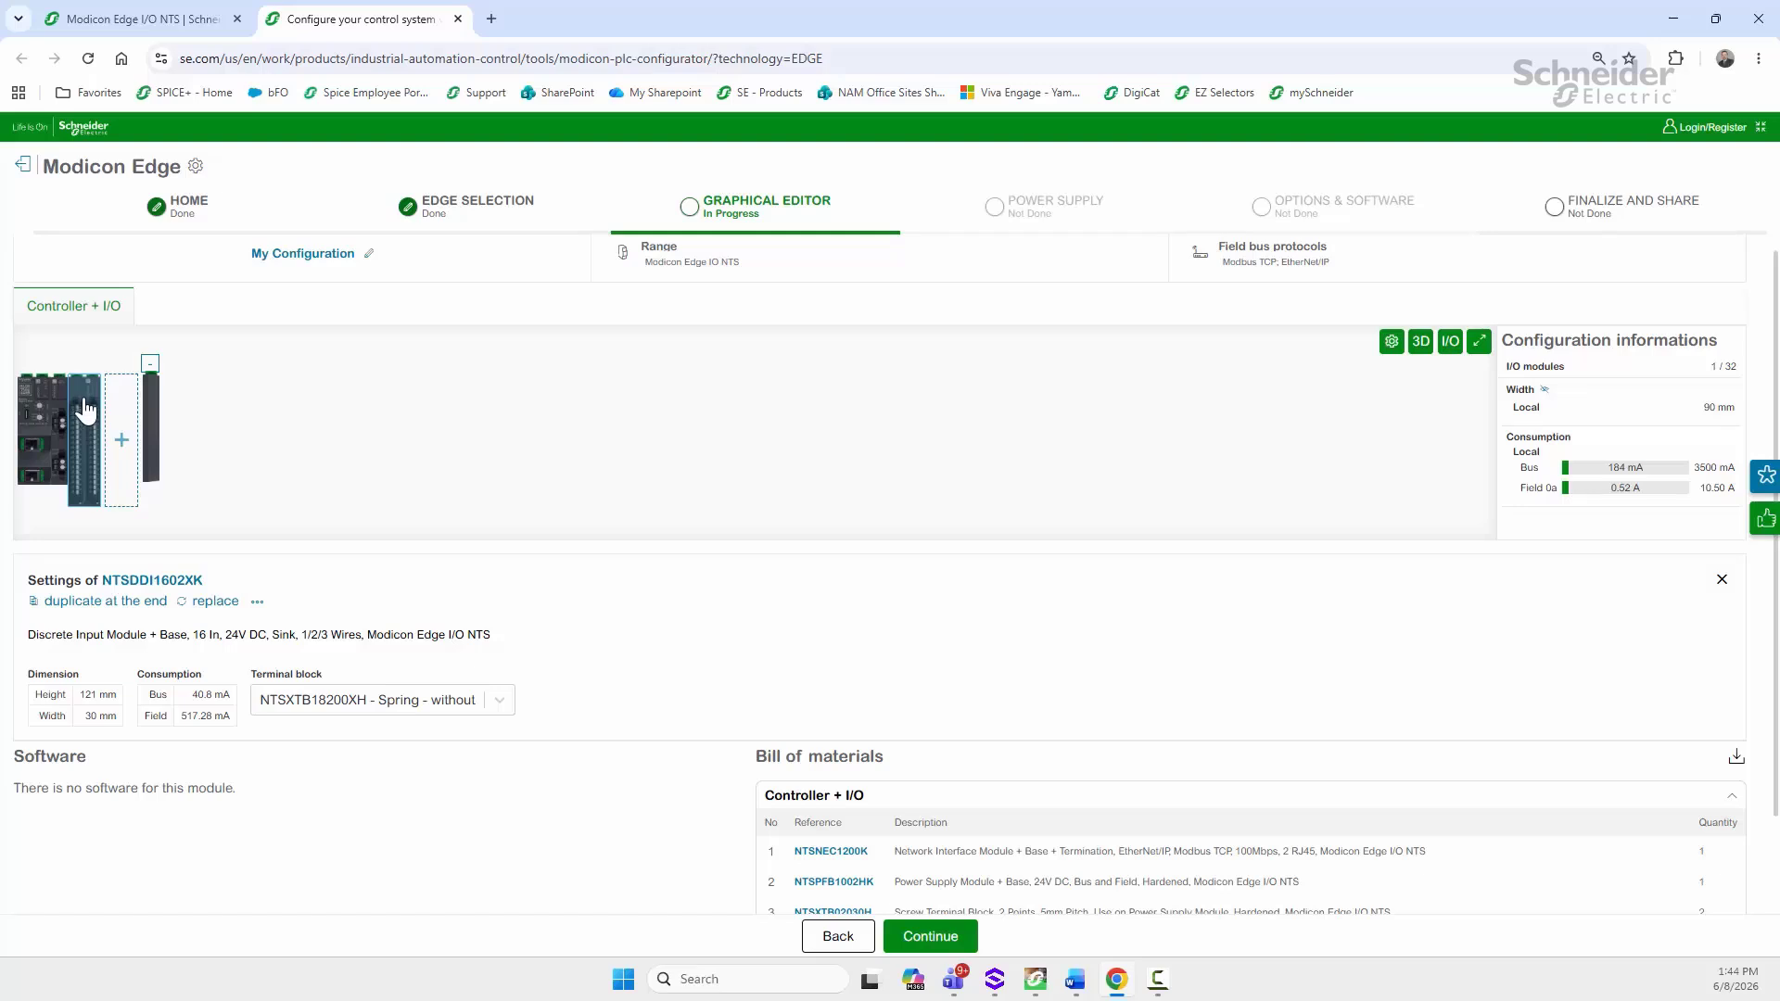
click(497, 702)
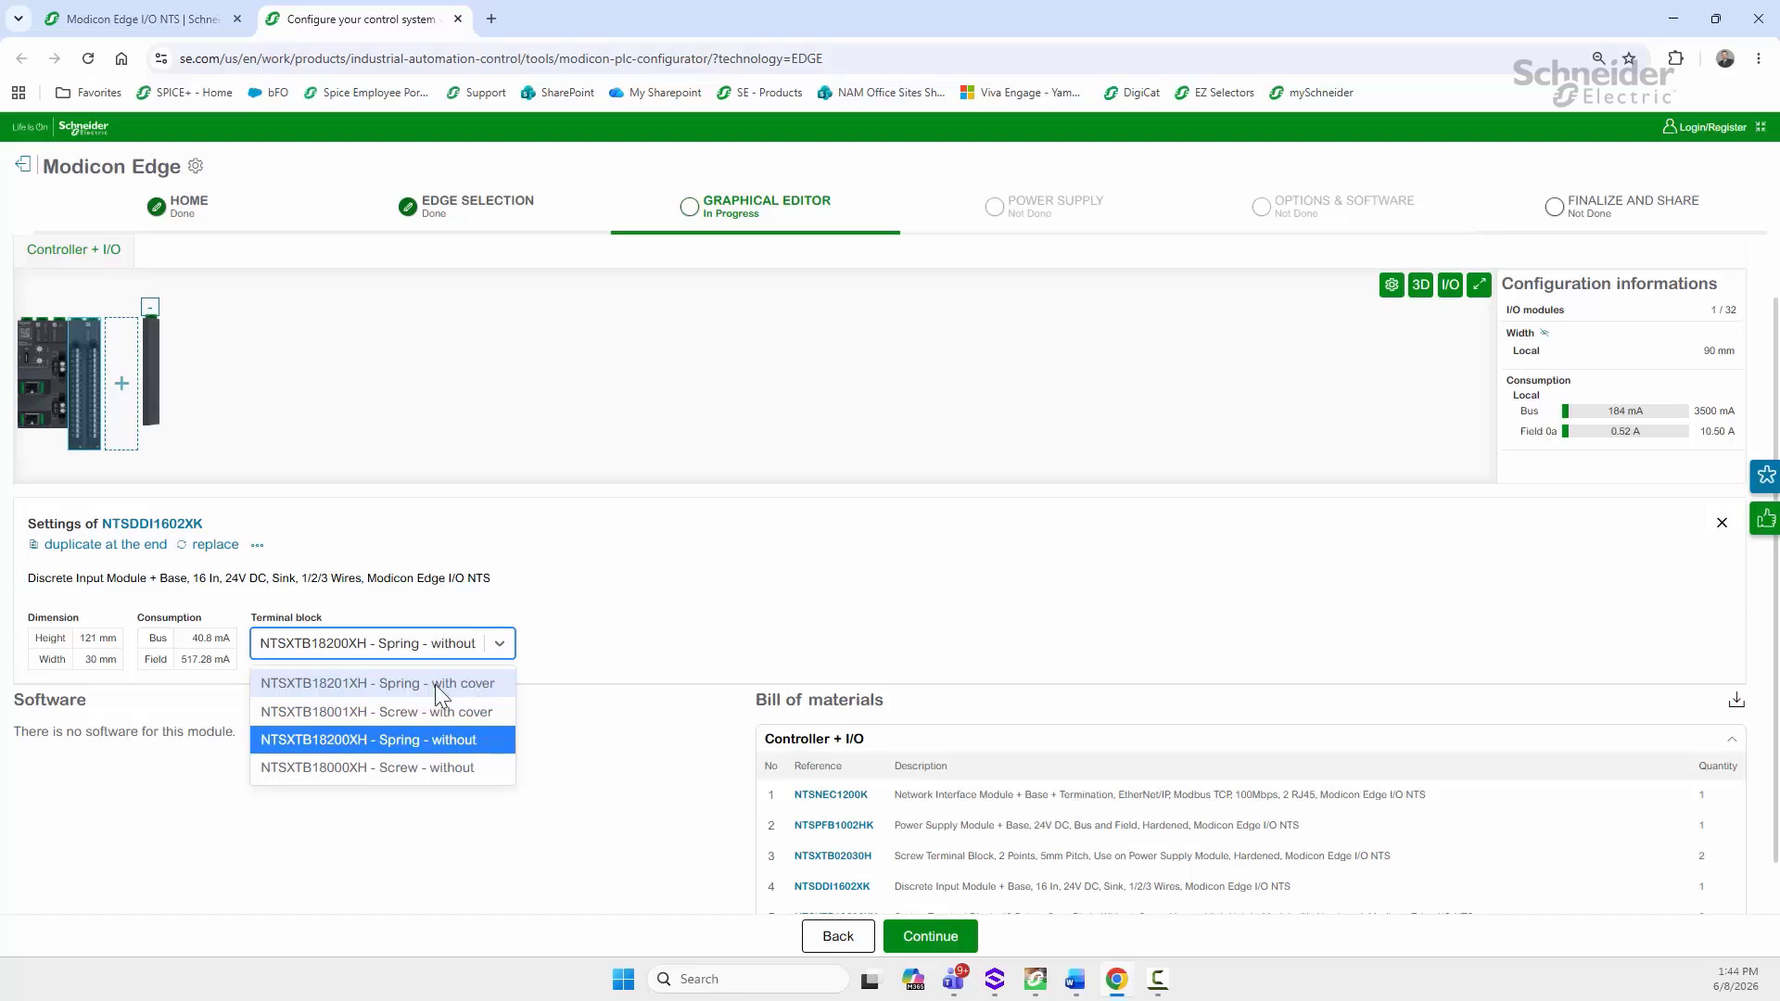
click(391, 710)
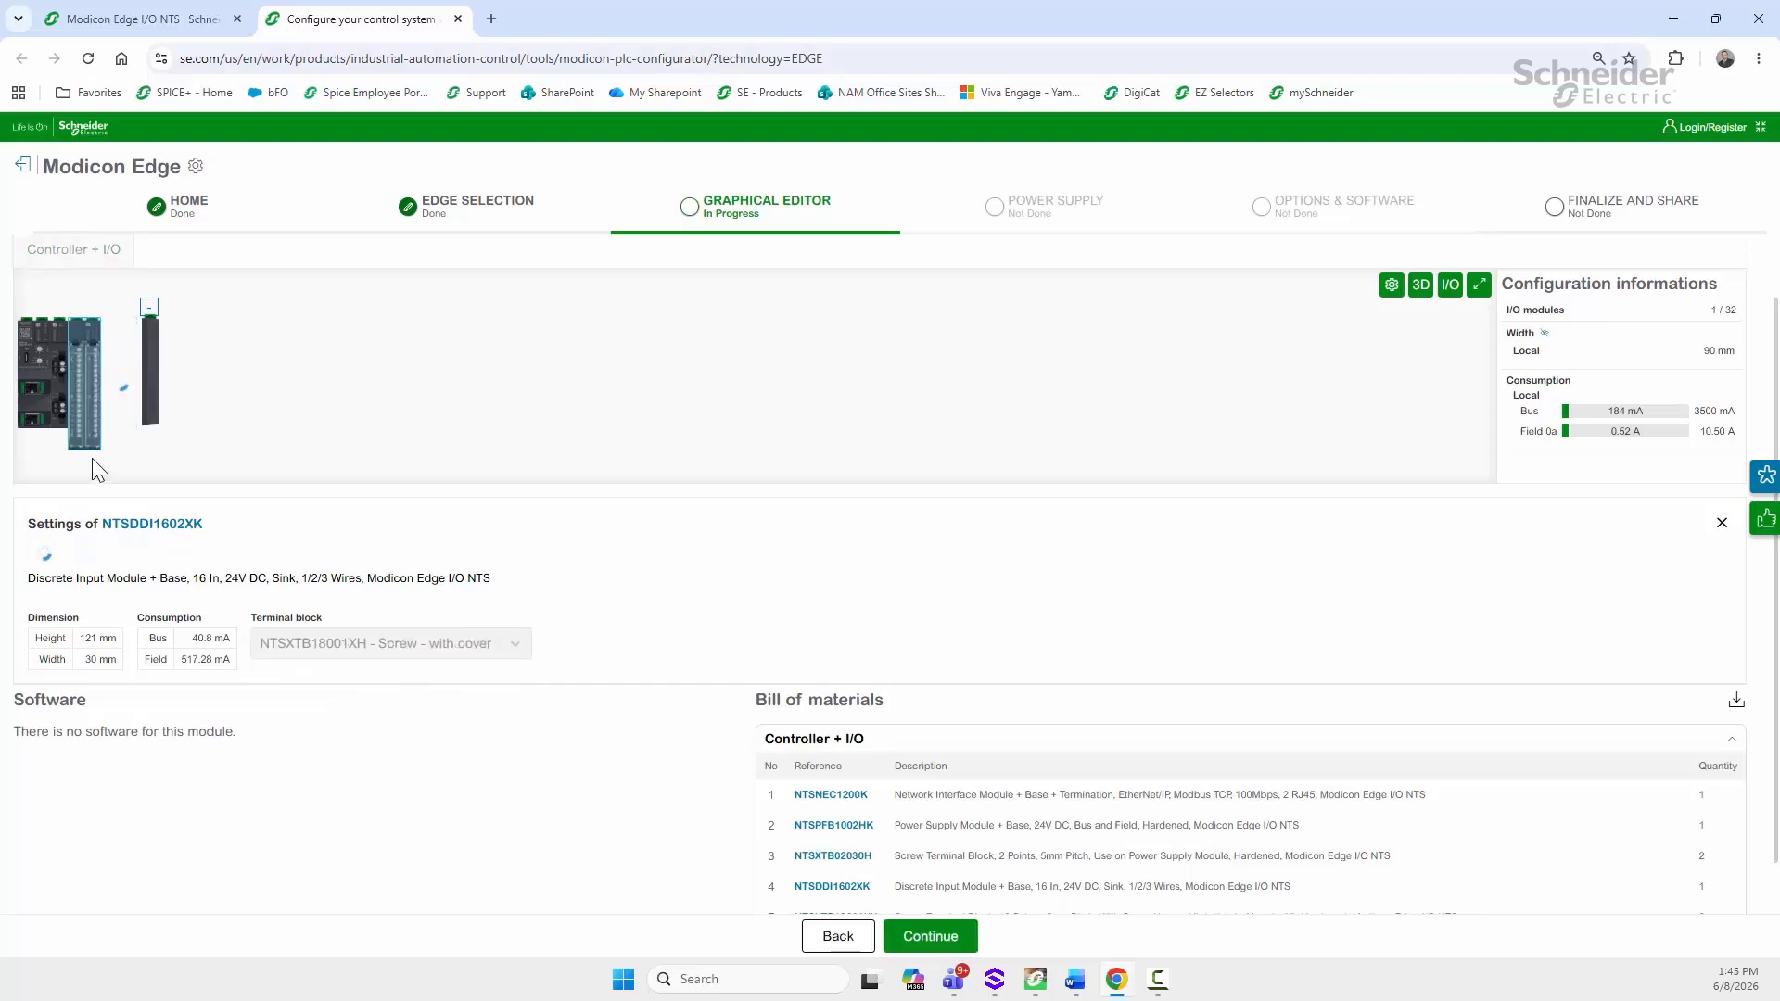
Step: Add the NTSDDO0802K 8-output module fitted with NTSXTB12001H screw-with-cover terminals
click(114, 372)
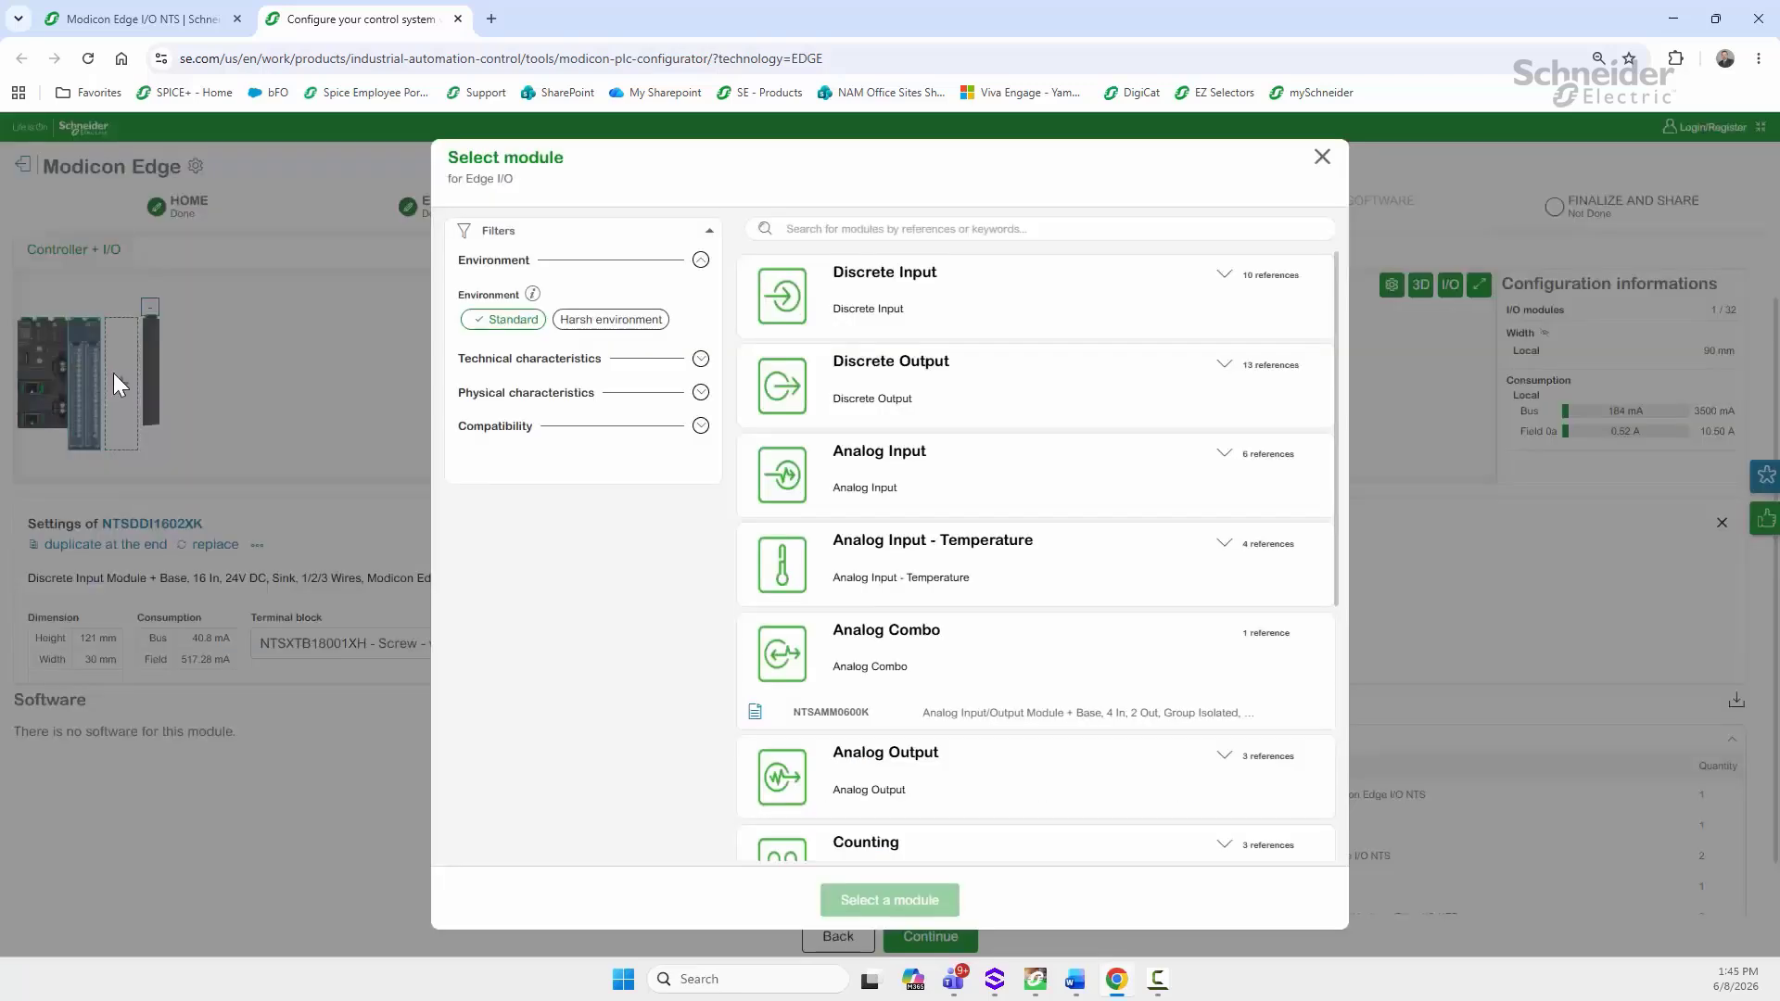
click(785, 394)
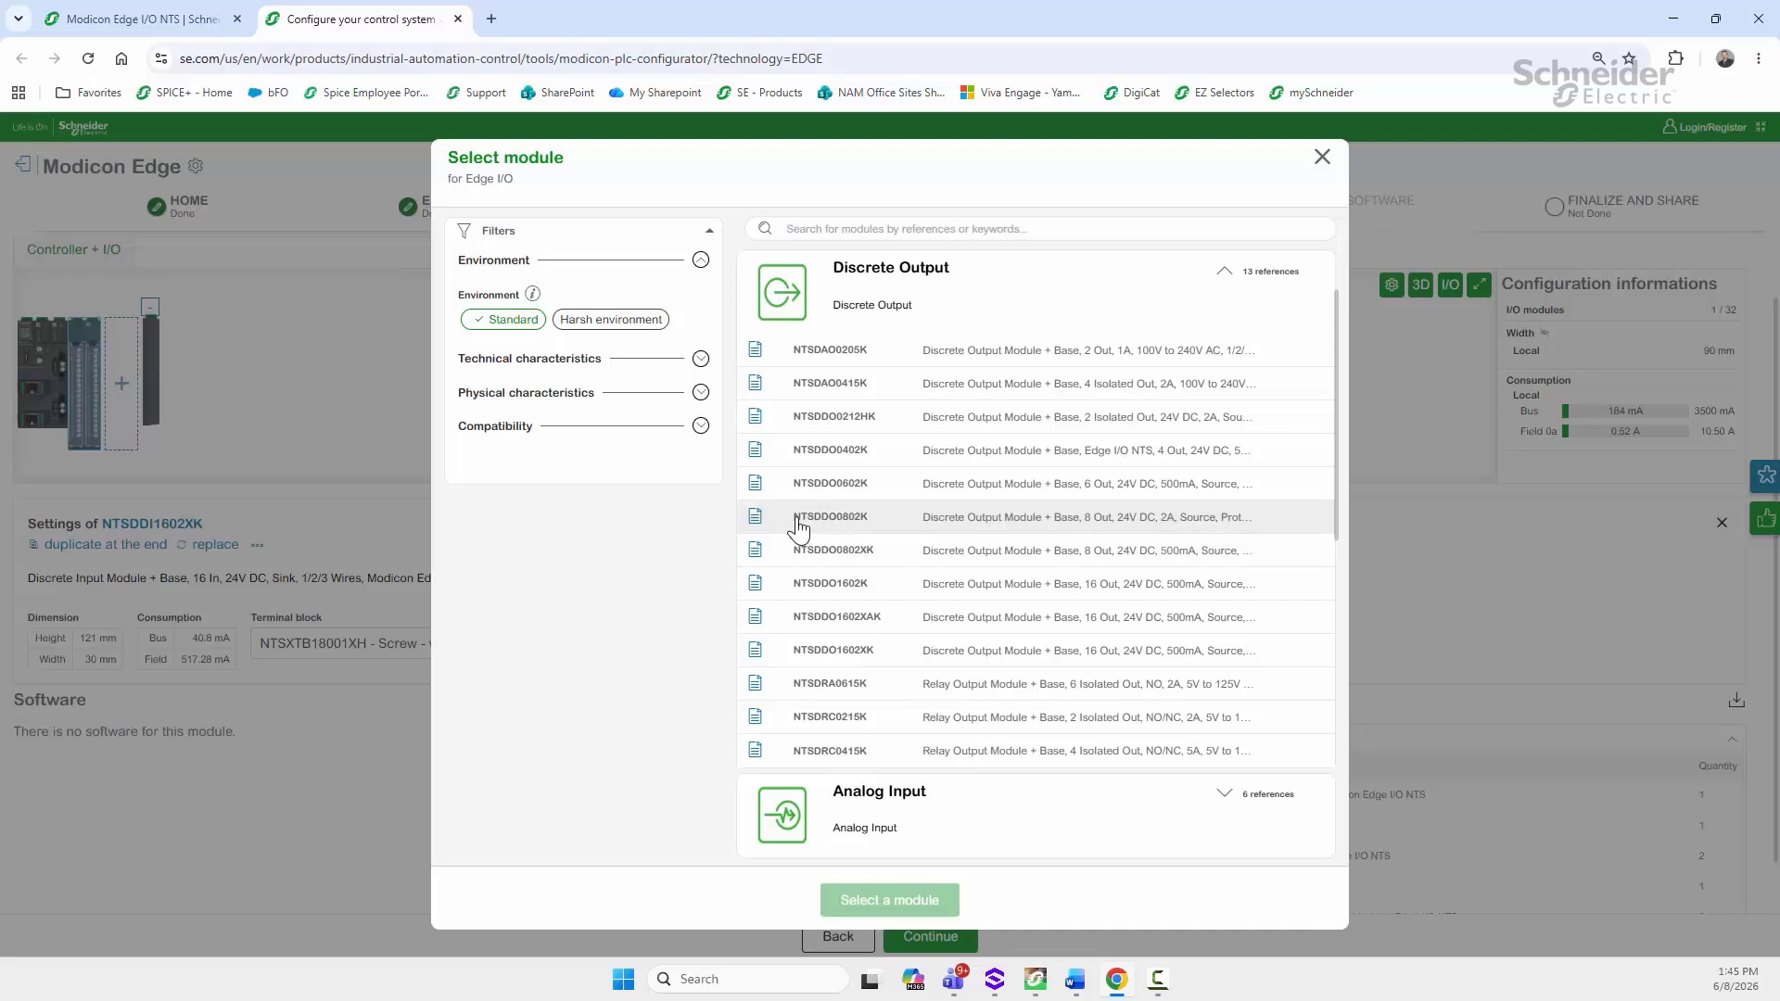
click(839, 522)
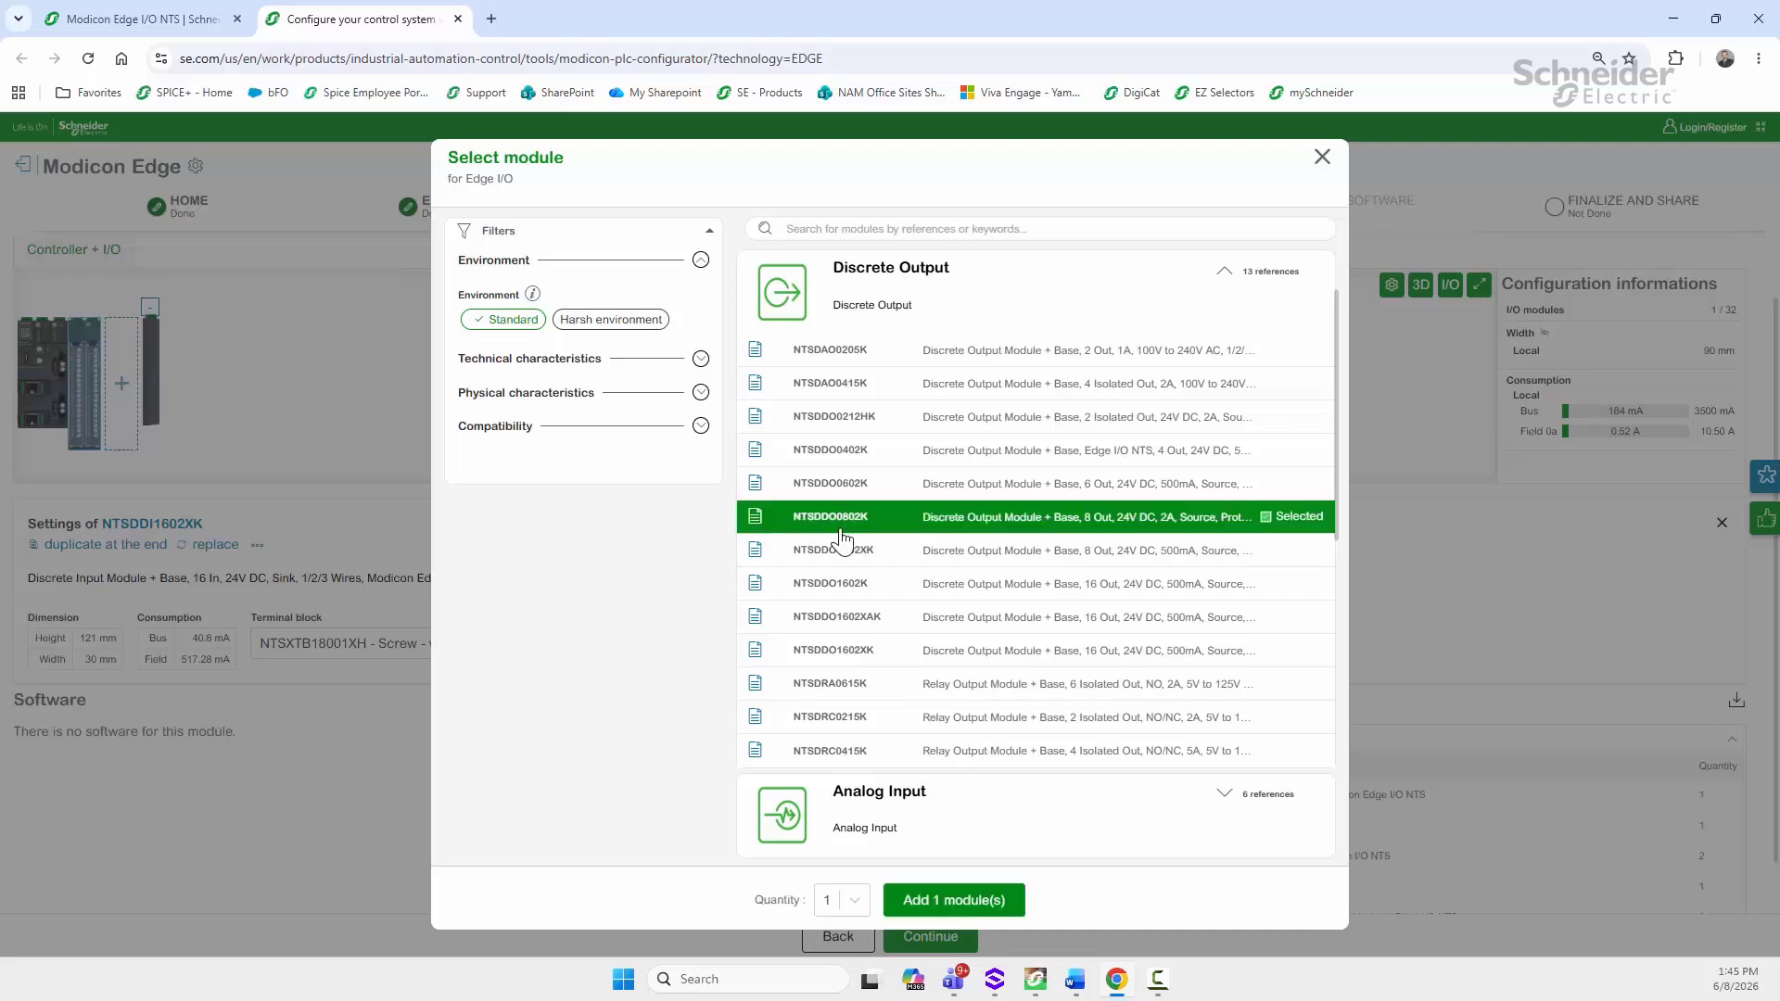
click(939, 906)
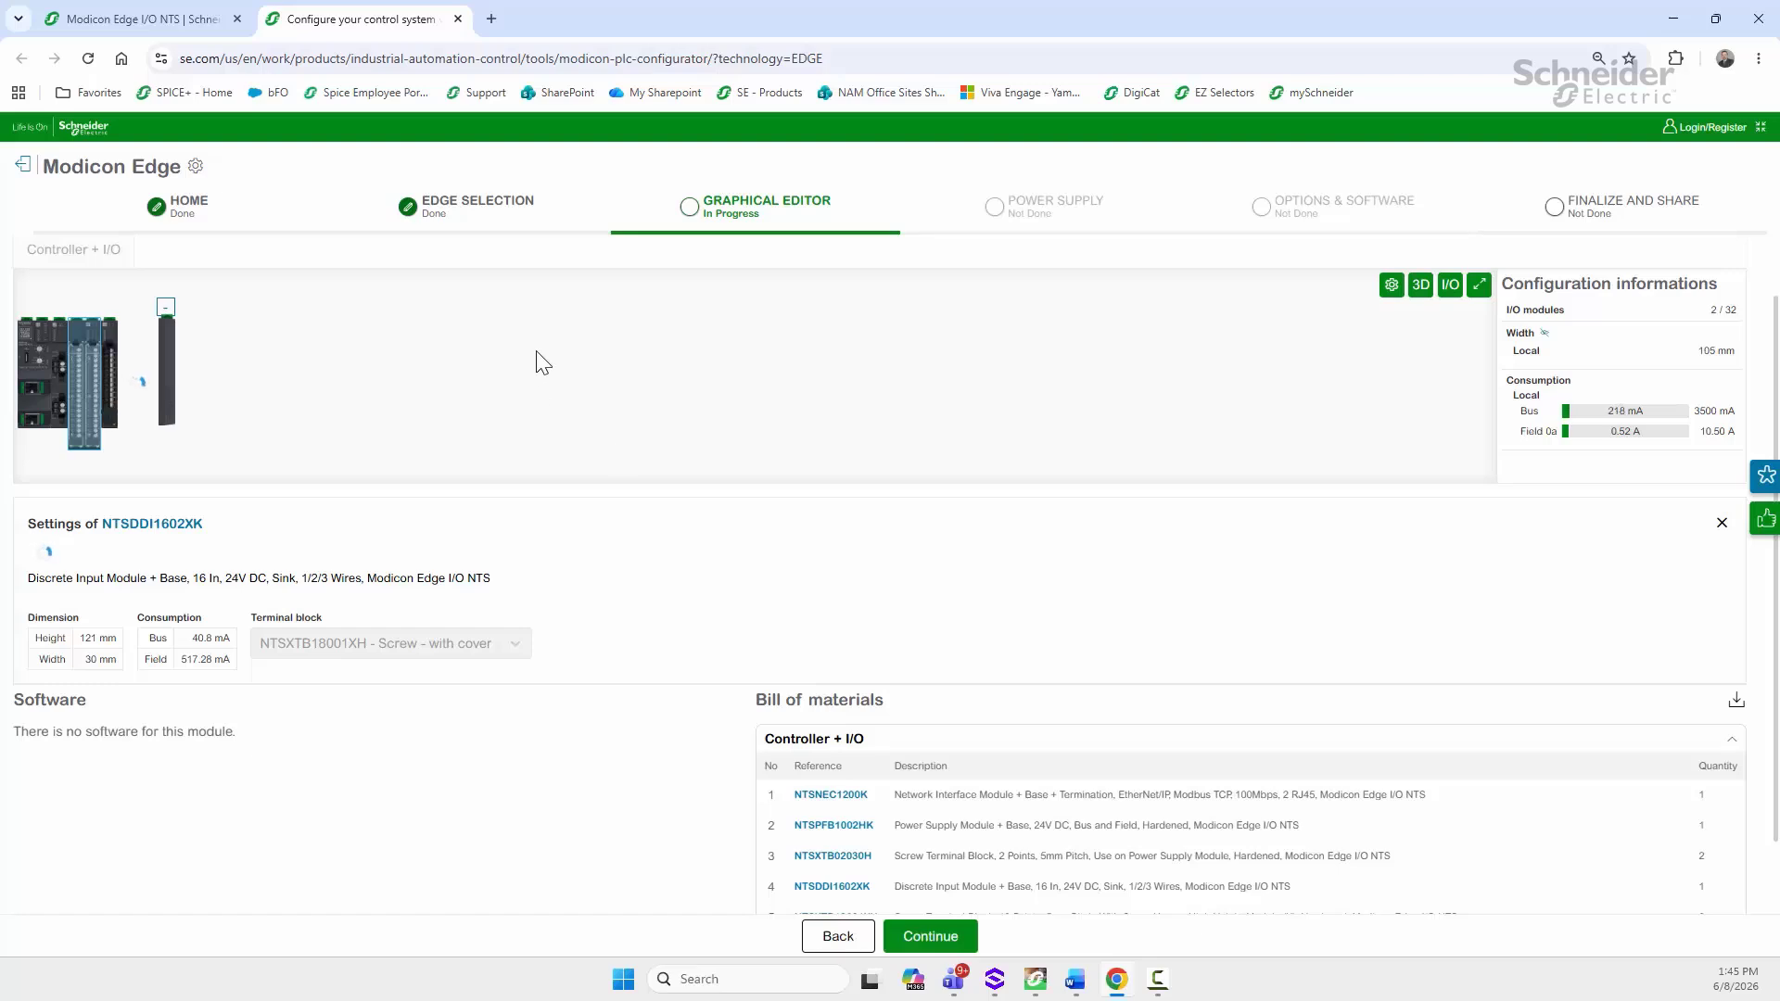
click(112, 354)
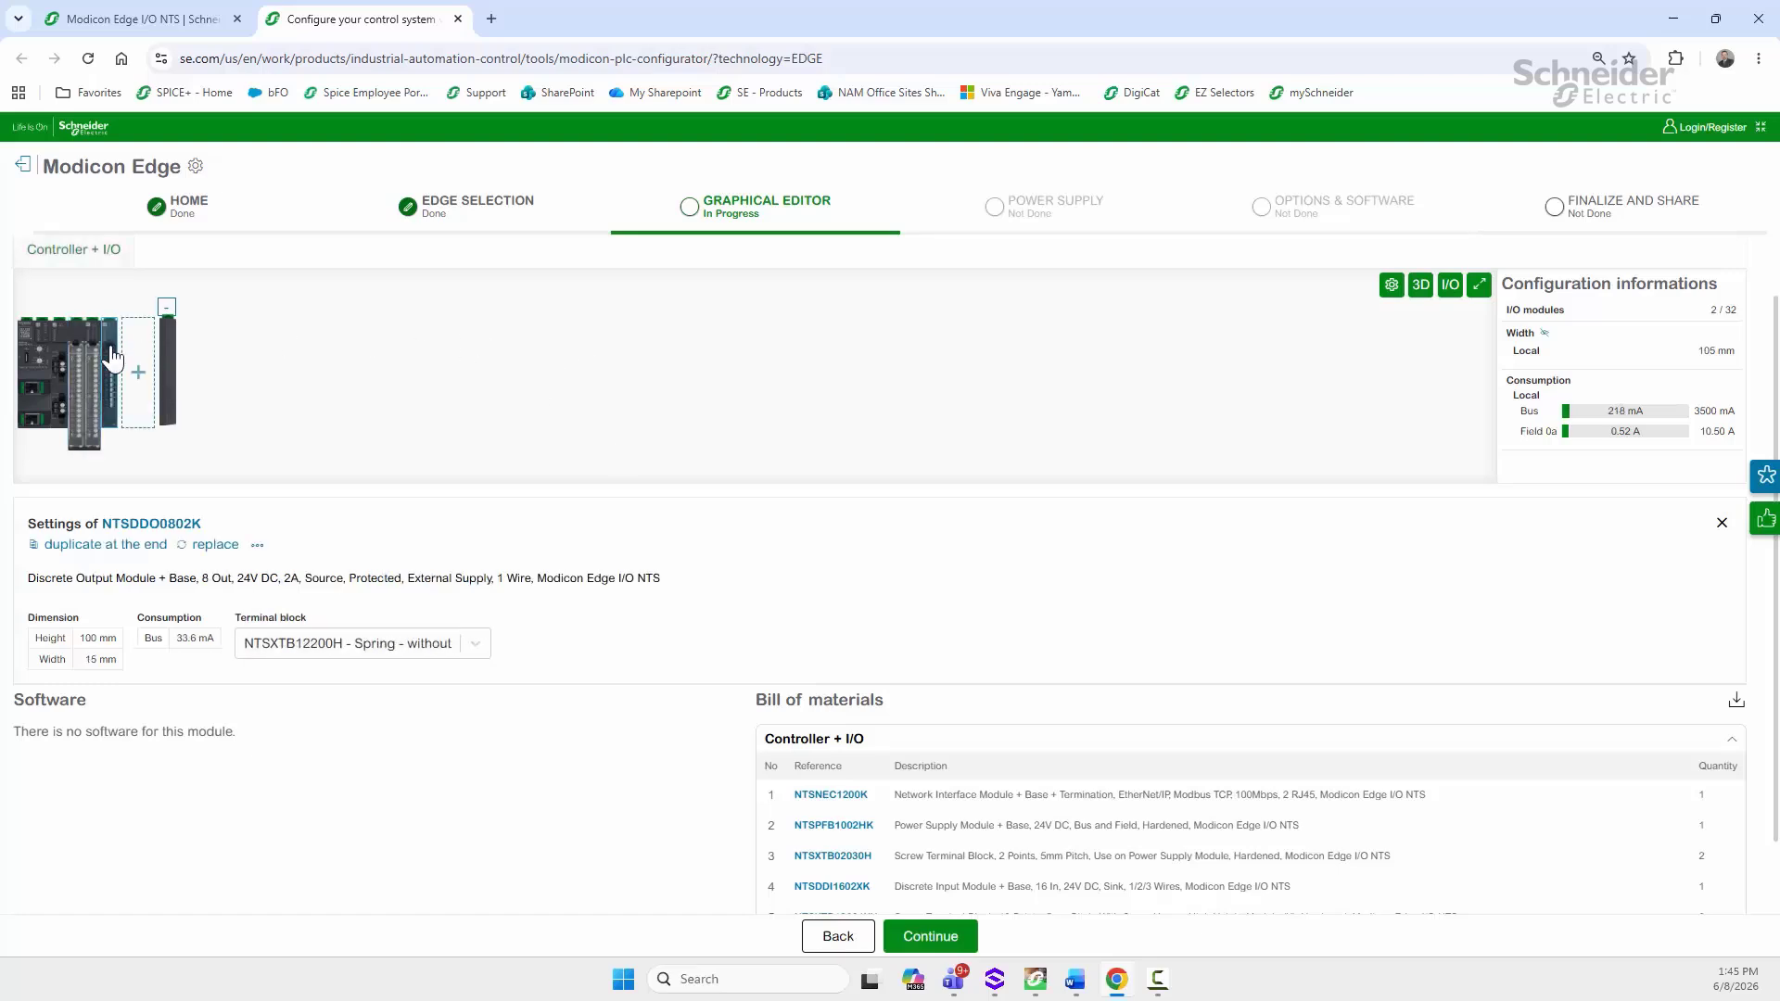
click(339, 652)
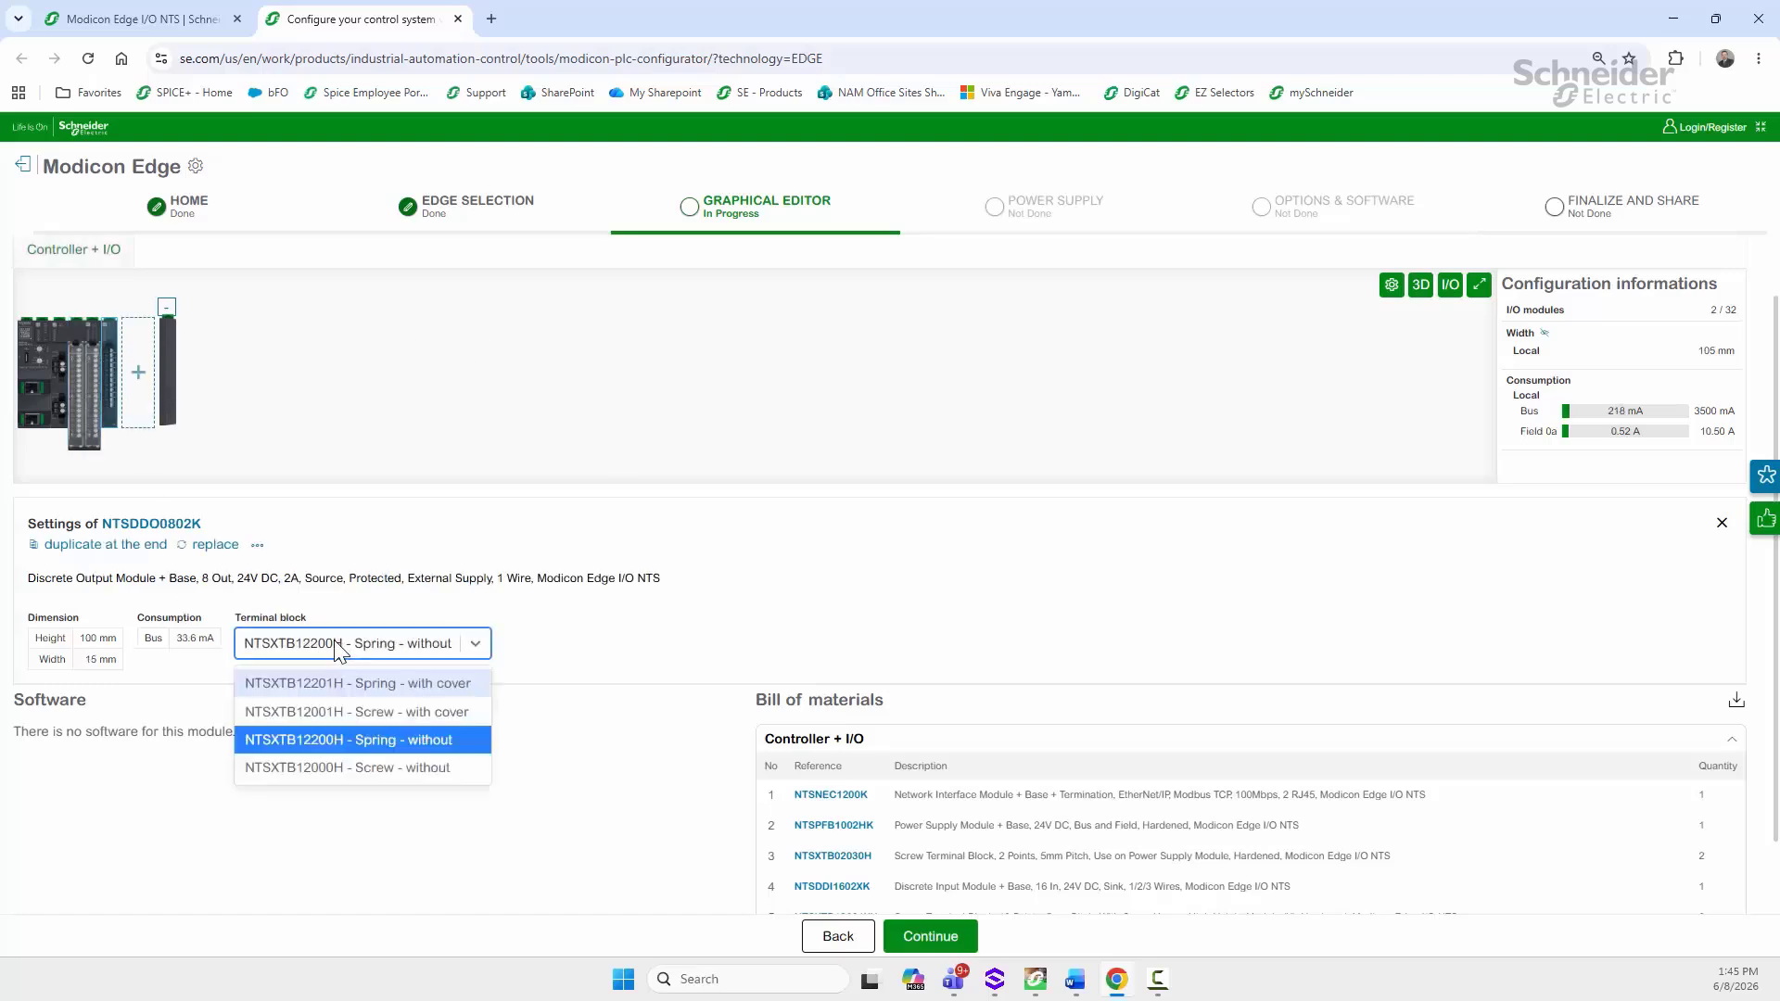
click(364, 710)
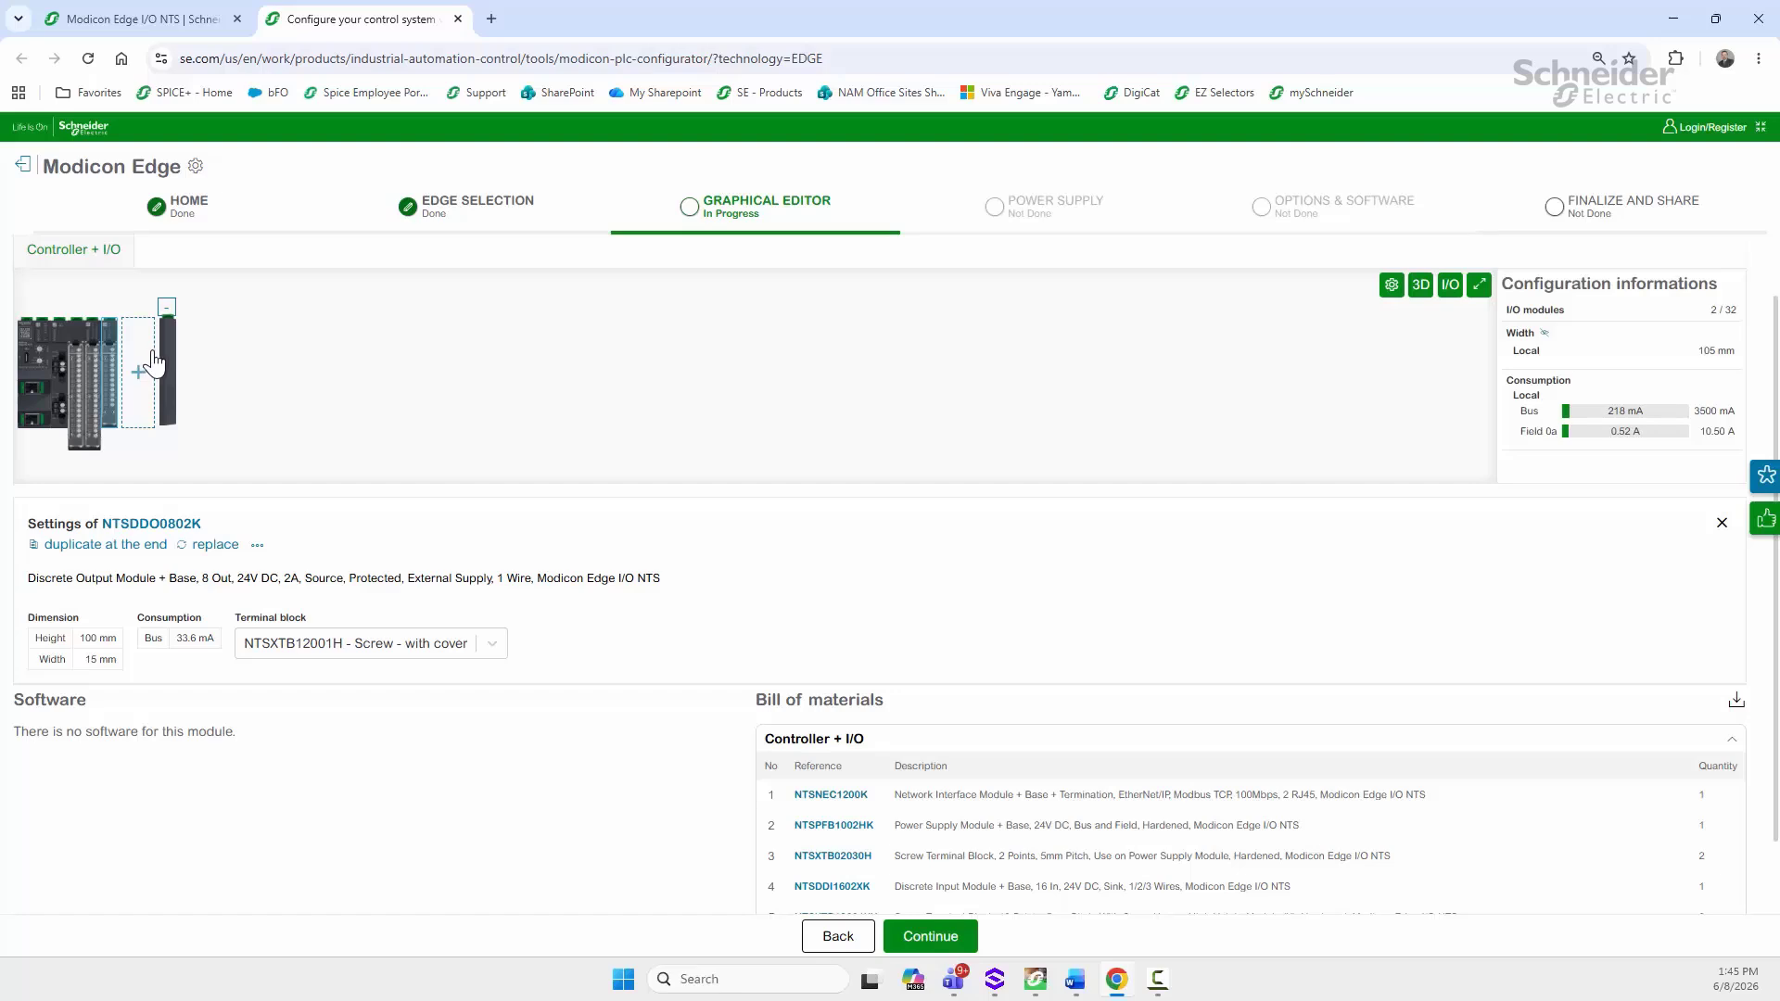
click(142, 367)
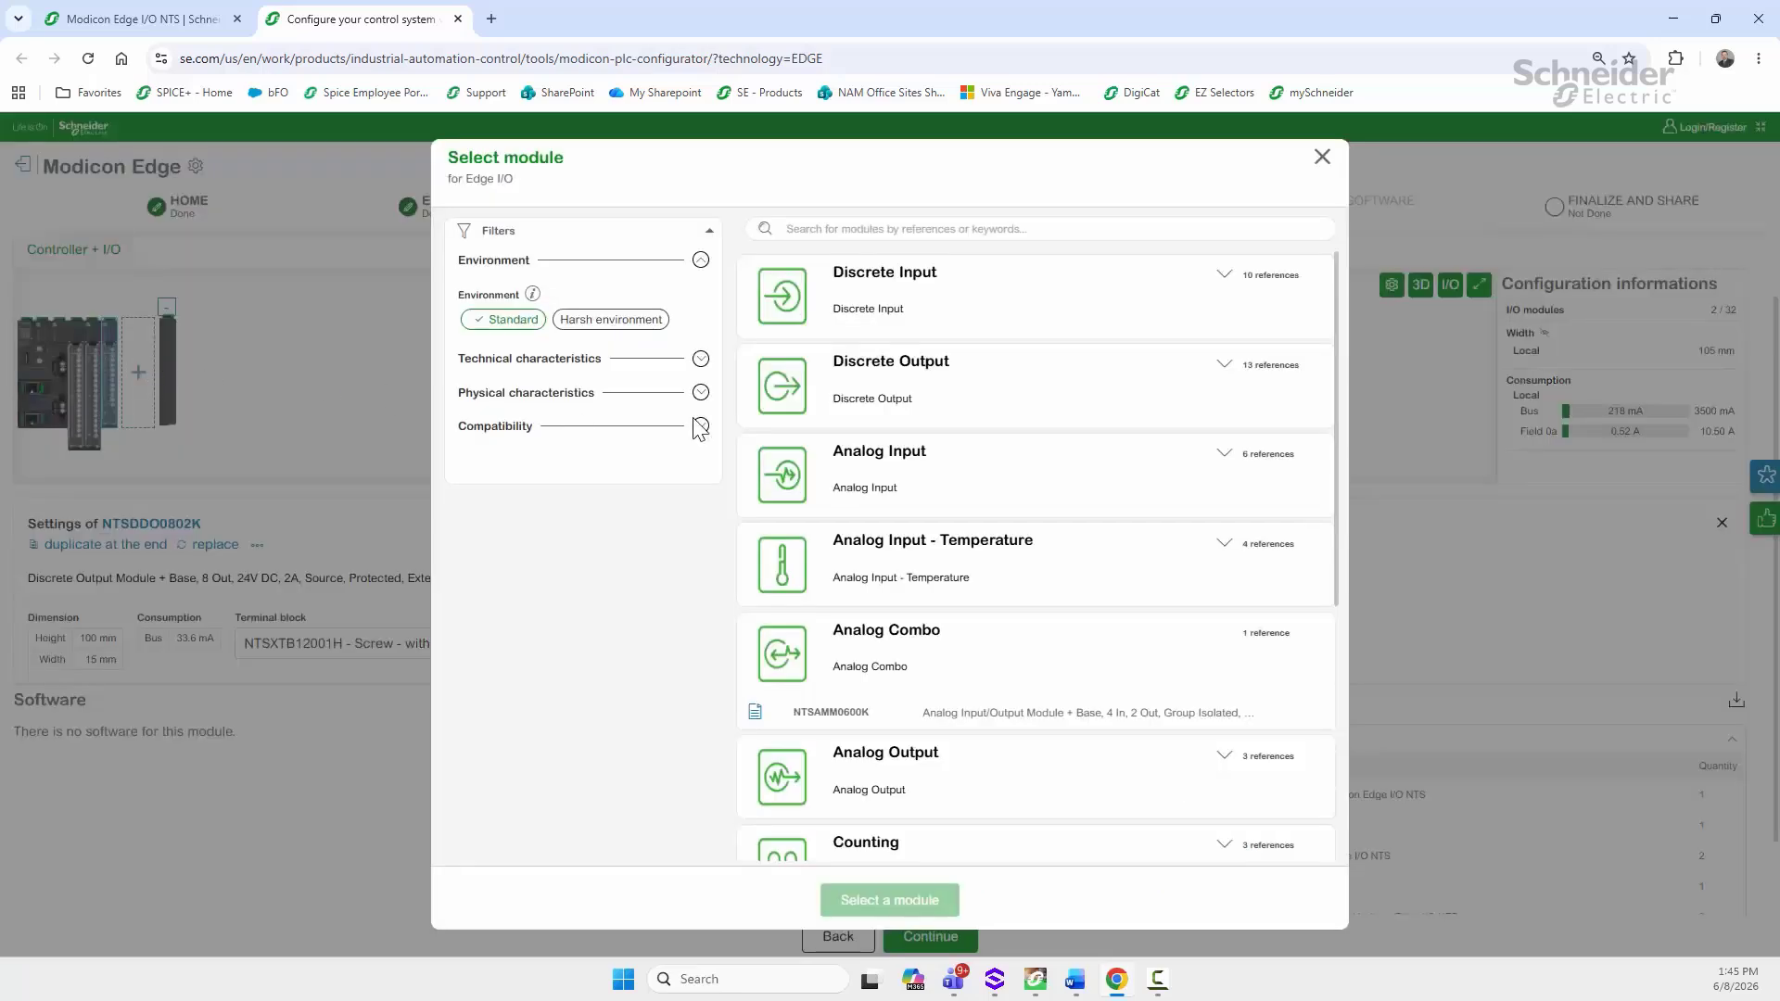
Step: Add the NTSAMI0400K analog input module with a screw-with-cover terminal block
click(790, 475)
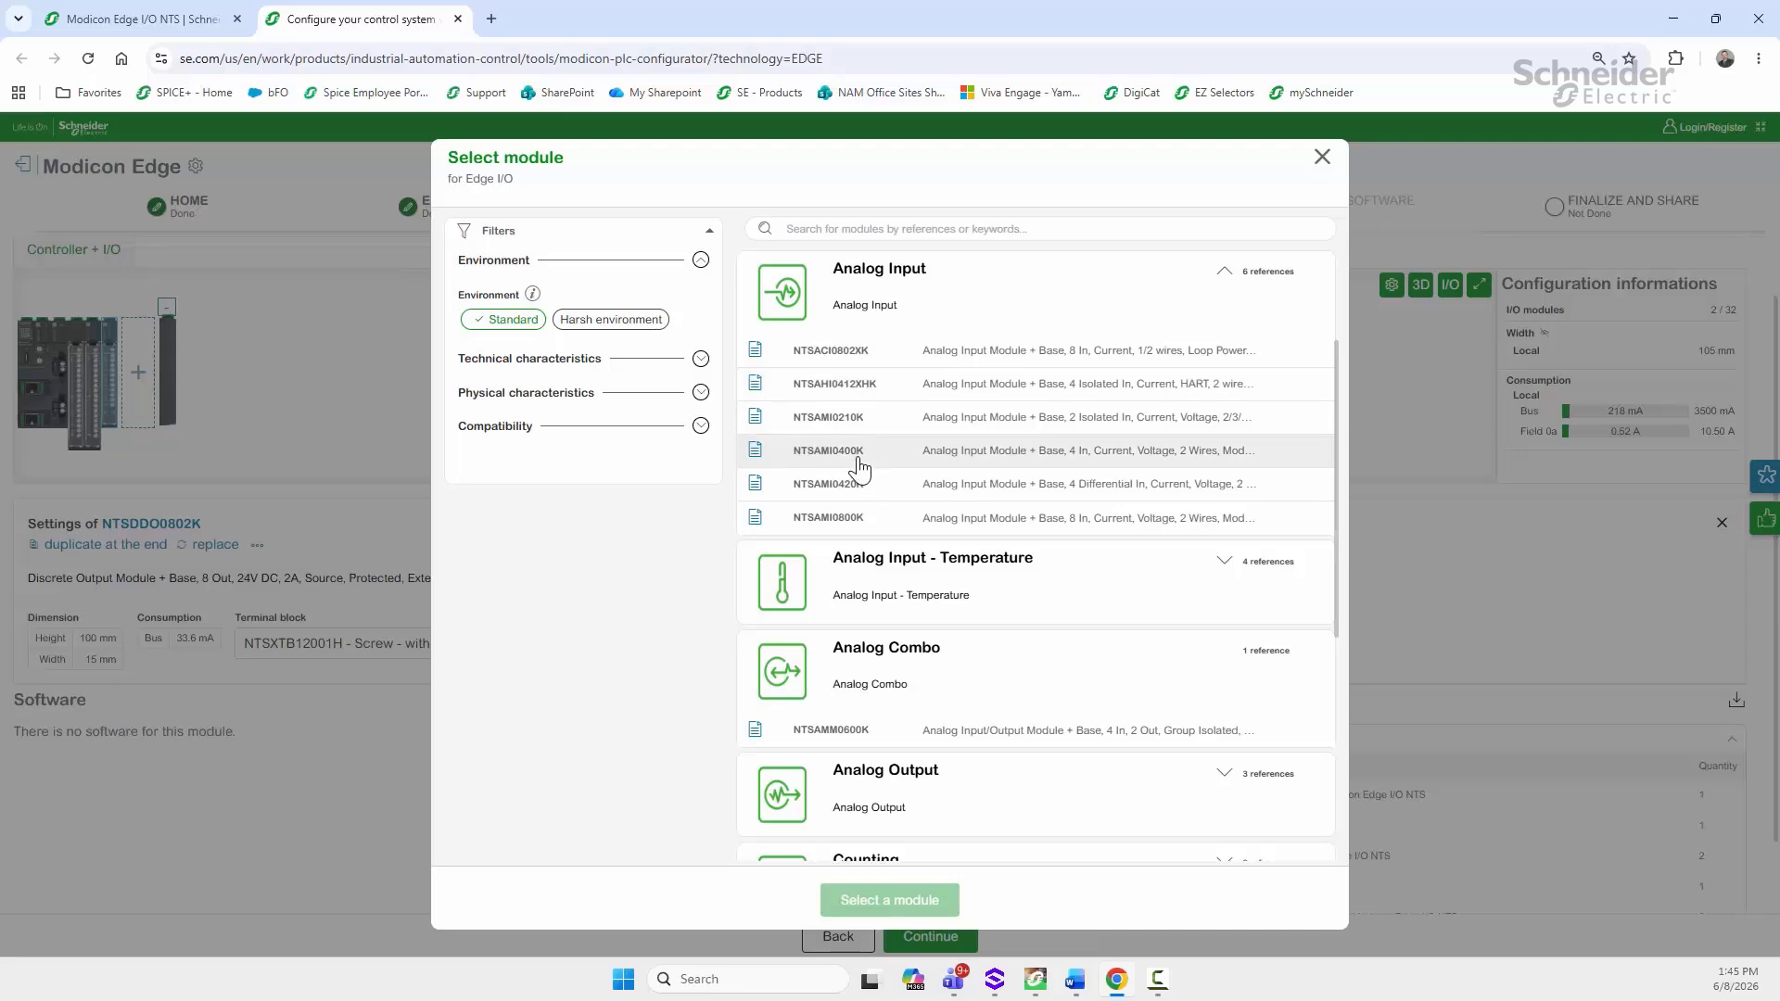
click(828, 456)
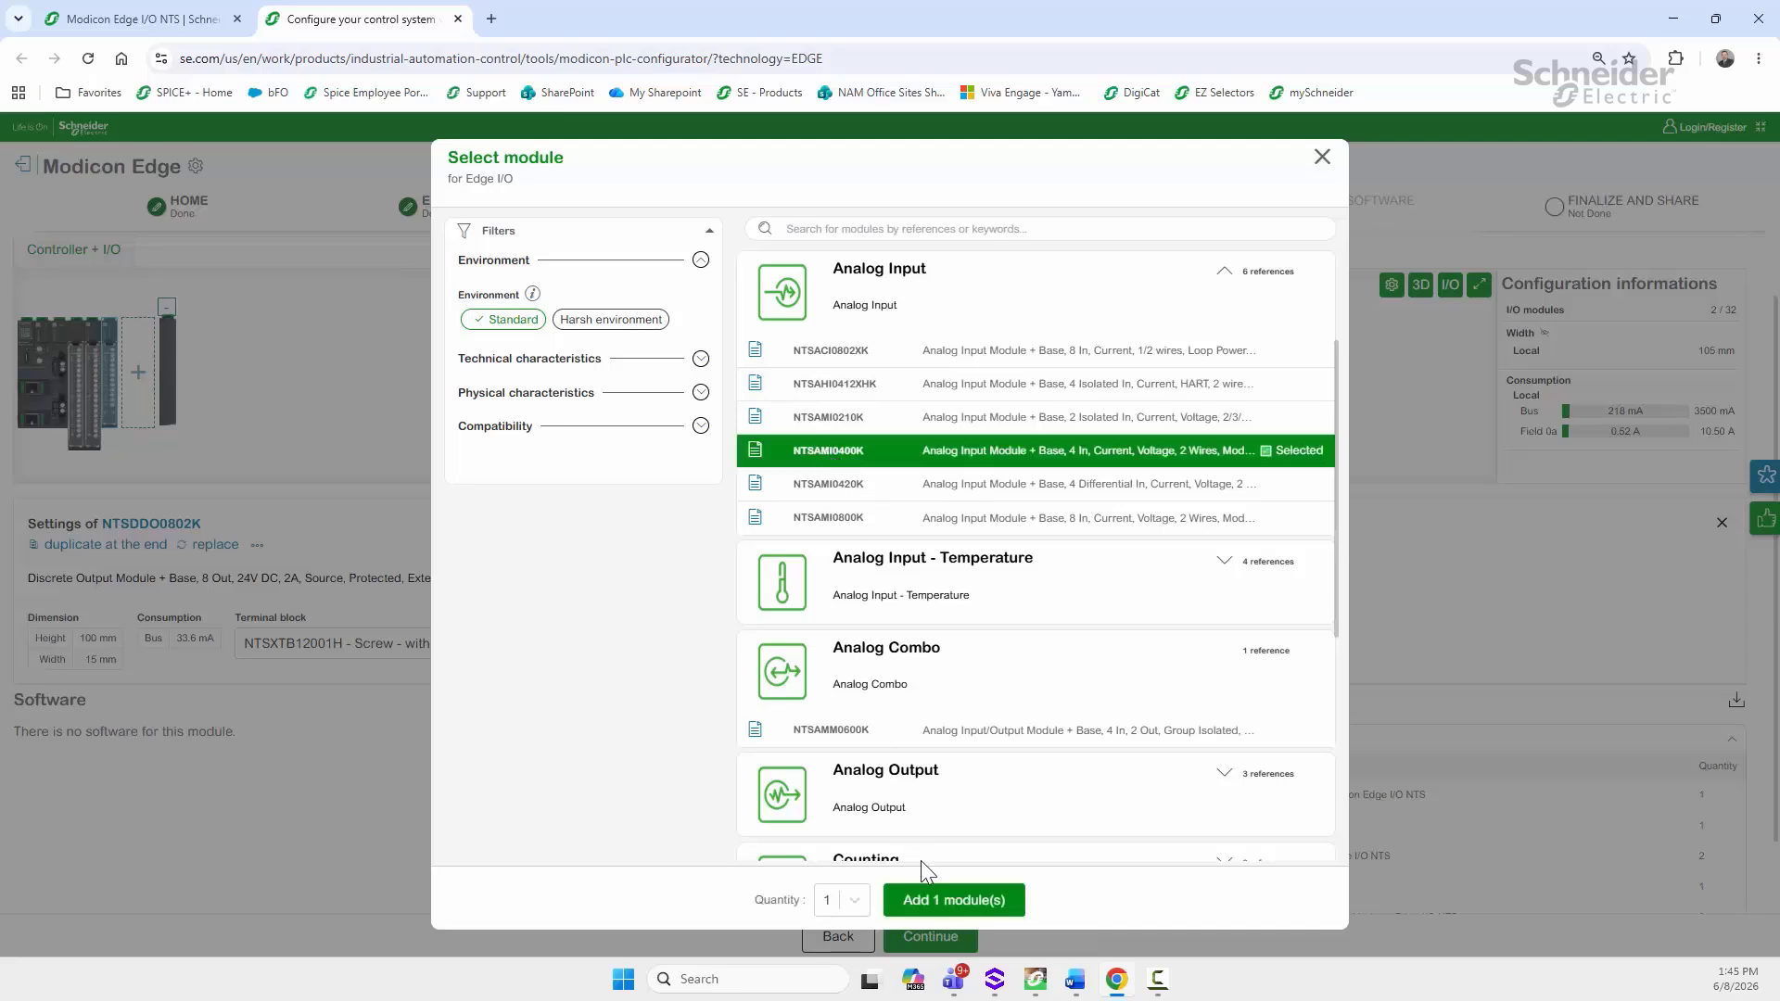
click(944, 897)
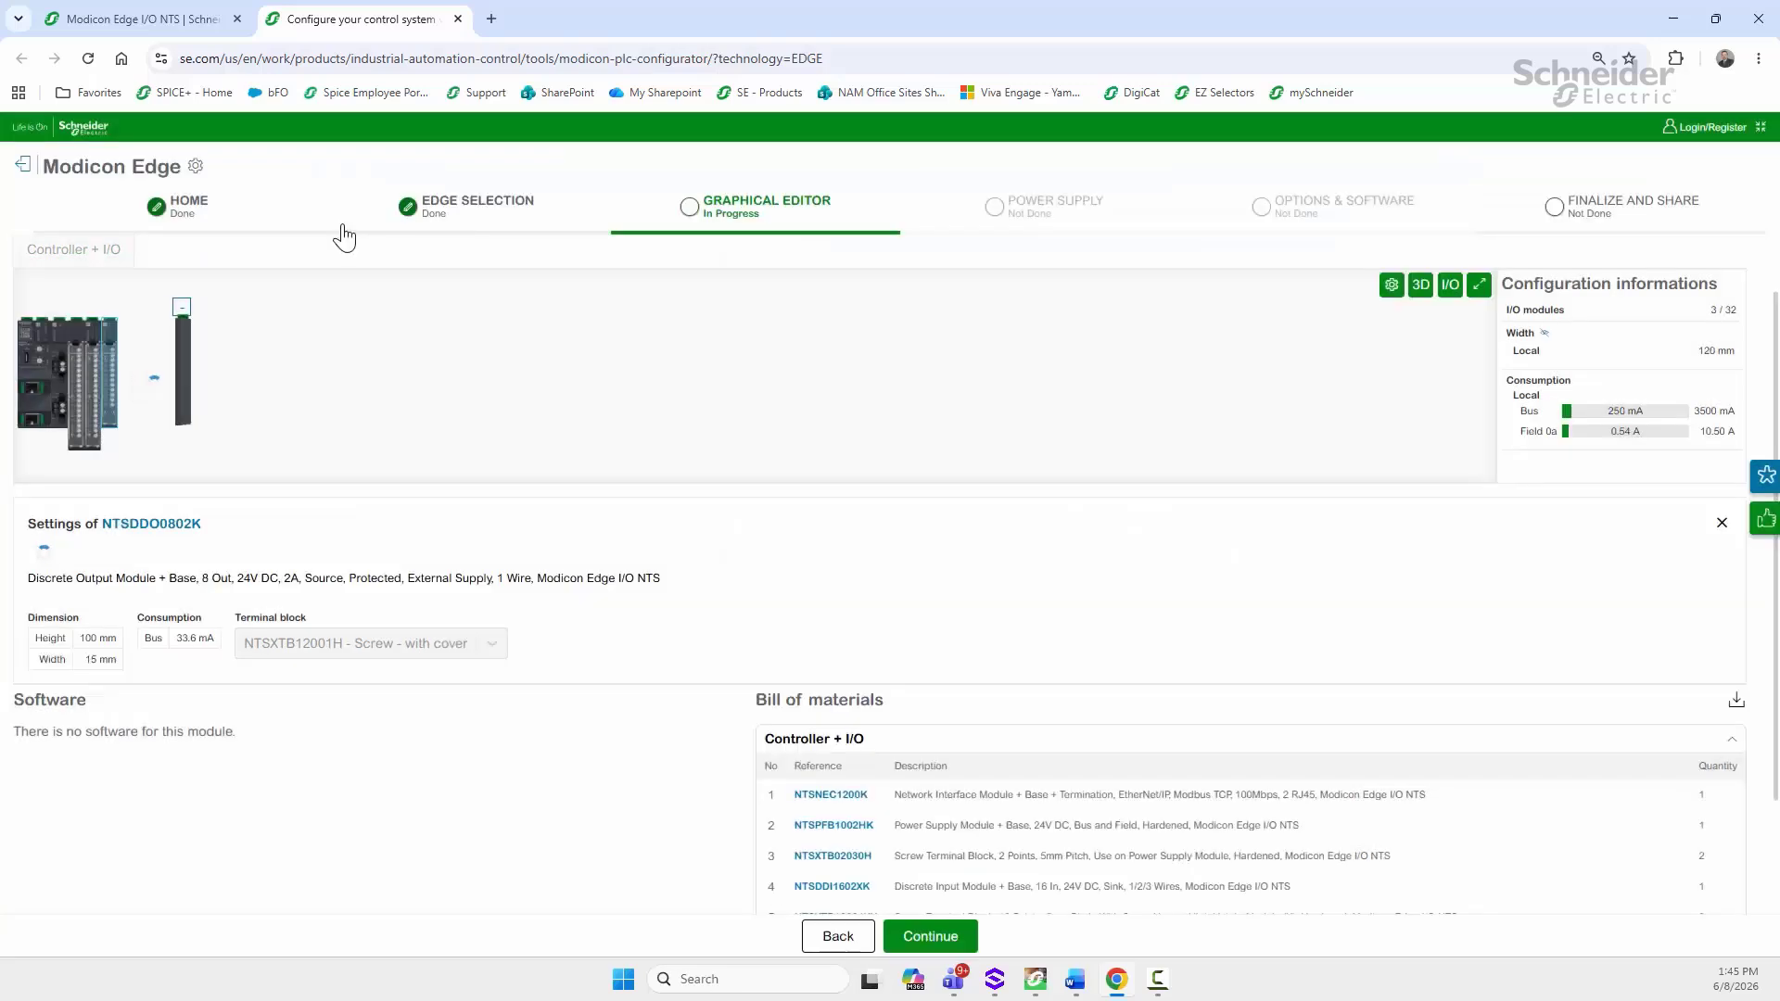
click(121, 376)
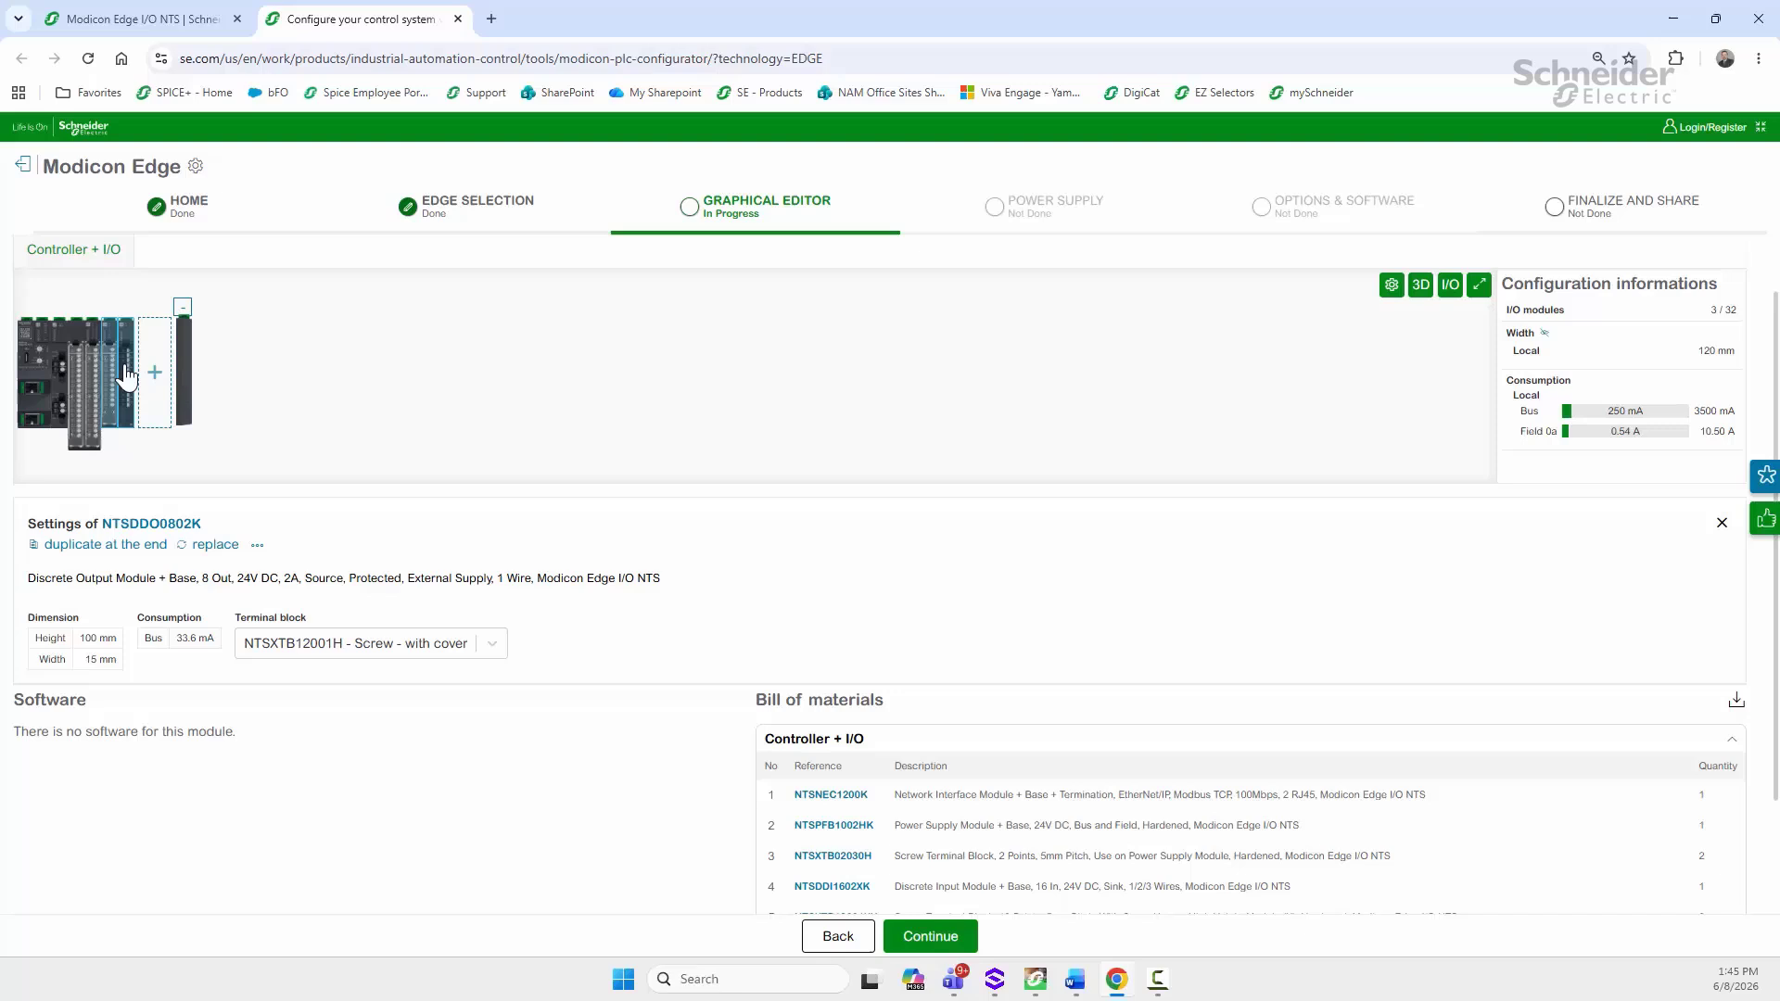
click(466, 644)
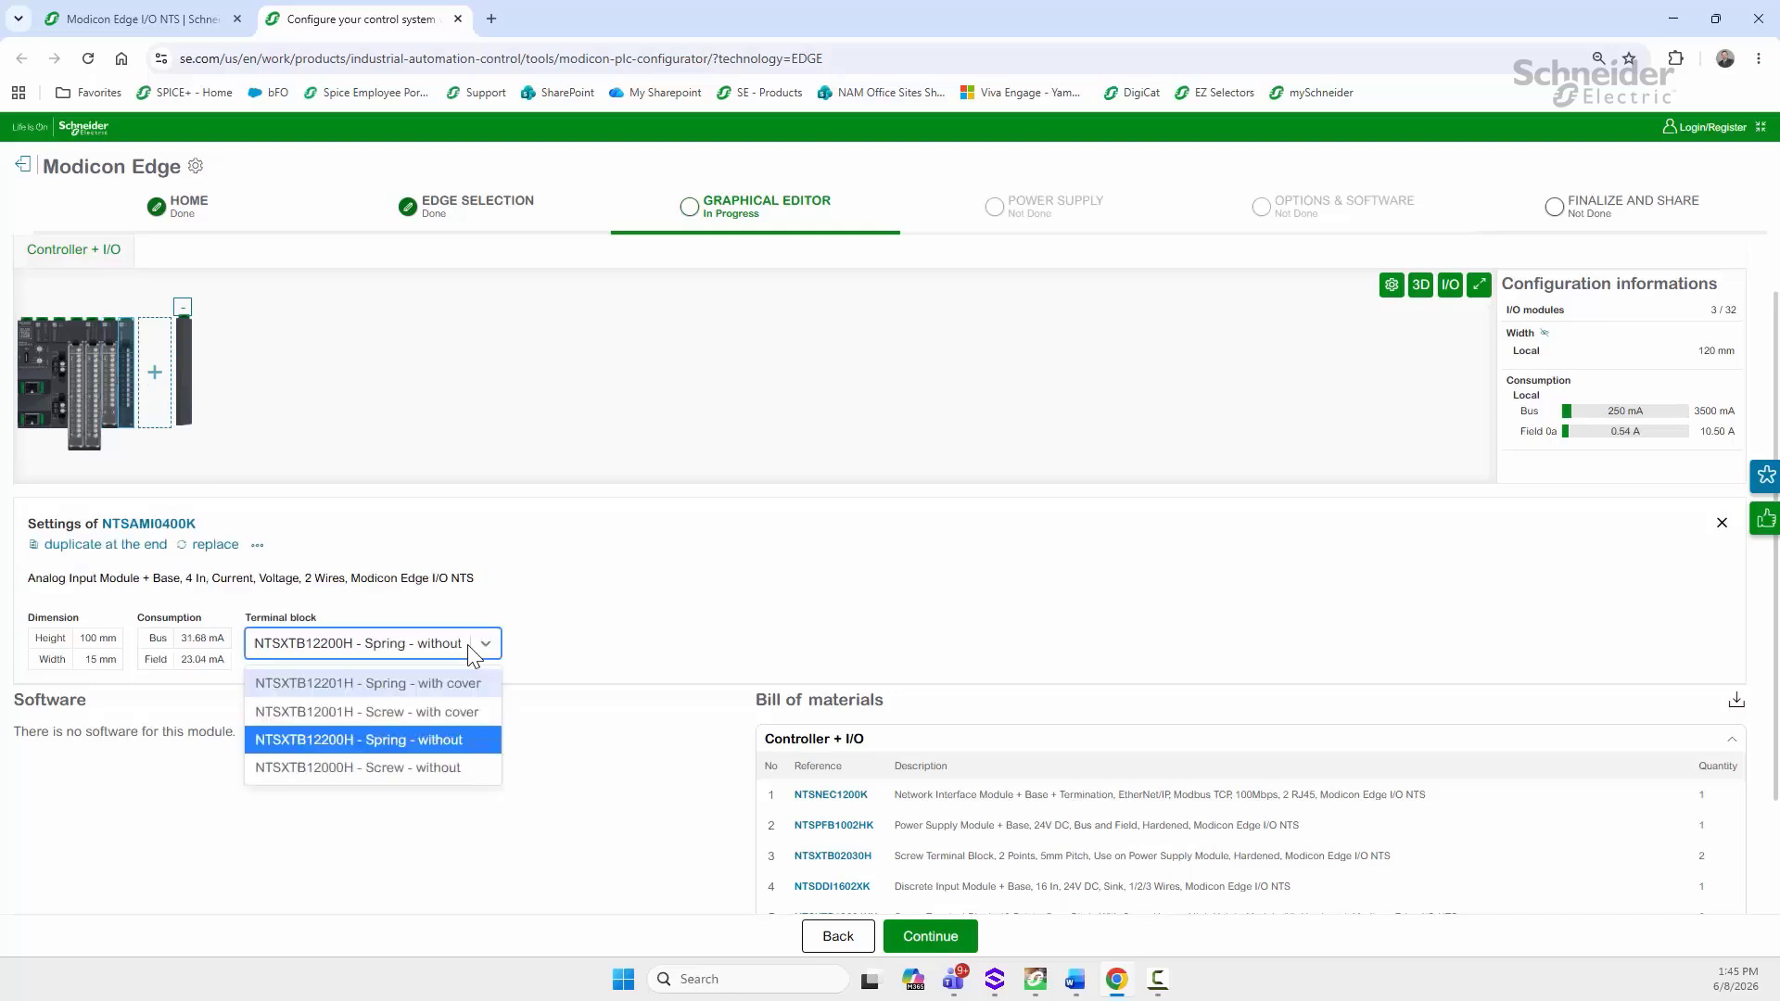
click(373, 711)
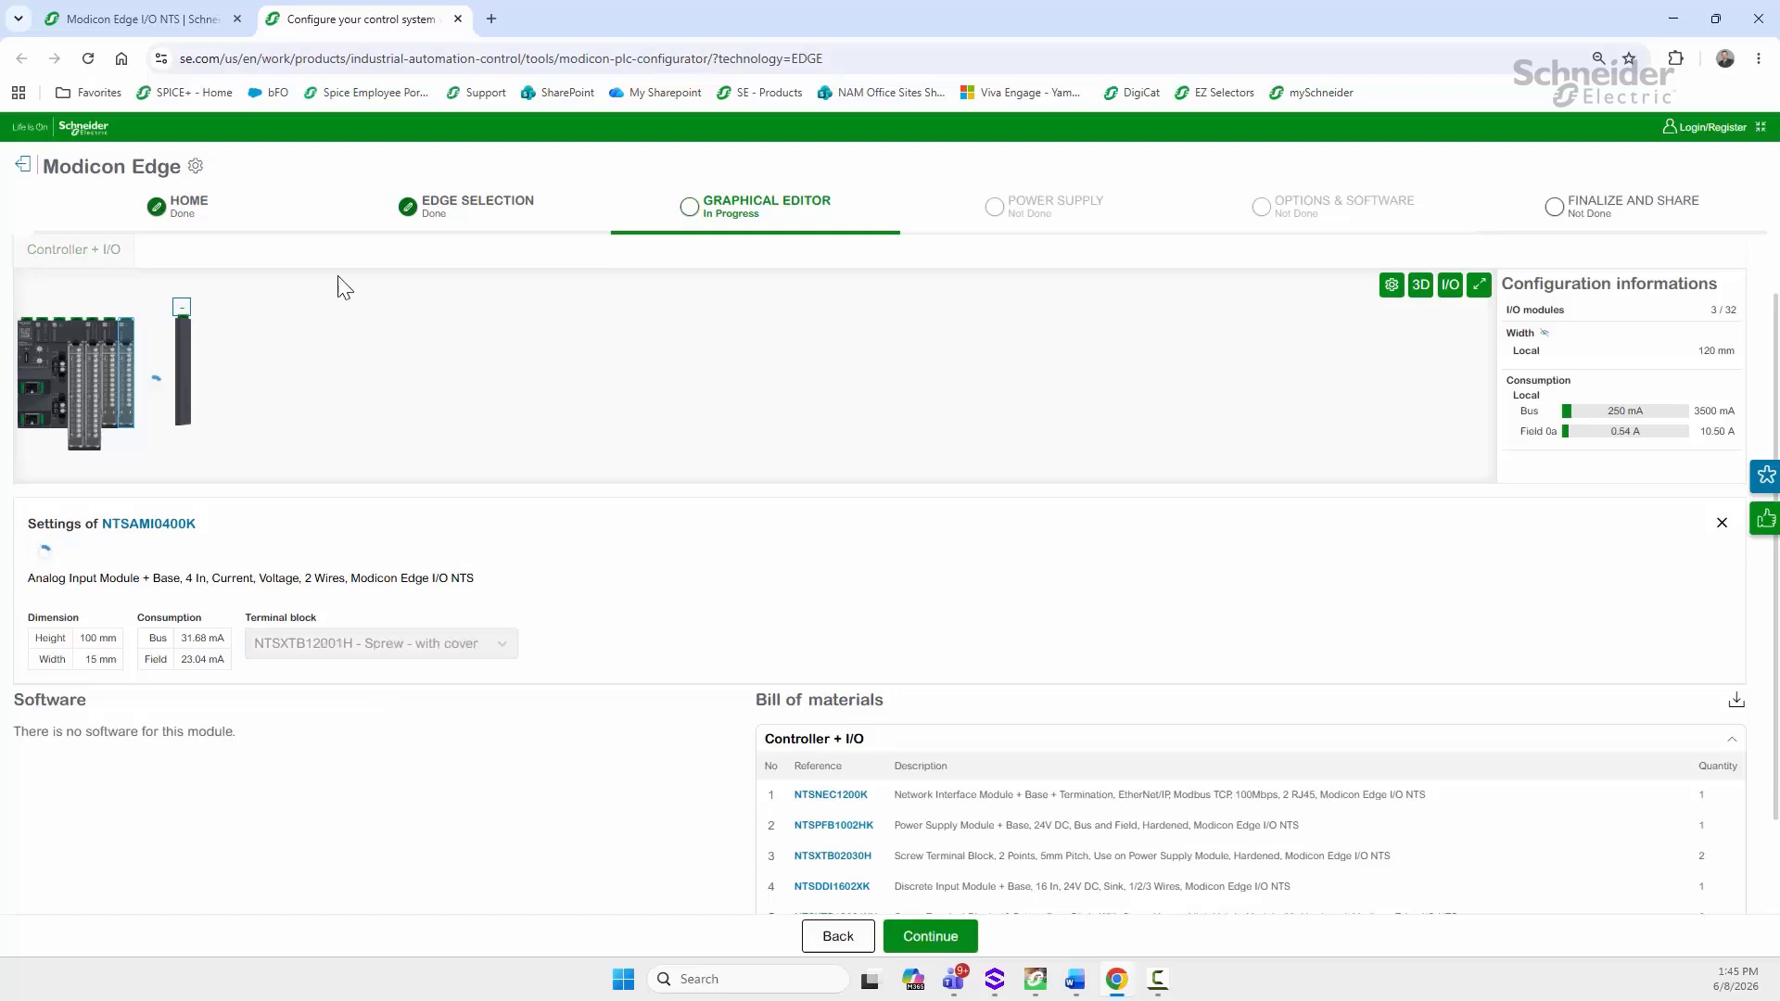
Step: Add the NTSAMI0800K analog input module with NTSXTB18001H screw-with-cover terminals
click(162, 378)
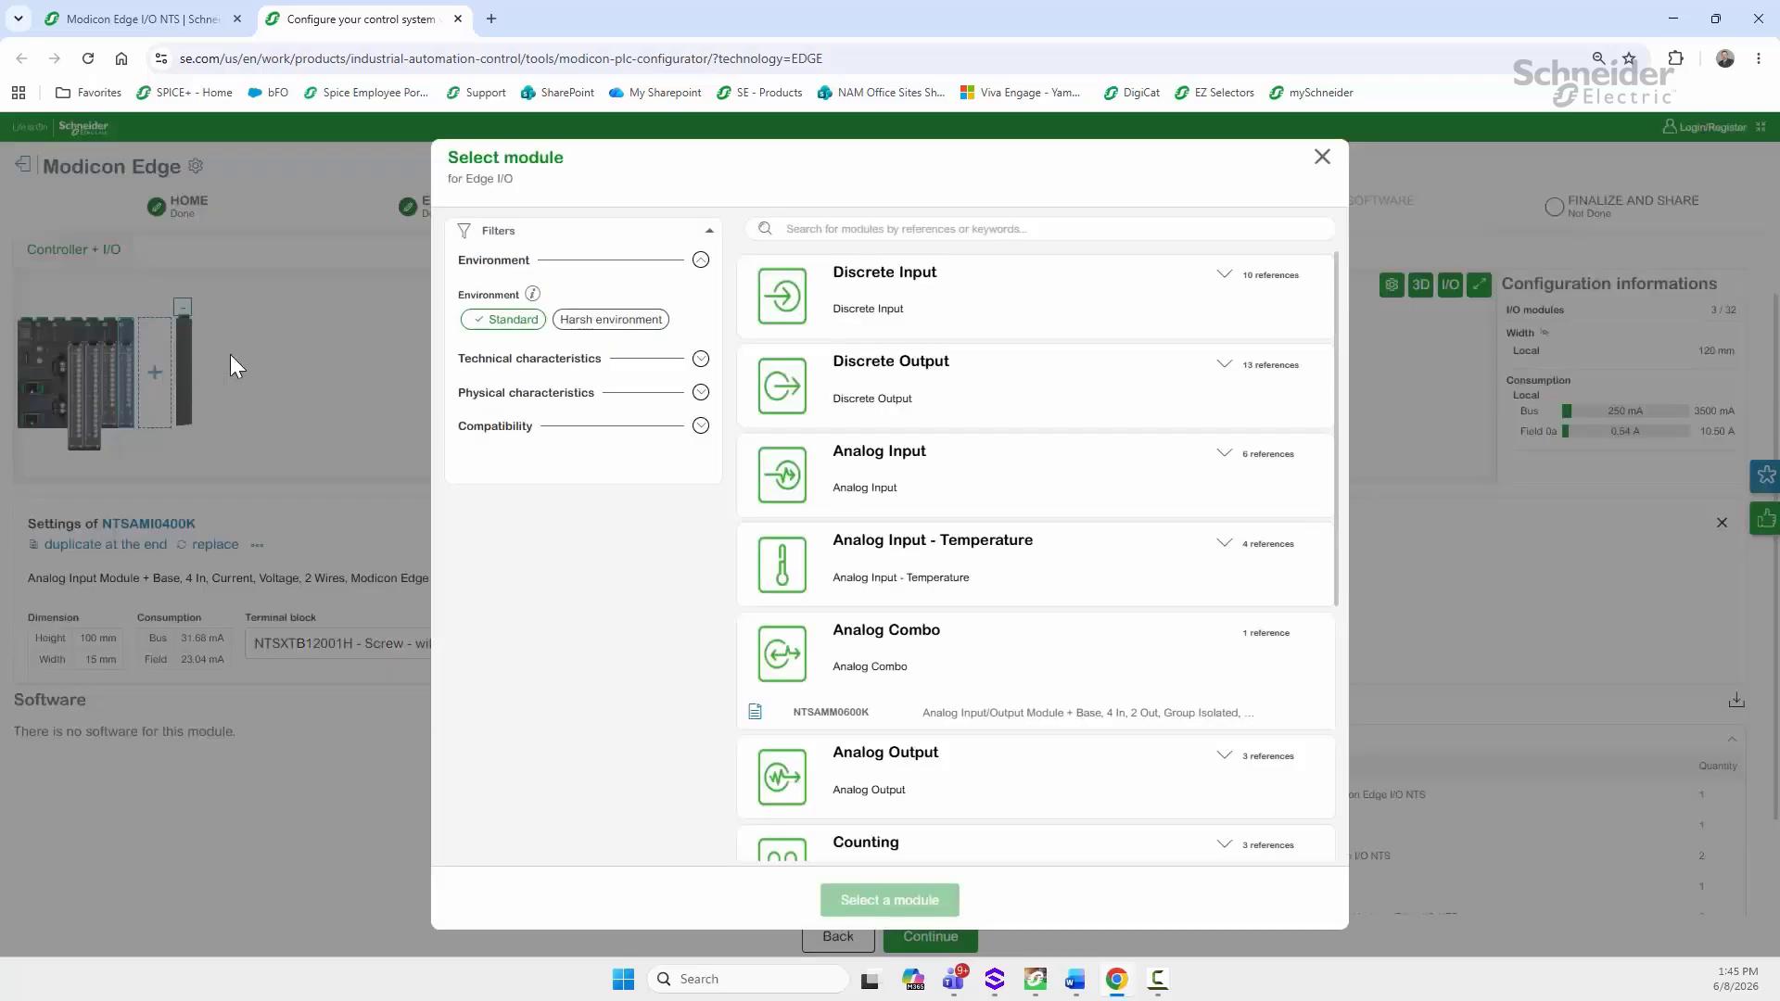
click(799, 483)
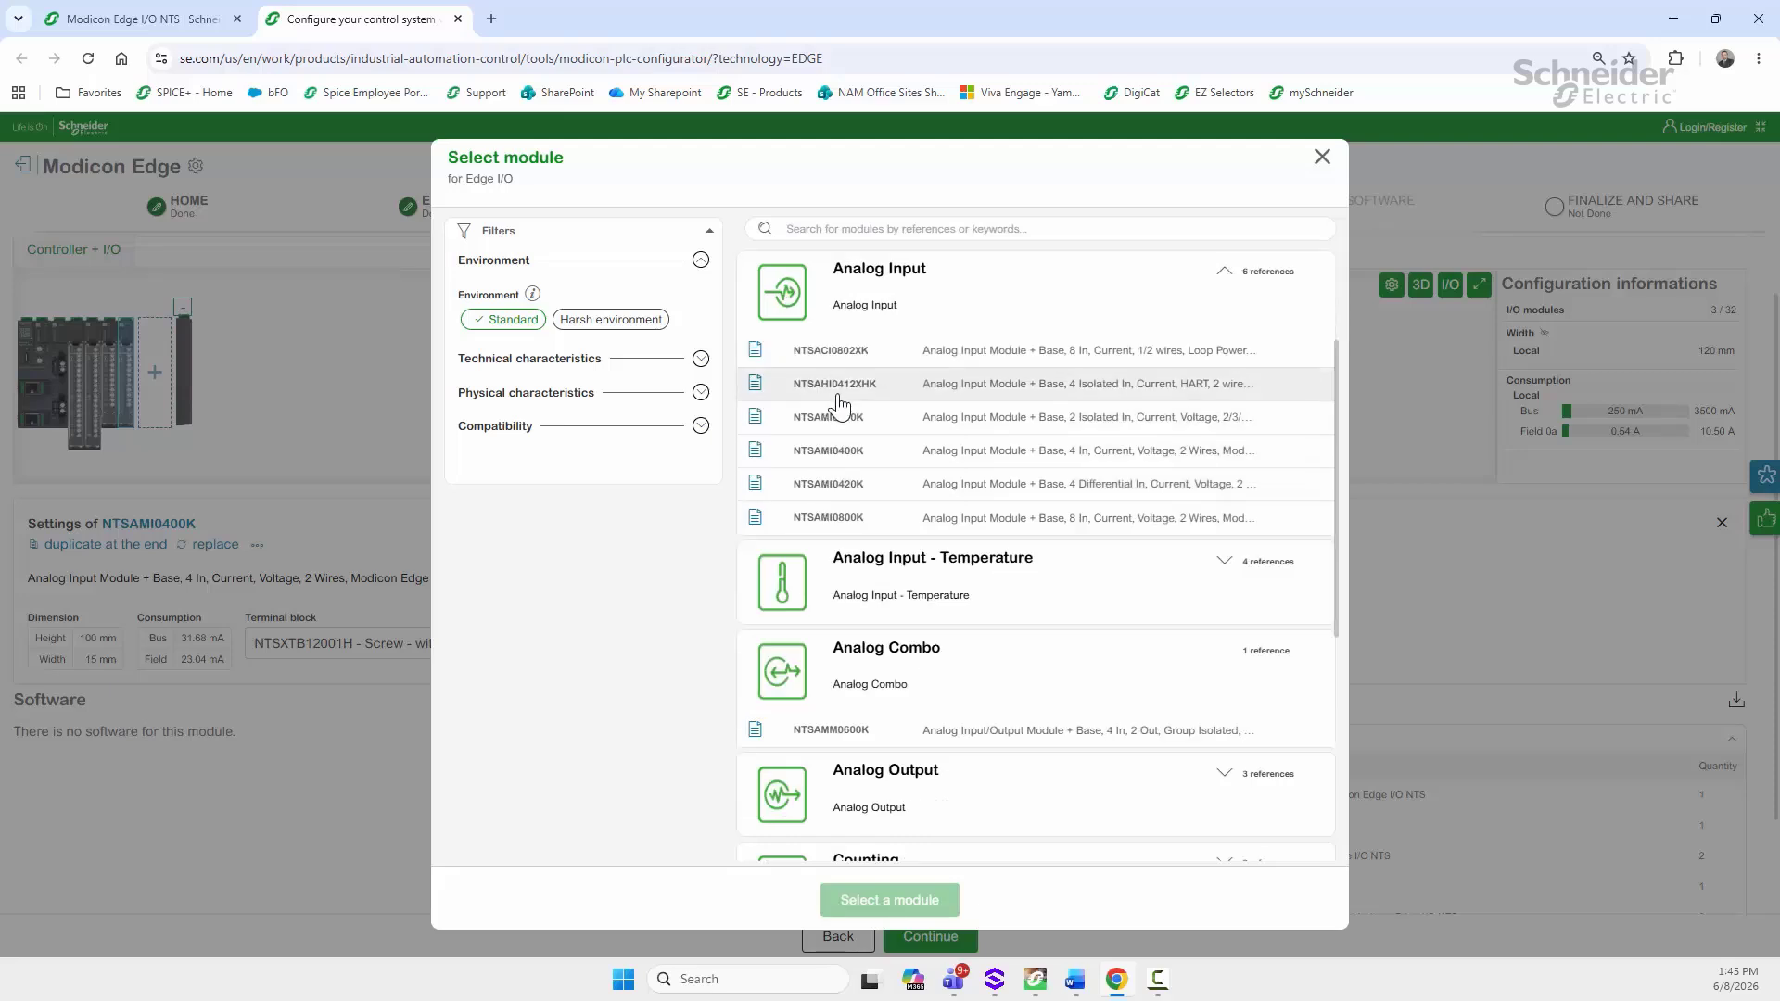
click(834, 522)
click(975, 901)
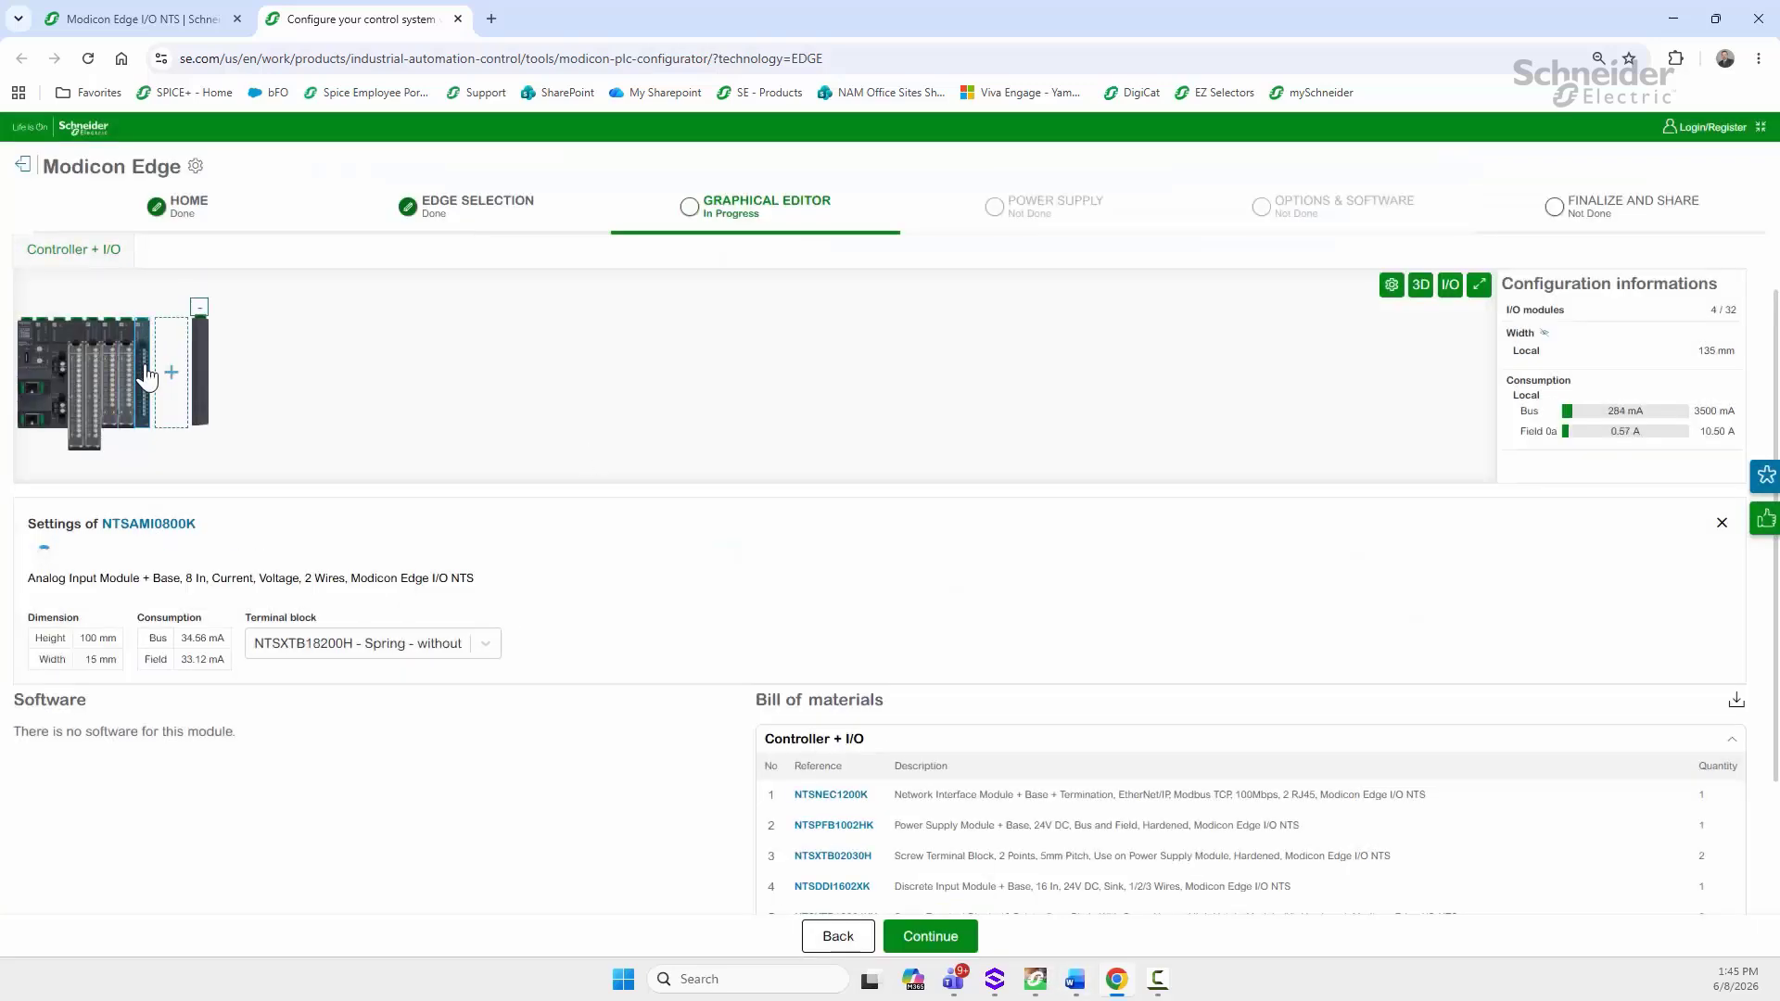
click(343, 641)
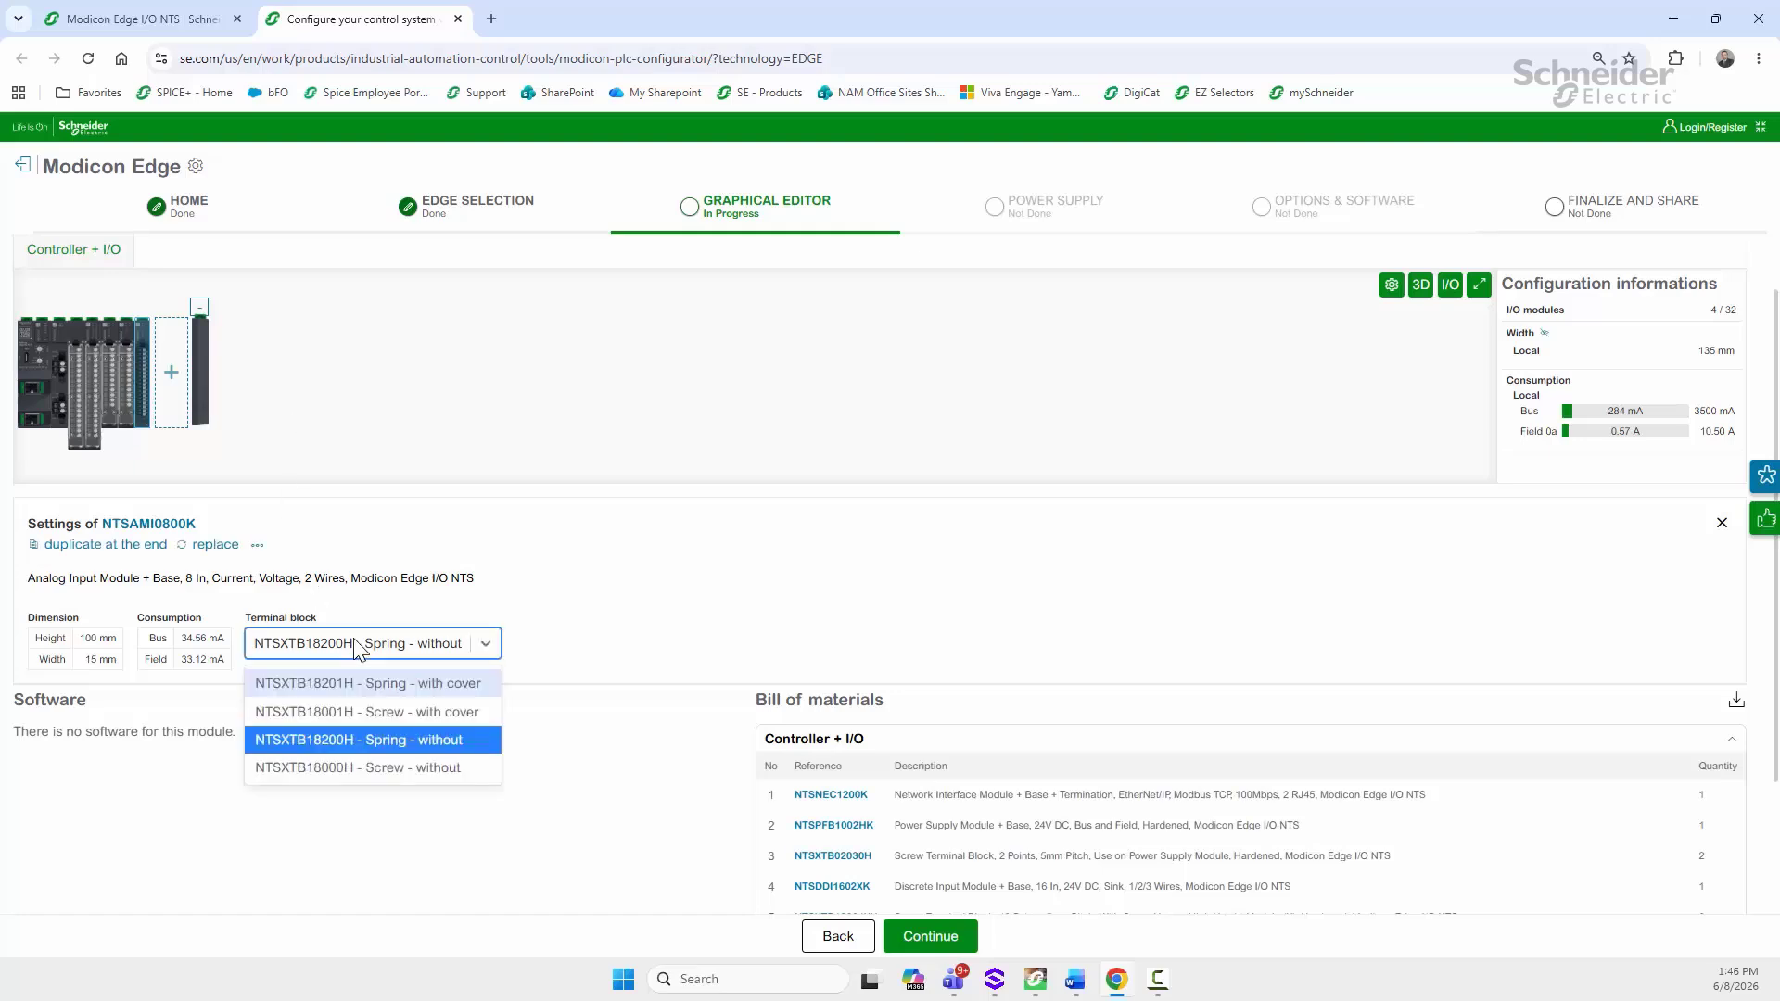
click(365, 712)
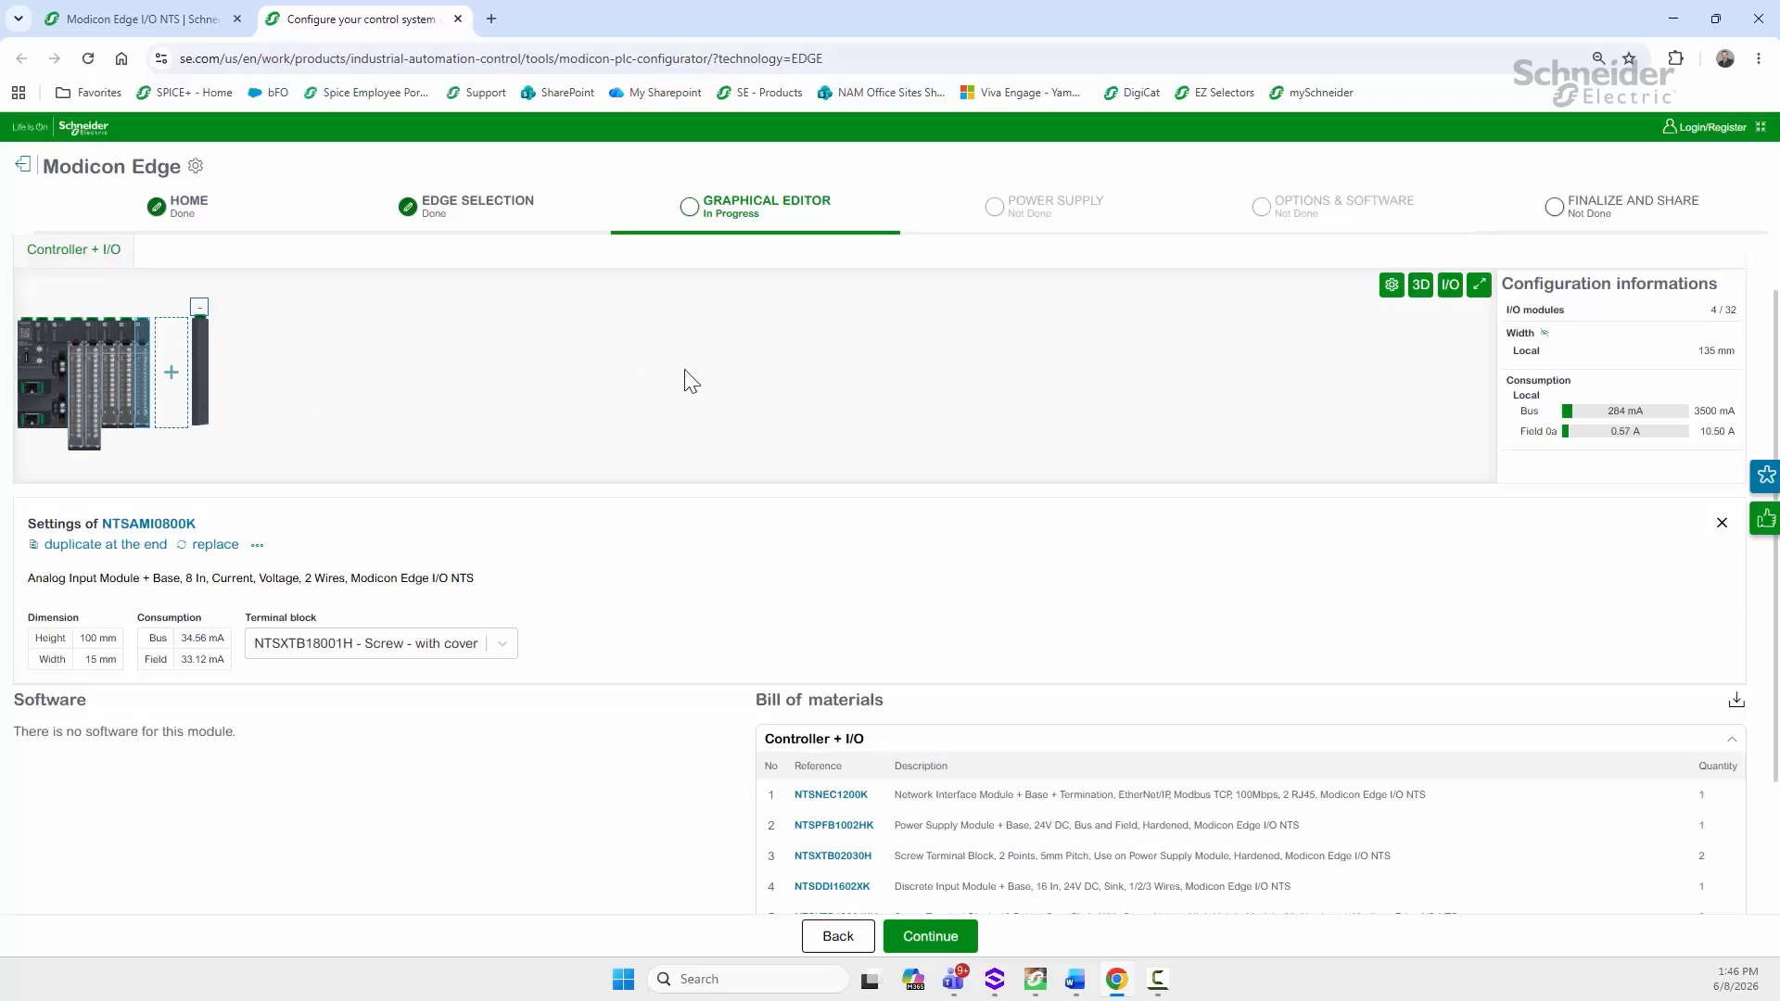
Step: Download the bill of materials CSV, open it in Excel and widen column A to read the rows
scroll(1142, 436, down, 2)
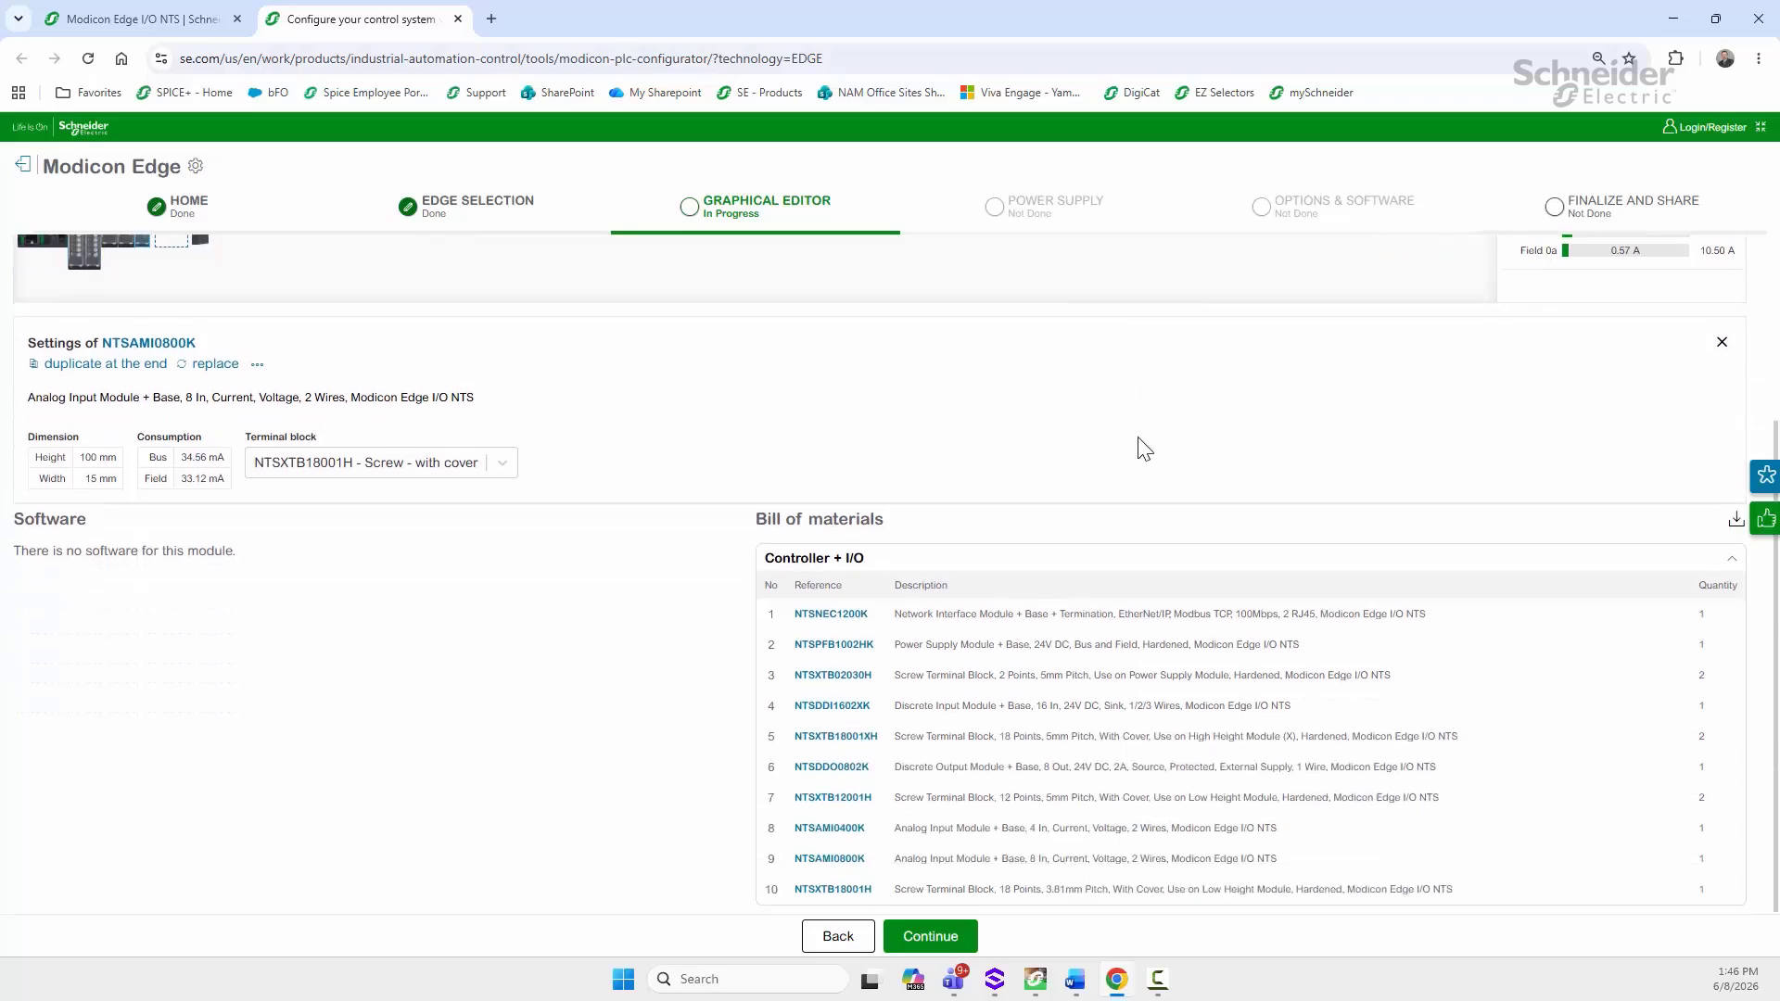
scroll(1141, 448, up, 3)
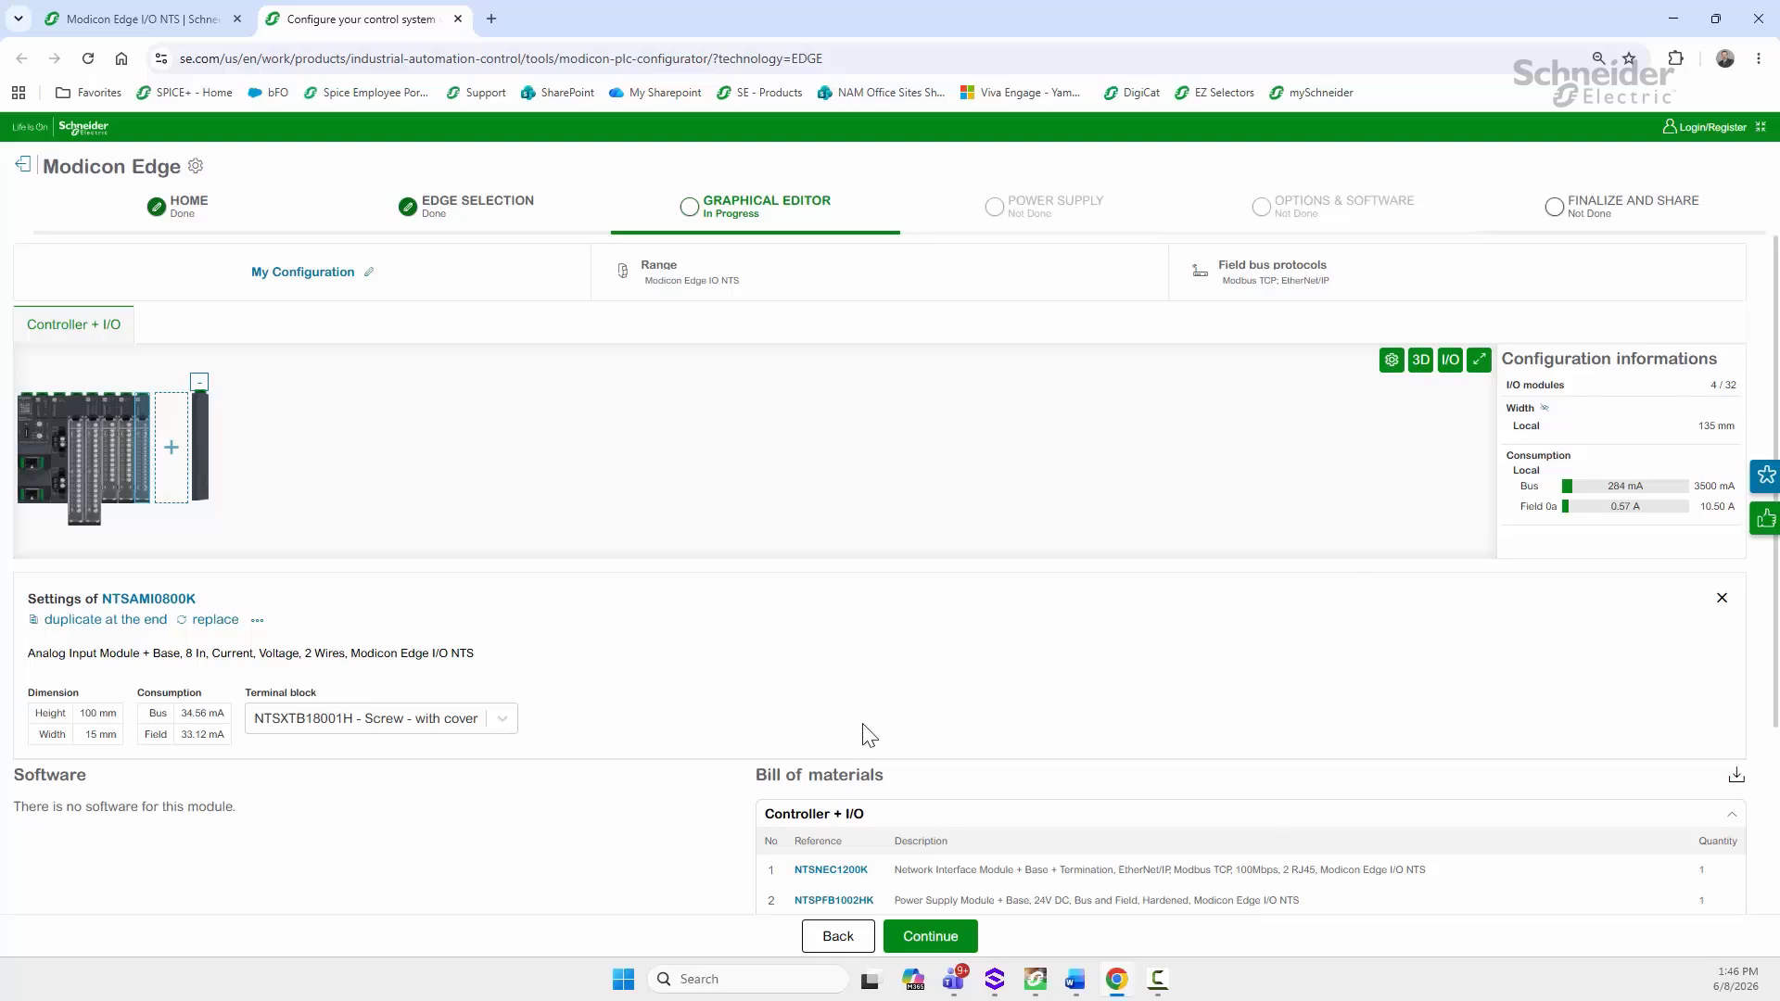
click(1736, 777)
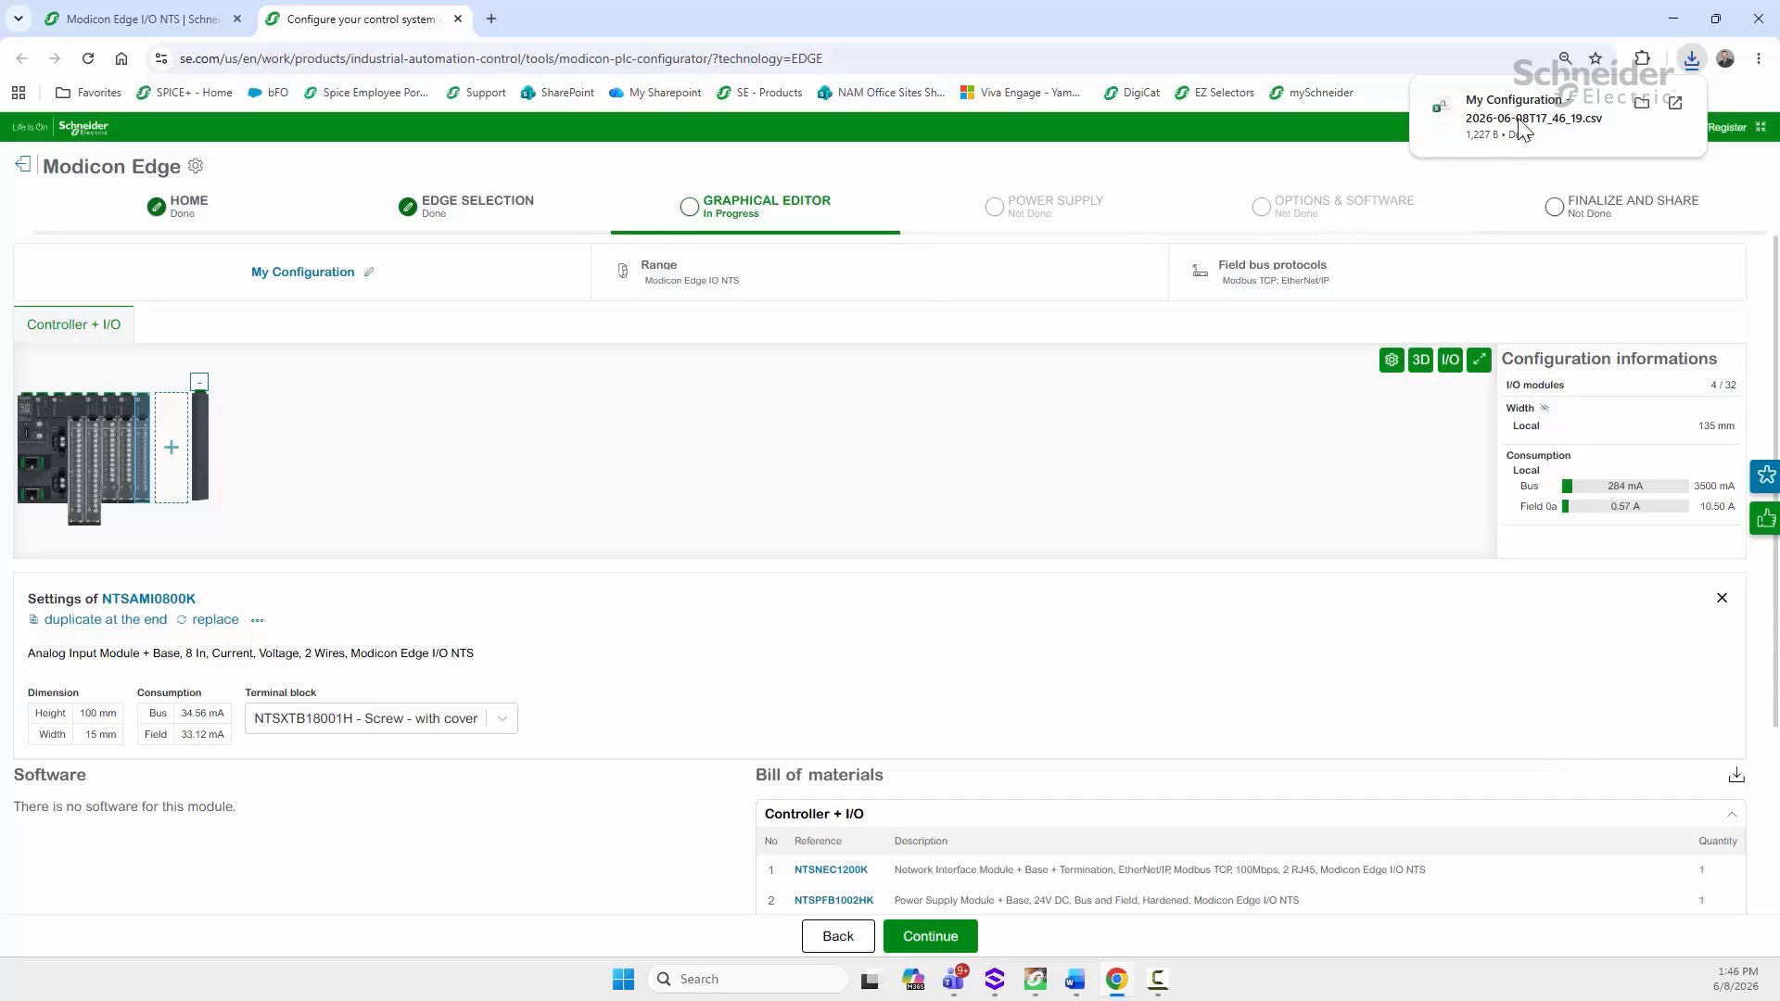
mouse_move(1612, 117)
click(1546, 115)
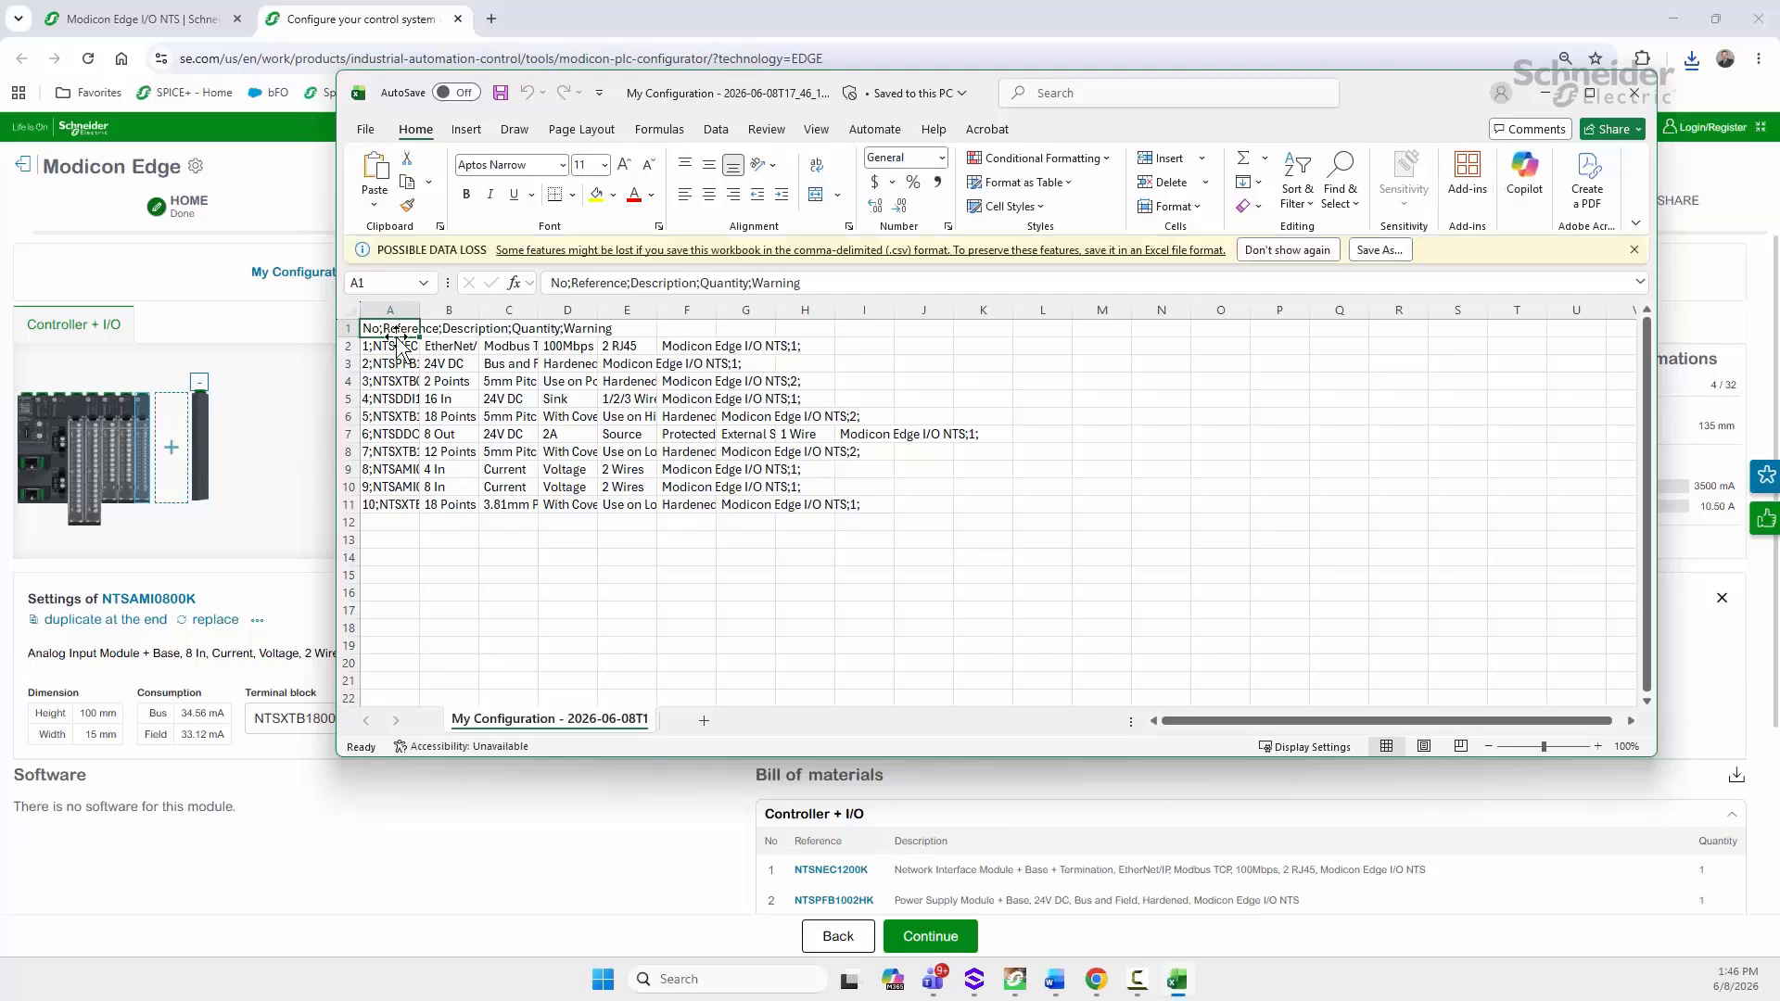
drag(420, 310, 588, 315)
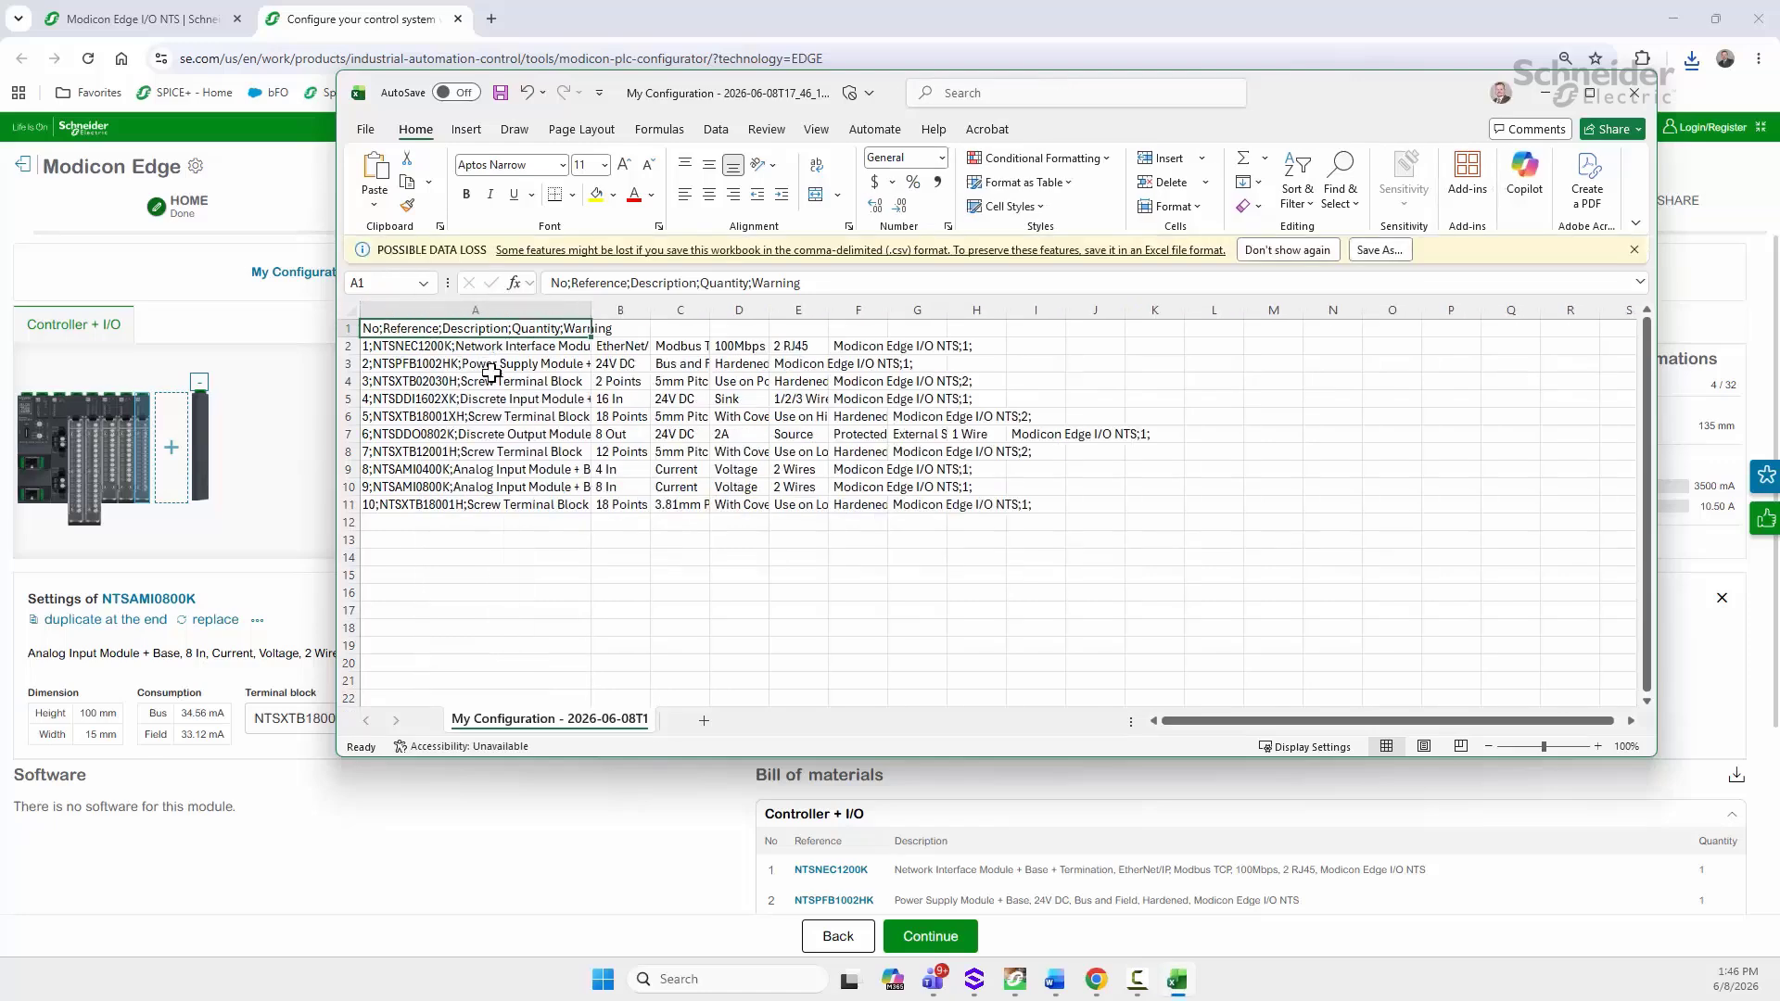
click(1633, 100)
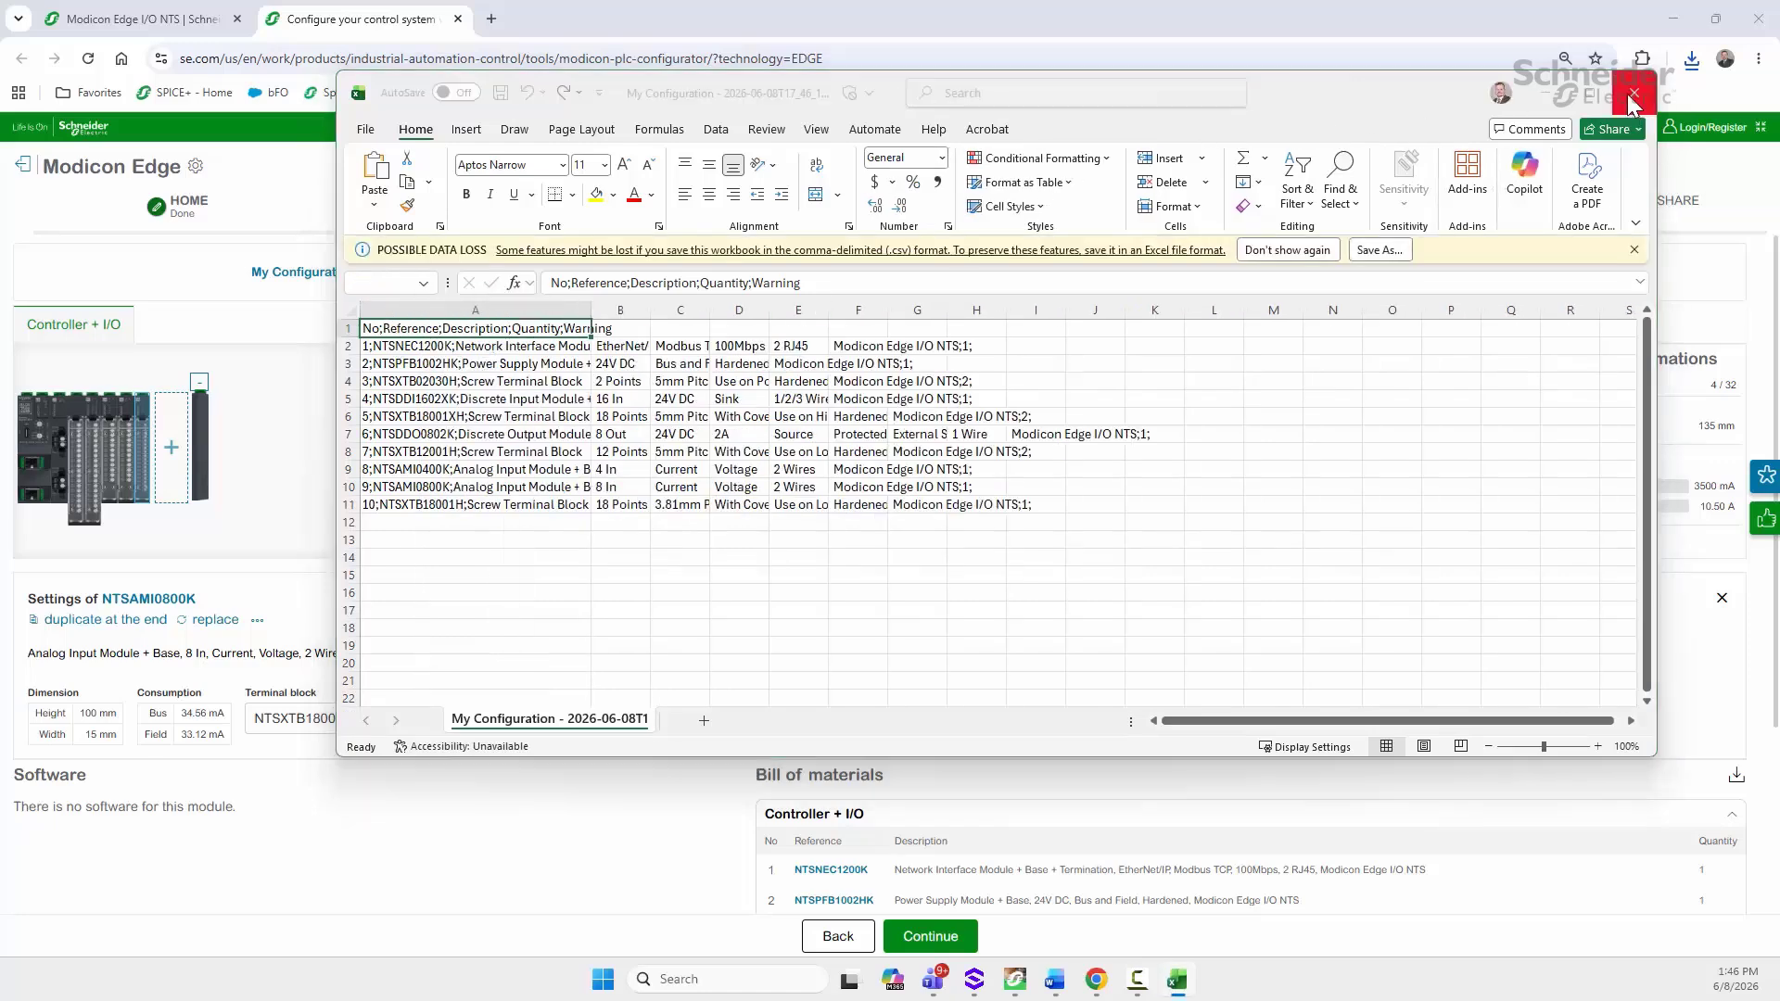
Step: Close Excel without saving, then inspect the island as a rotated 3D model
click(1055, 674)
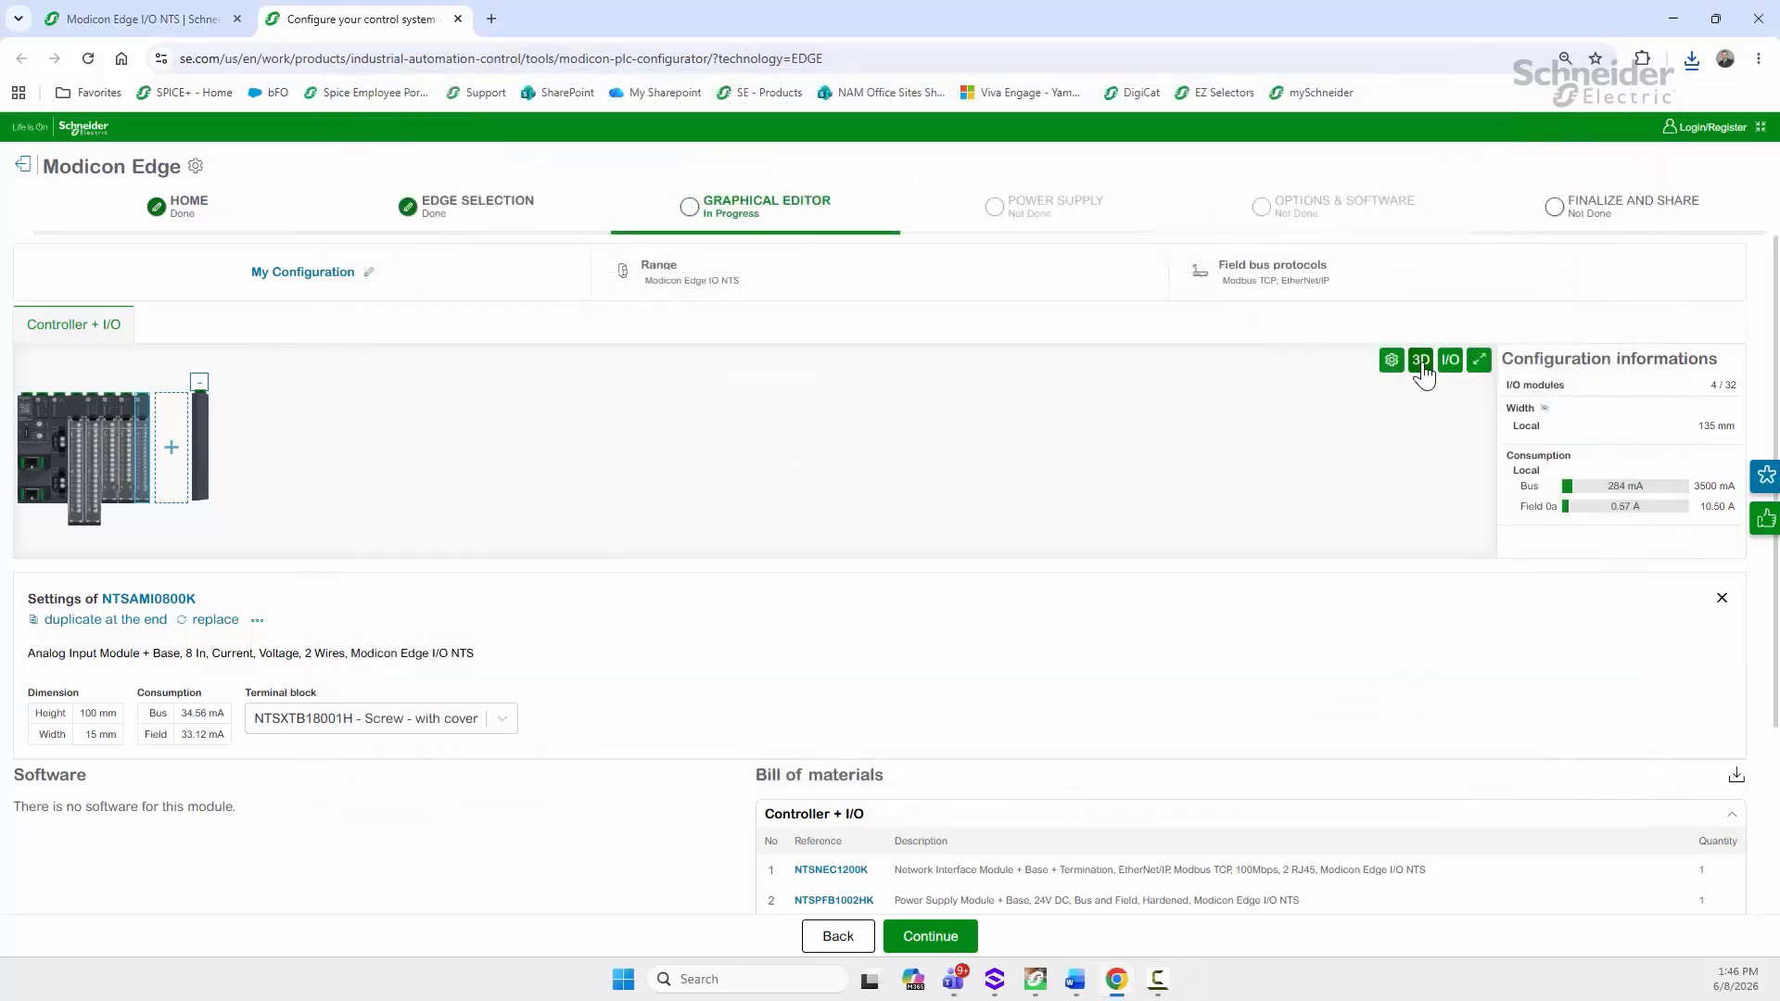
click(1420, 362)
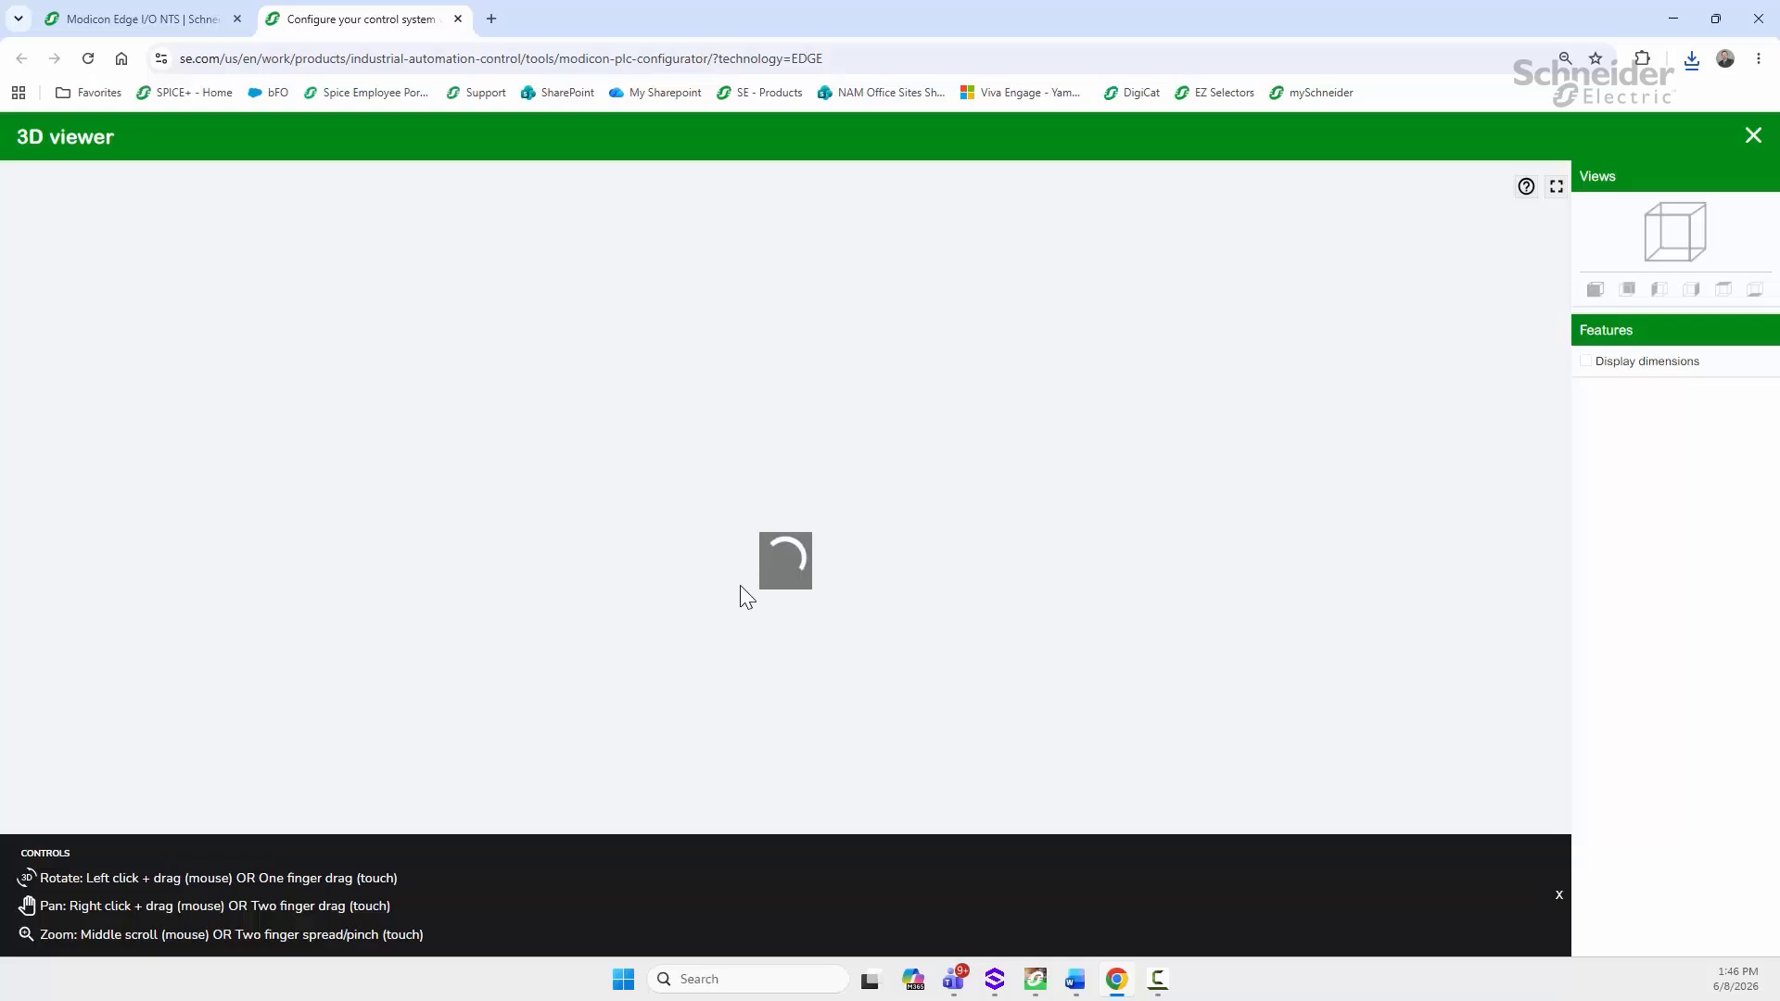
drag(739, 586, 776, 542)
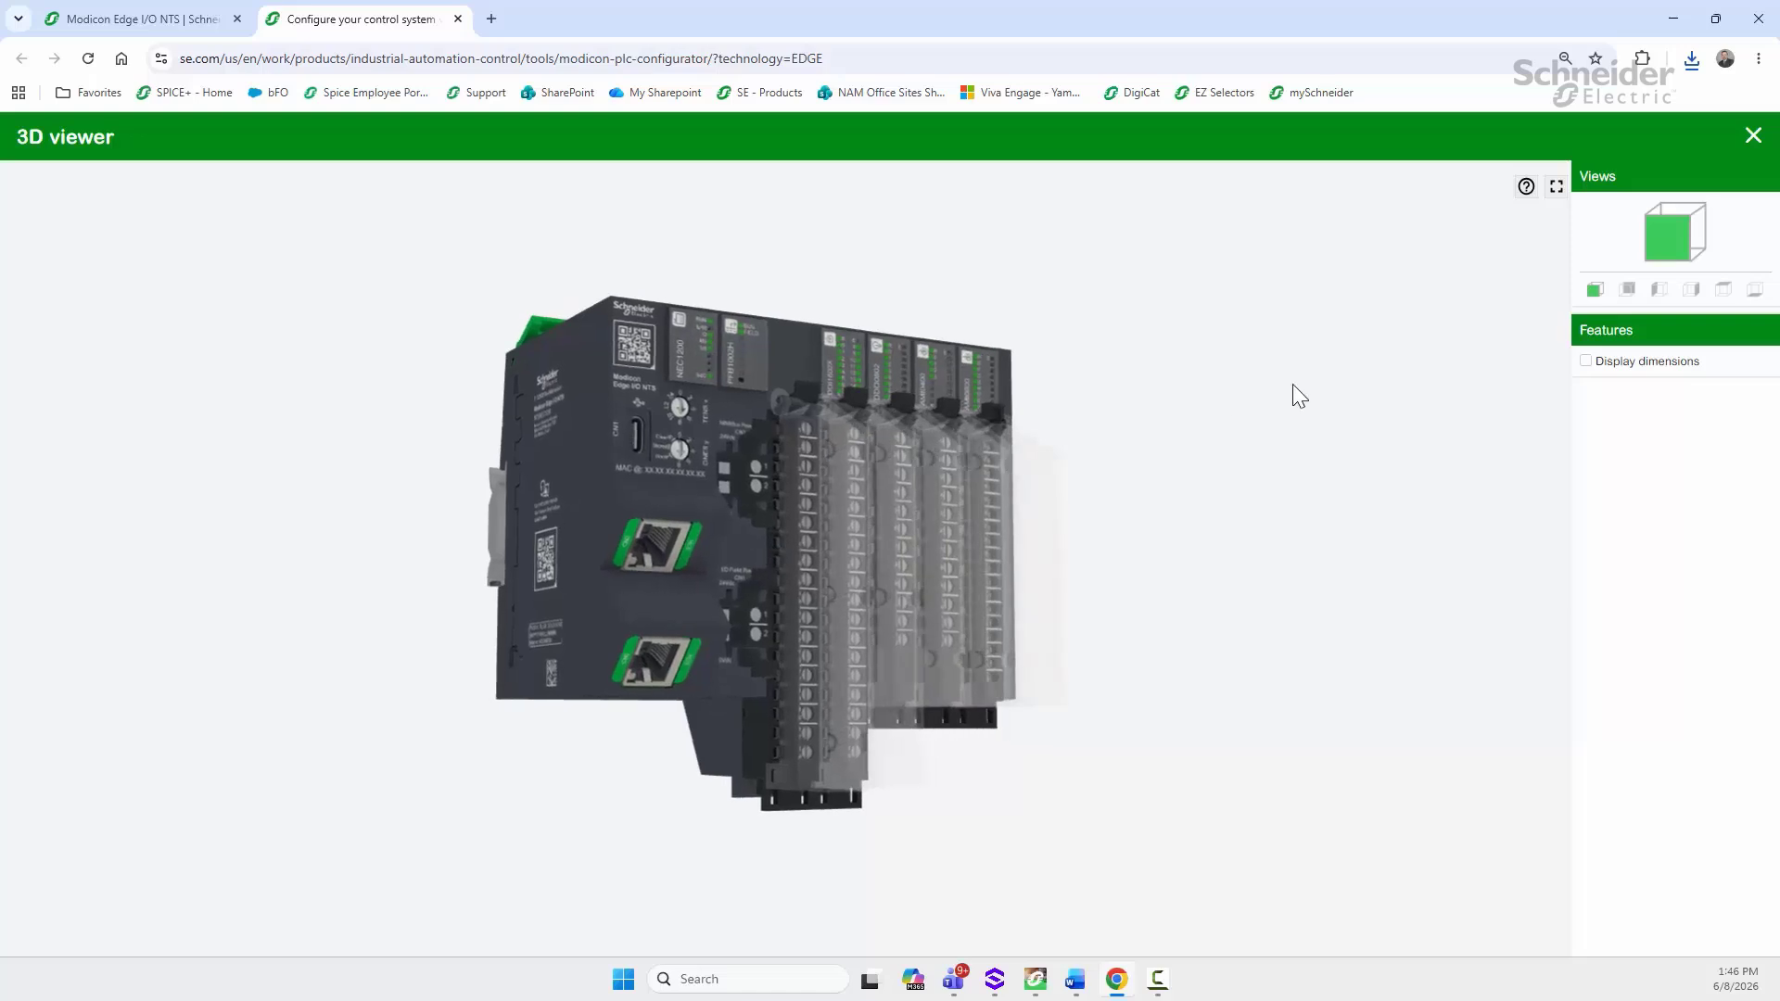
click(1753, 137)
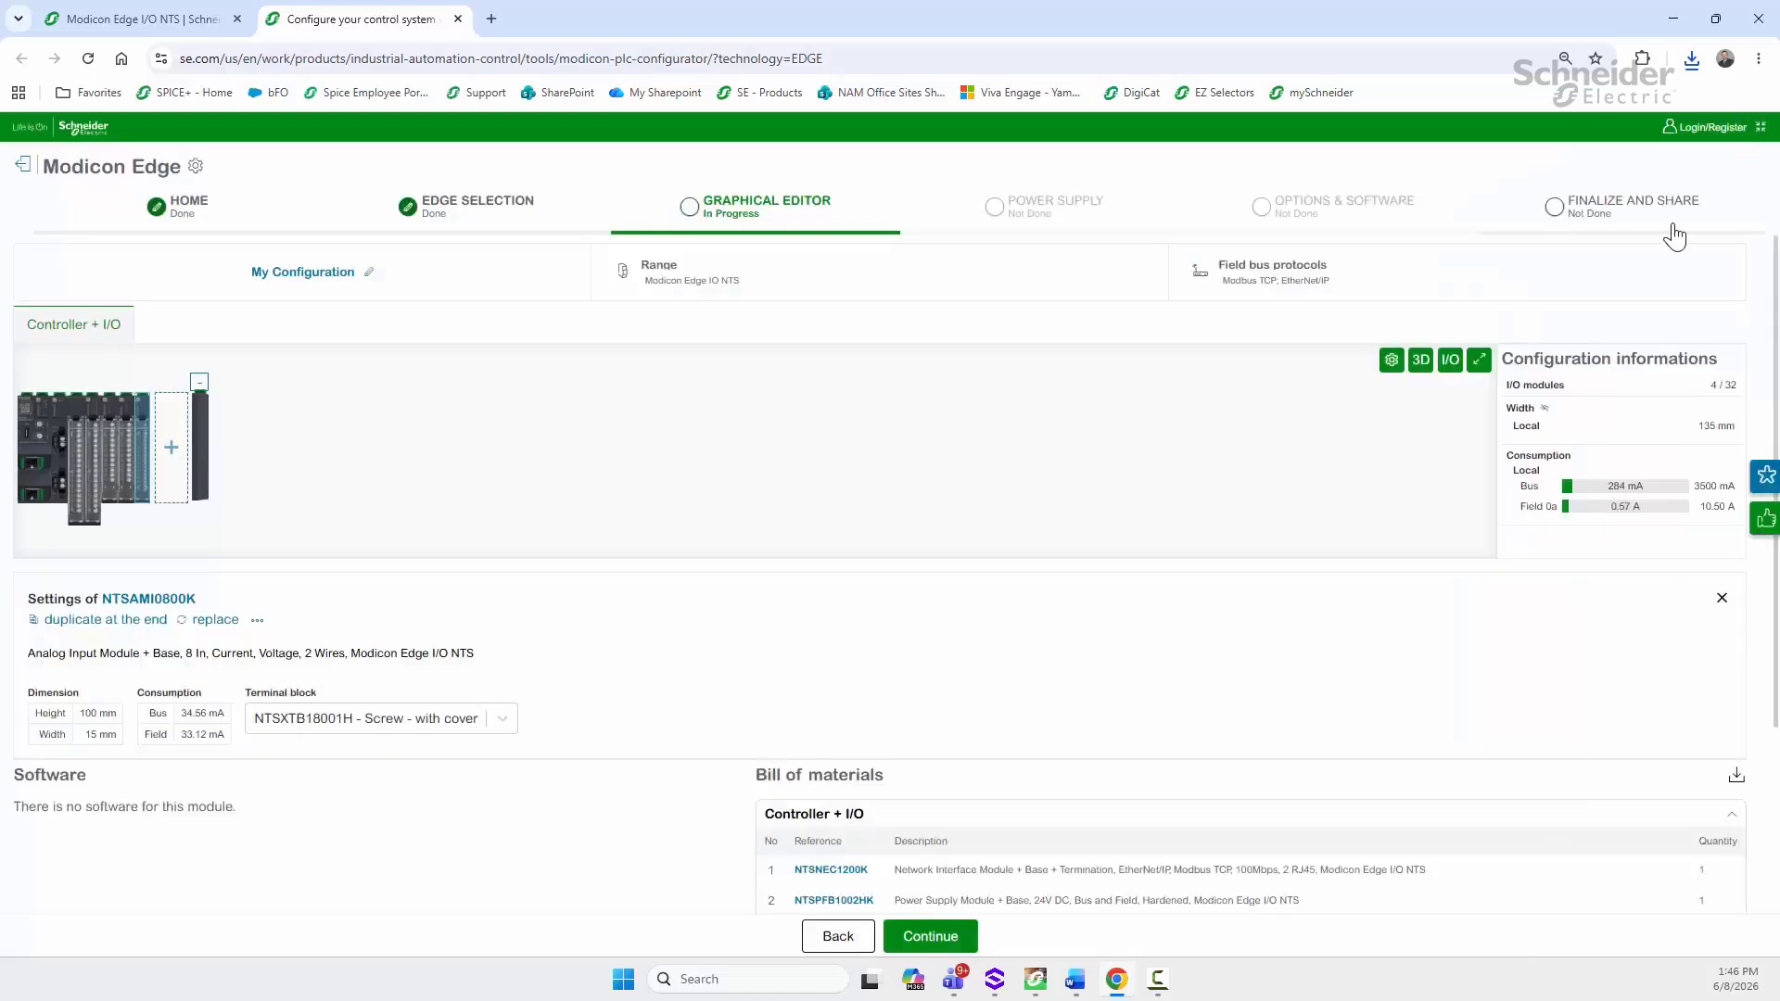
Step: Review the island's I/O type totals table, zooming in to read it
click(1449, 359)
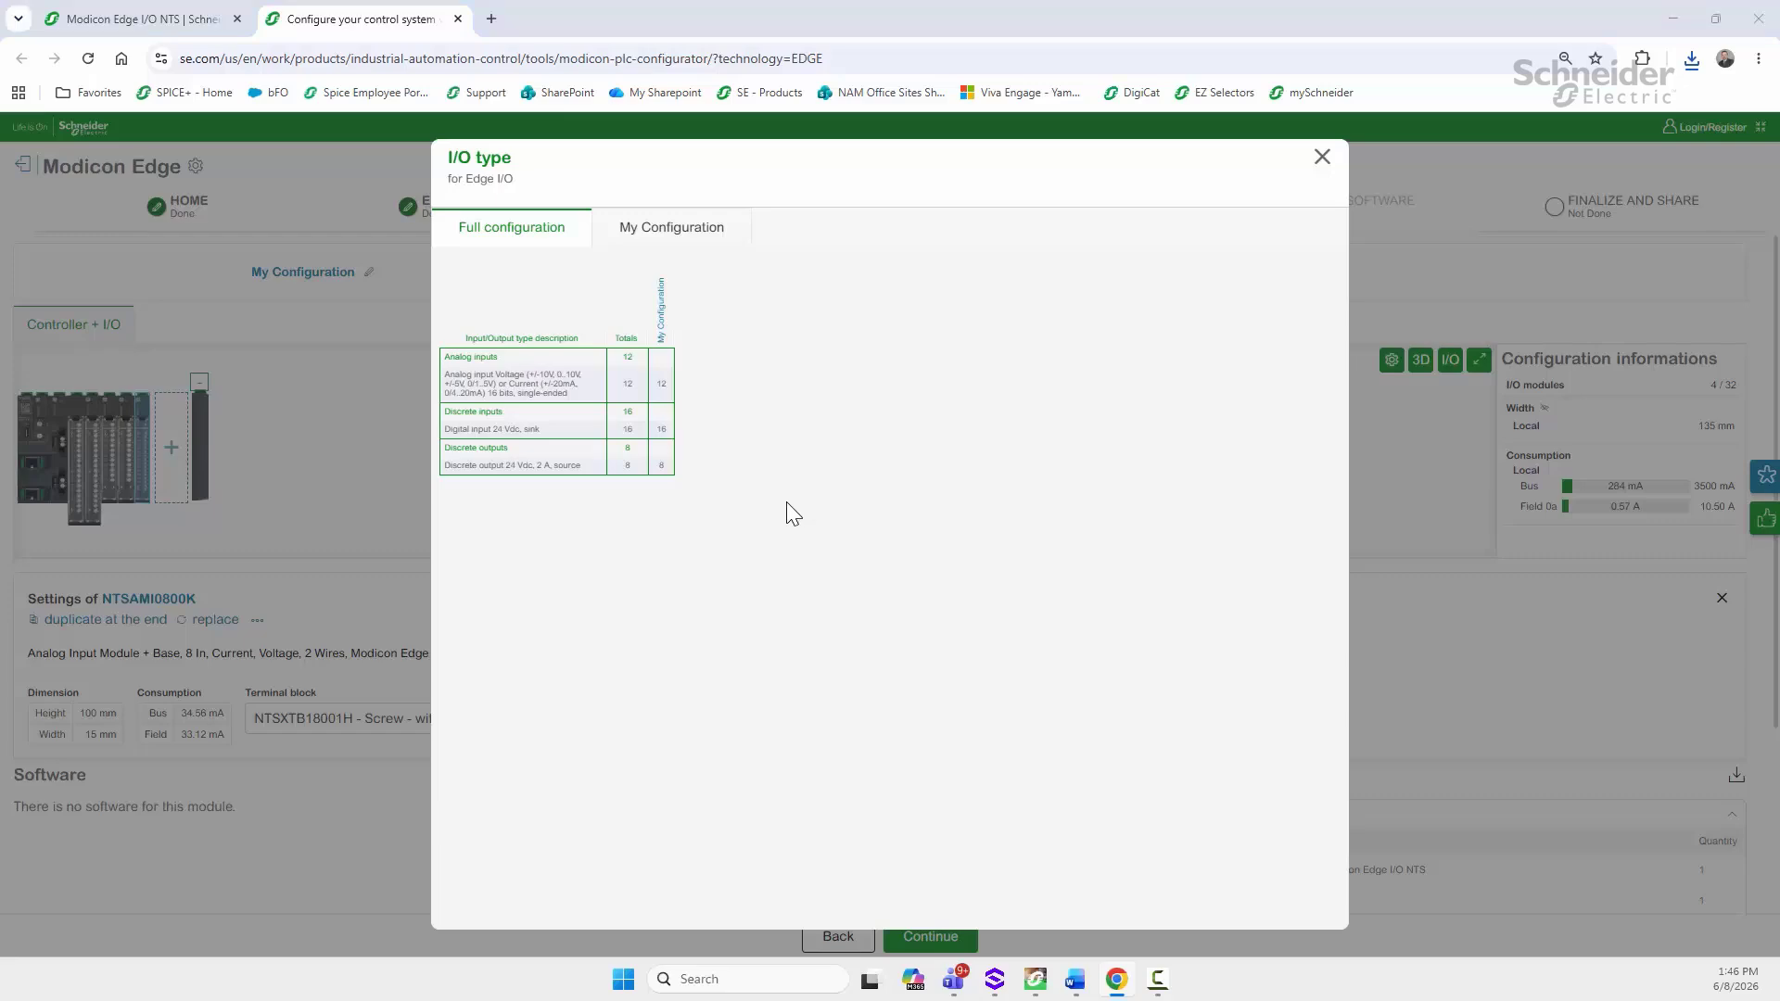
key(ctrl+plus)
key(ctrl+plus)
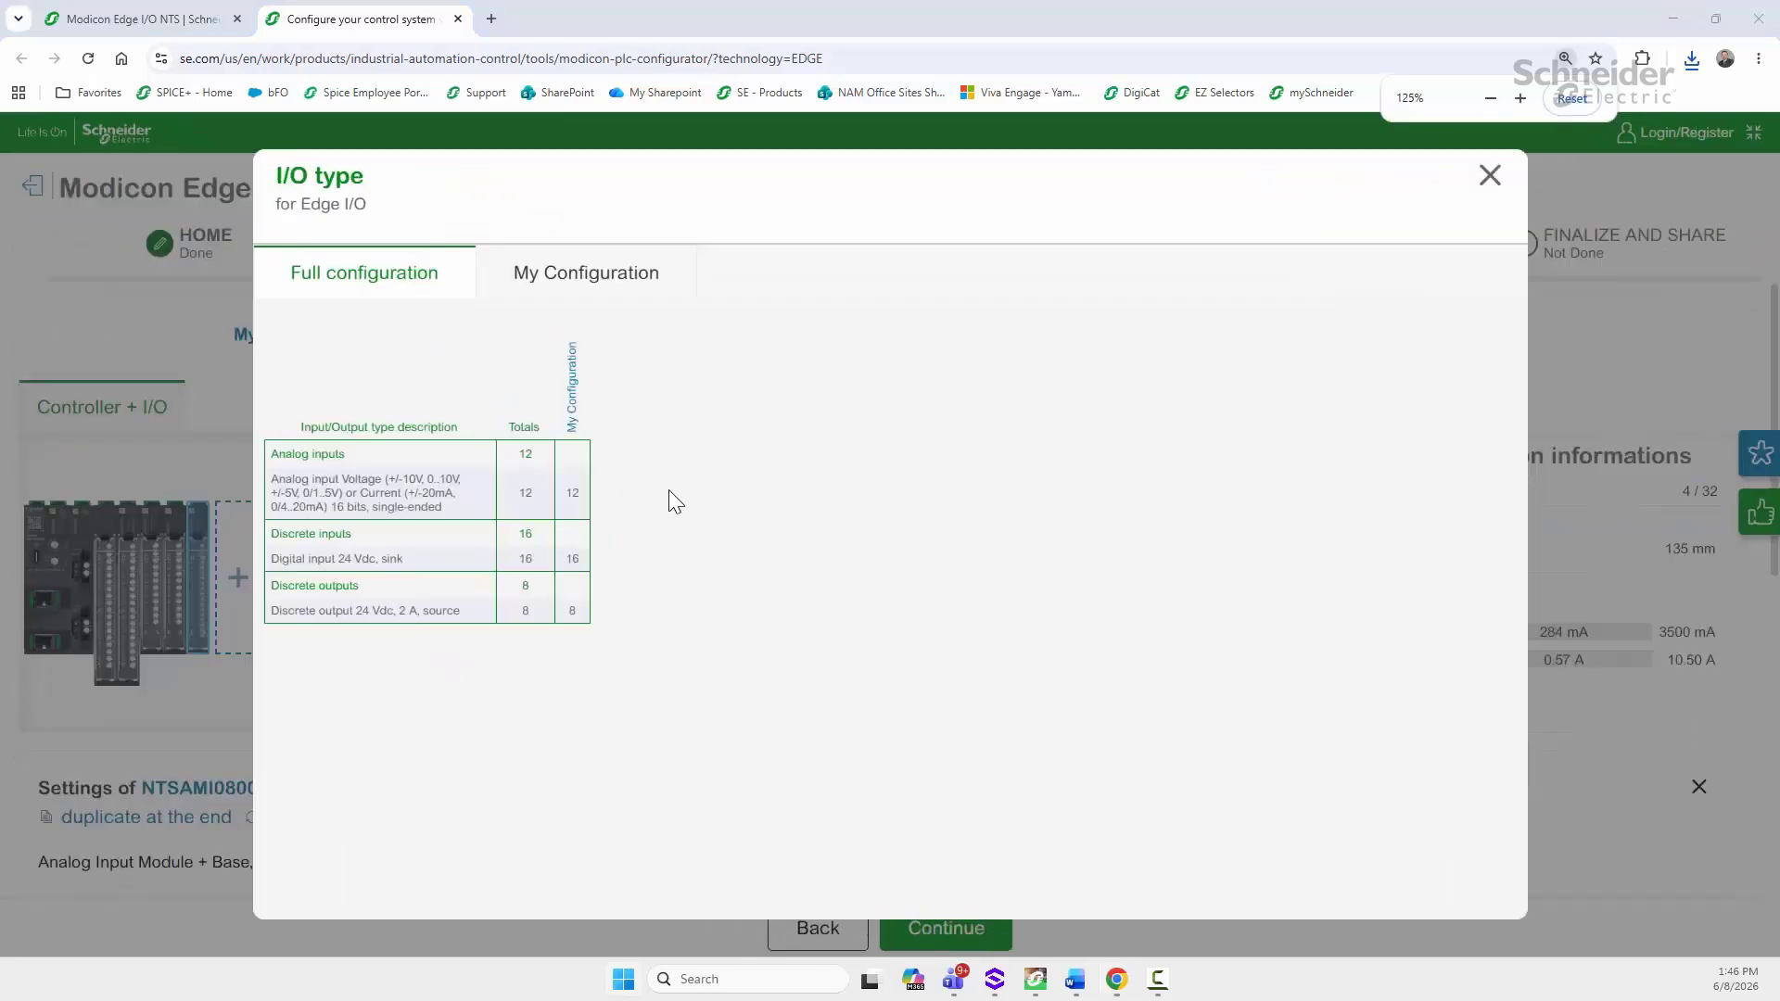
key(ctrl+minus)
key(ctrl+minus)
key(ctrl+minus)
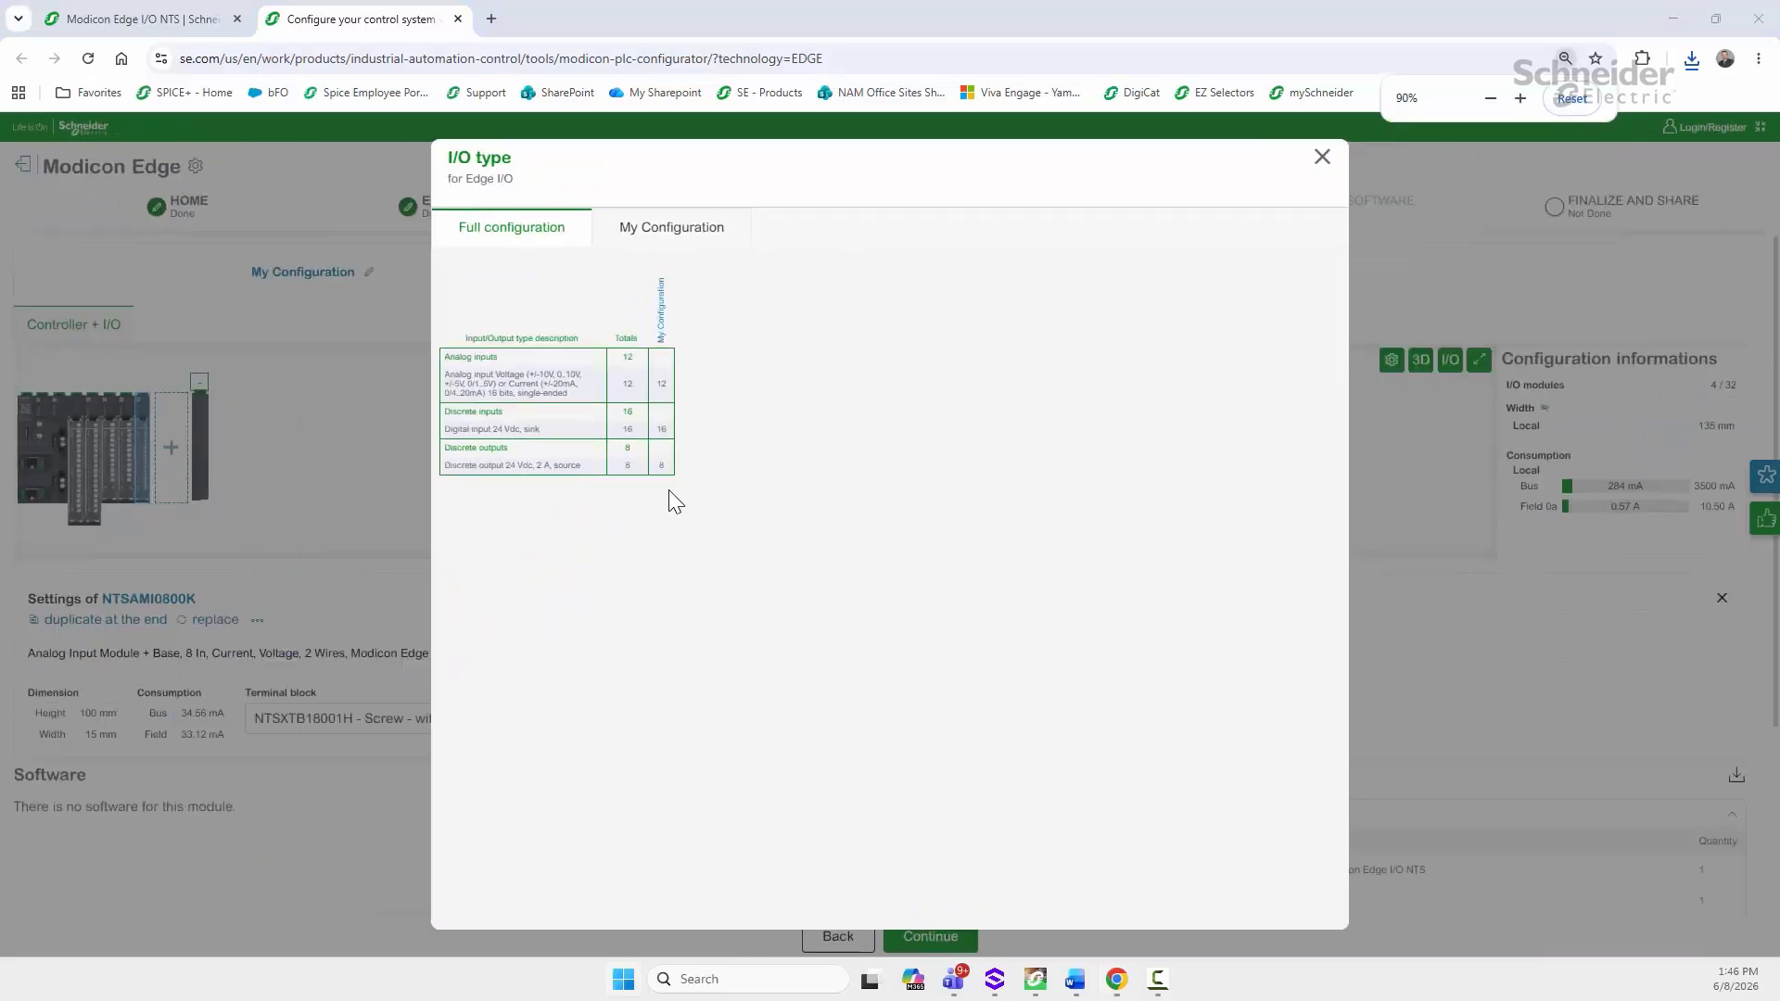
click(1322, 158)
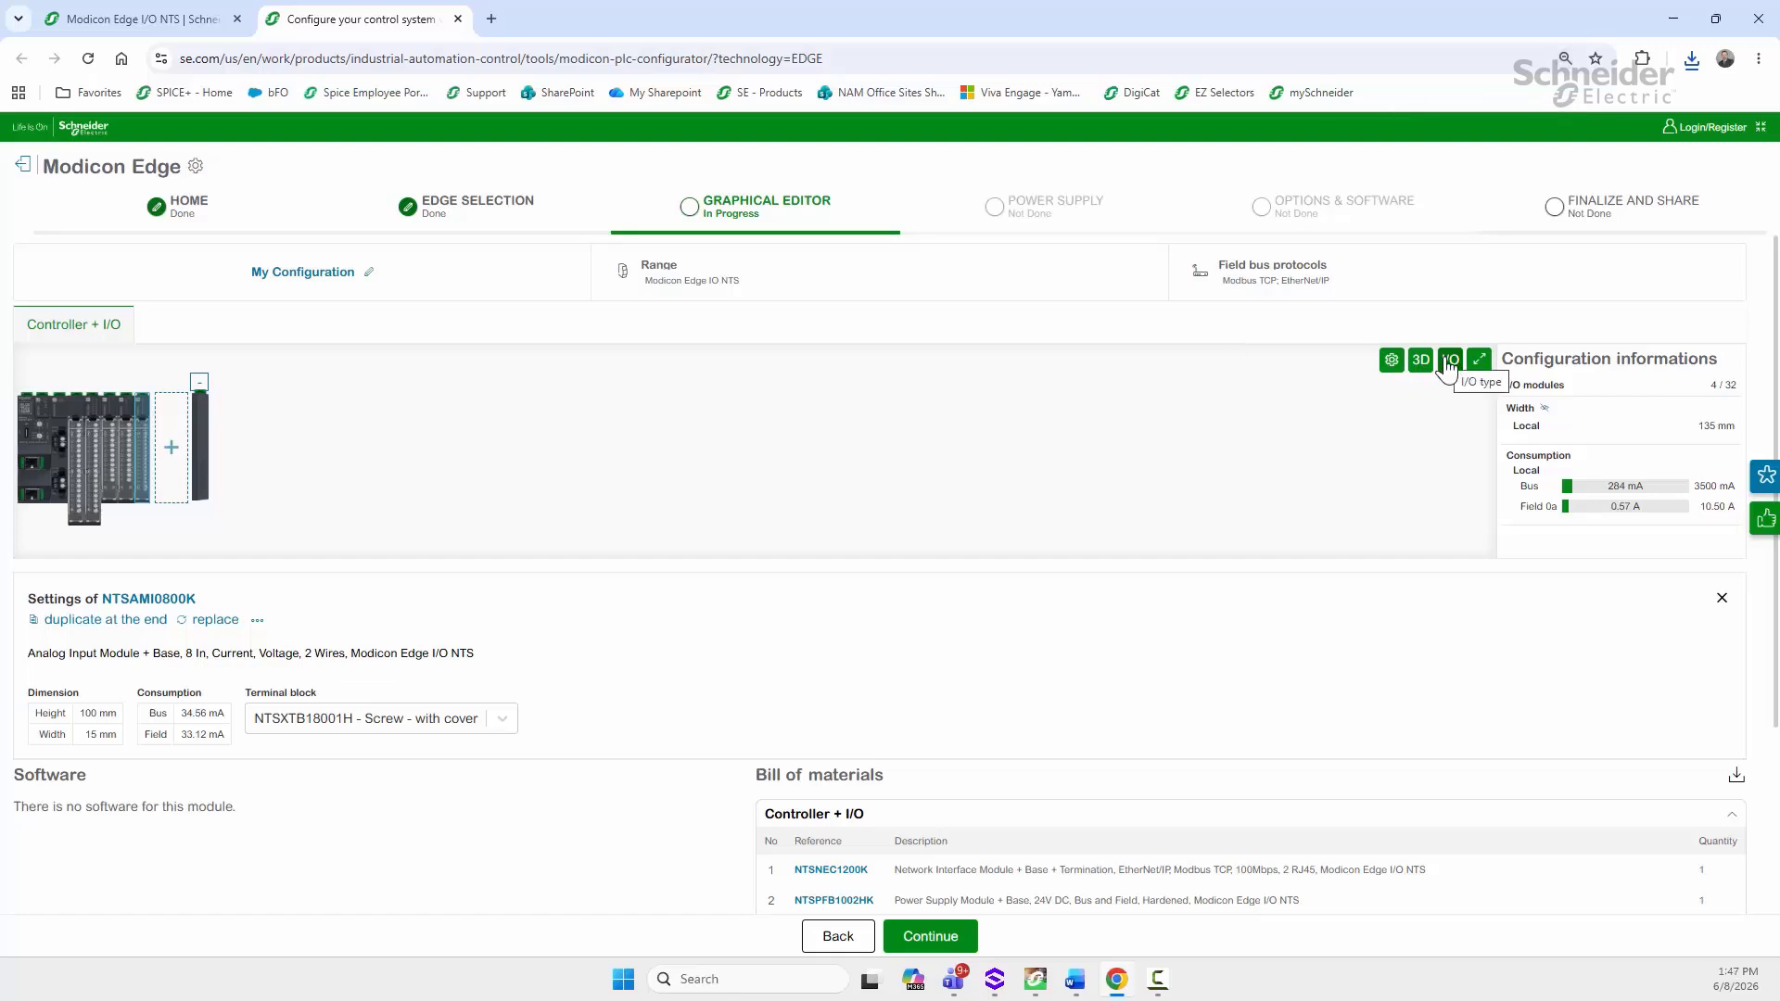
Step: Glance at the full configuration preview, then close it and the module settings dialog to show the bill of materials
click(1479, 362)
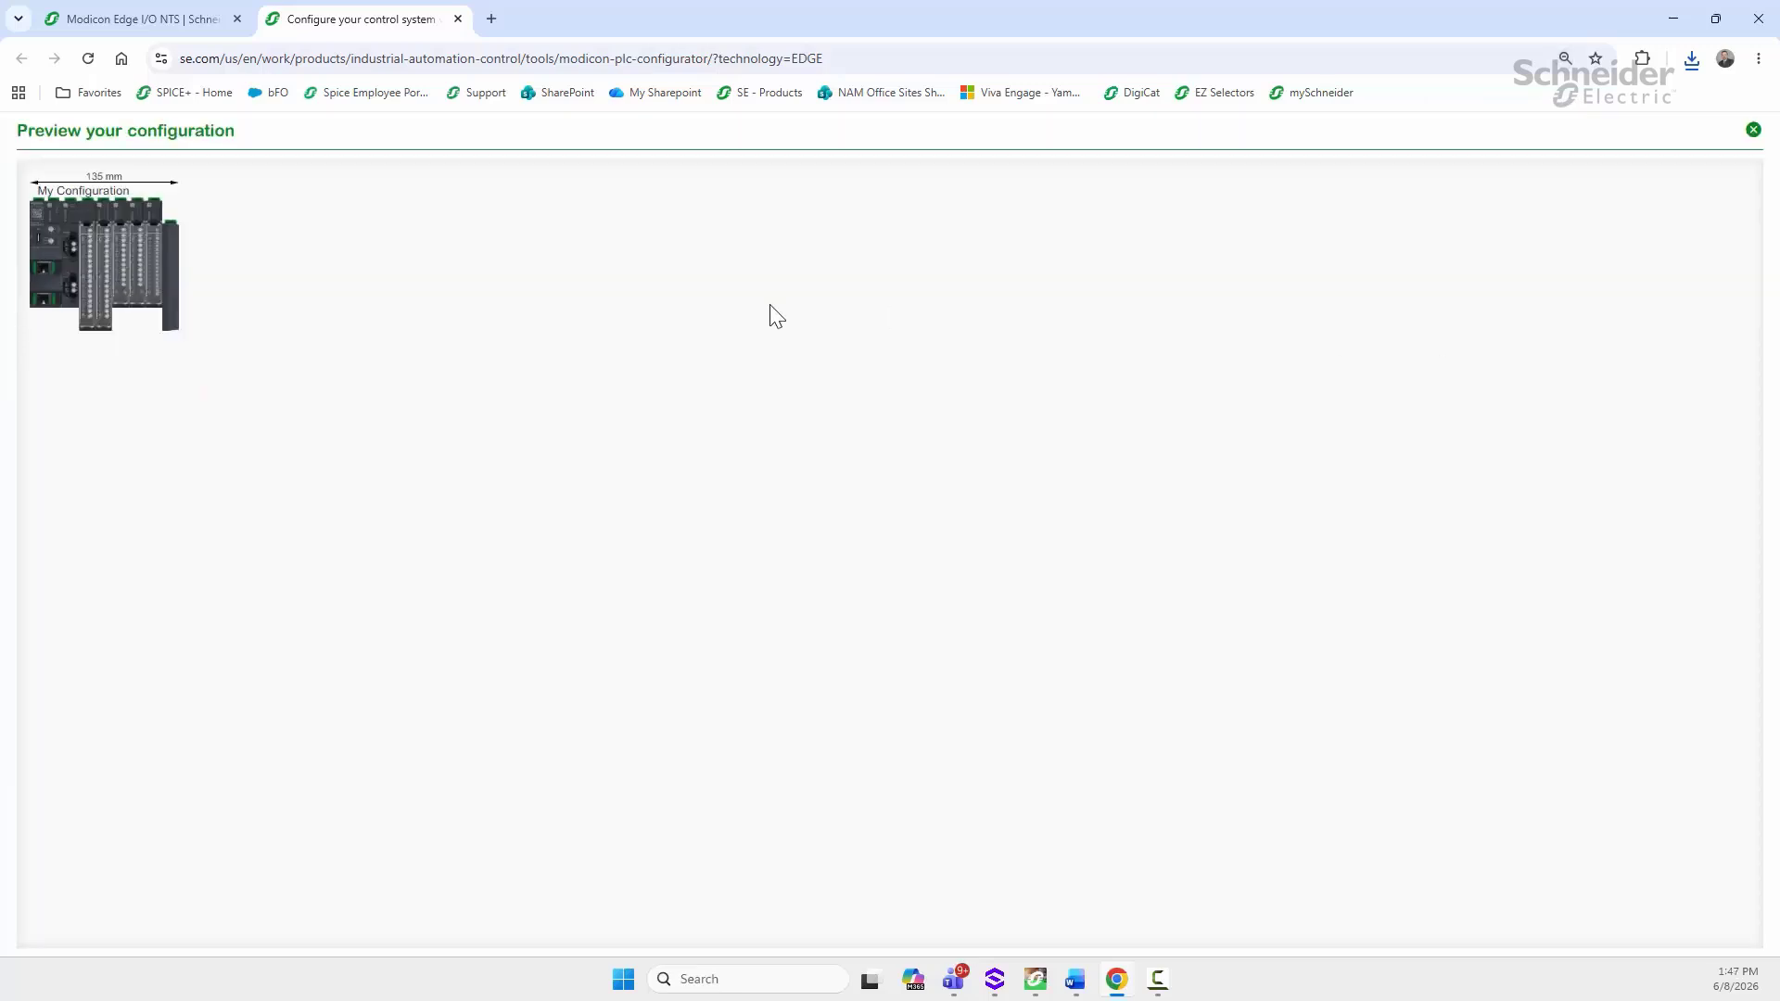
key(ctrl+plus)
key(ctrl+plus)
key(ctrl+plus)
key(ctrl+plus)
key(ctrl+plus)
key(ctrl+plus)
key(ctrl+plus)
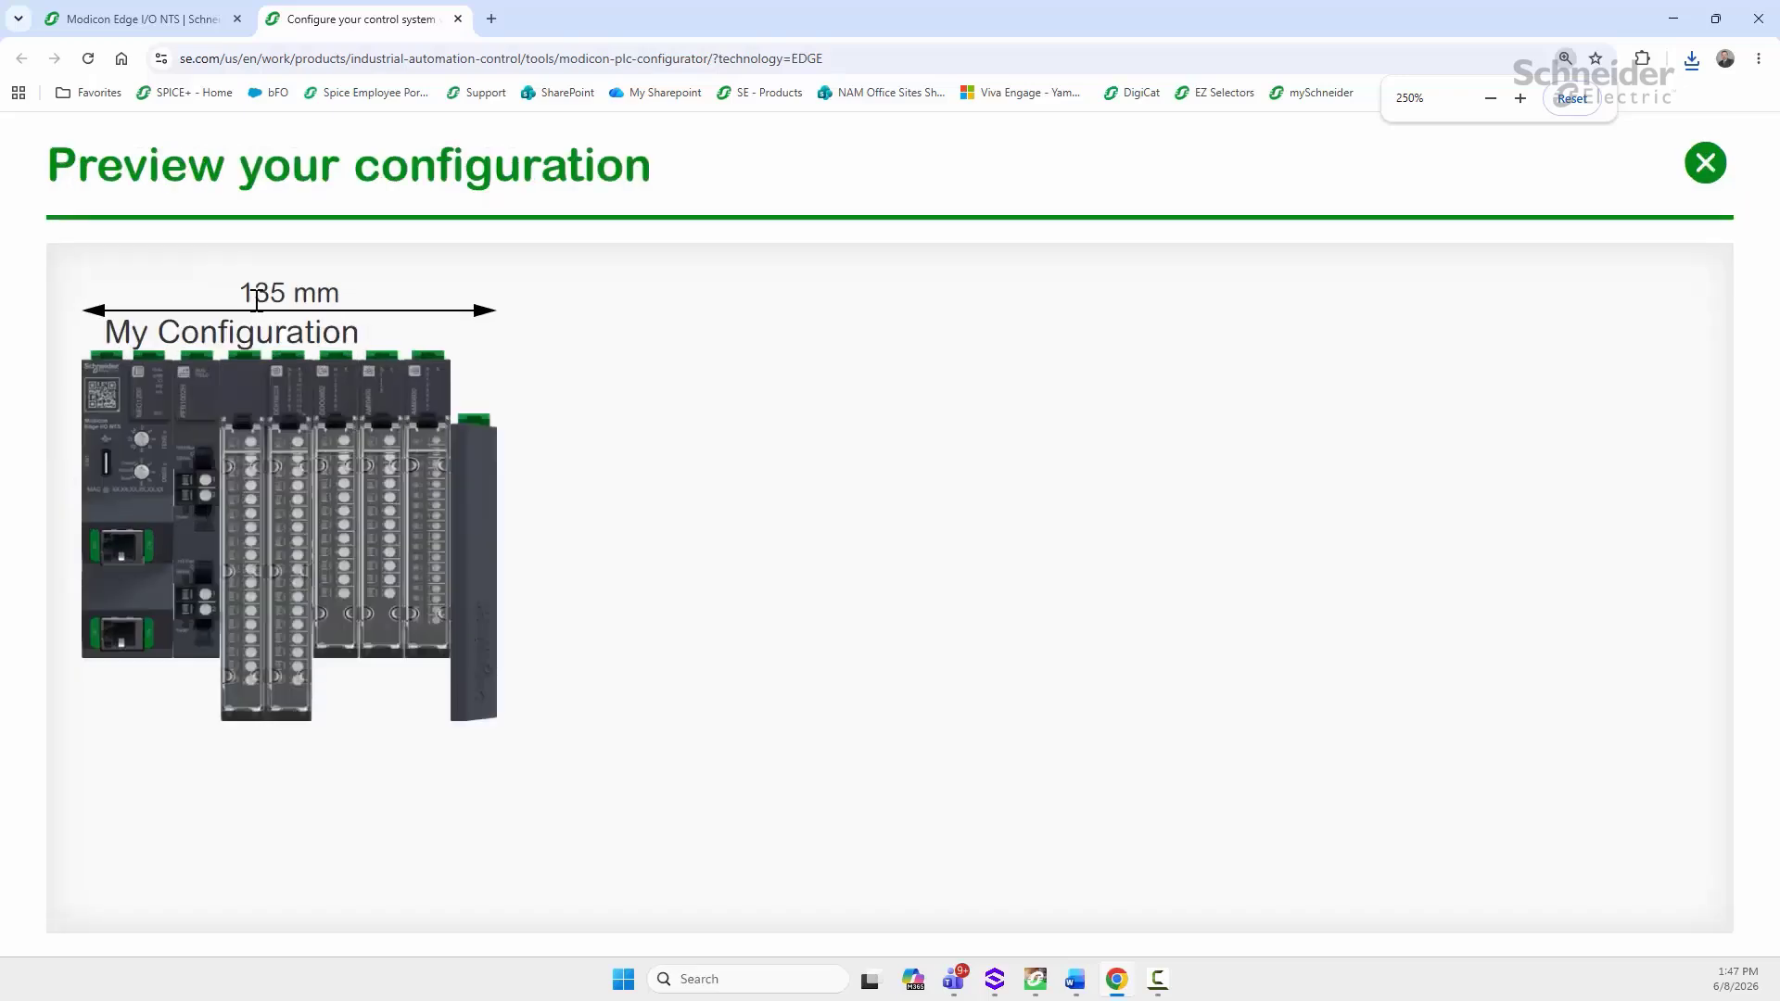
click(1702, 165)
click(1713, 184)
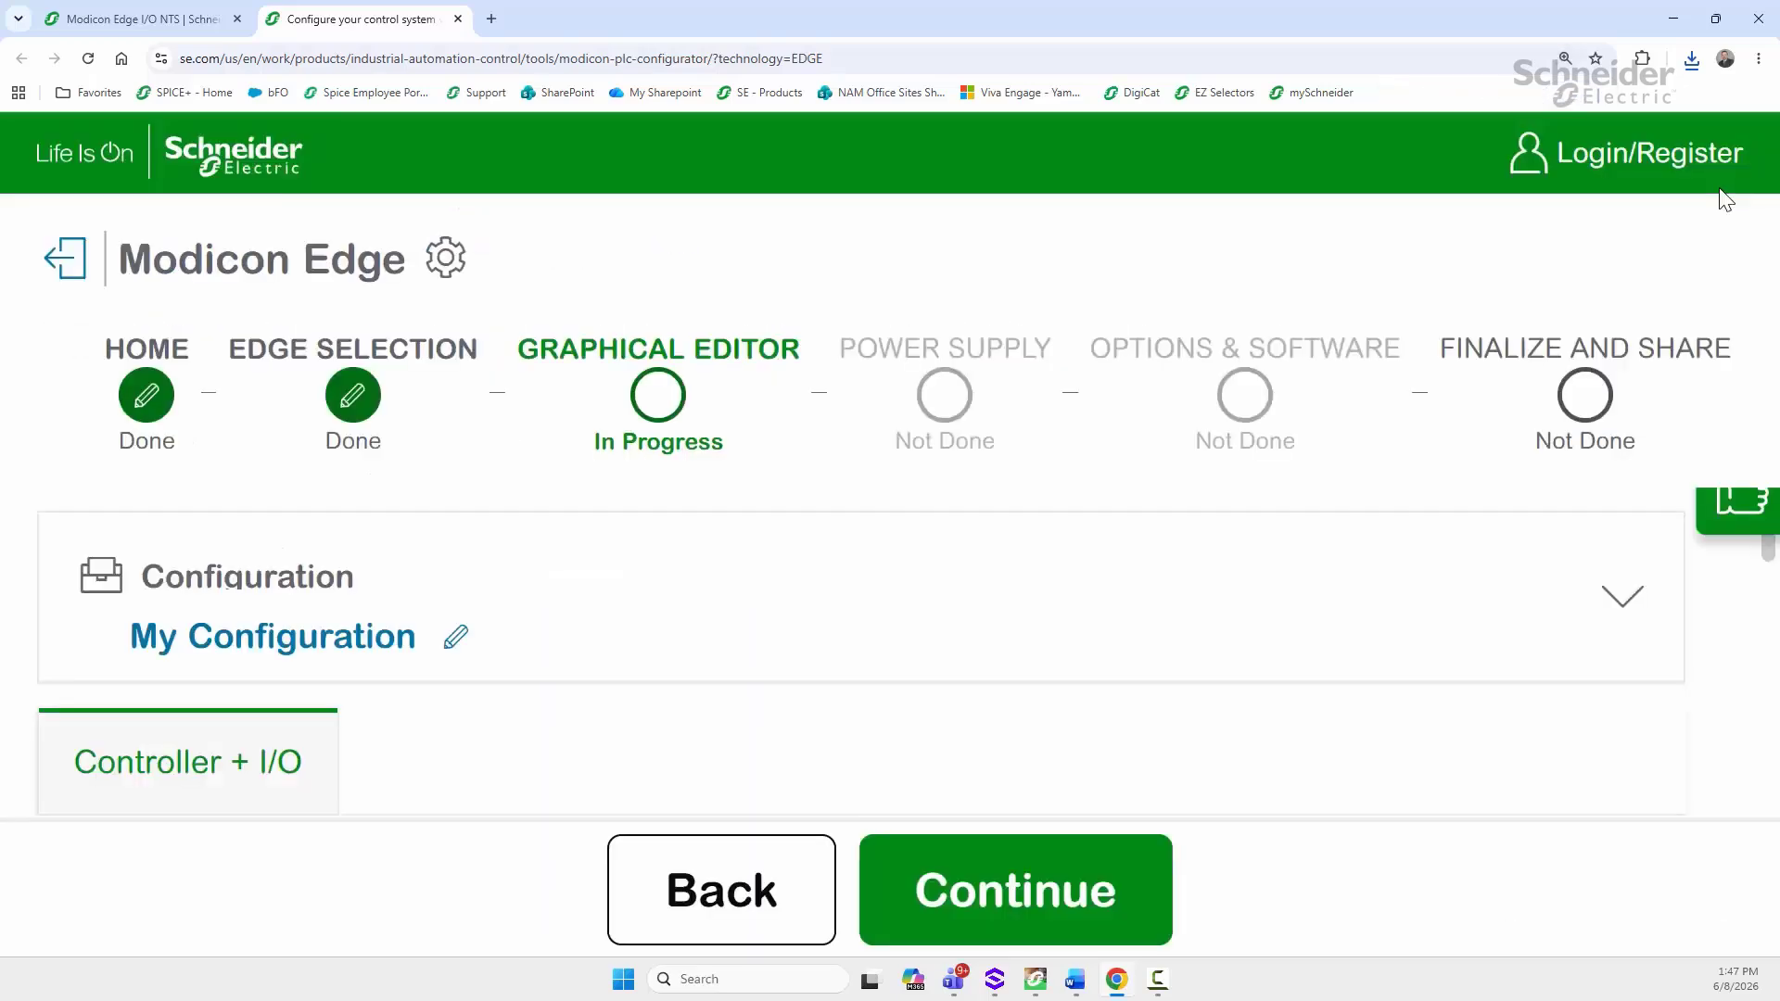
key(ctrl+plus)
key(ctrl+minus)
key(ctrl+minus)
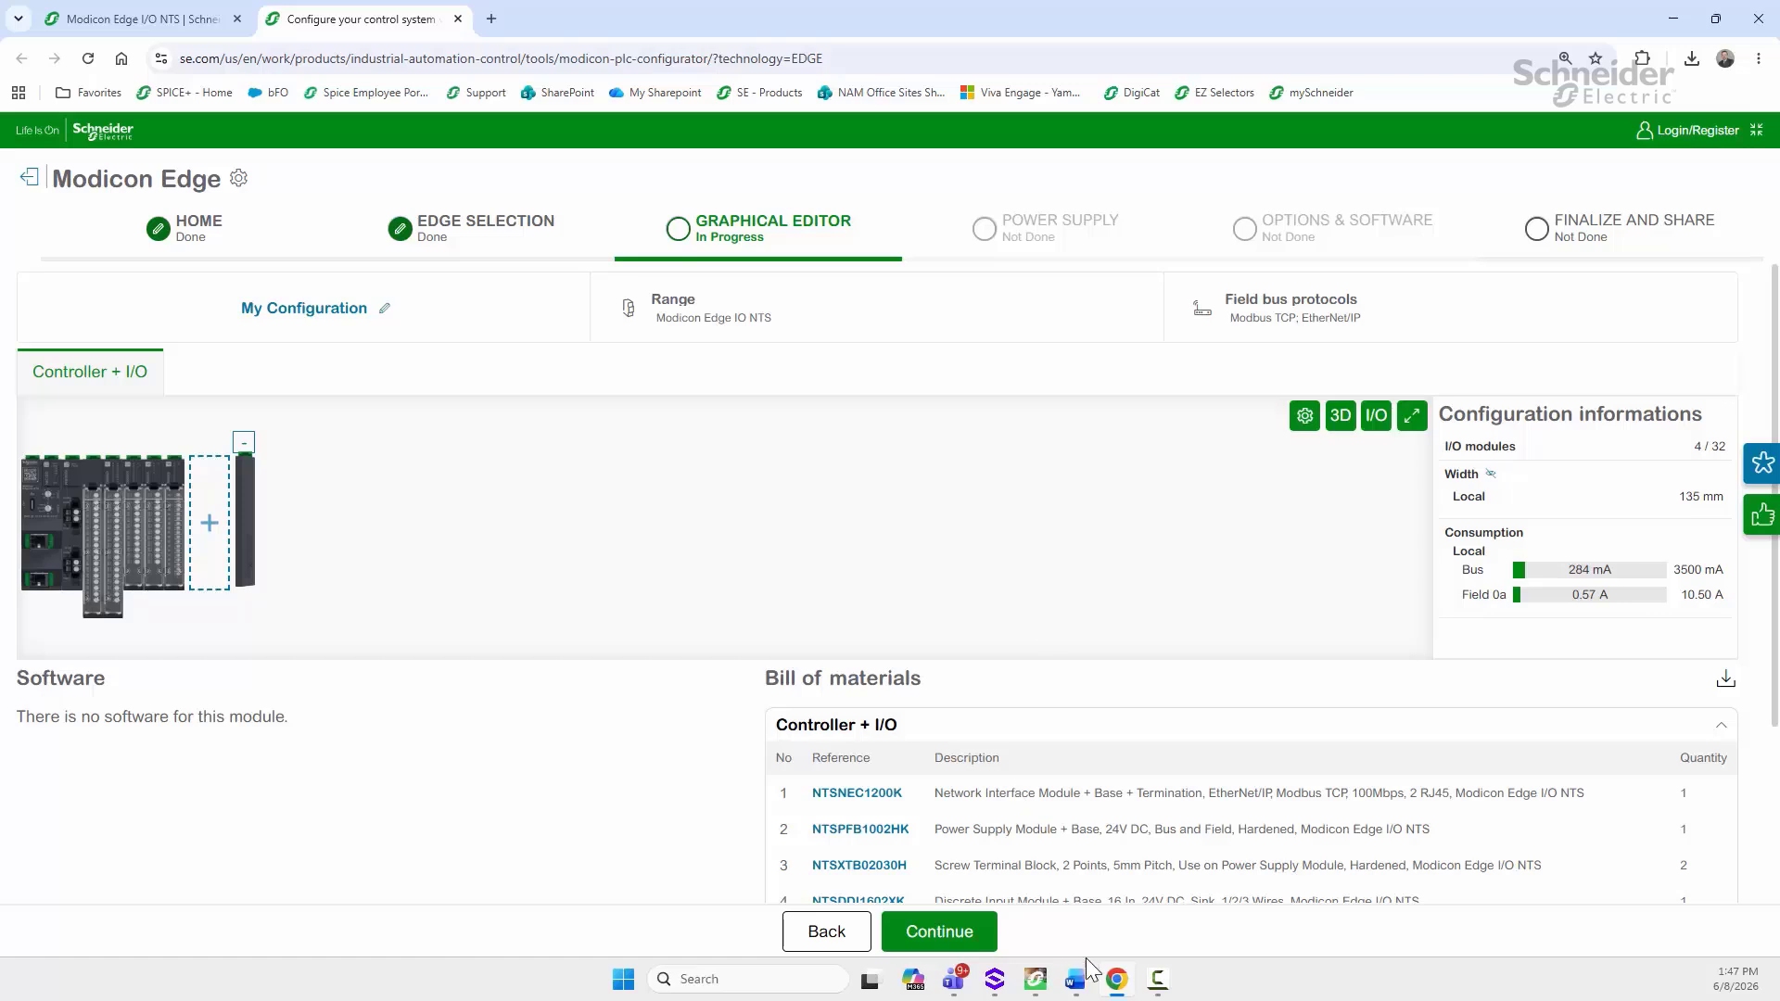
mouse_move(1057, 994)
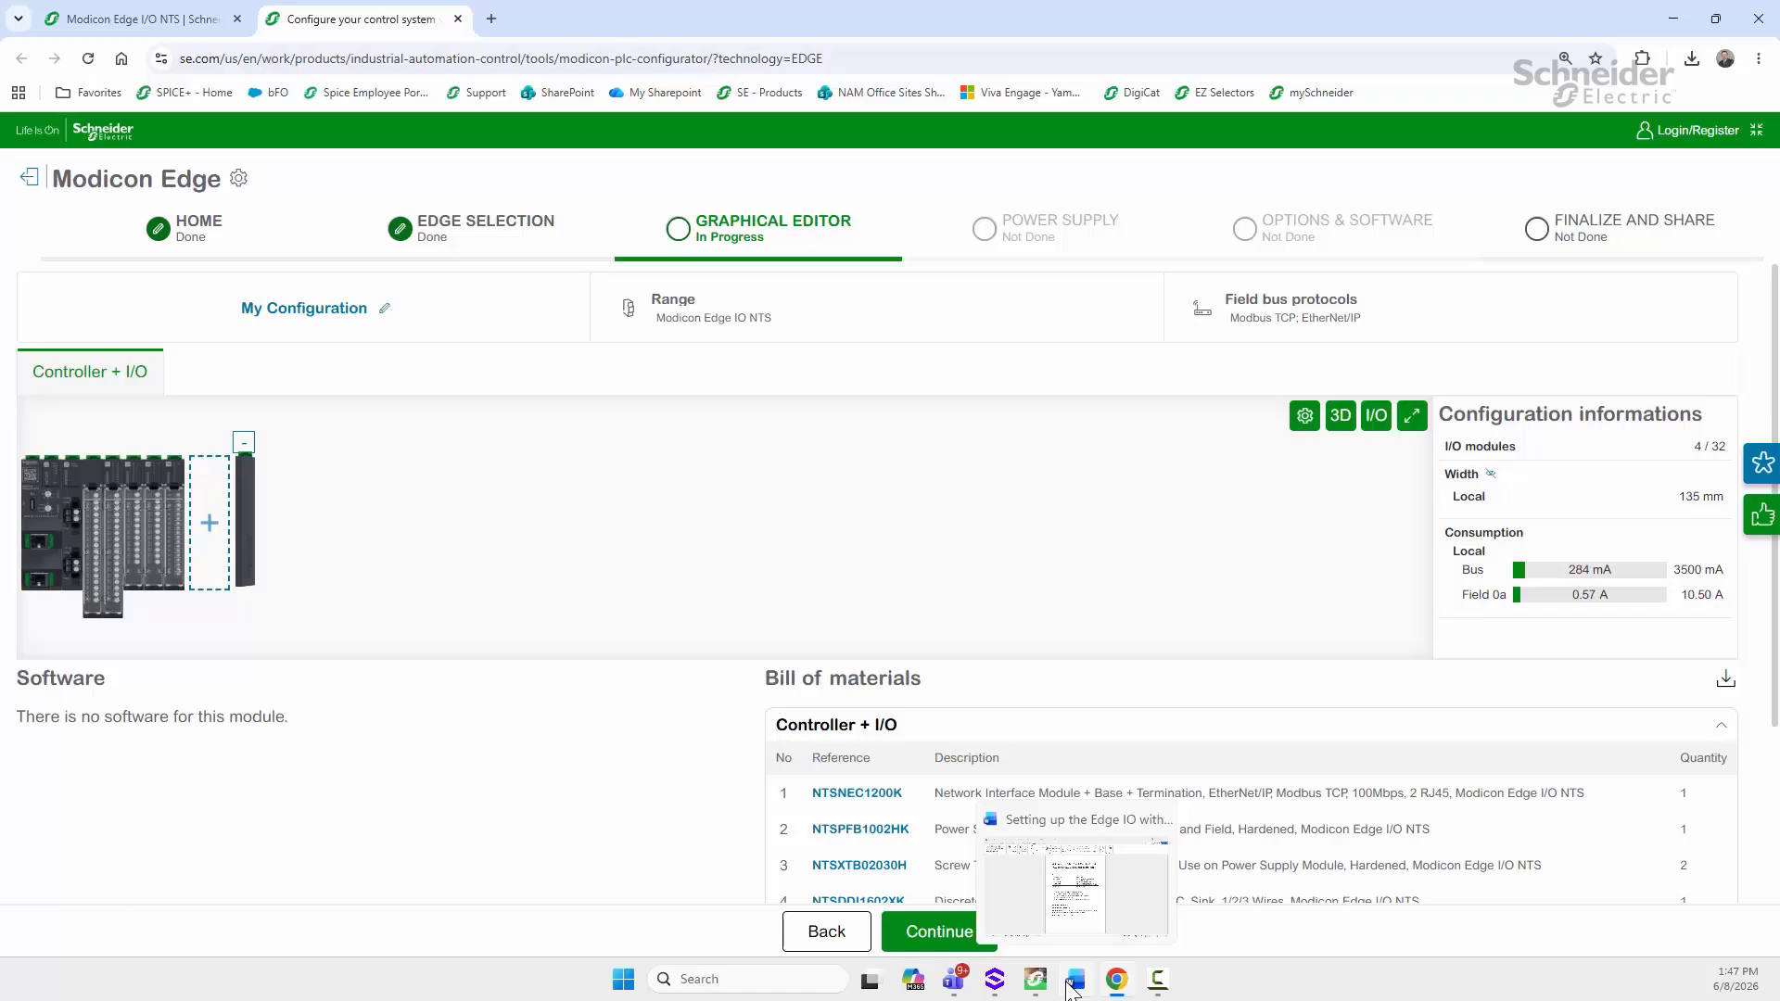
Step: In the Edge IO setup notes, highlight MAC octets 05:83, the default user name and password, then return to Chrome
click(1054, 871)
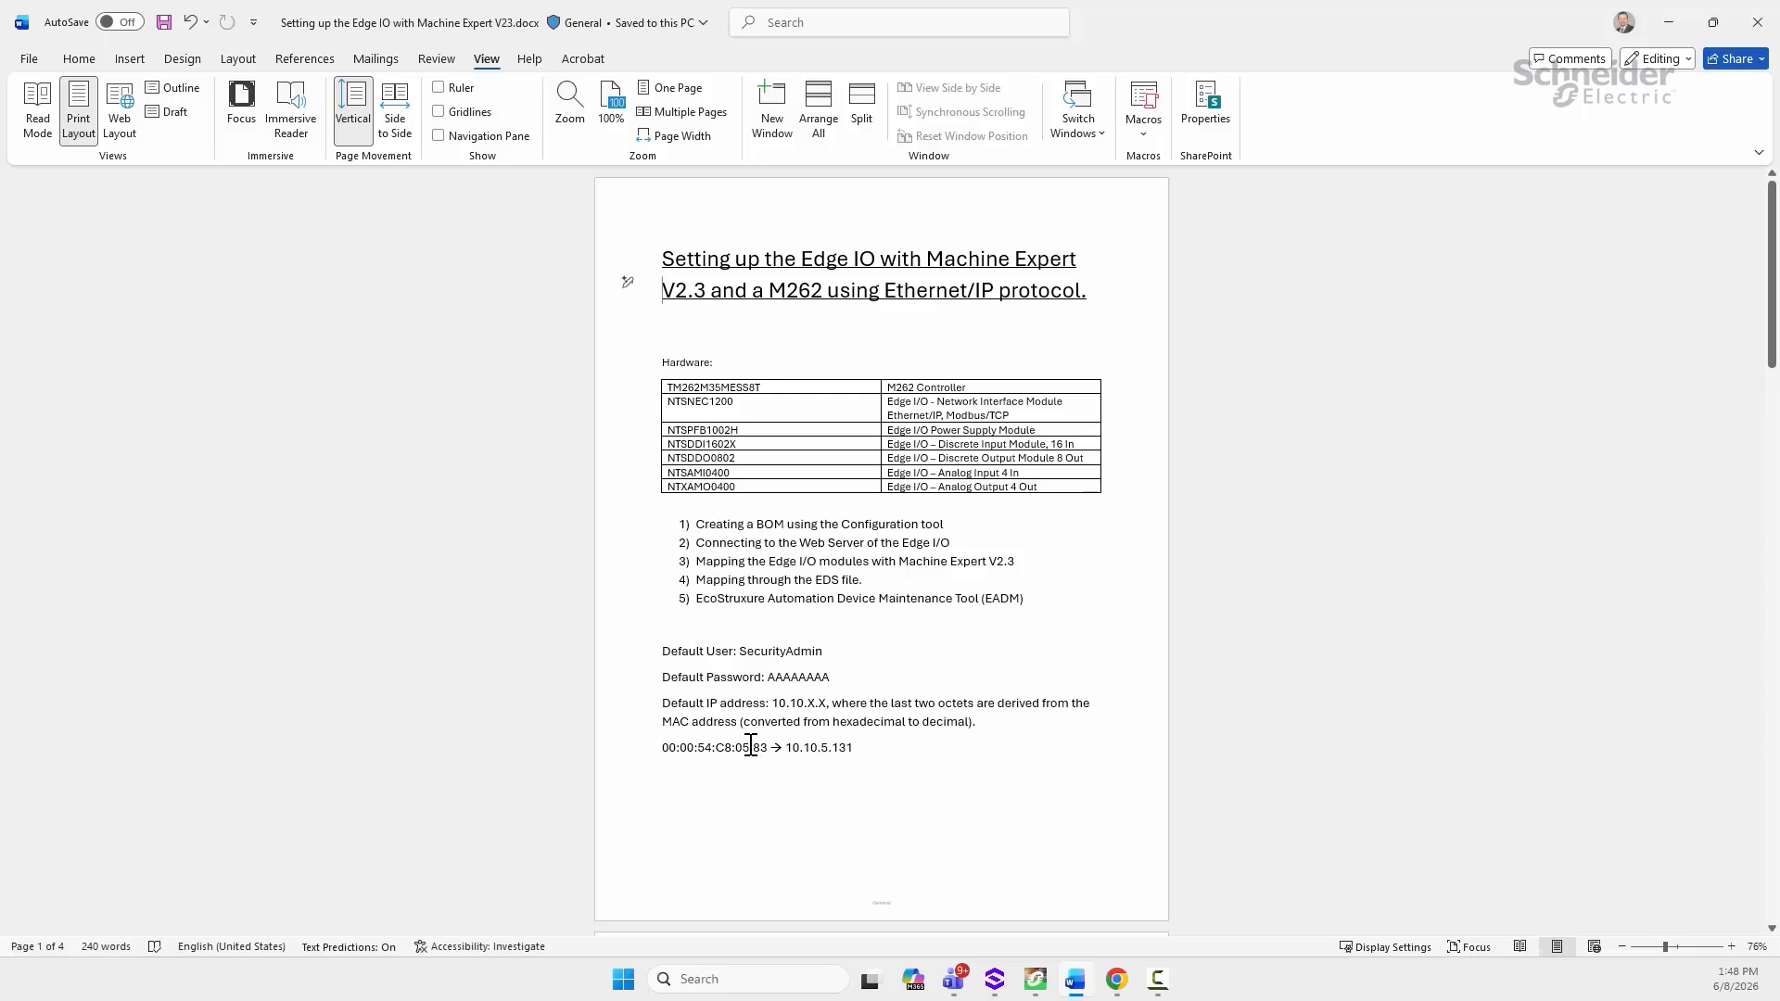
drag(741, 747, 762, 747)
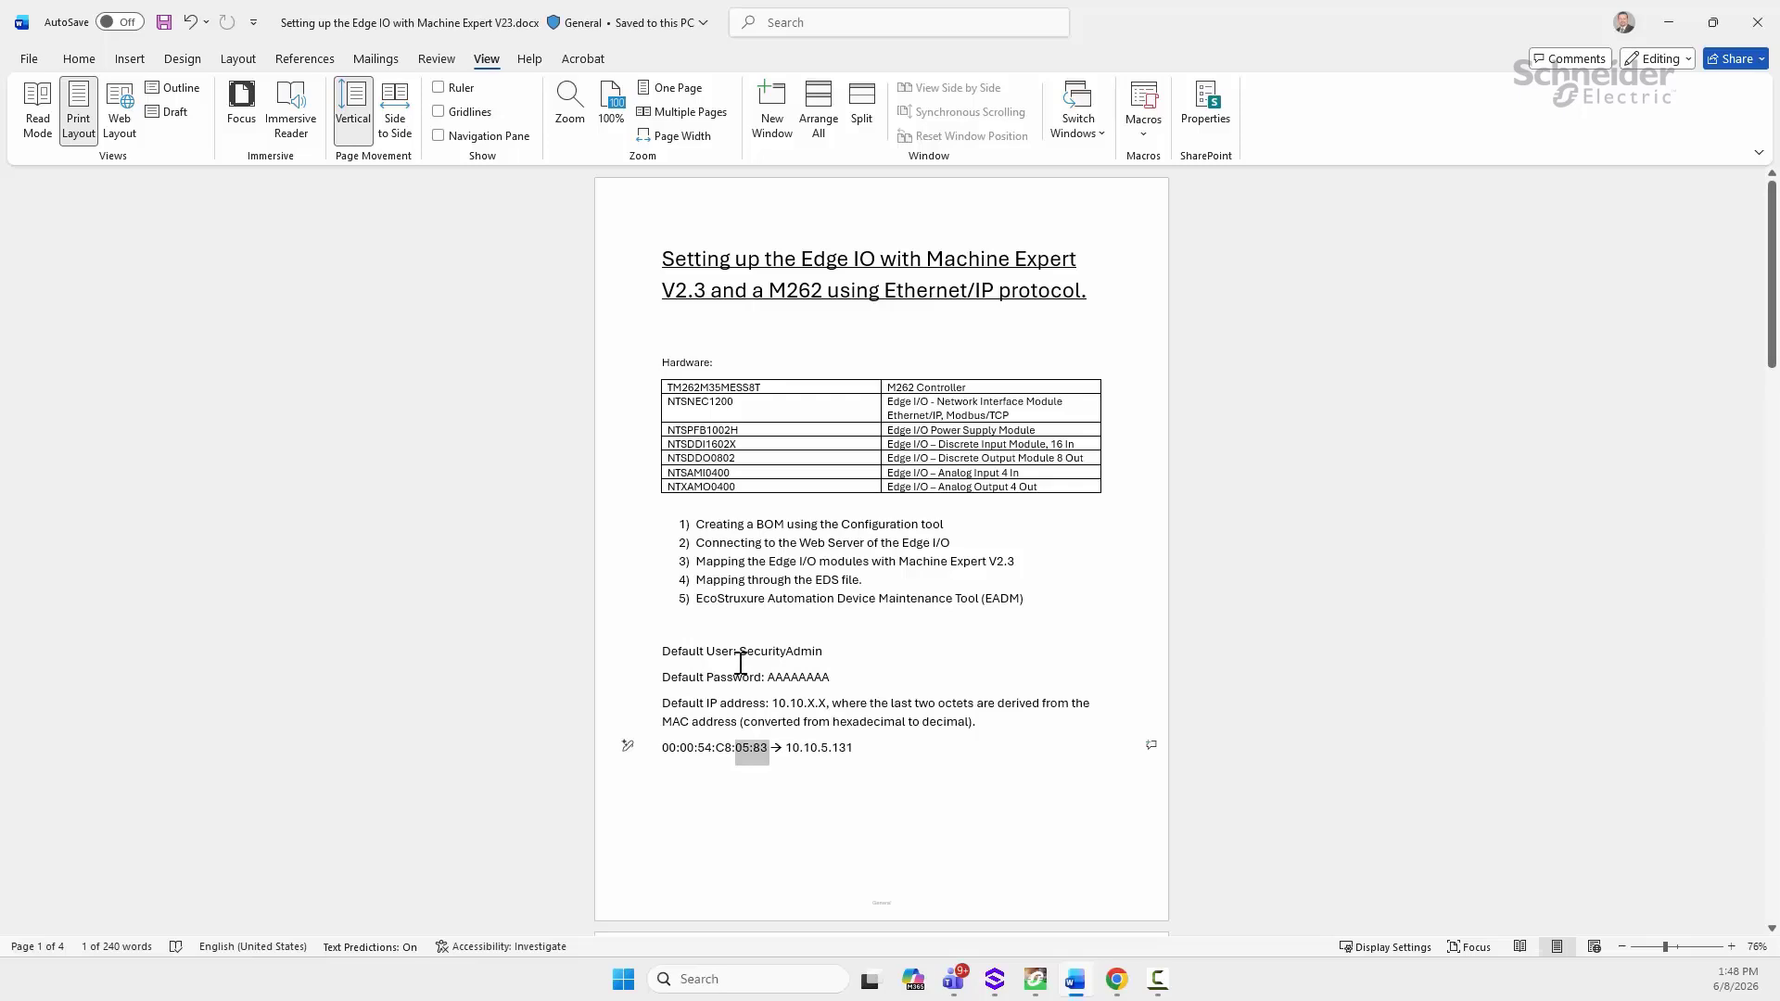
drag(738, 658, 829, 664)
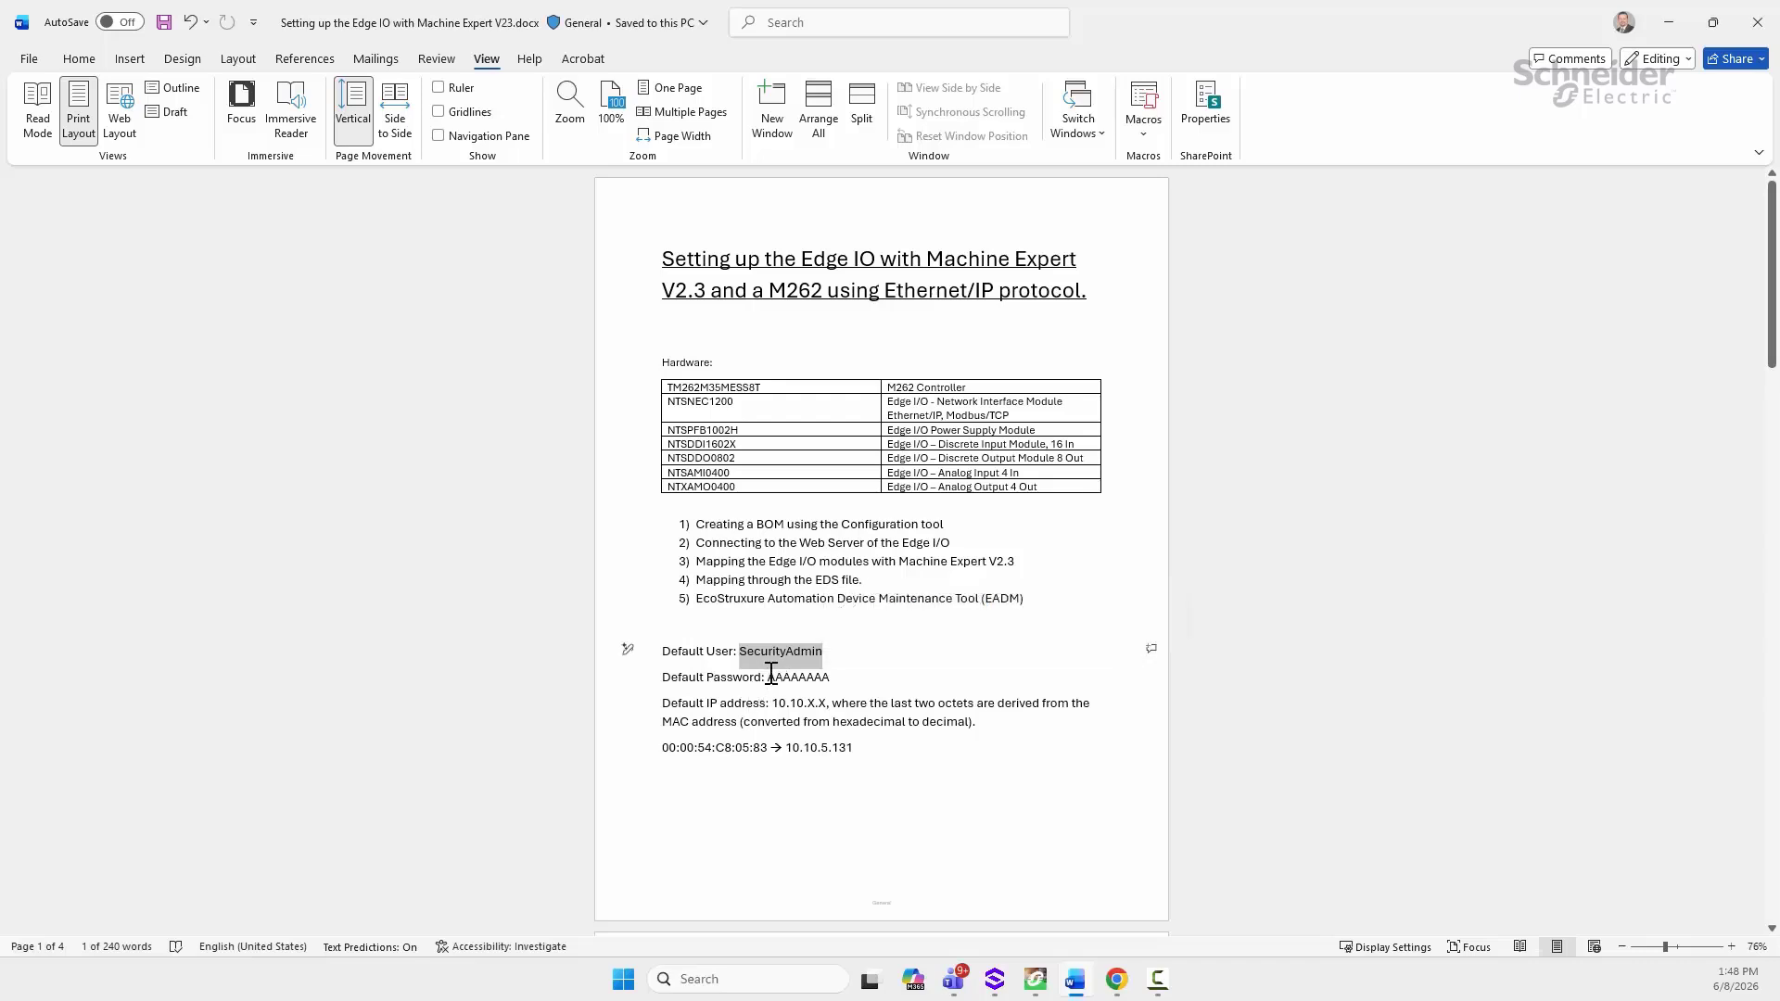
drag(763, 676, 830, 677)
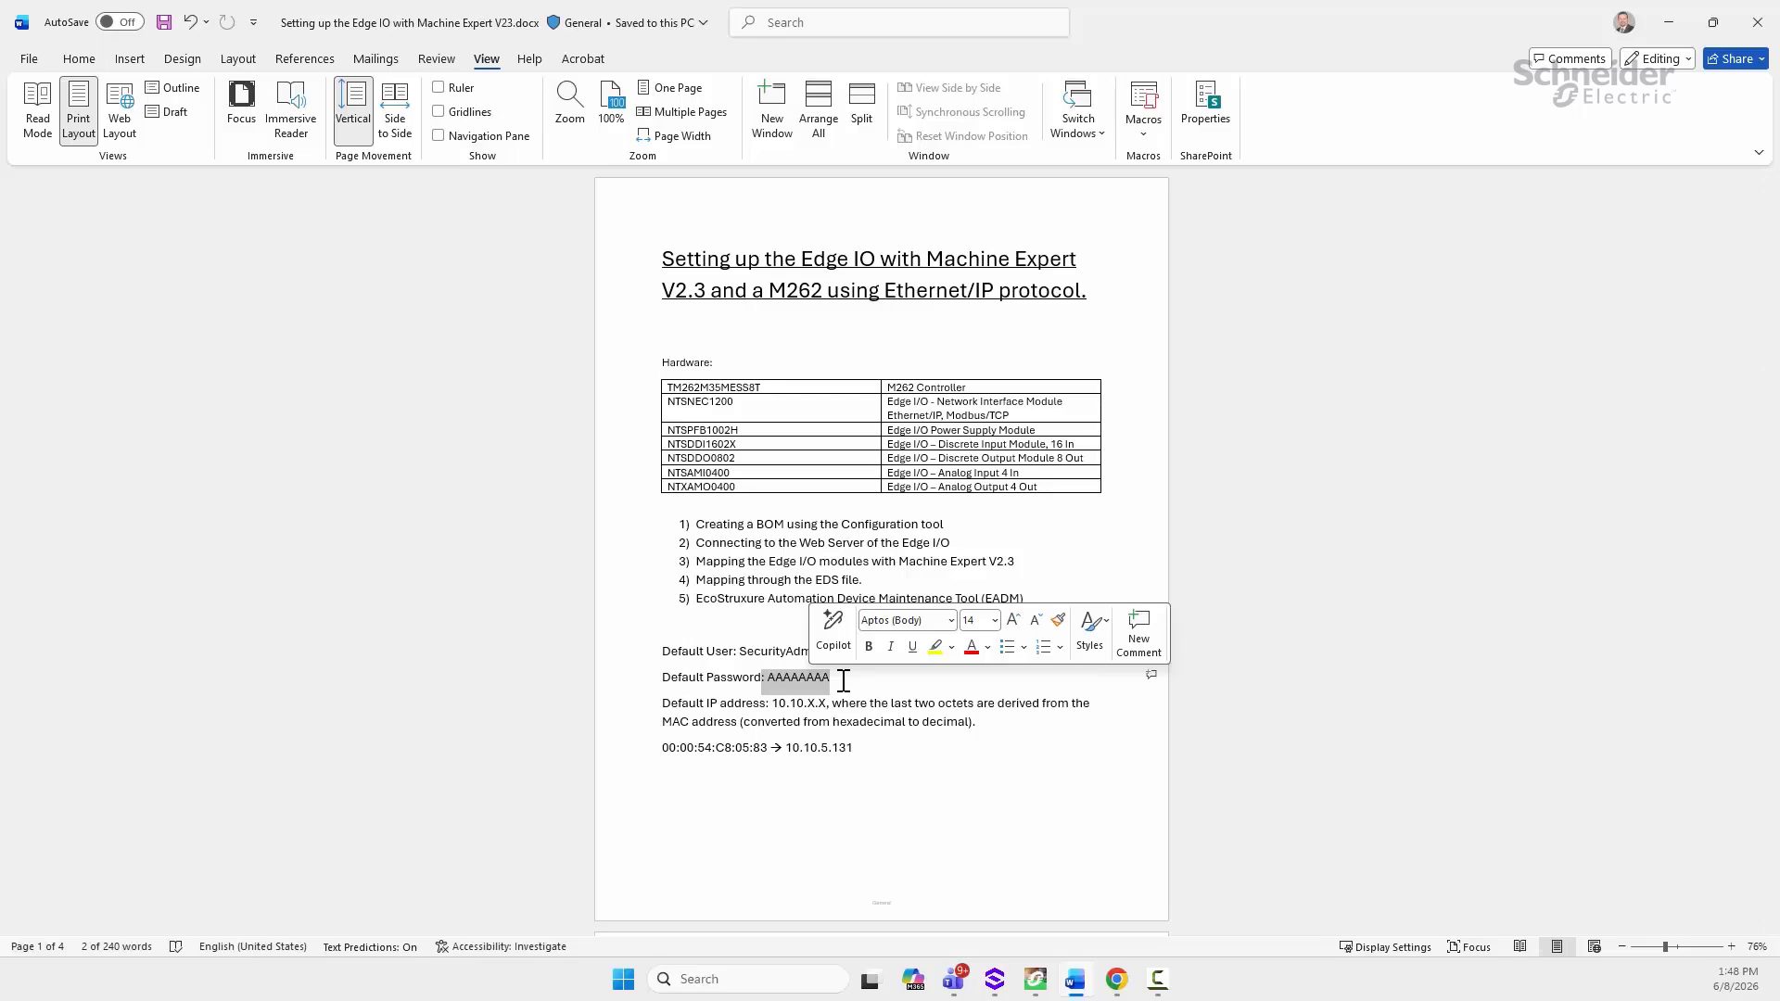
click(1116, 980)
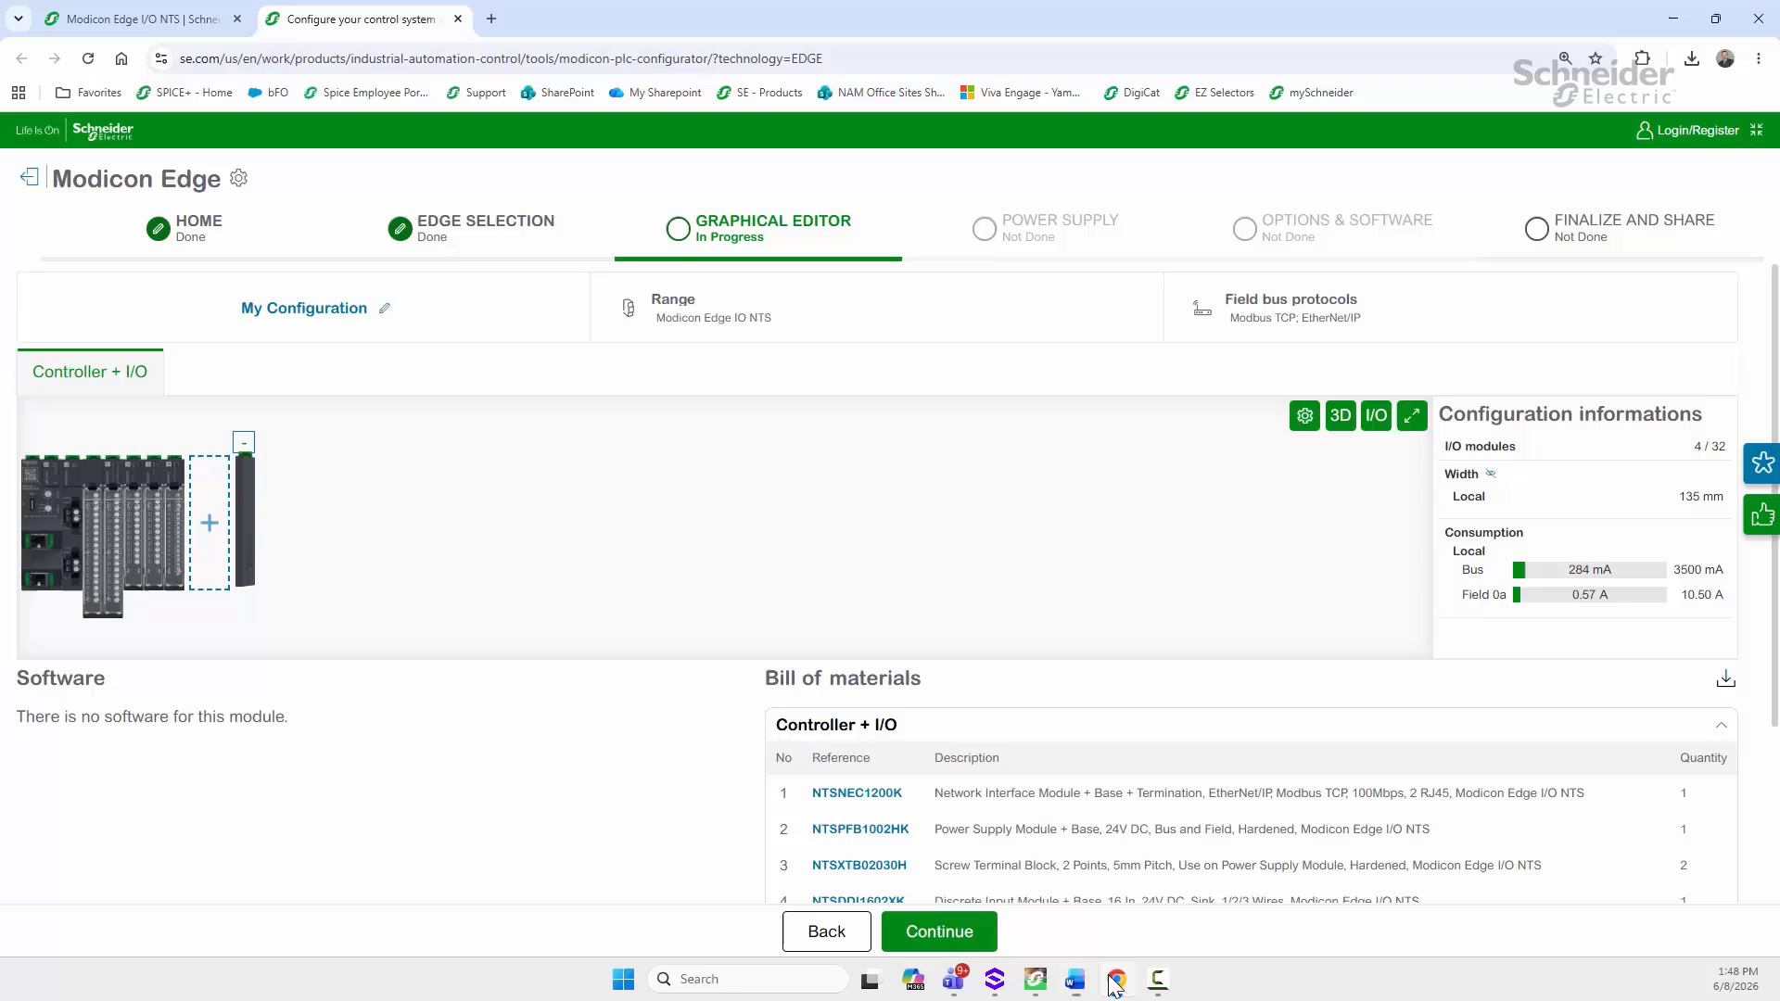
Step: In a new tab, open the module at 10.10.5.131 and log in with the default credentials
click(489, 18)
text(10.10.5.131)
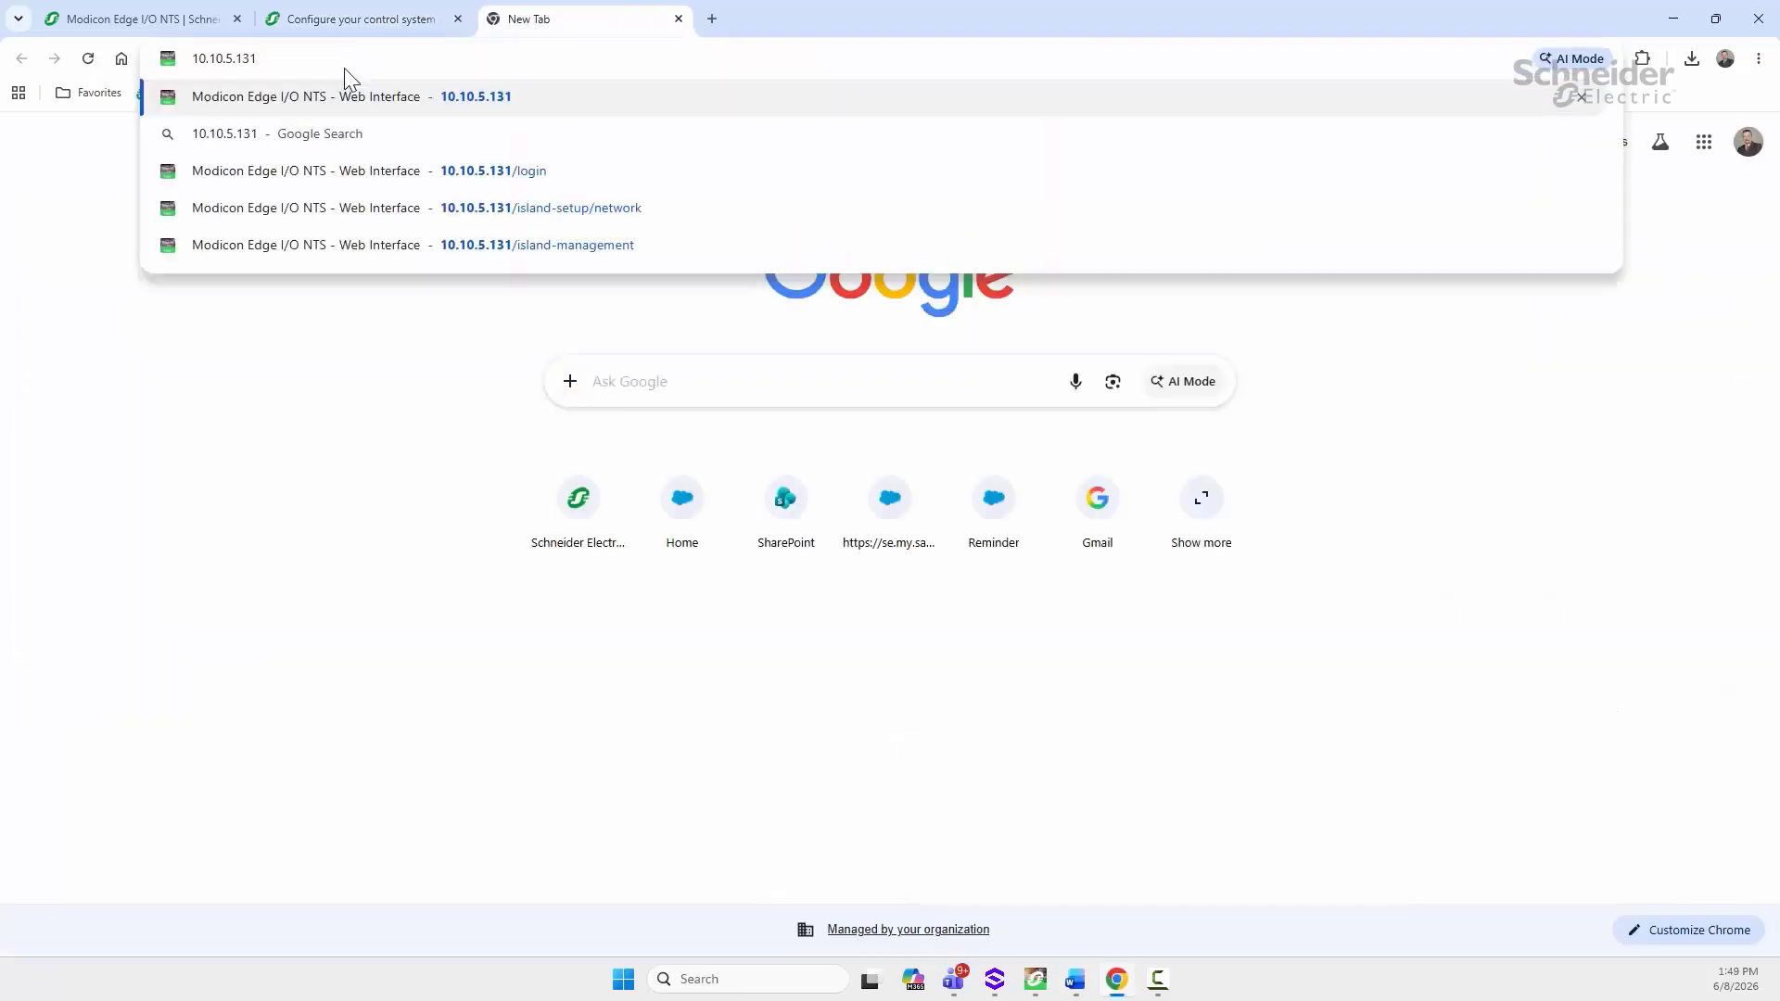
key(Return)
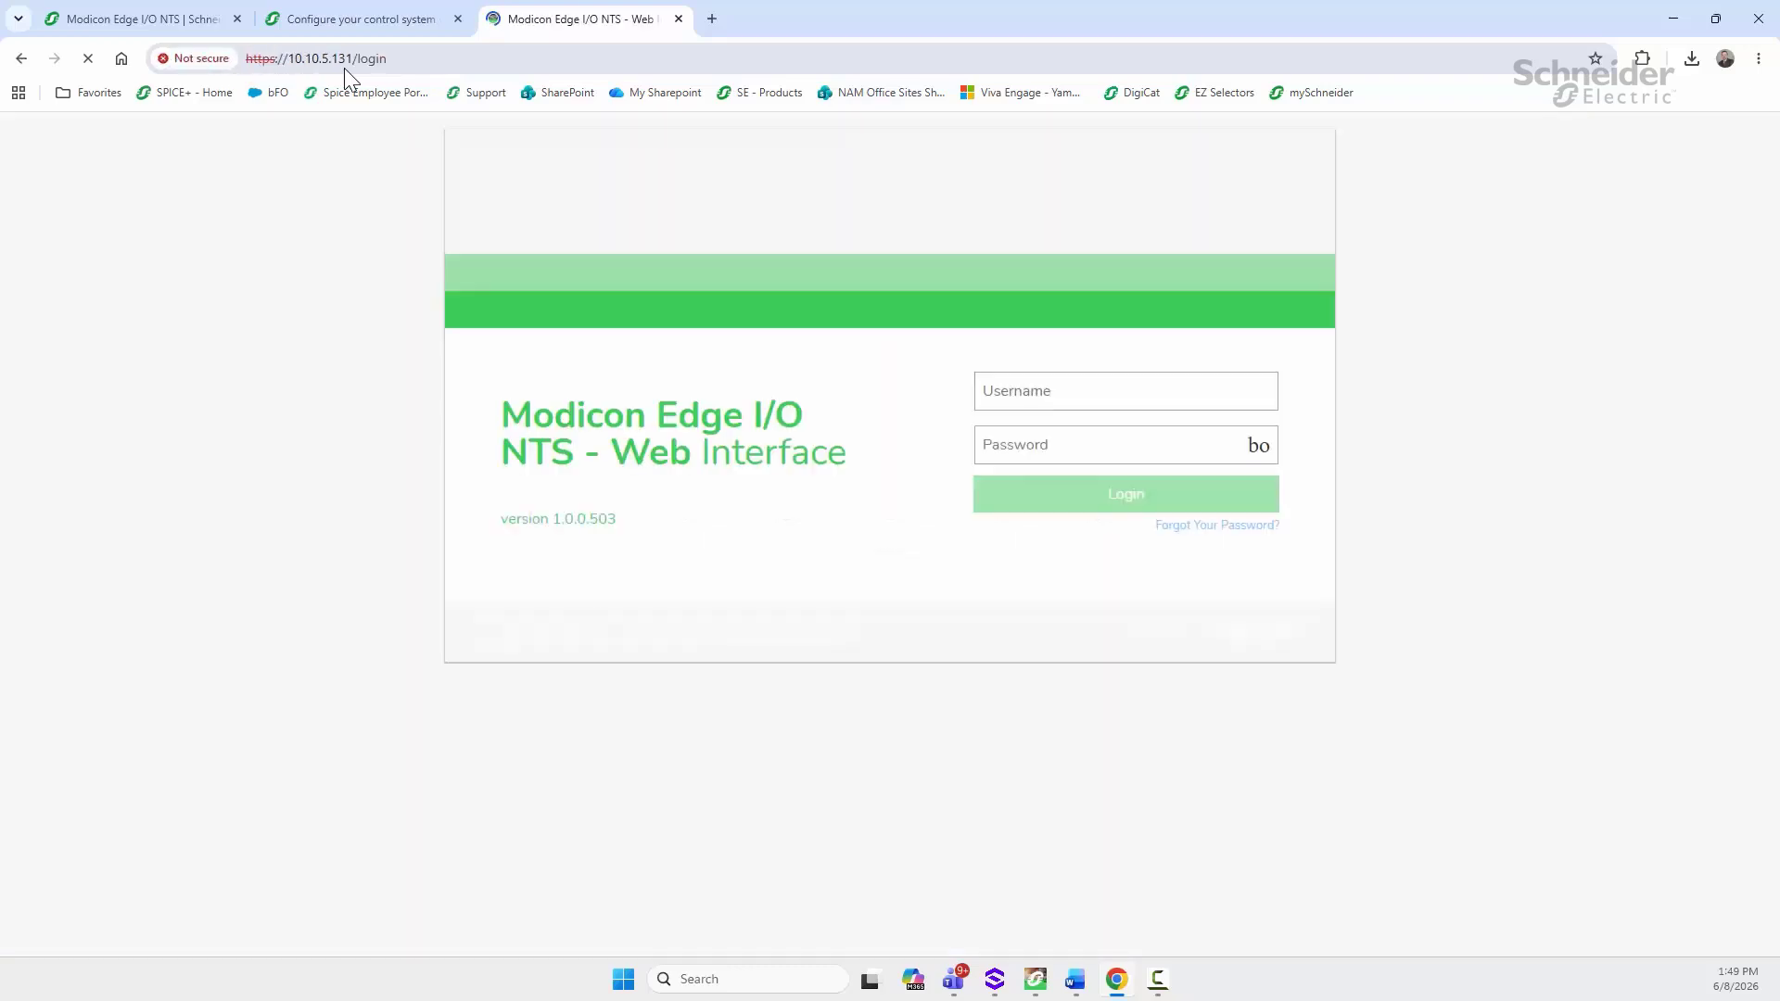
click(998, 392)
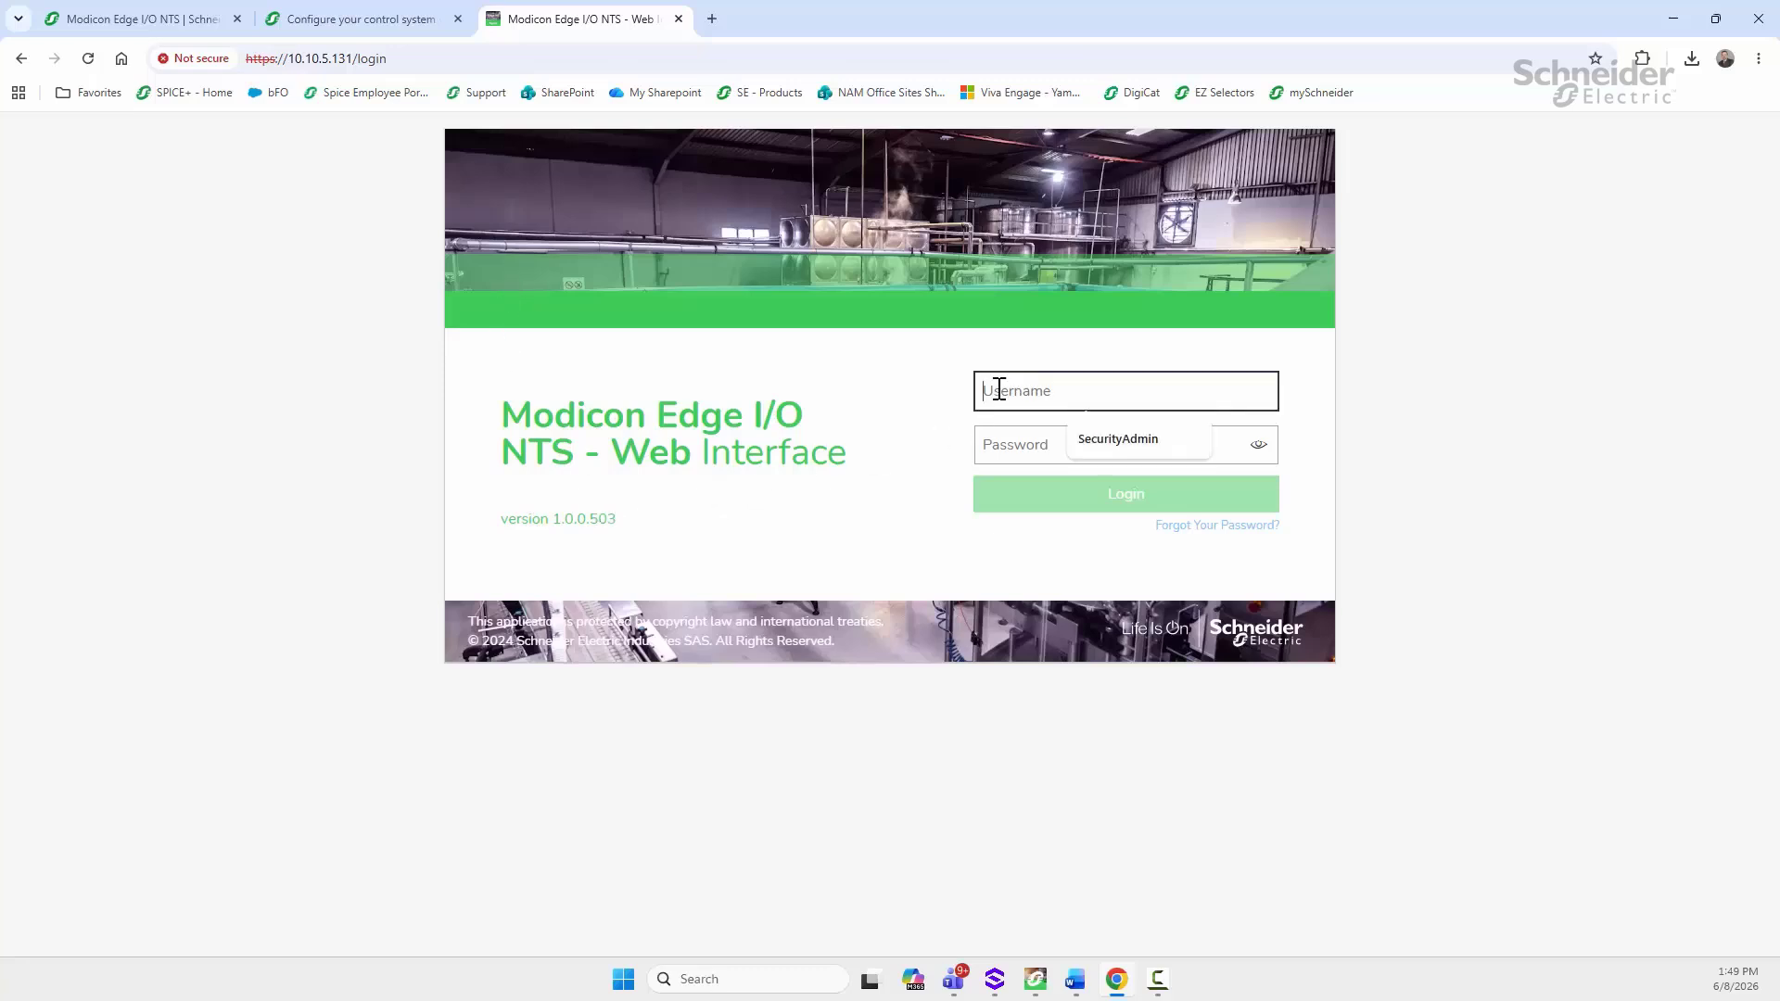
click(1086, 432)
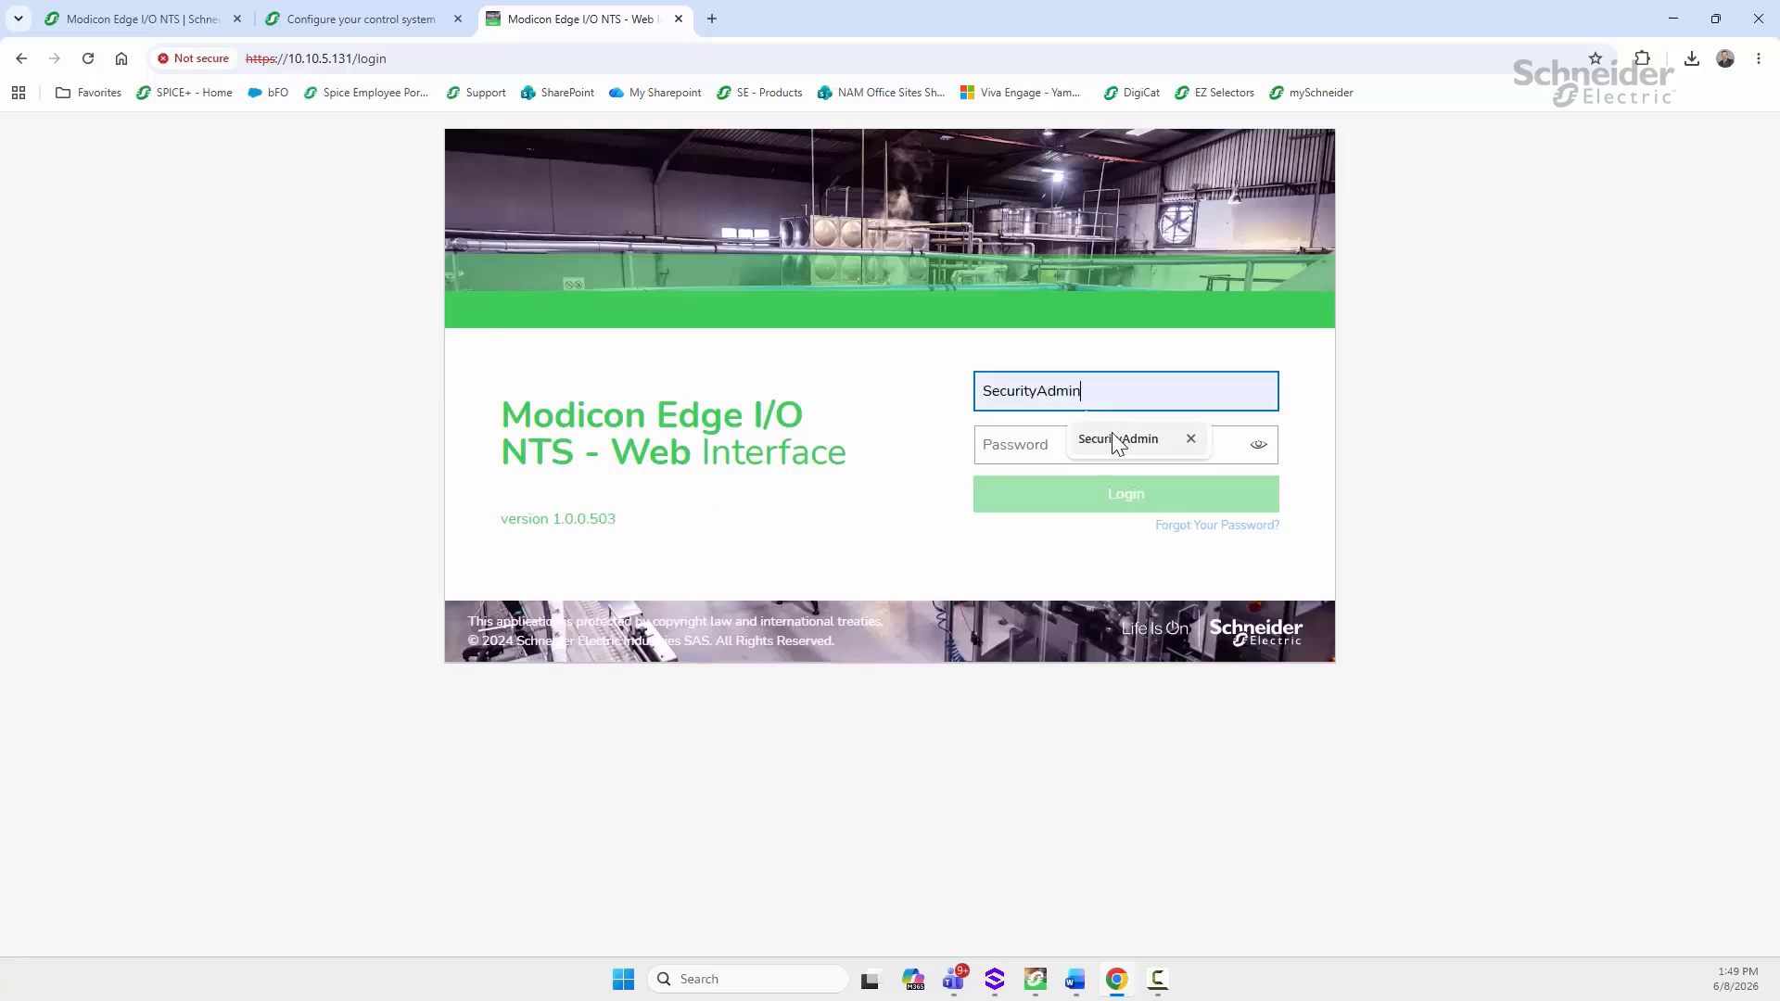
click(1029, 446)
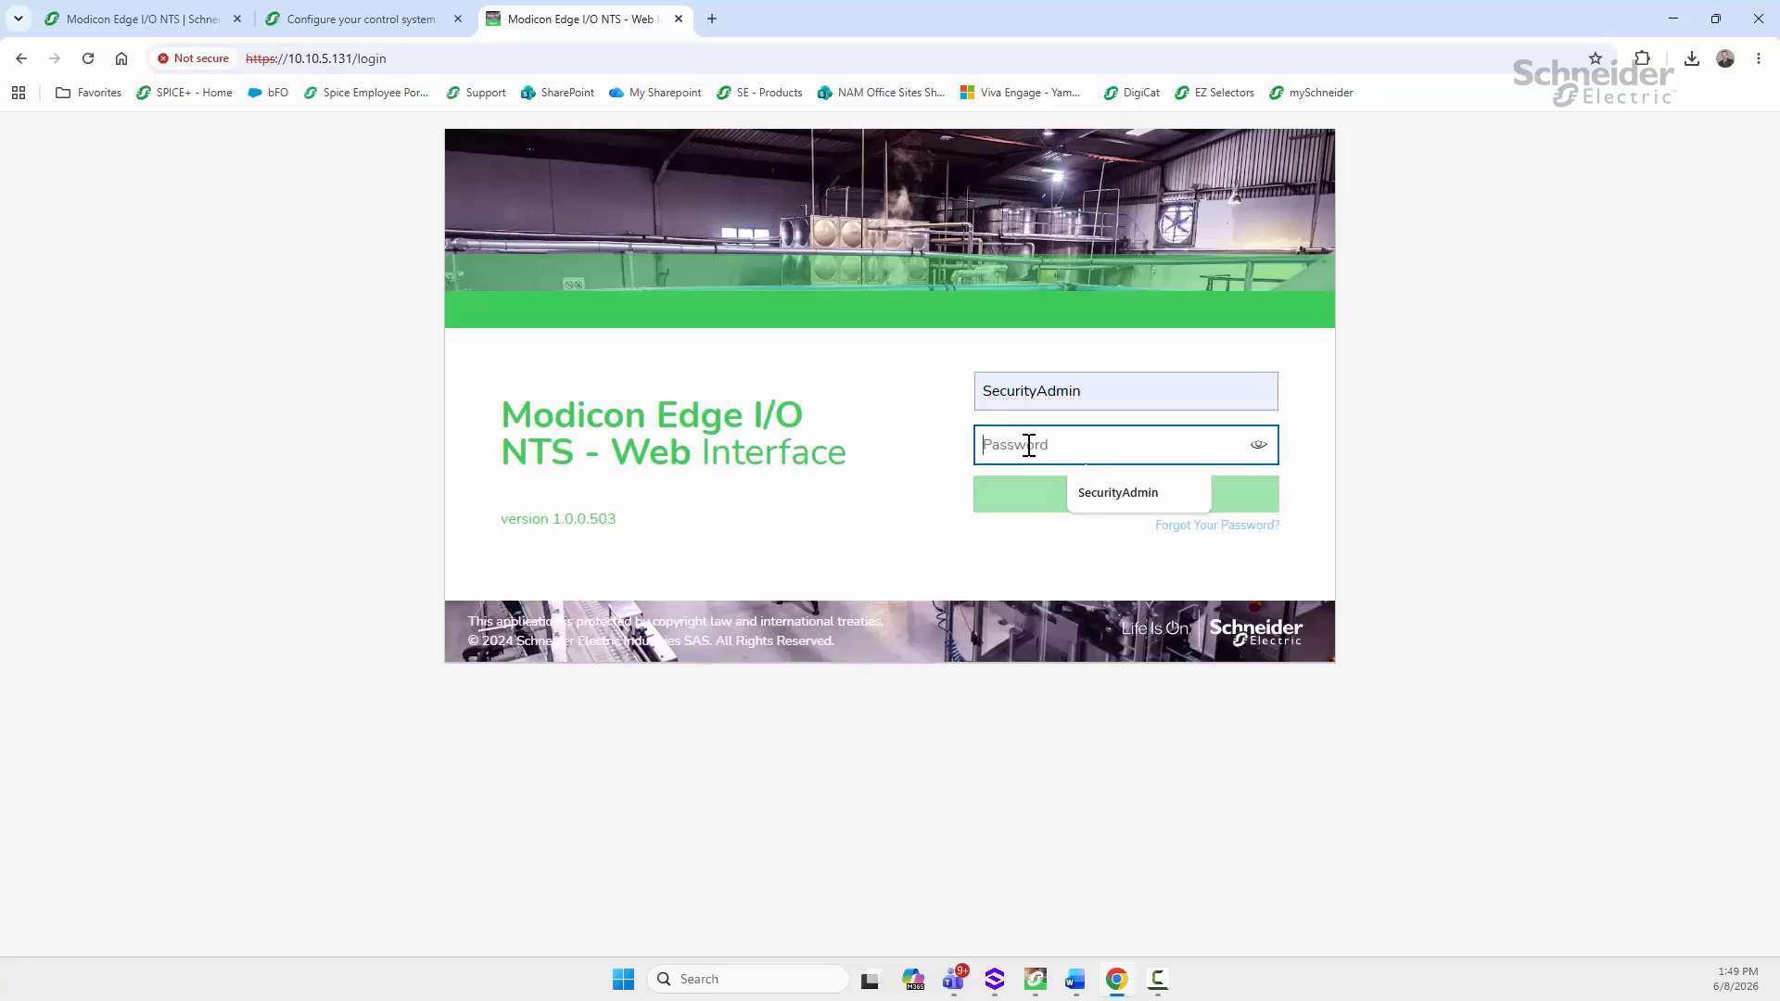
text(•)
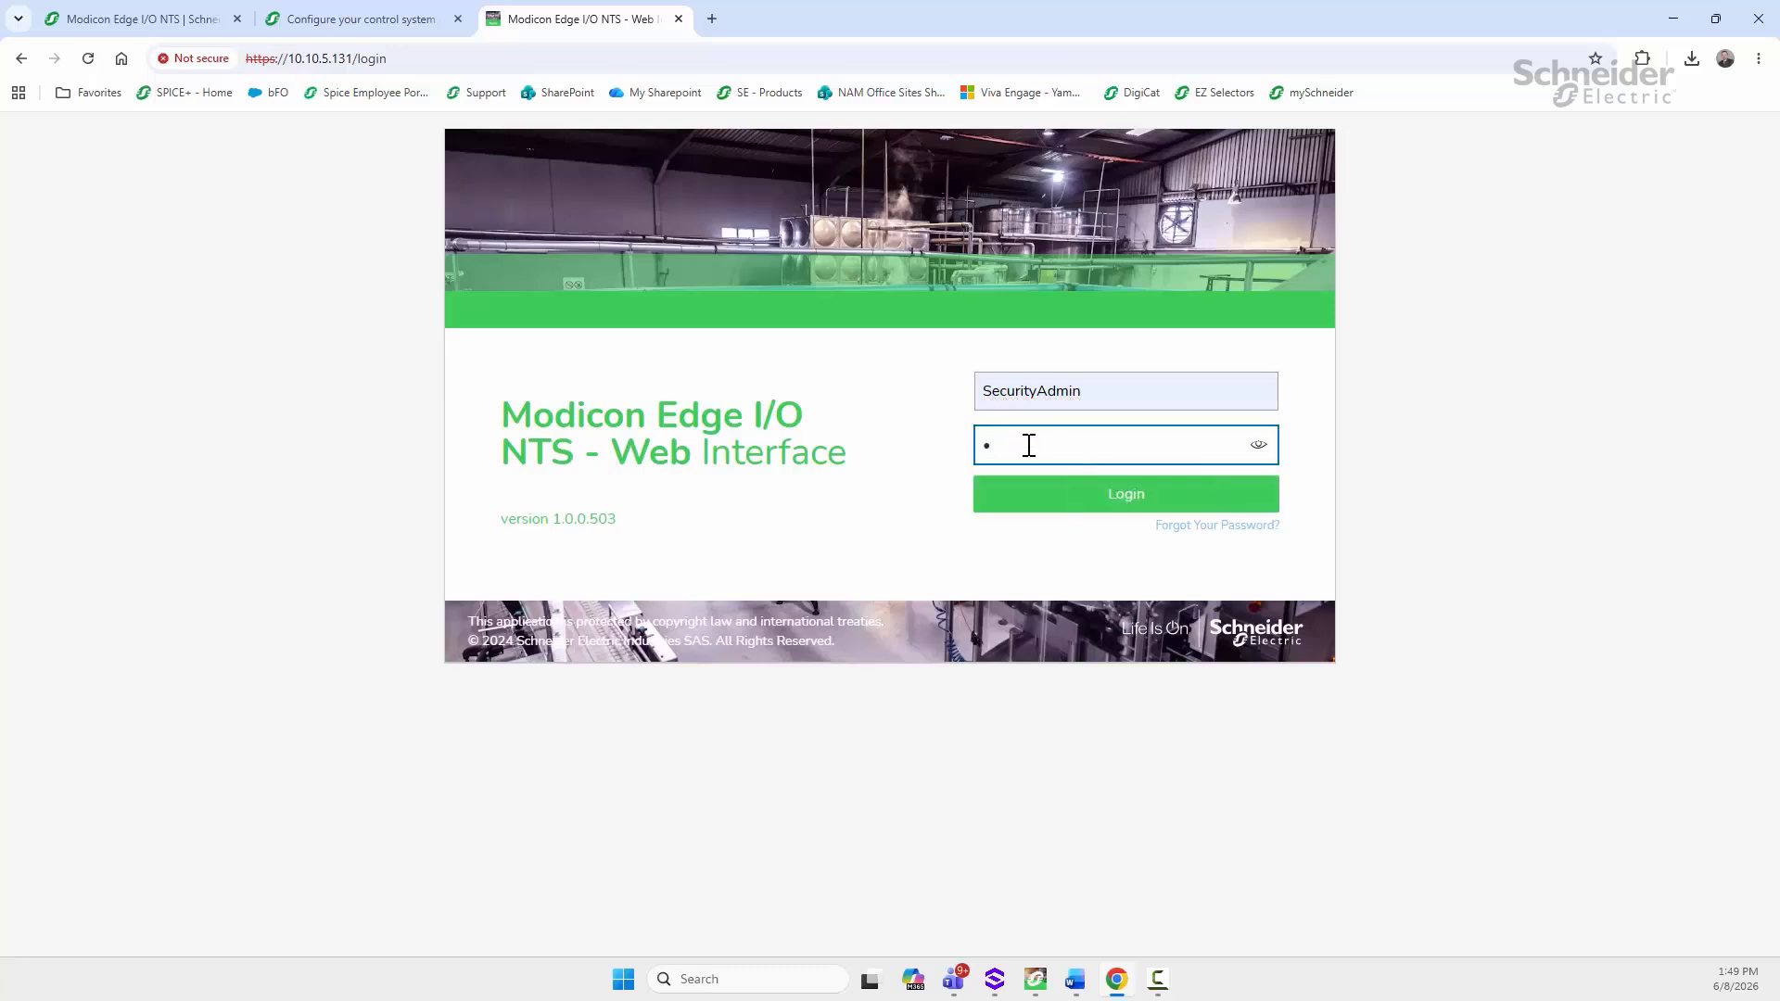
key(BackSpace)
text(••)
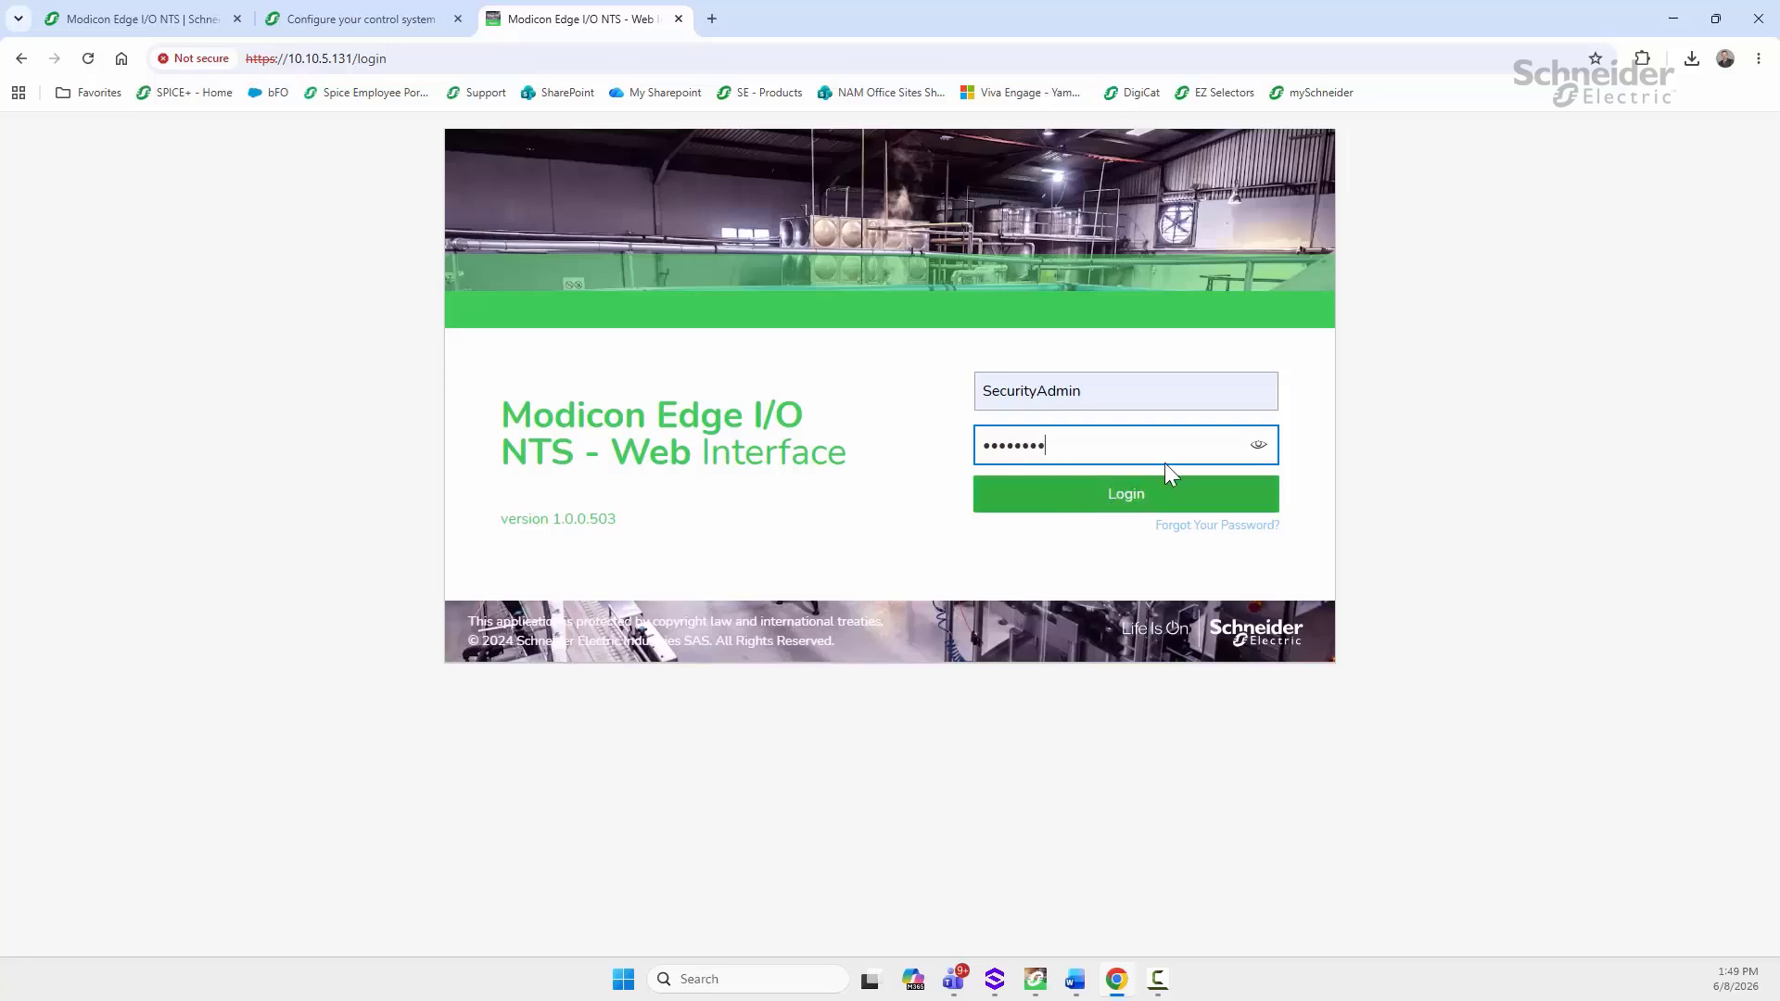
click(1258, 446)
click(1258, 447)
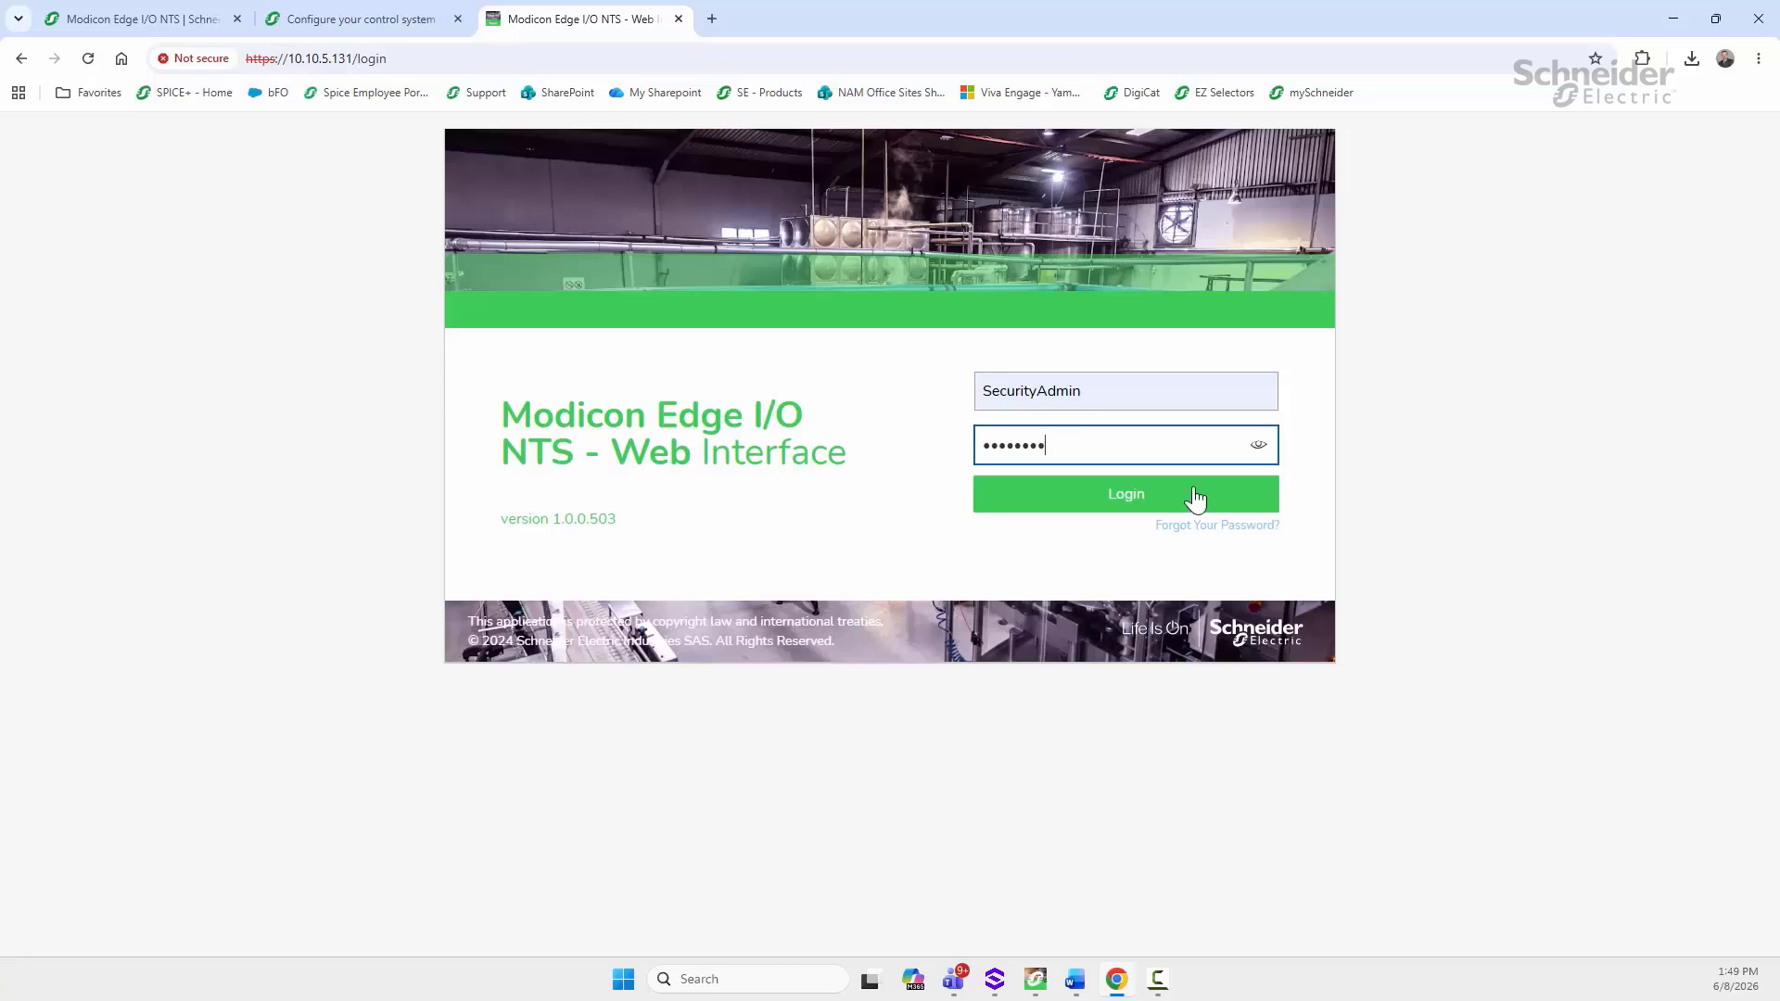
click(1142, 500)
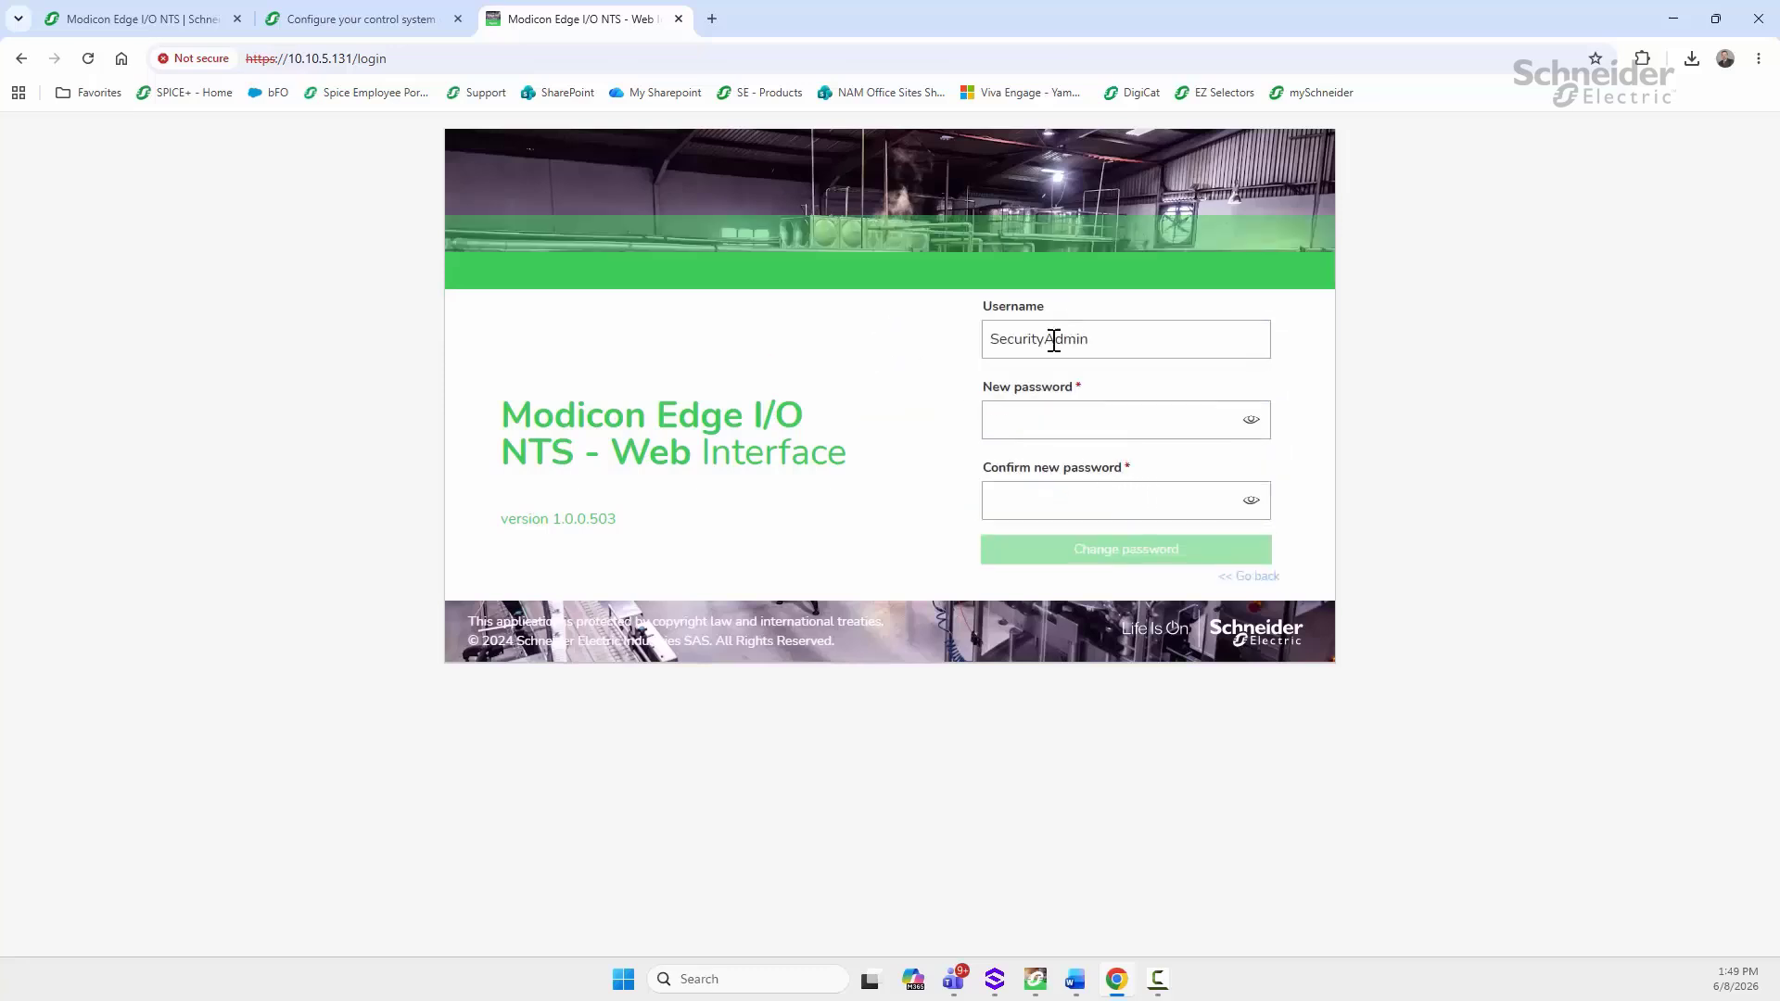
Step: Enter and confirm a new account password and save the change
click(1052, 416)
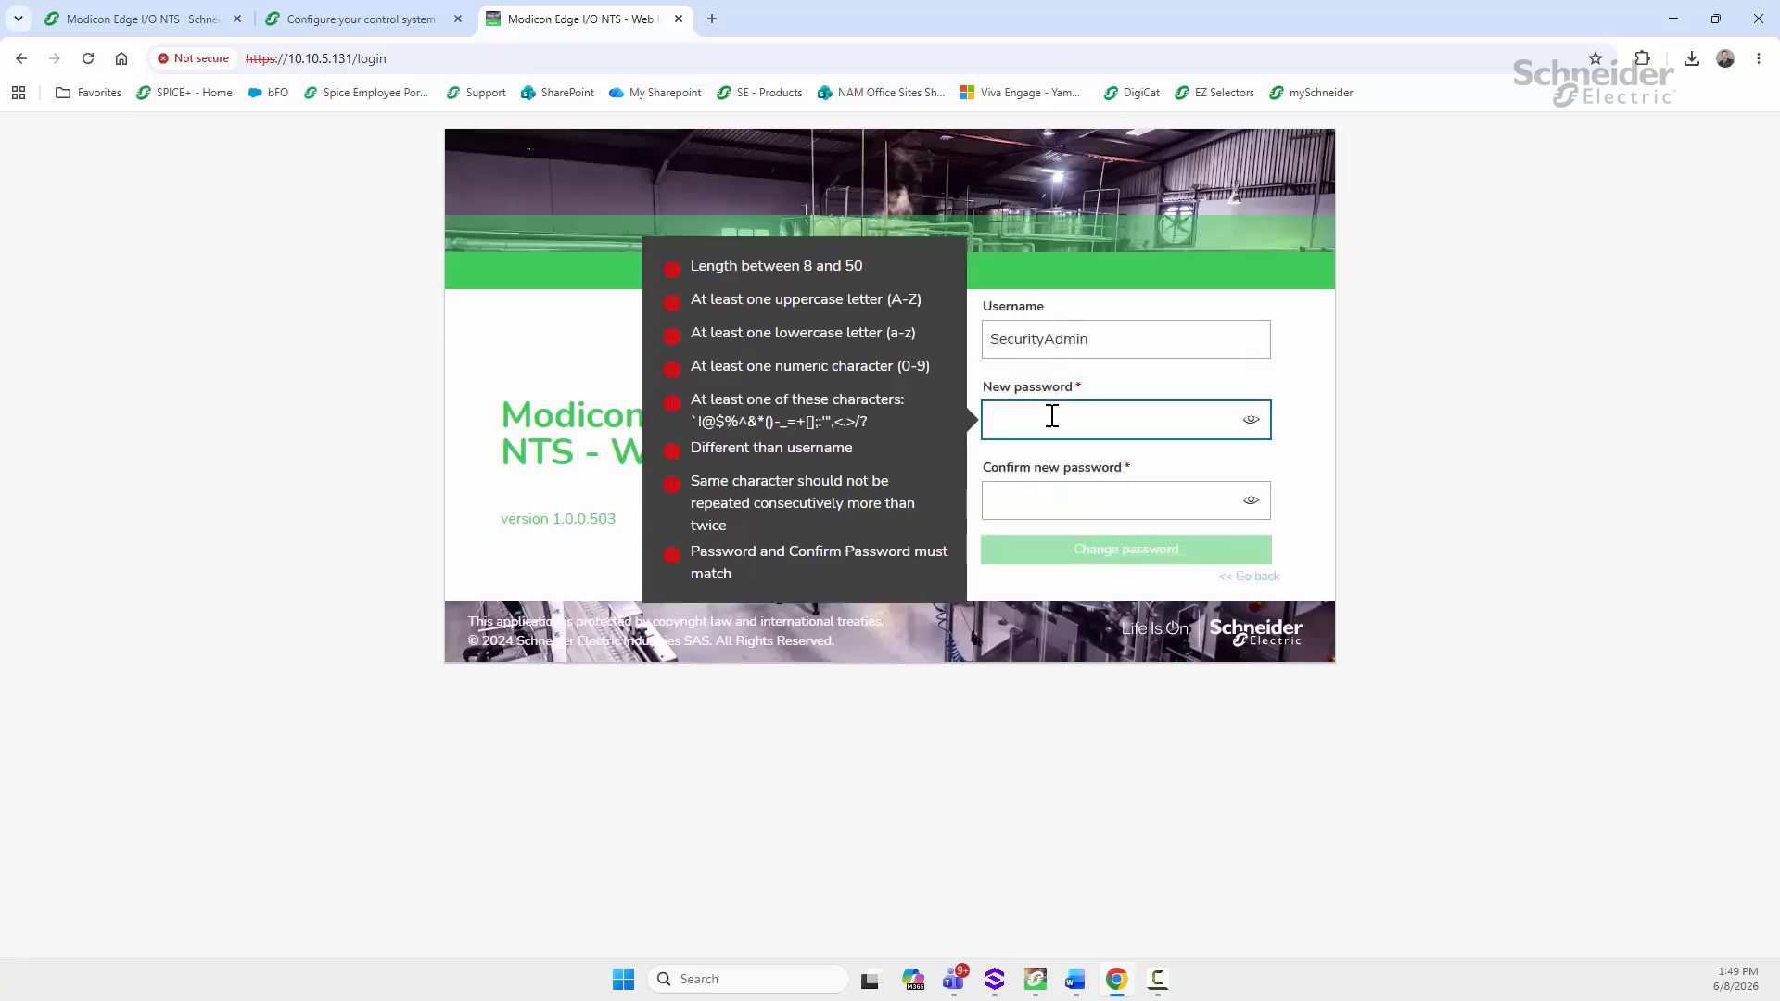
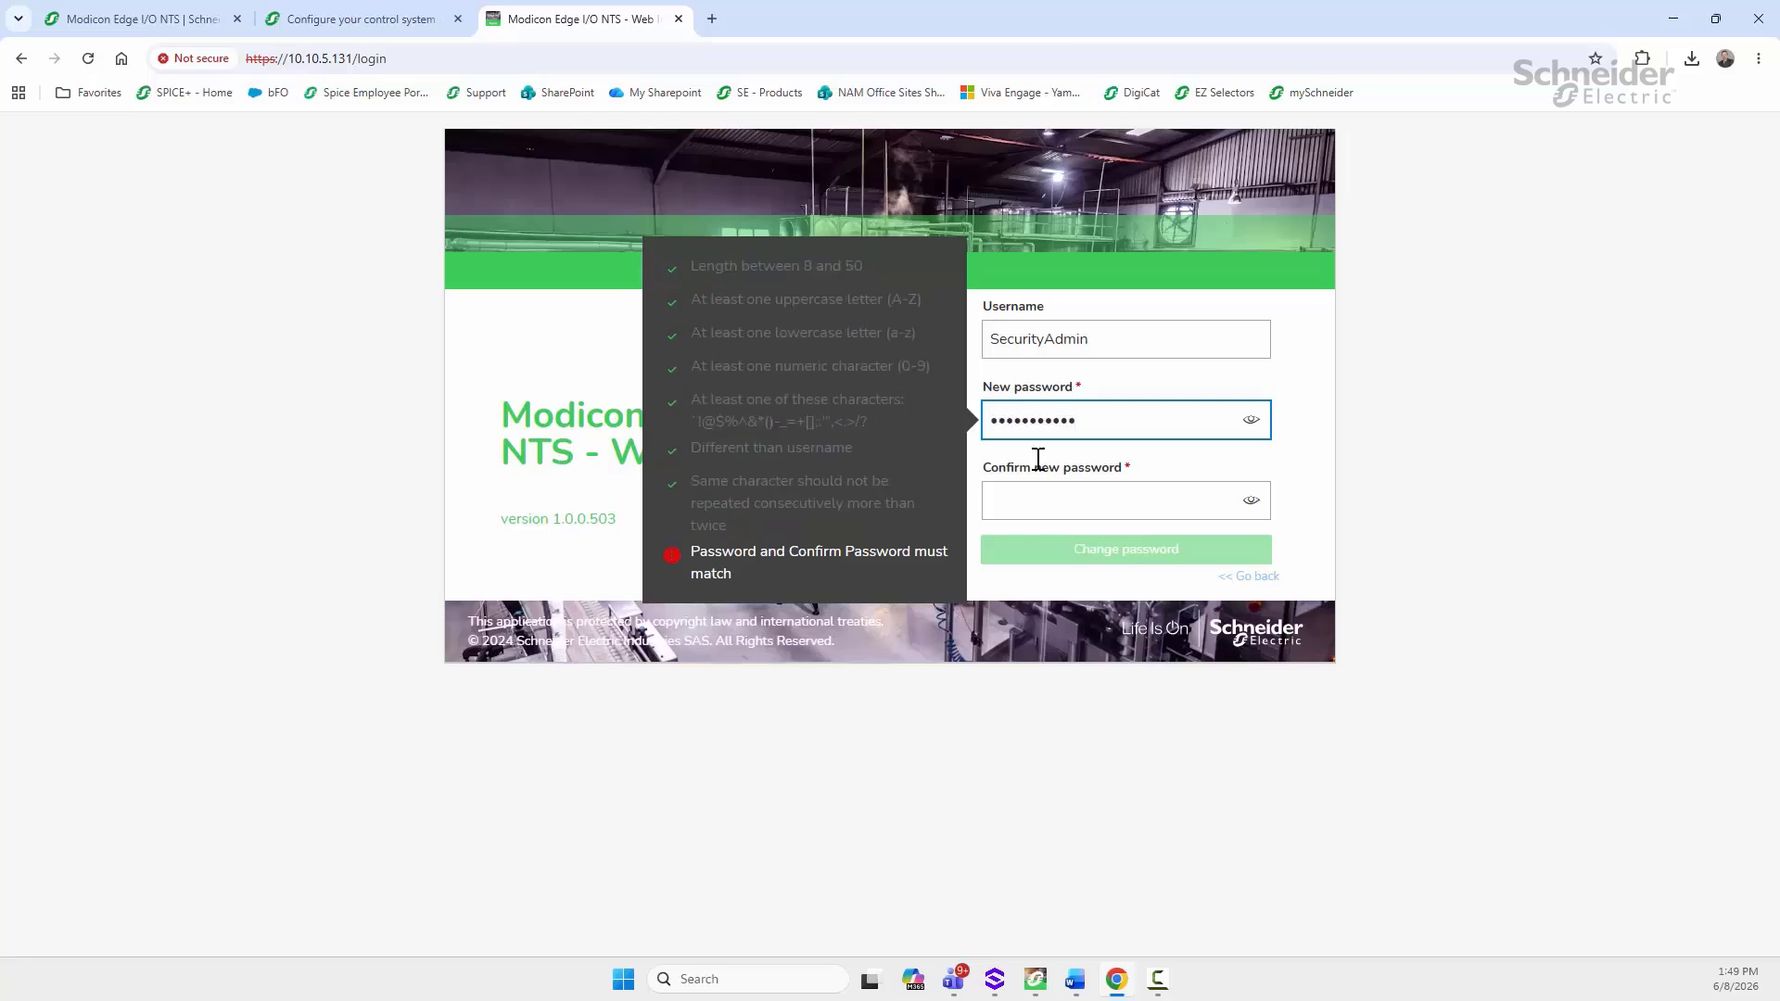
click(1054, 498)
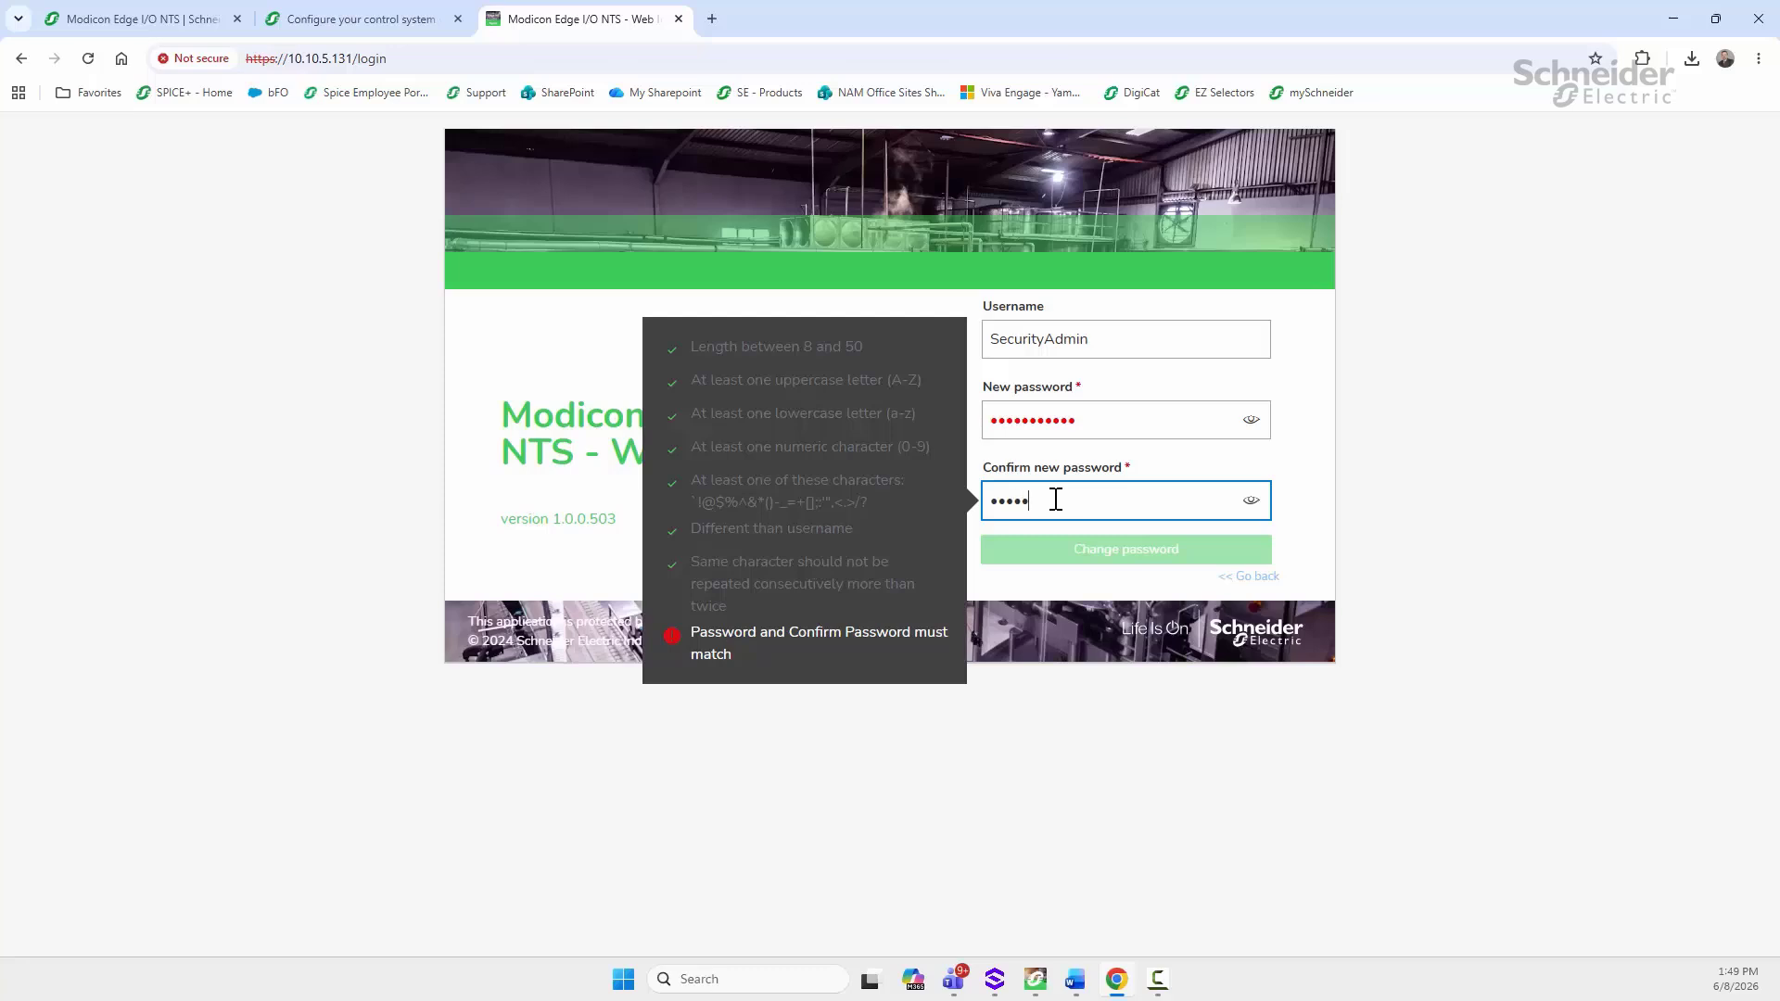
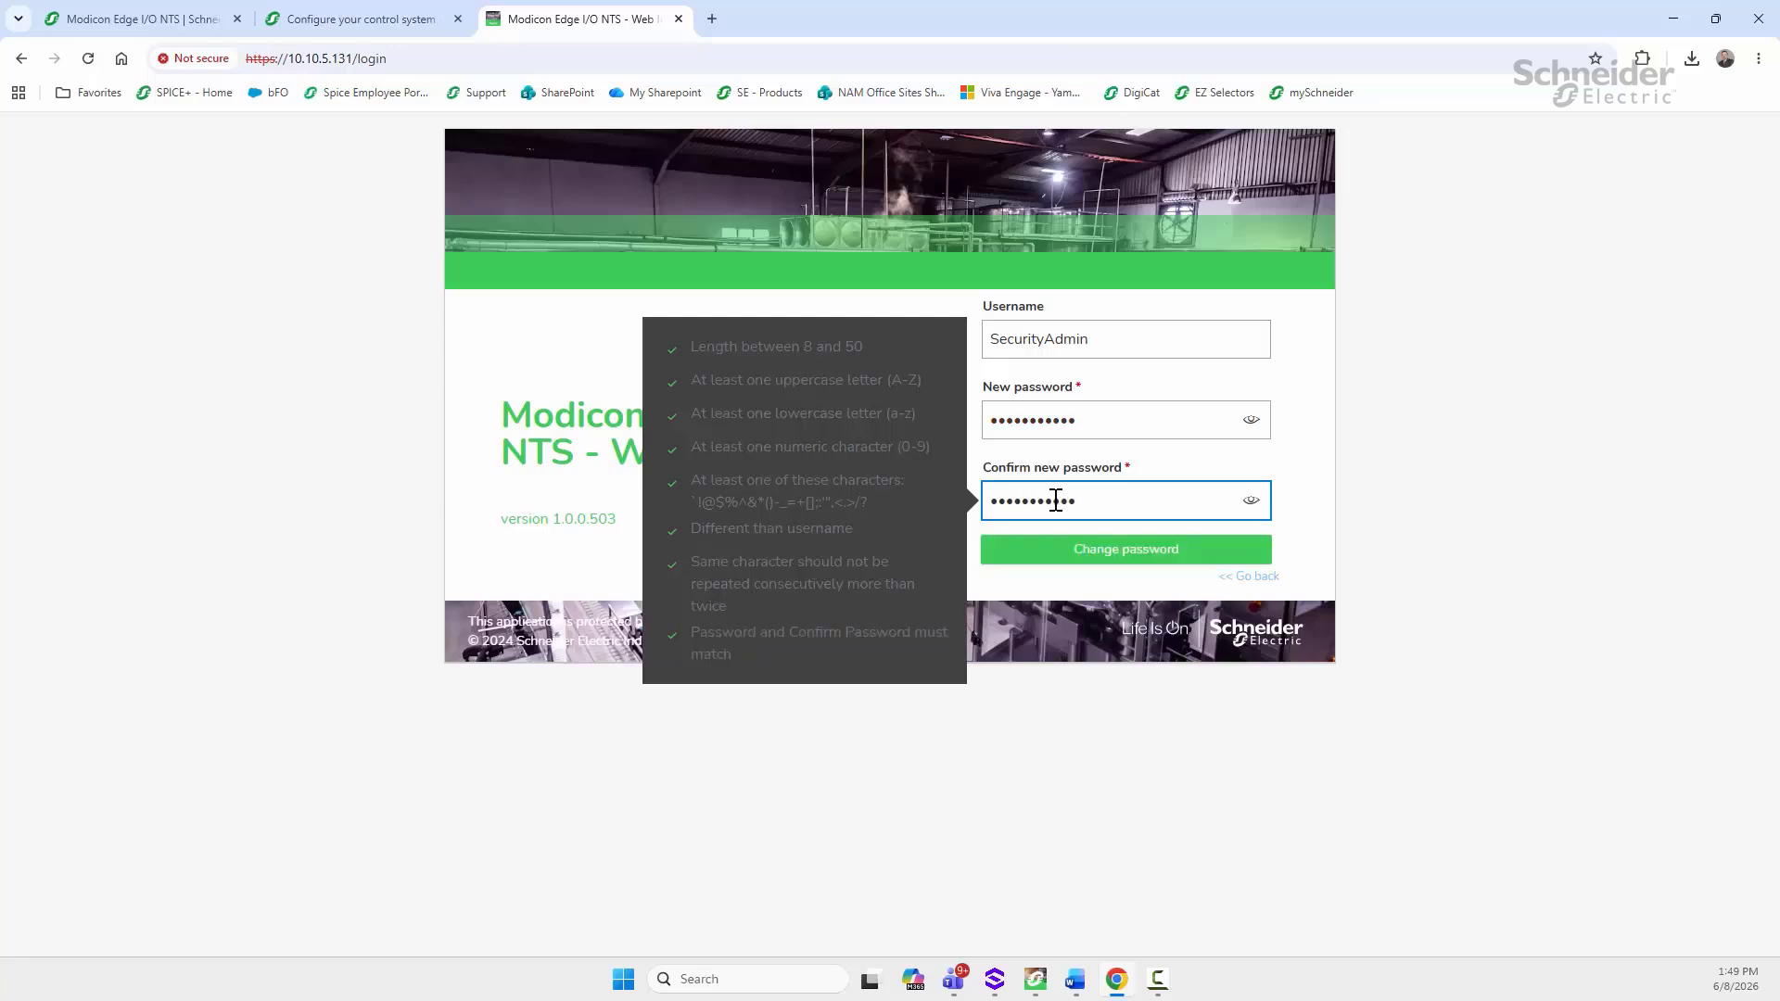
click(1088, 547)
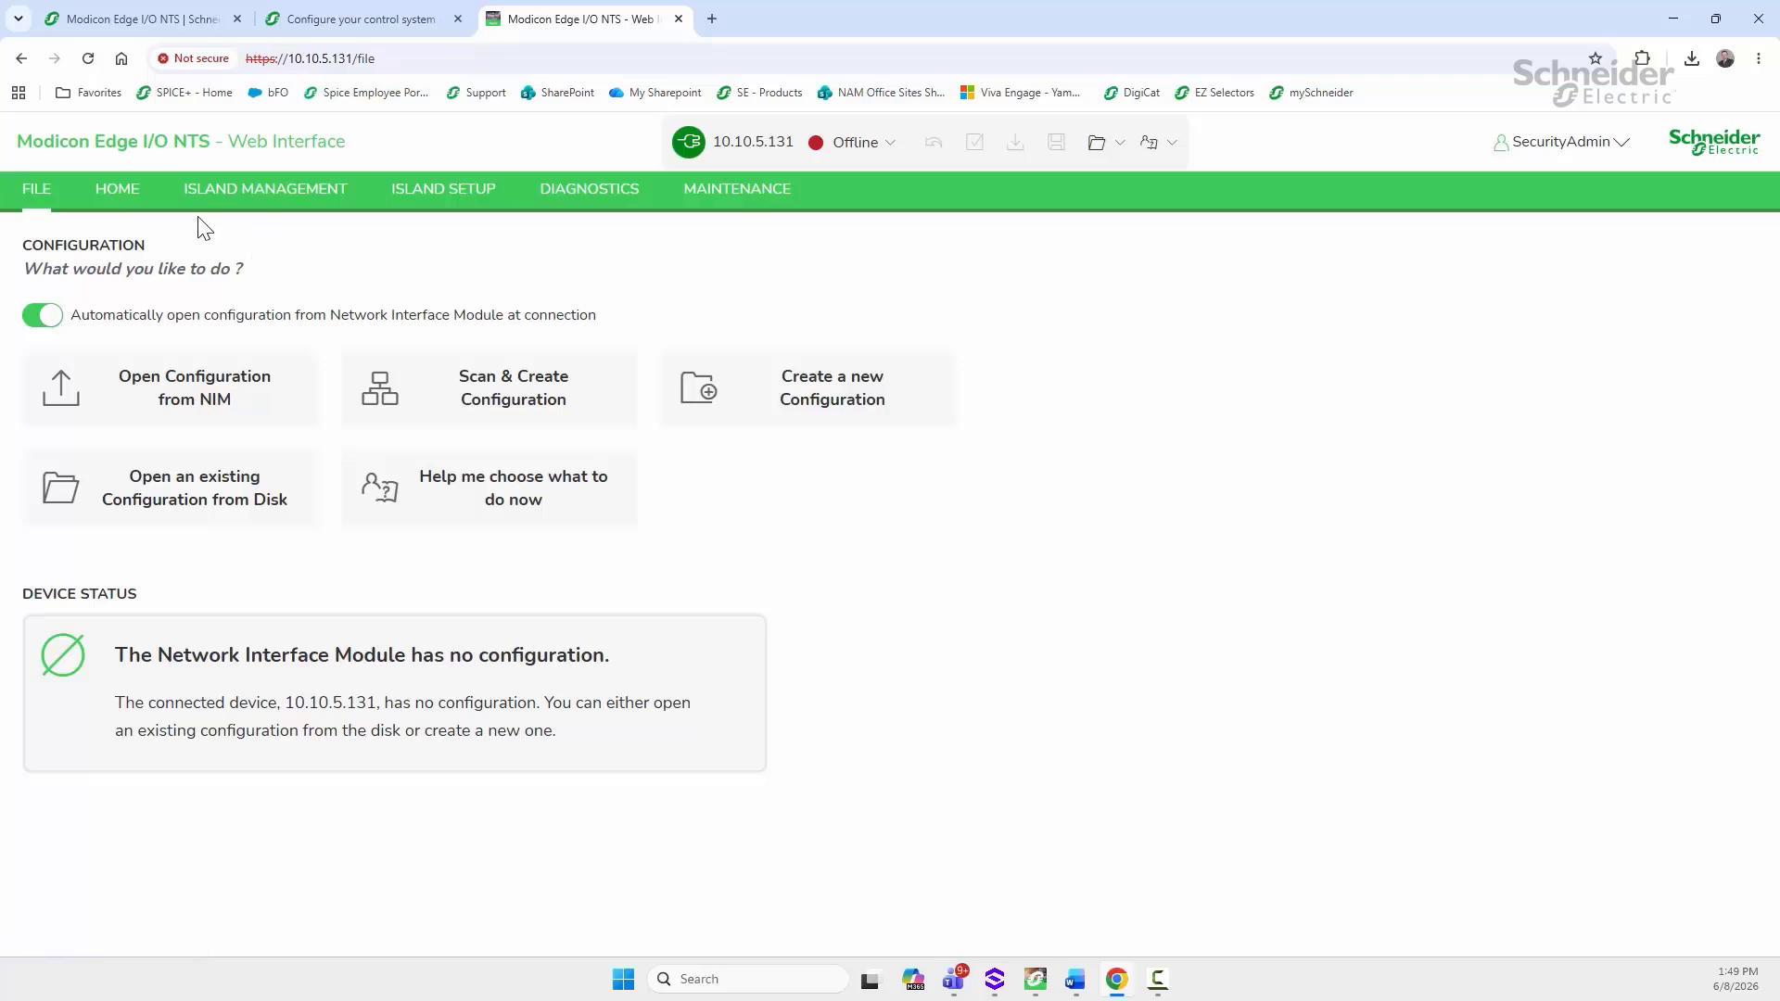
Step: Open Island Management, where the island holds only NIM 1 NTSNEC1200
click(253, 199)
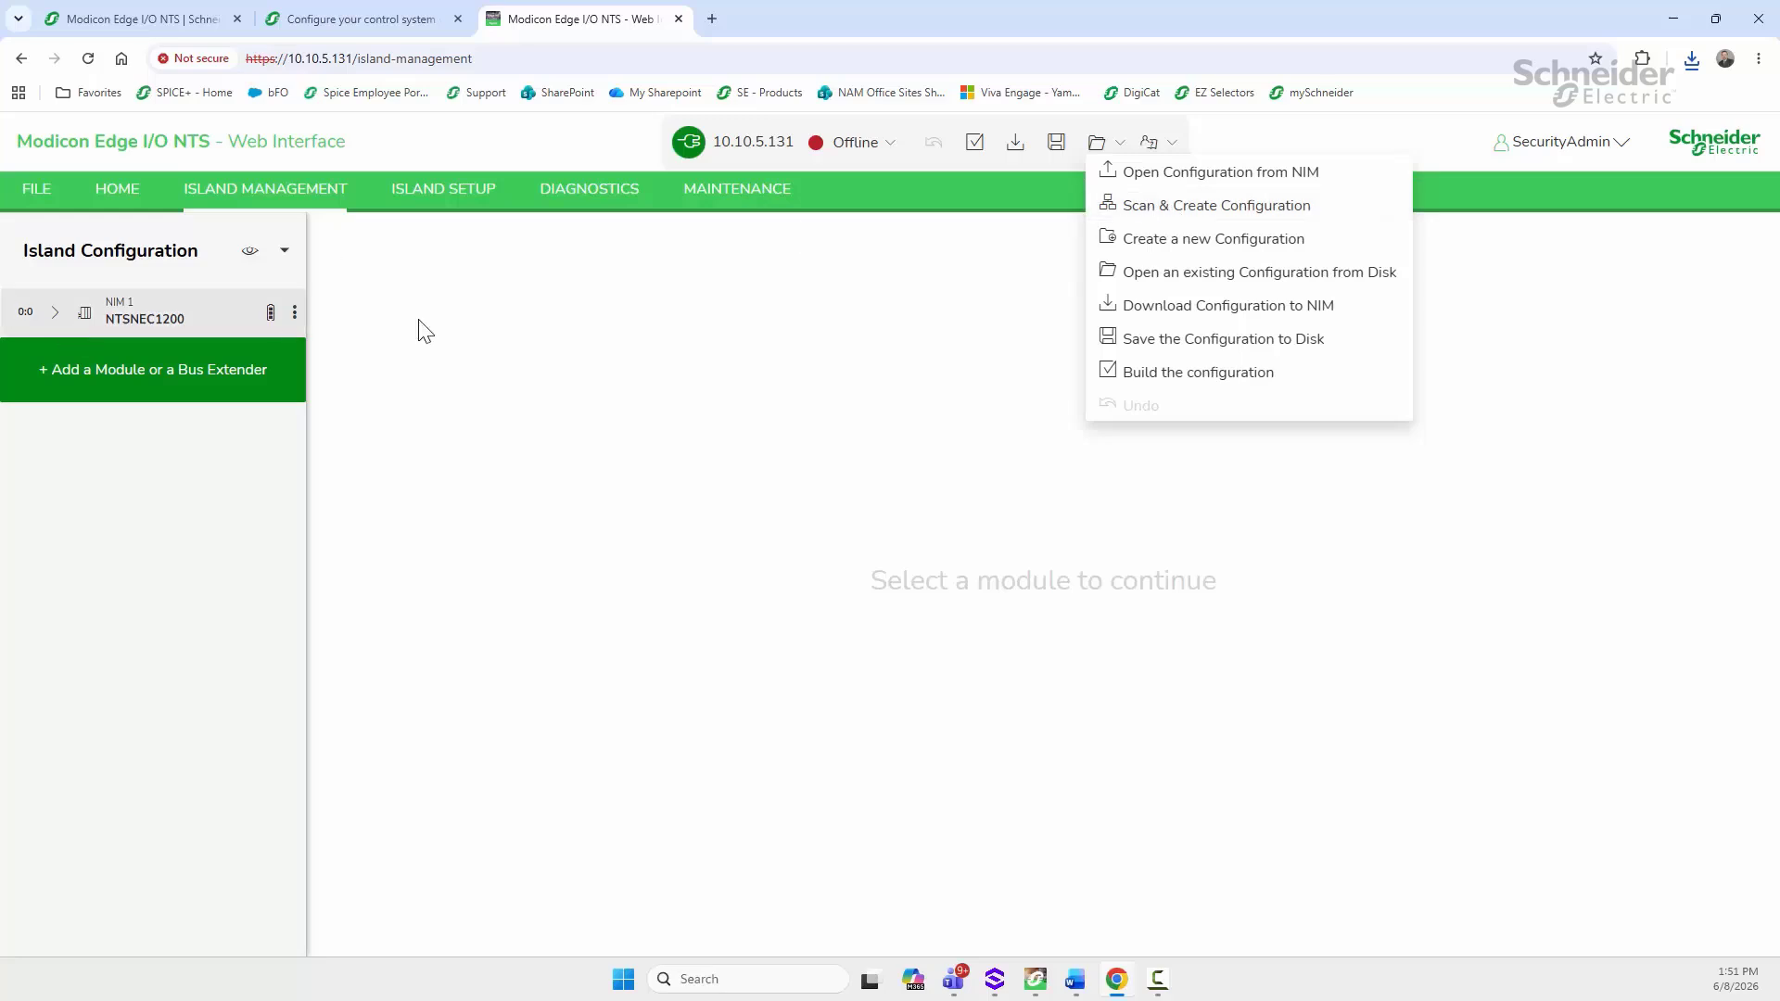
Step: Scan the island and create a new configuration named 'EdgeIO'
click(1154, 207)
double_click(520, 550)
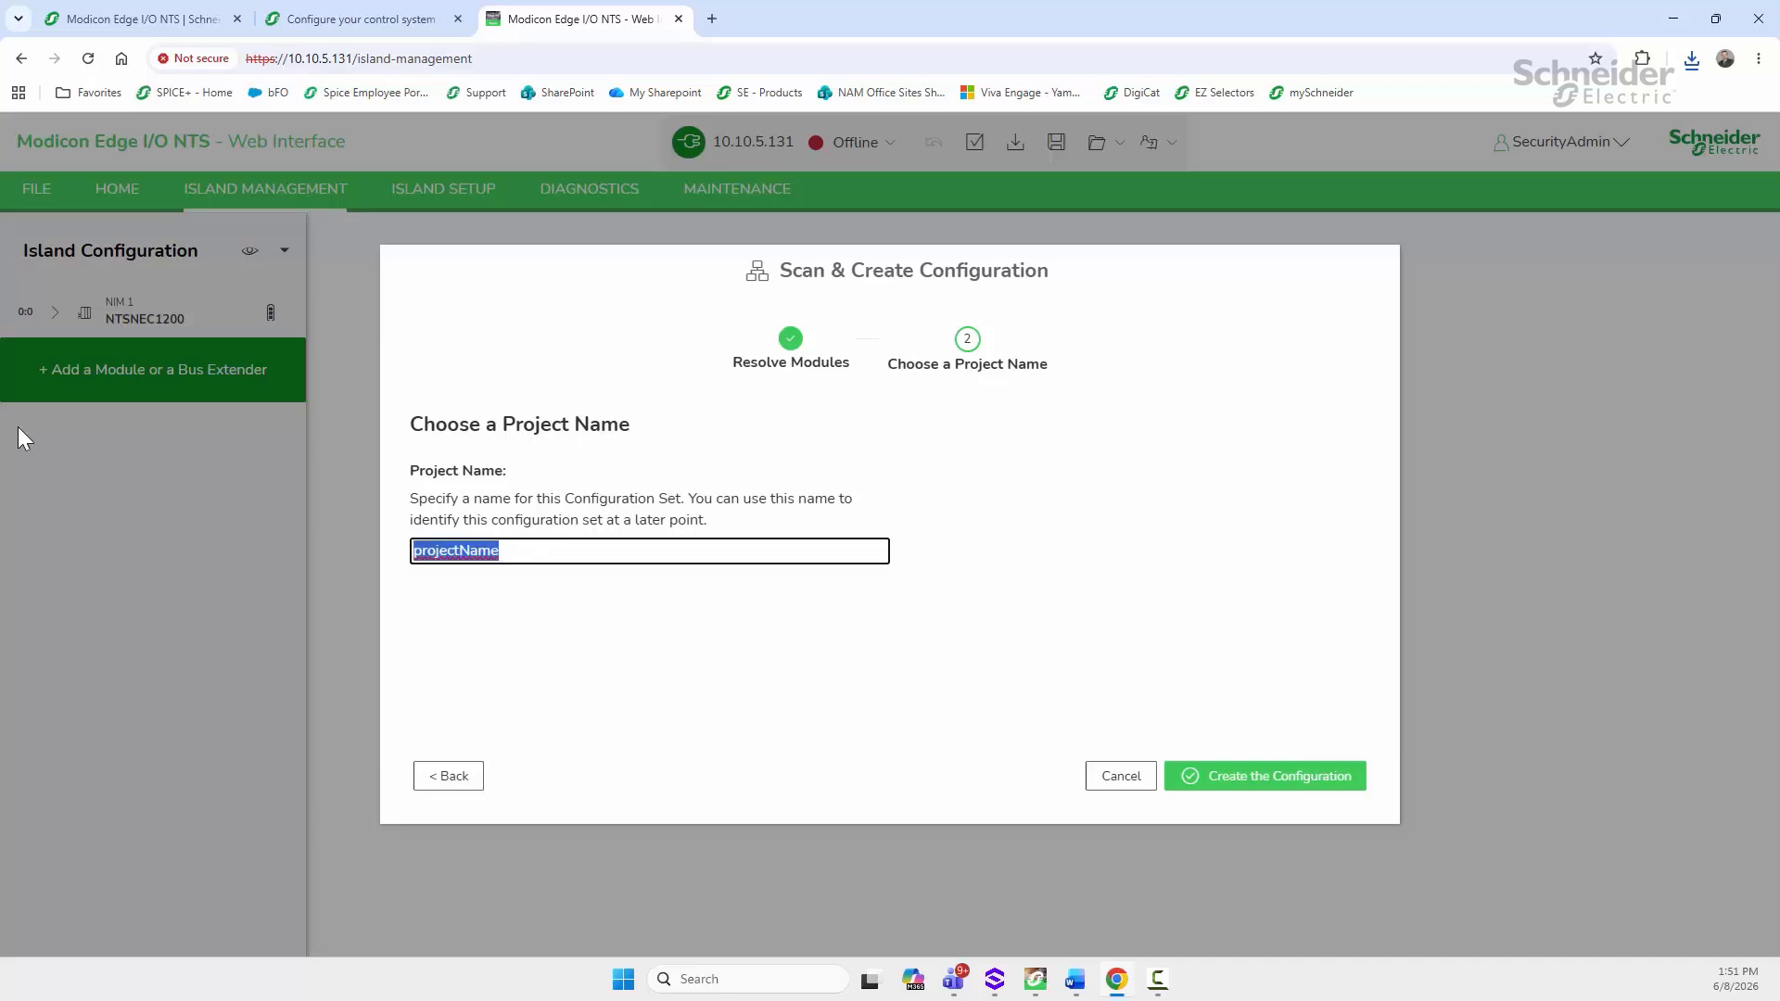
text(EdgeI)
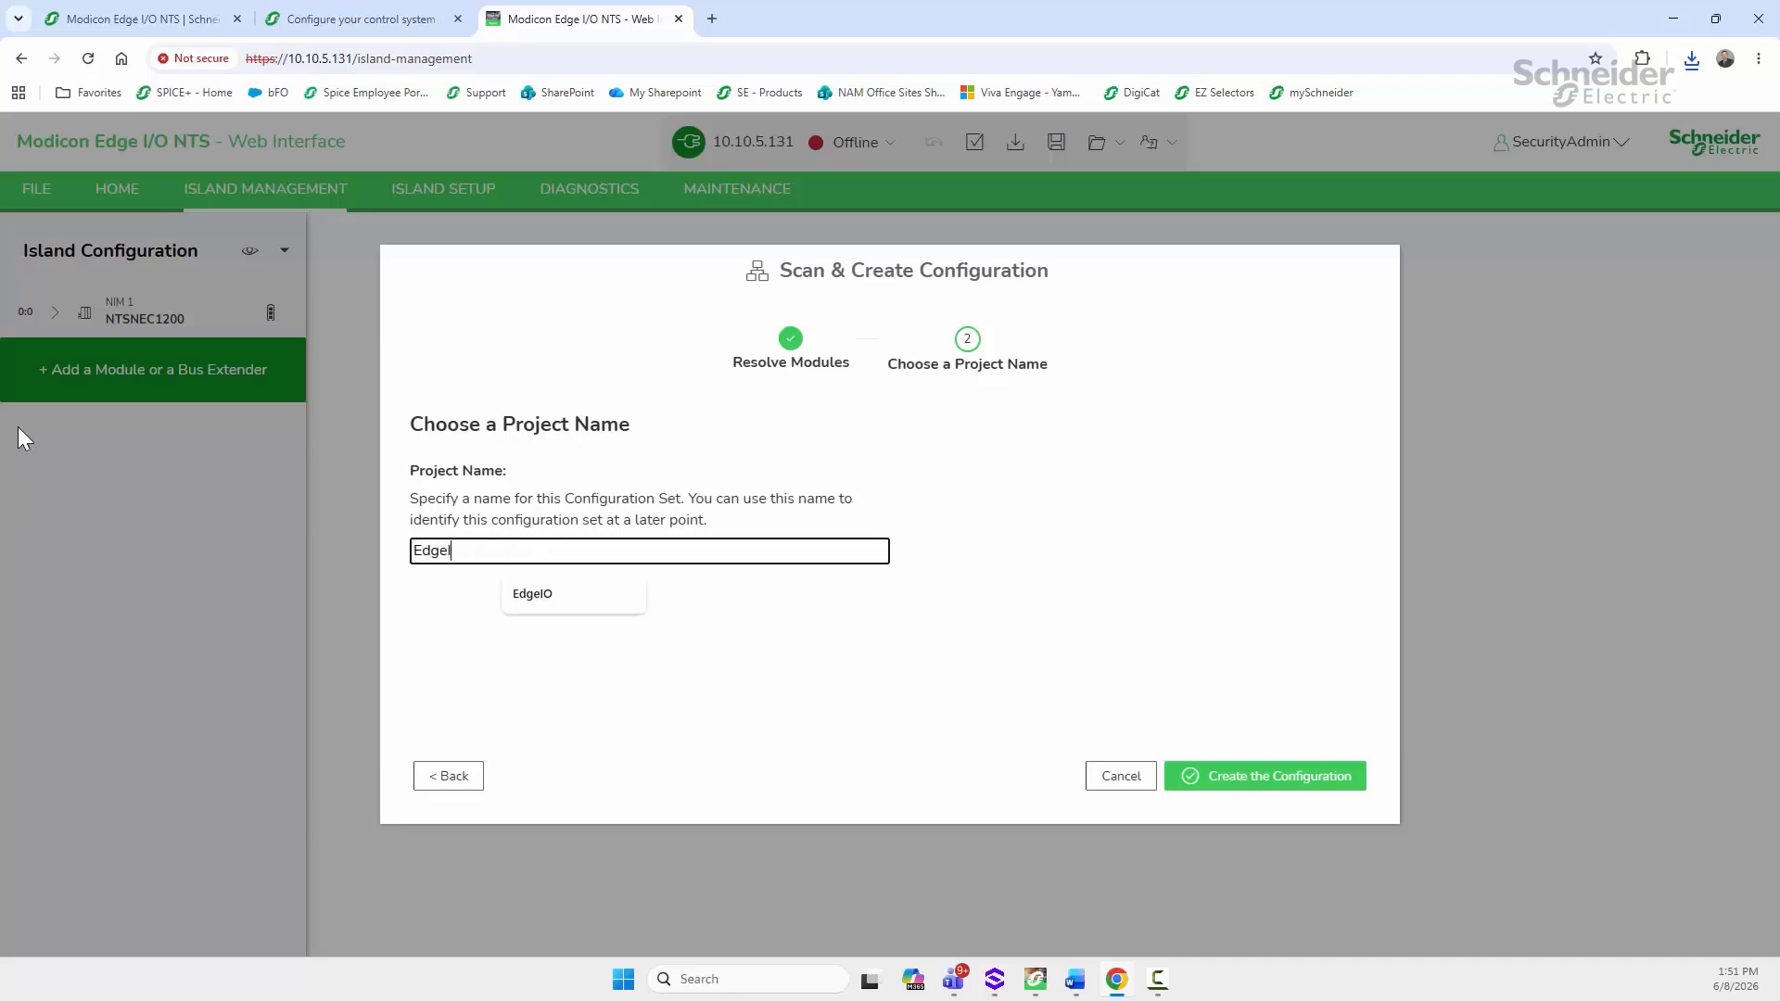
text(O_Demo)
click(1265, 778)
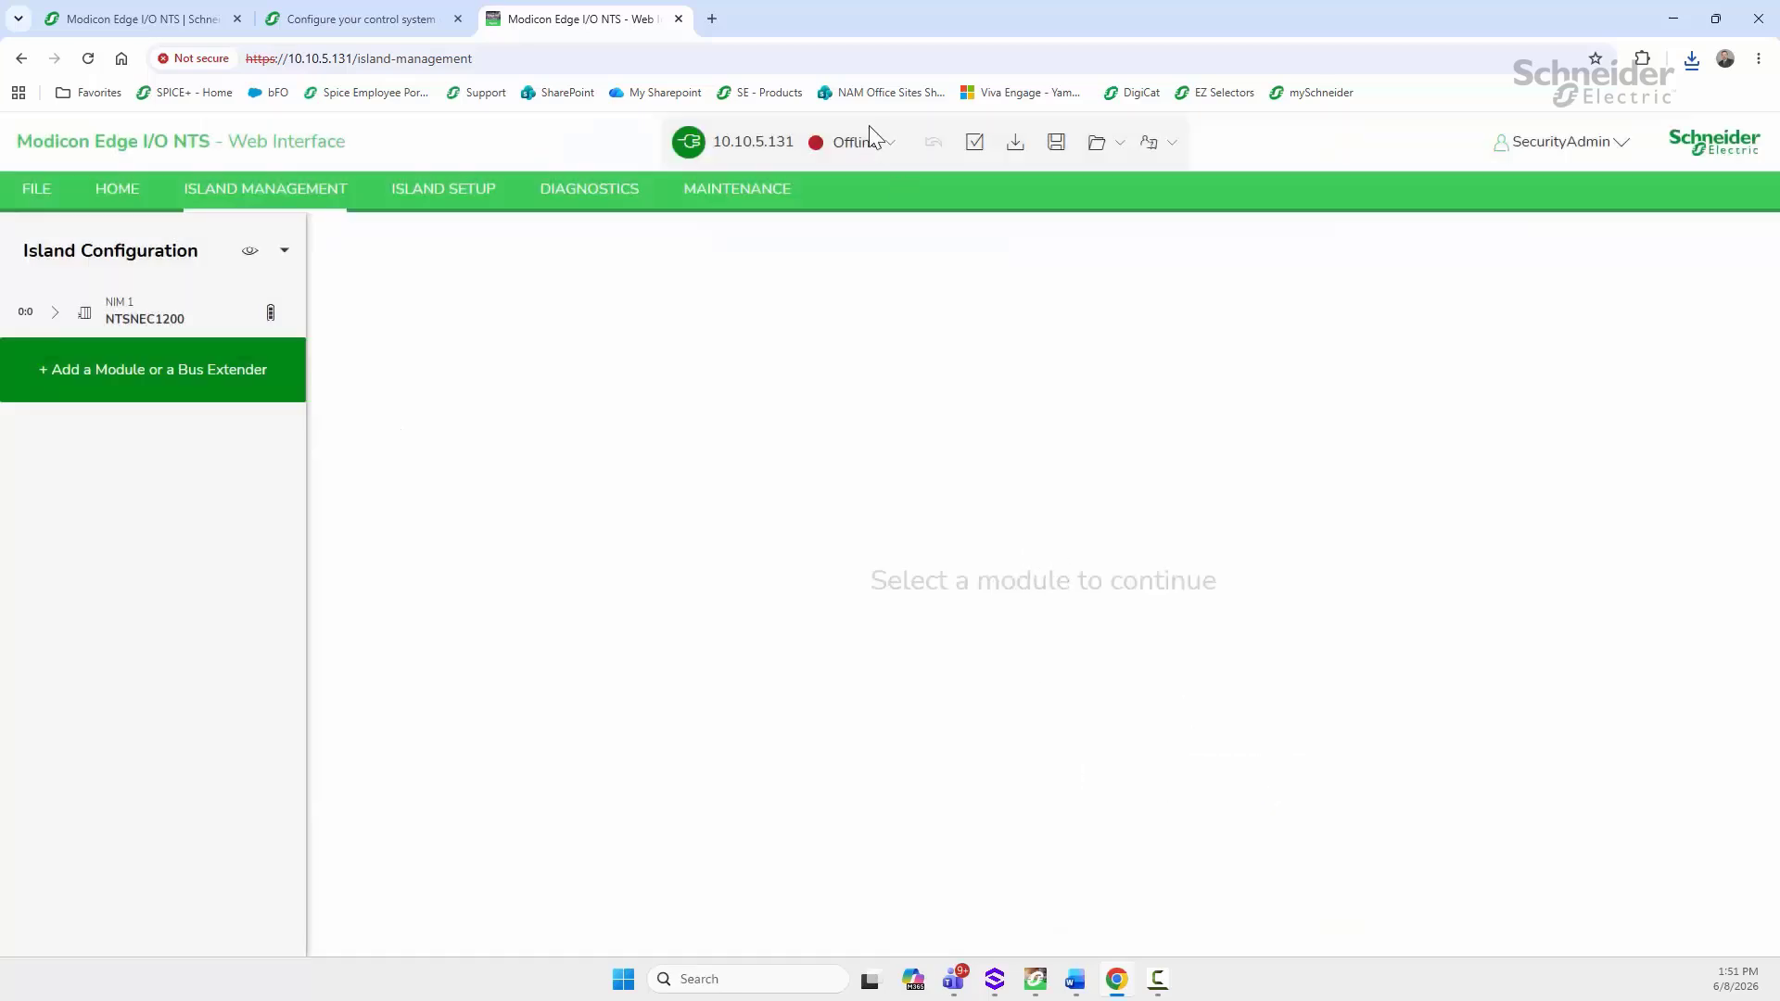
Step: Take the island online and download the EdgeIO configuration to the NIM
click(877, 154)
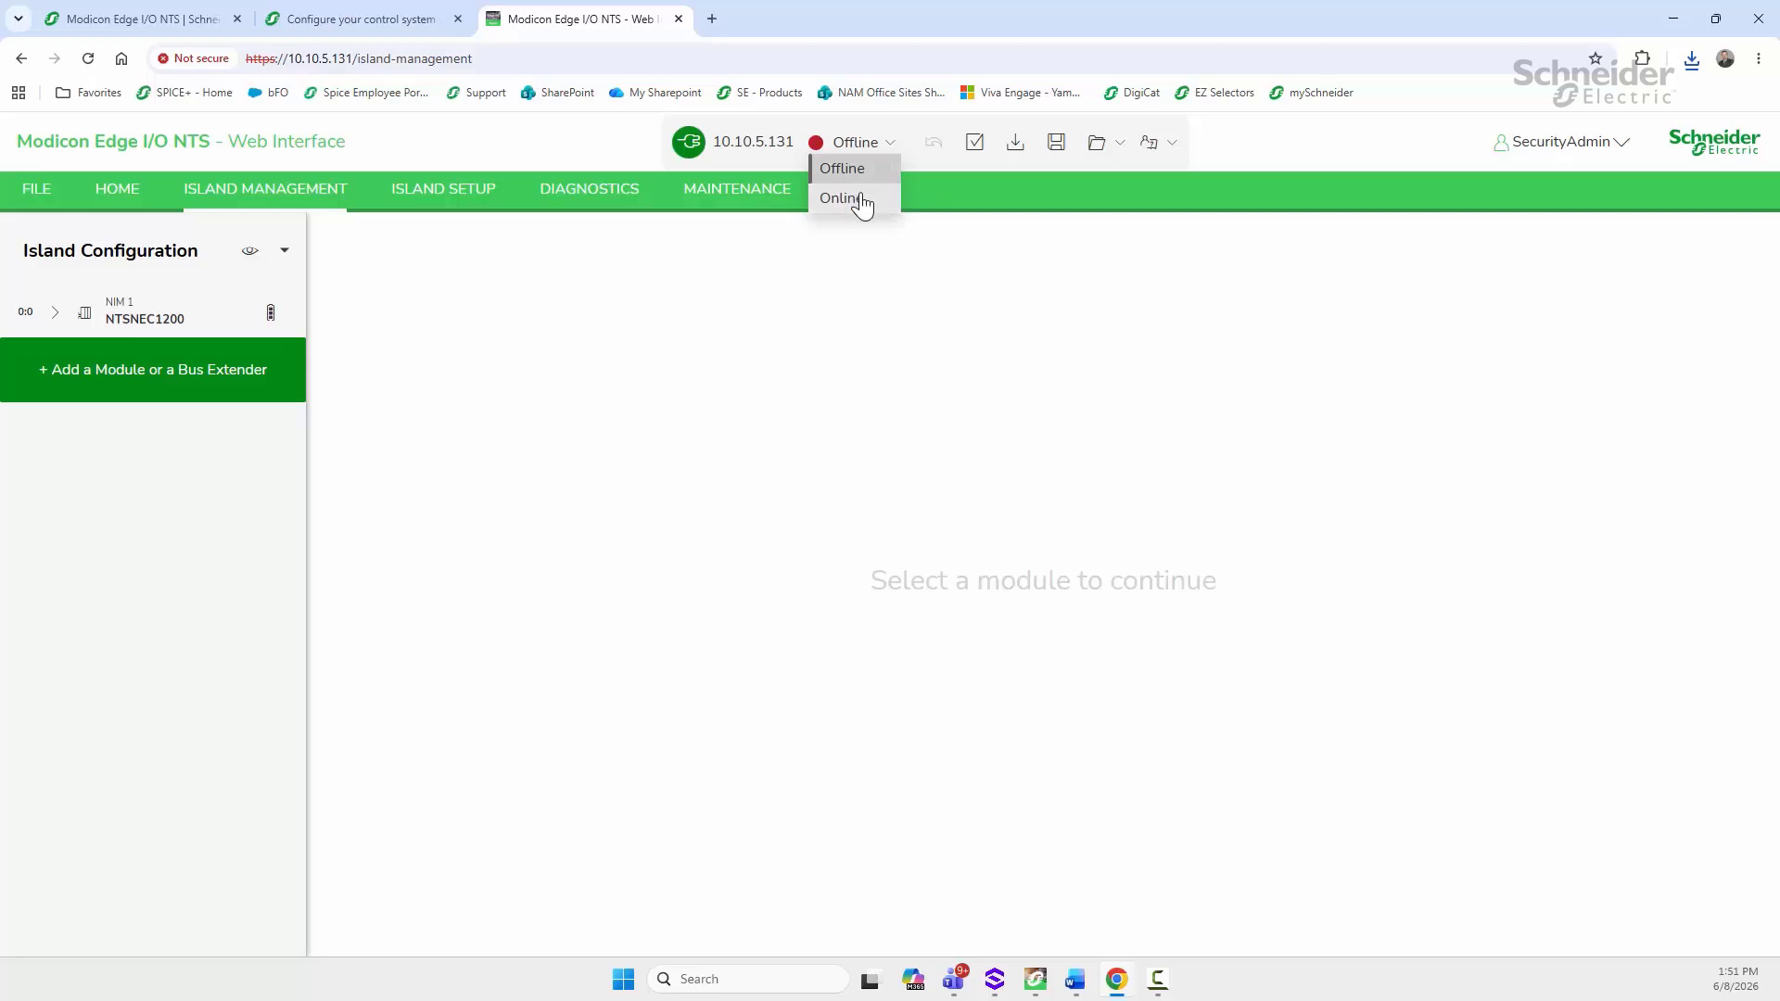
click(861, 201)
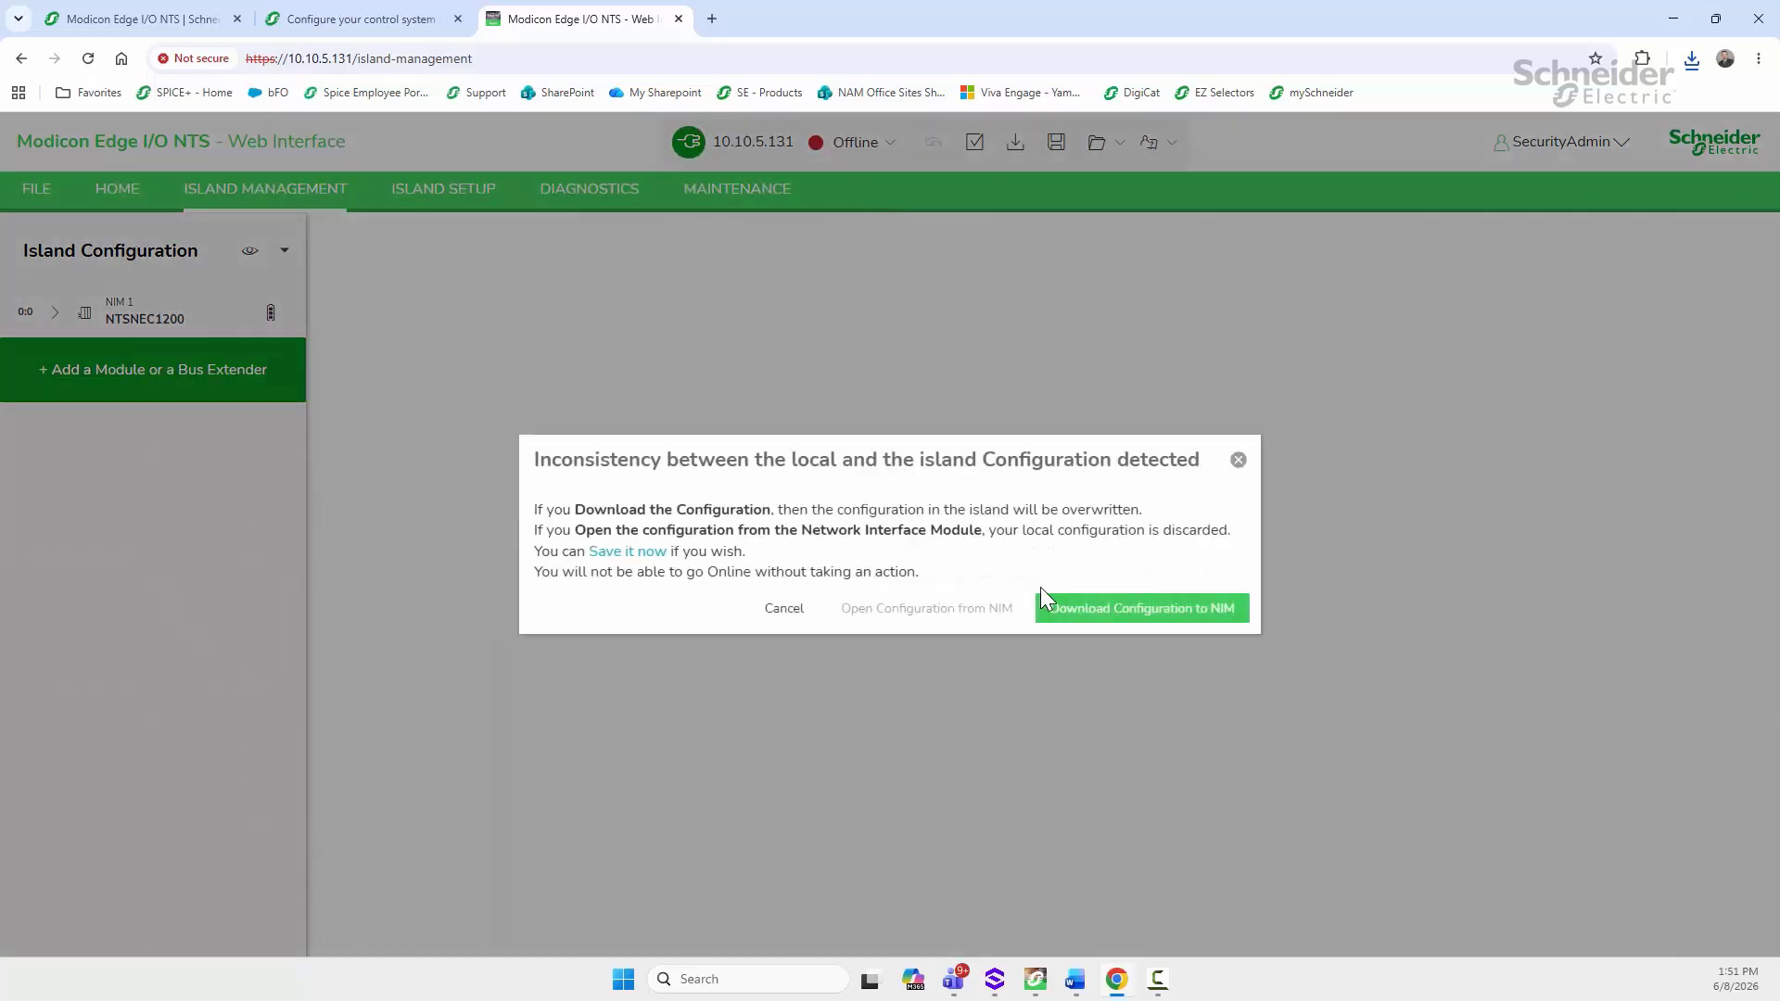
click(1122, 609)
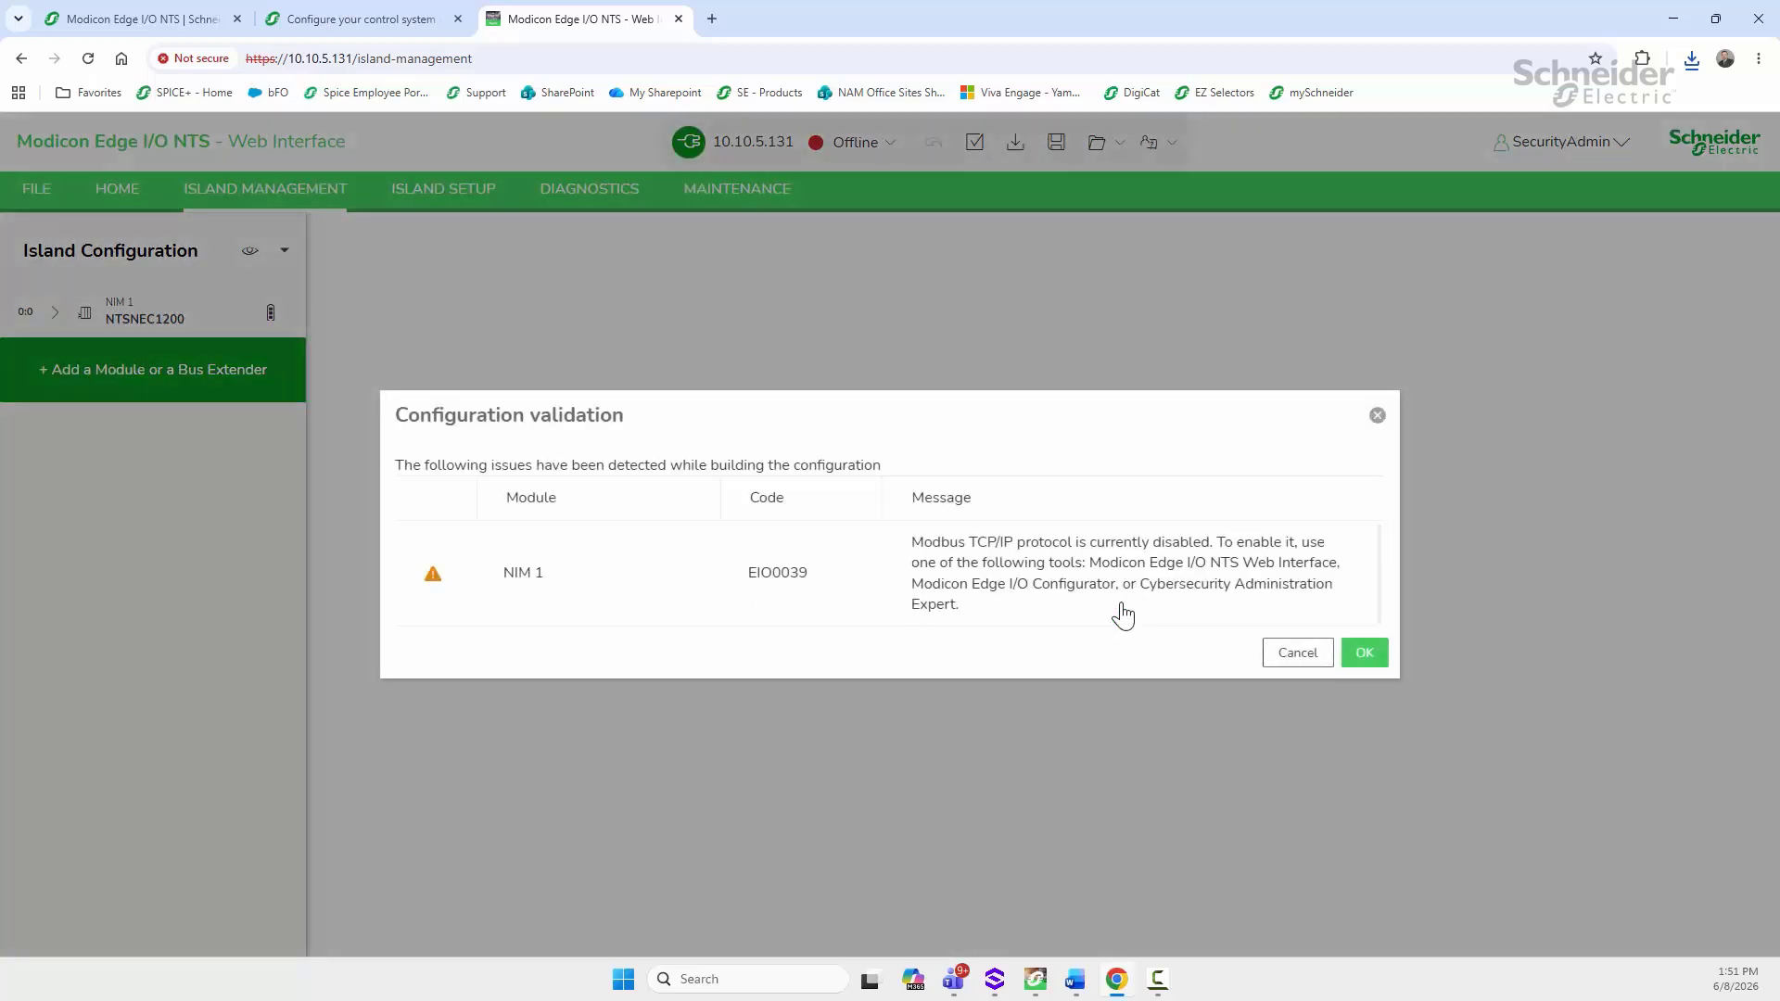
click(1348, 652)
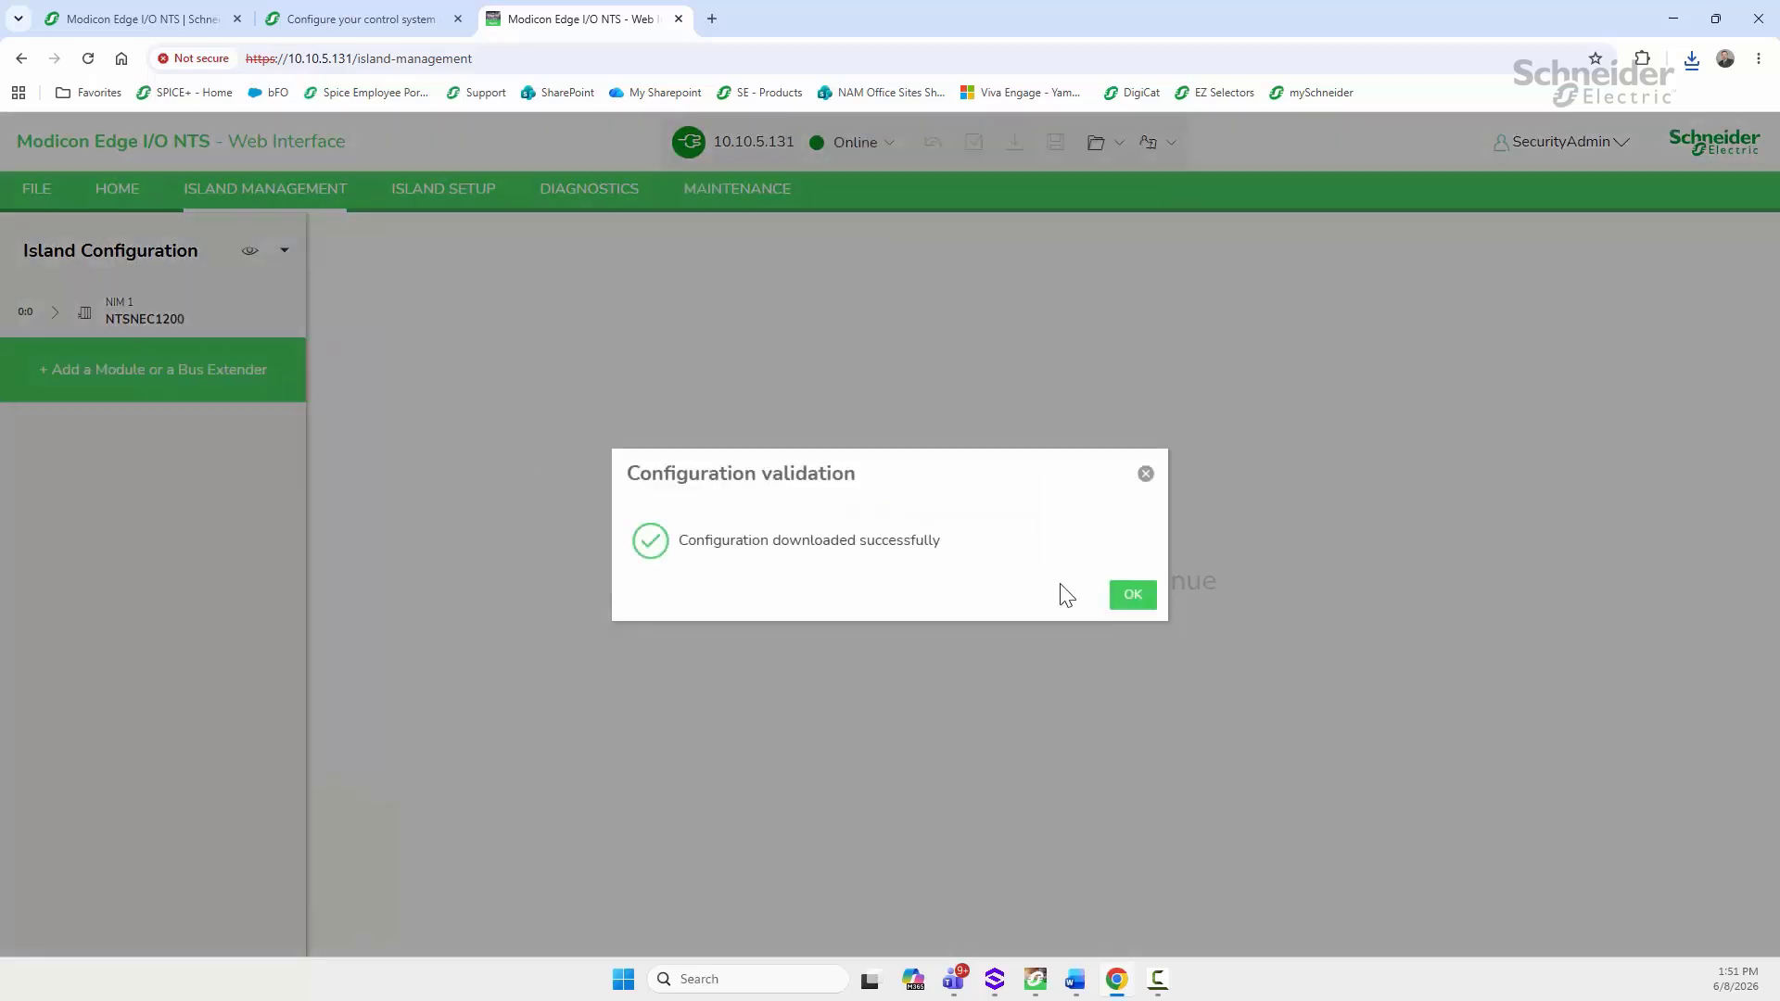
click(1132, 594)
Step: Review NIM 1's modules (NTSPFB1002H, NTSDDI1602X, NTSDDO0802, NTSAMI0400, NTSAMO0400) and its online help
click(51, 318)
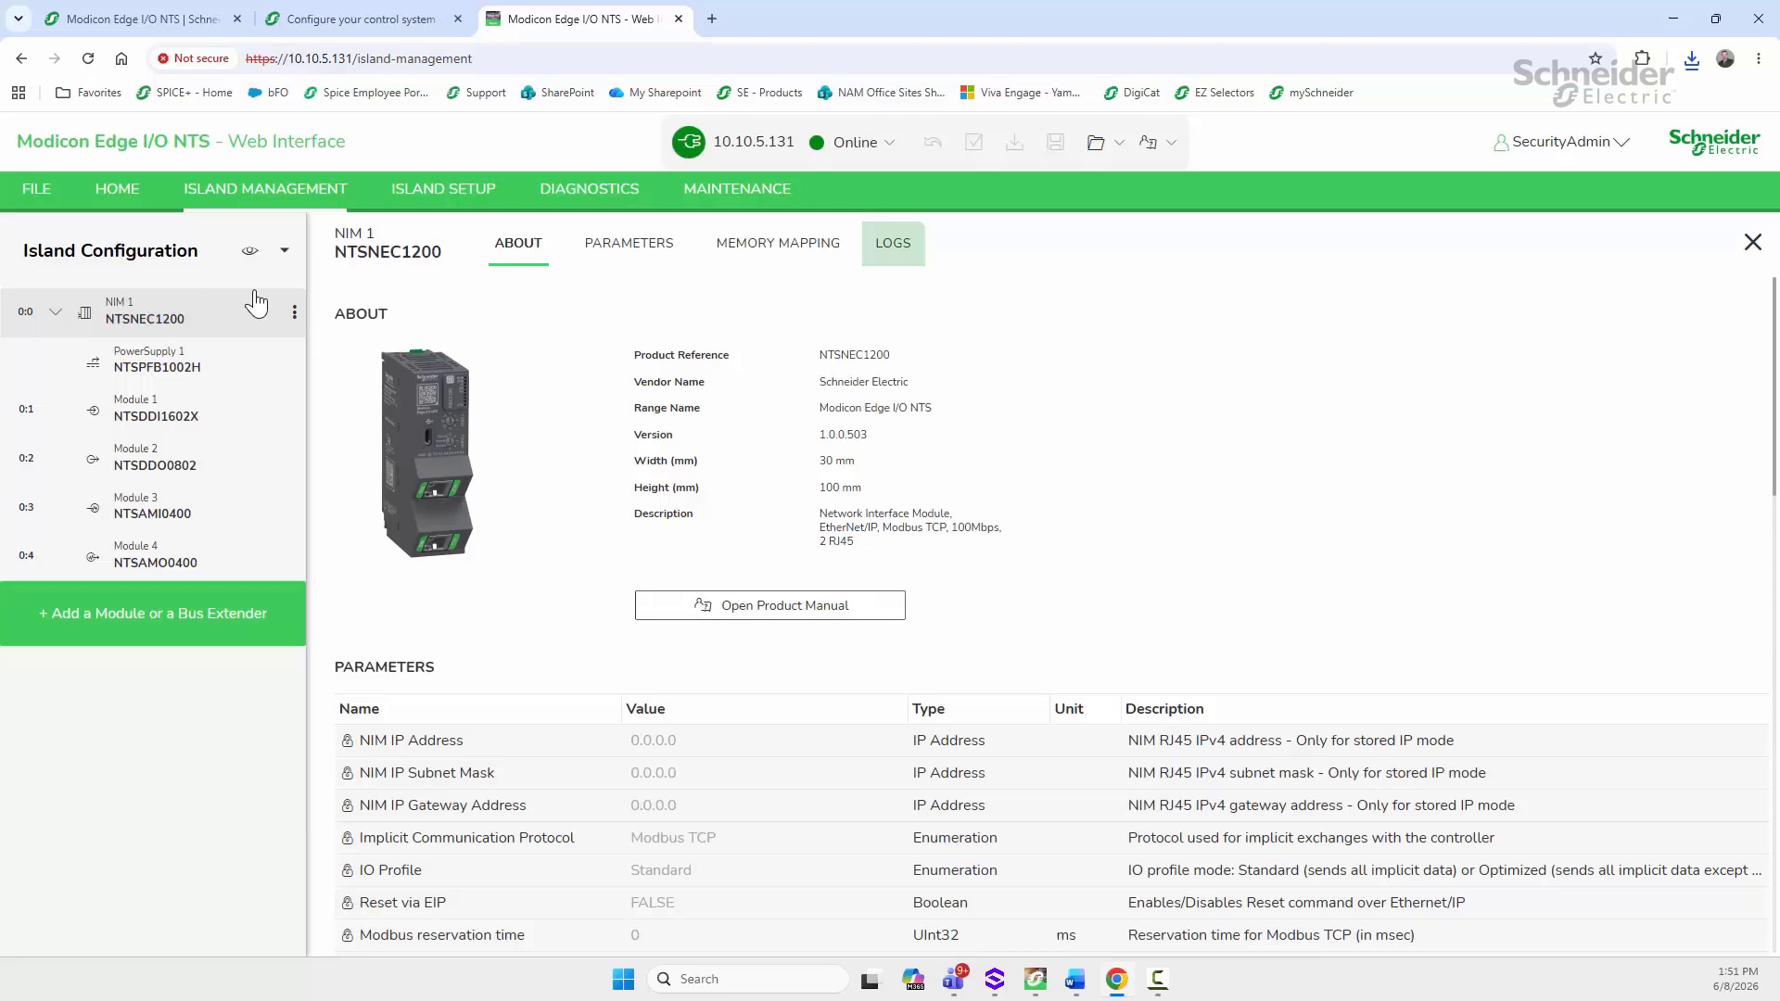
scroll(787, 509, down, 2)
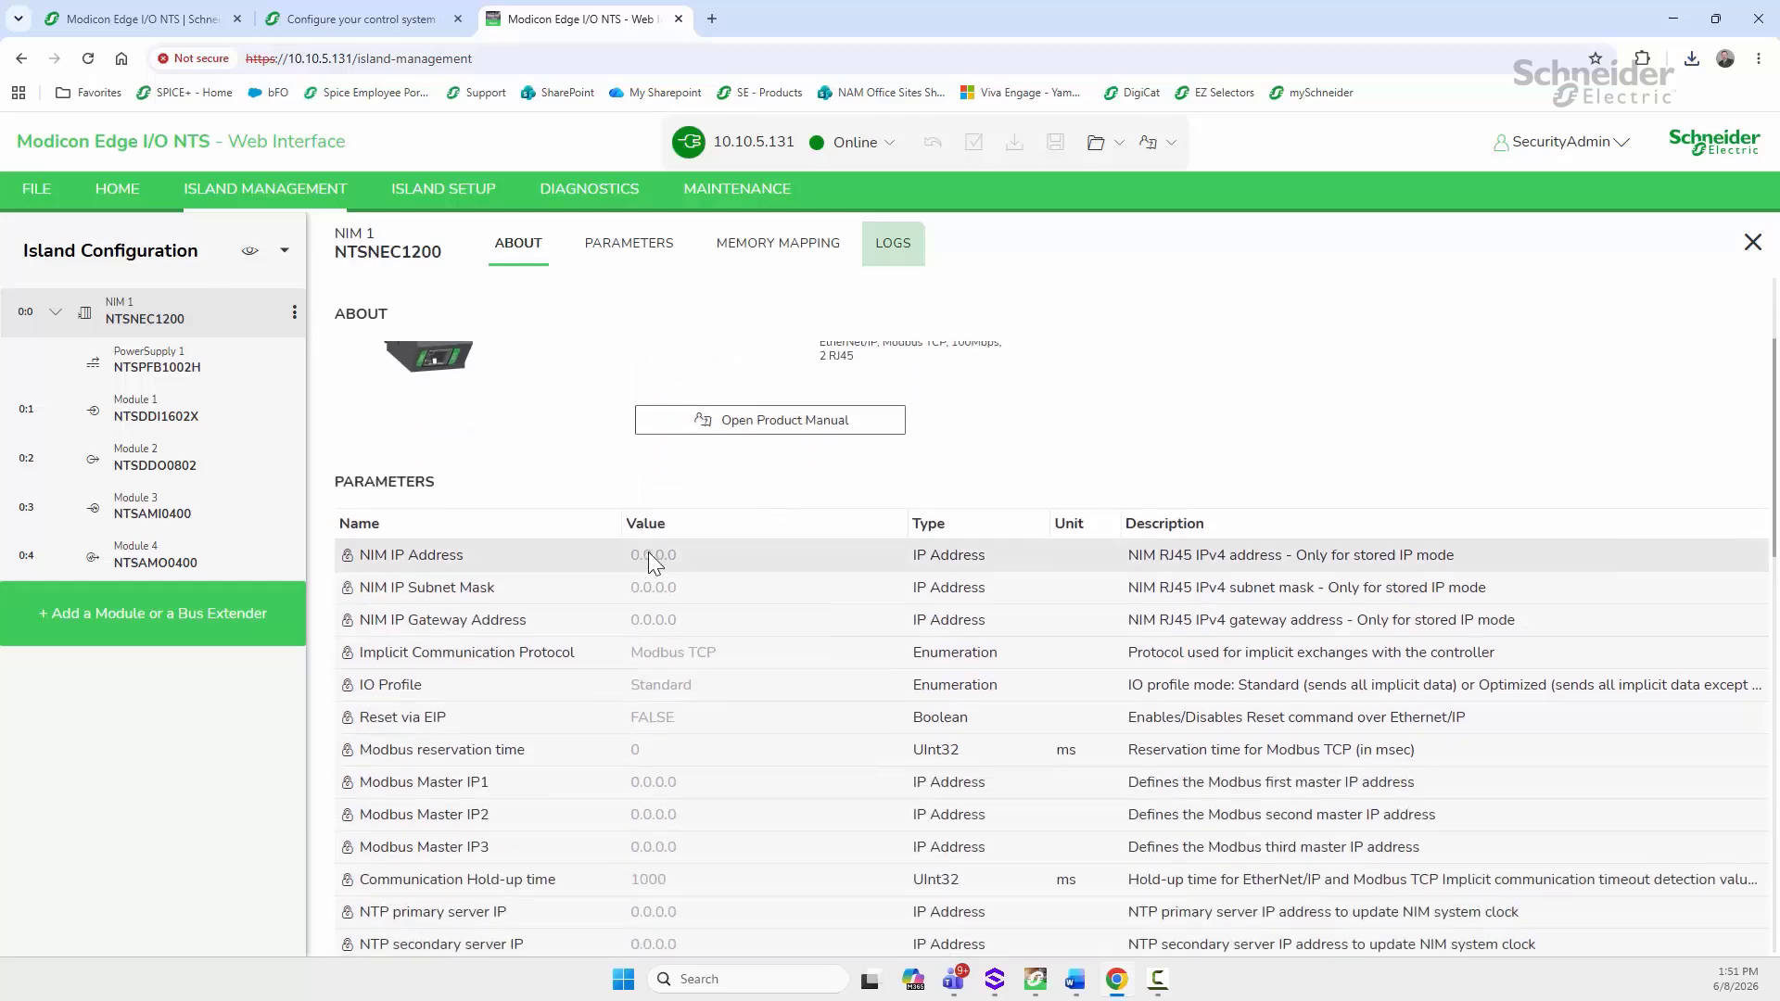
scroll(648, 553, up, 2)
click(655, 608)
click(820, 733)
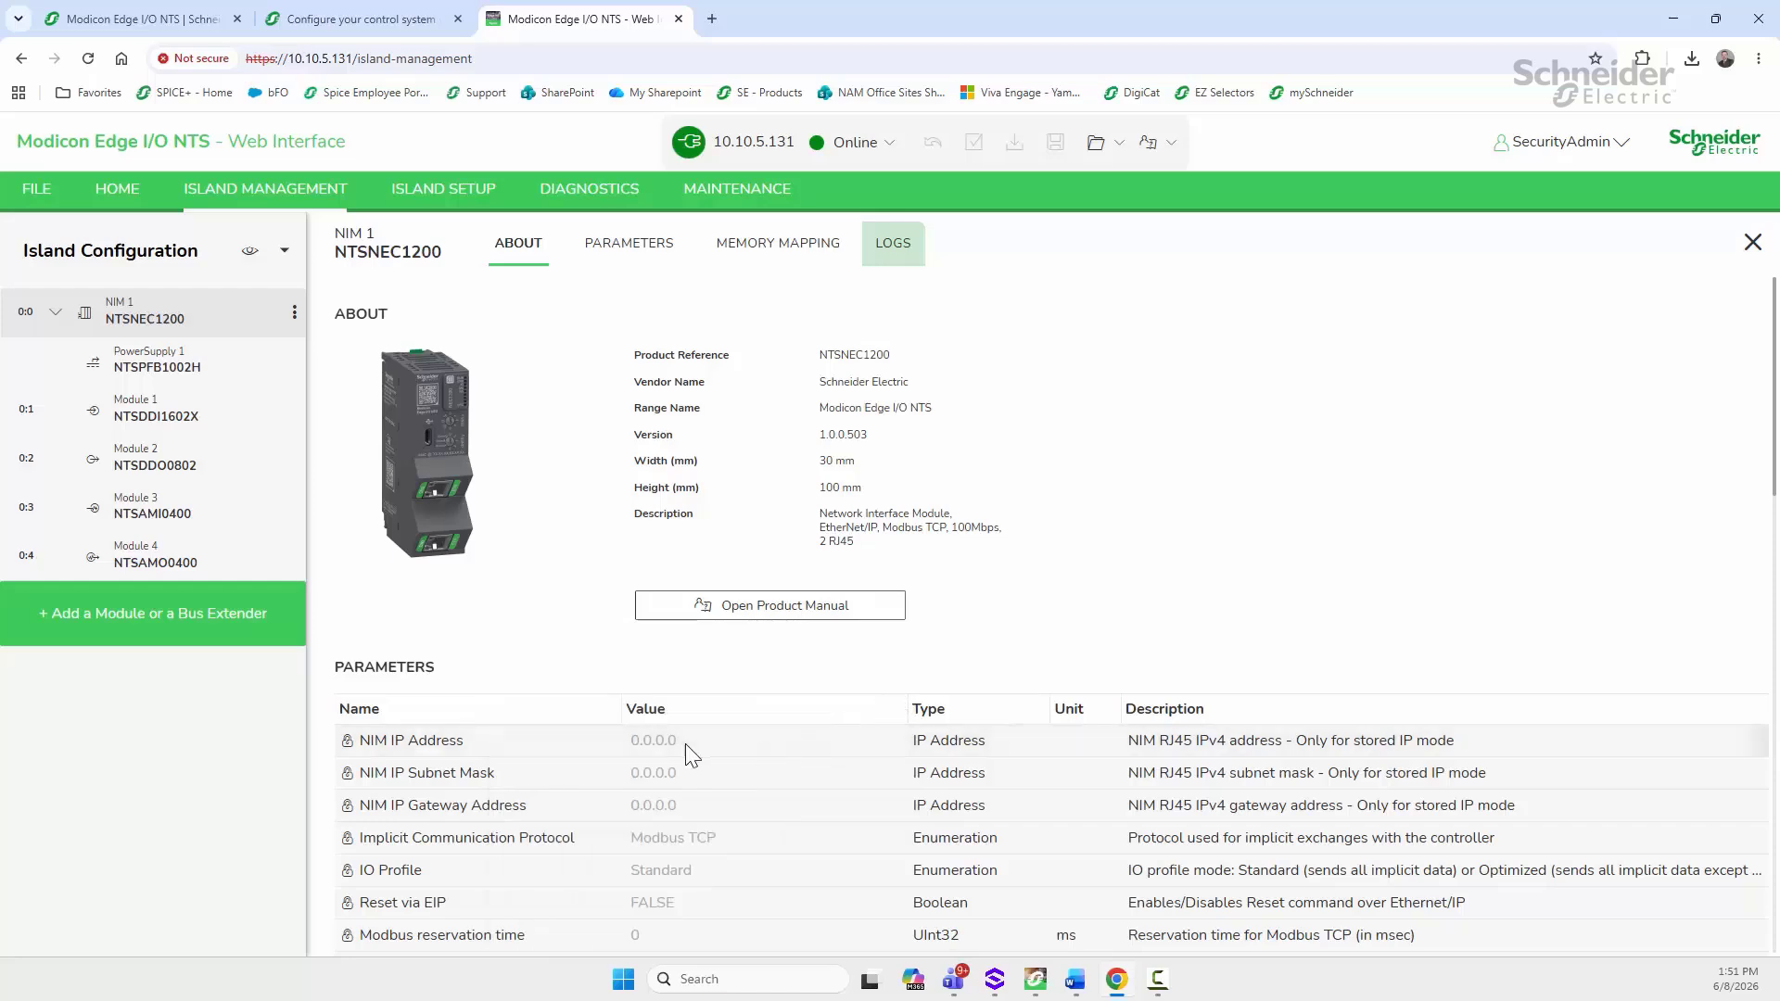
click(885, 148)
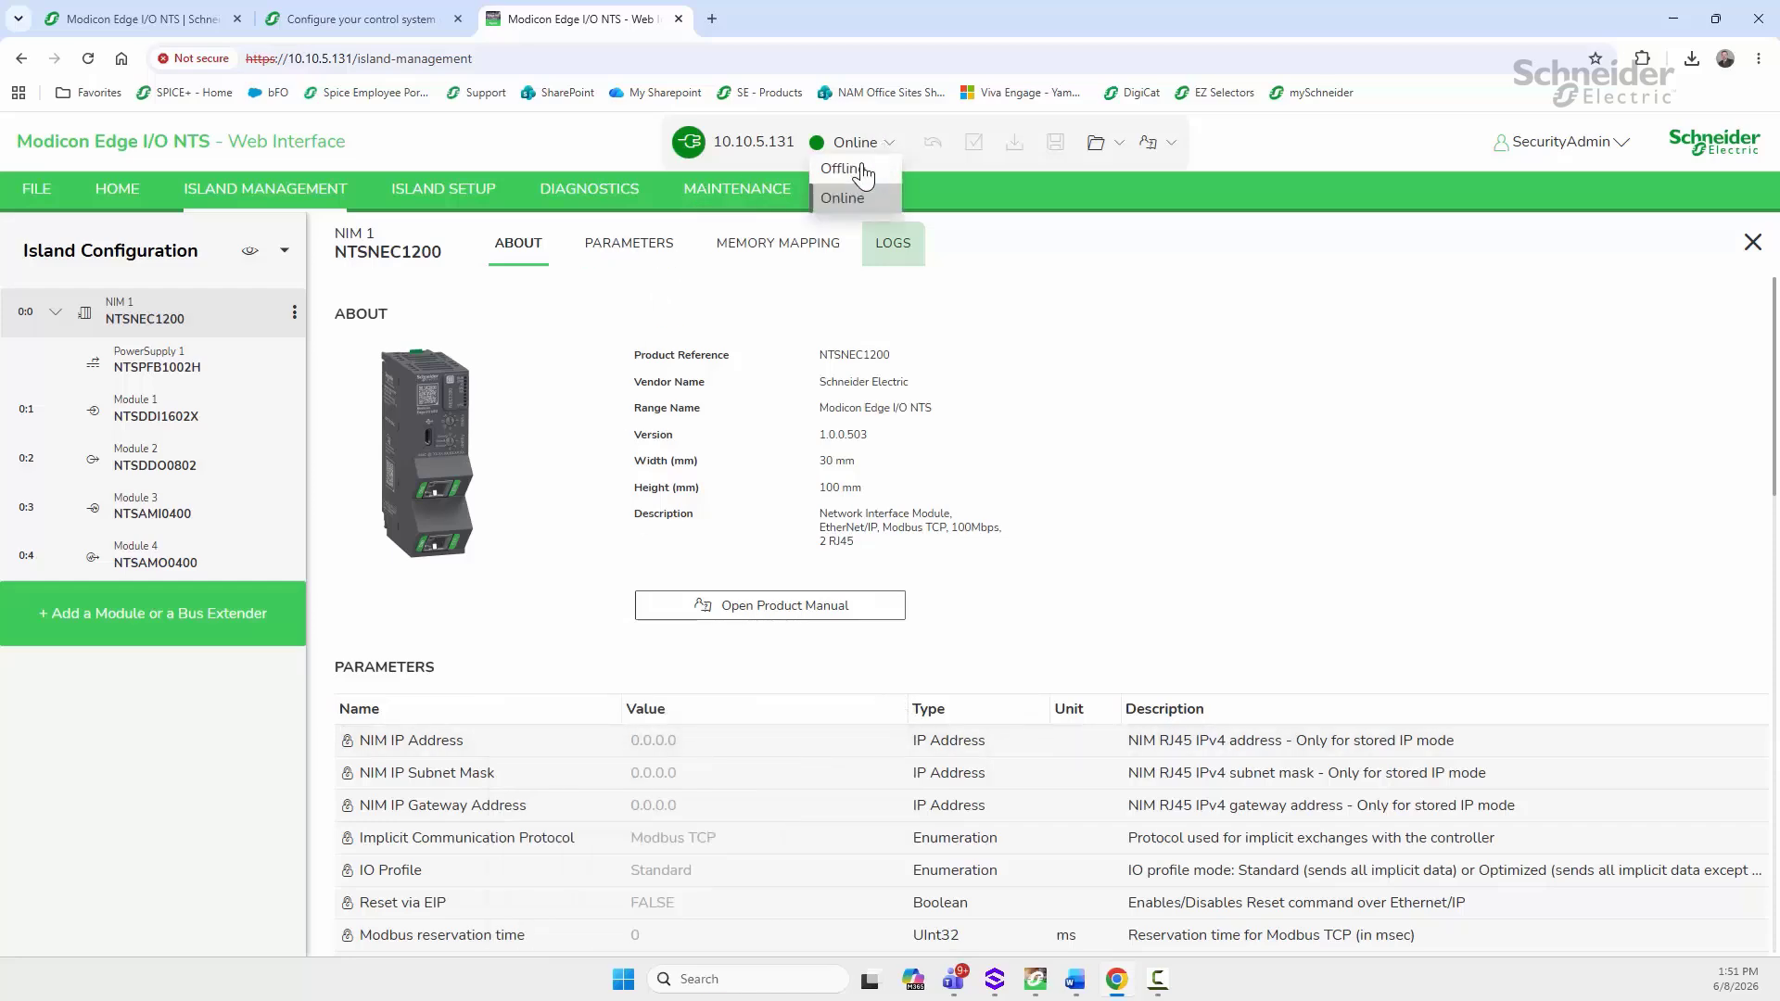
Step: Working offline, set the NIM IP to 192.168.10.20 and subnet mask to 255.255.255.0
click(857, 173)
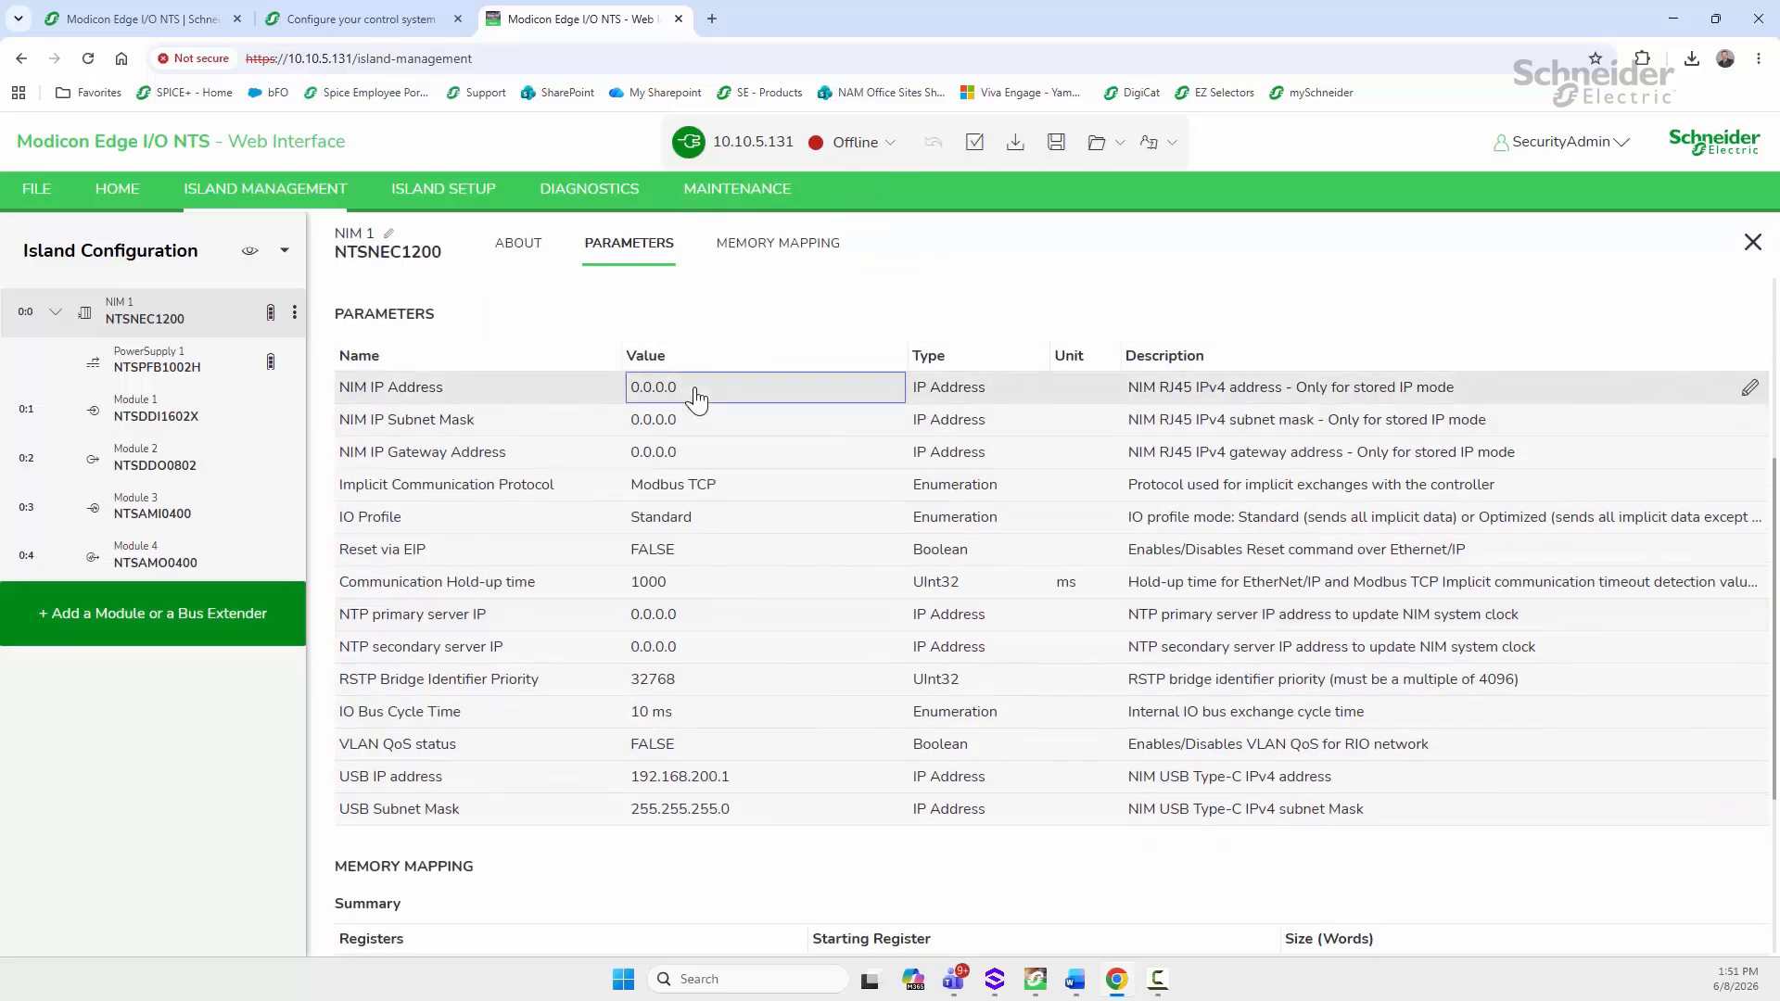
click(696, 393)
text(19)
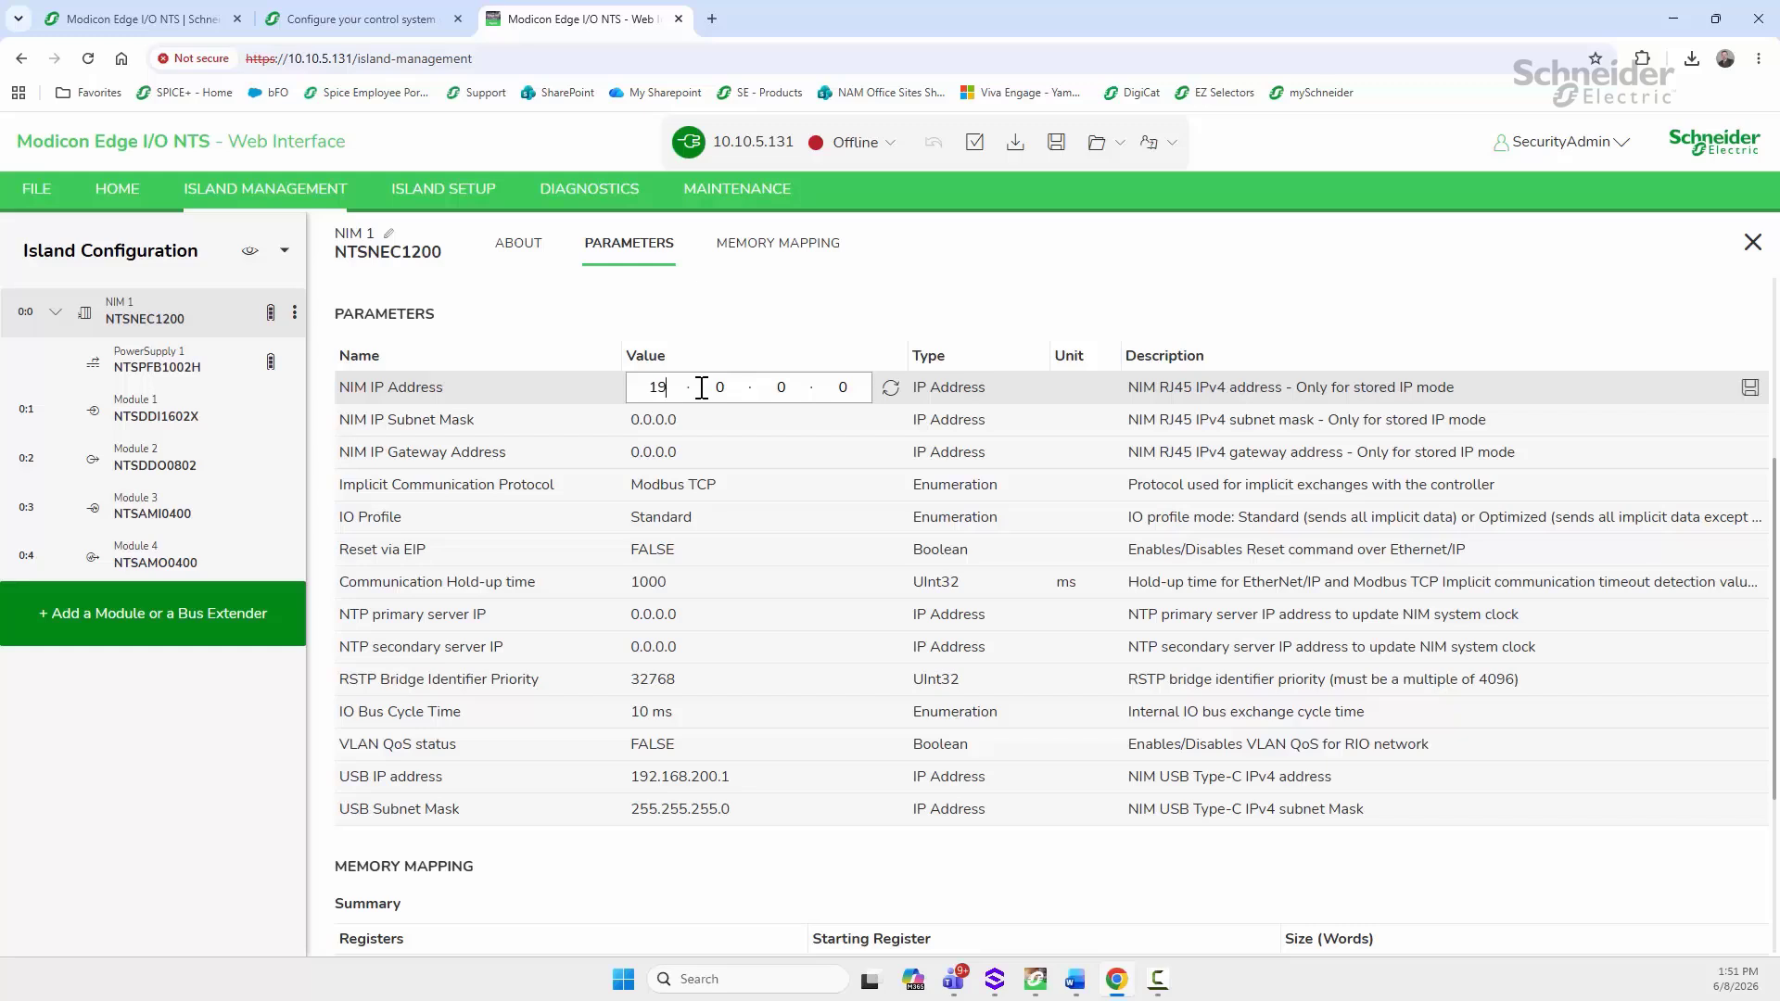
text(2.168)
key(BackSpace)
text(20)
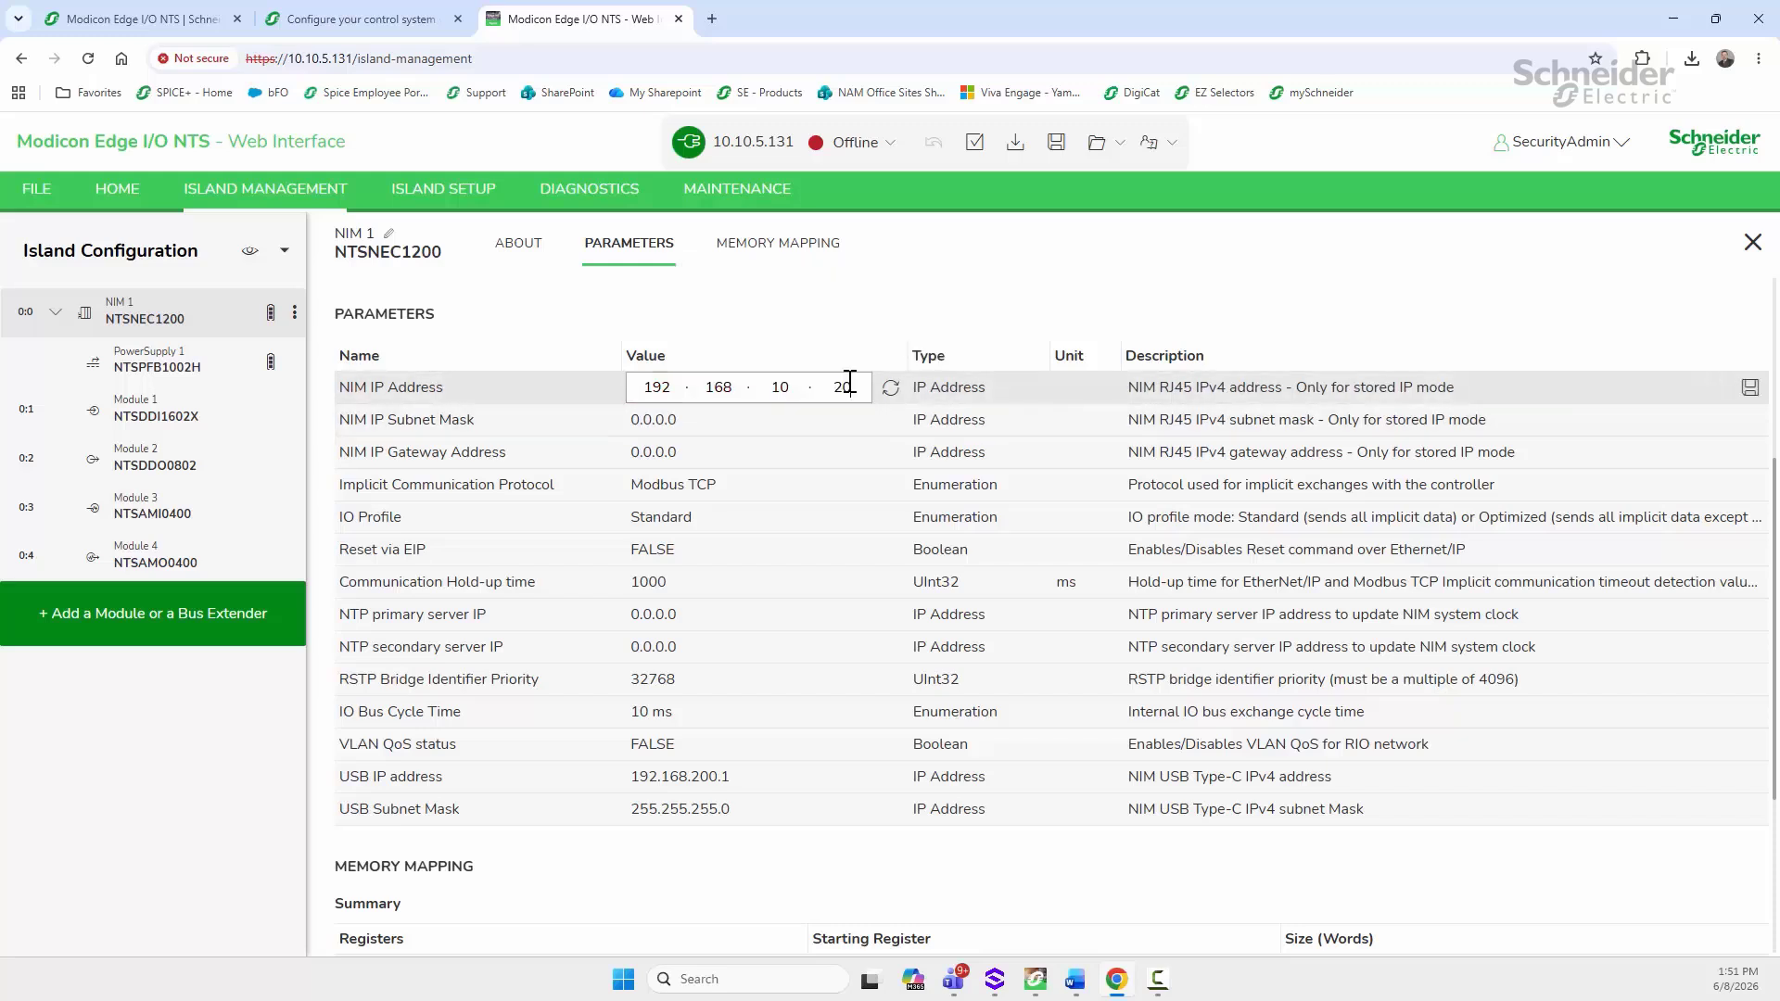
click(681, 431)
click(686, 431)
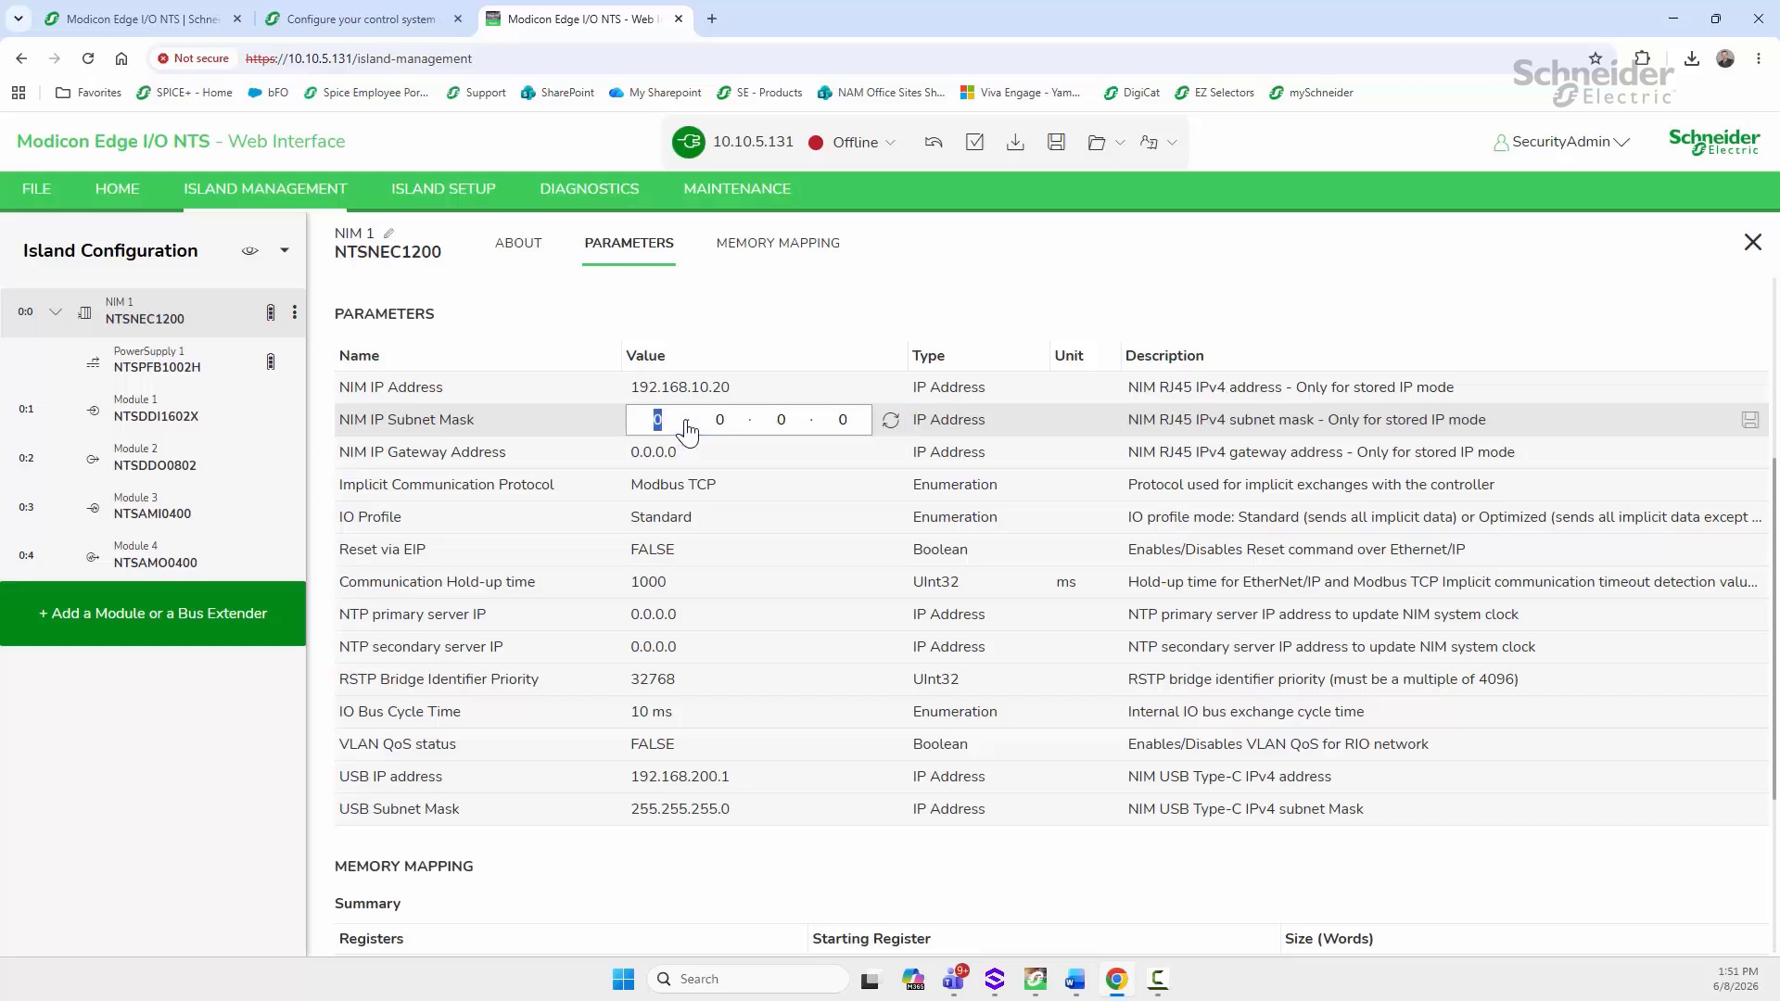
text(255255255)
click(685, 496)
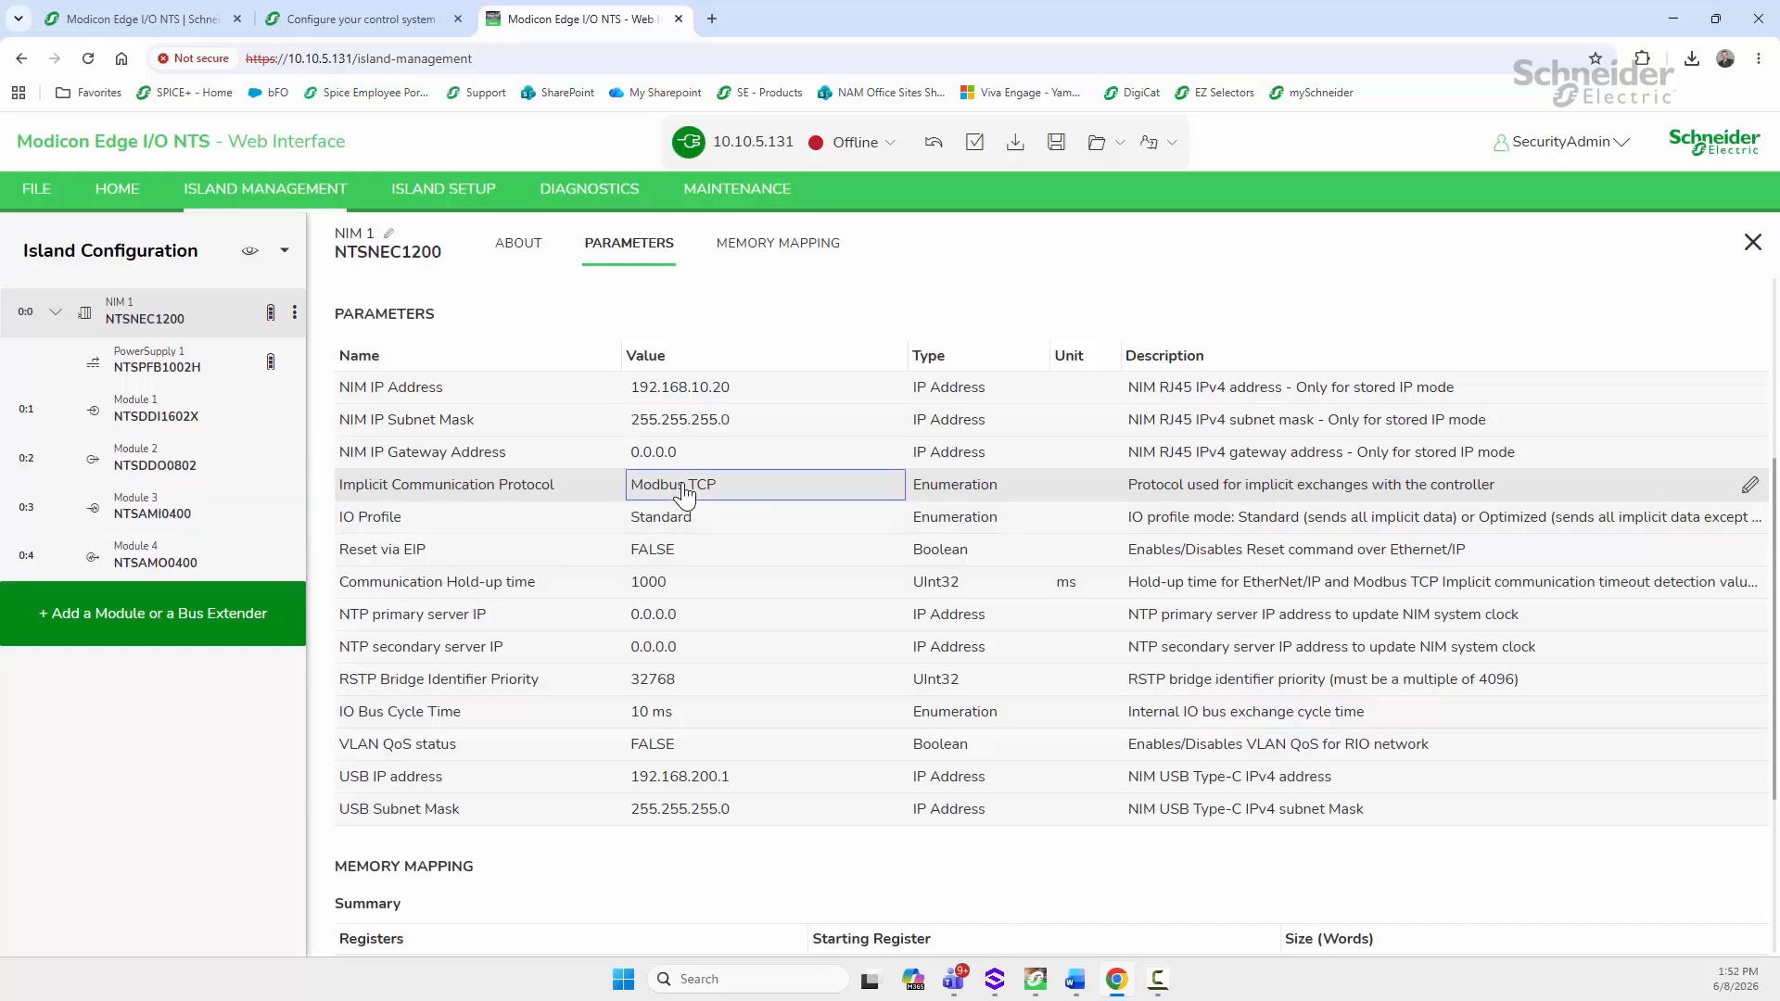
Step: Change NIM 1's implicit communication protocol from Modbus TCP to EtherNet/IP
click(705, 496)
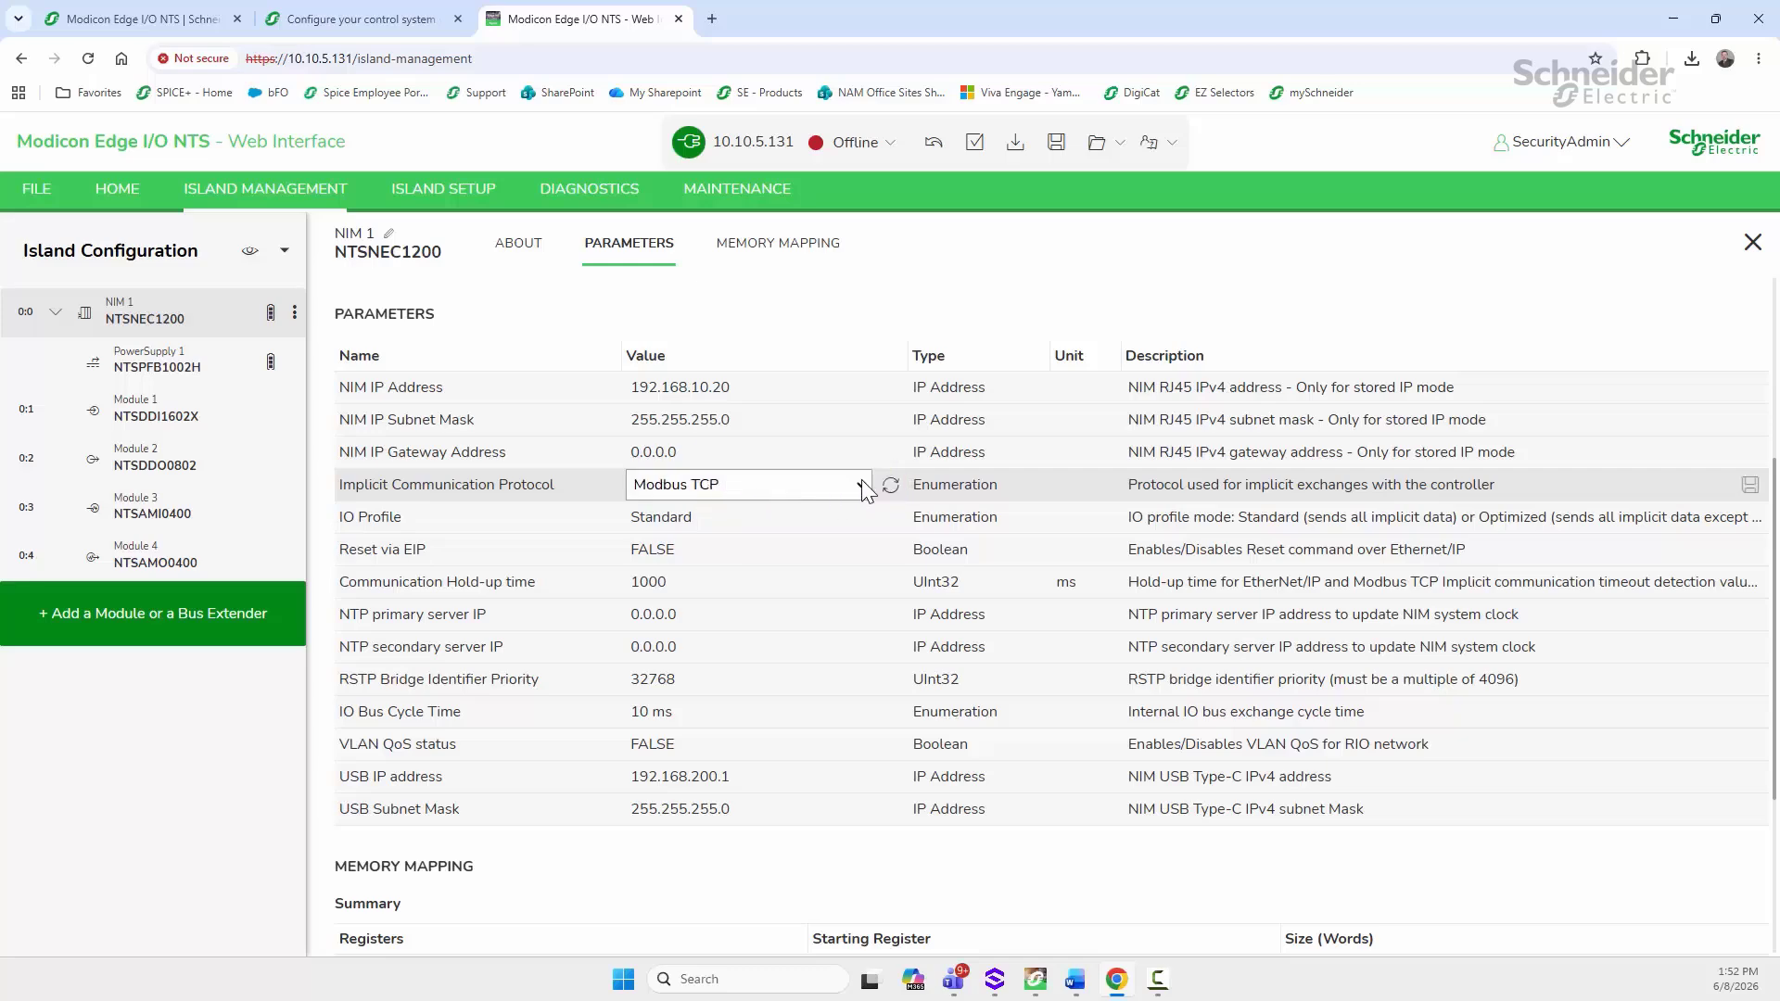
click(861, 482)
click(722, 513)
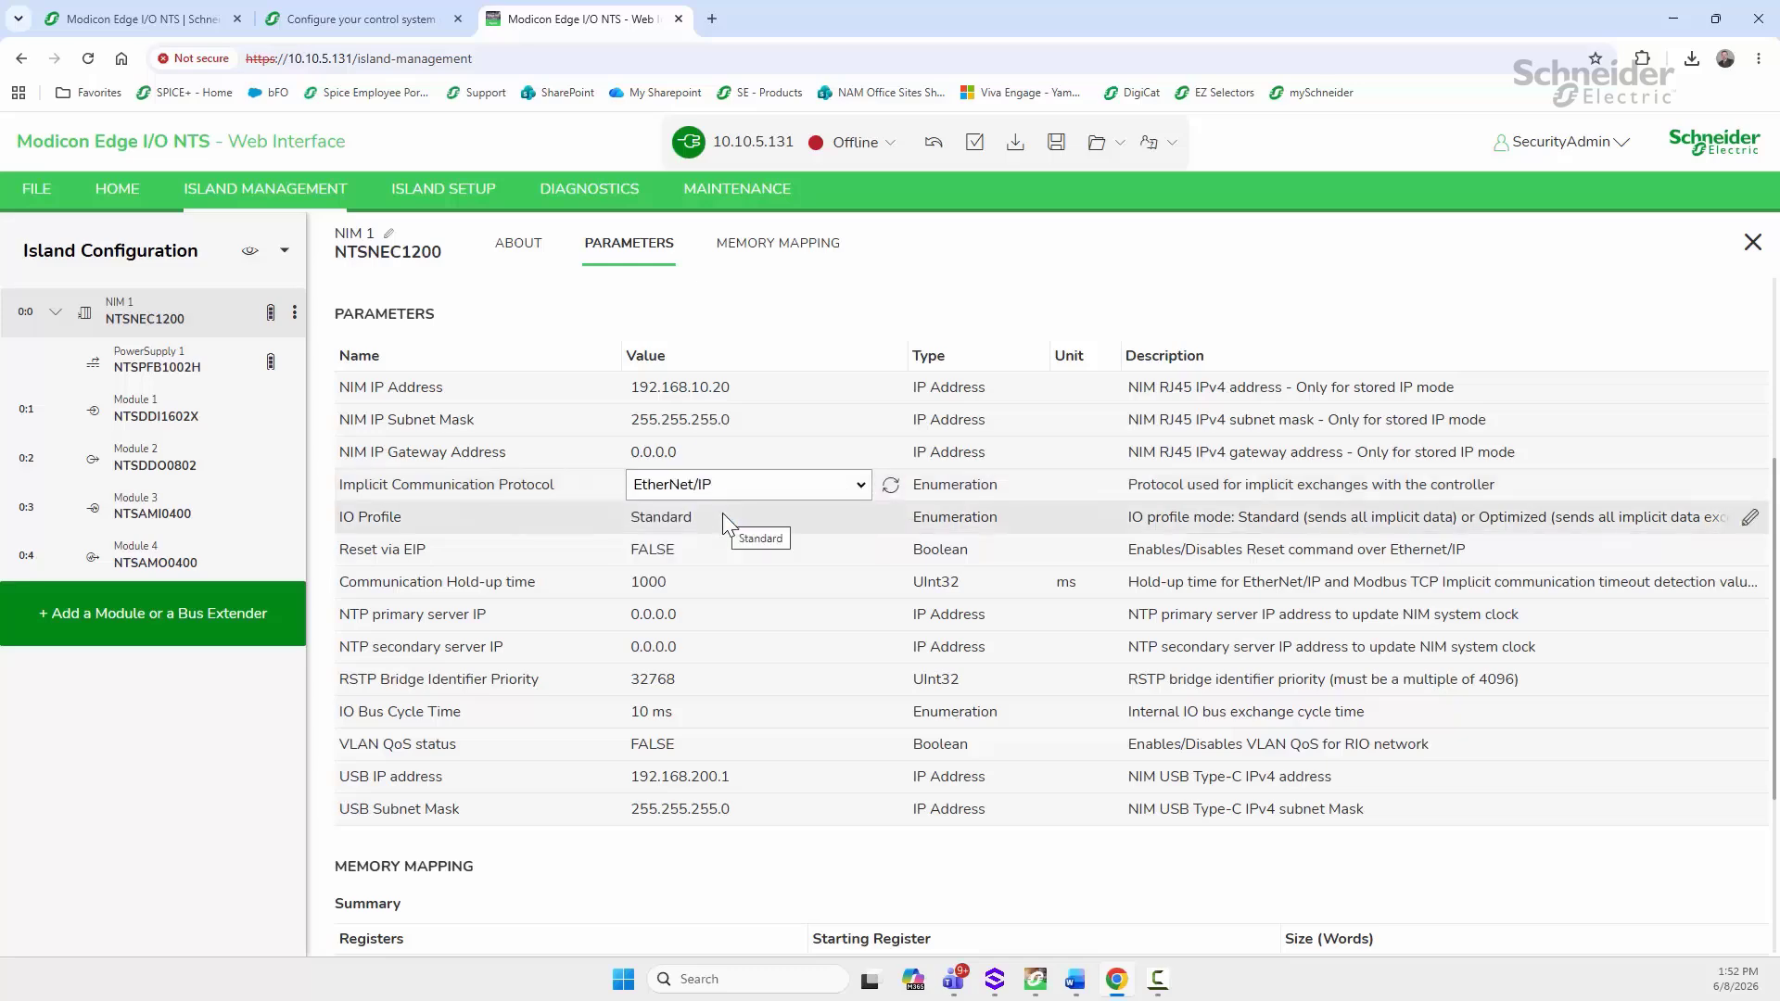
scroll(695, 449, down, 3)
scroll(693, 452, up, 6)
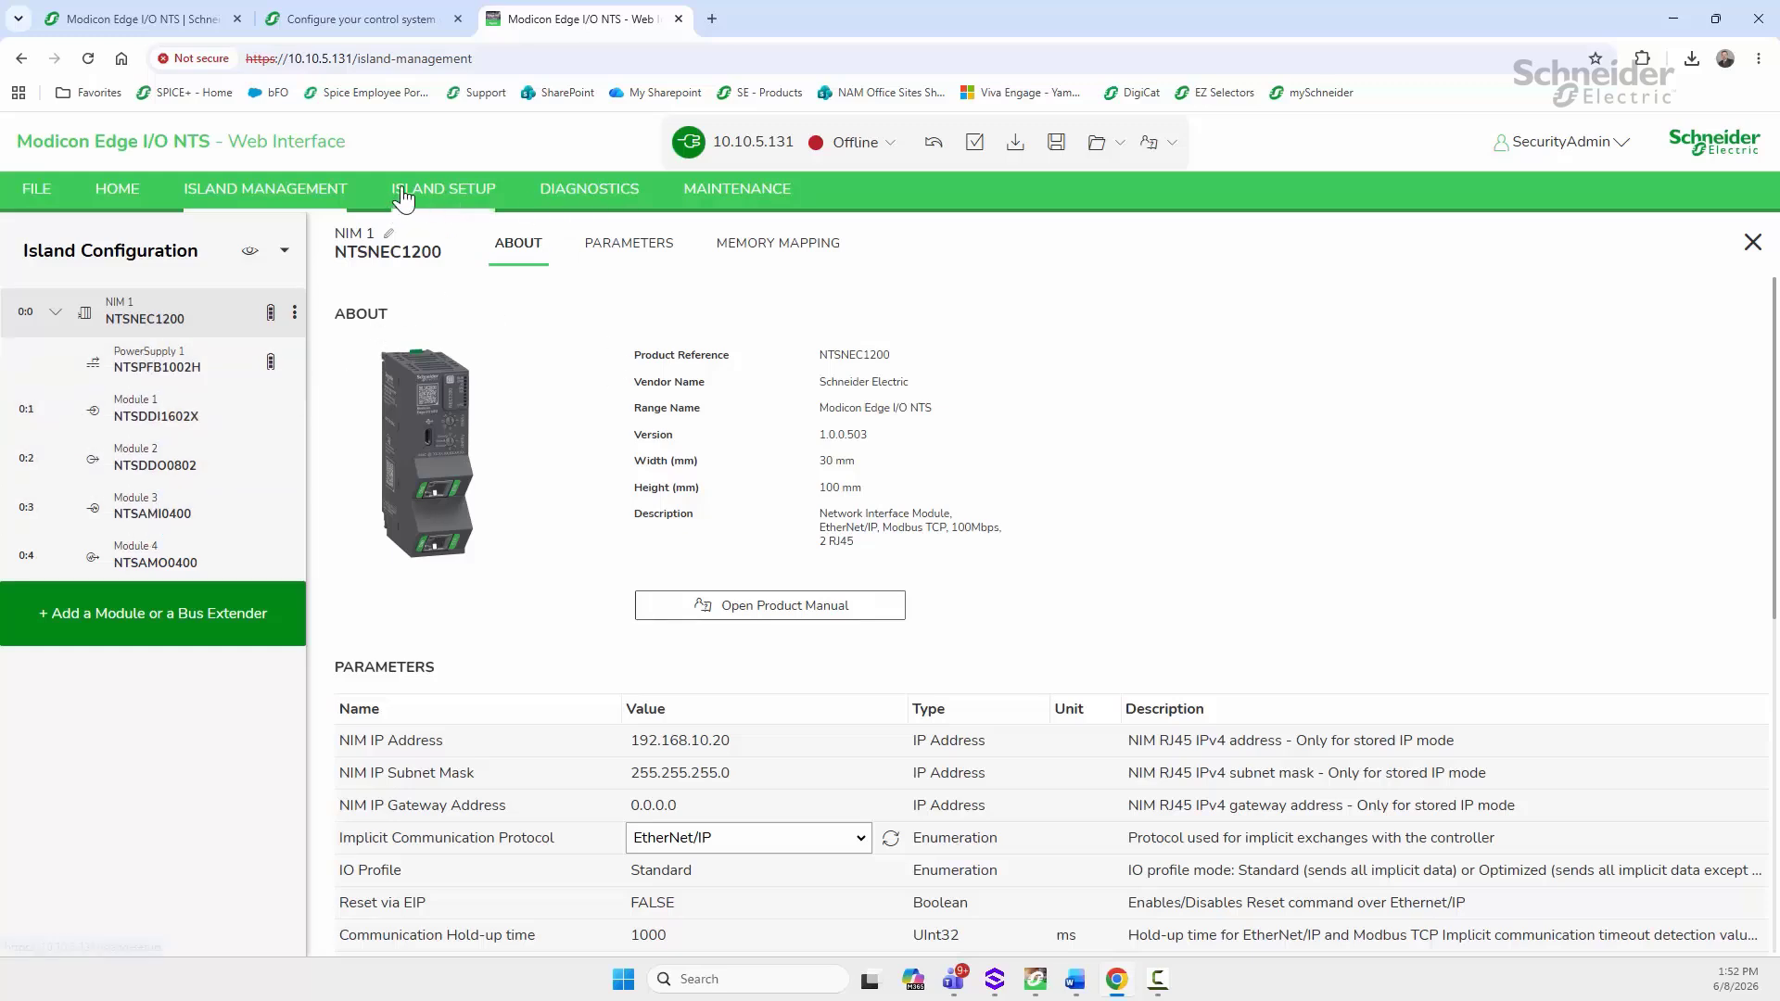
Step: Make the Network Interface settings editable and enable EtherNet/IP
click(444, 200)
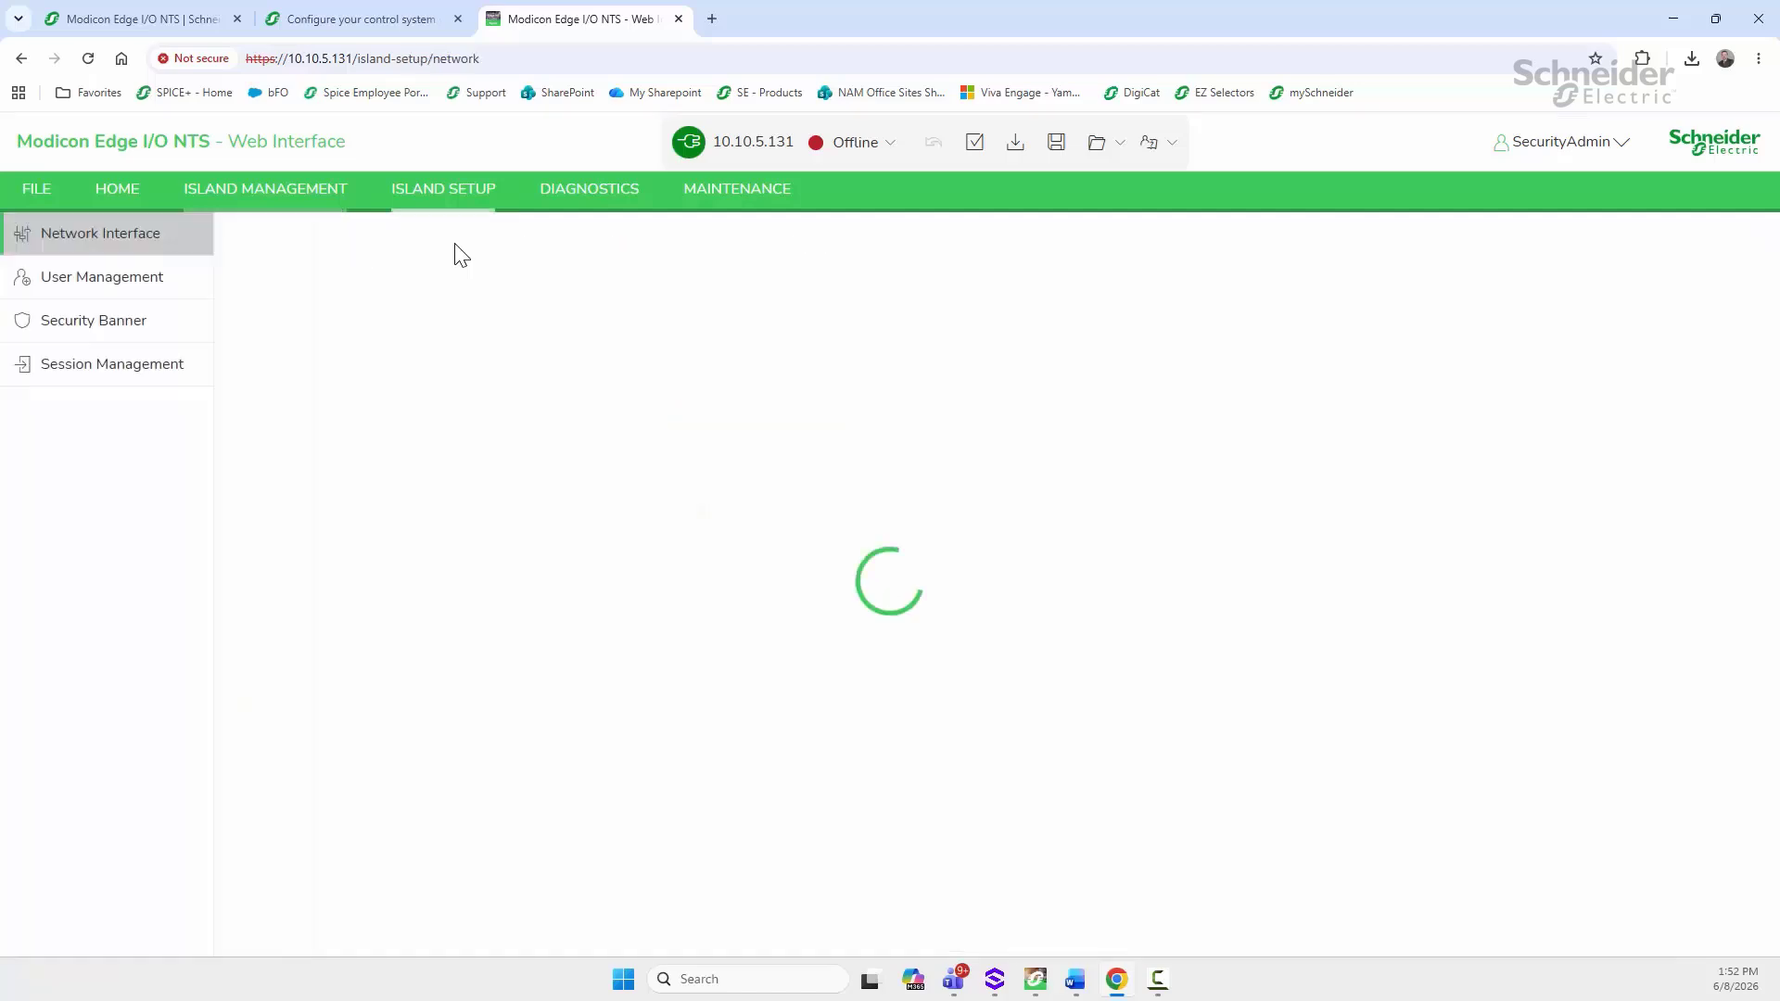
scroll(544, 454, down, 1)
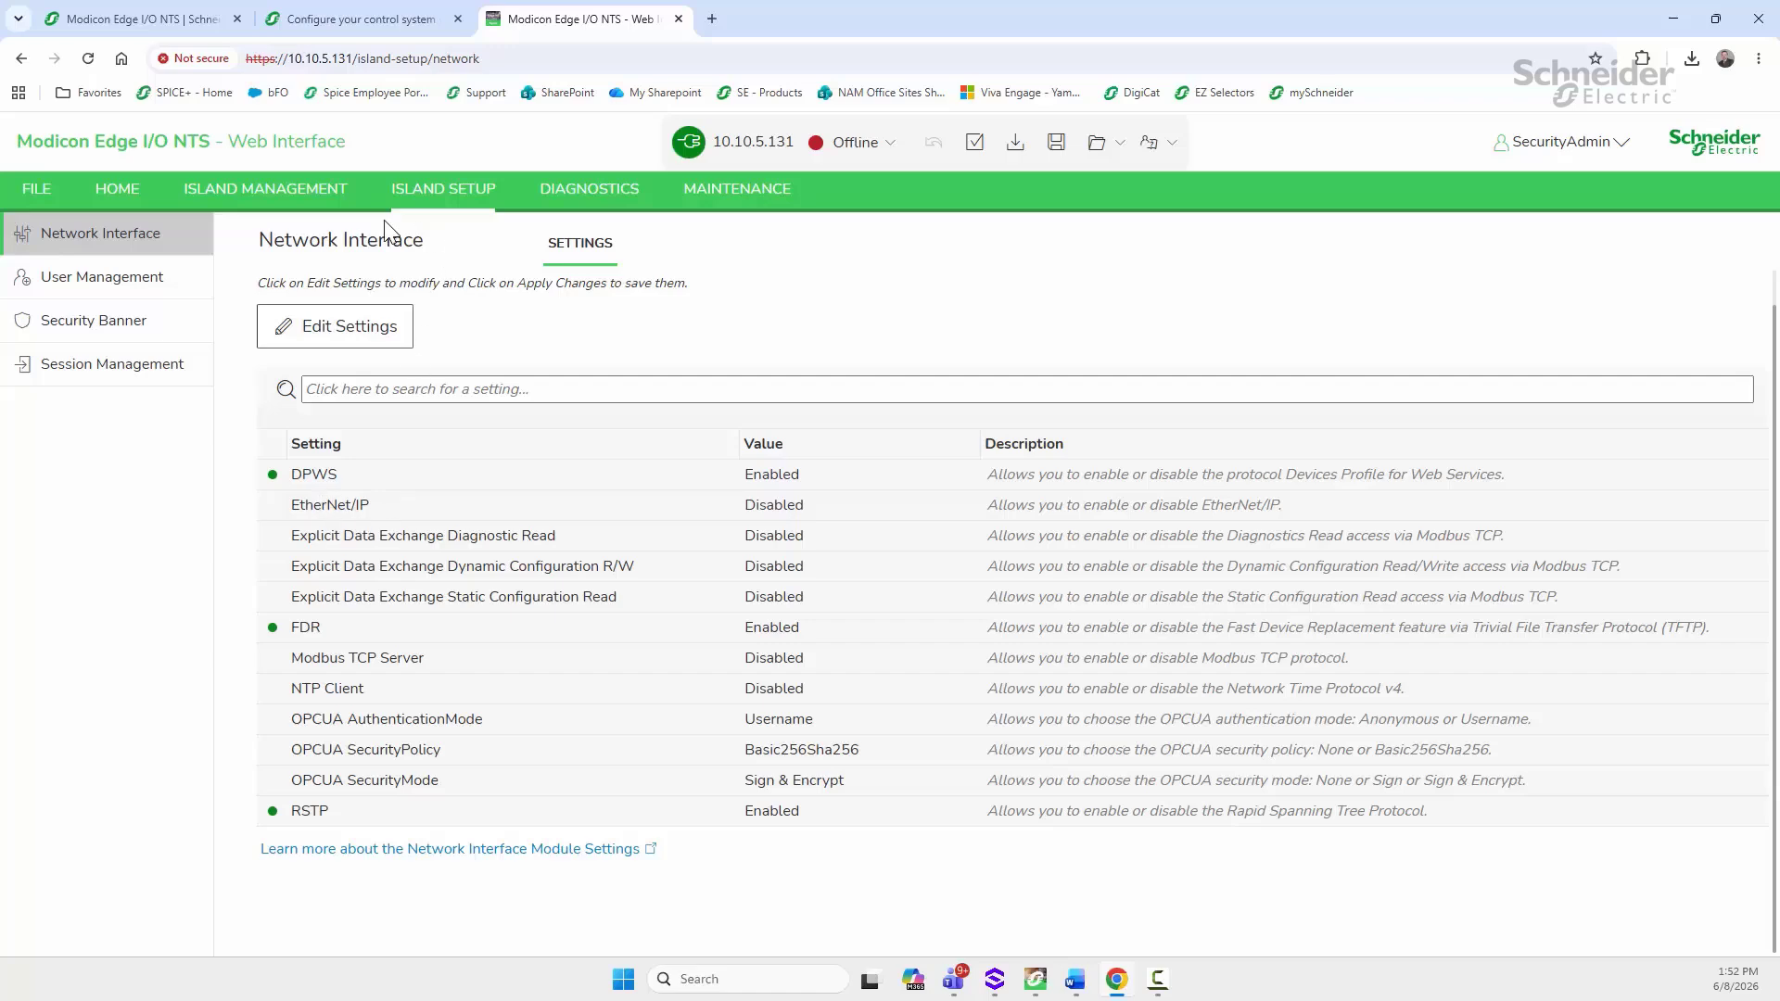
click(295, 197)
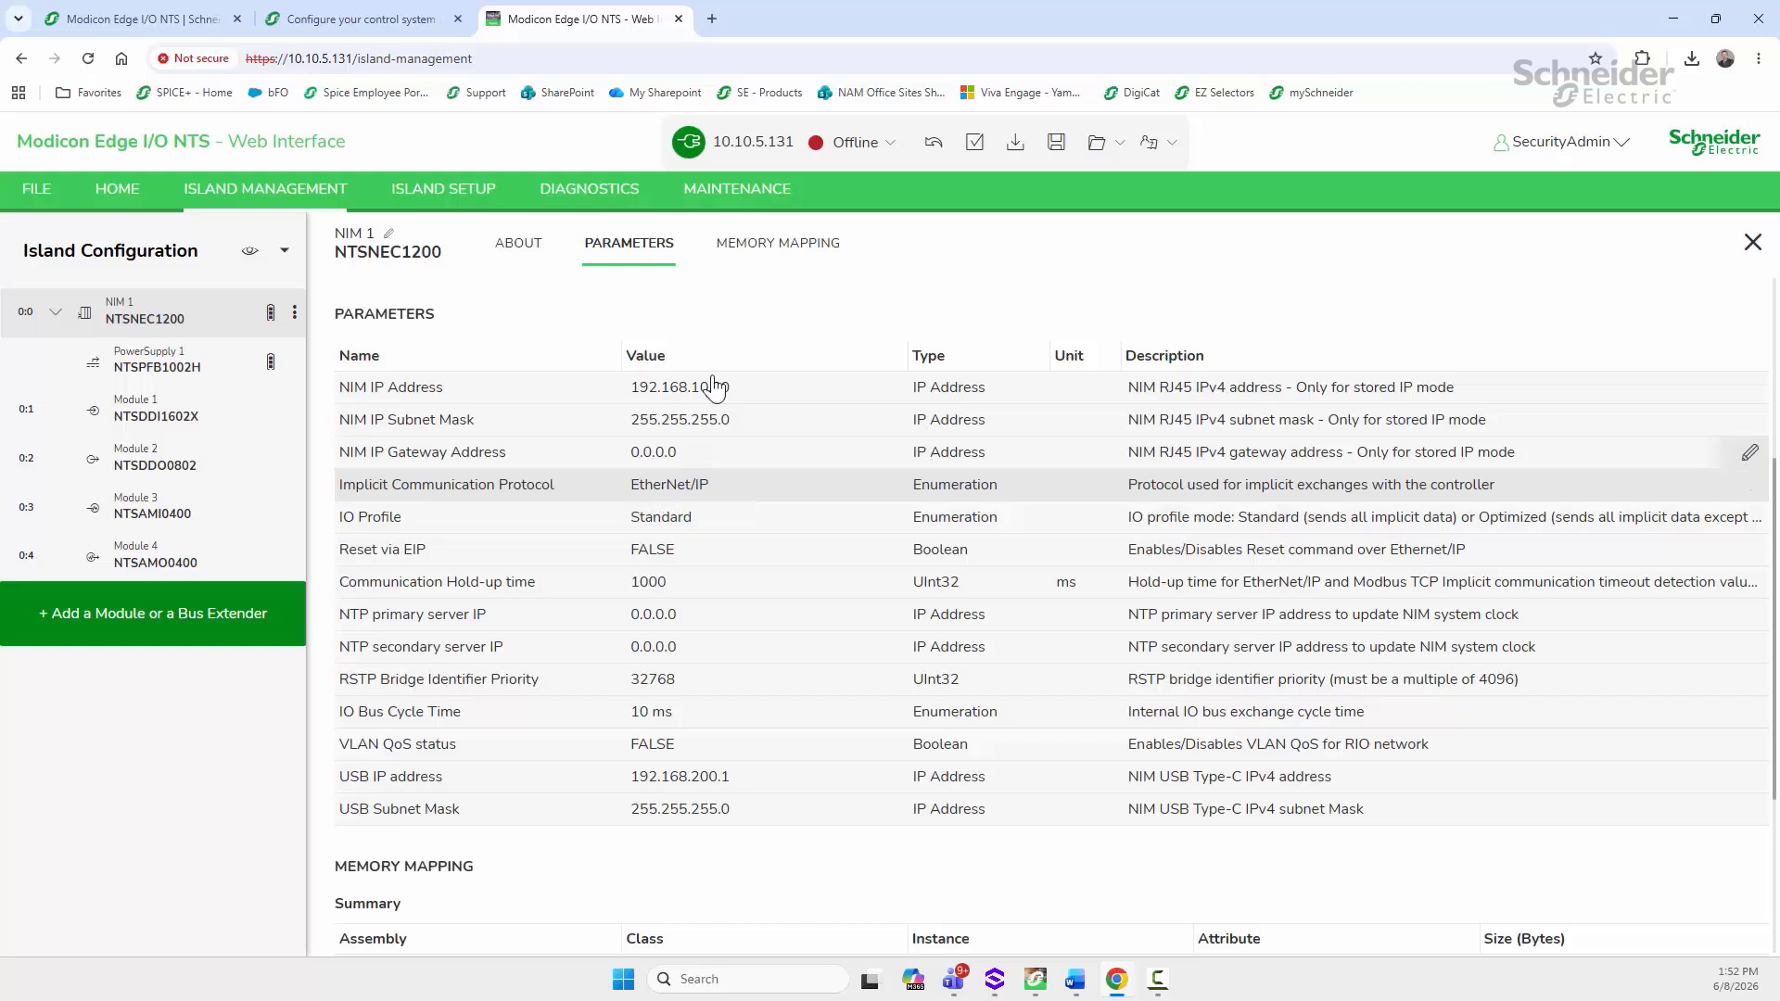
click(440, 194)
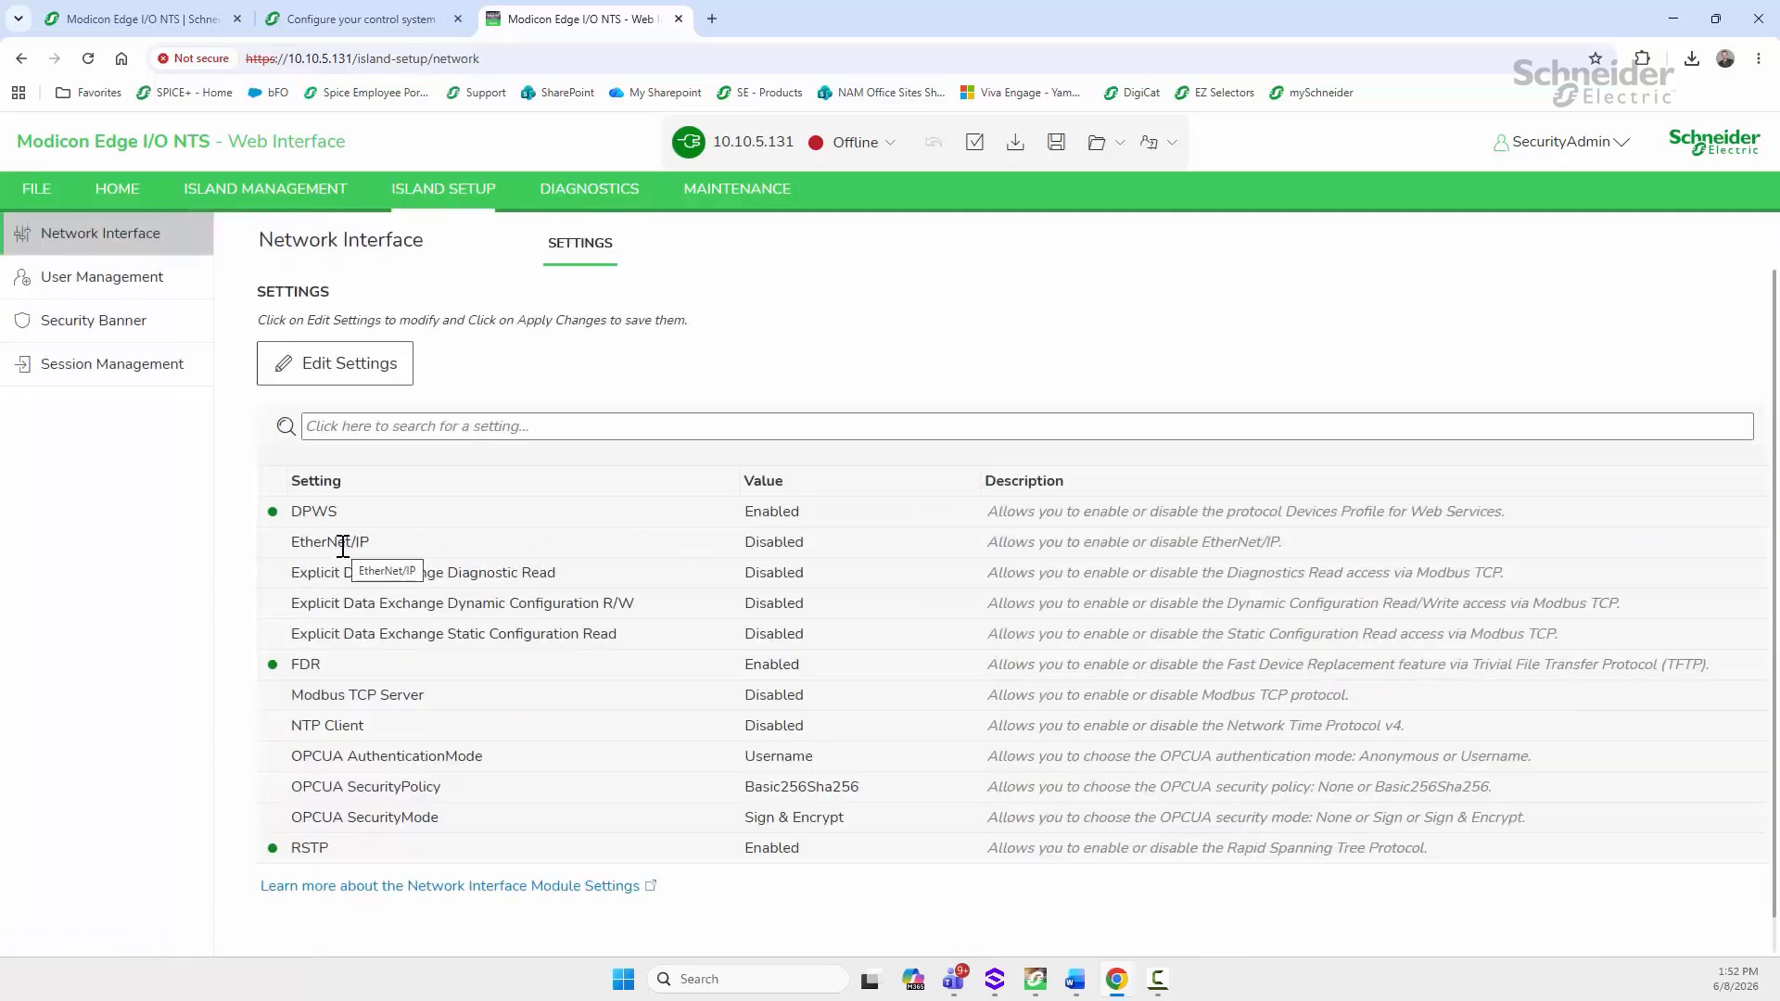
double_click(790, 545)
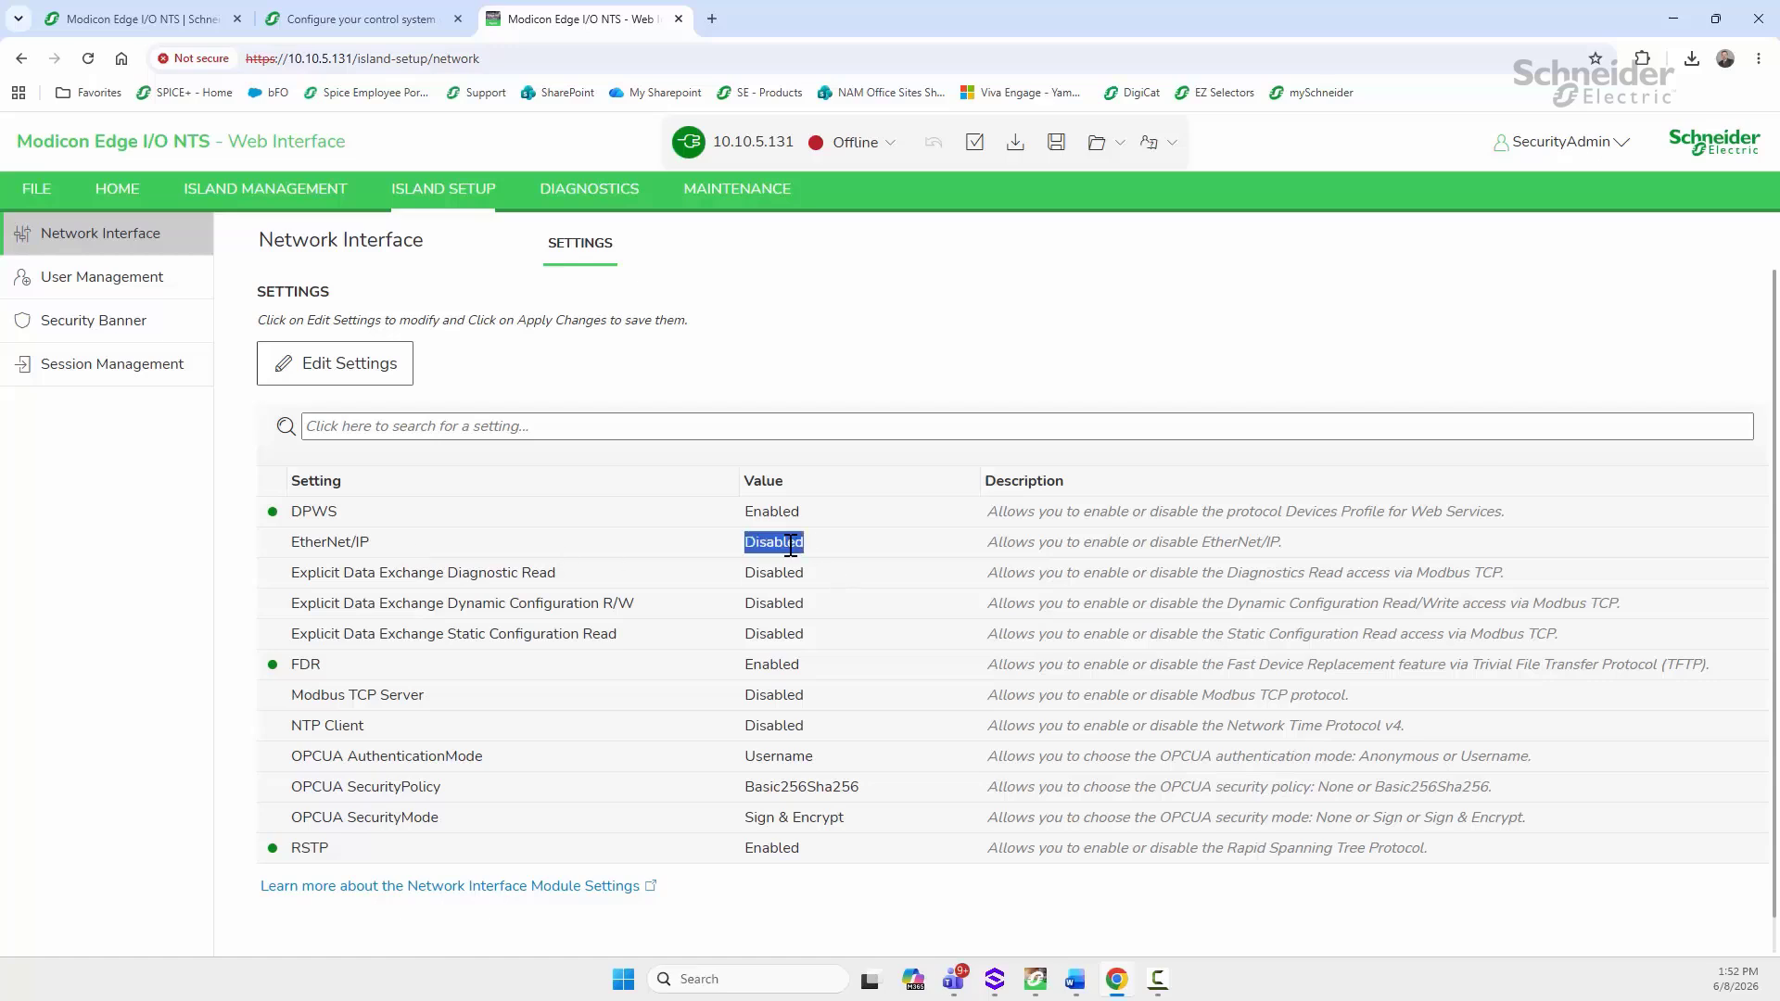
click(823, 549)
click(319, 362)
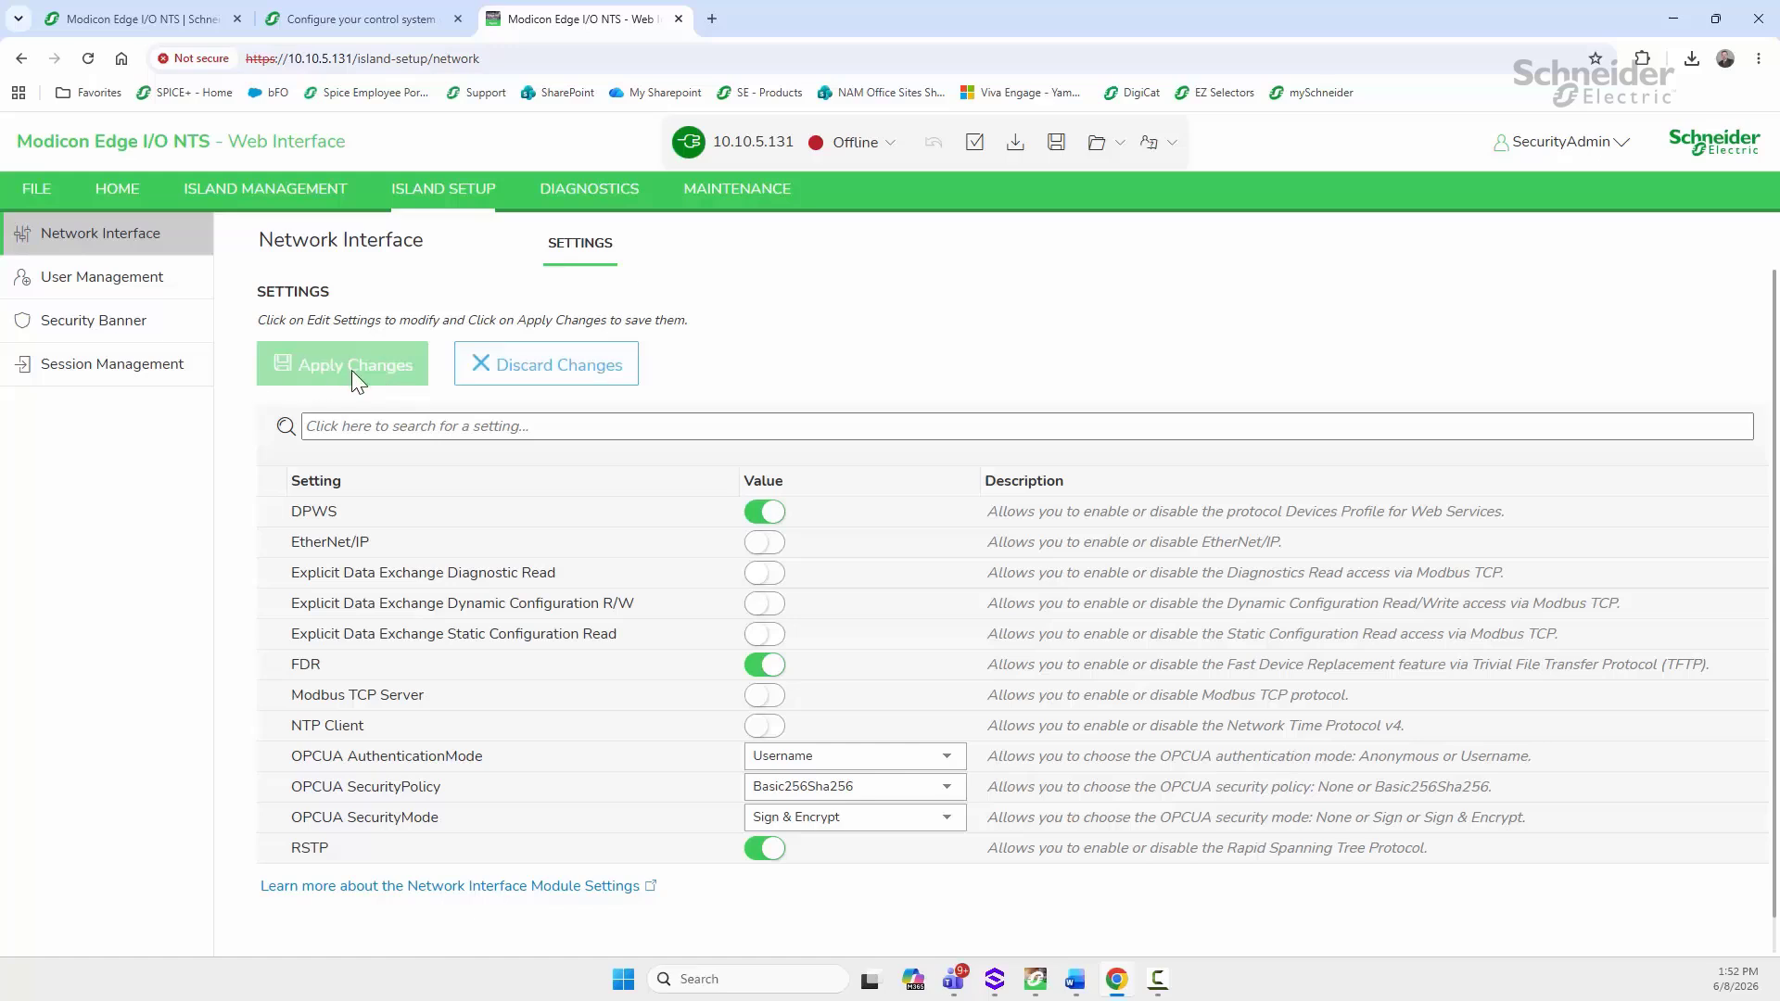
click(756, 545)
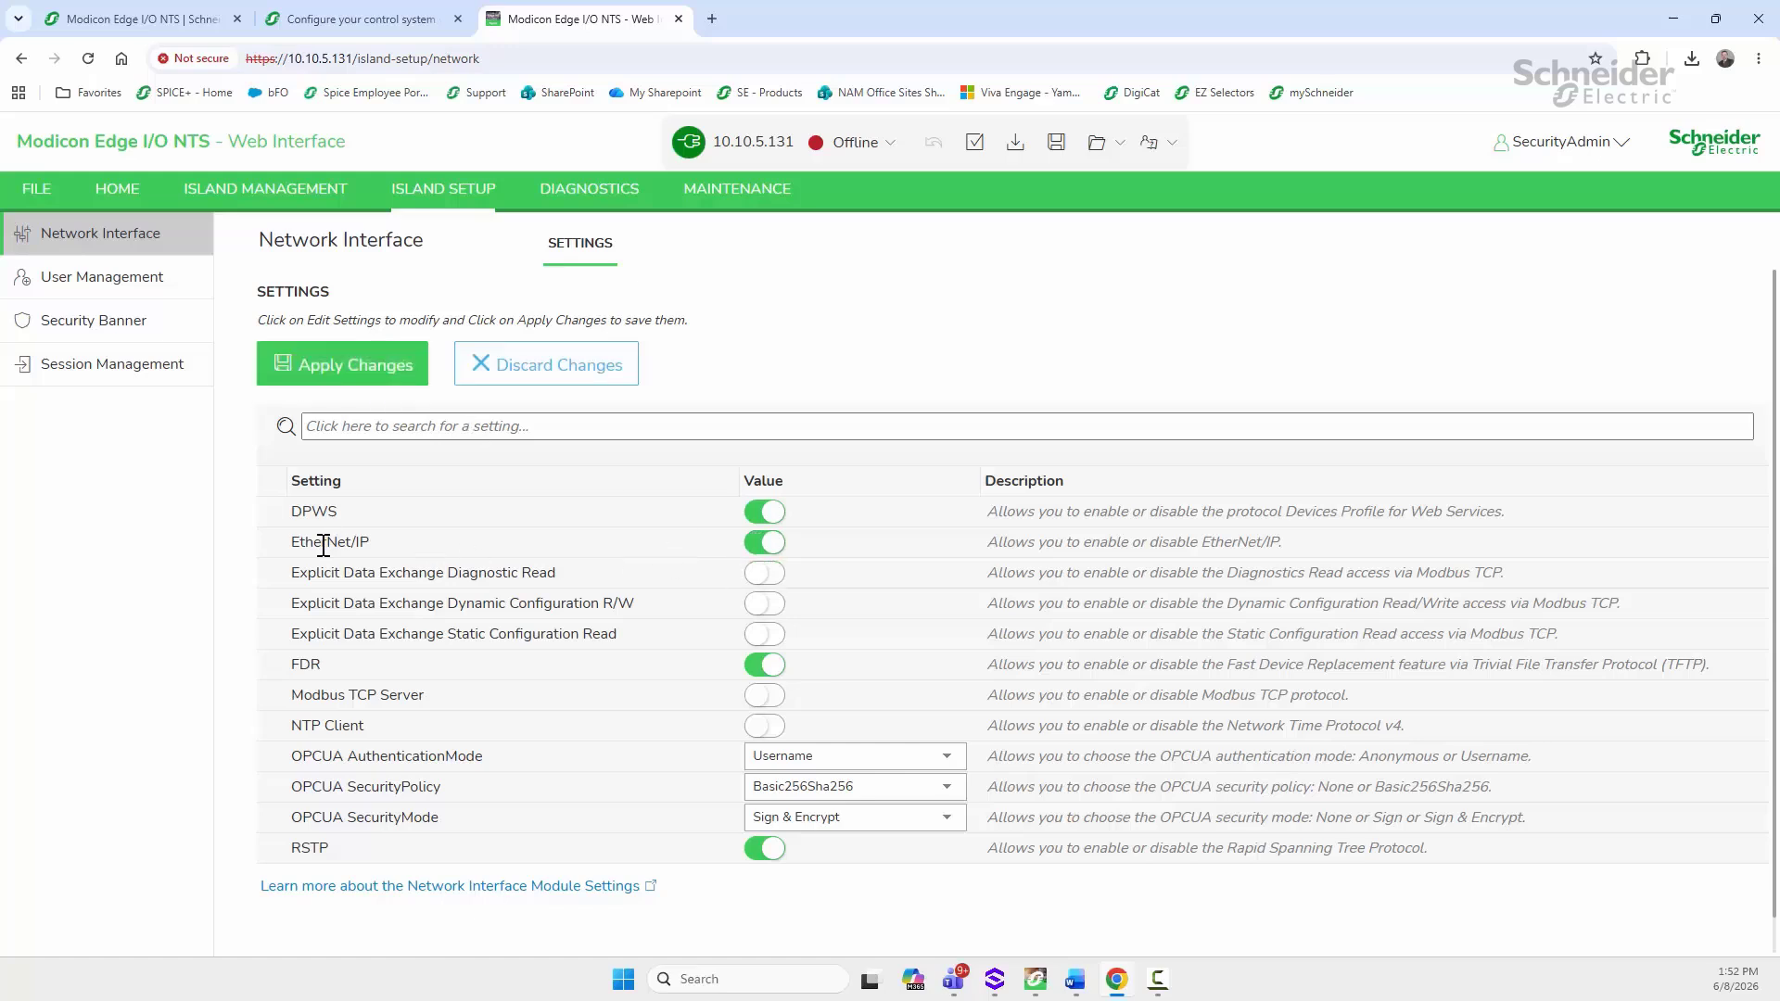
Step: Set OPC UA authentication to Anonymous and security policy to None, then apply the changes
scroll(720, 615, down, 1)
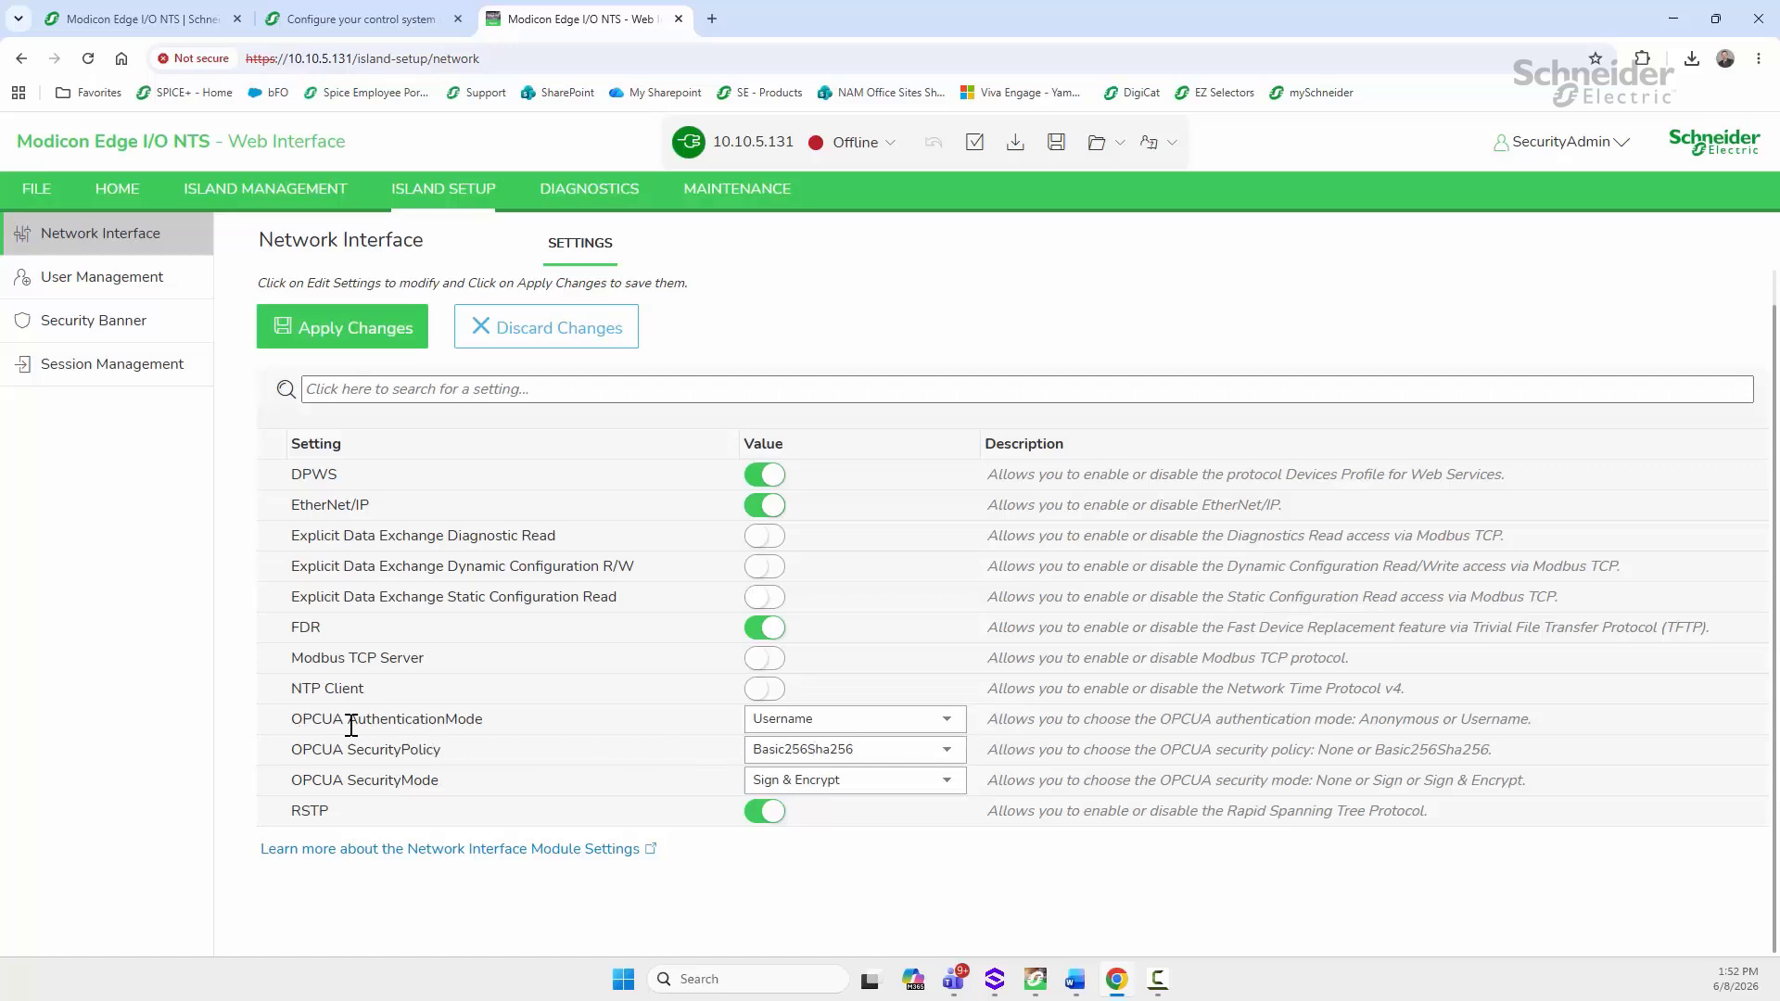
click(949, 726)
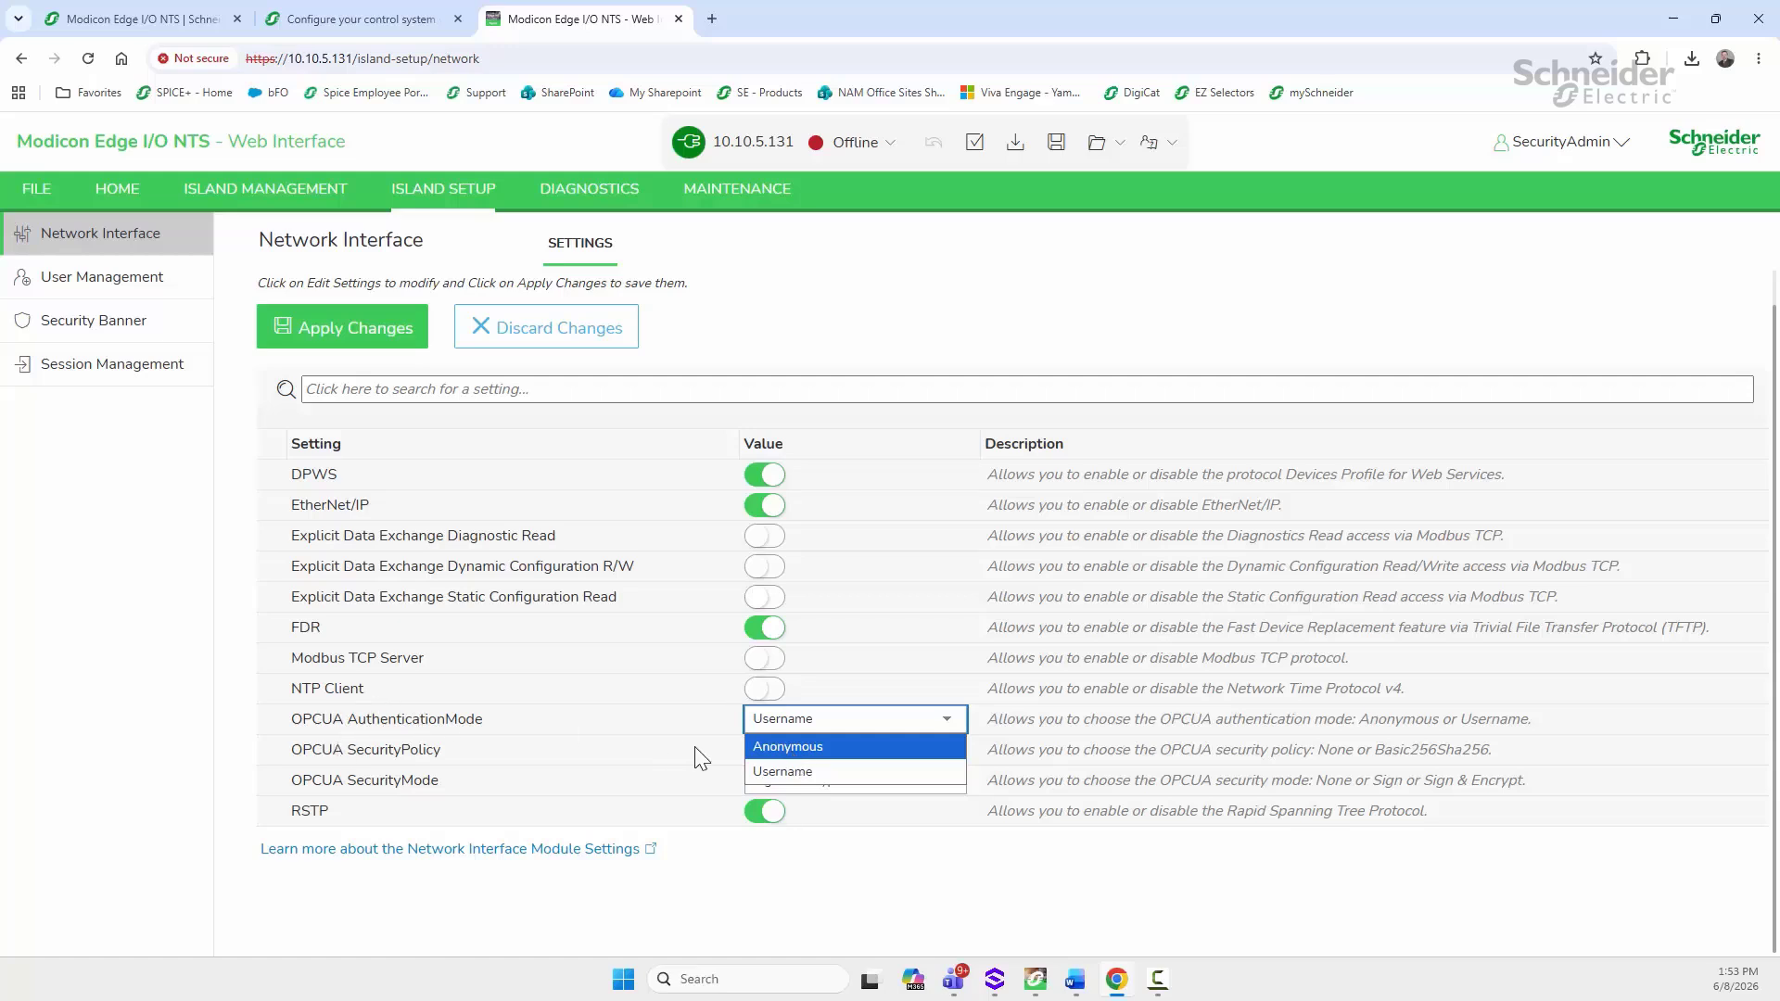
click(784, 771)
click(817, 718)
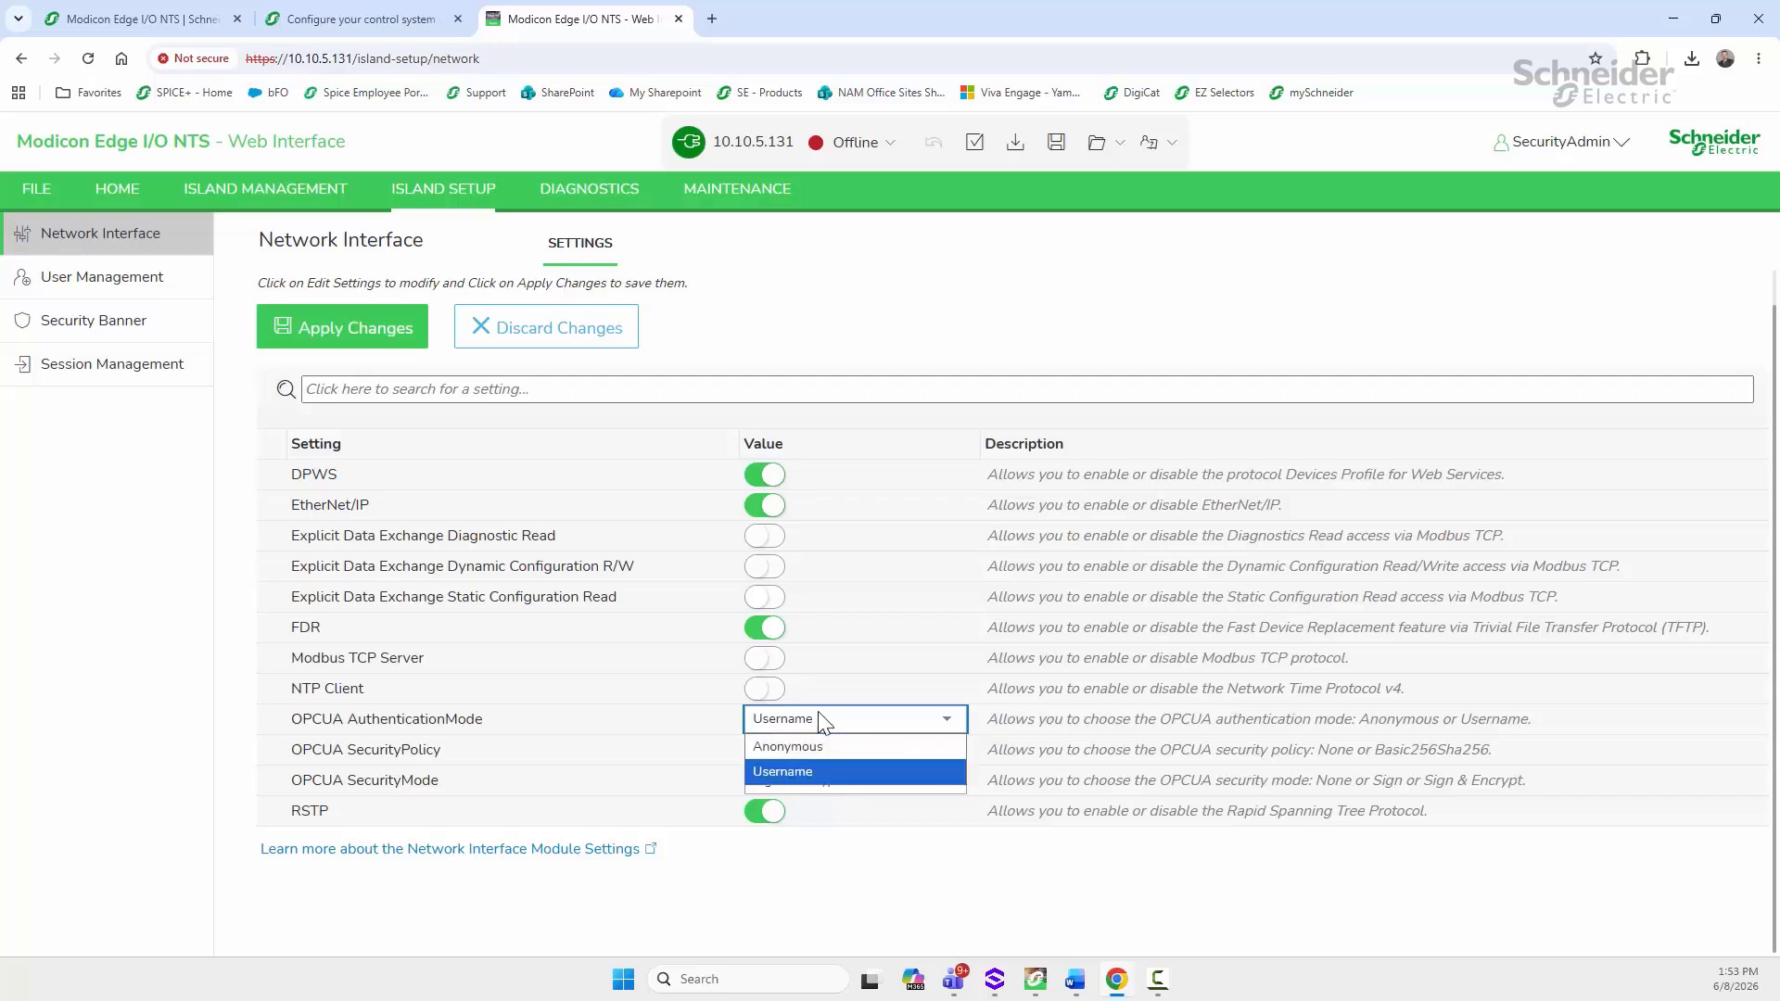
click(780, 742)
click(795, 753)
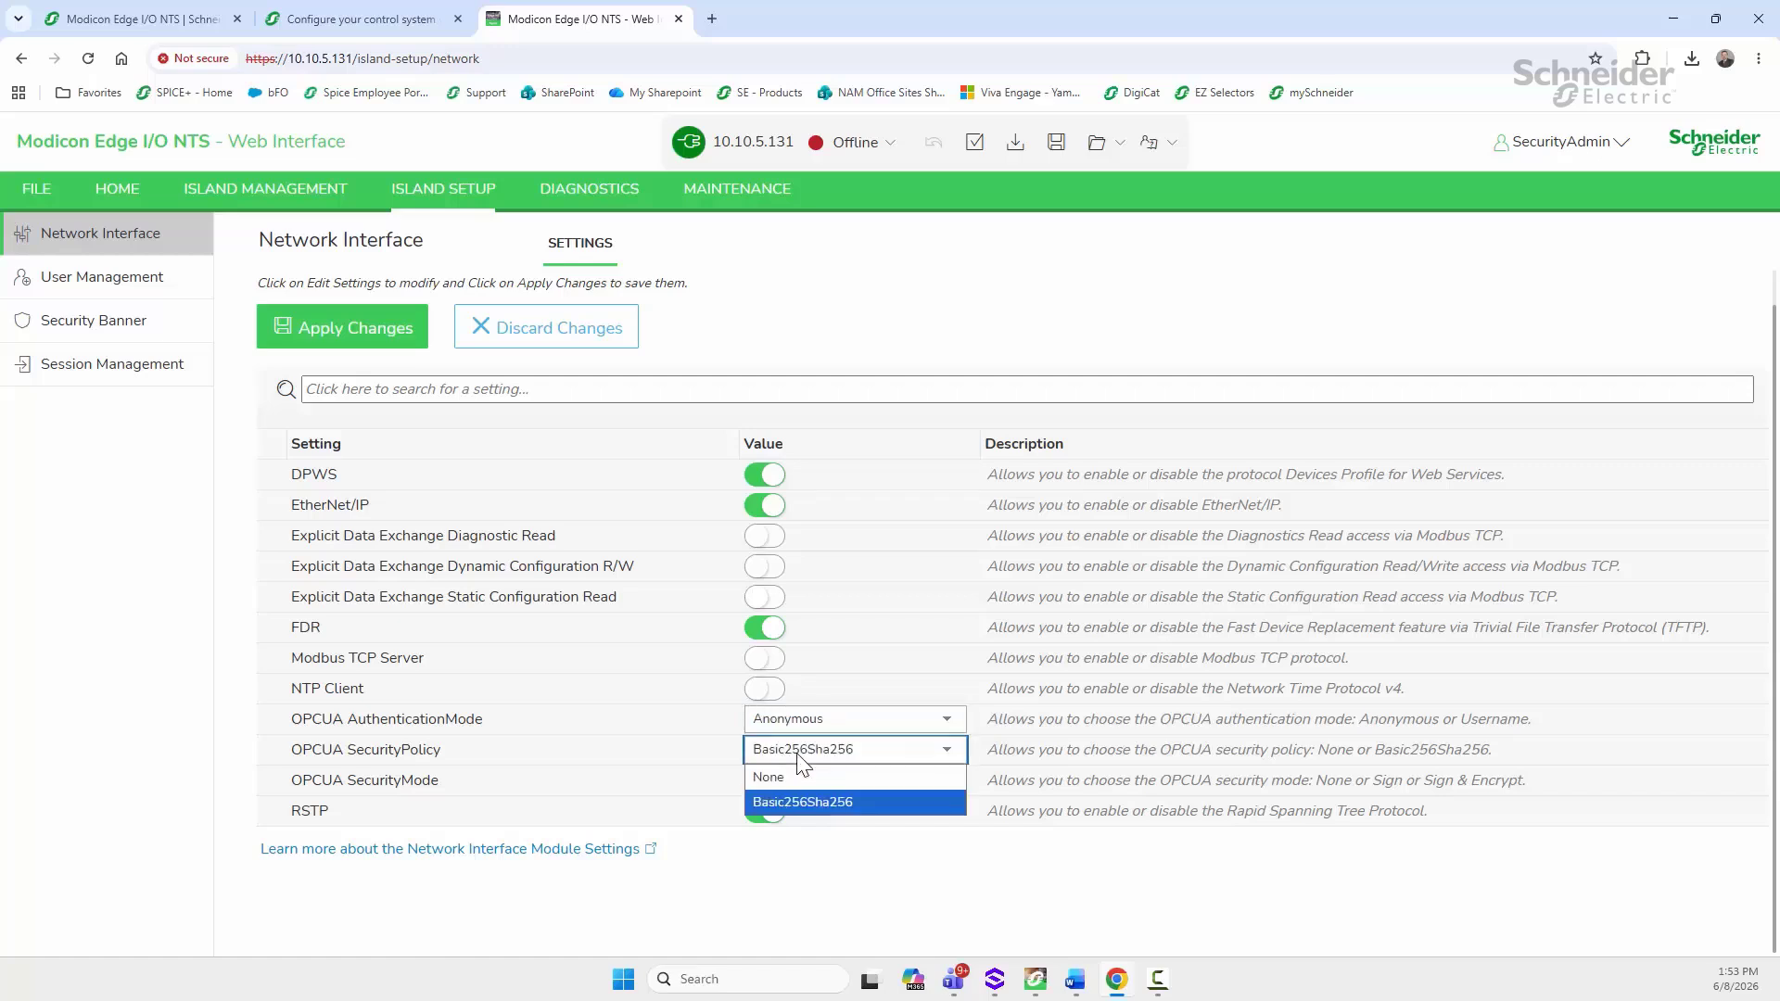
click(785, 771)
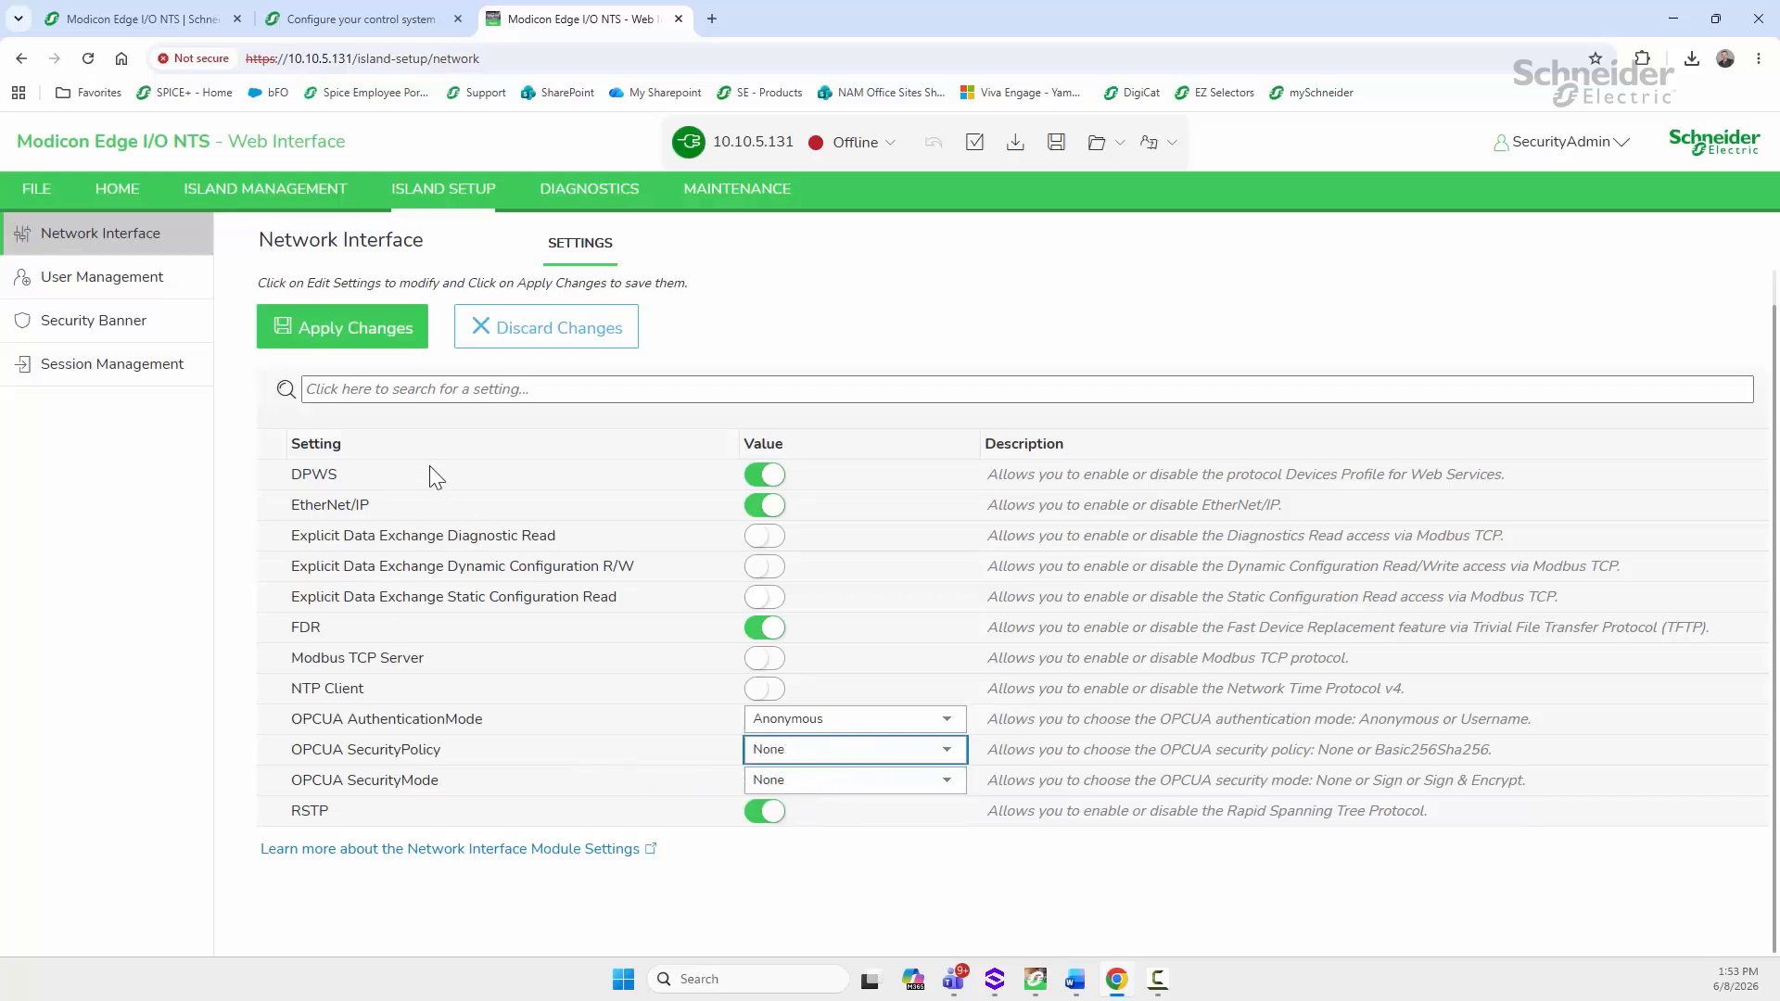
click(339, 327)
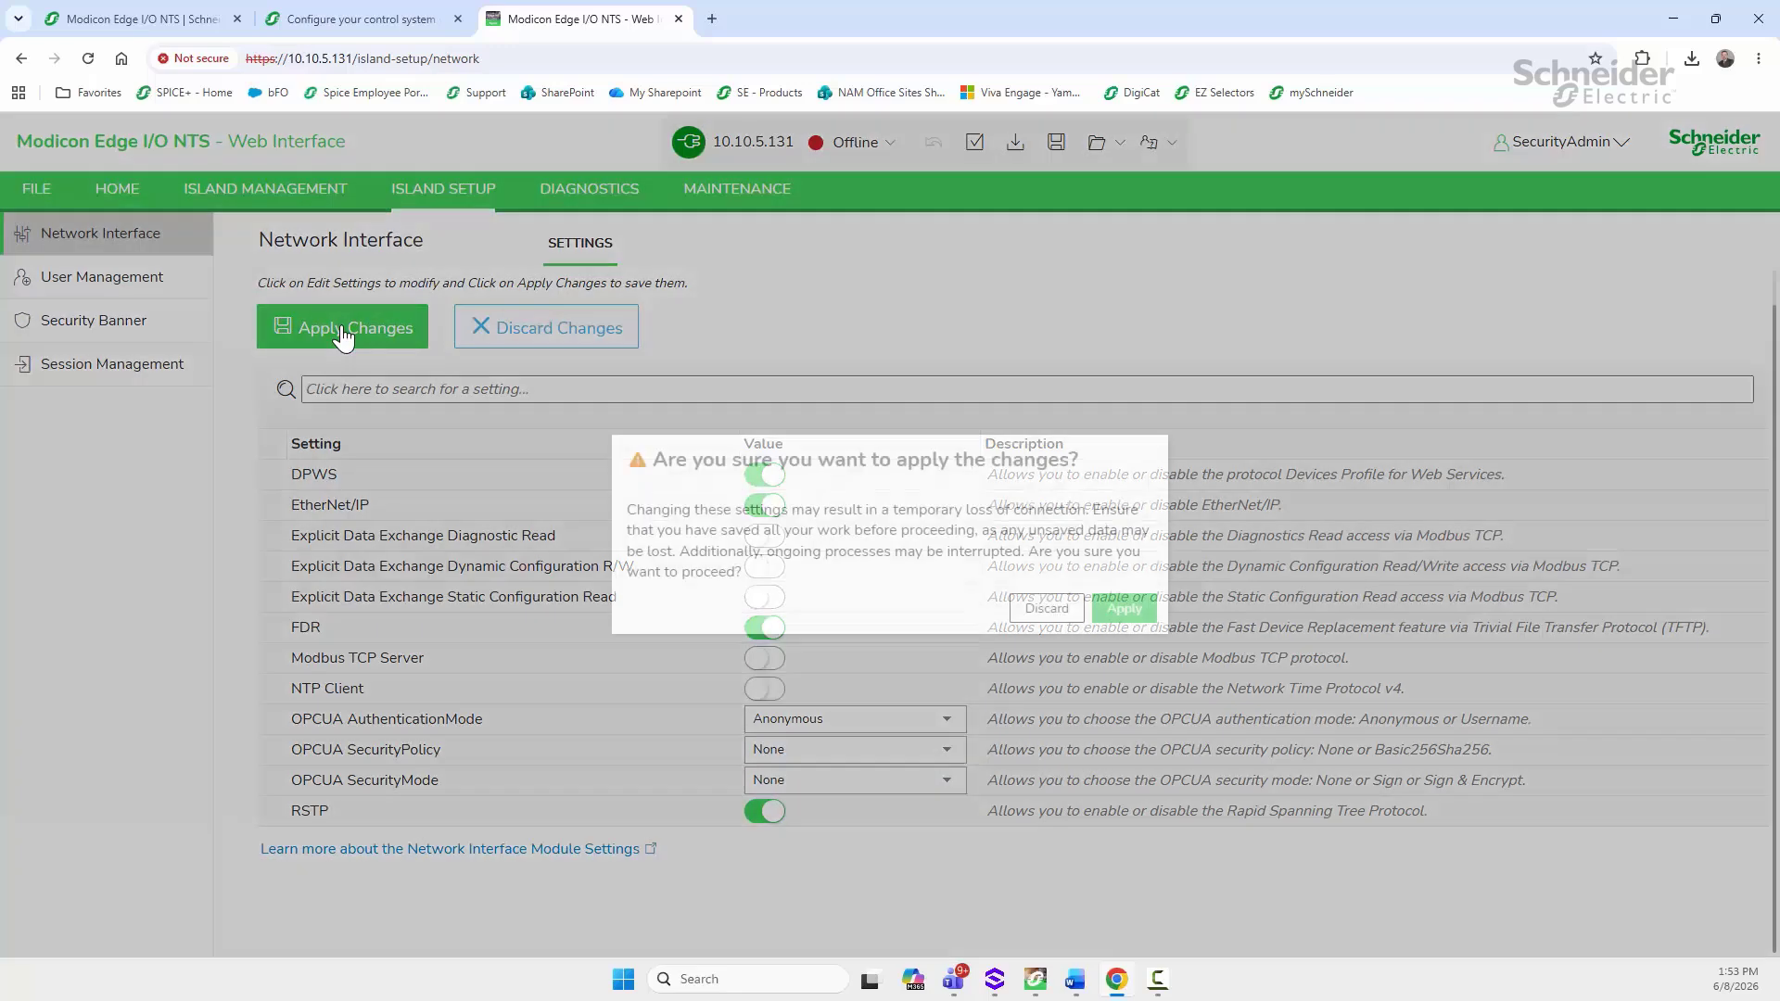
click(1115, 611)
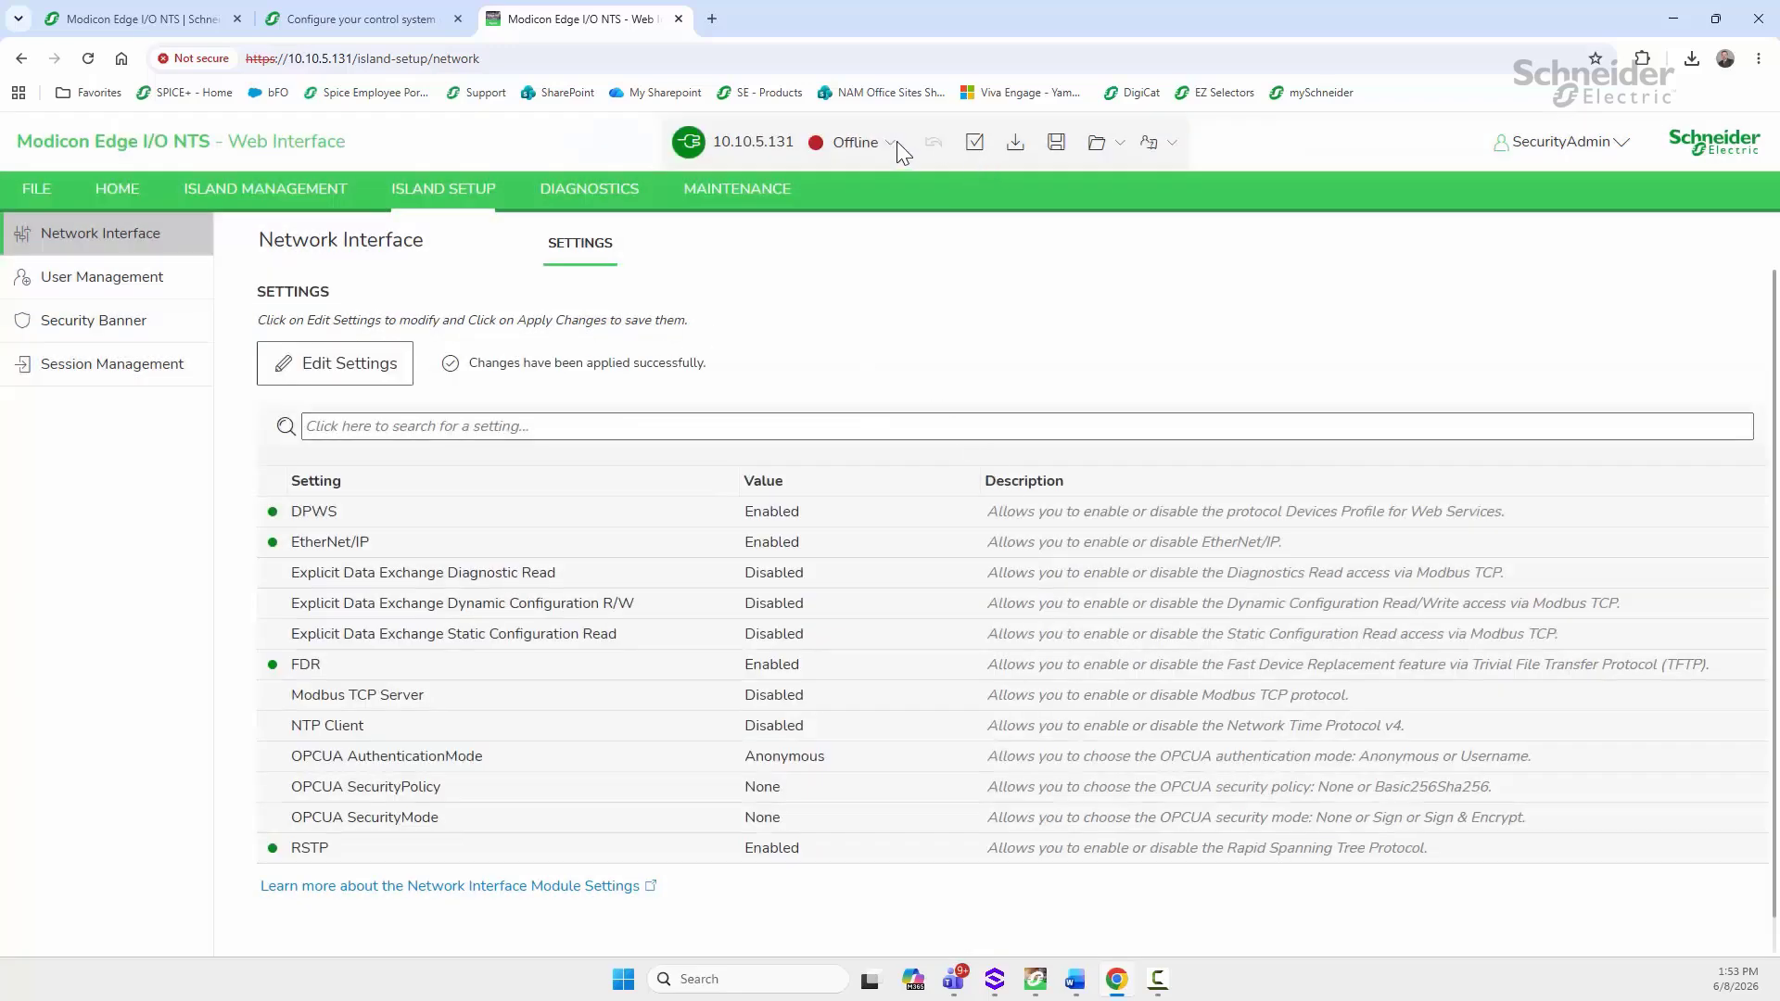
click(892, 145)
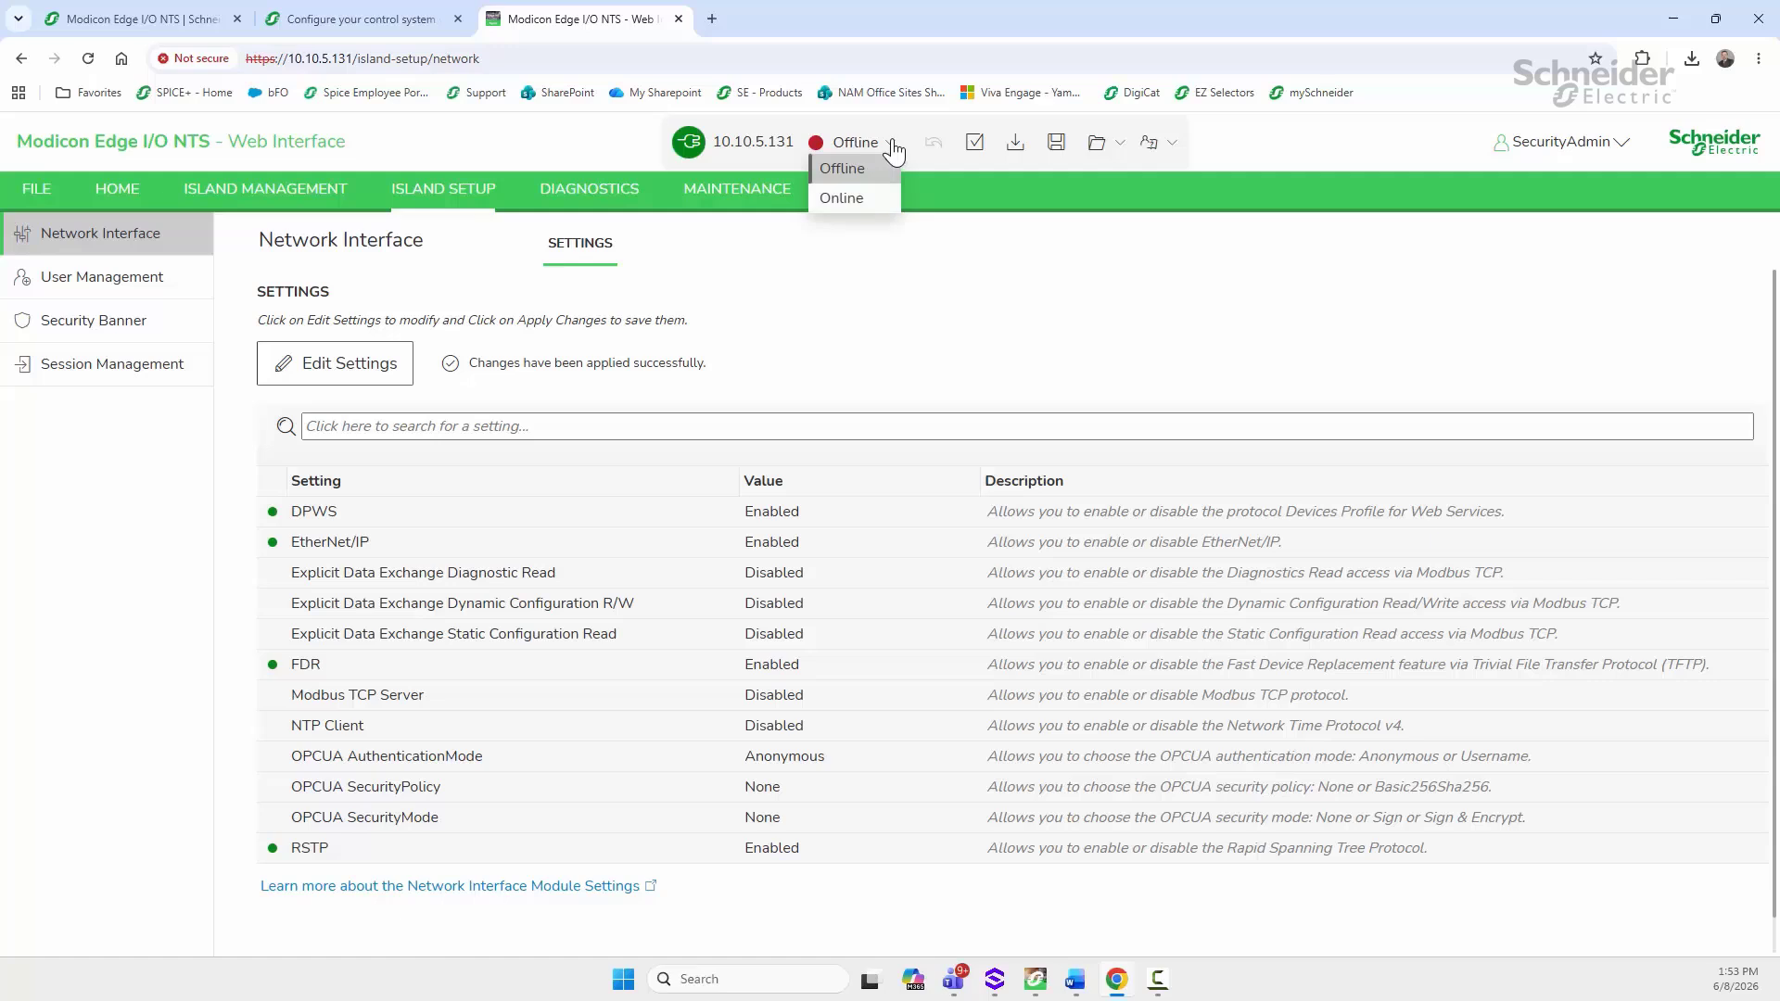
Step: Download the new configuration to the NIM and autofill the administrator username on the login page
click(1018, 152)
click(1018, 152)
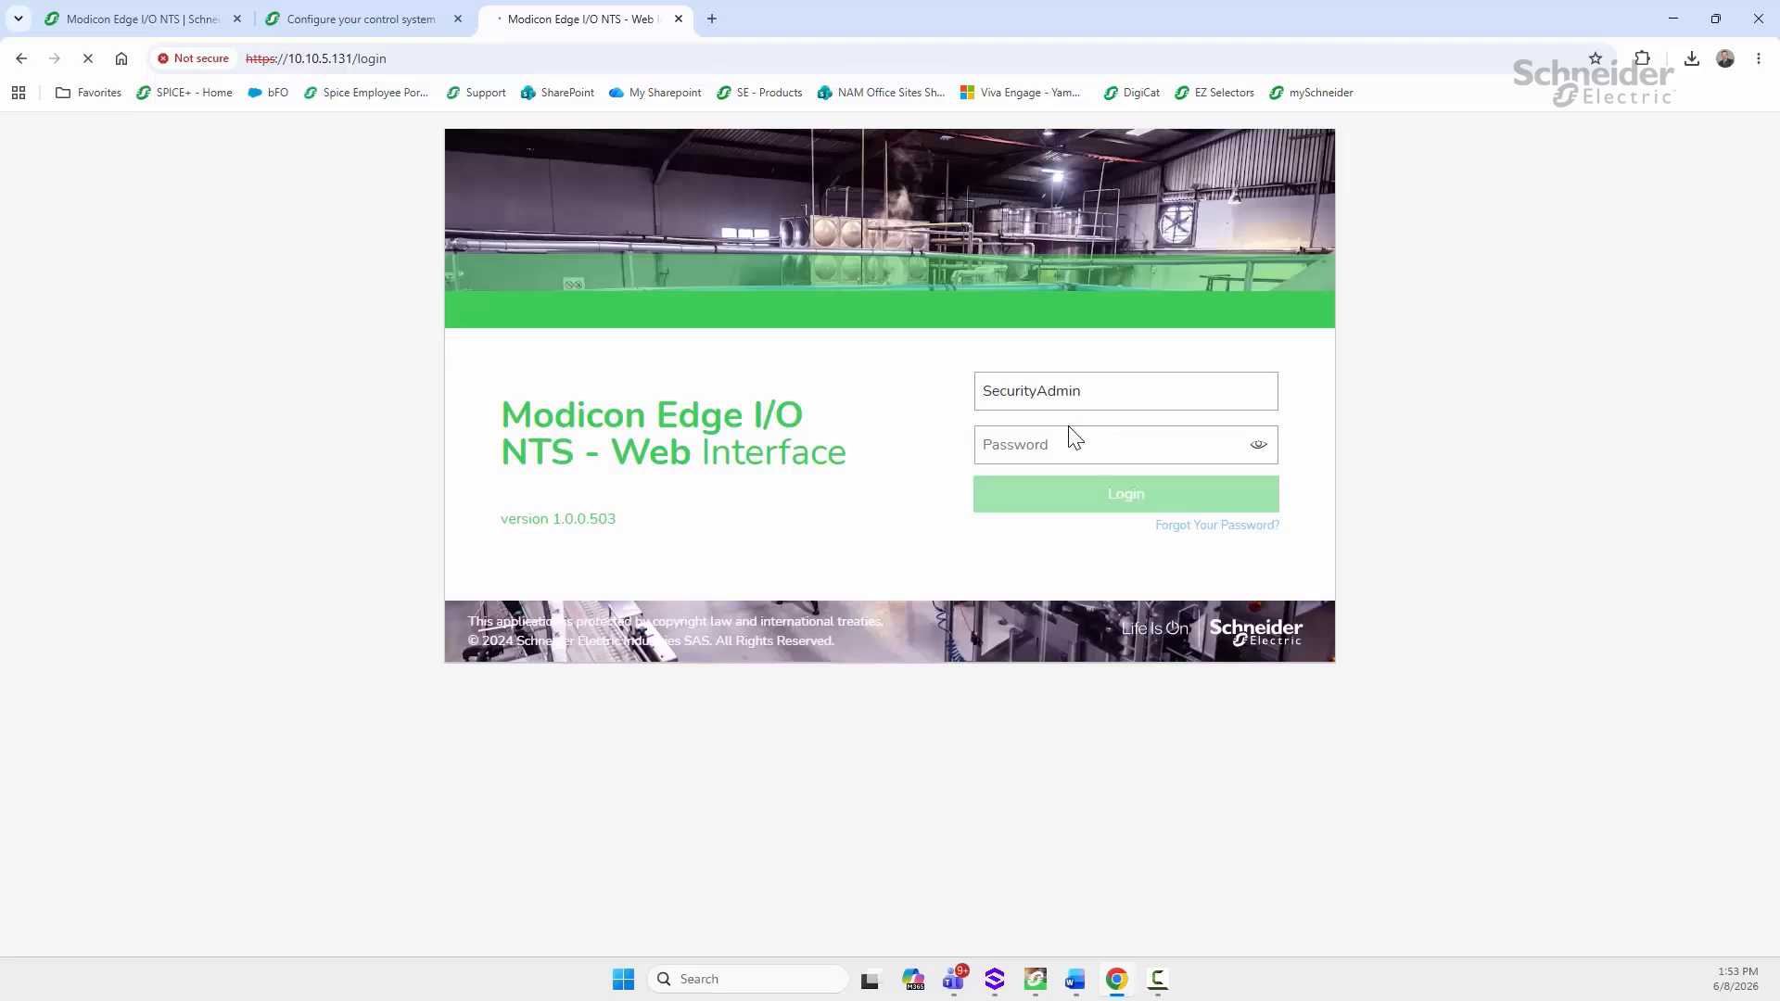
click(1020, 388)
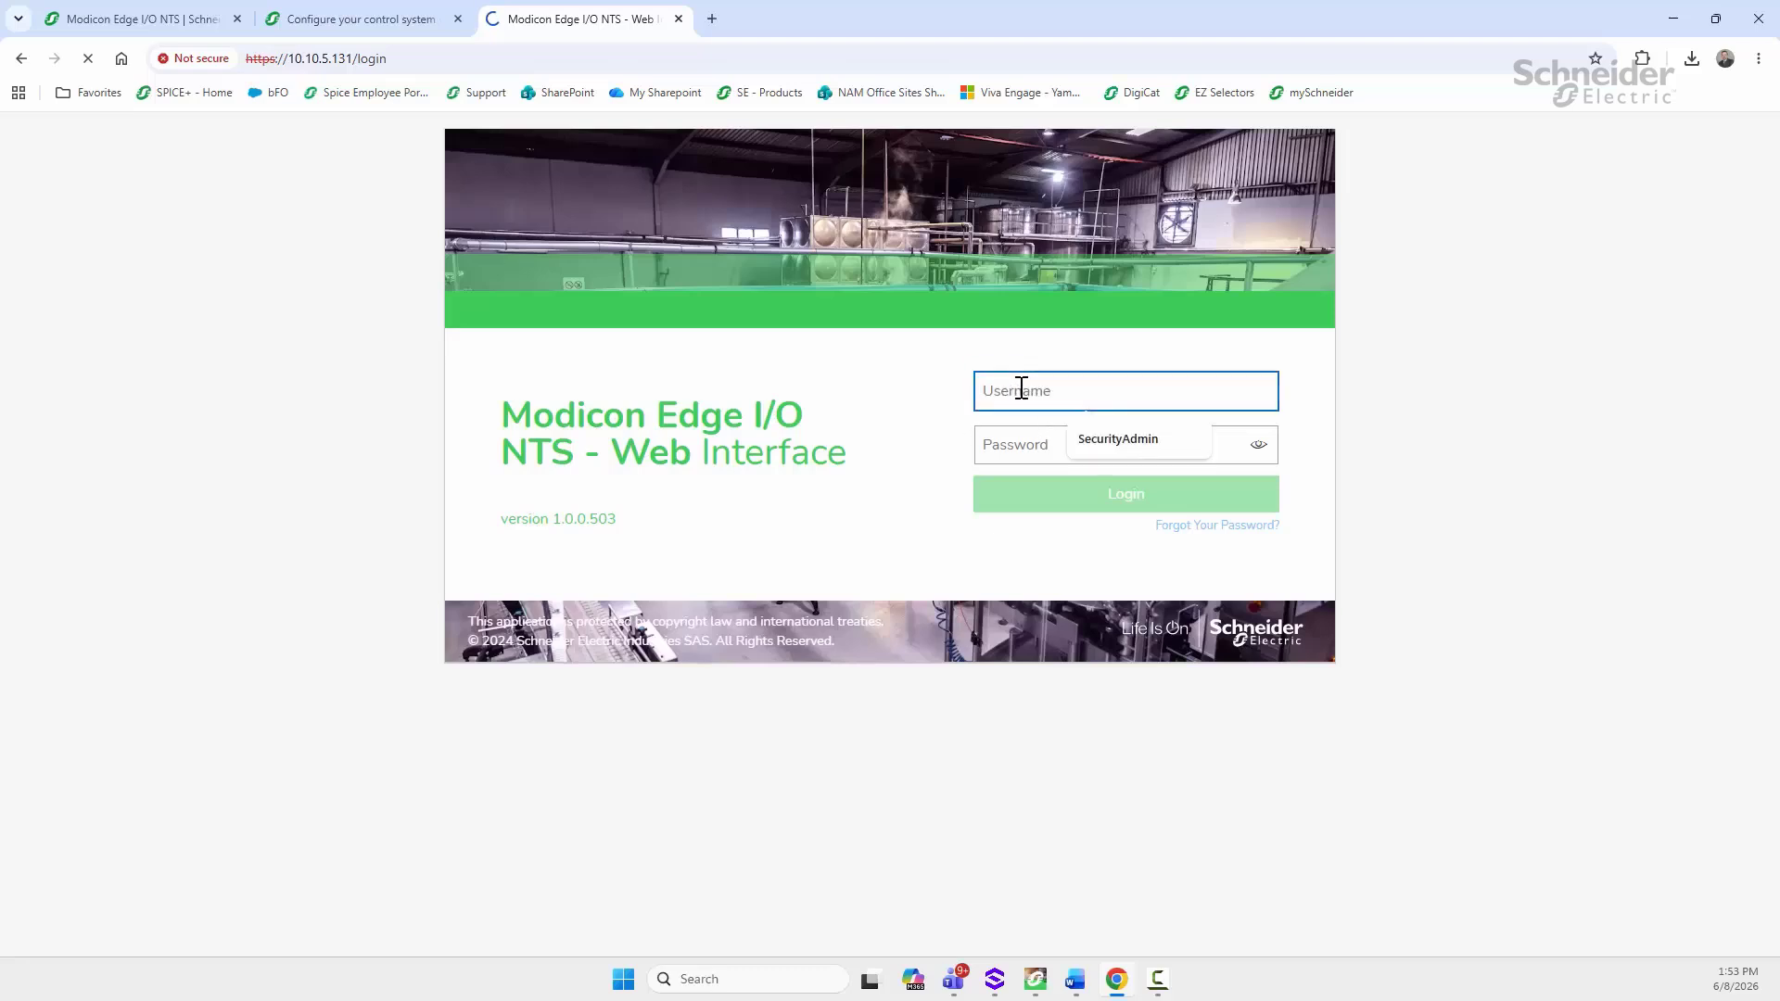
click(1104, 441)
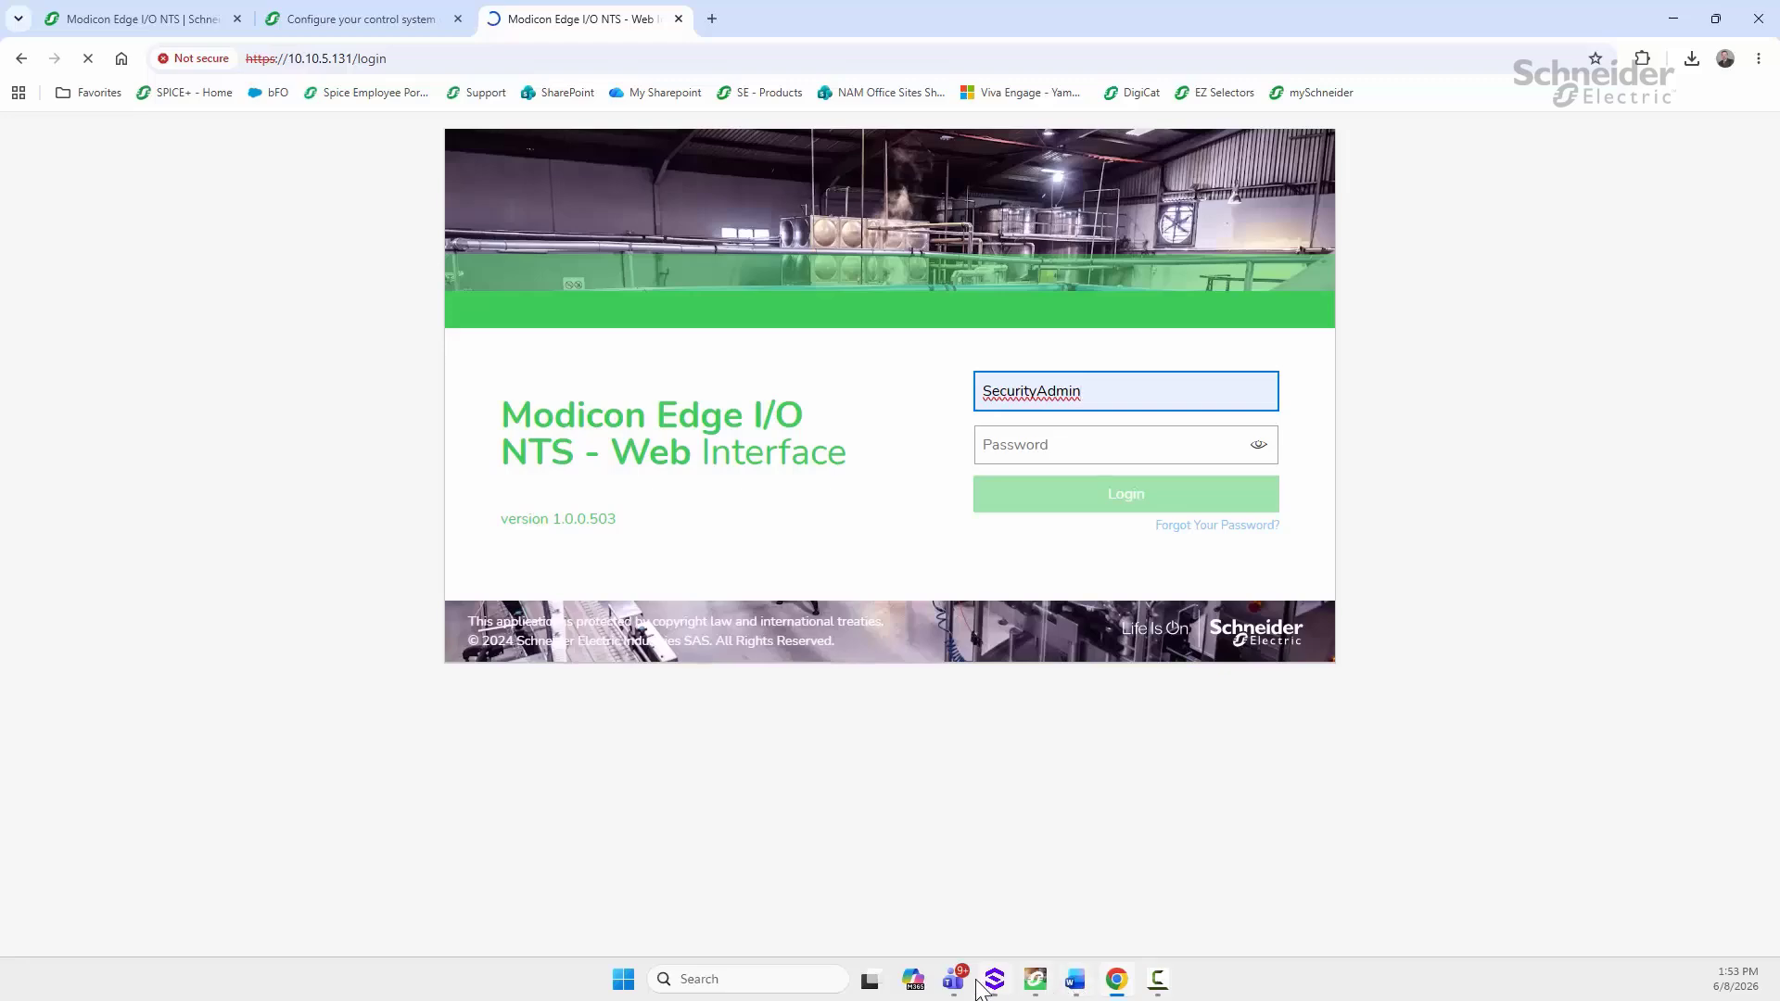
Step: Switch to the Word setup guide and scroll to the Rotary Switch Settings table on page 2
click(1075, 979)
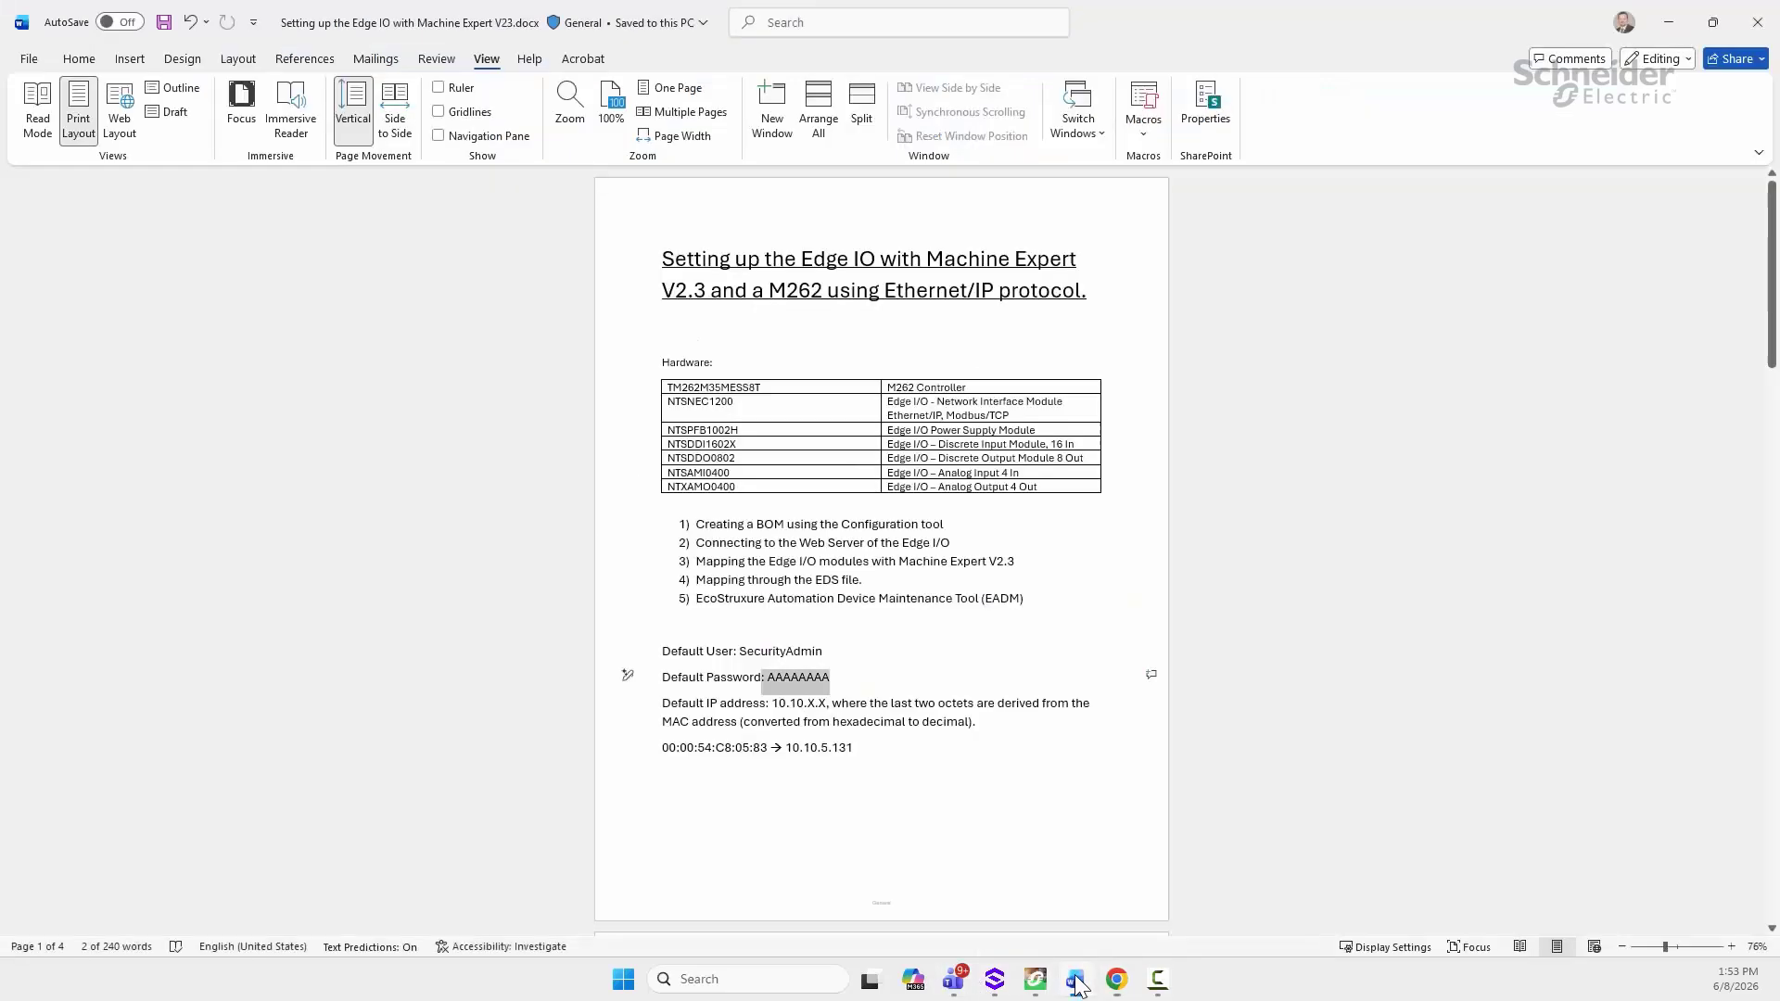
scroll(867, 620, down, 5)
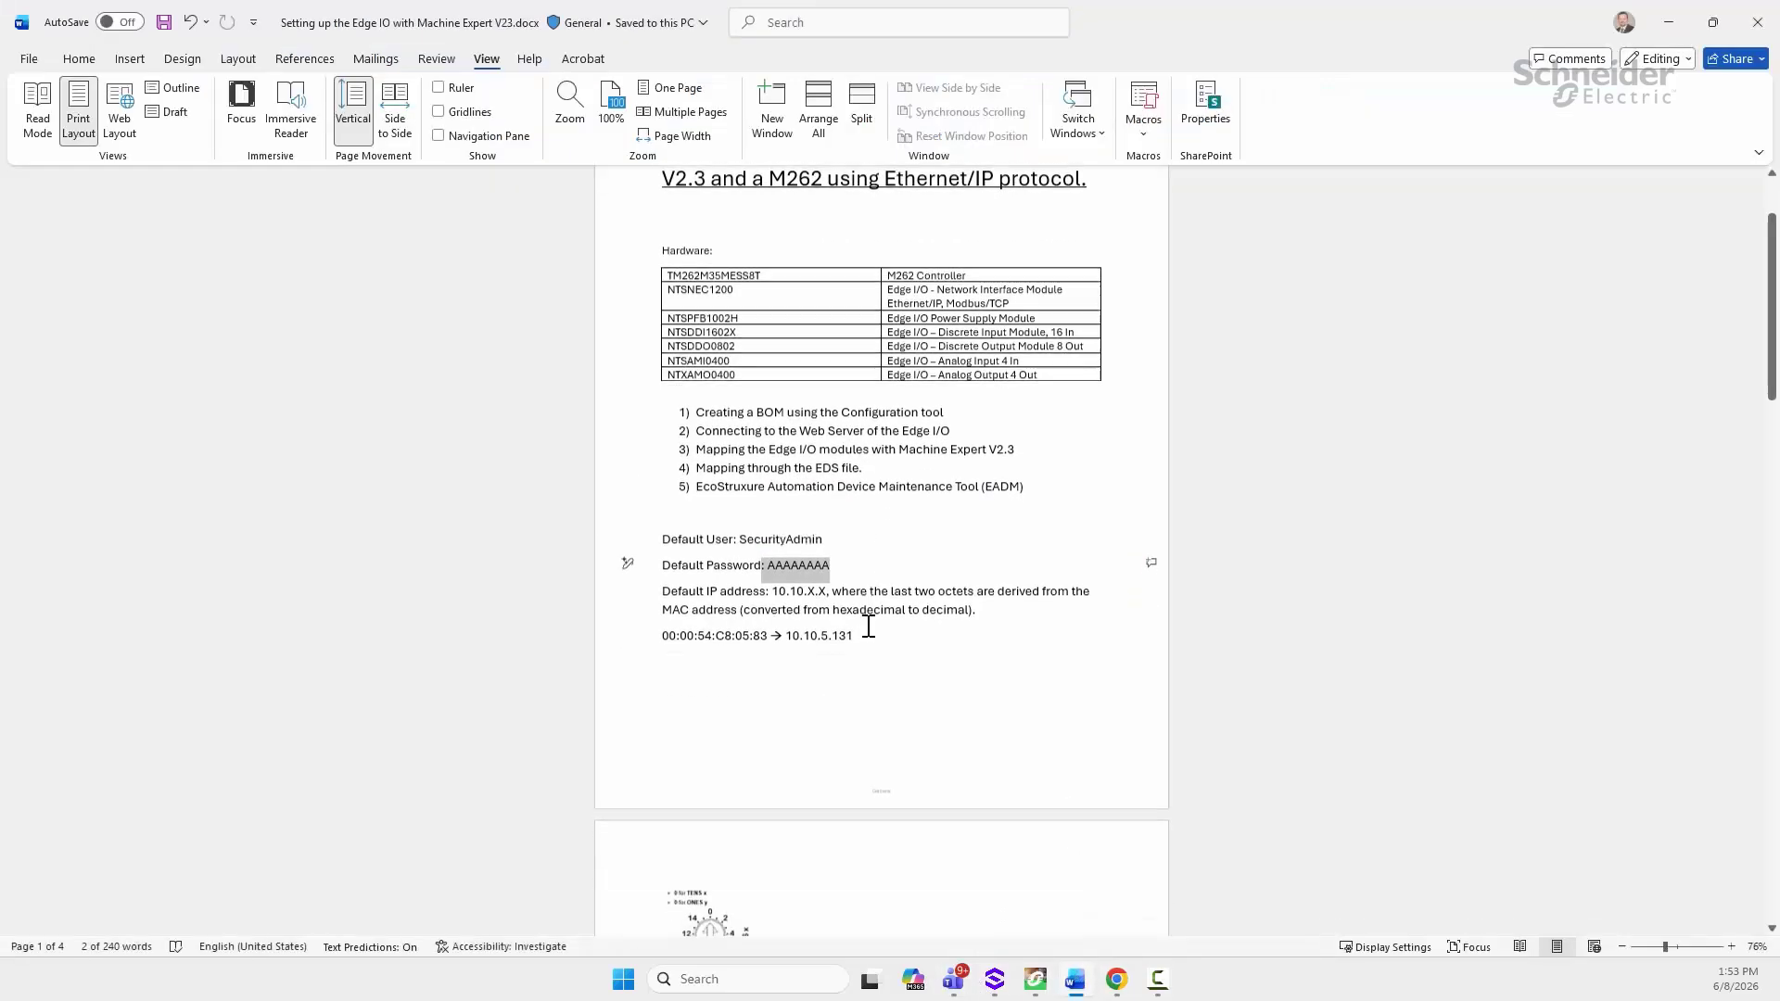
scroll(866, 626, down, 2)
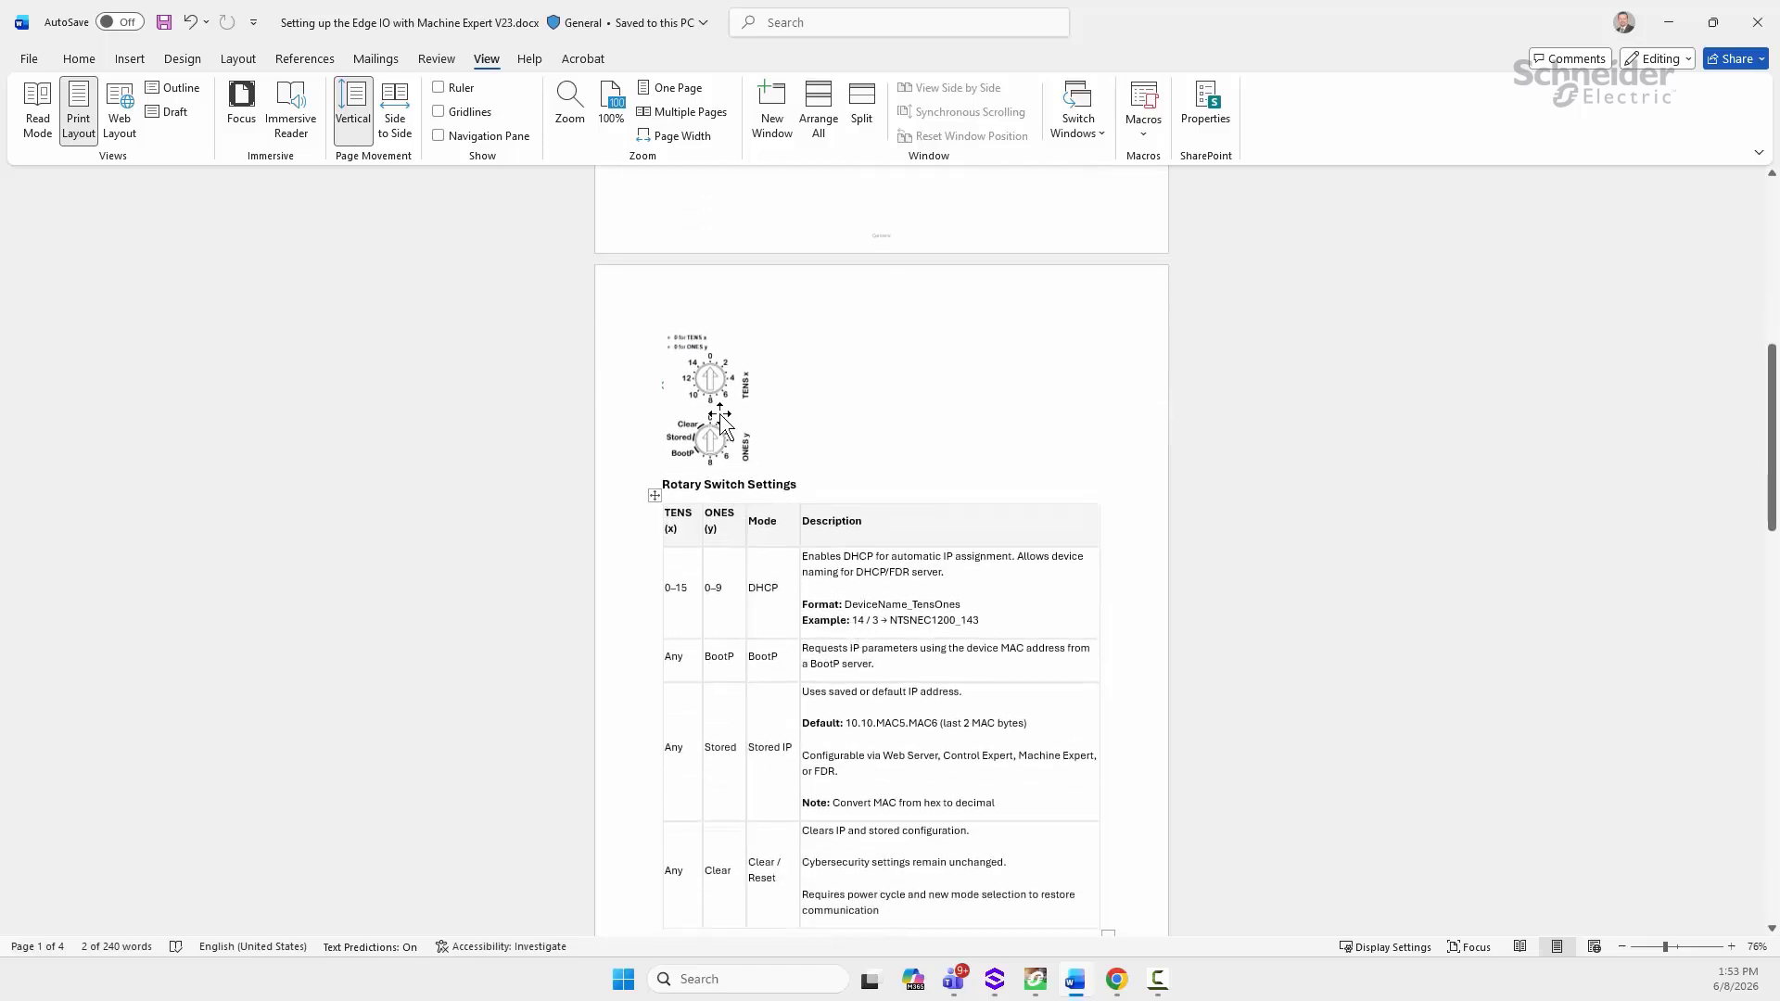
scroll(710, 468, down, 1)
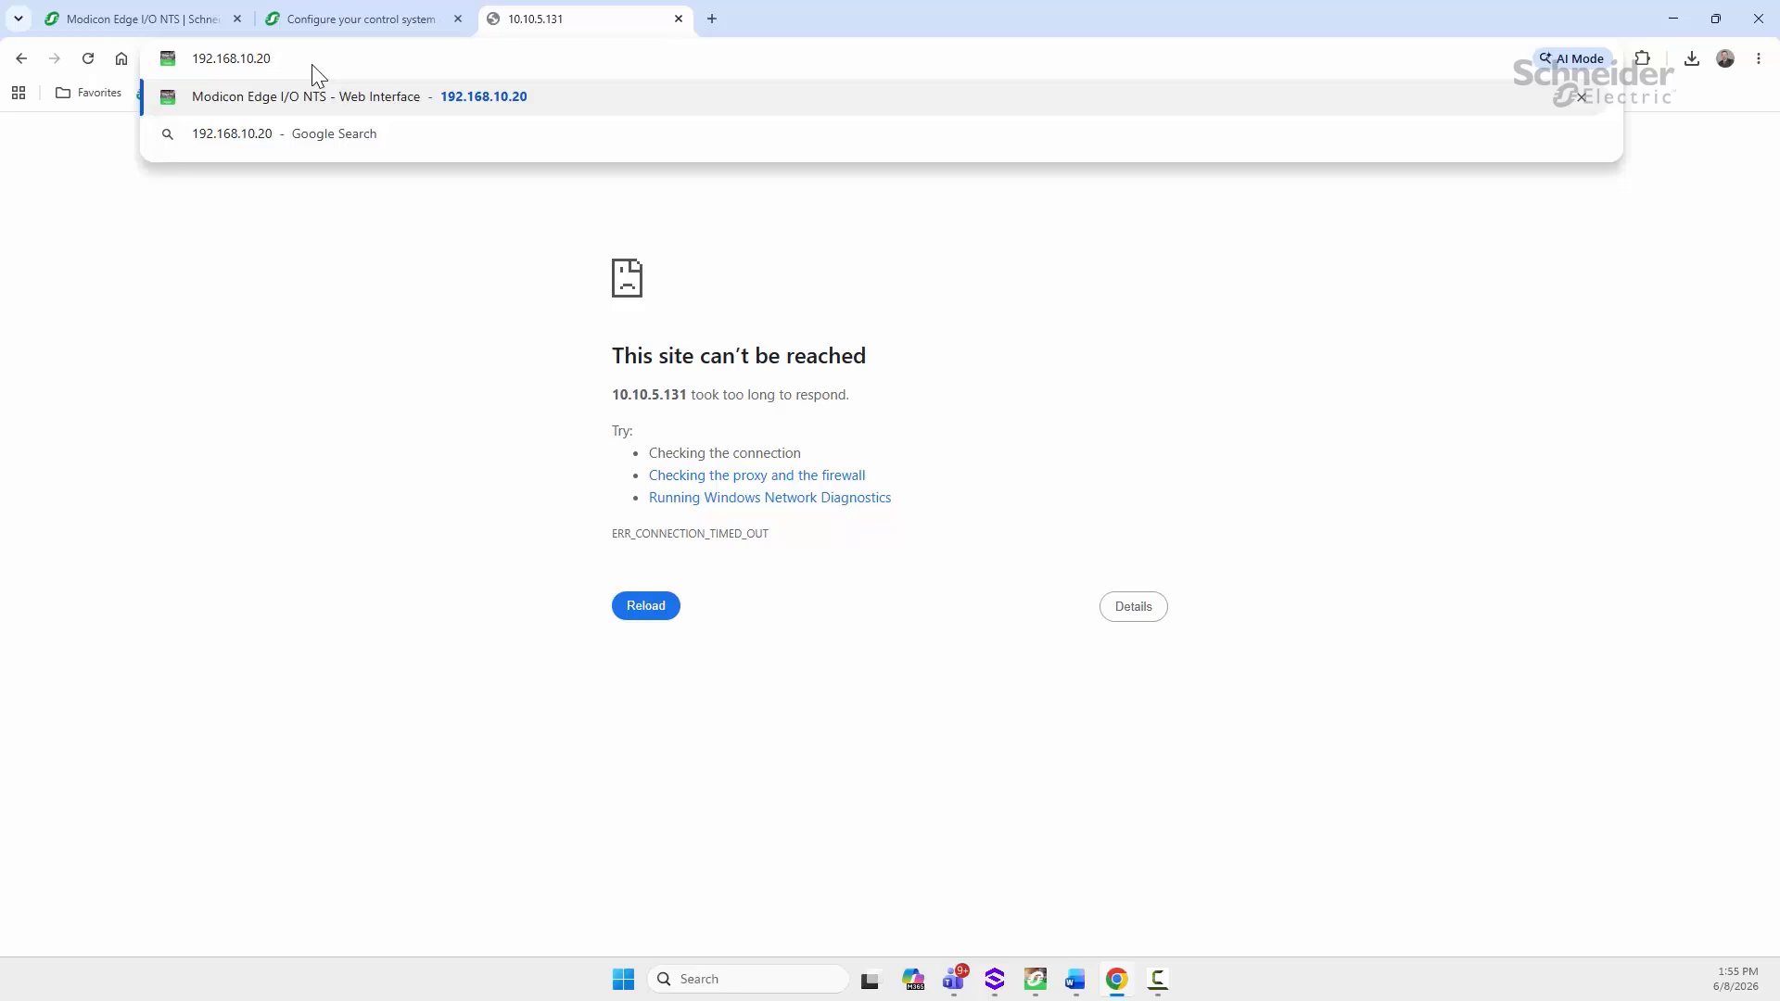
Step: Log in at 192.168.10.20 with the saved administrator username and its password
key(Return)
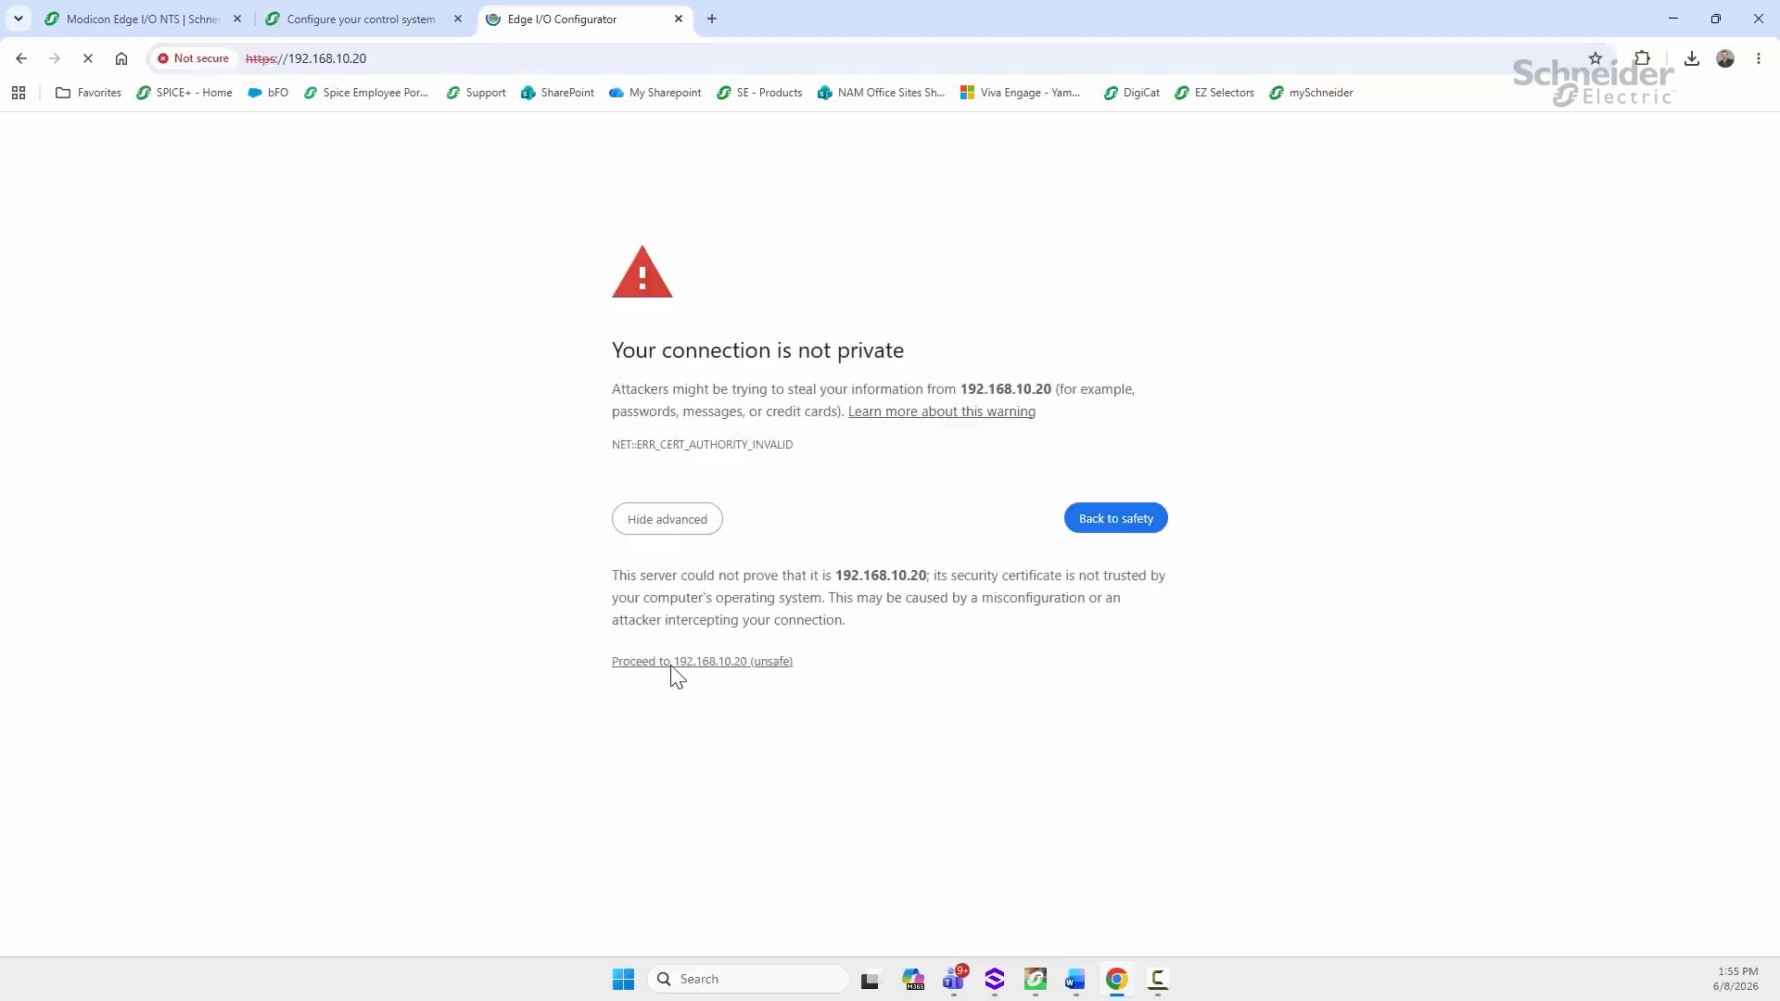
click(676, 666)
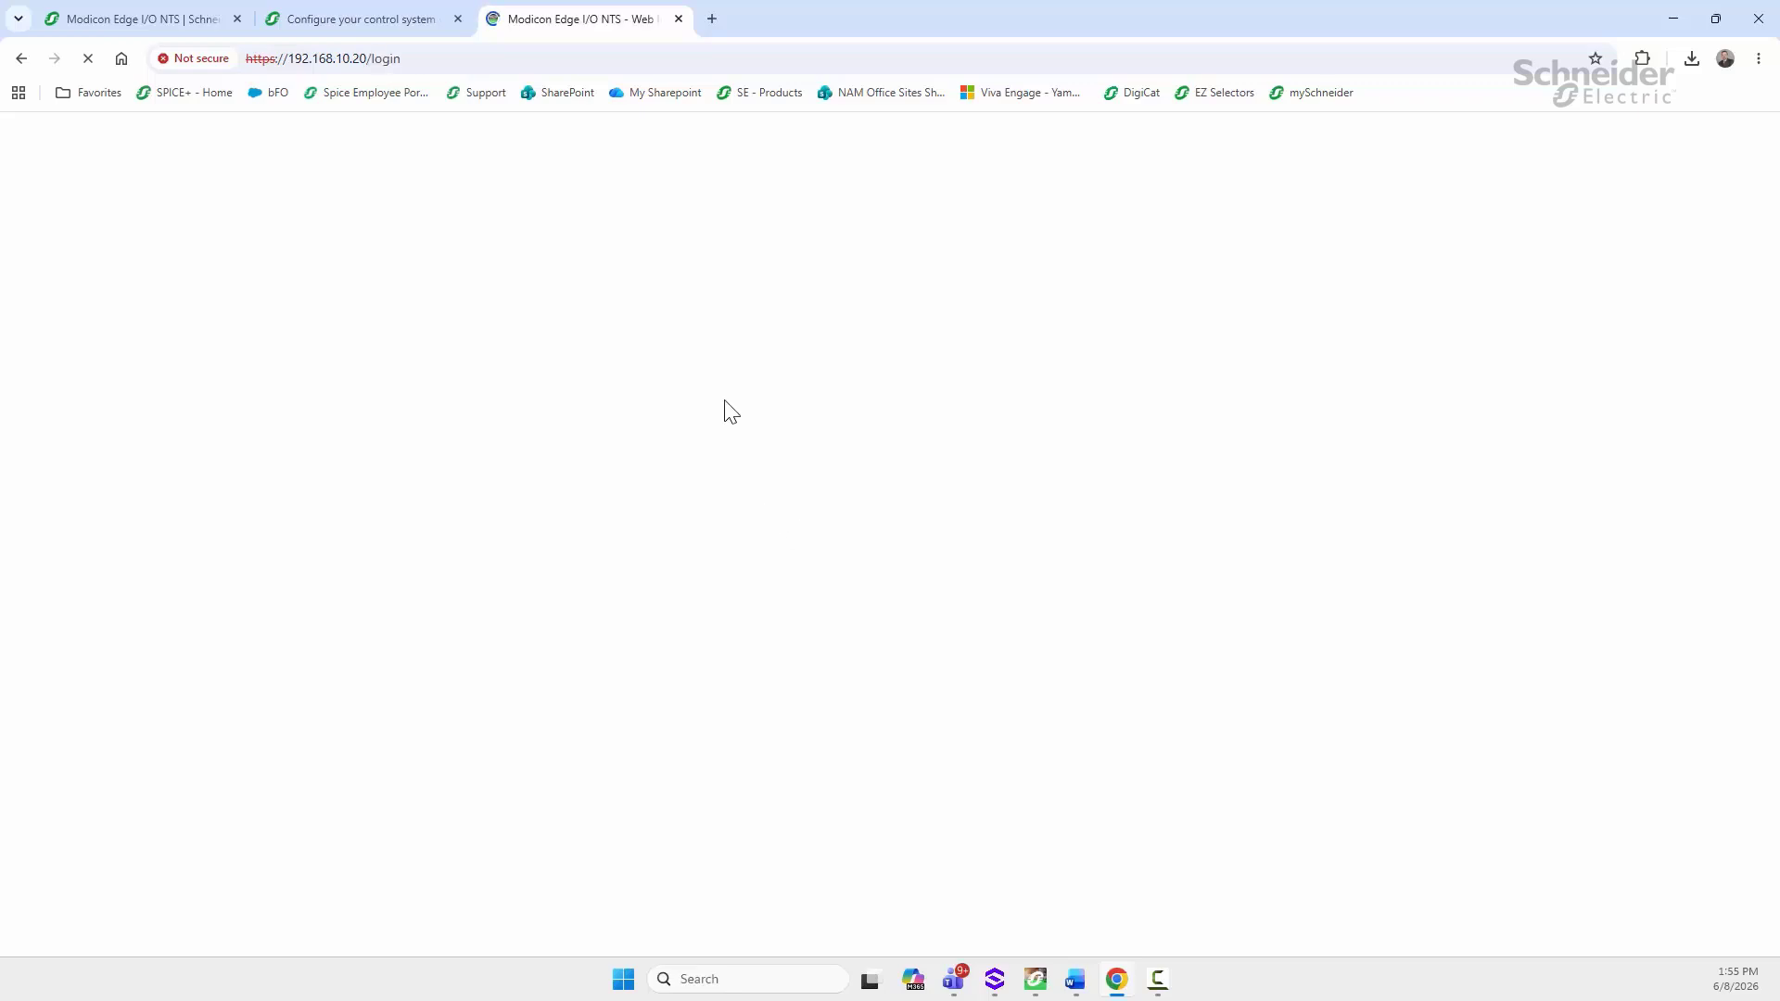
click(1048, 393)
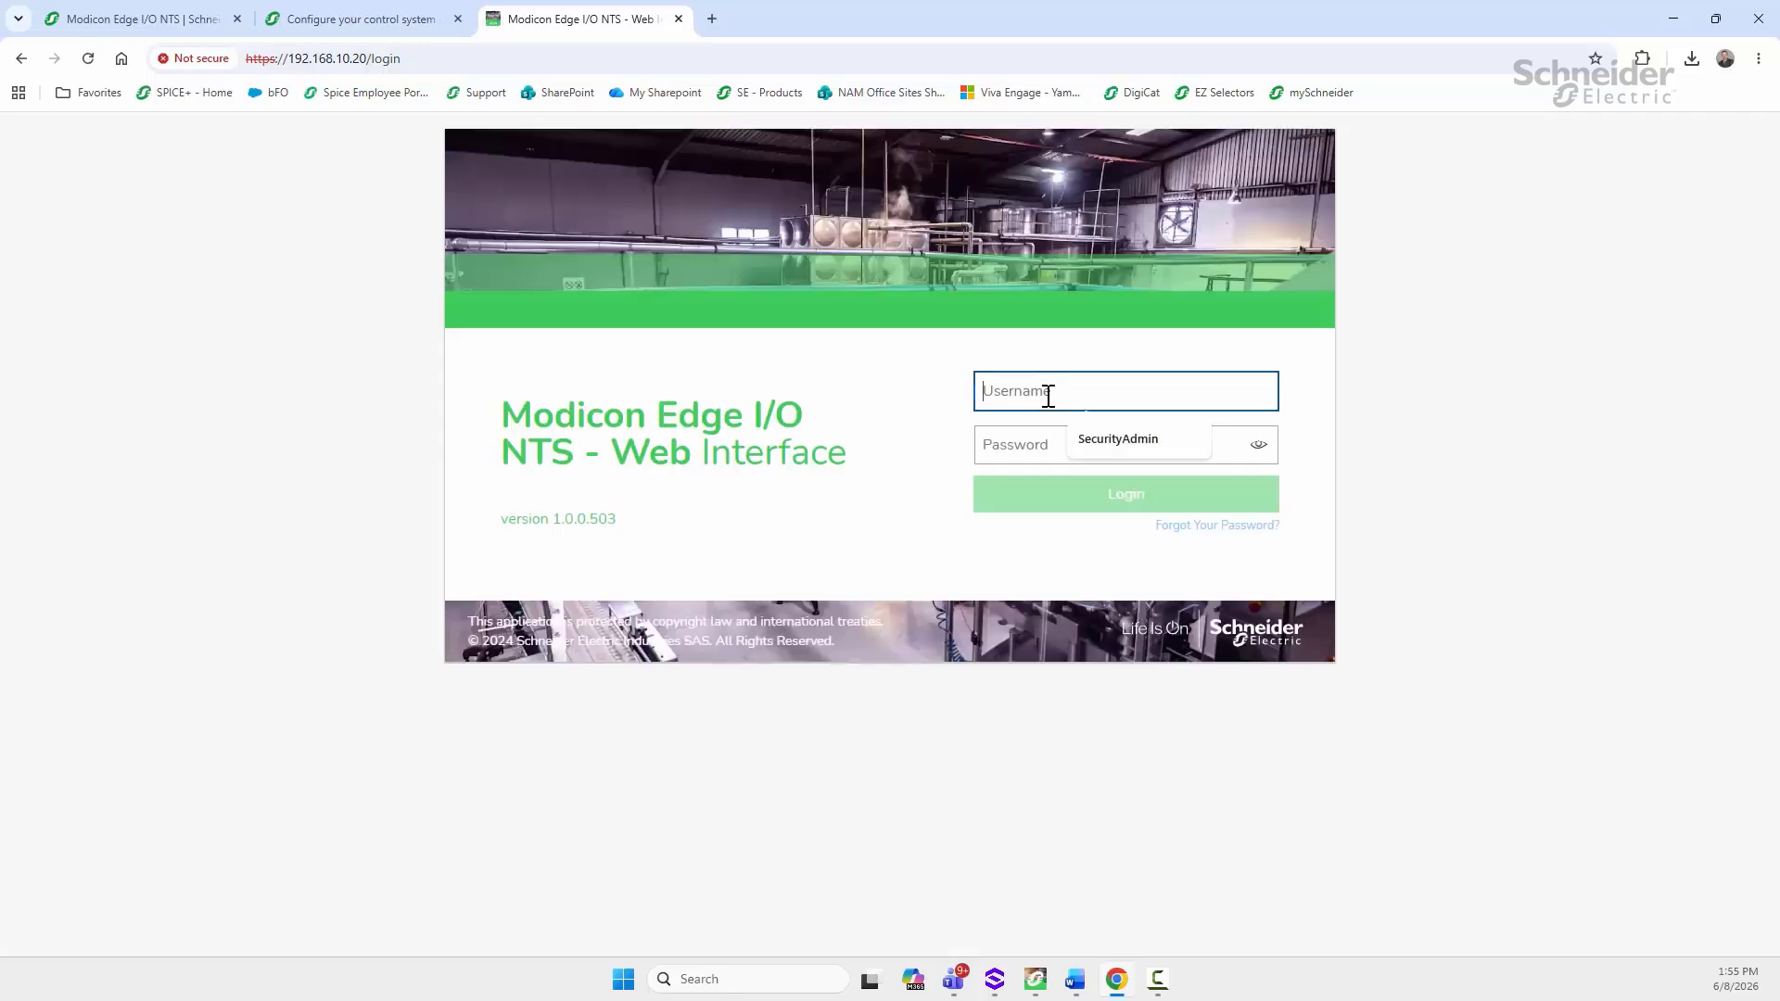
click(1125, 441)
click(1028, 446)
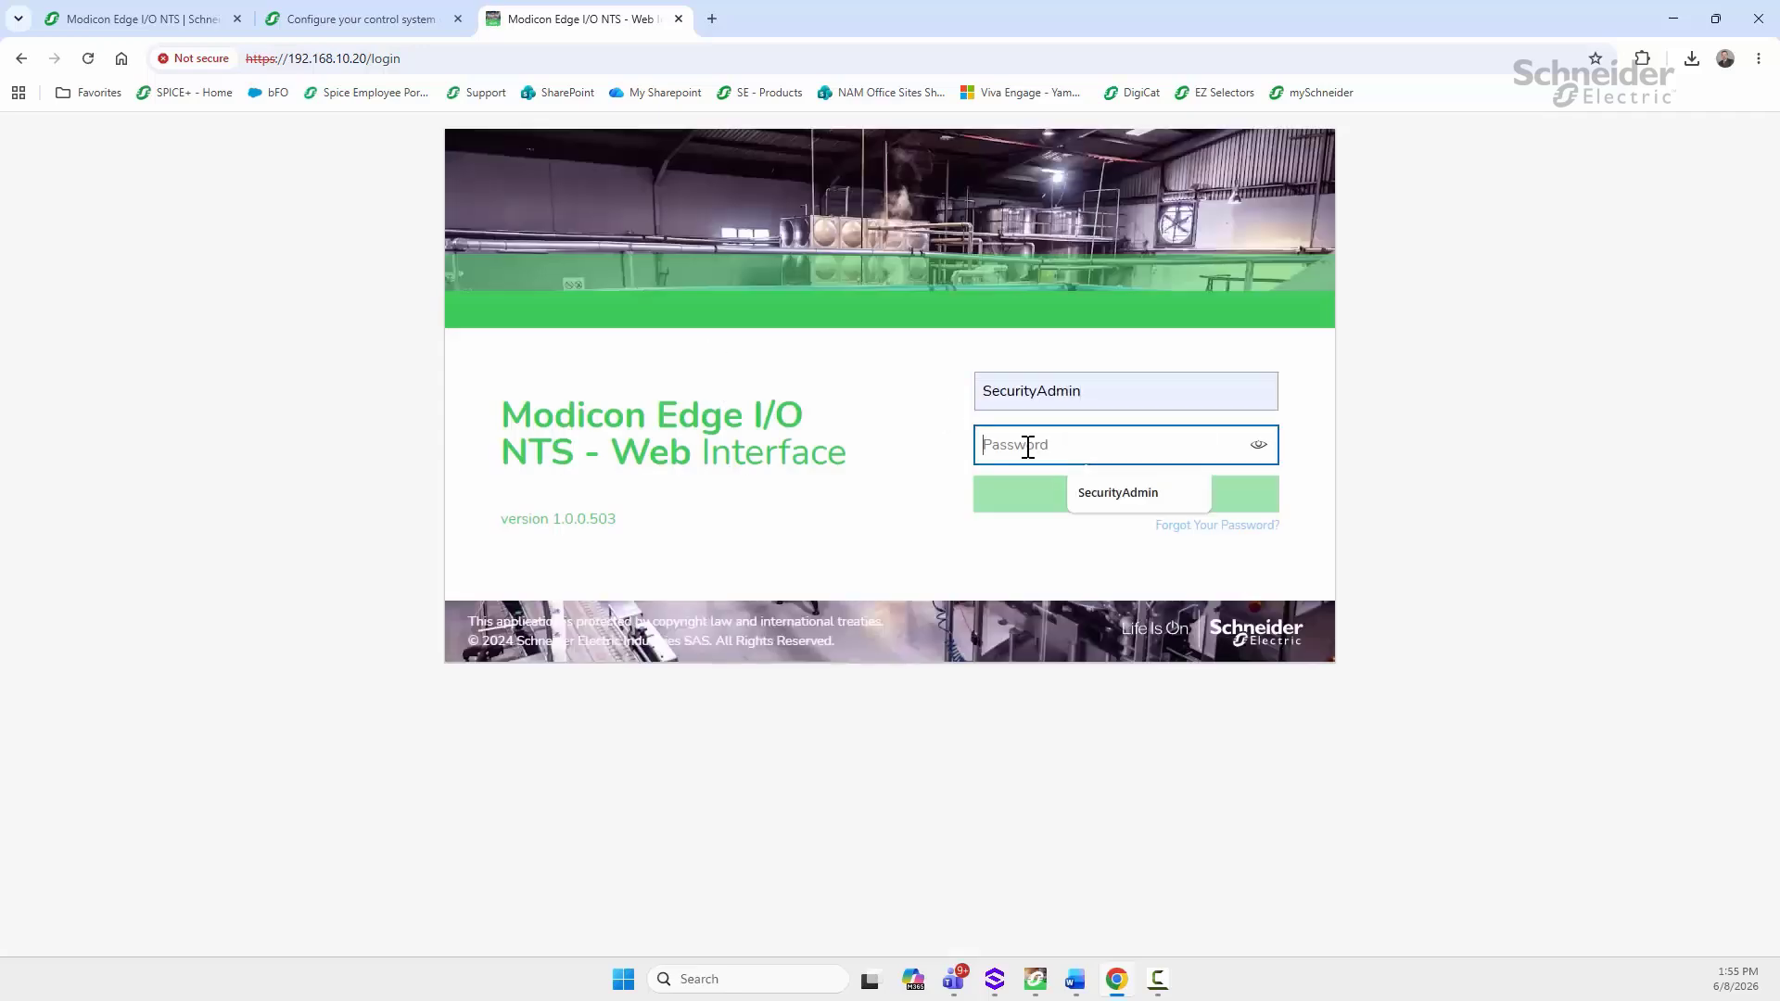
text(****)
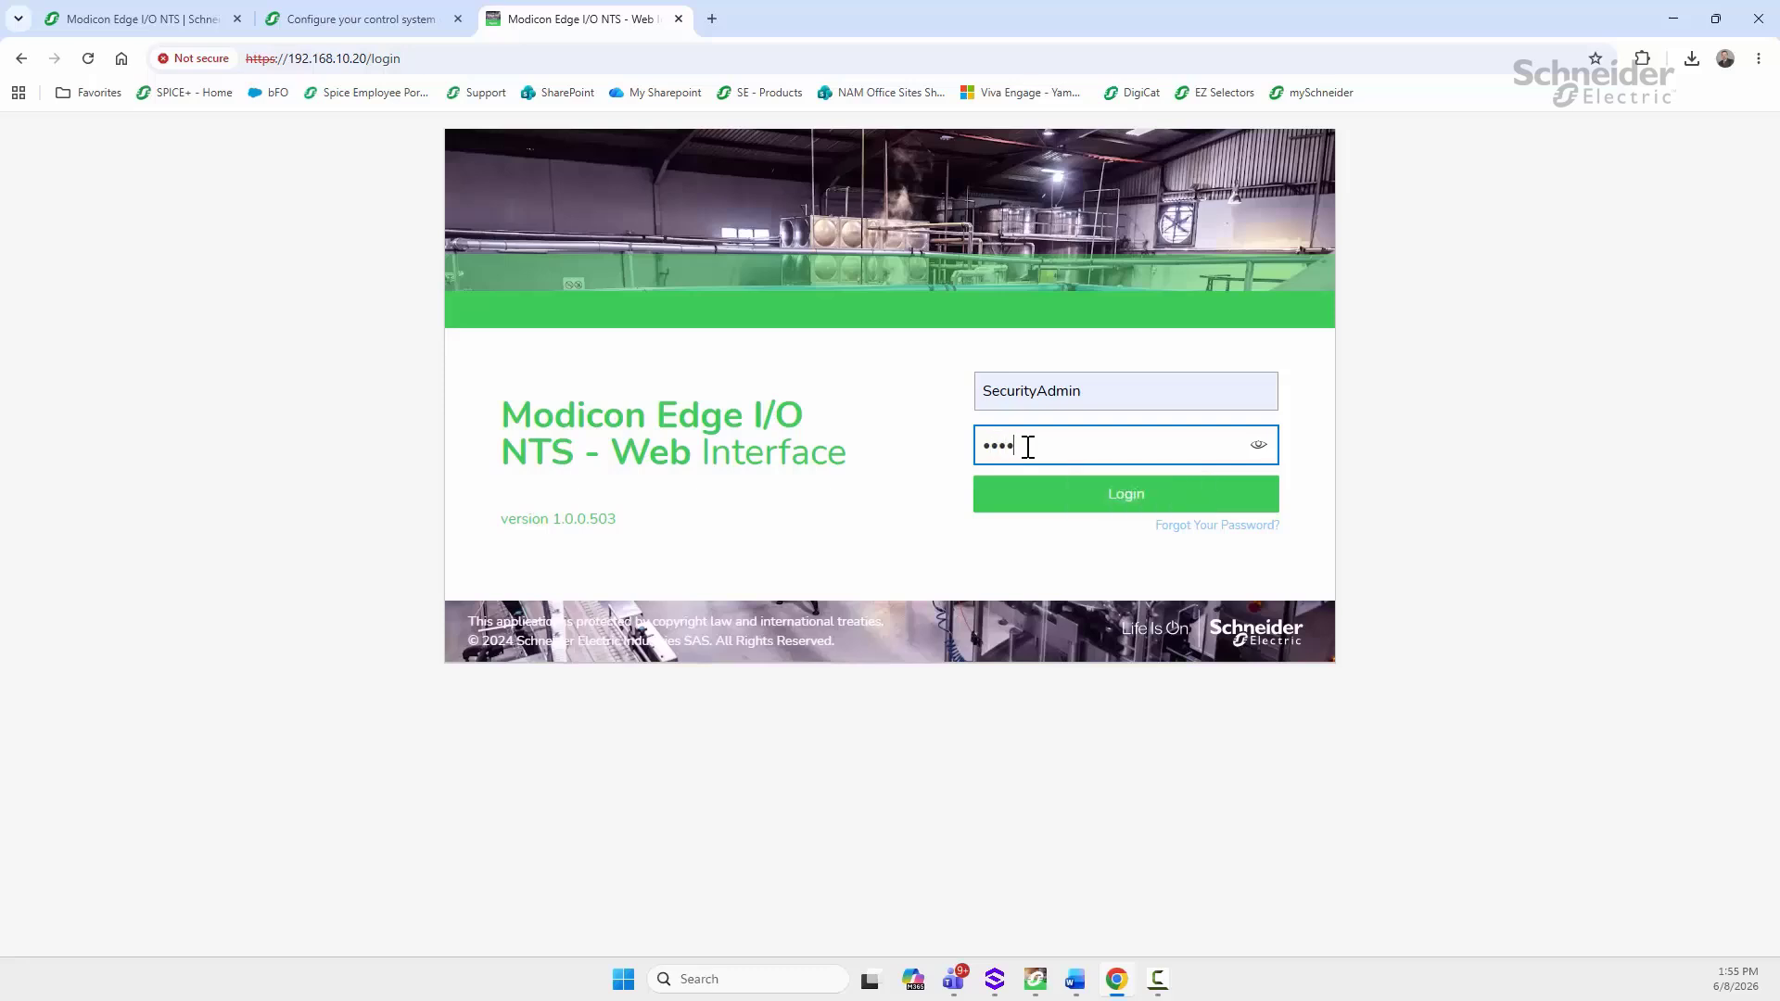
key(BackSpace)
key(BackSpace)
text(******)
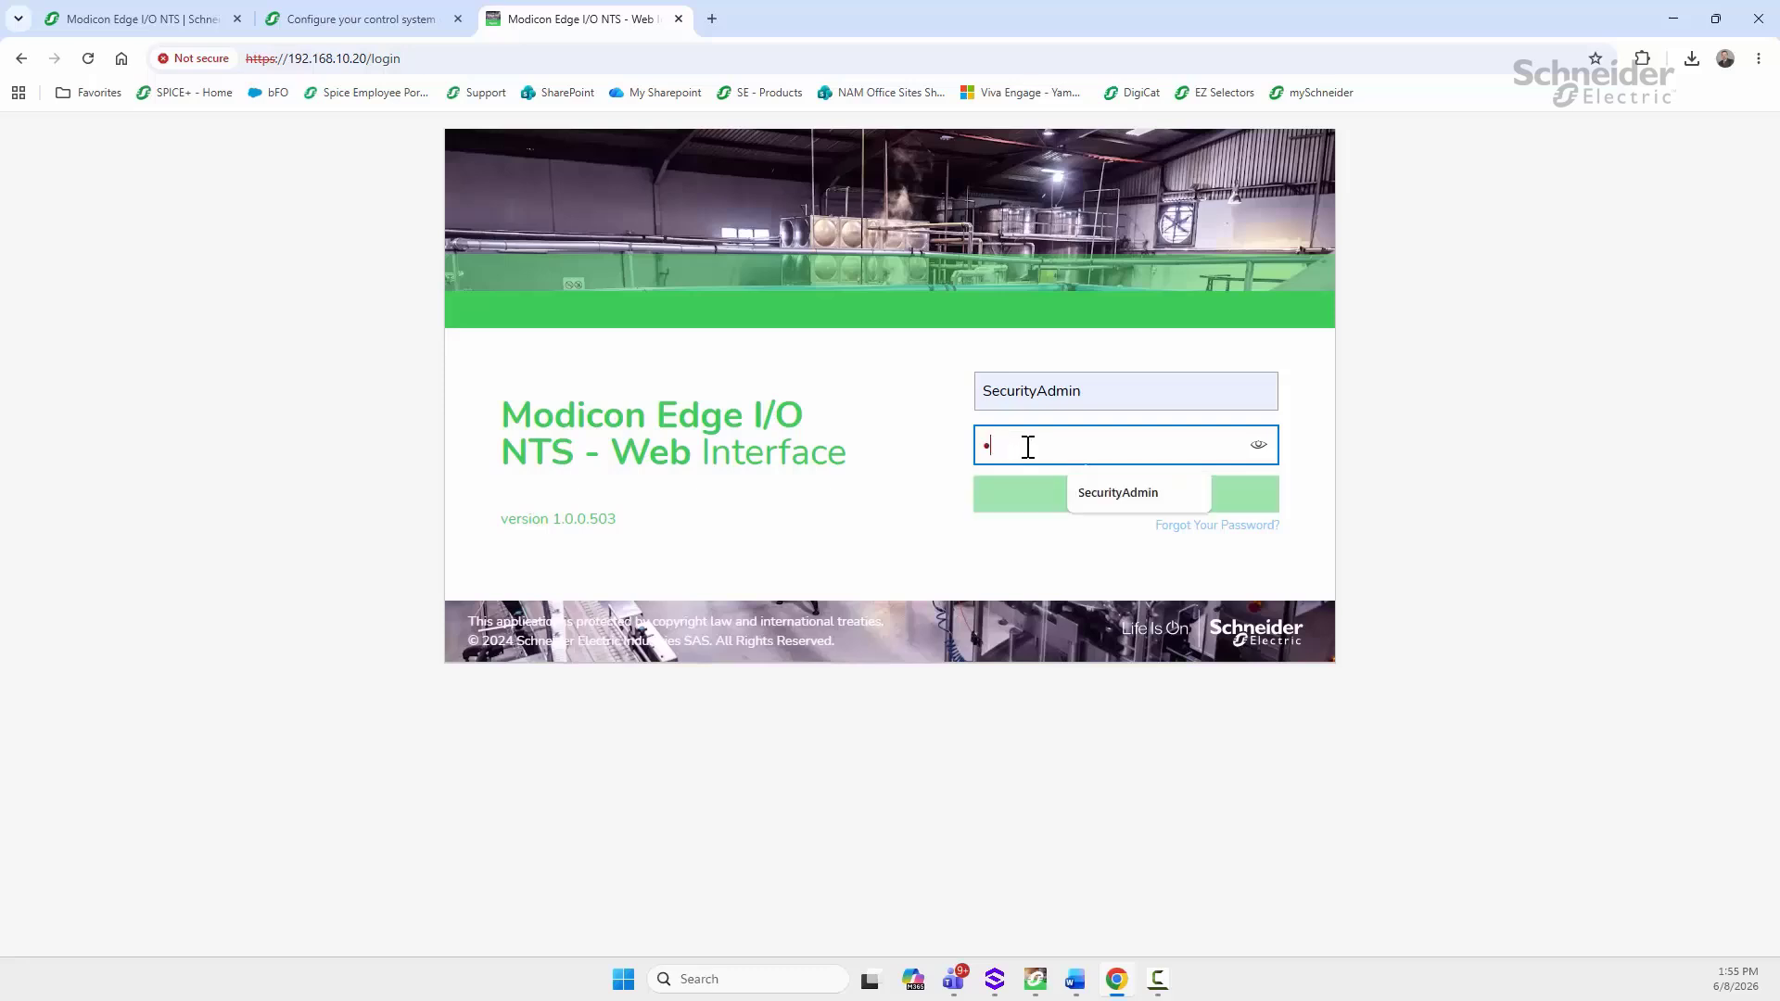
text(***)
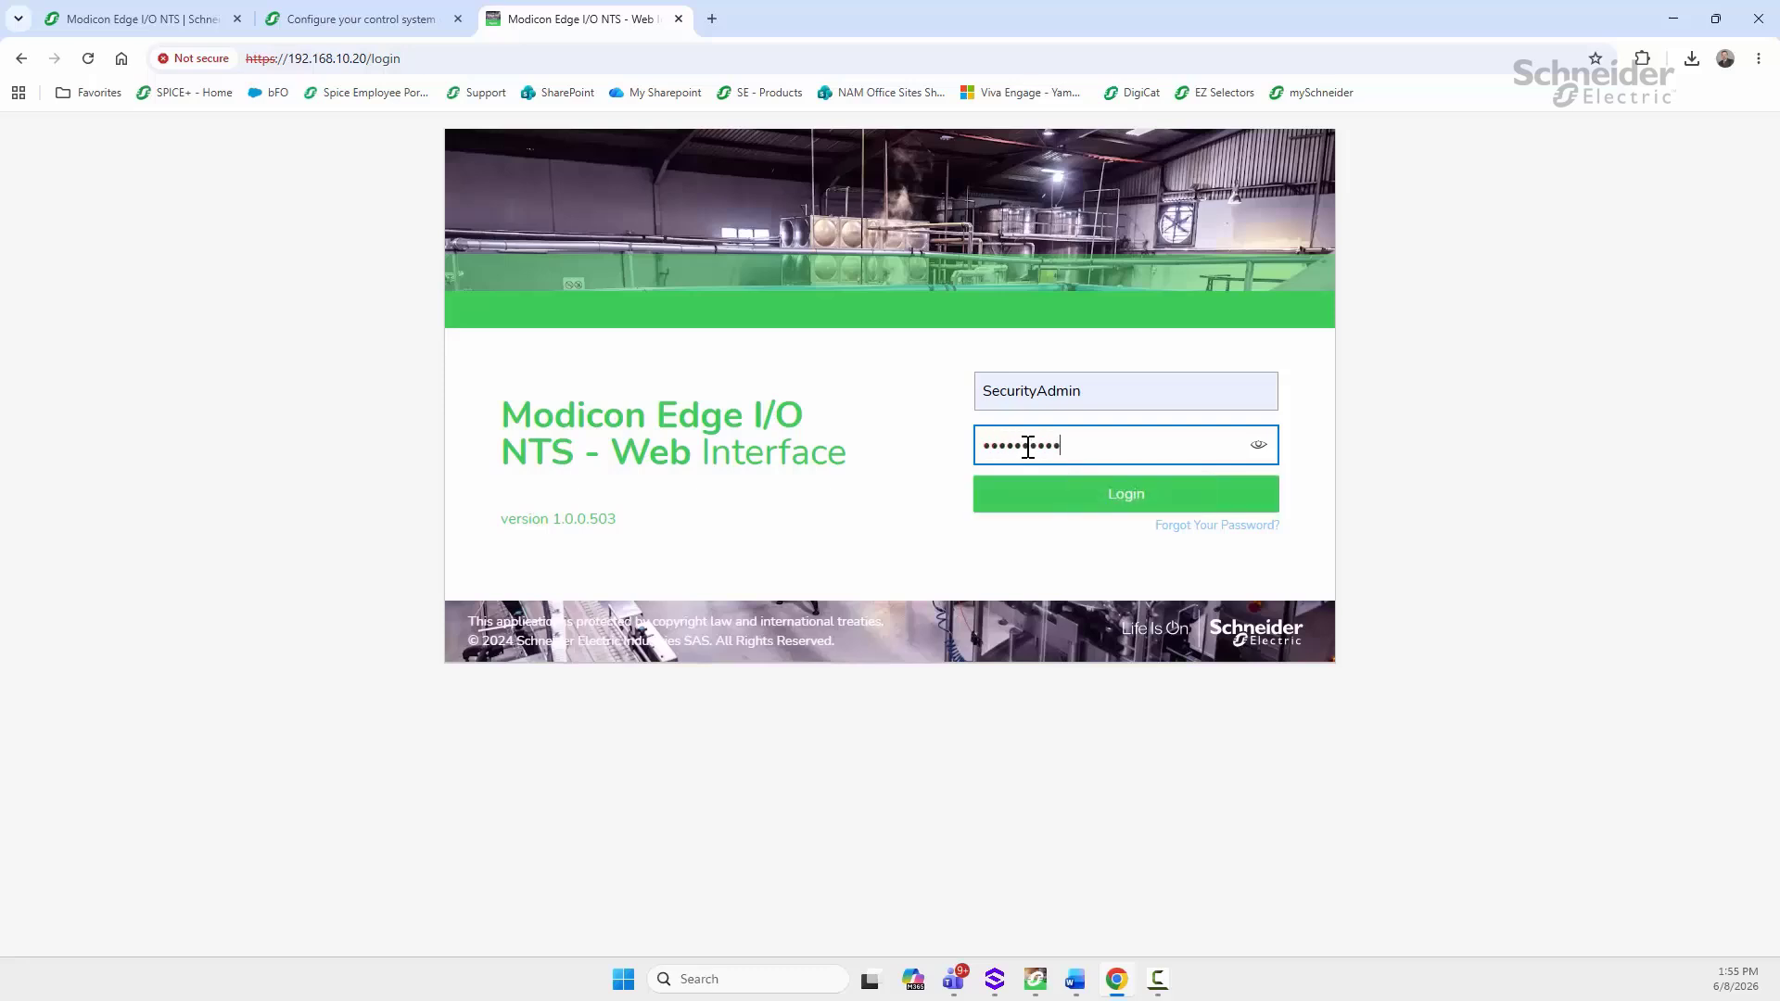
click(1104, 494)
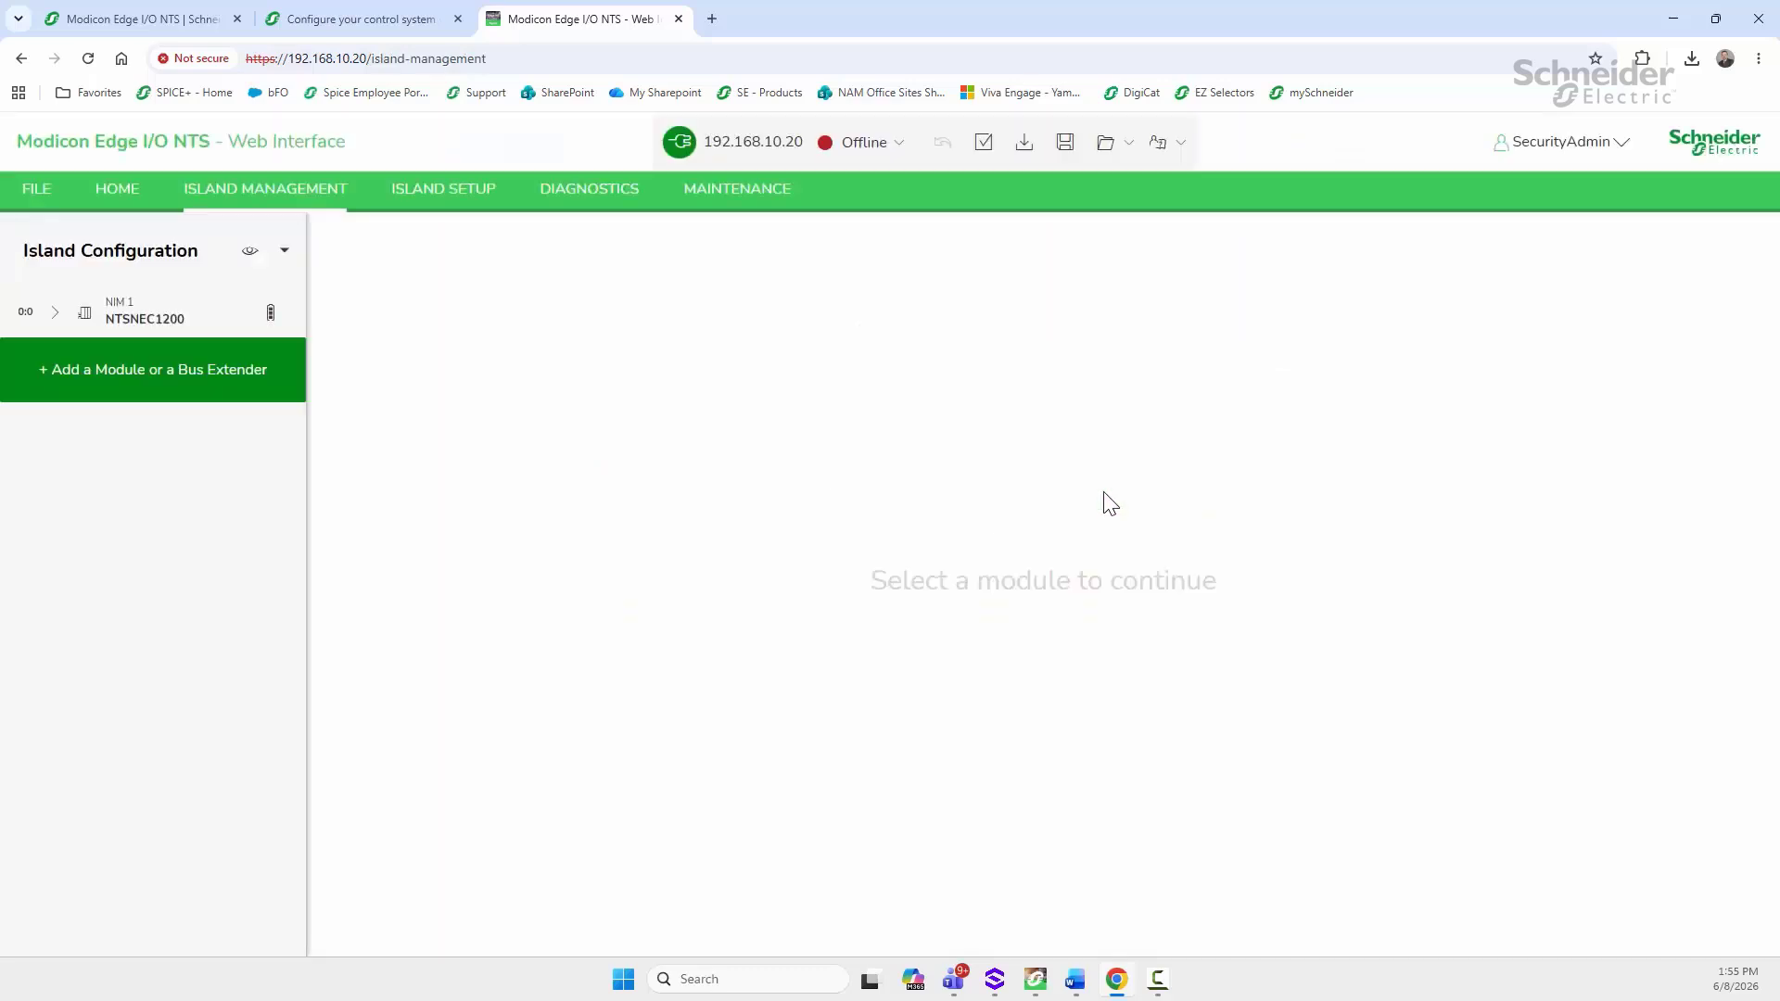
Step: Switch the island connection online, then back to offline
click(890, 146)
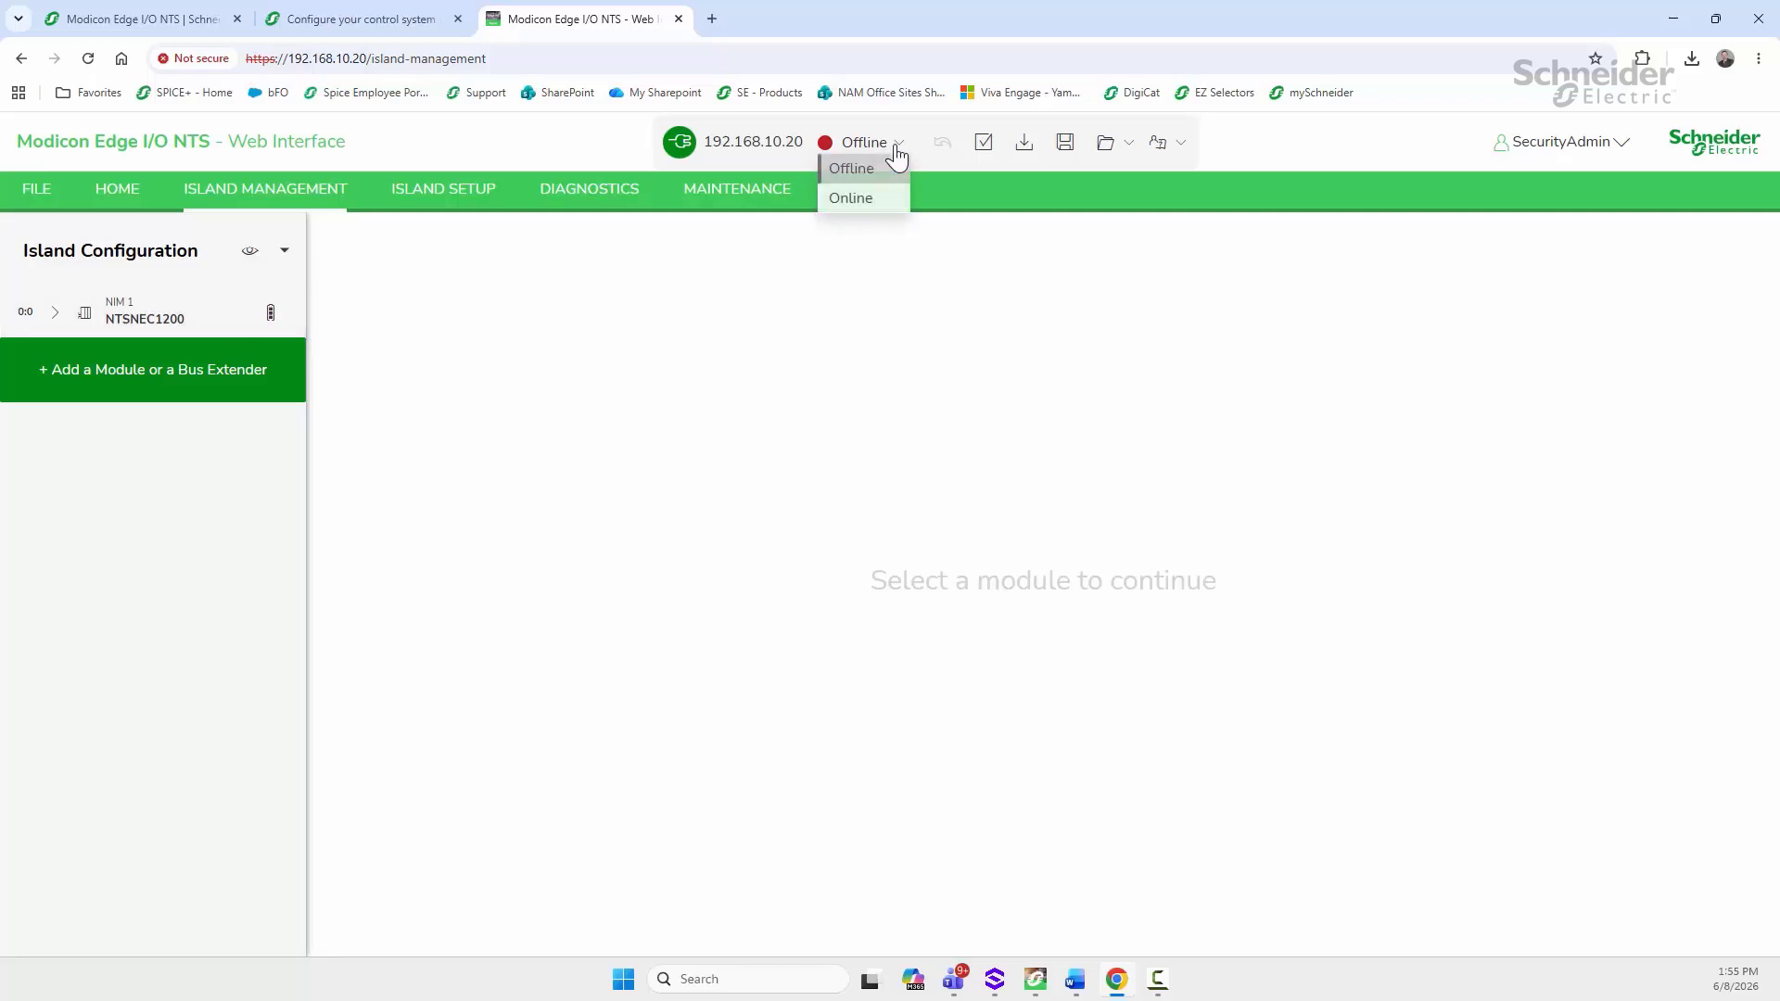
click(870, 198)
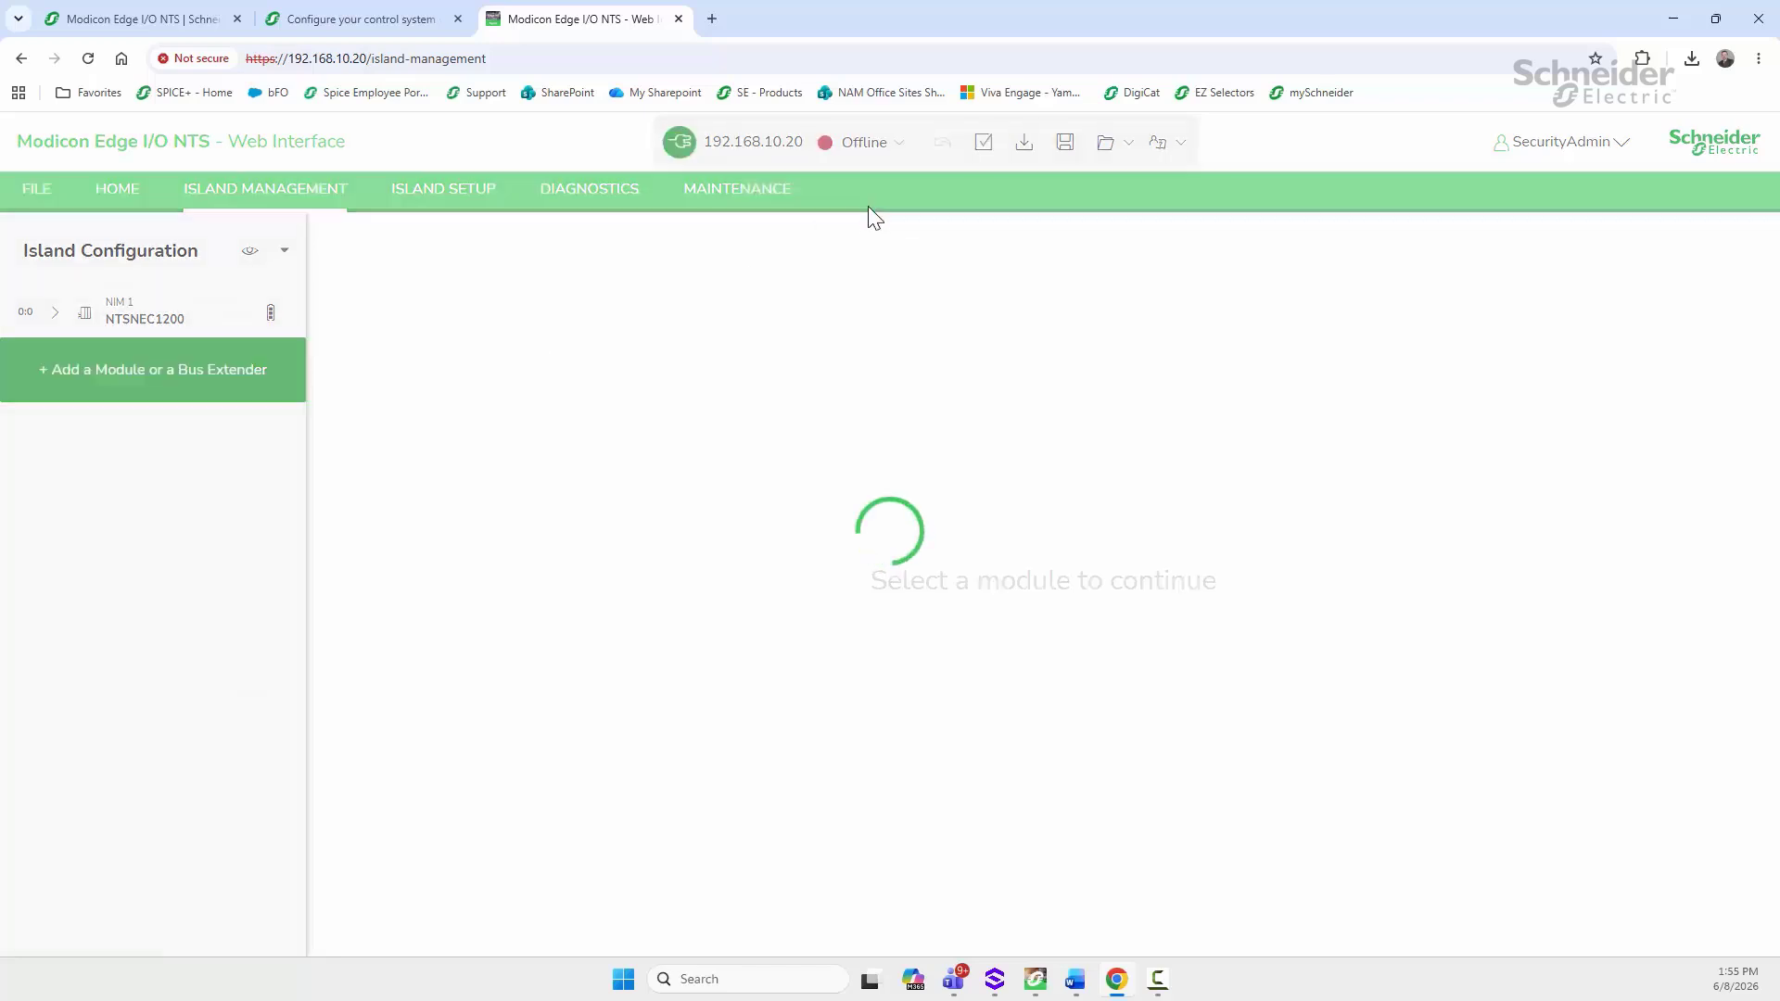
click(893, 147)
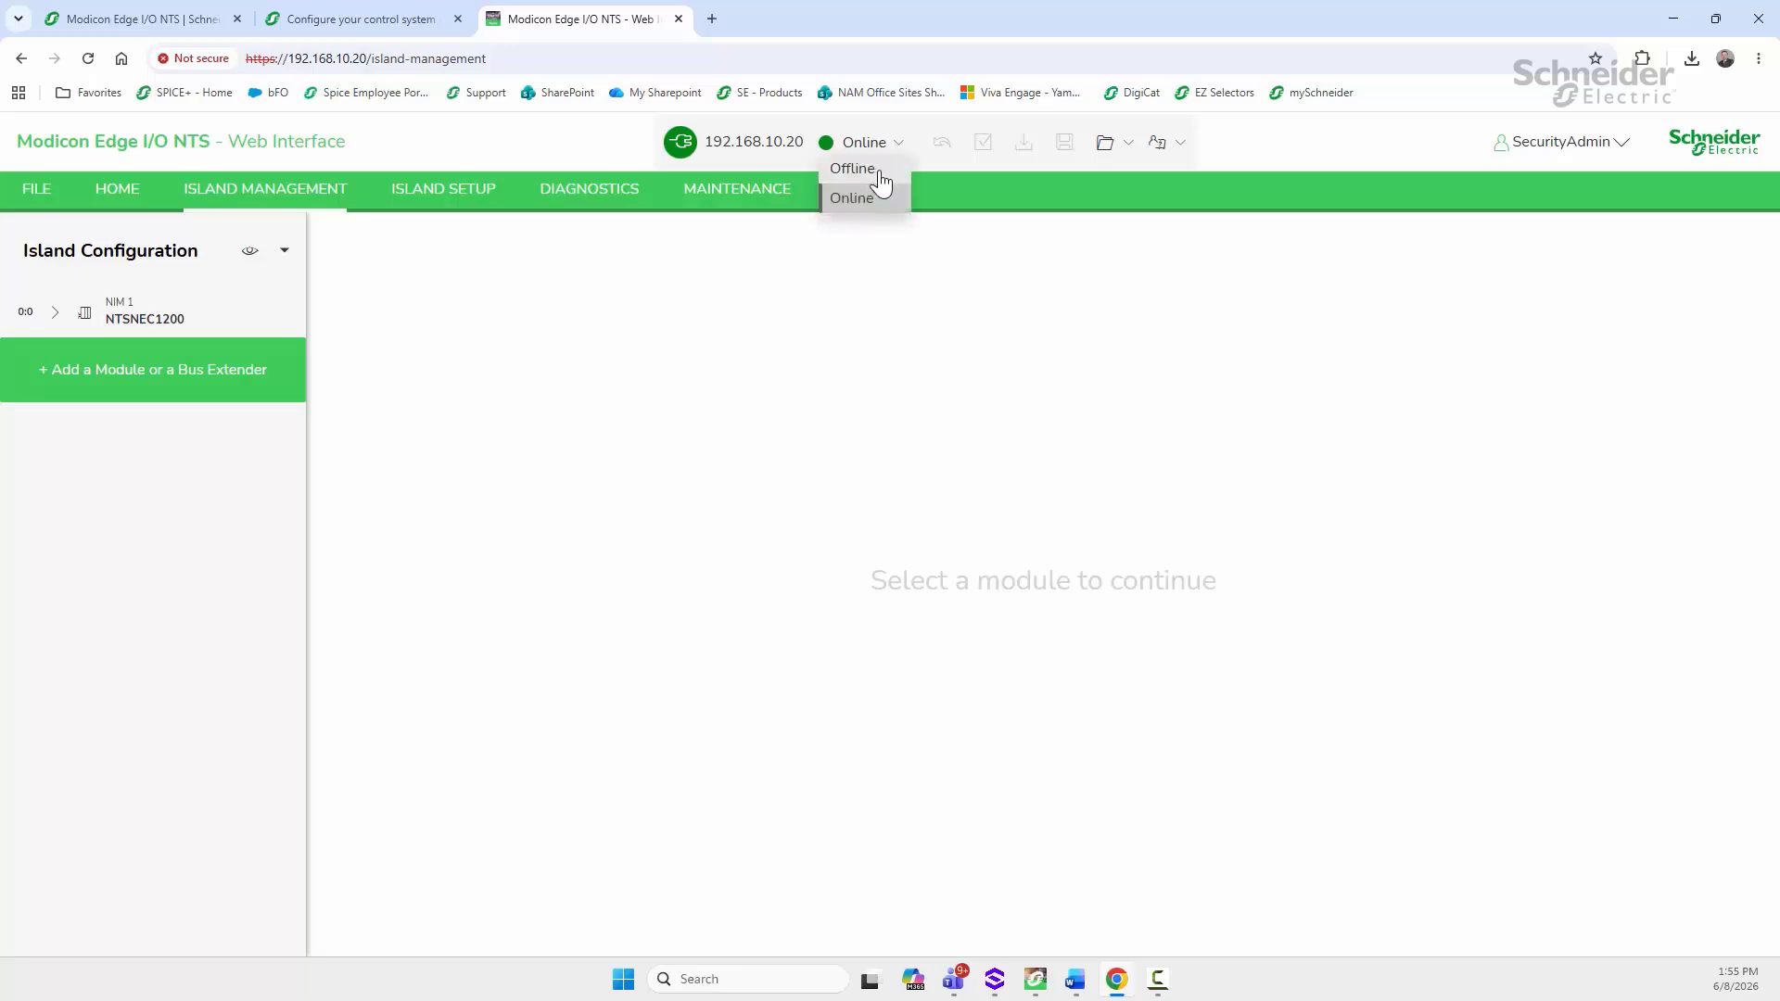
click(877, 174)
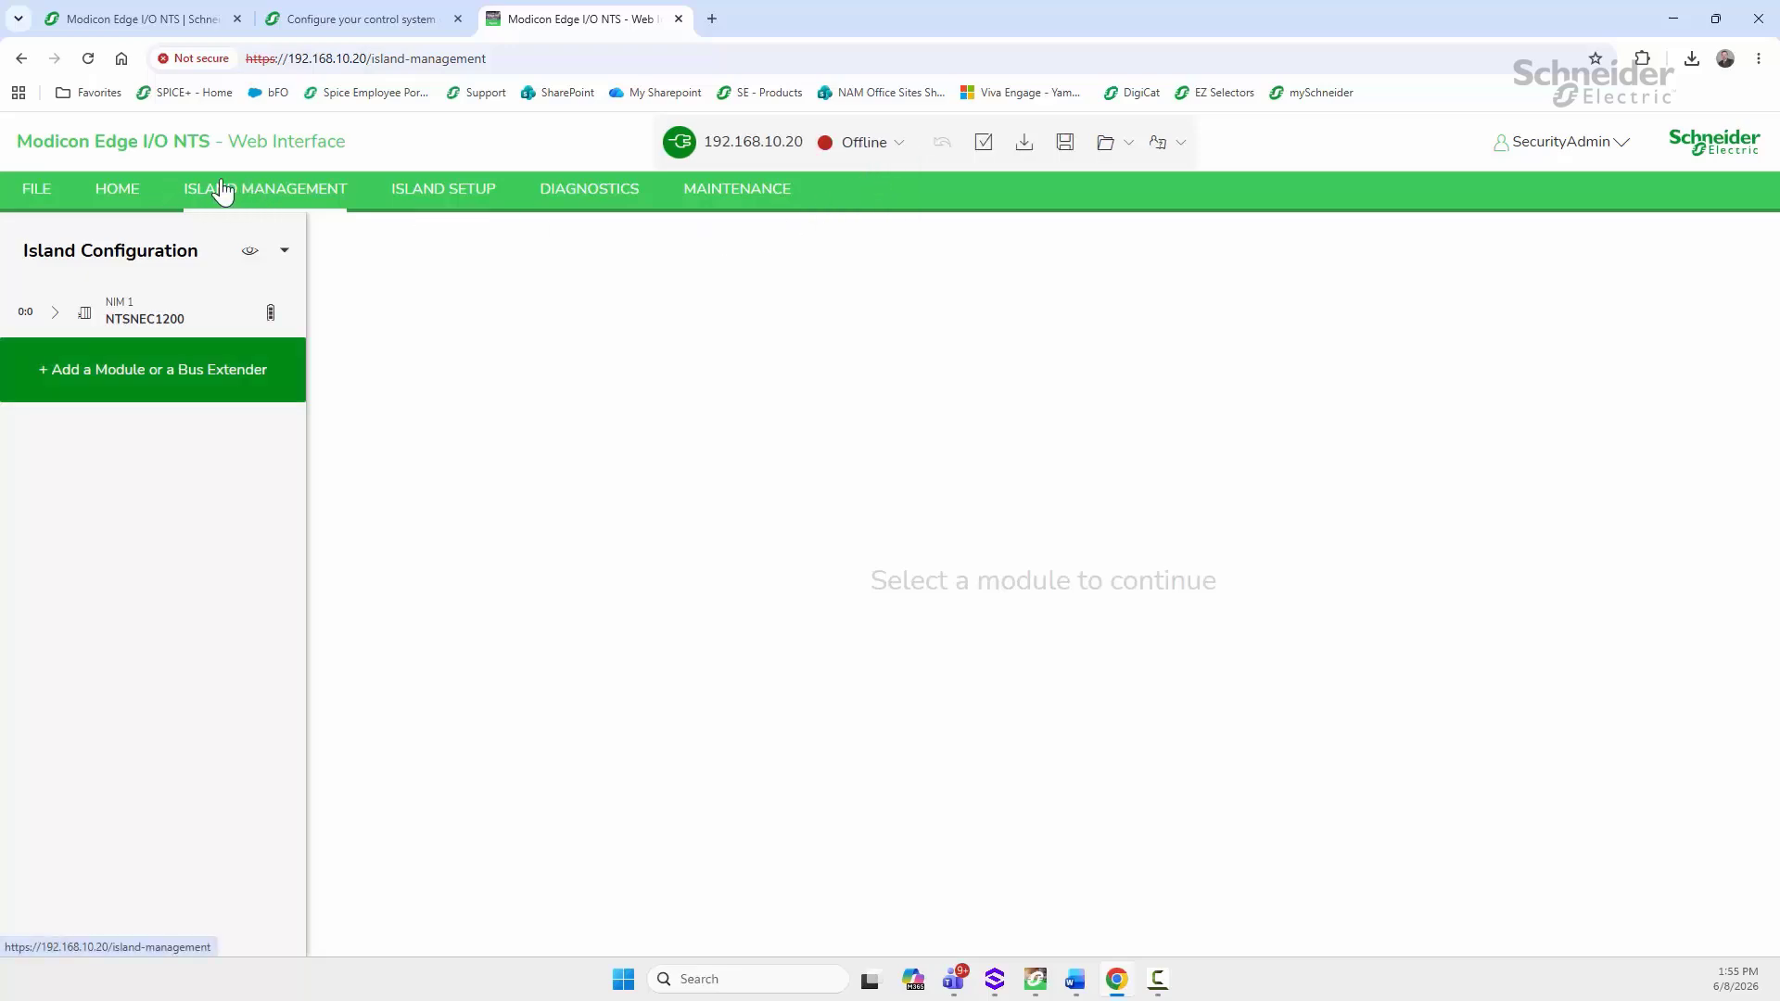
Step: Check NIM 1 NTSNEC1200 parameters and the Island Setup network settings, then return to Machine Expert
click(115, 329)
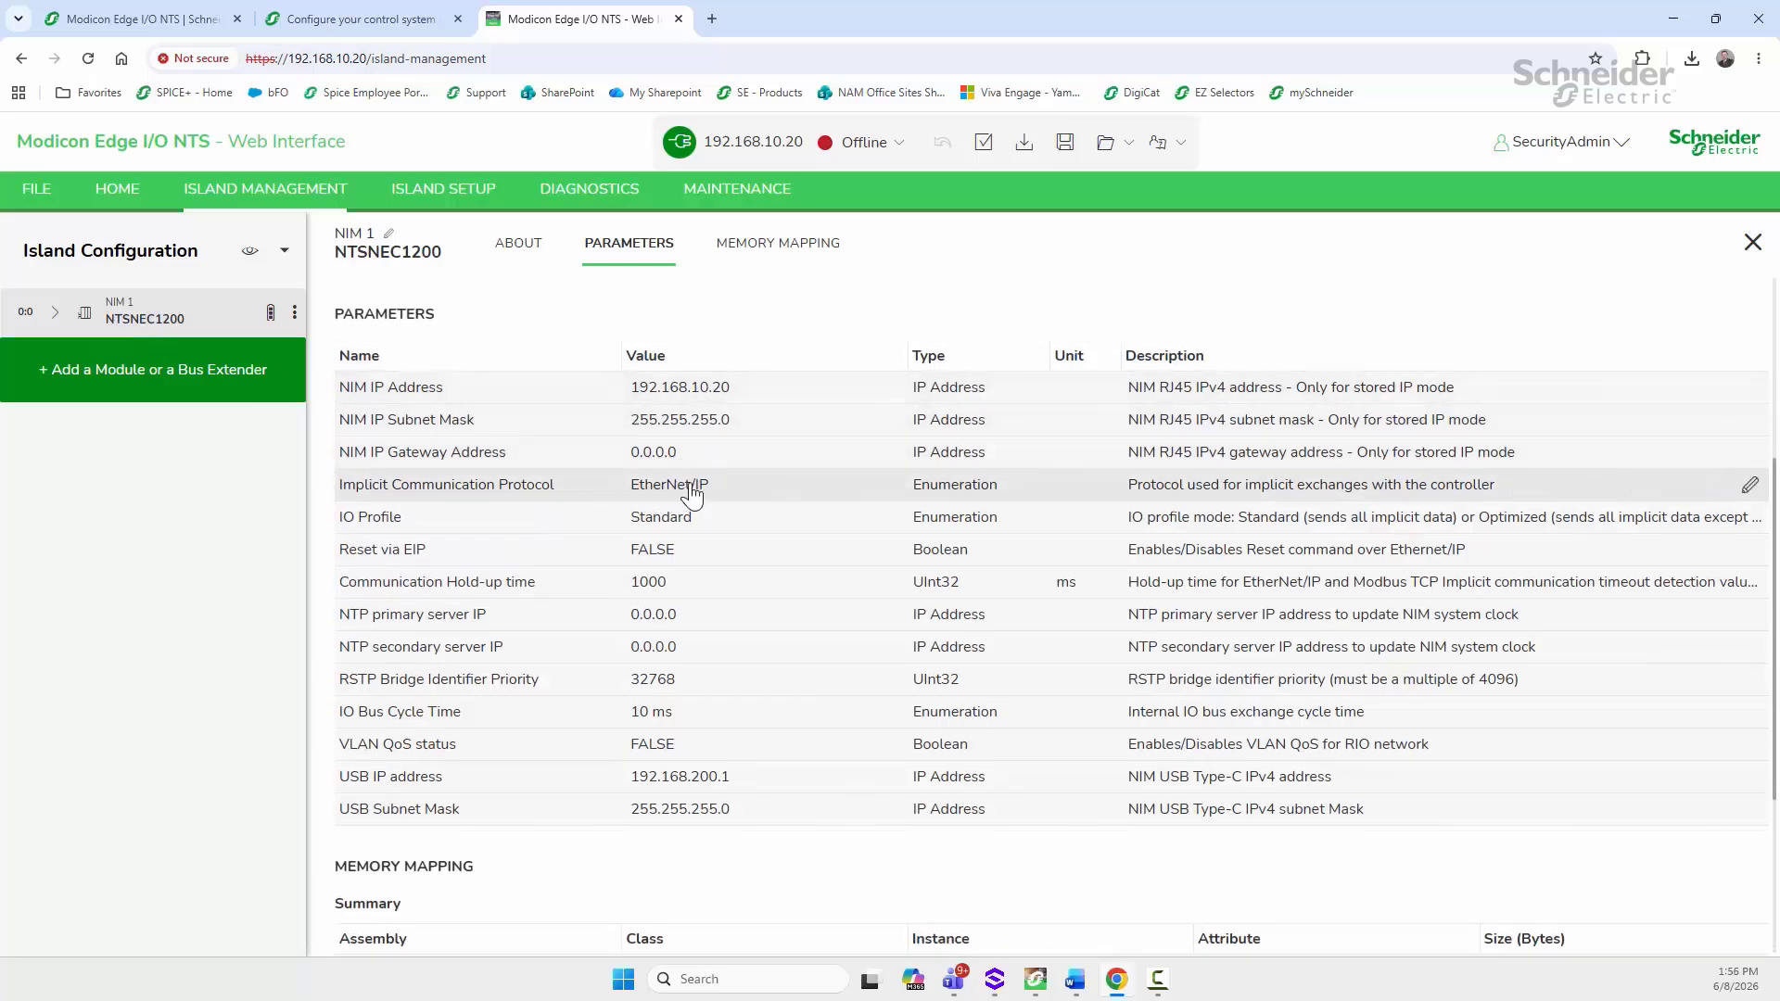
click(422, 188)
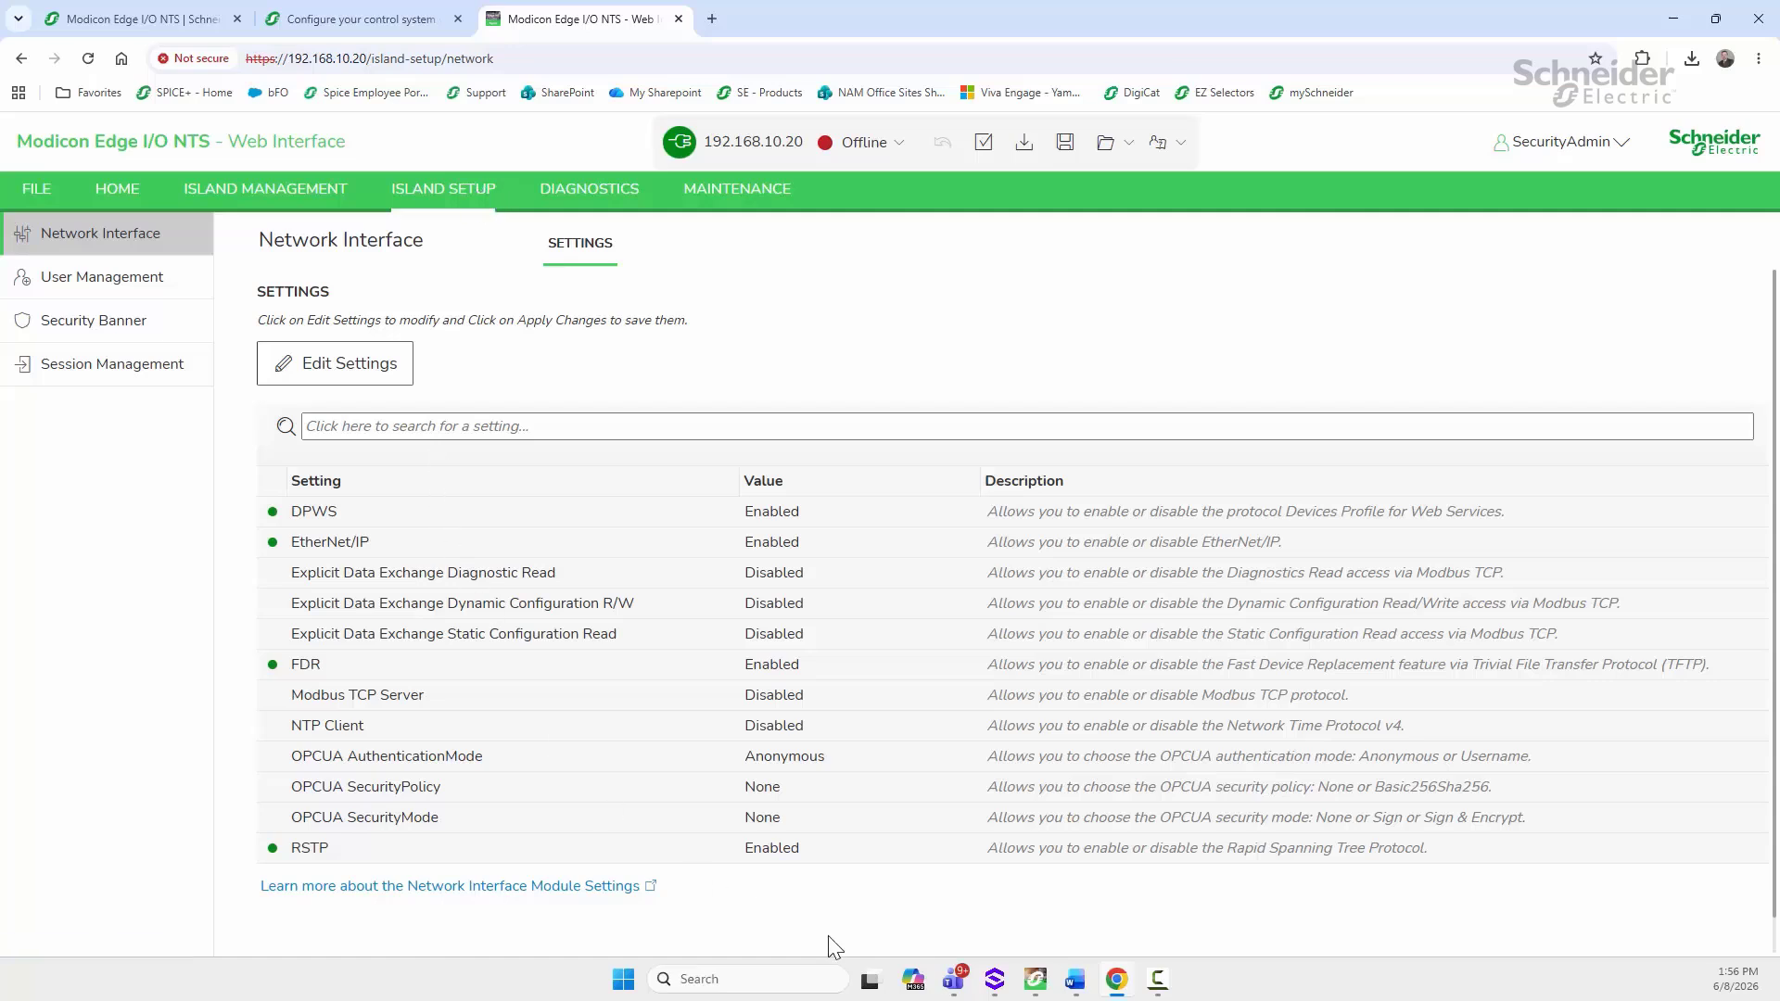
mouse_move(1054, 983)
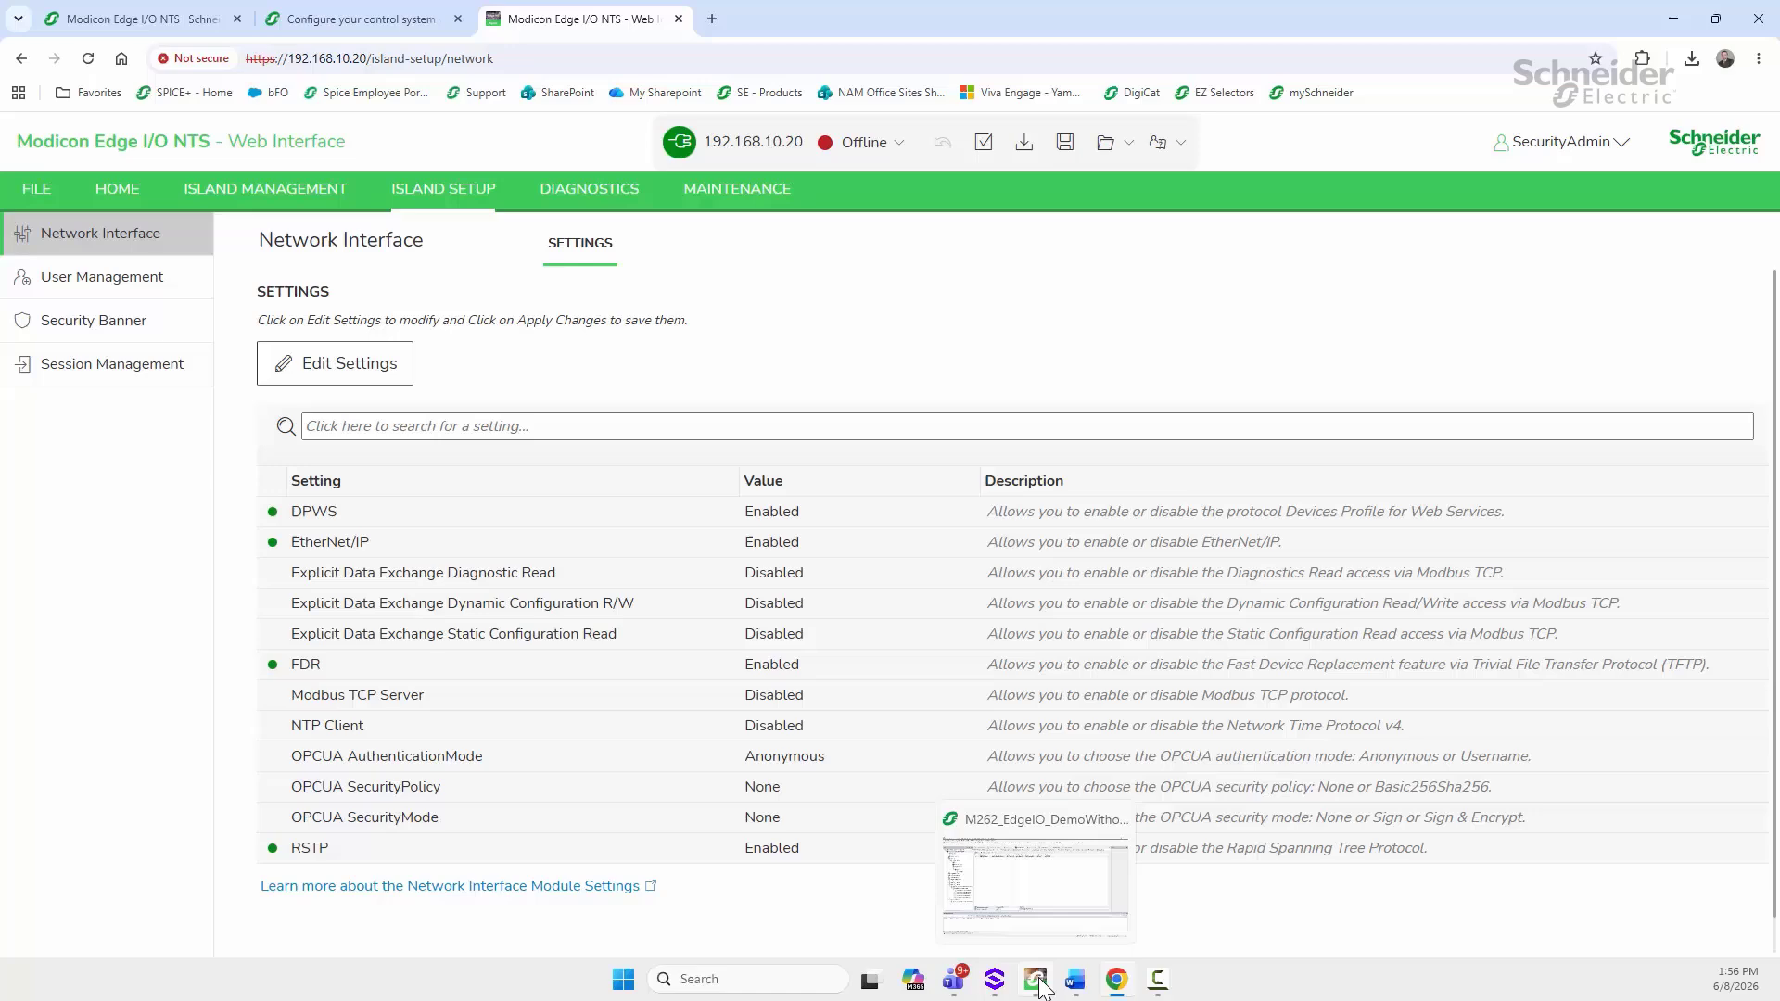
click(1010, 882)
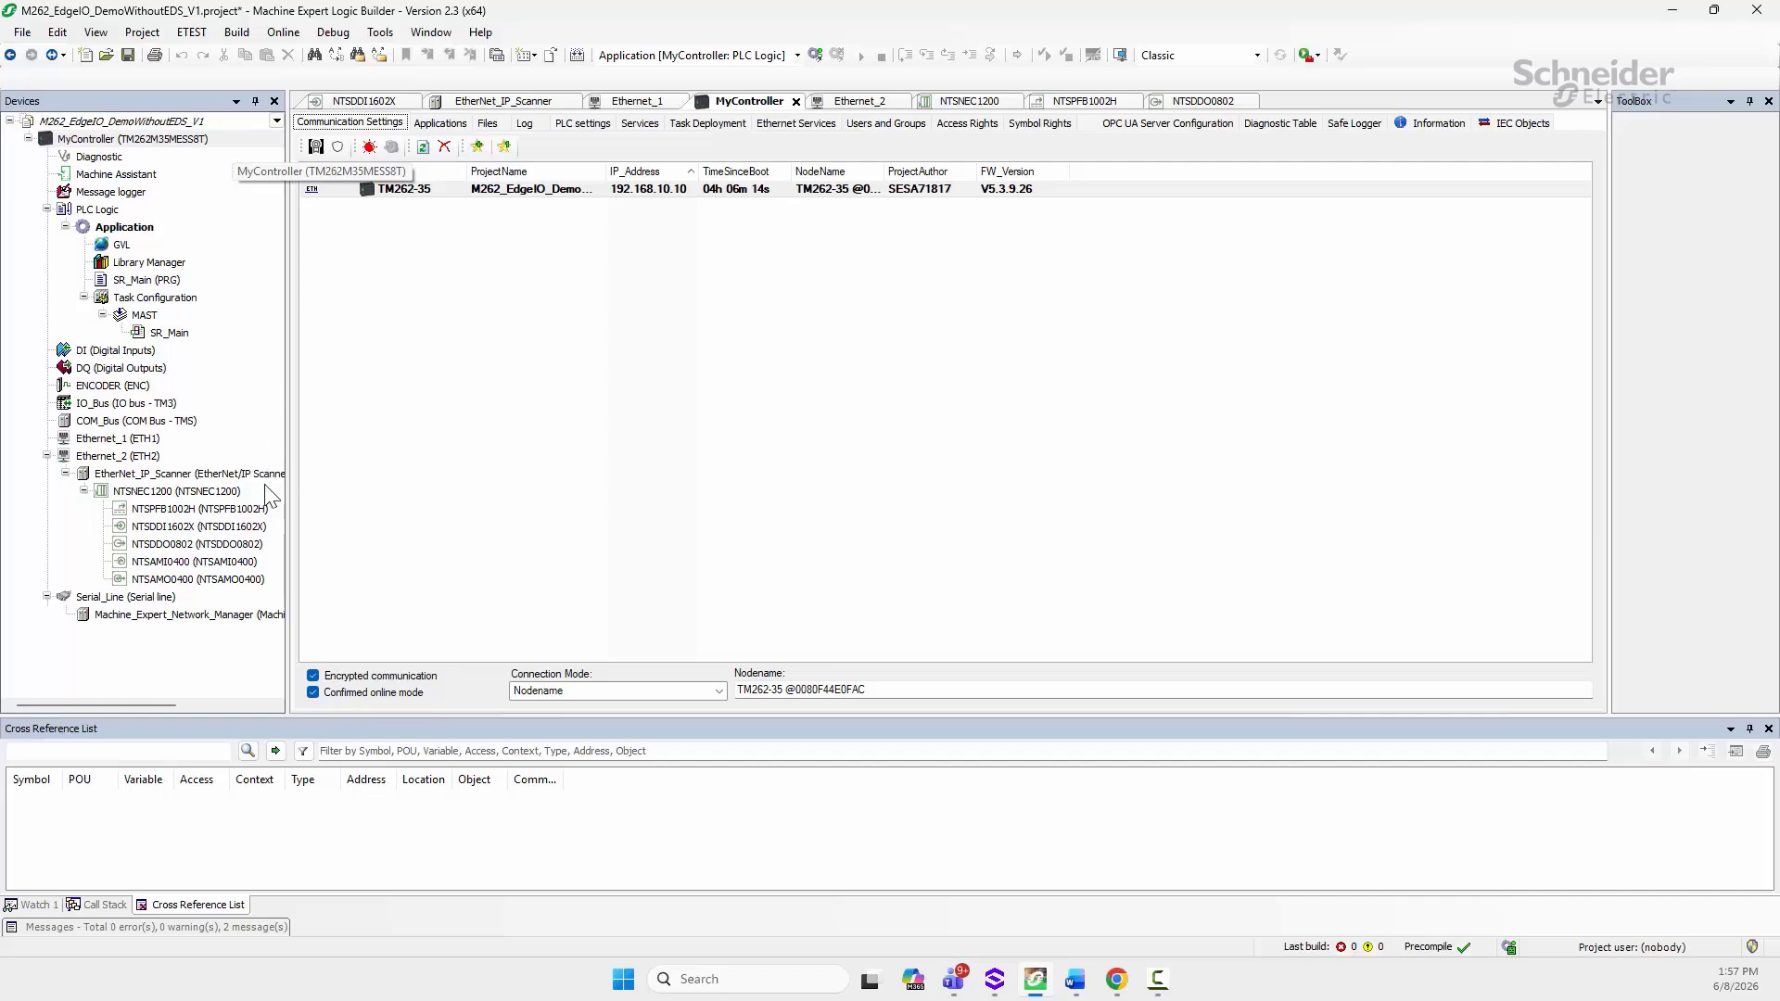
Step: Widen the Devices panel so the Edge I/O module names under NTSNEC1200 fit
drag(286, 453, 312, 453)
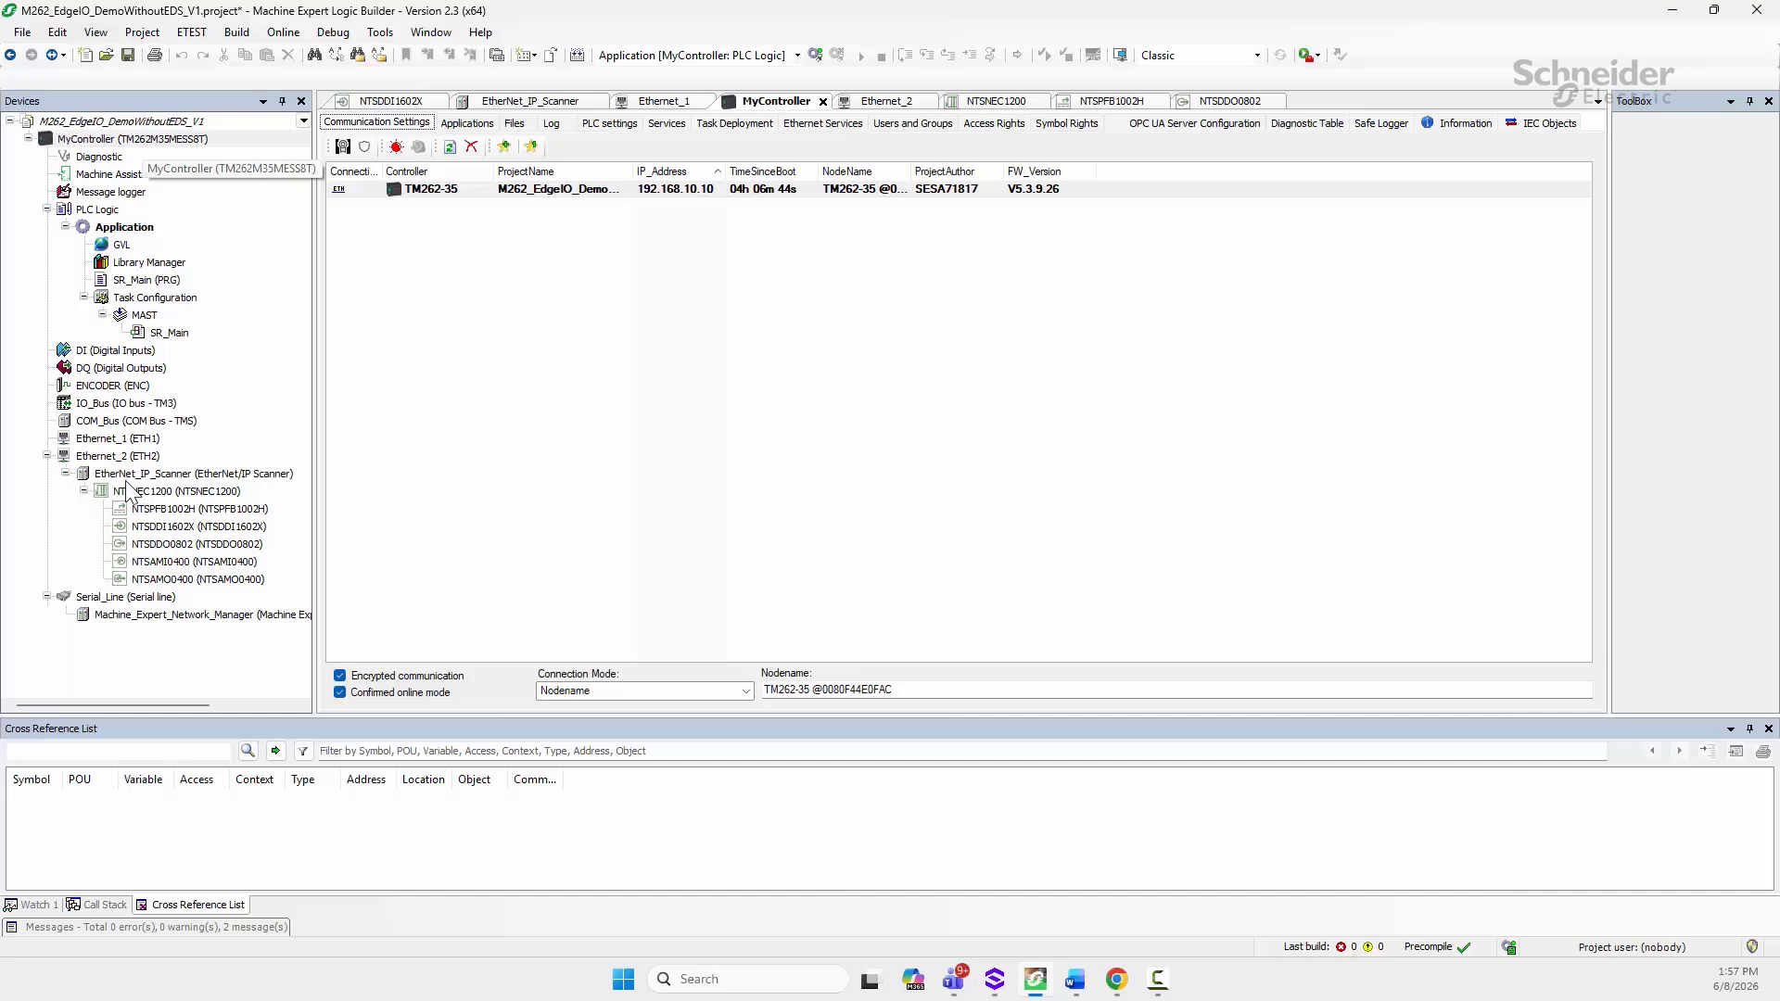
Step: Open Ethernet_2's configuration (fixed IP 192.168.10.10, mask 255.255.255.0) and select EtherNet_IP_Scanner
double_click(110, 456)
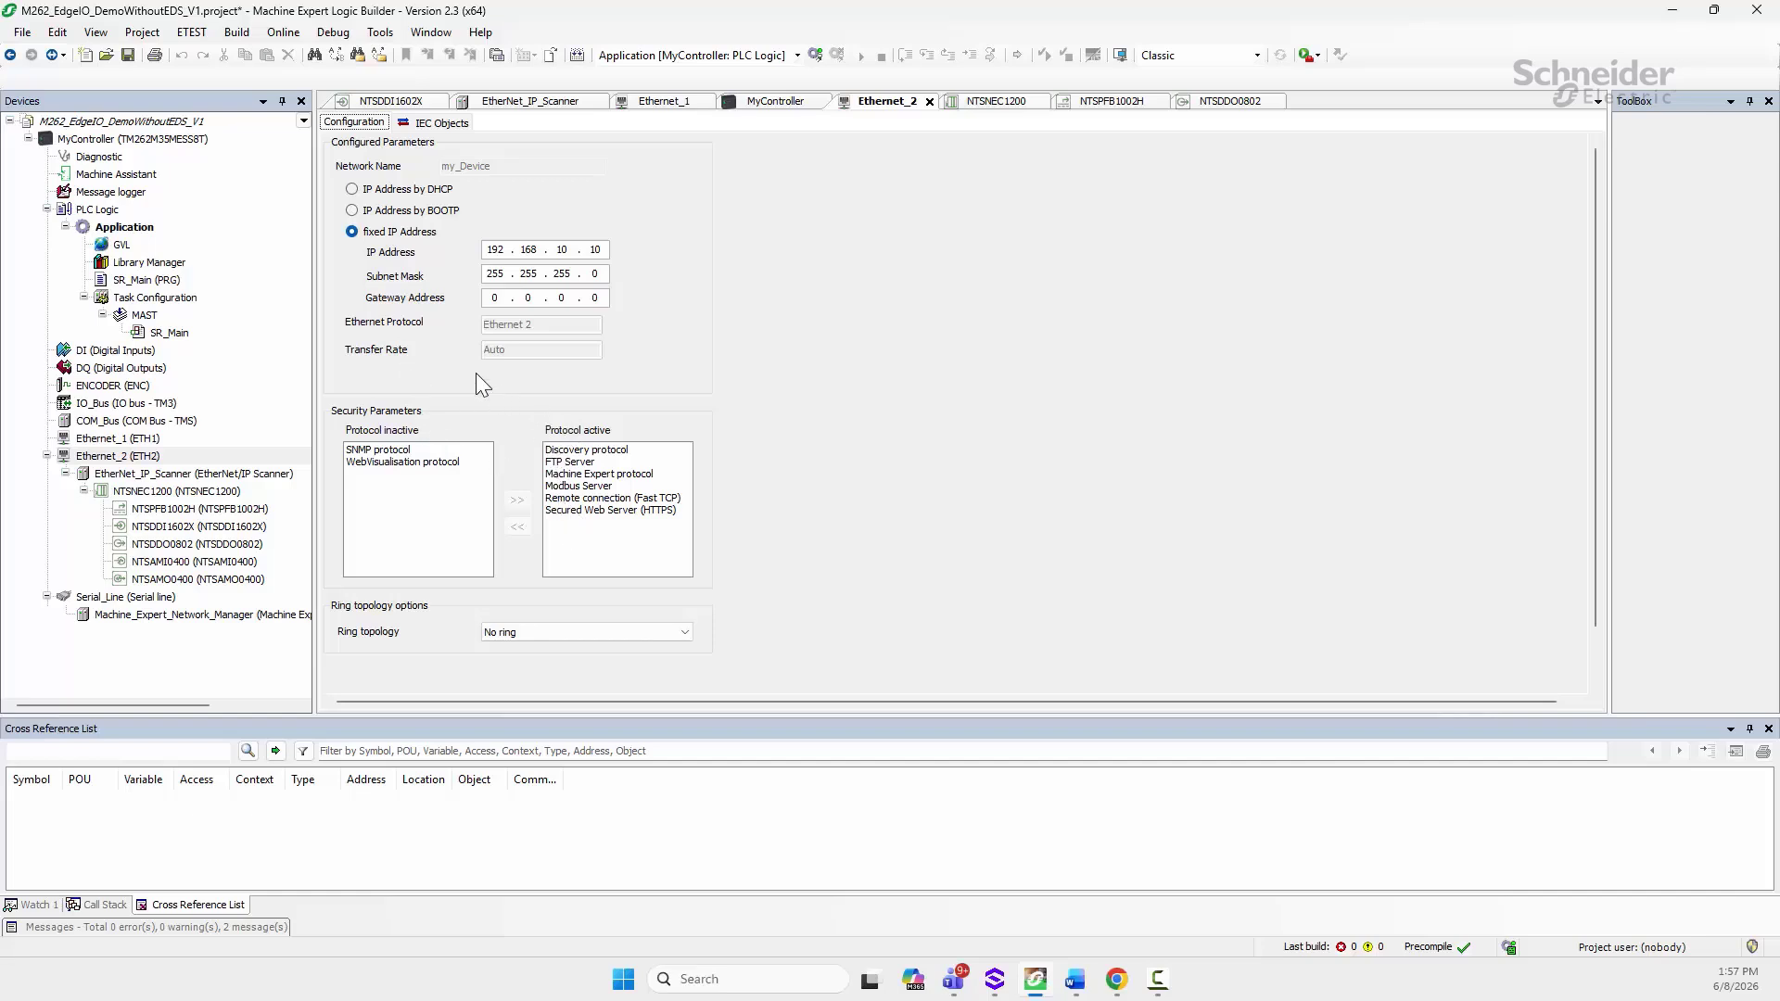
click(110, 476)
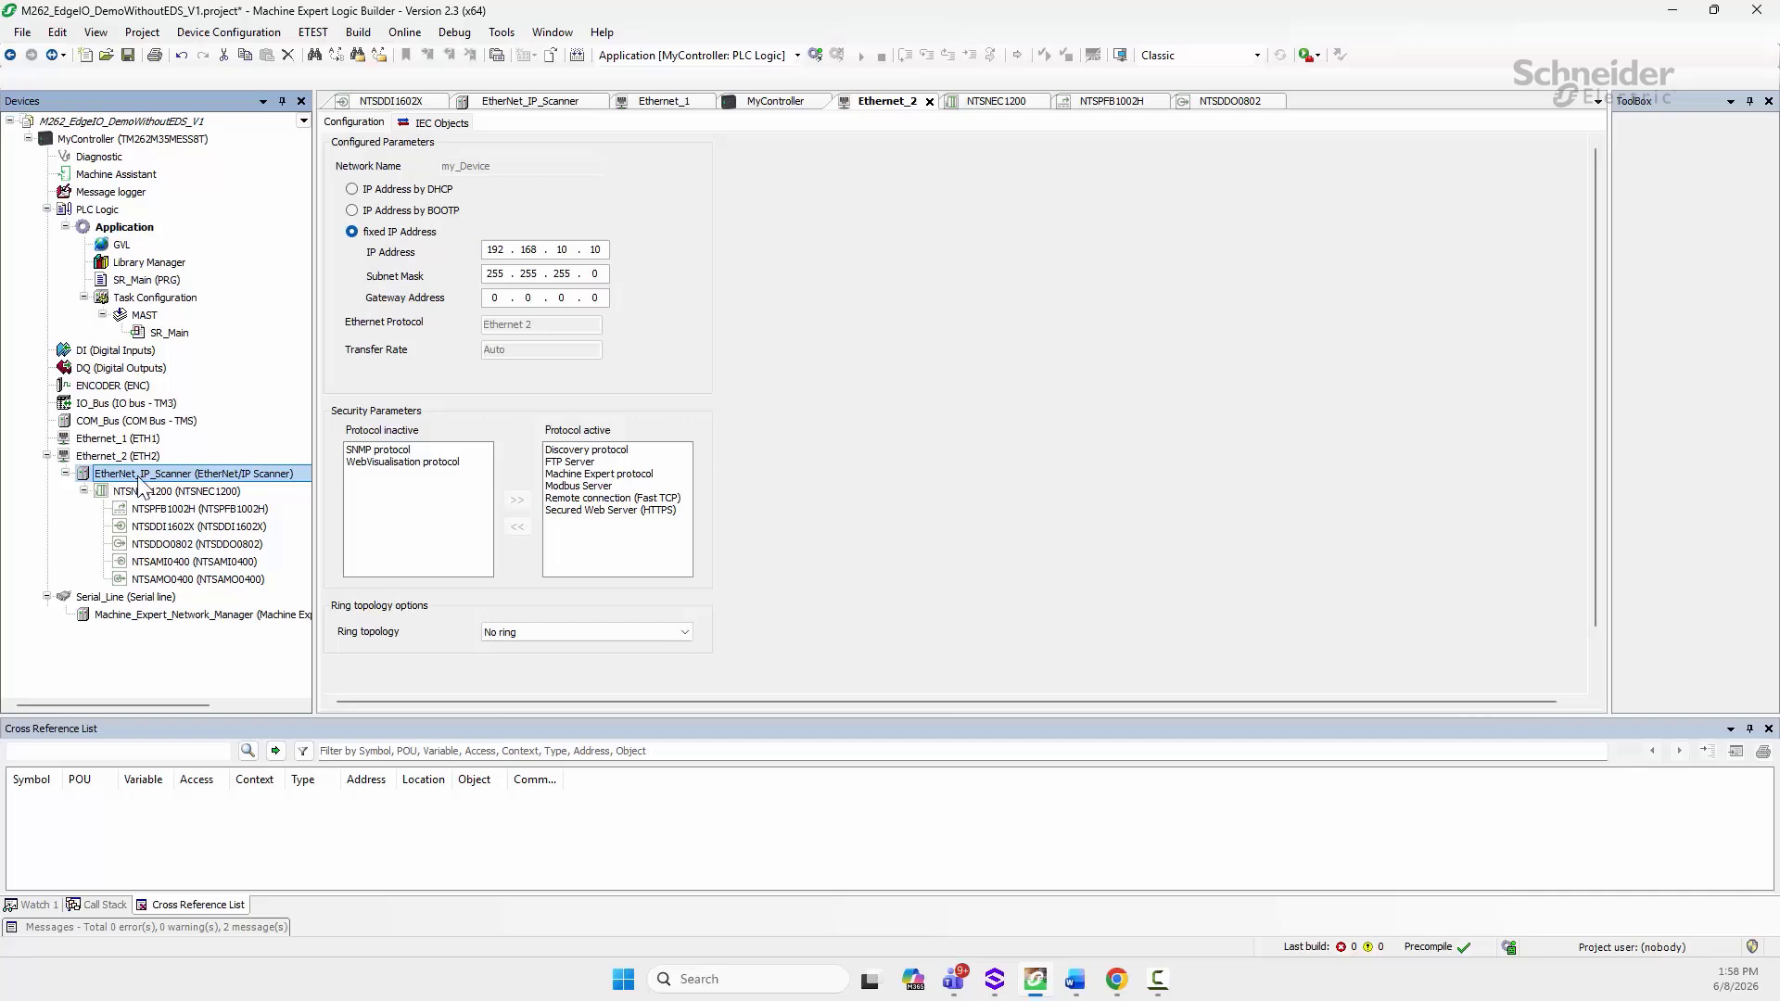
Step: Cancel adding a device under EtherNet_IP_Scanner and open NTSNEC1200's settings showing IP 192.168.10.20
right_click(151, 480)
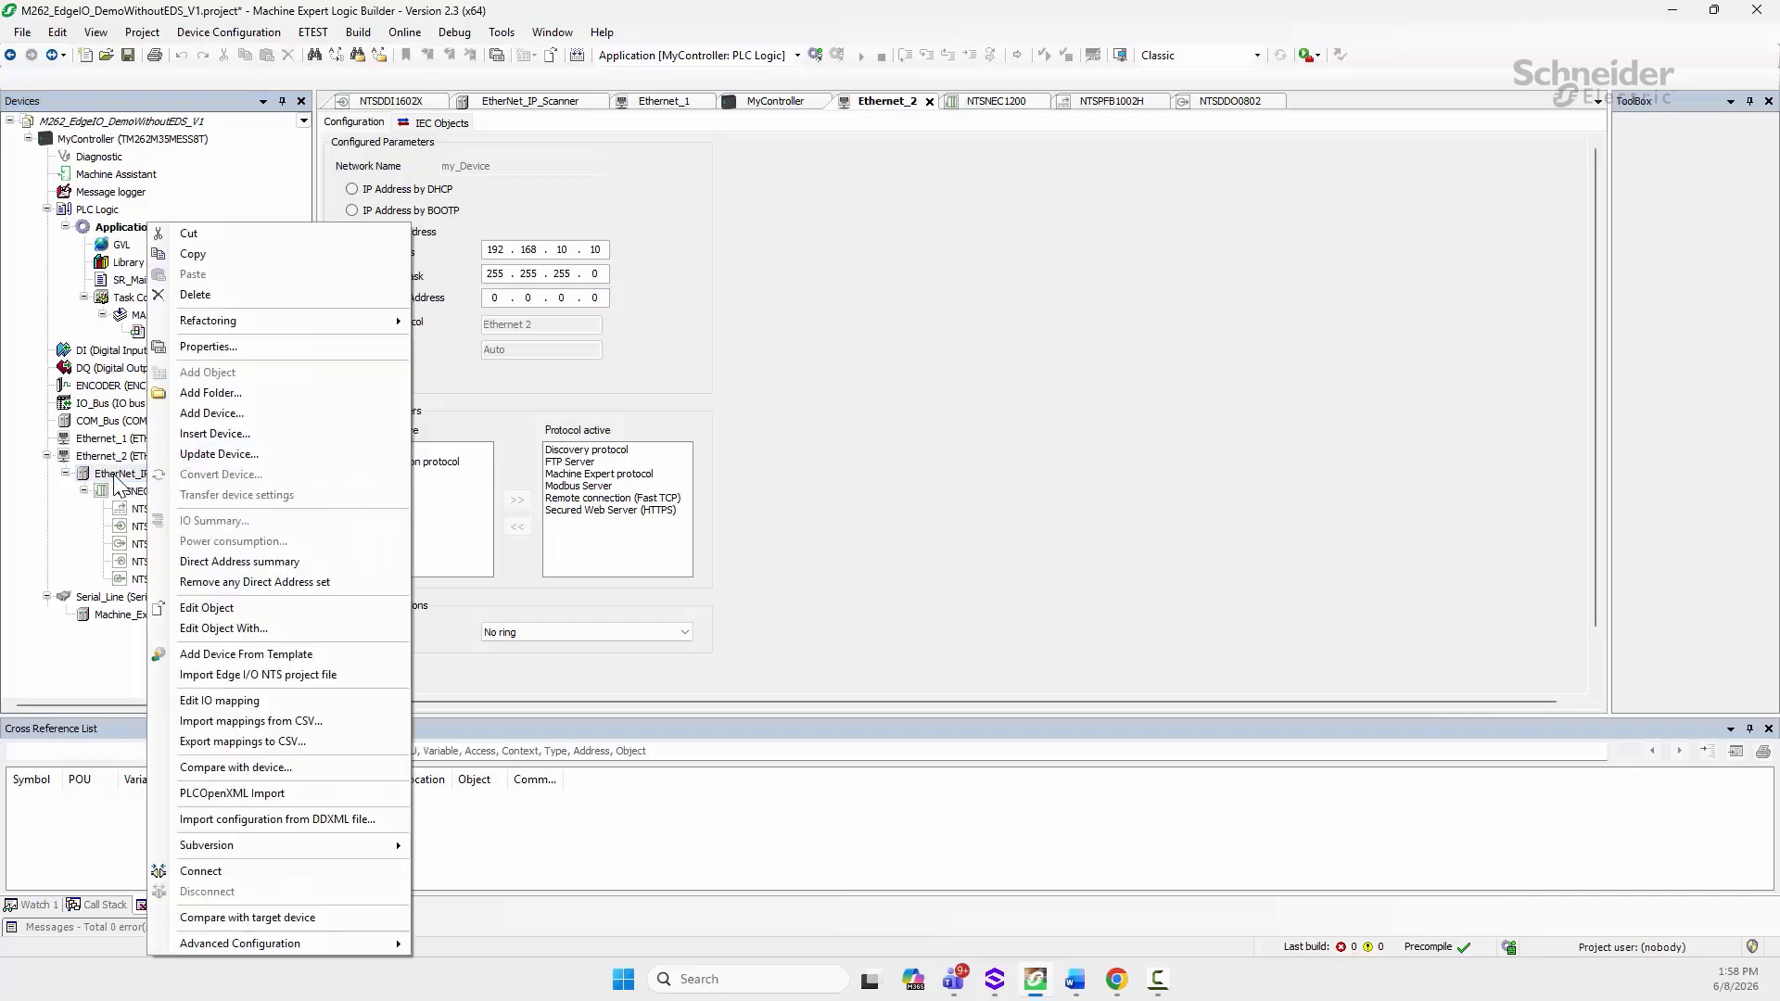
click(202, 416)
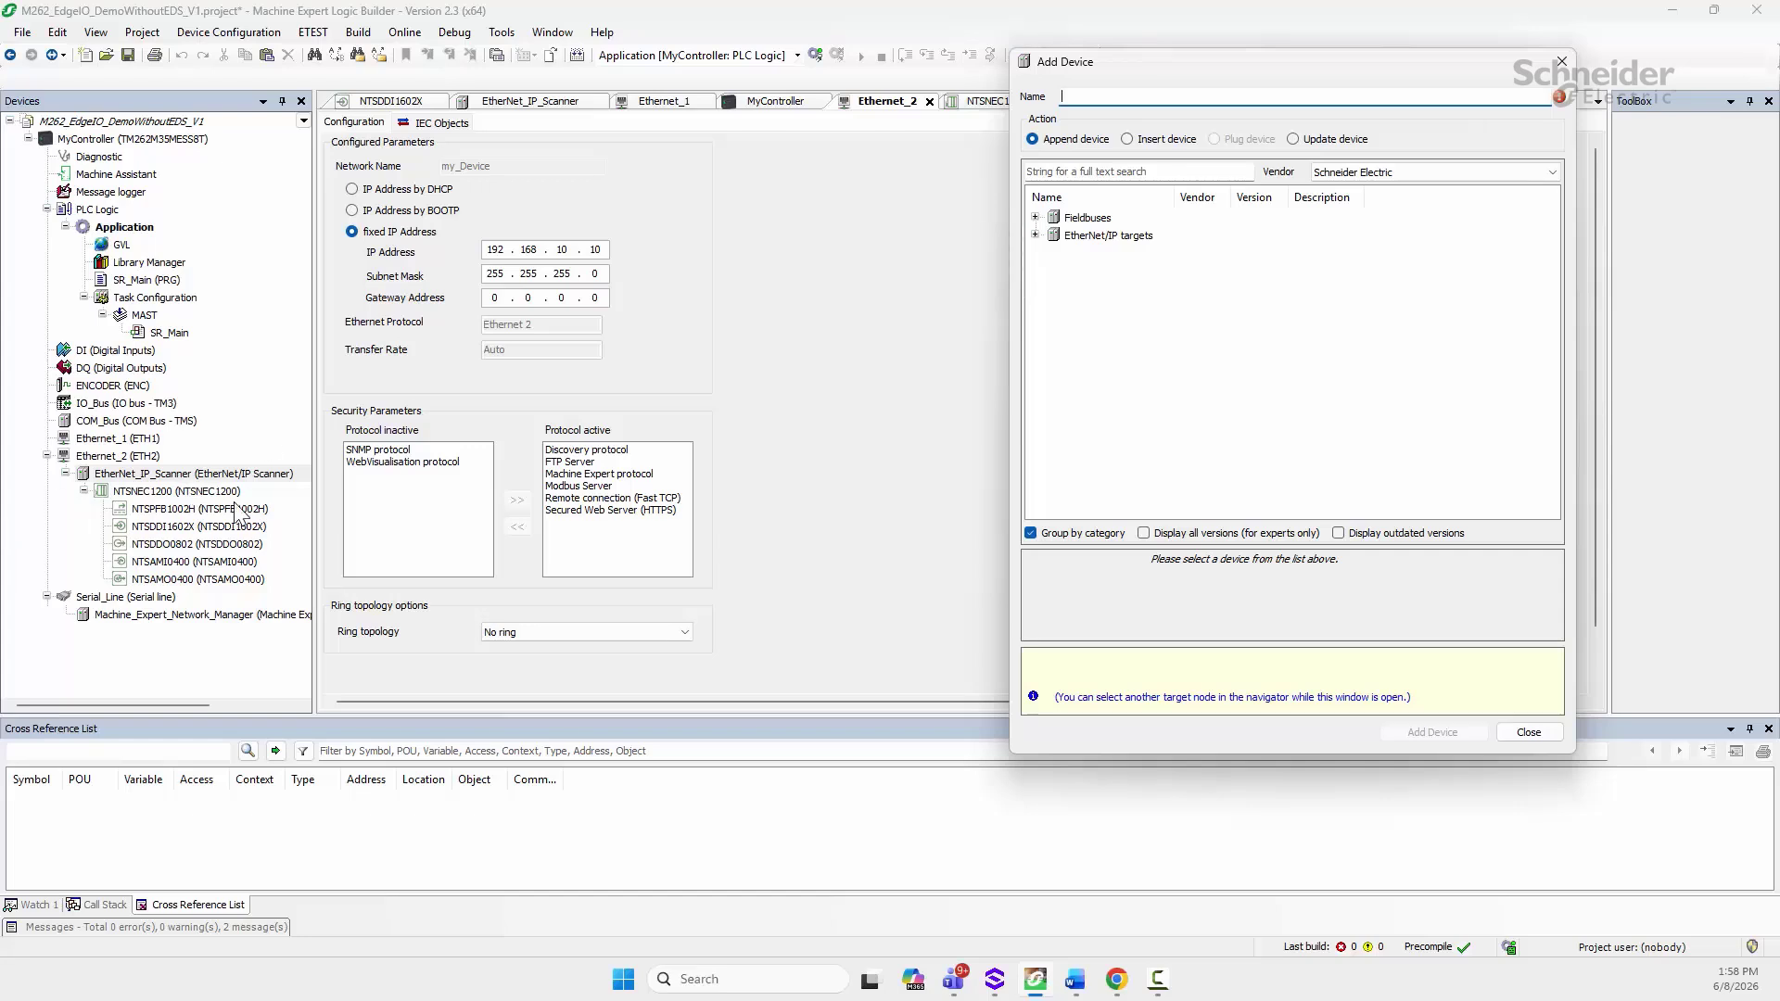
click(1529, 732)
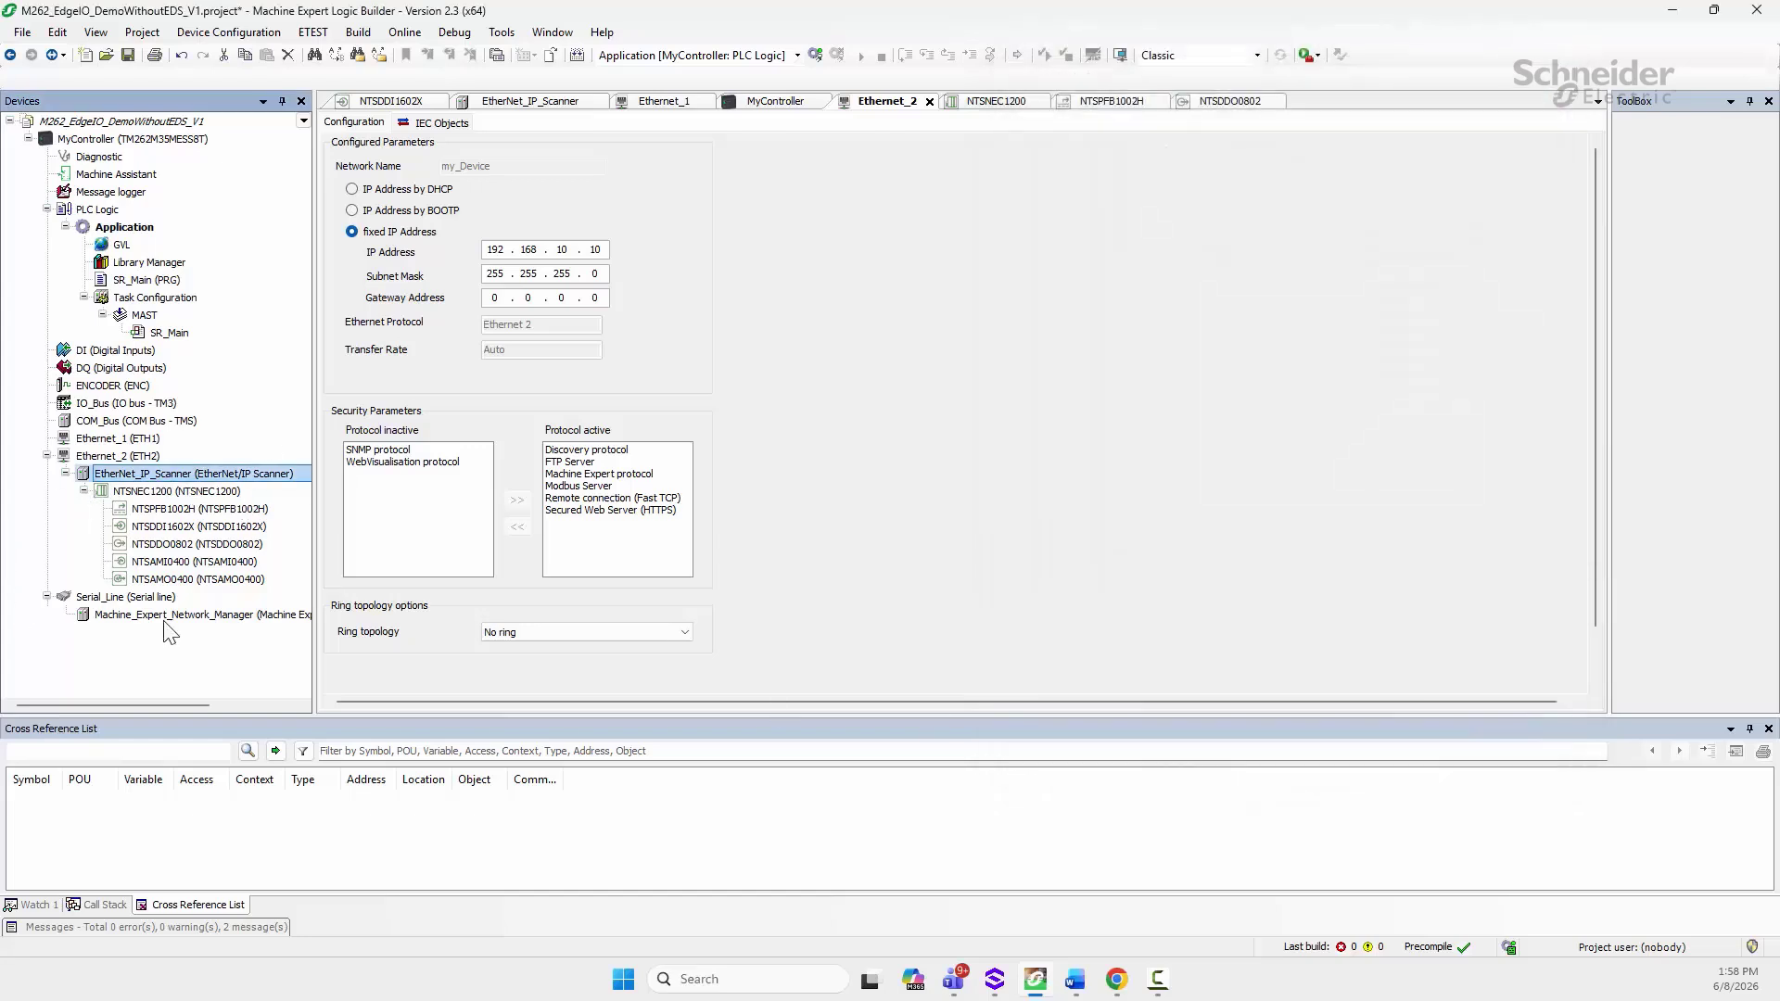
double_click(147, 492)
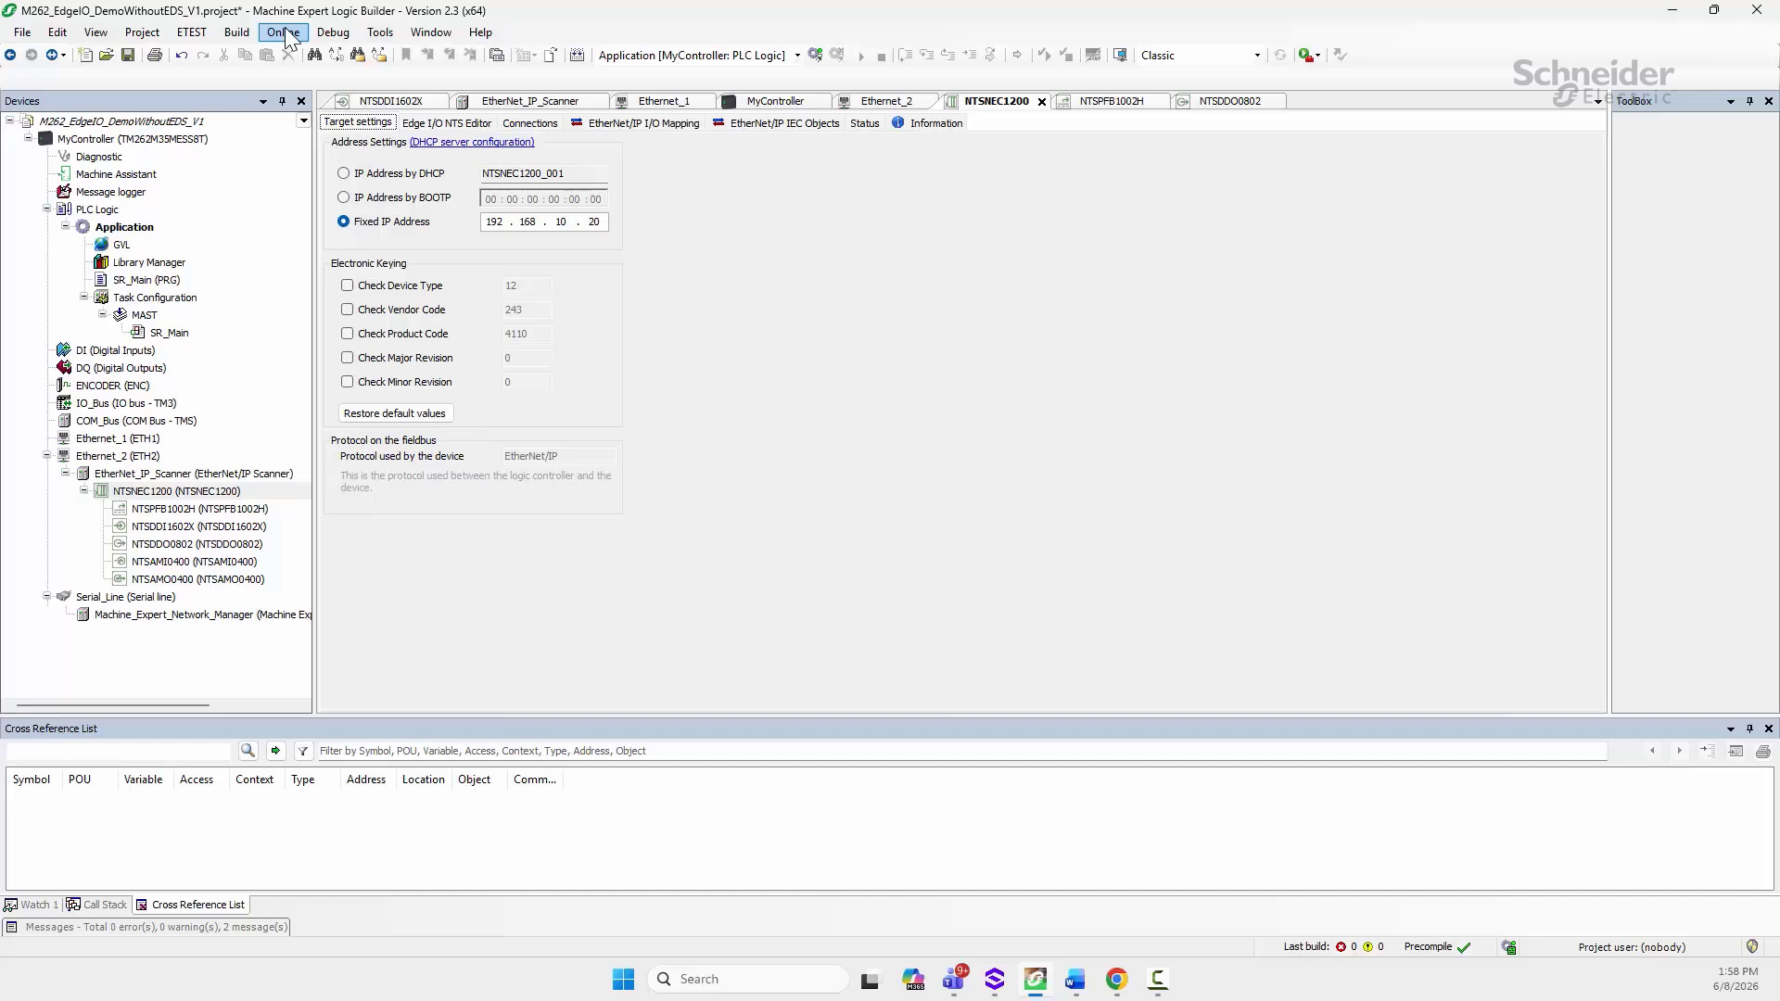
Step: Select MyController and start logging in, accepting the unintended equipment operation warning
click(156, 139)
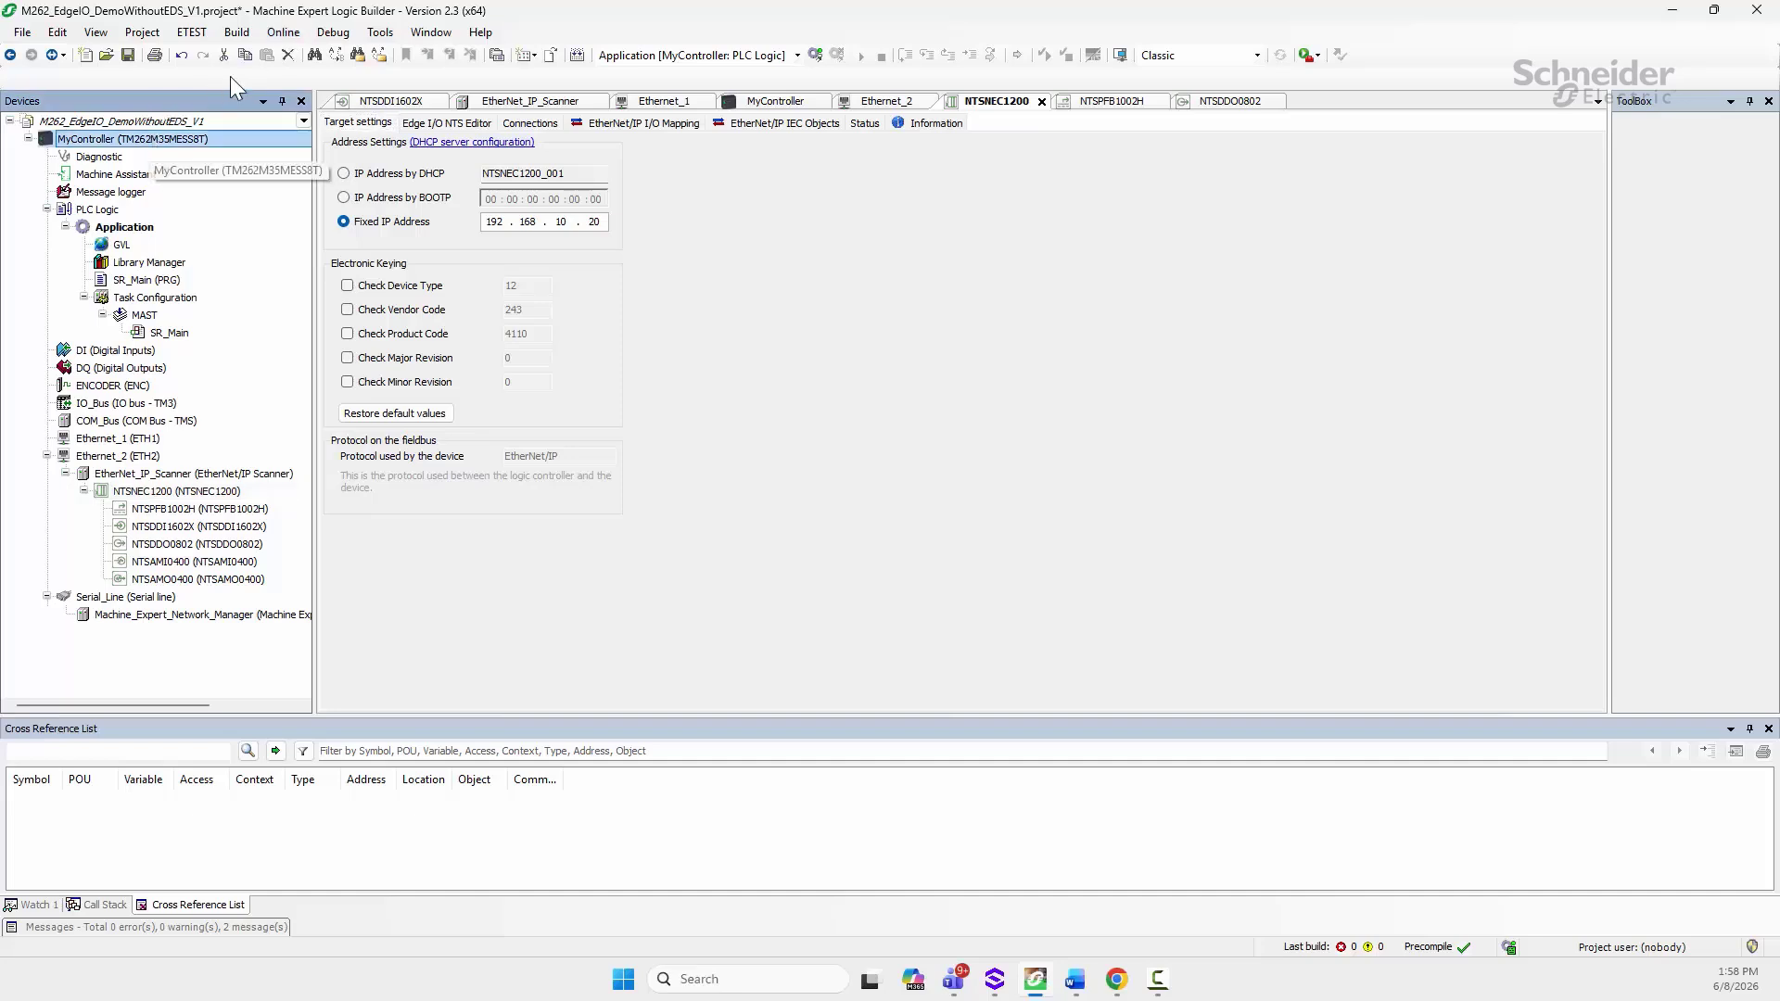
click(284, 32)
click(336, 57)
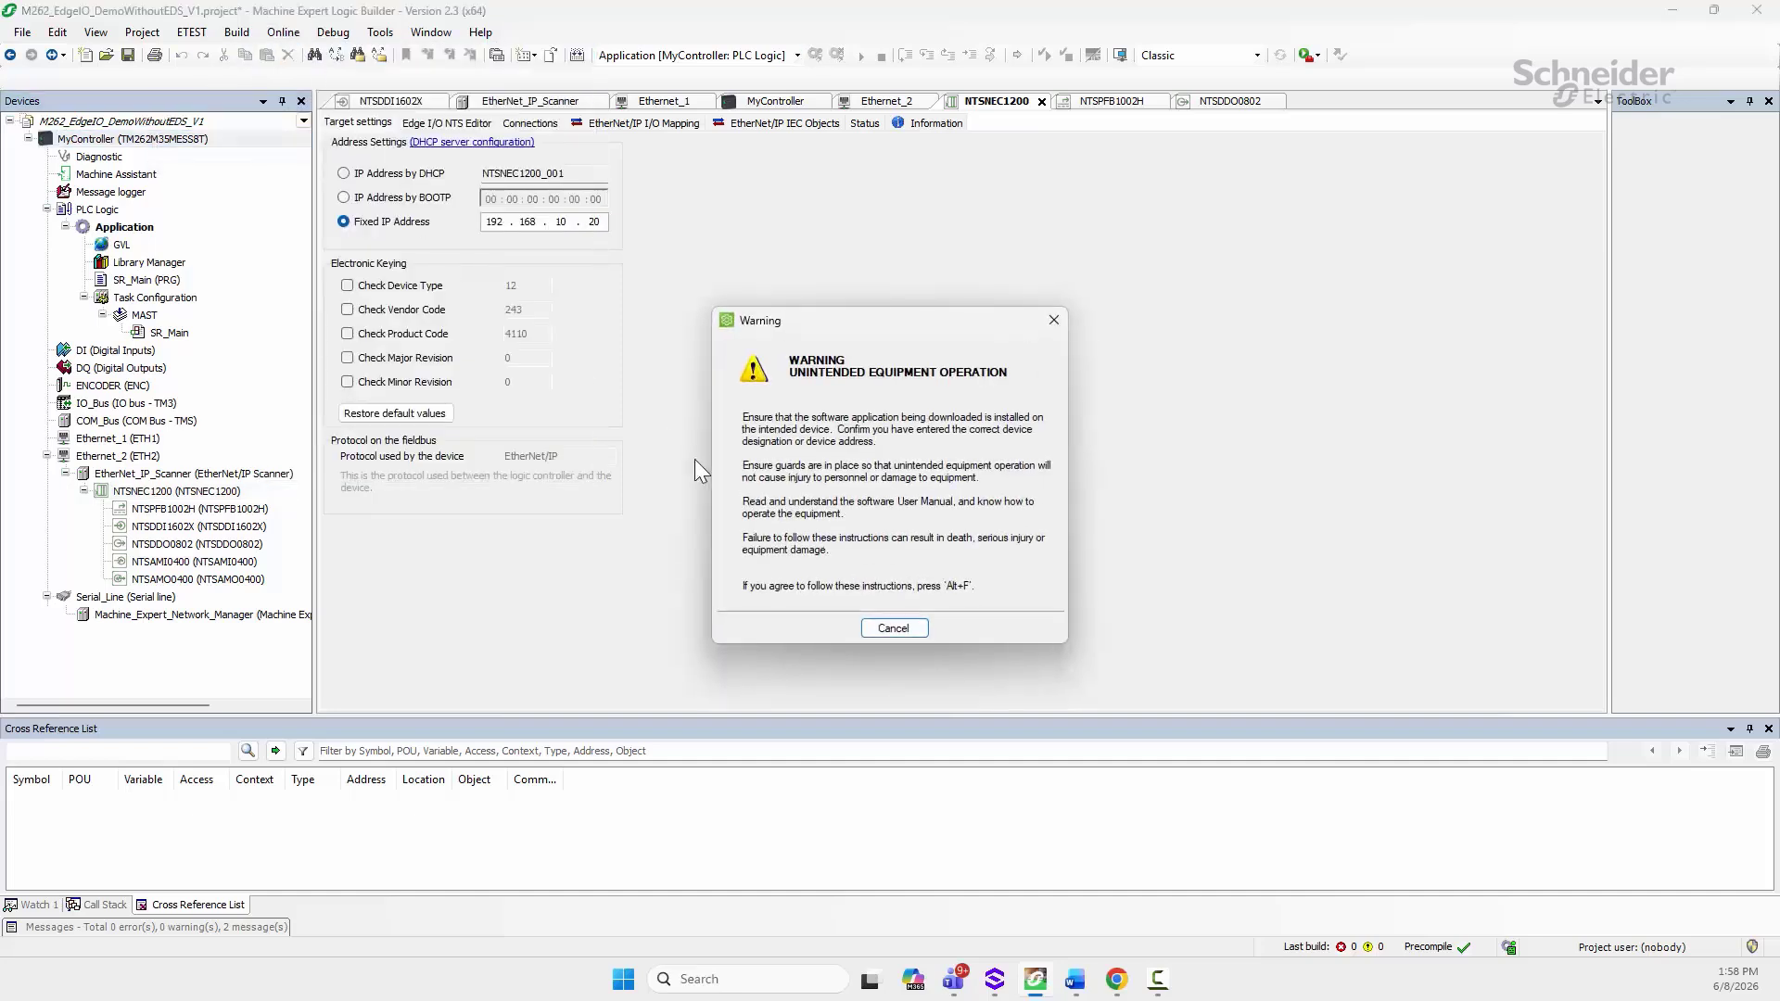
key(alt+f)
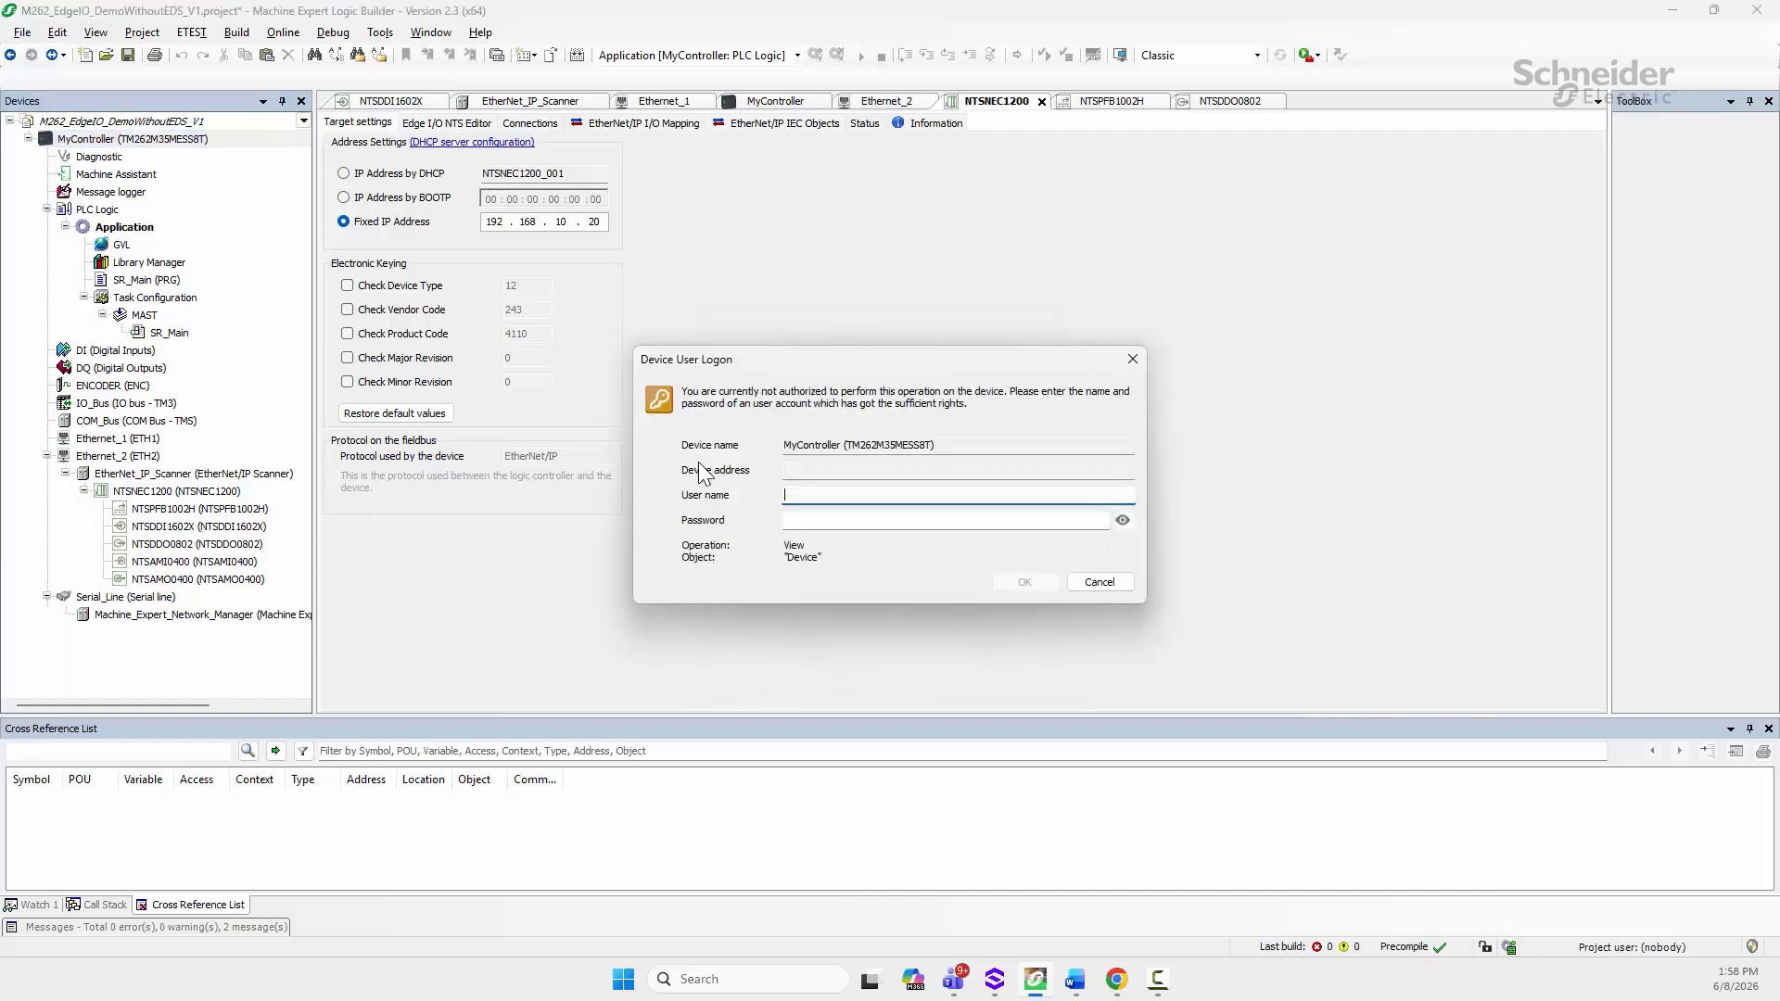
Step: Log on to the device as Administrator with the account password and confirm the login
text(Adminitr)
text(ator)
key(Tab)
text(••••••••••)
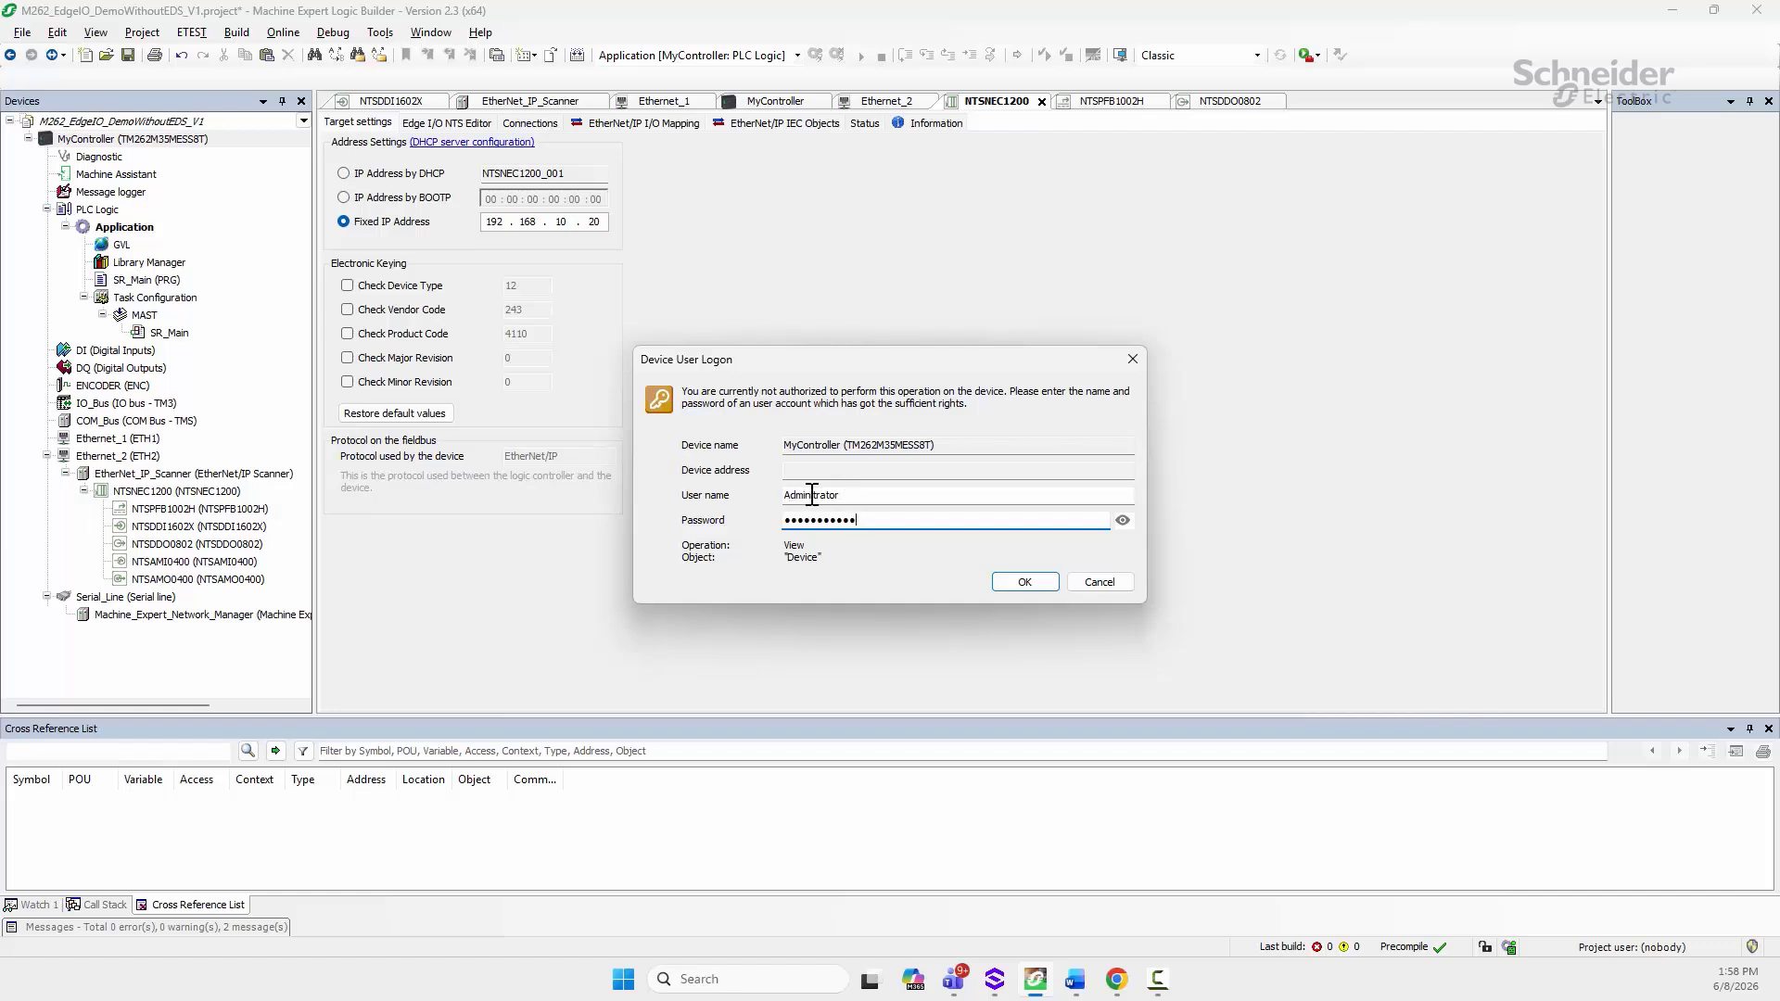
click(812, 494)
text(s)
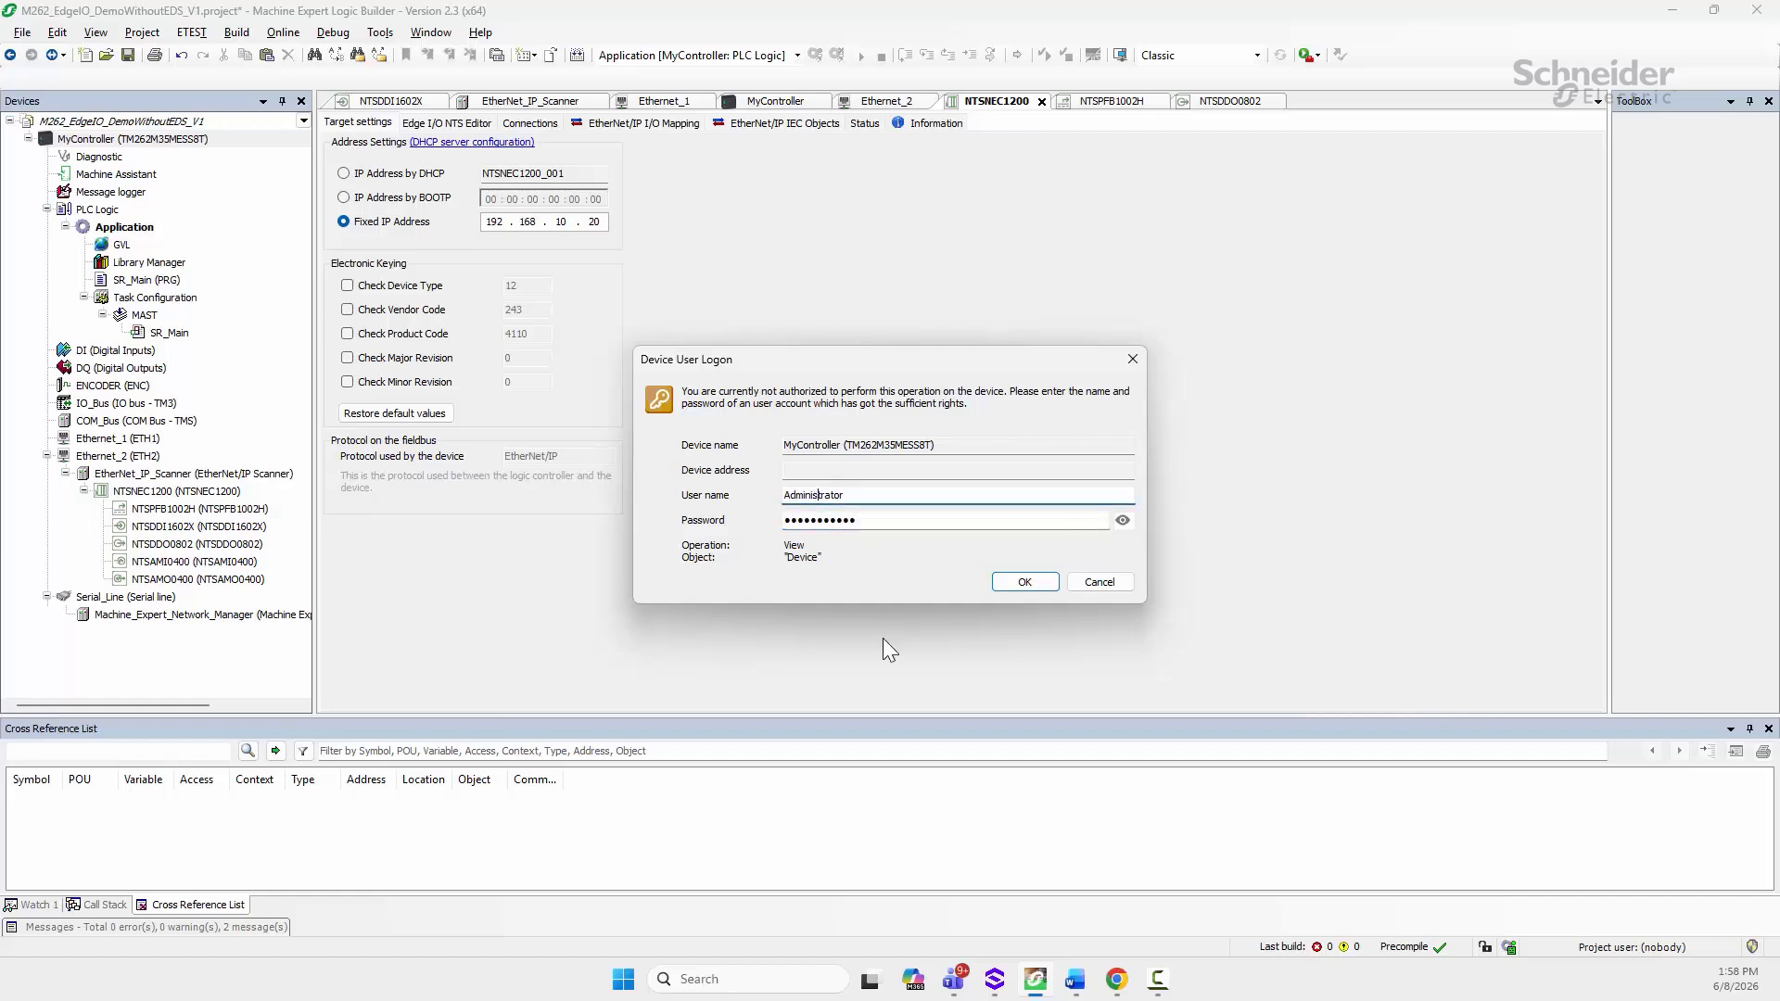
click(1026, 582)
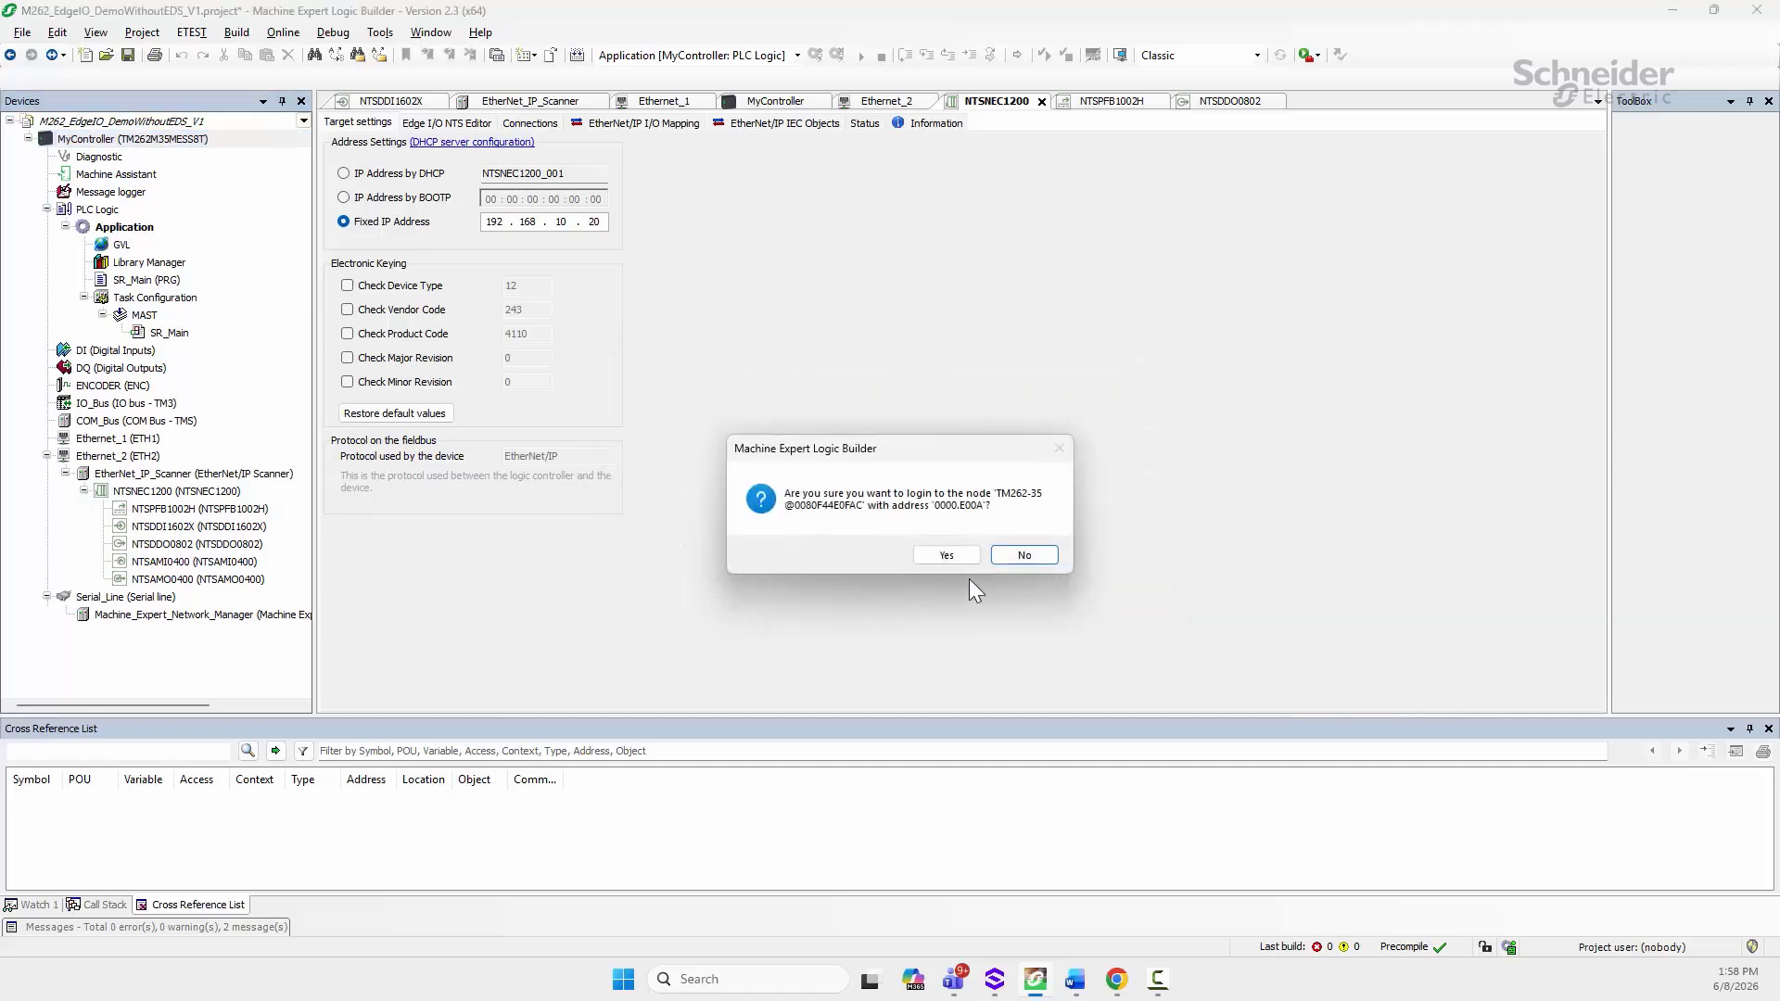
click(947, 554)
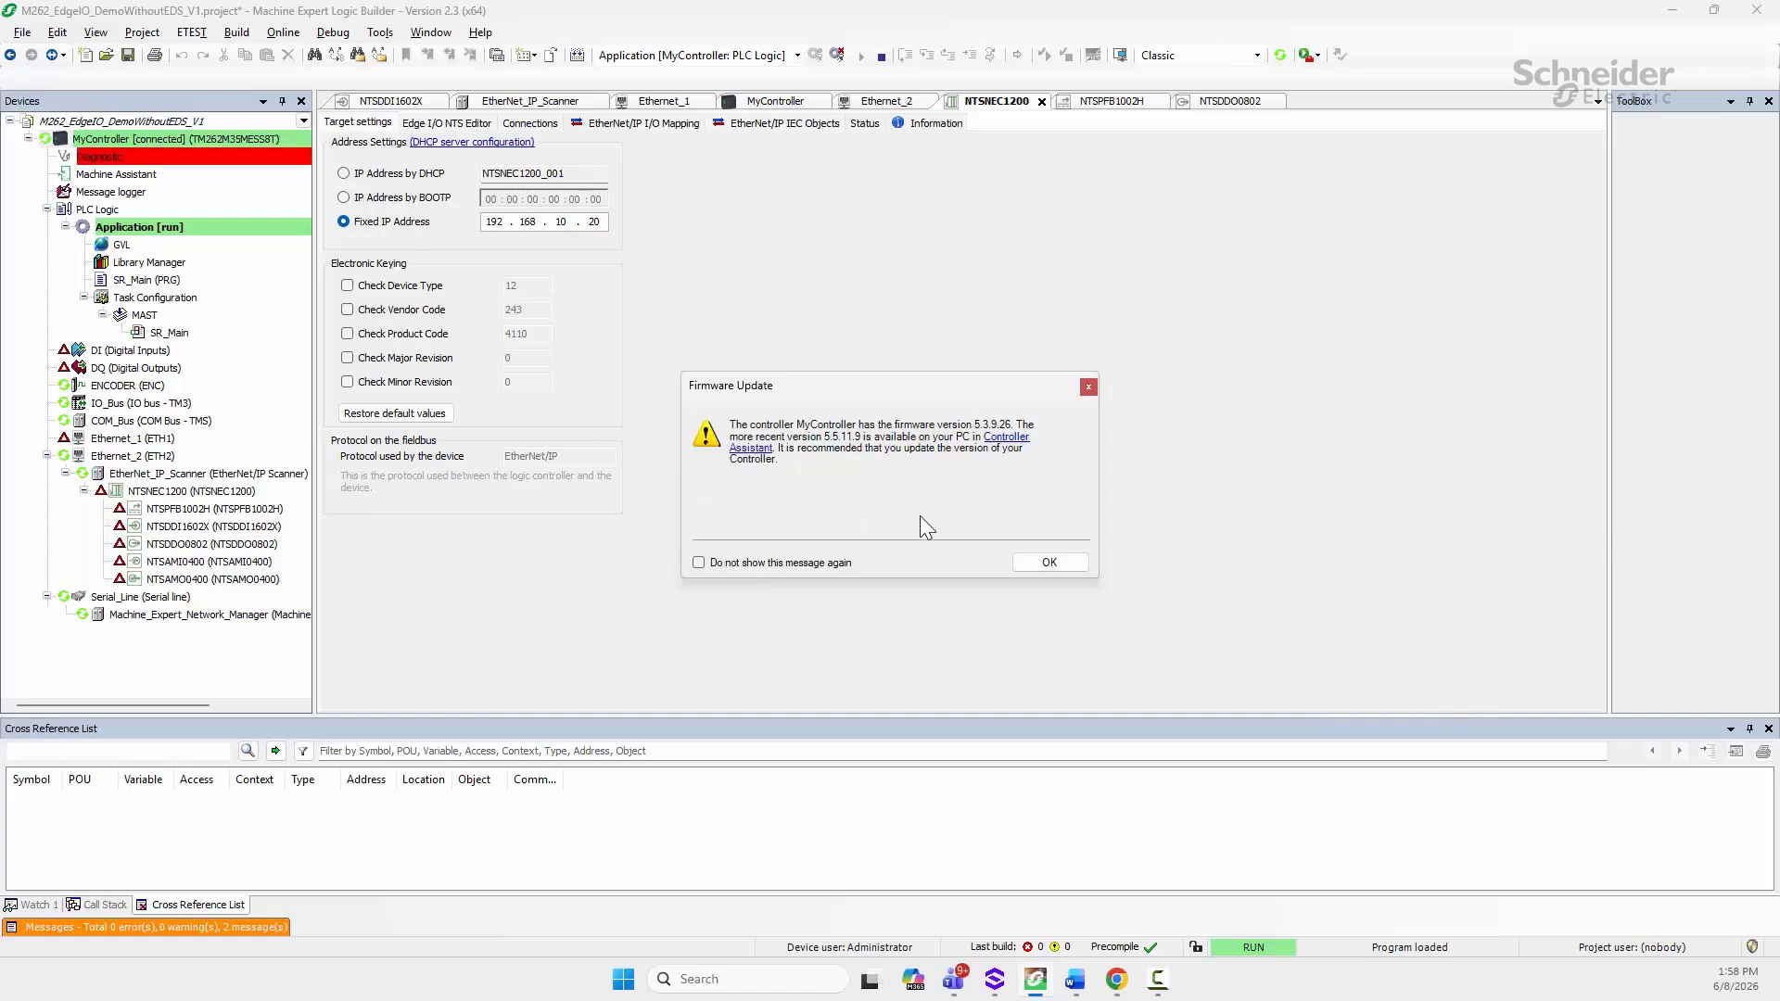
Step: Download the application to MyController, dismissing firmware notices and closing the result summary
click(1061, 562)
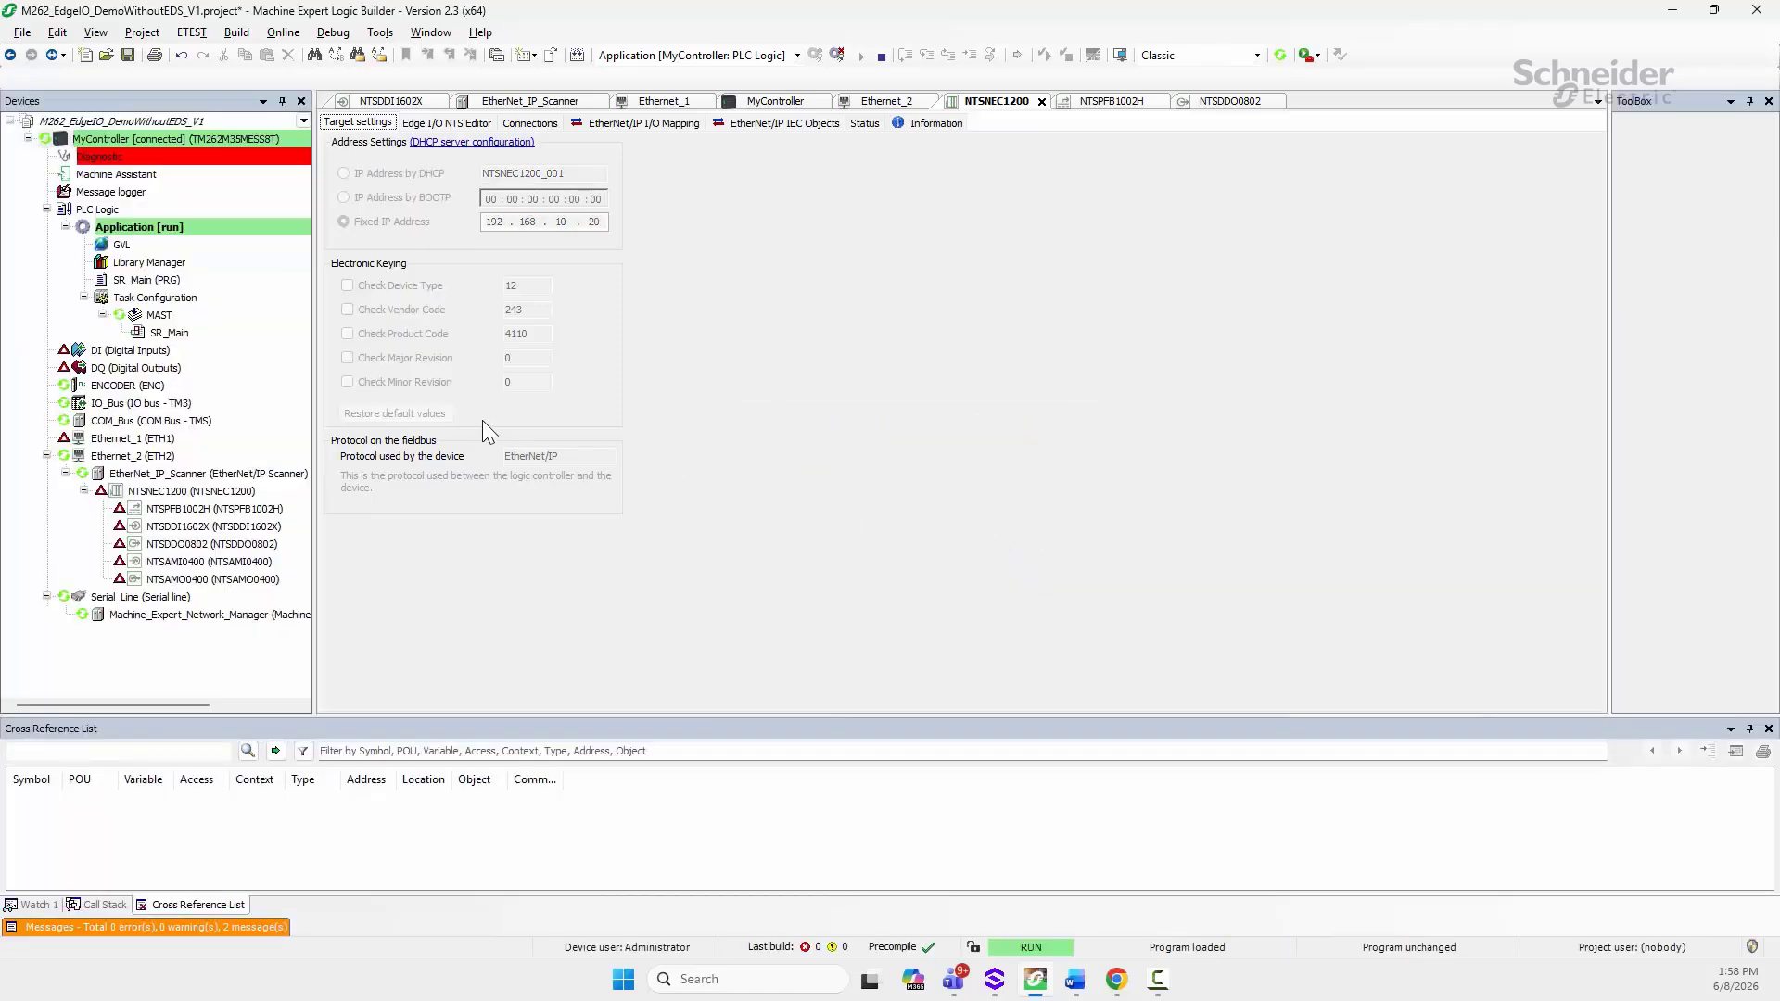
click(979, 732)
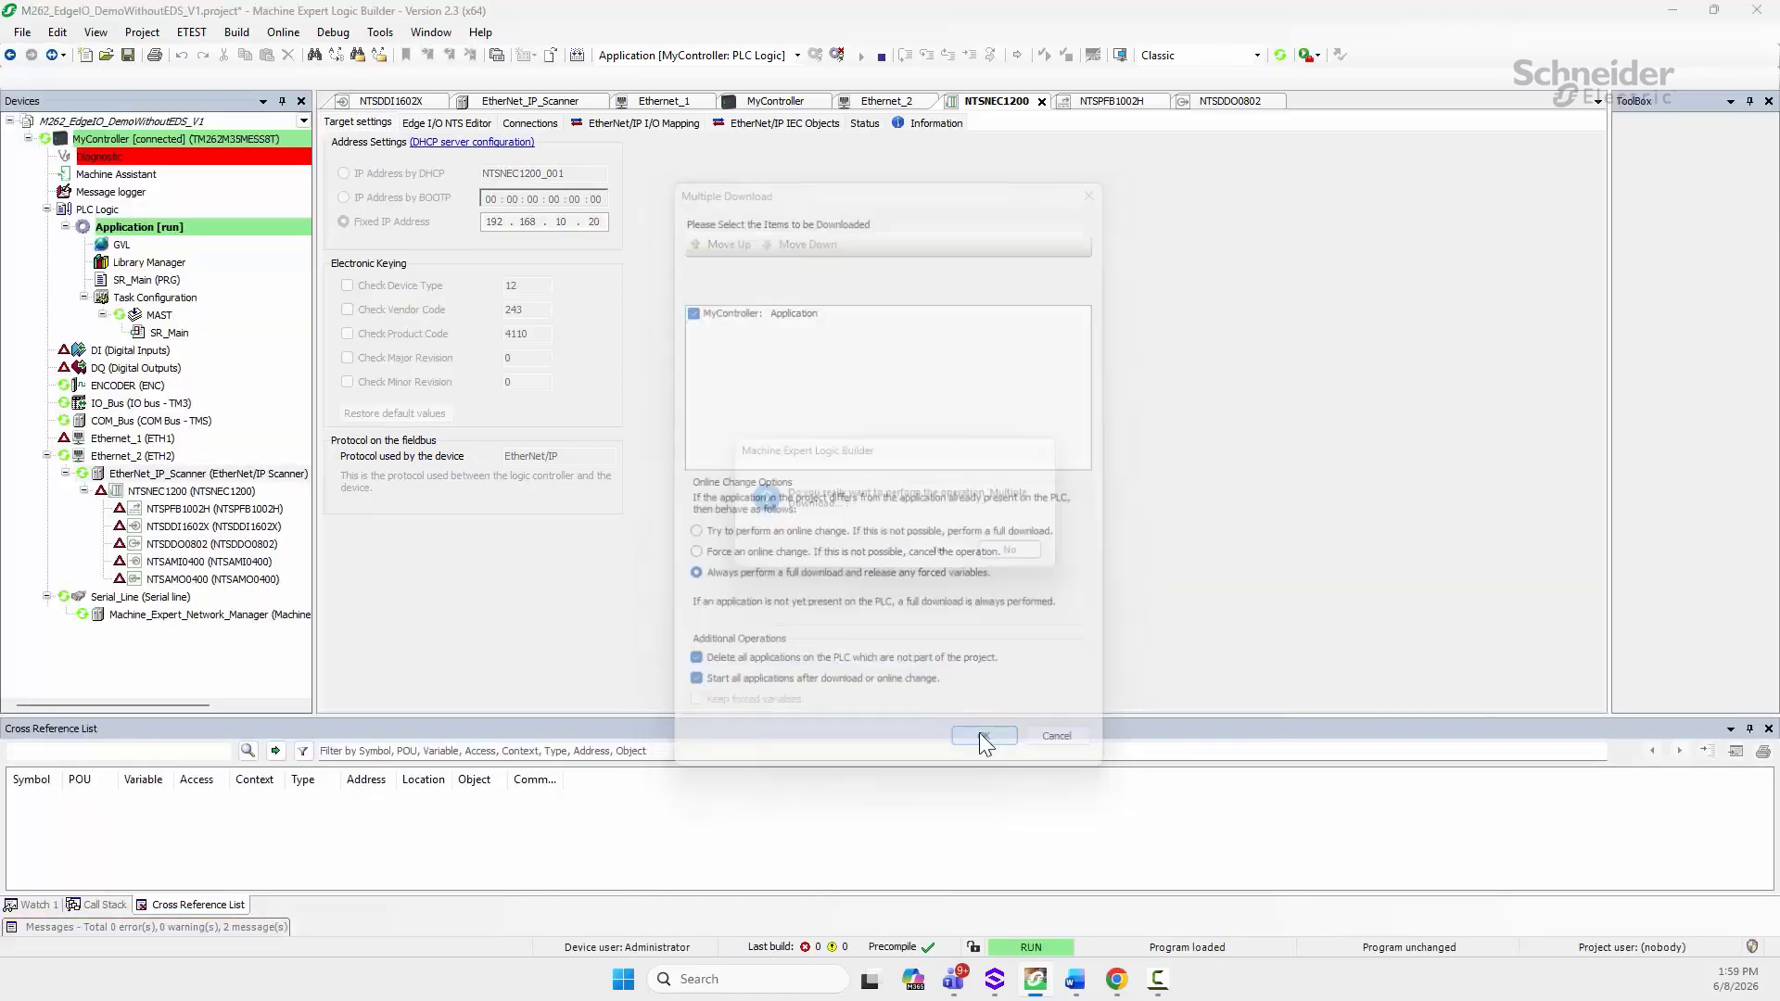
click(958, 558)
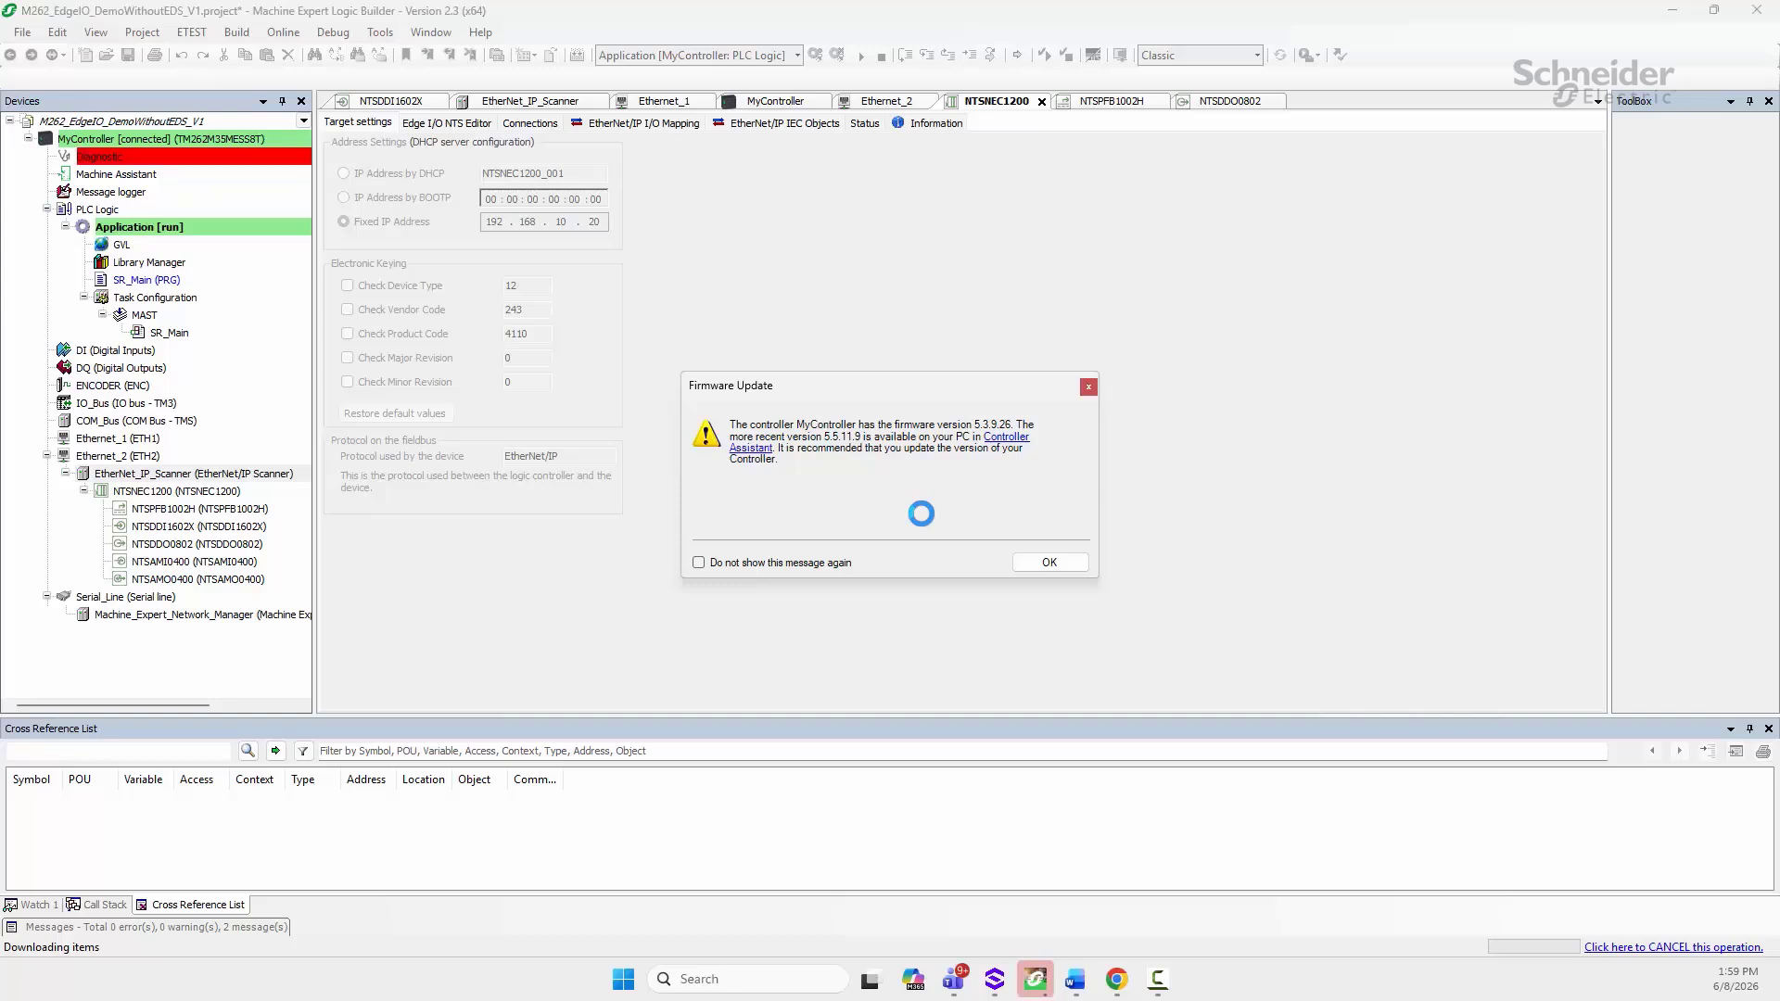
click(1063, 557)
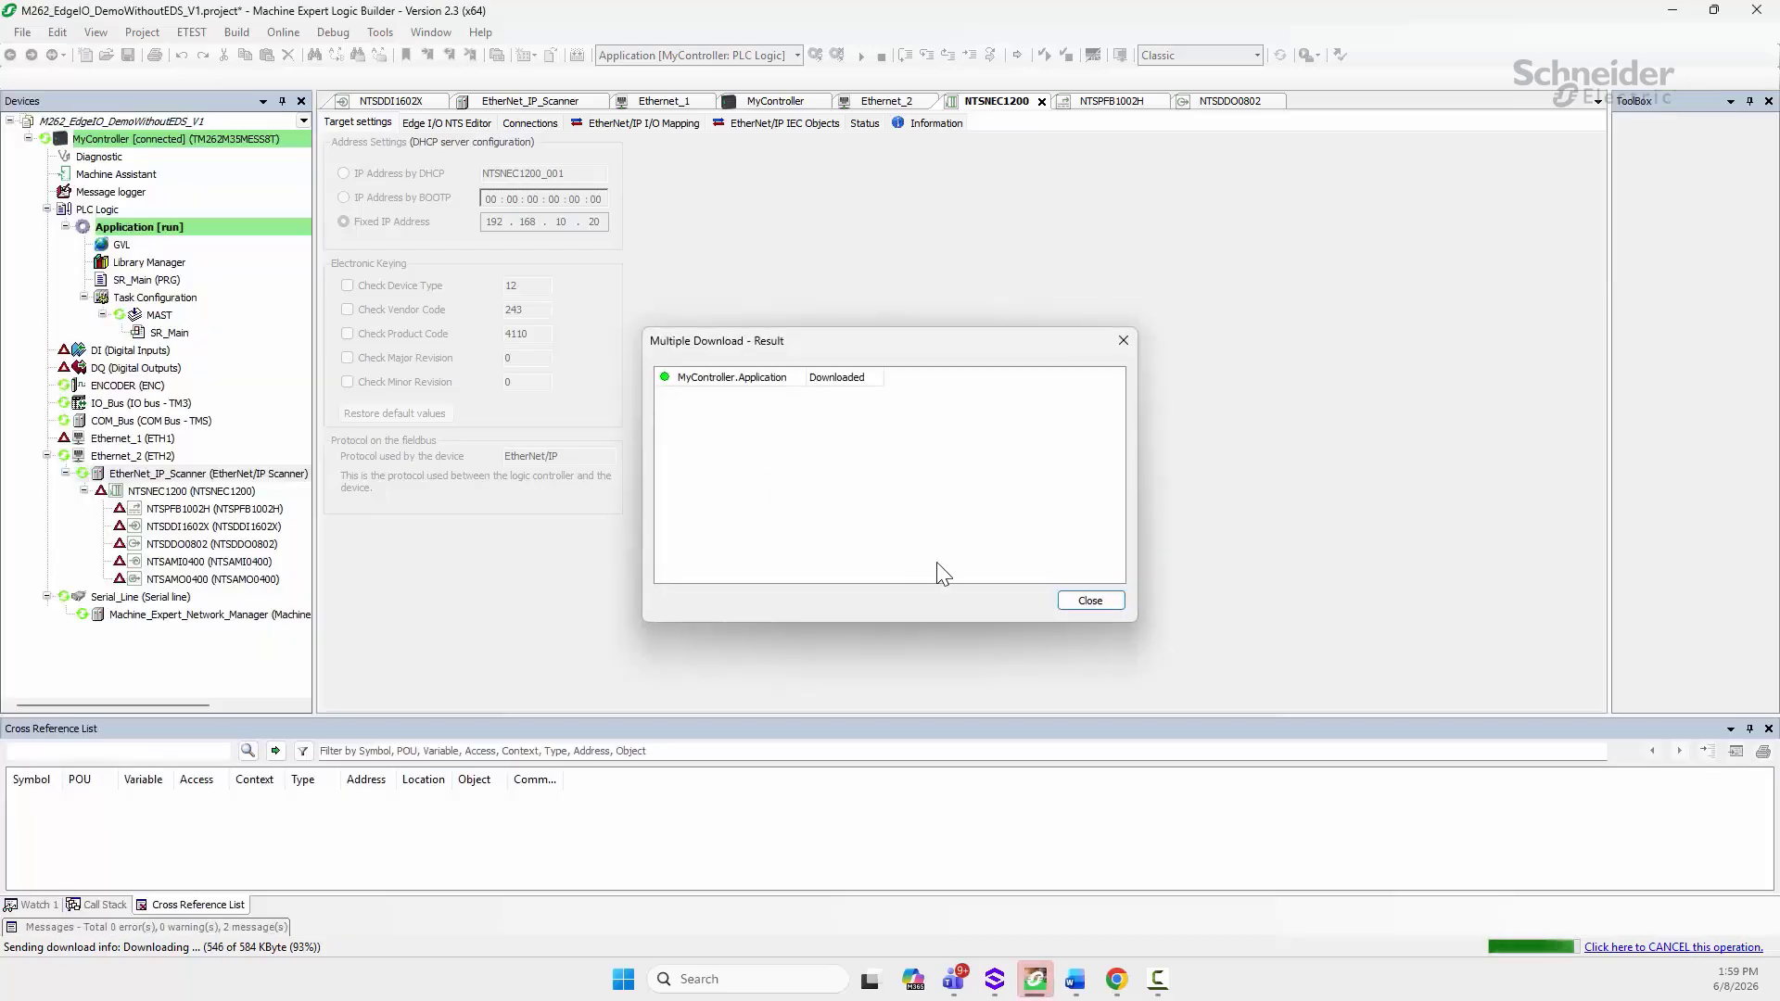
click(1092, 602)
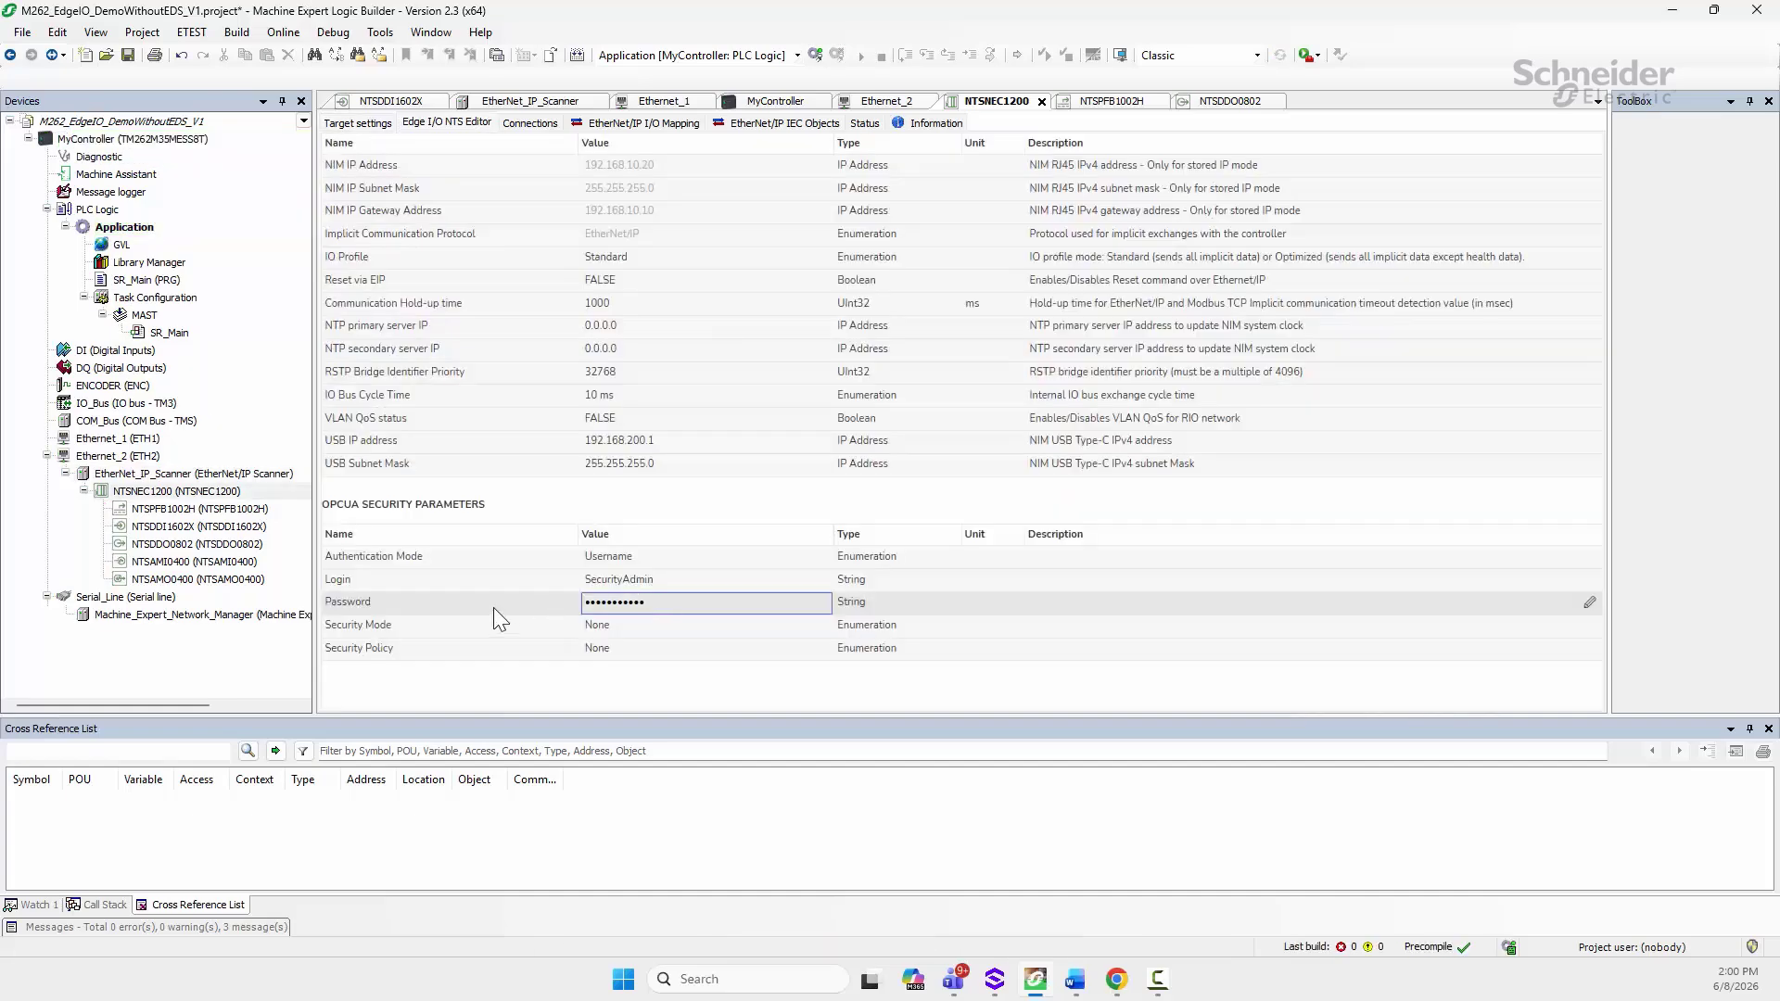
Step: Commit the OPC UA password and login values in the NTSNEC1200 Edge I/O NTS Editor
click(386, 394)
drag(183, 492, 612, 582)
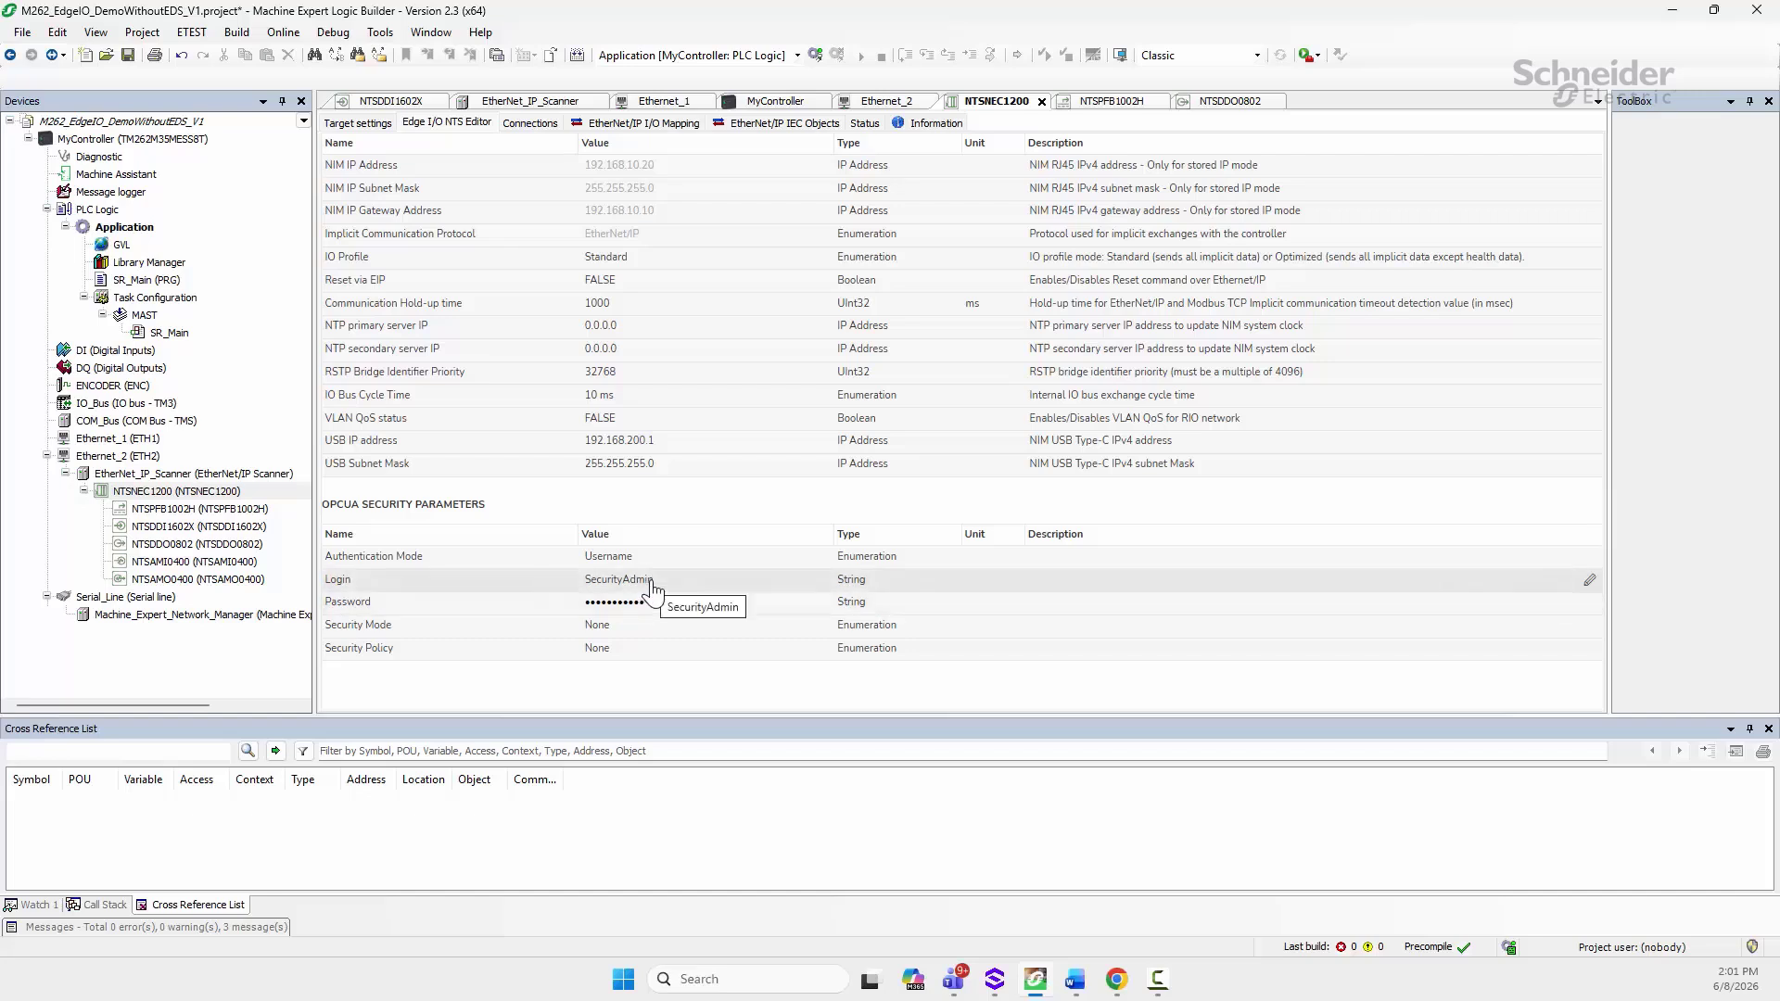
double_click(647, 585)
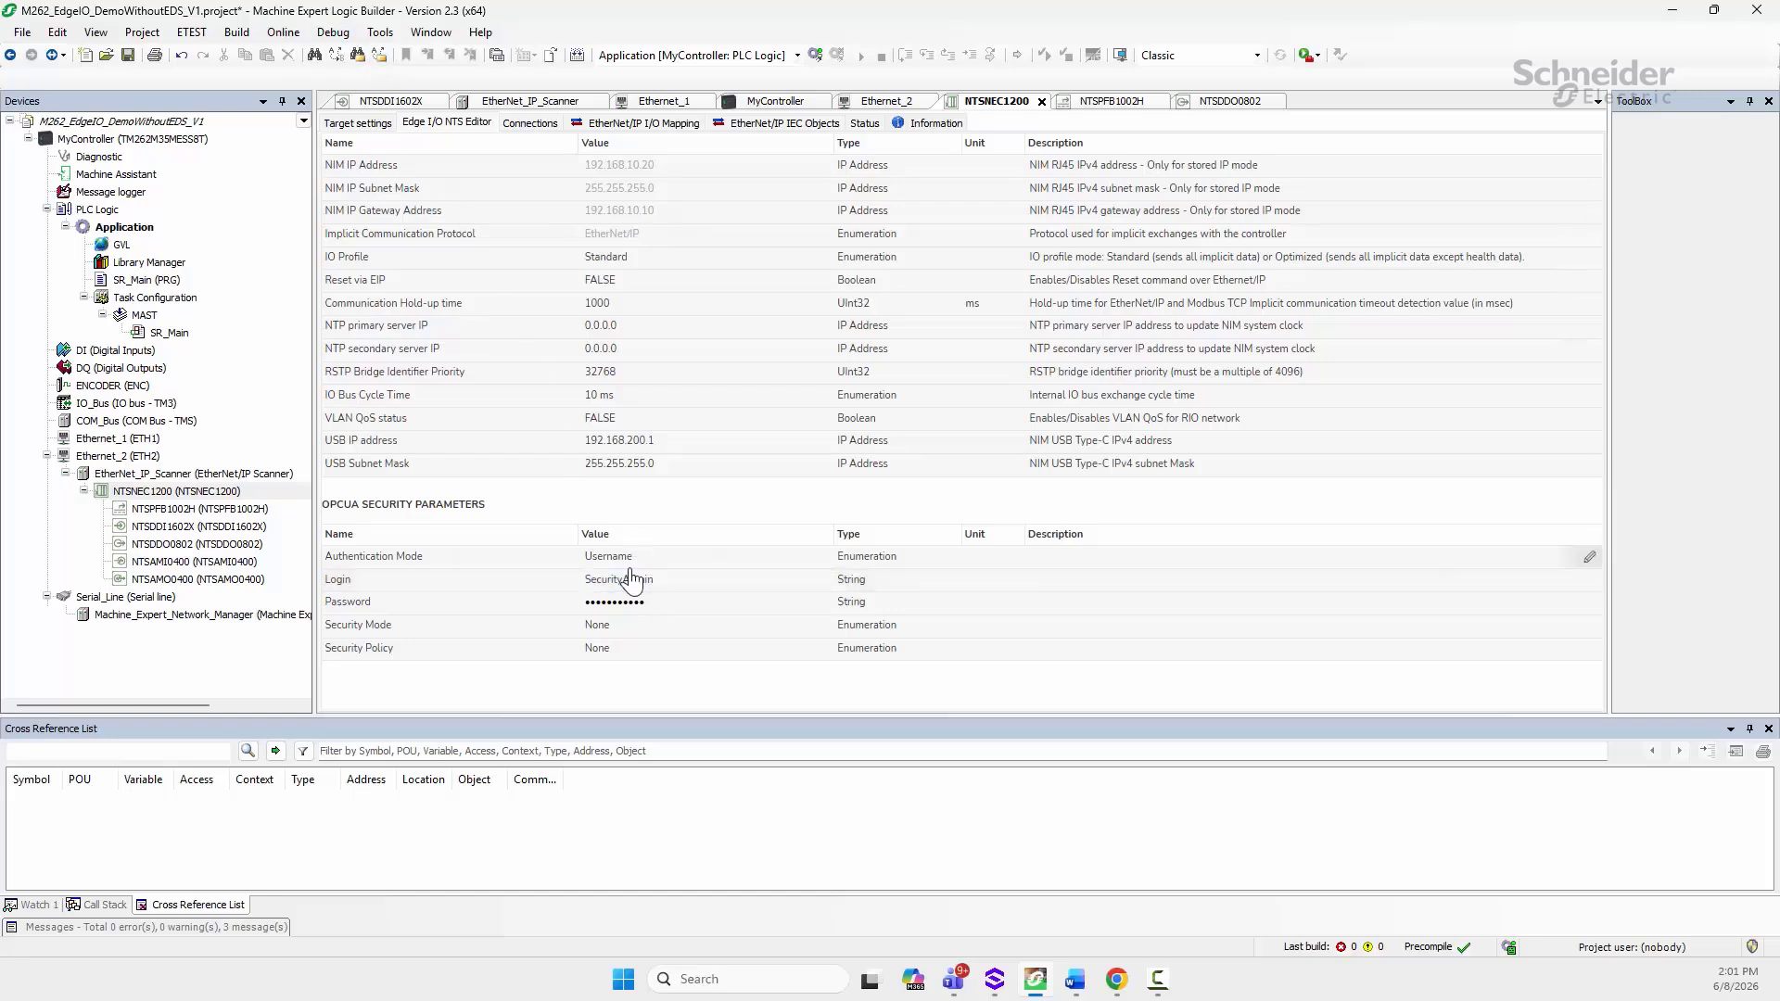
click(710, 582)
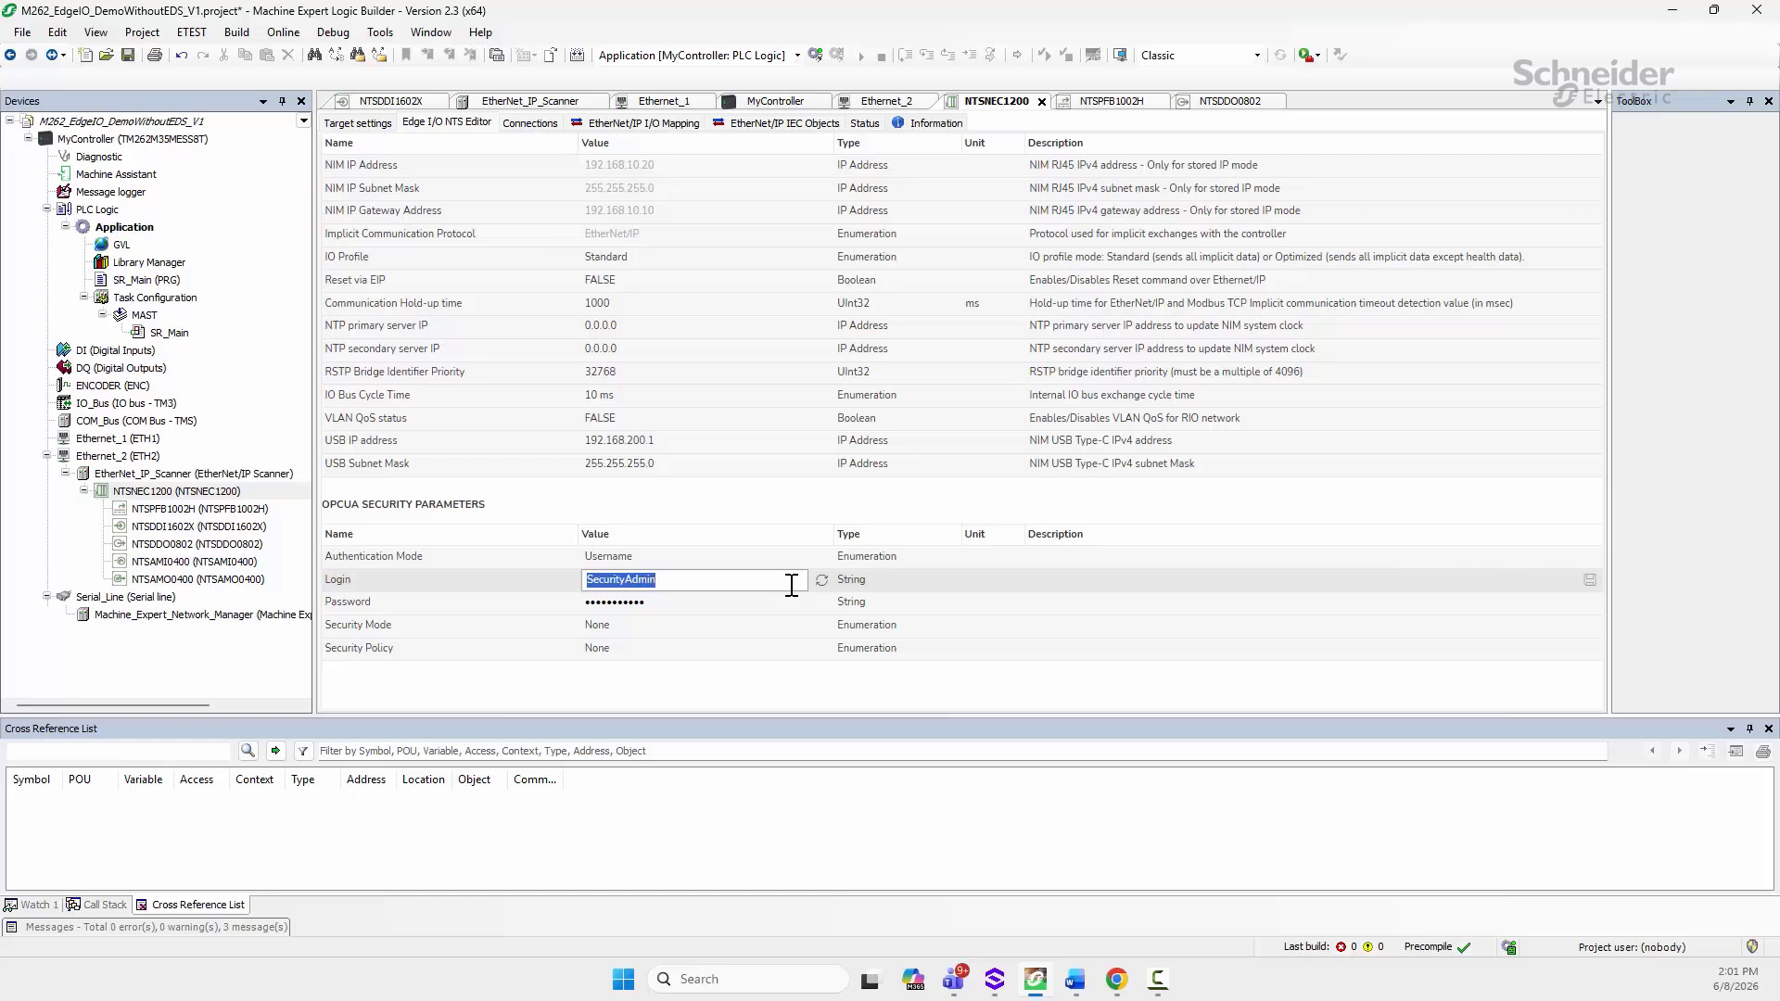
key(Return)
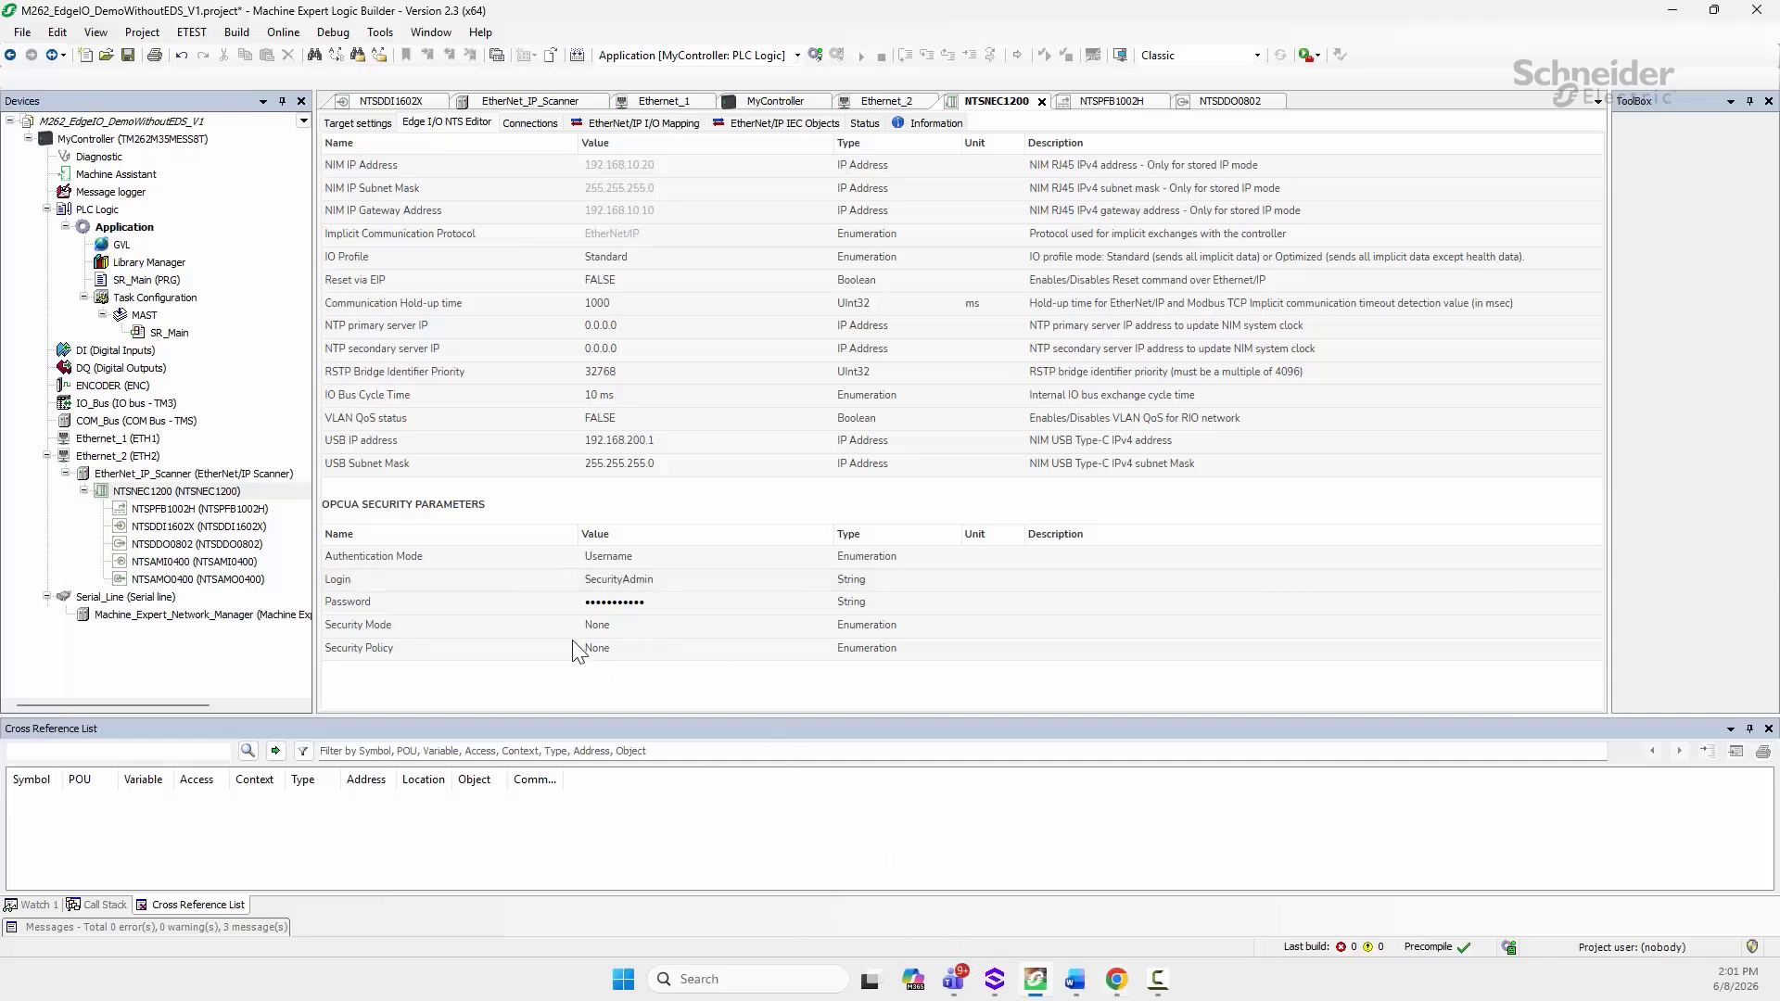
click(1118, 989)
Step: Unlock the web interface with the admin password and set OPCUA AuthenticationMode to Username
click(948, 558)
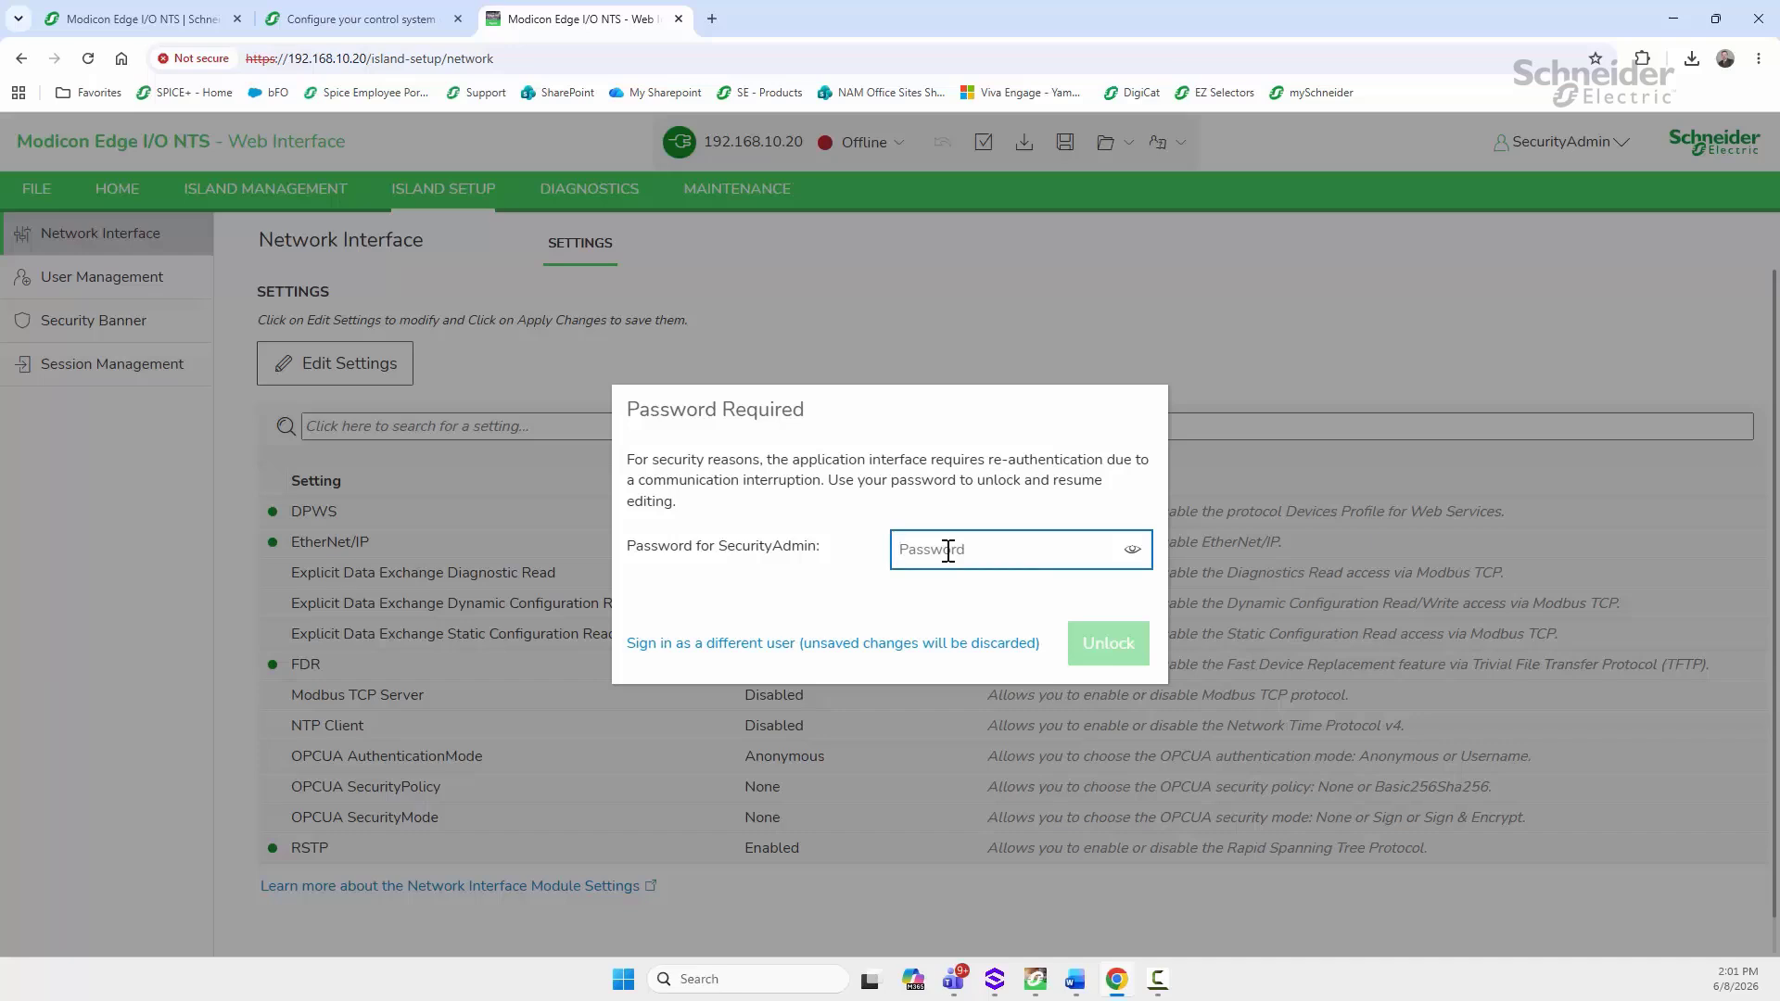
text(•)
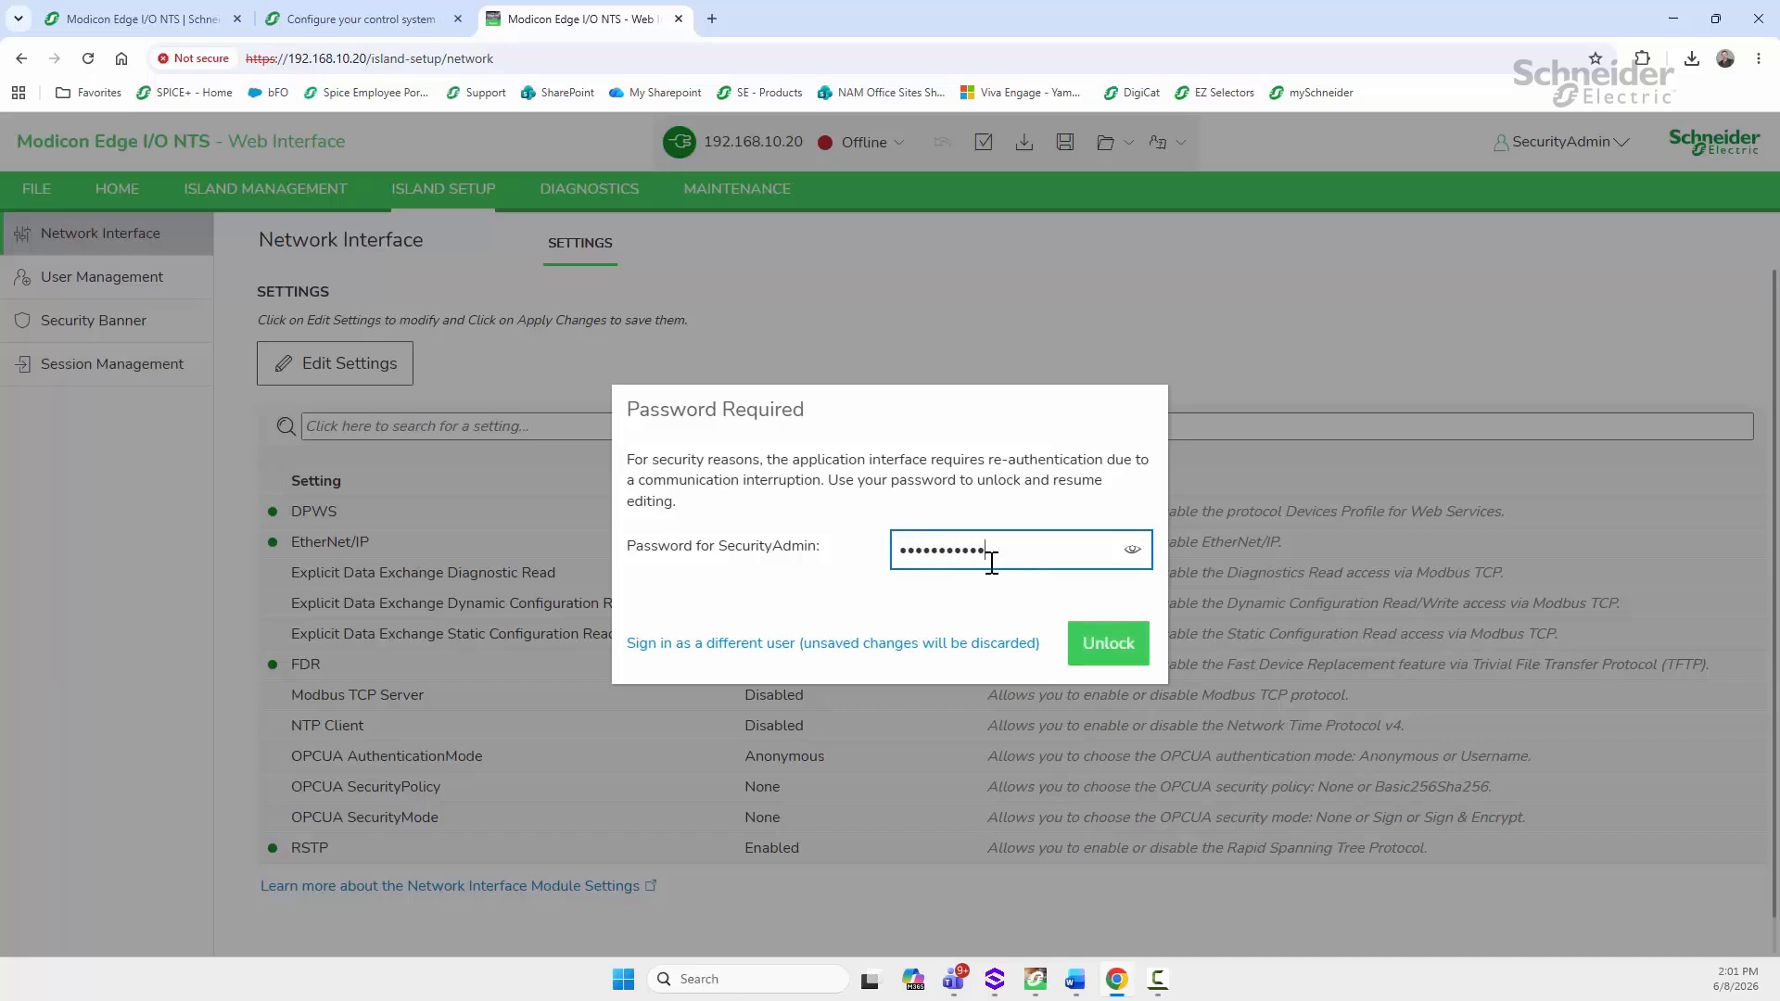
click(1109, 643)
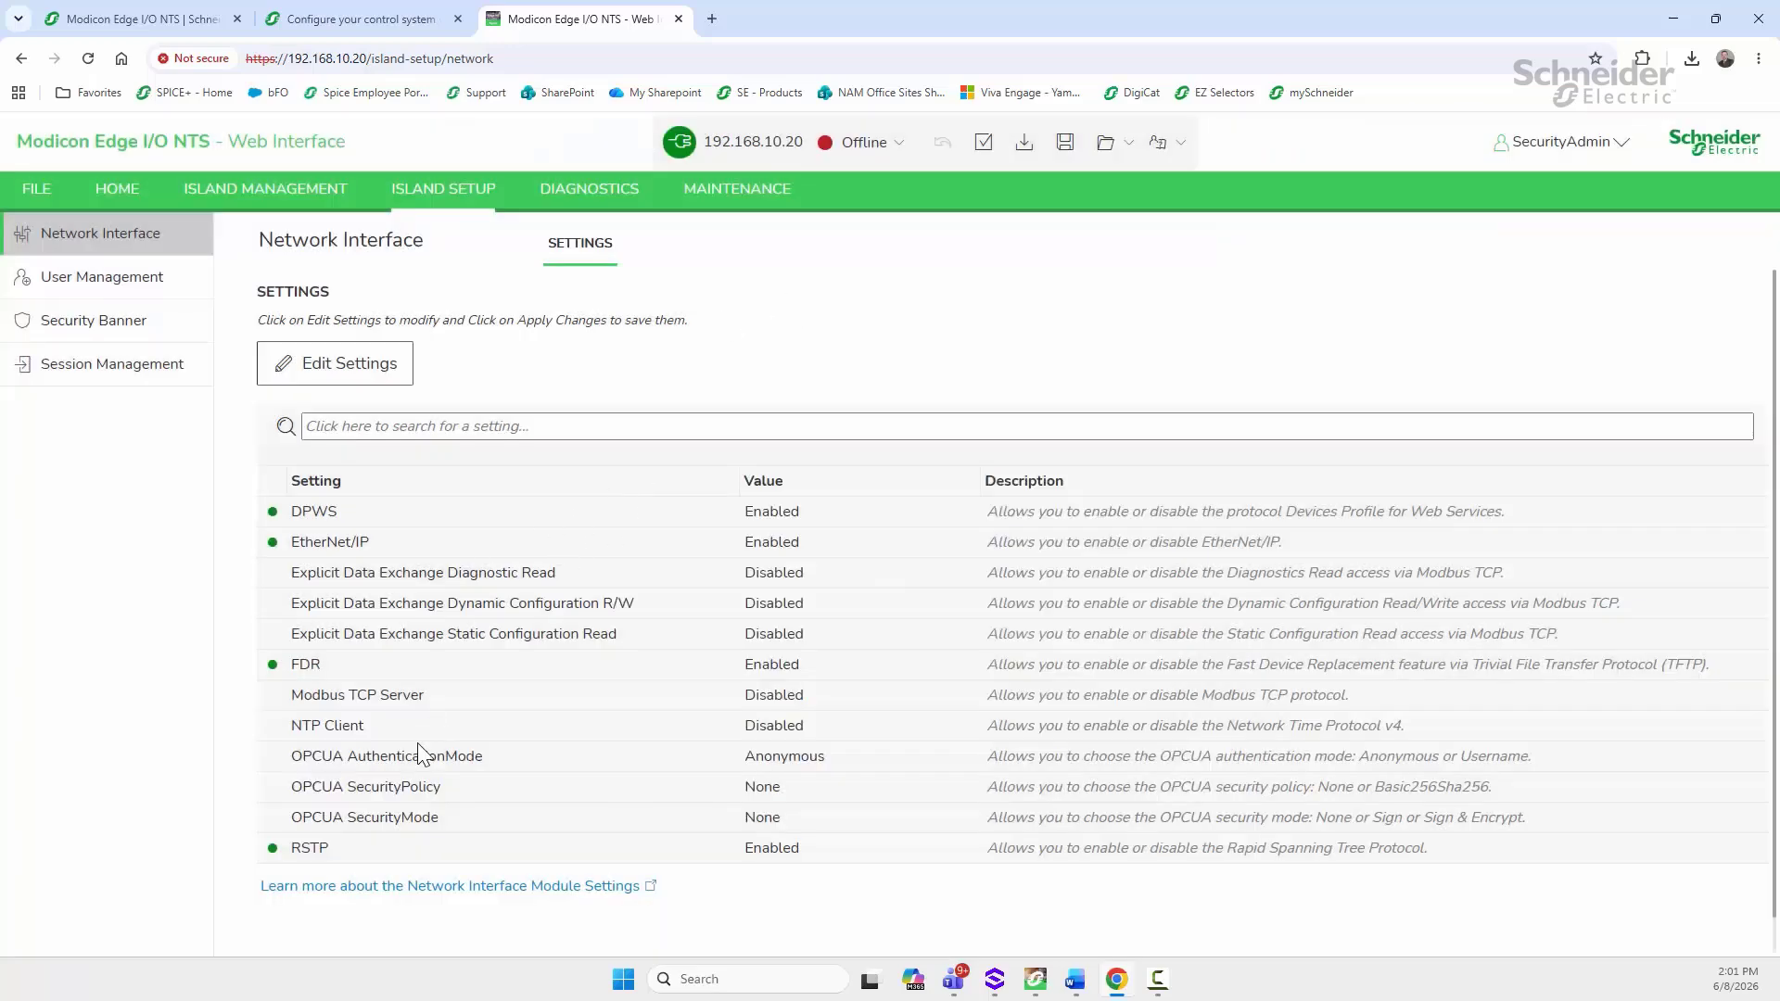
double_click(793, 758)
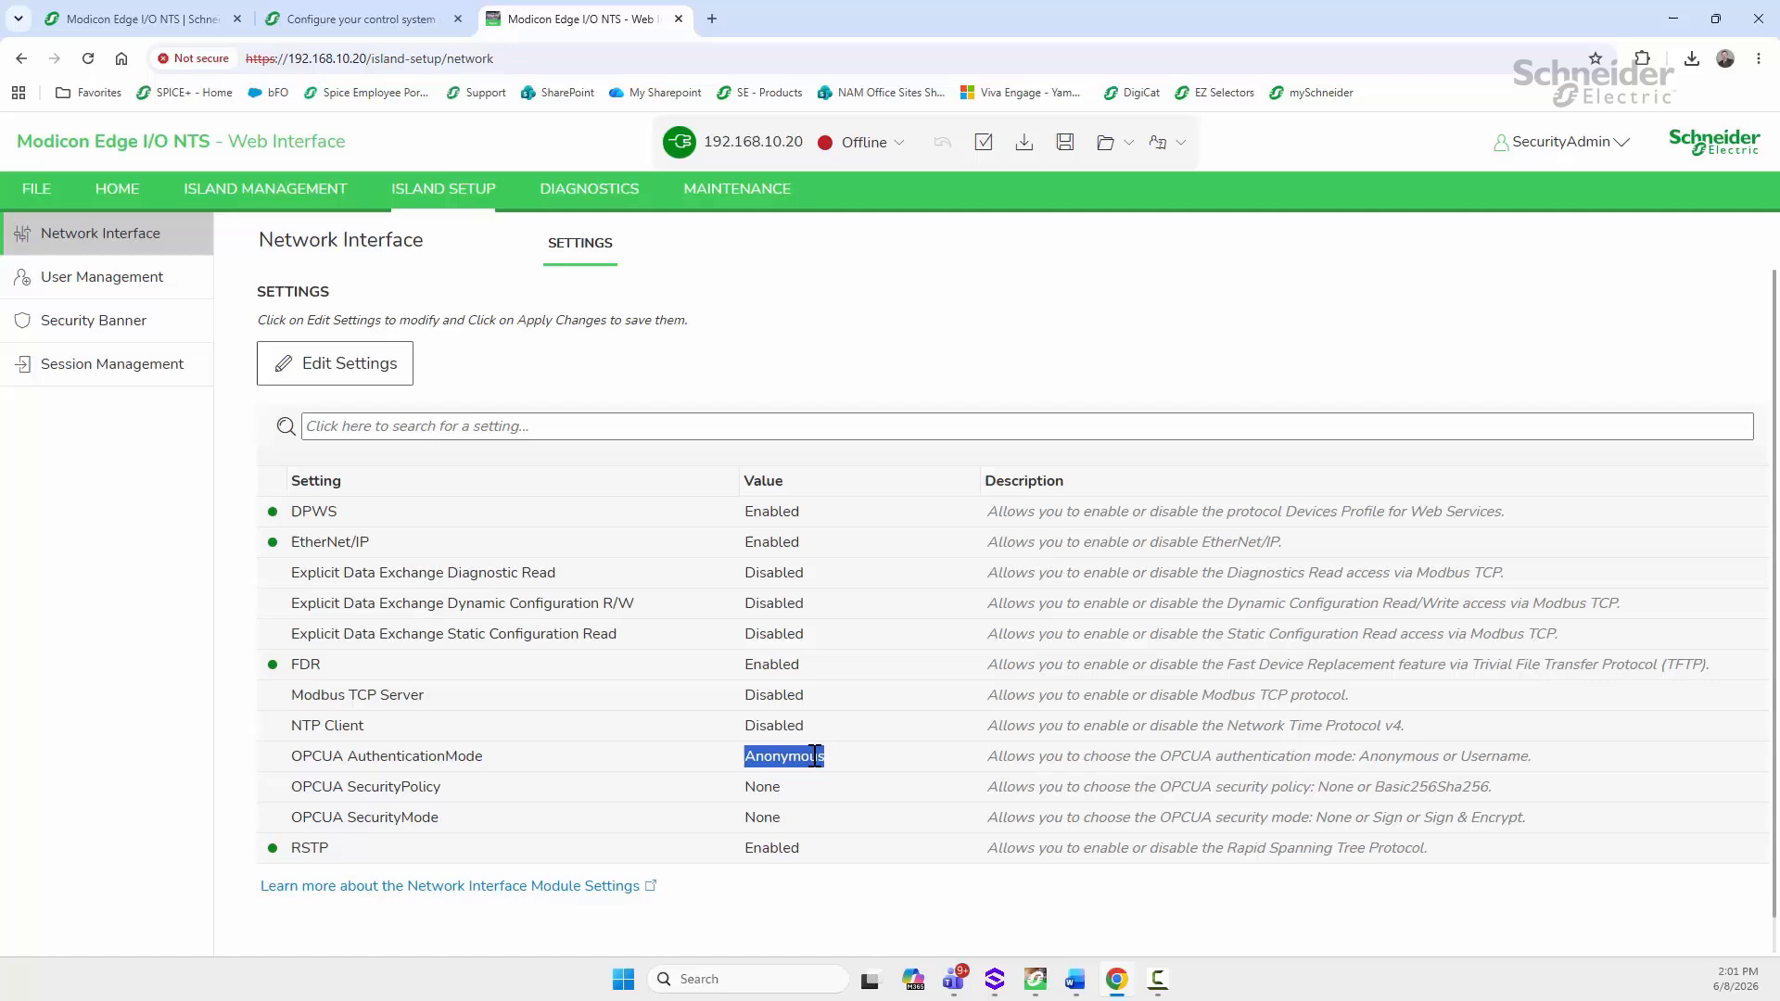
click(294, 384)
click(853, 758)
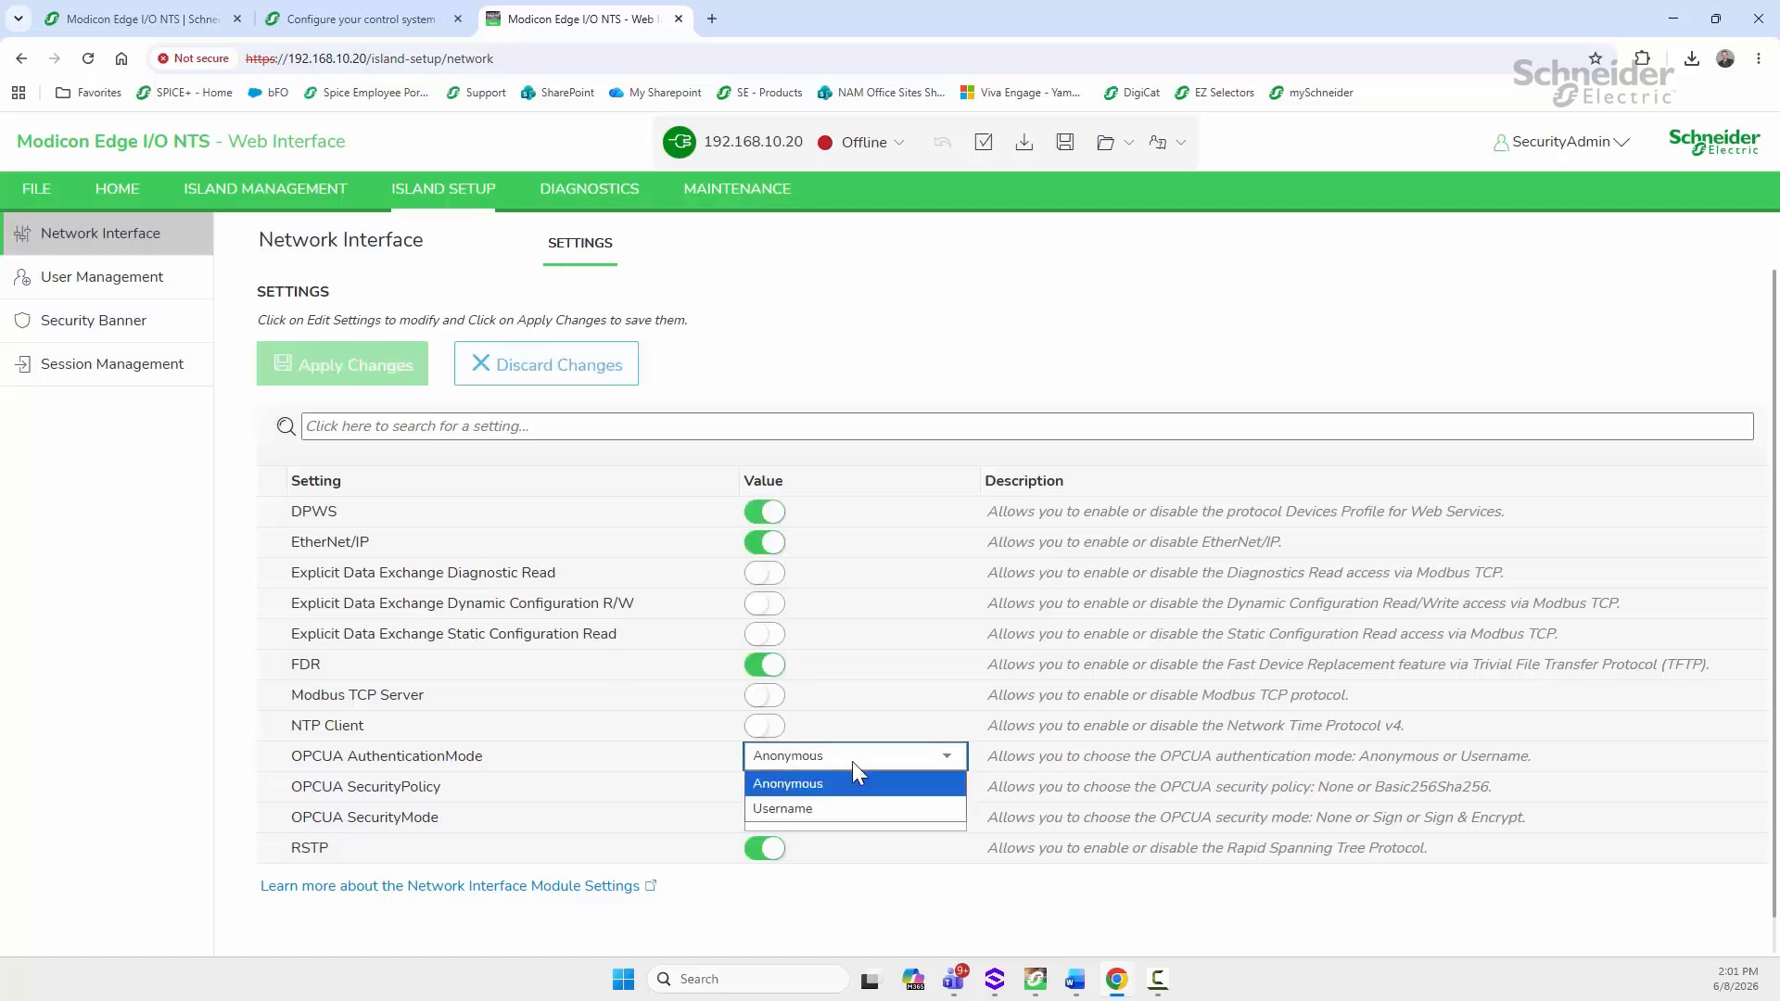
click(823, 821)
click(809, 784)
click(809, 784)
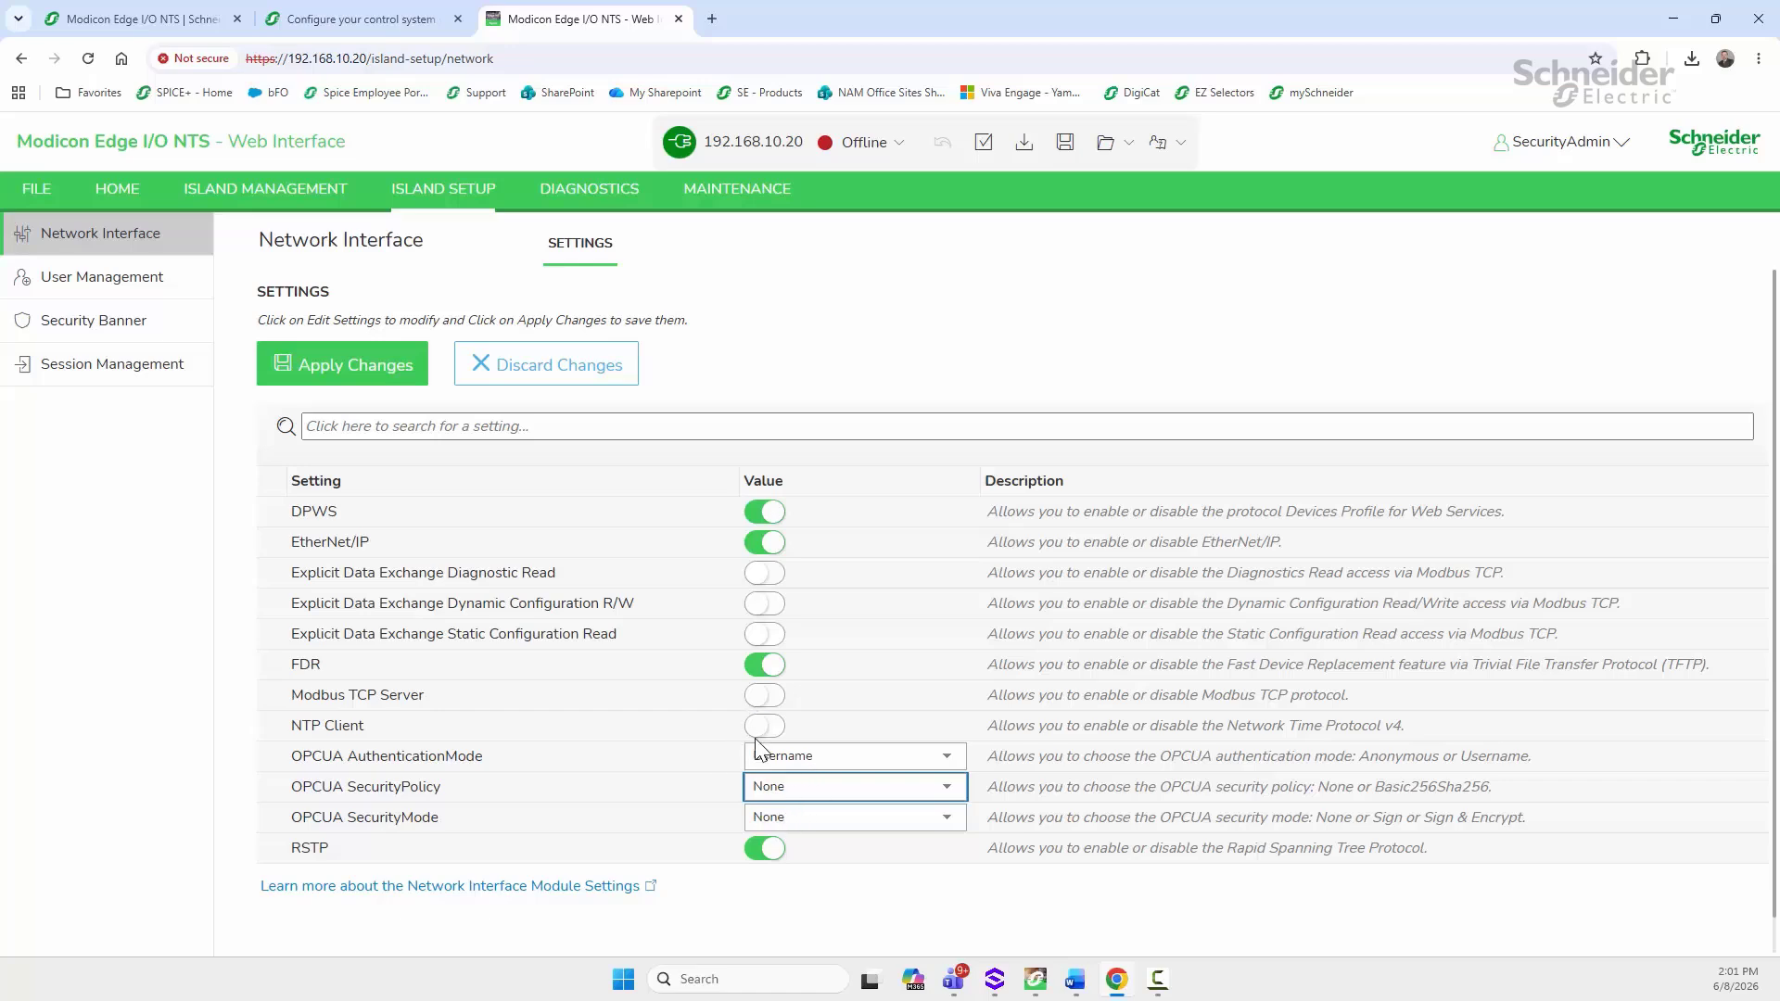
Step: Apply the network settings change and download the validated configuration to the island
click(341, 363)
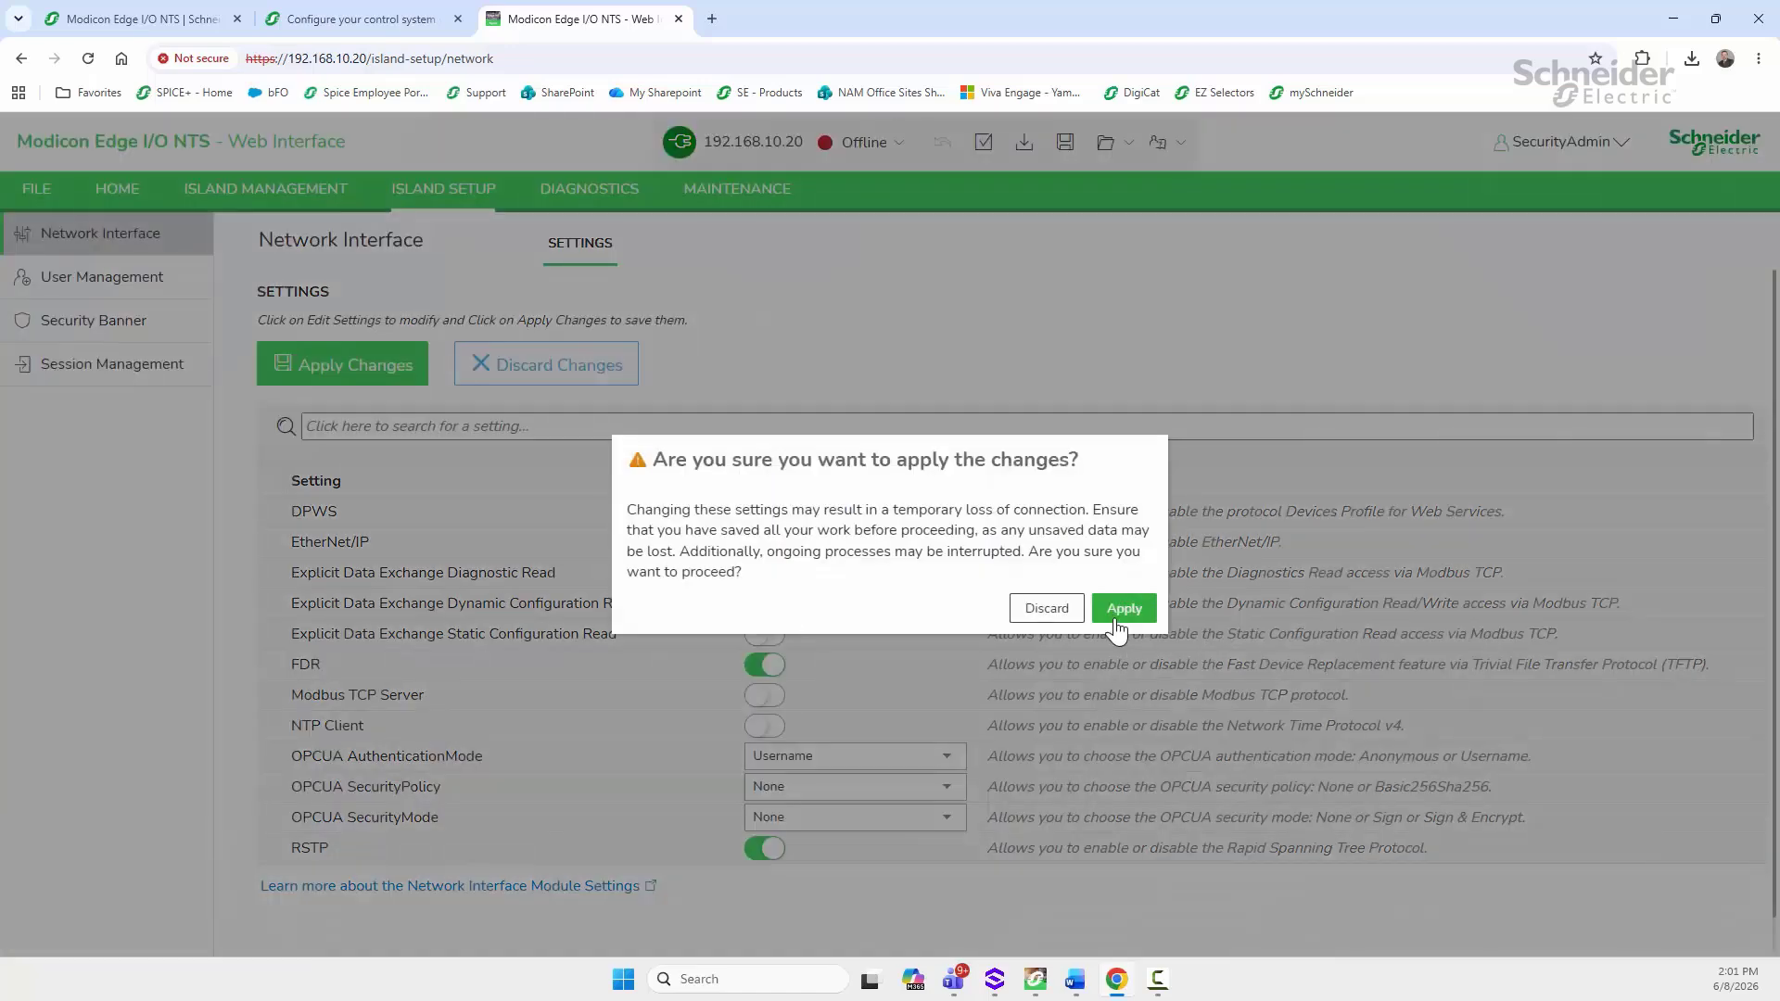
click(1122, 609)
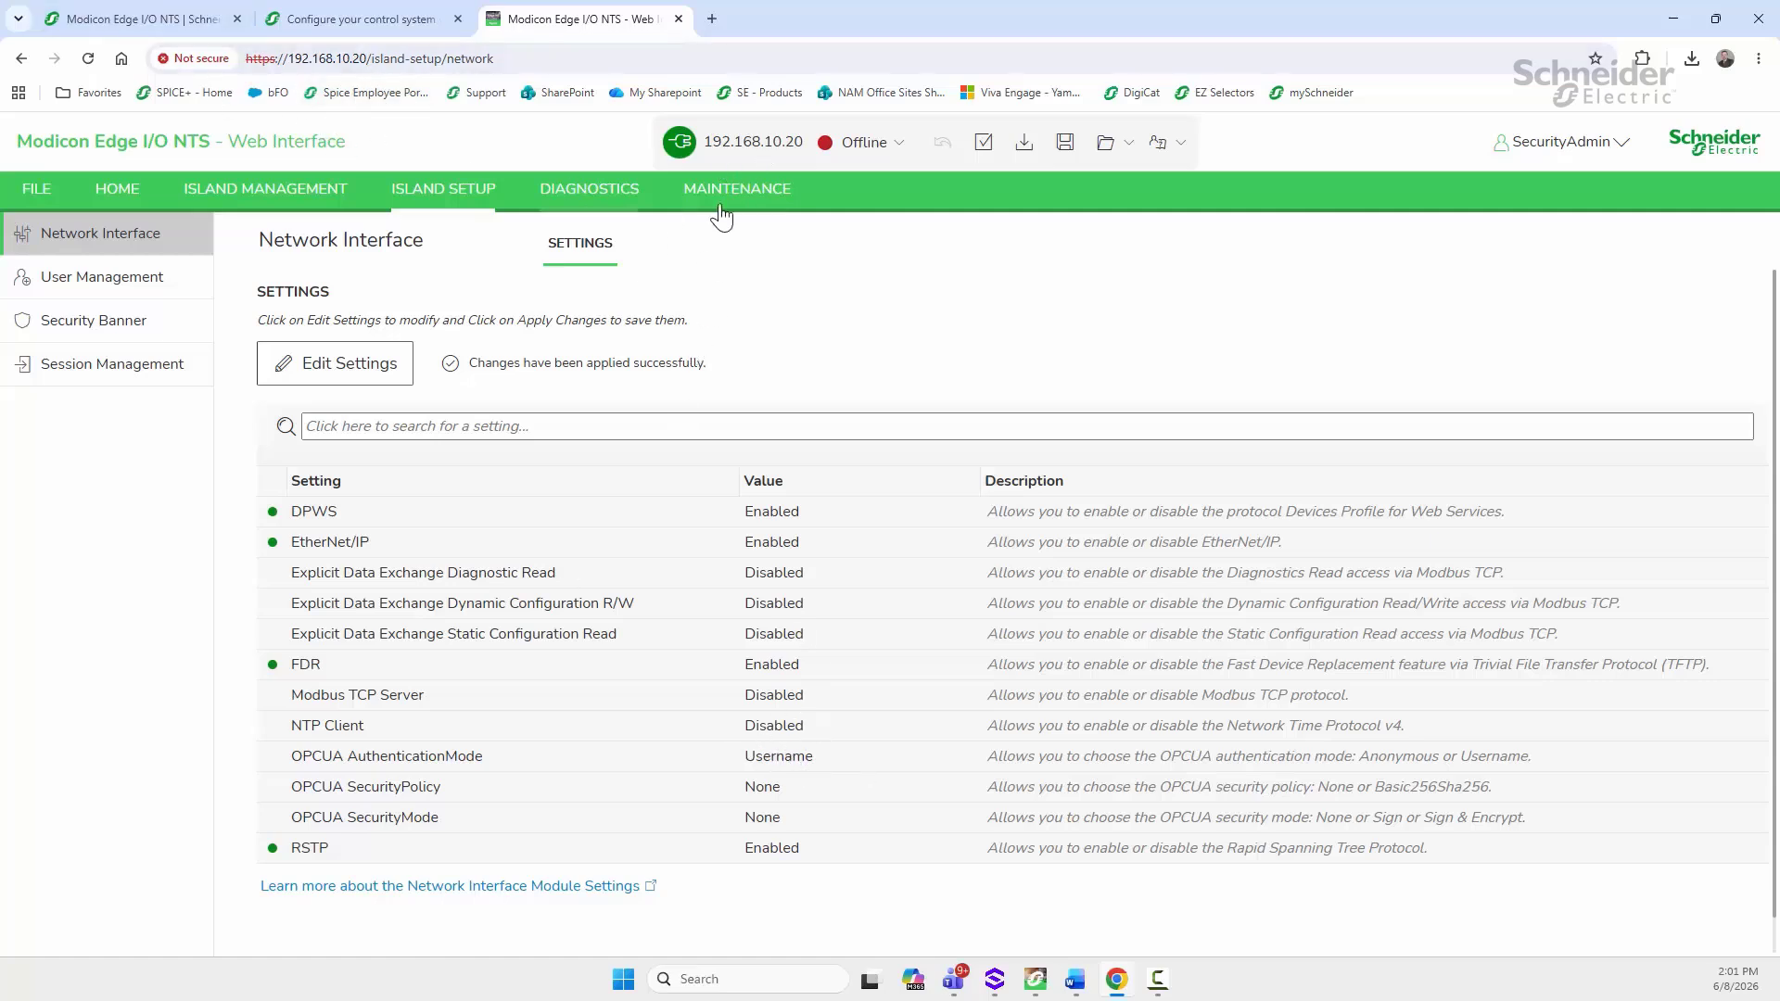
click(1020, 147)
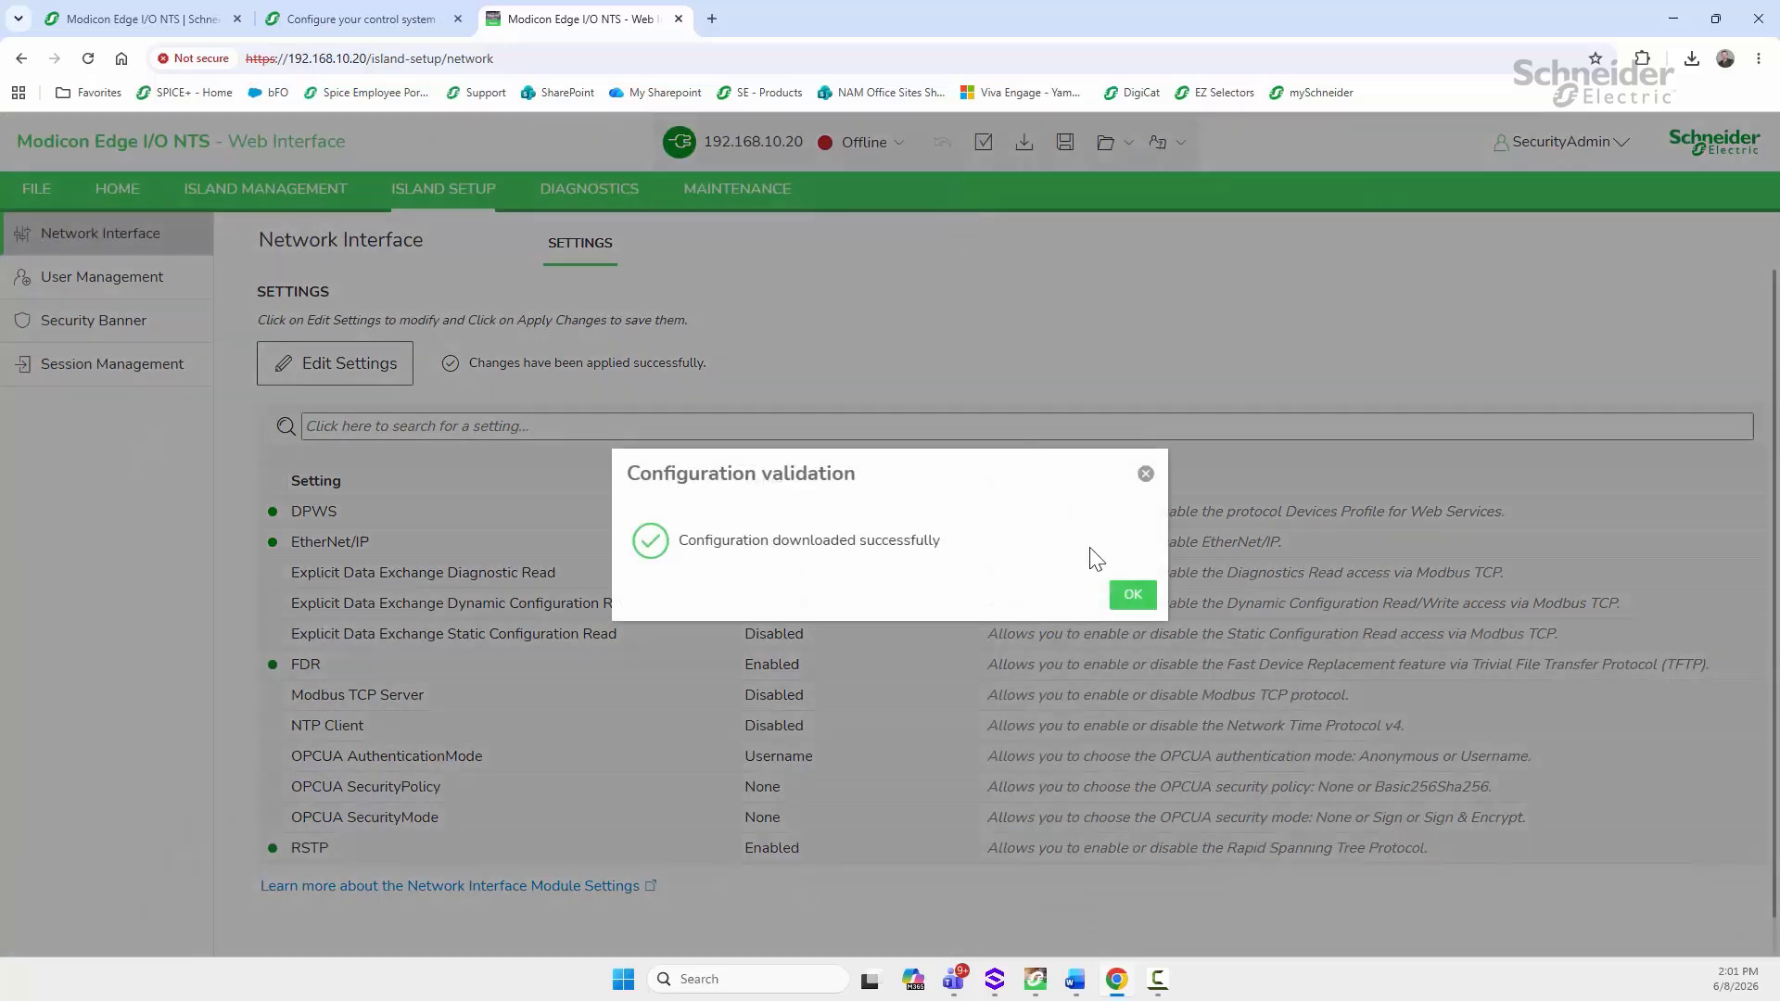
click(1137, 594)
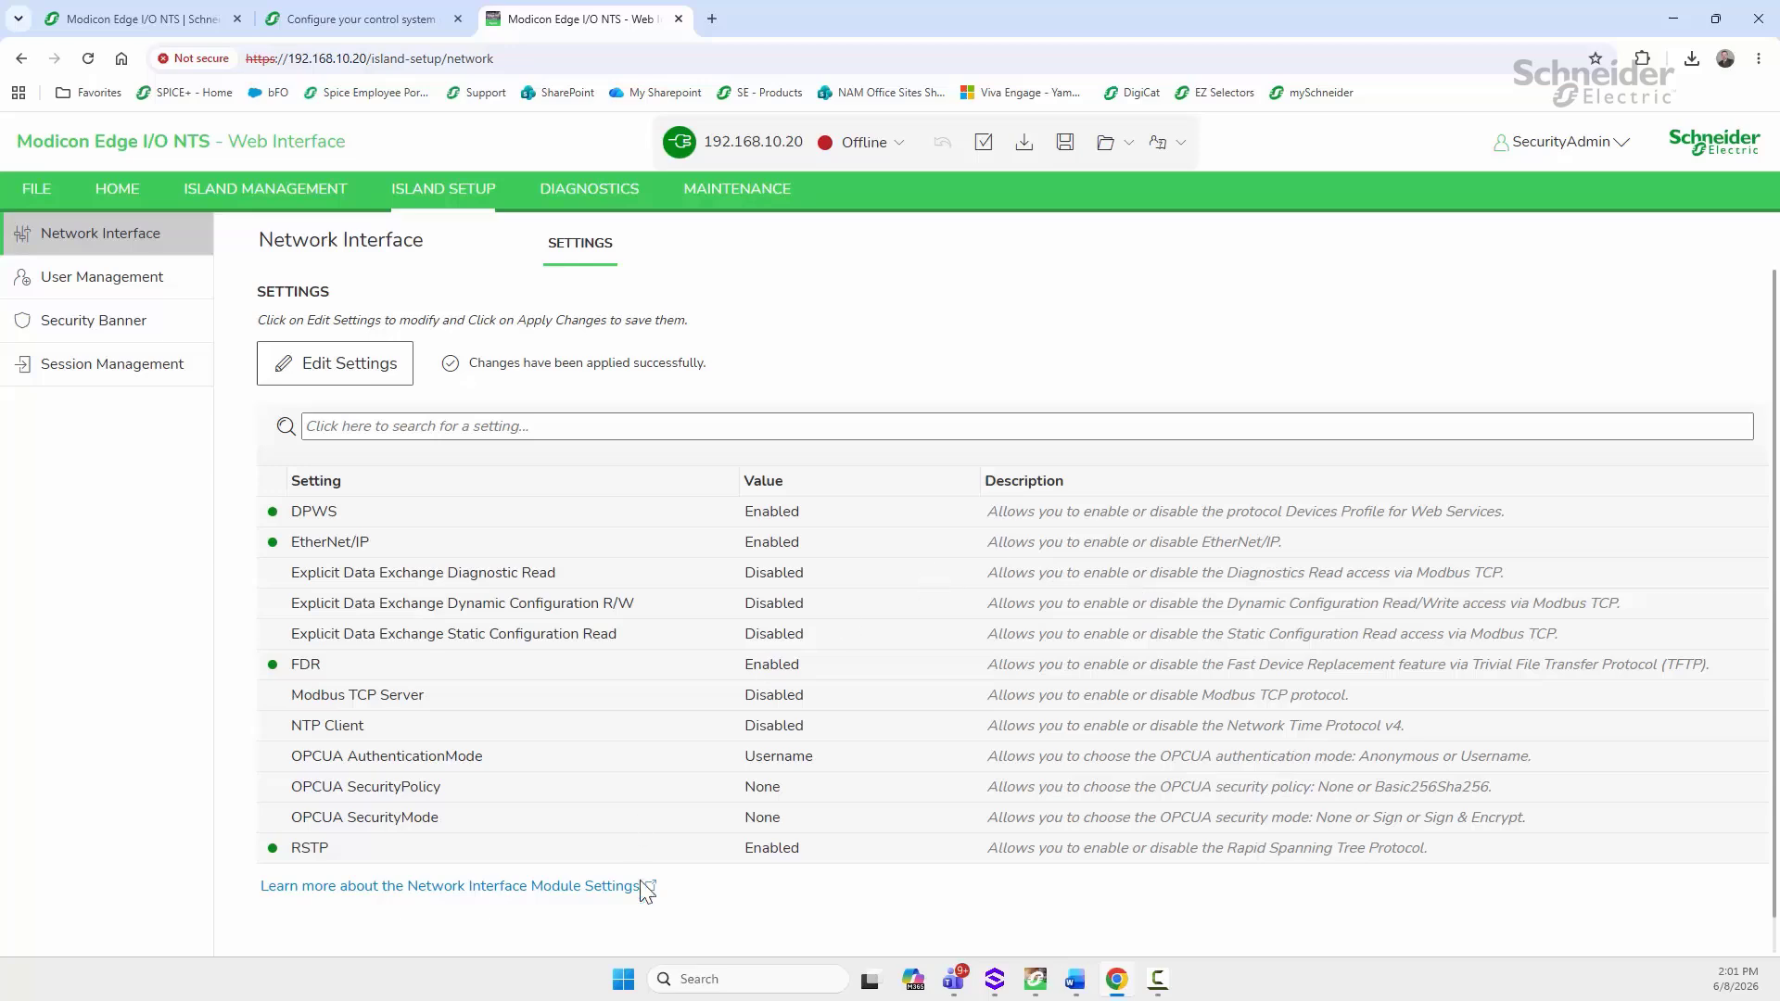
click(1040, 980)
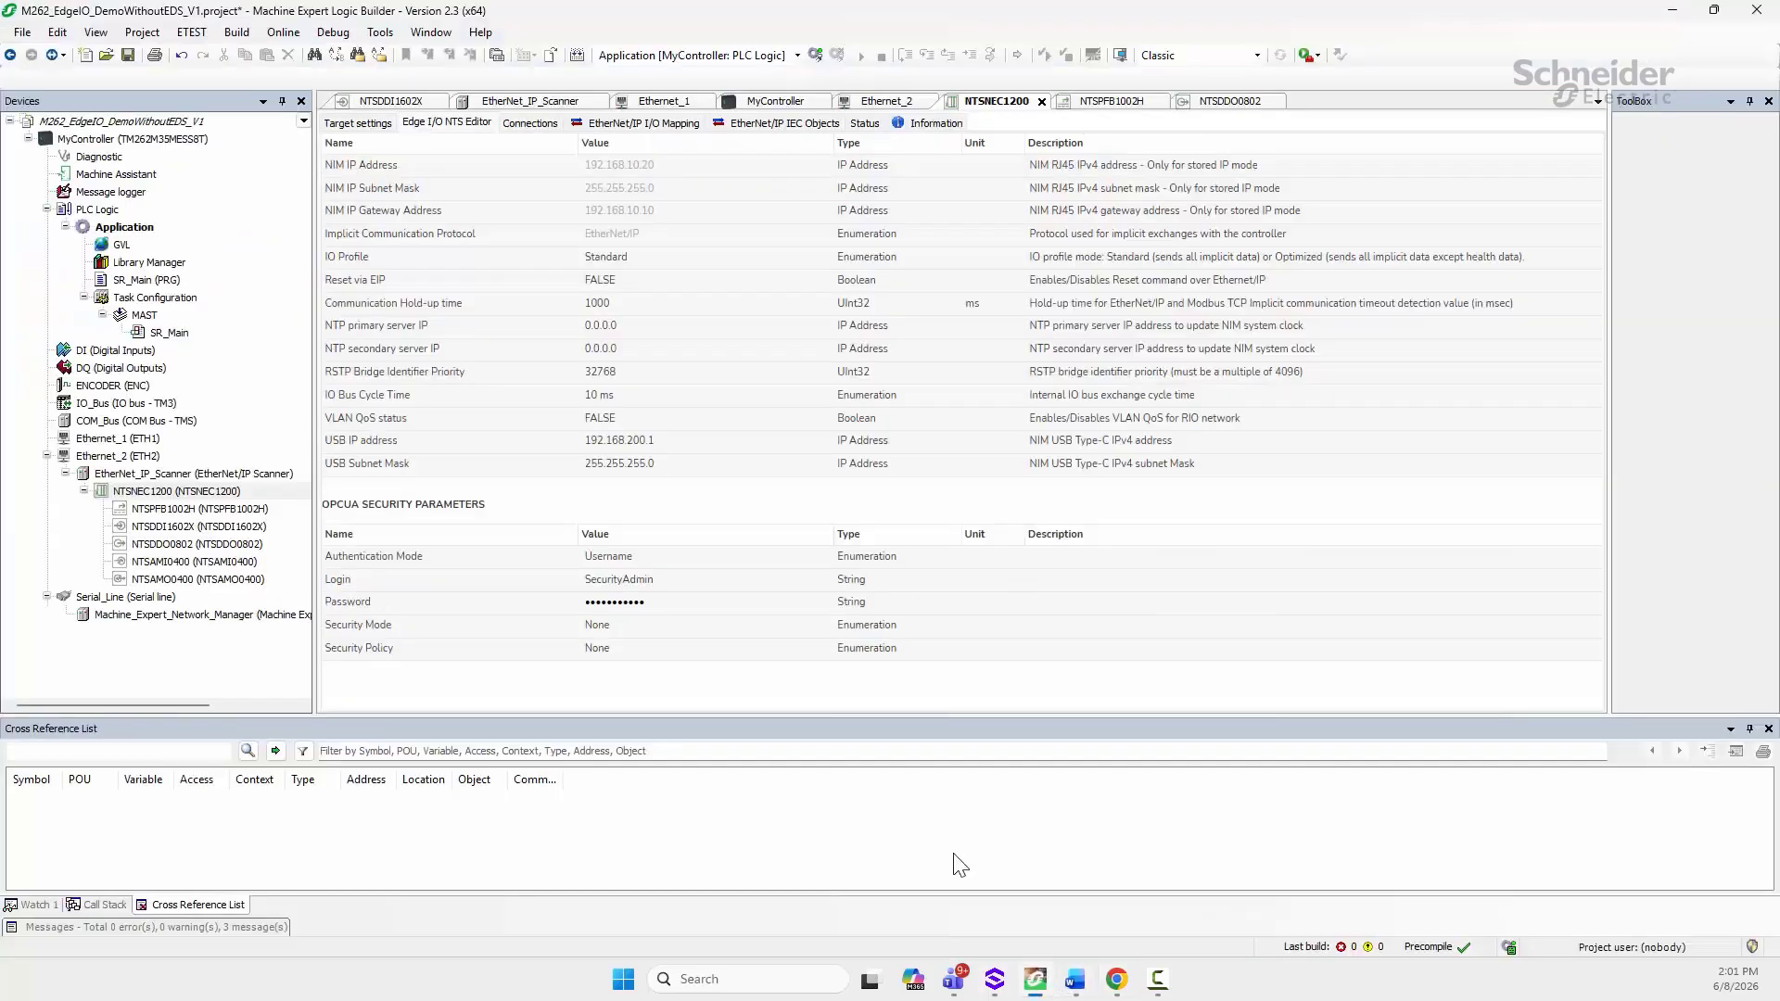
Step: Log in to MyController, dismiss the firmware update notice, then log out again
click(333, 35)
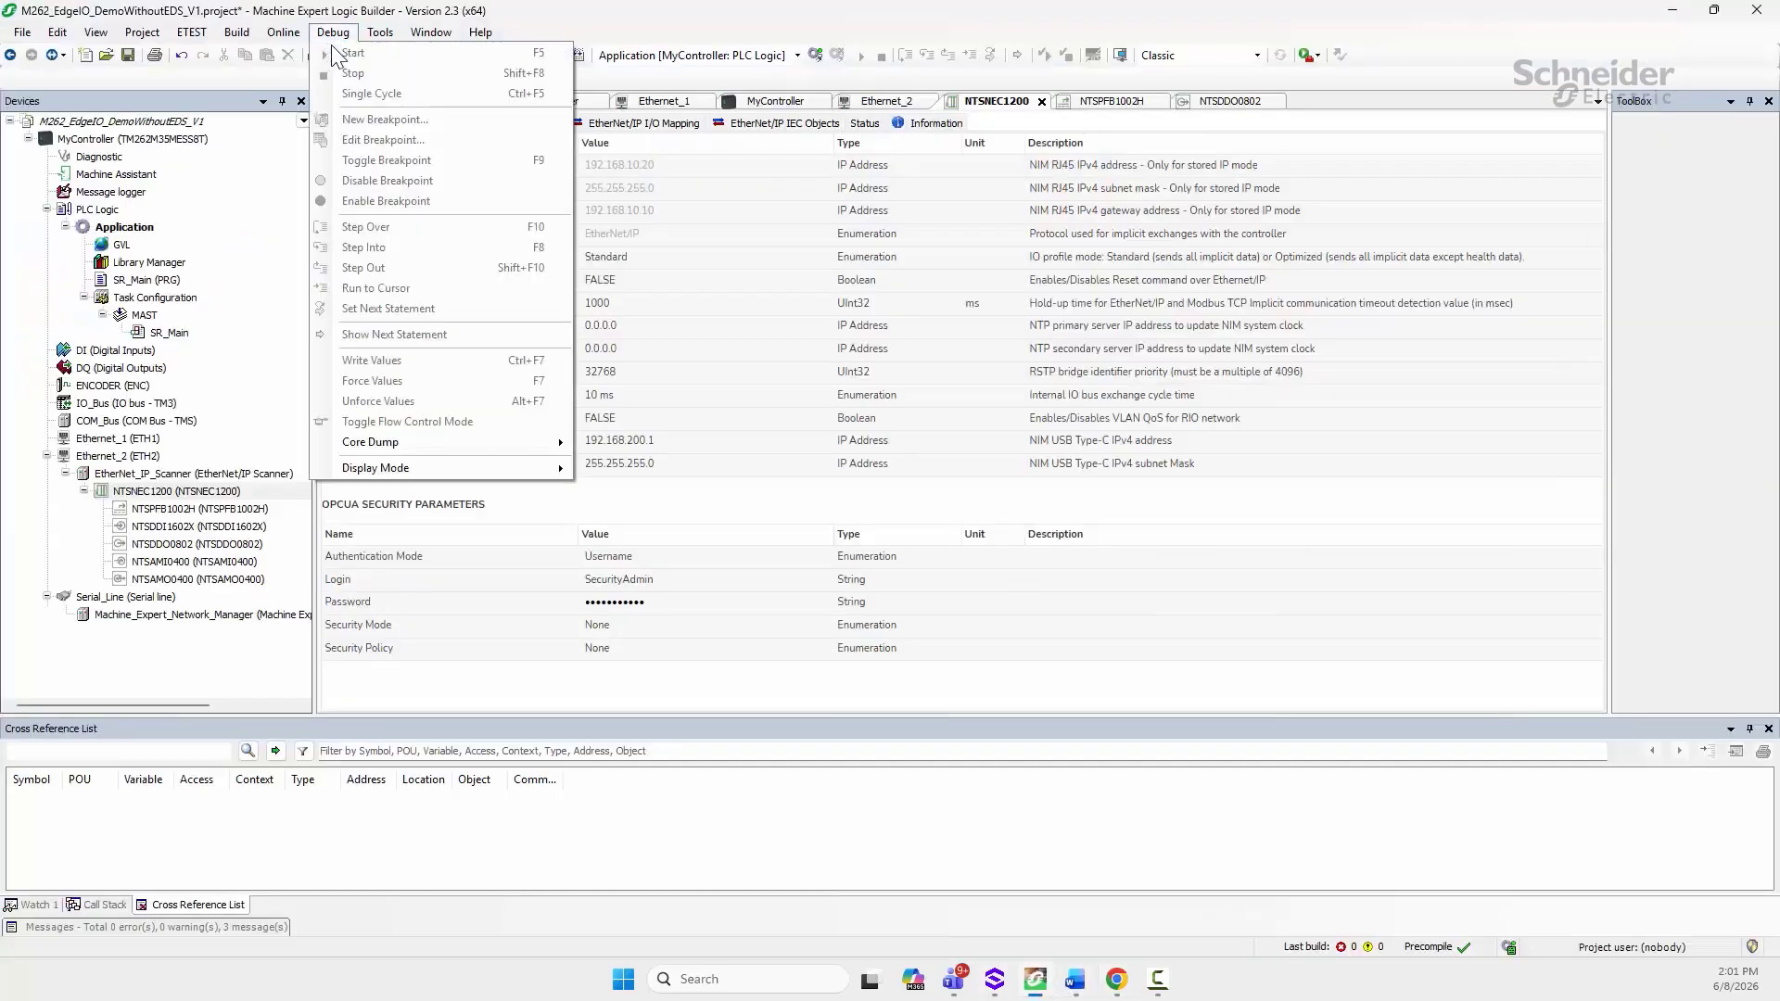
click(695, 468)
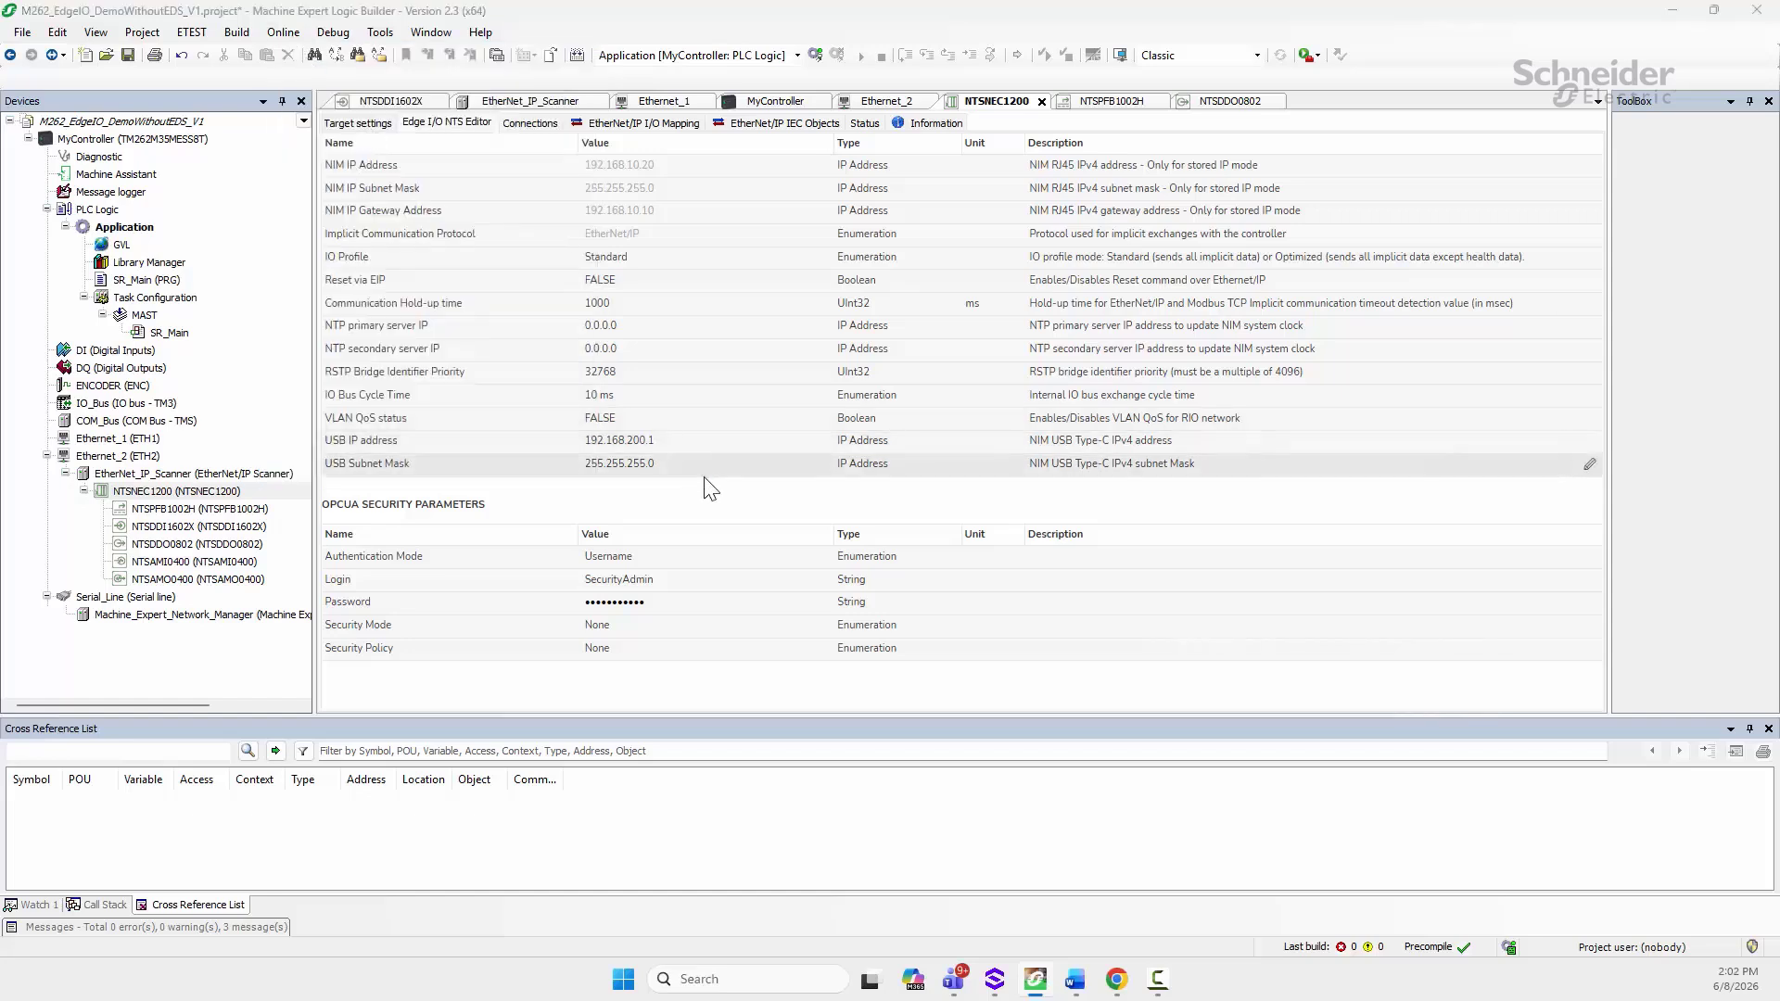
click(945, 554)
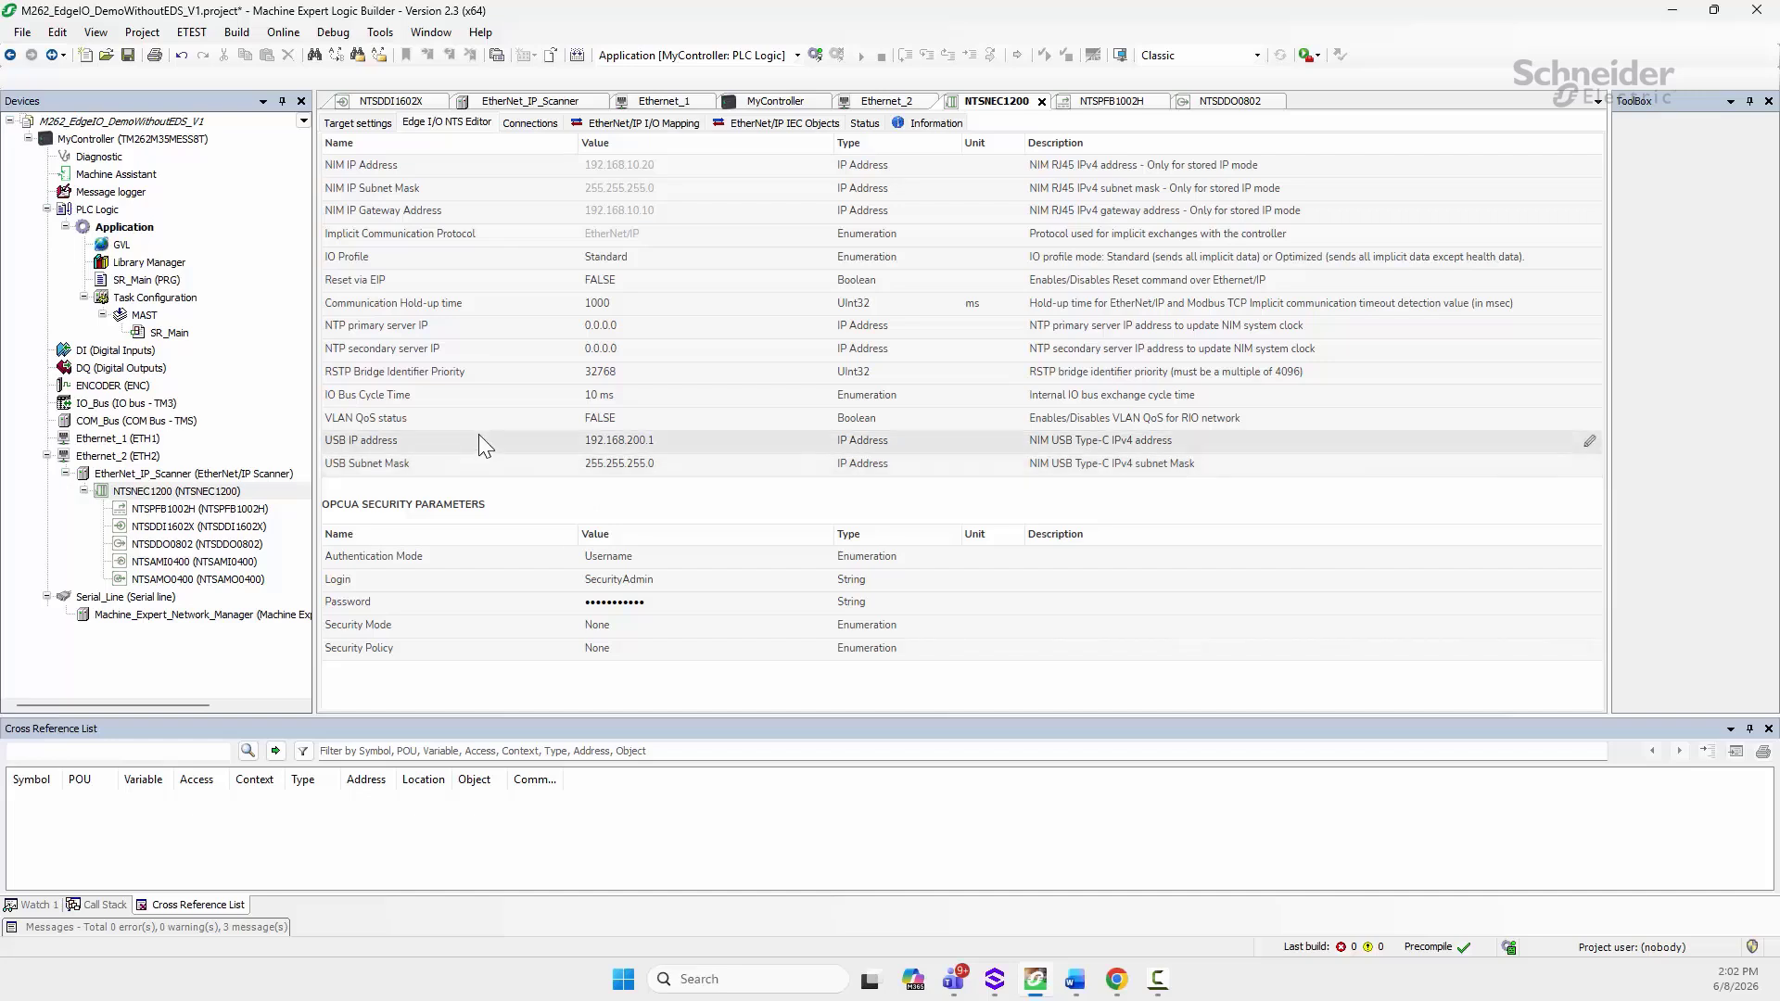
click(286, 33)
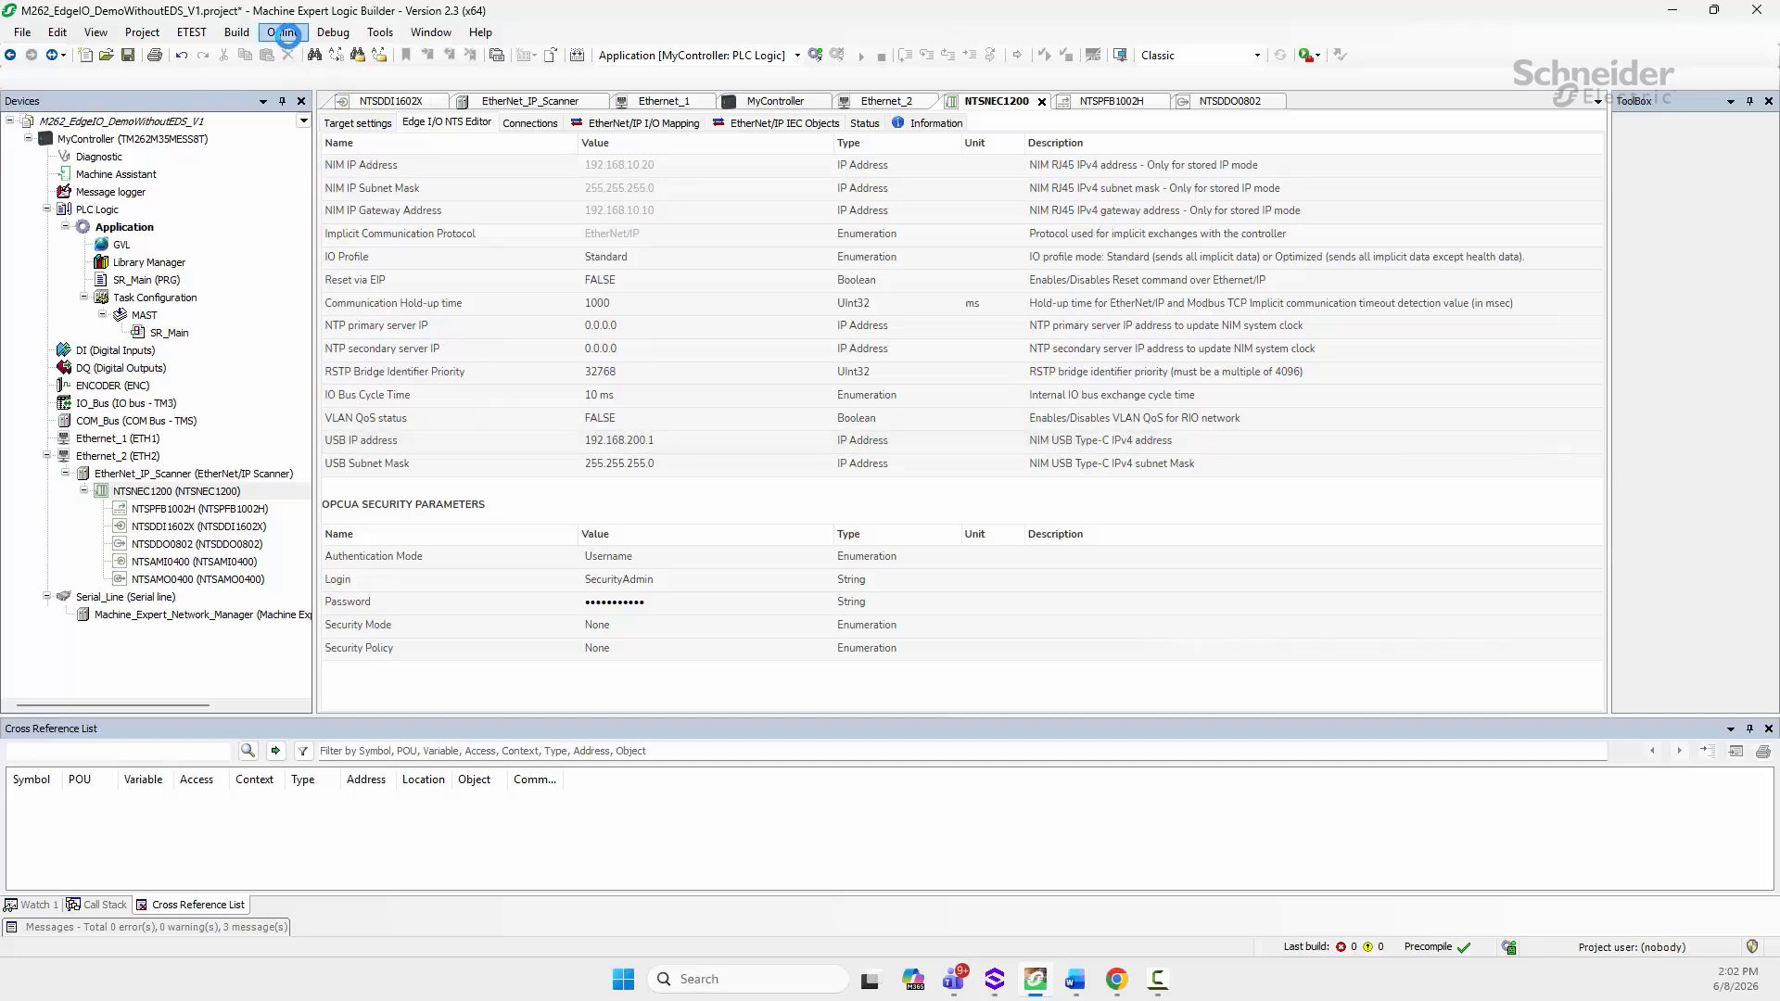
click(298, 52)
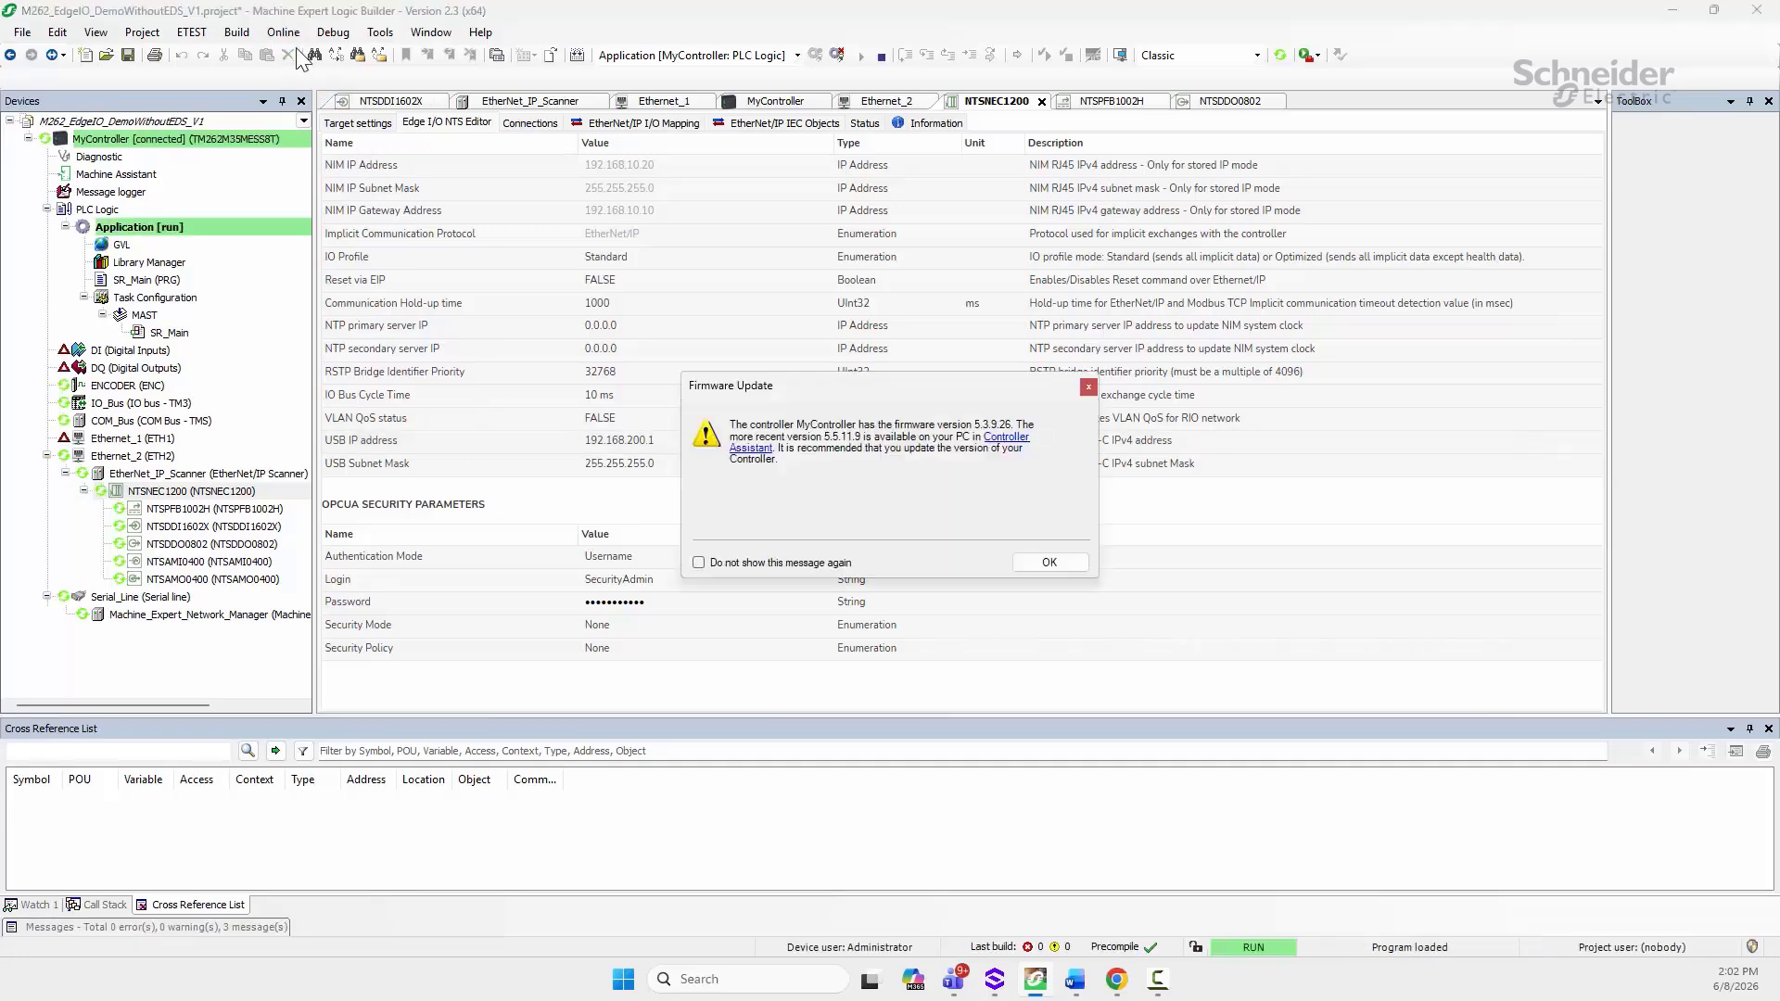
click(1048, 562)
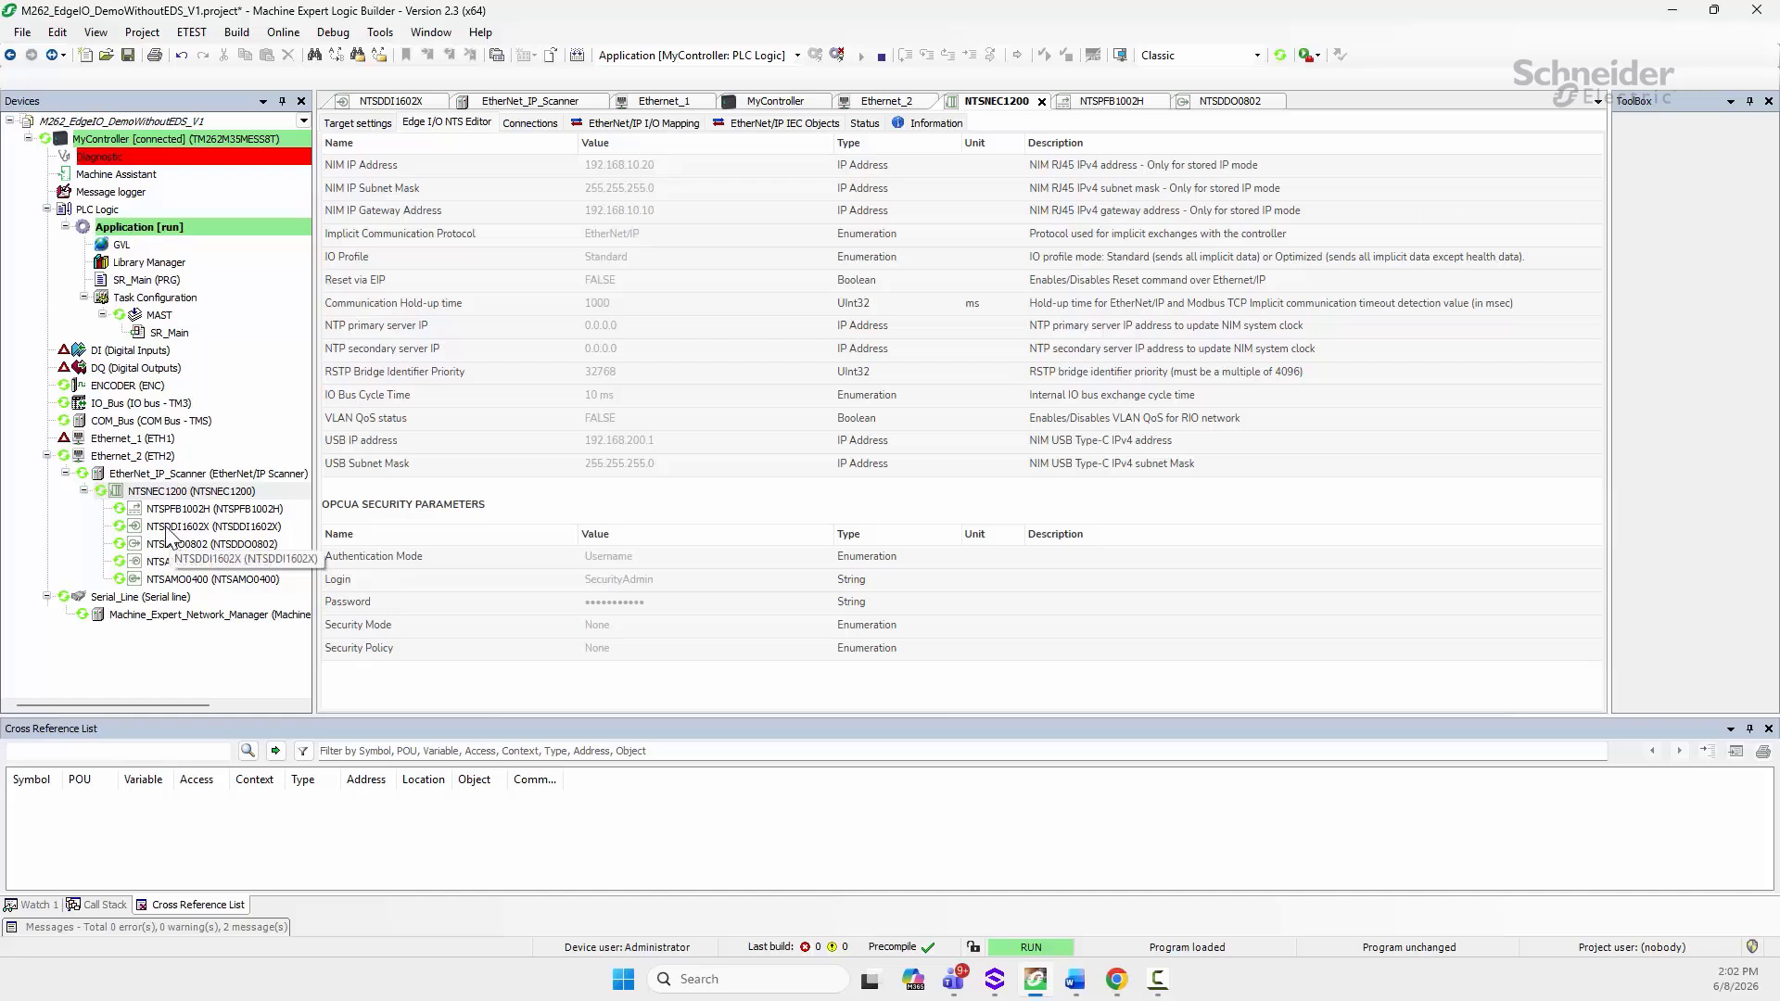
click(285, 35)
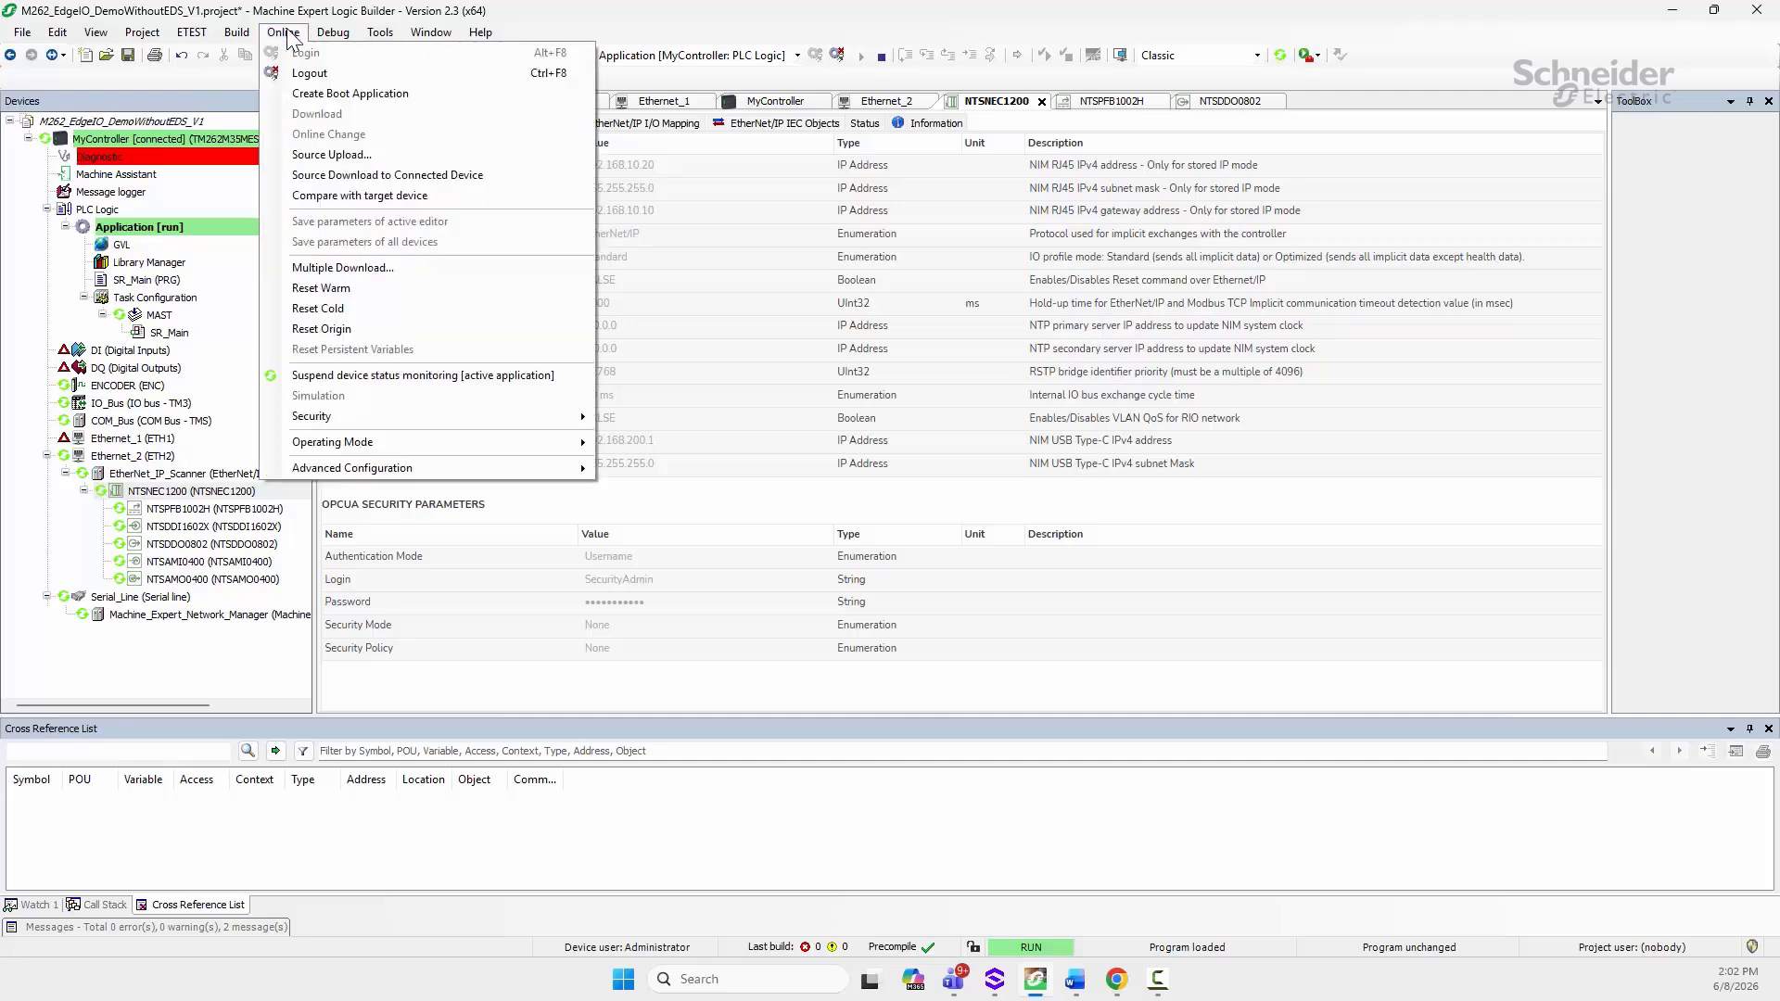
click(295, 74)
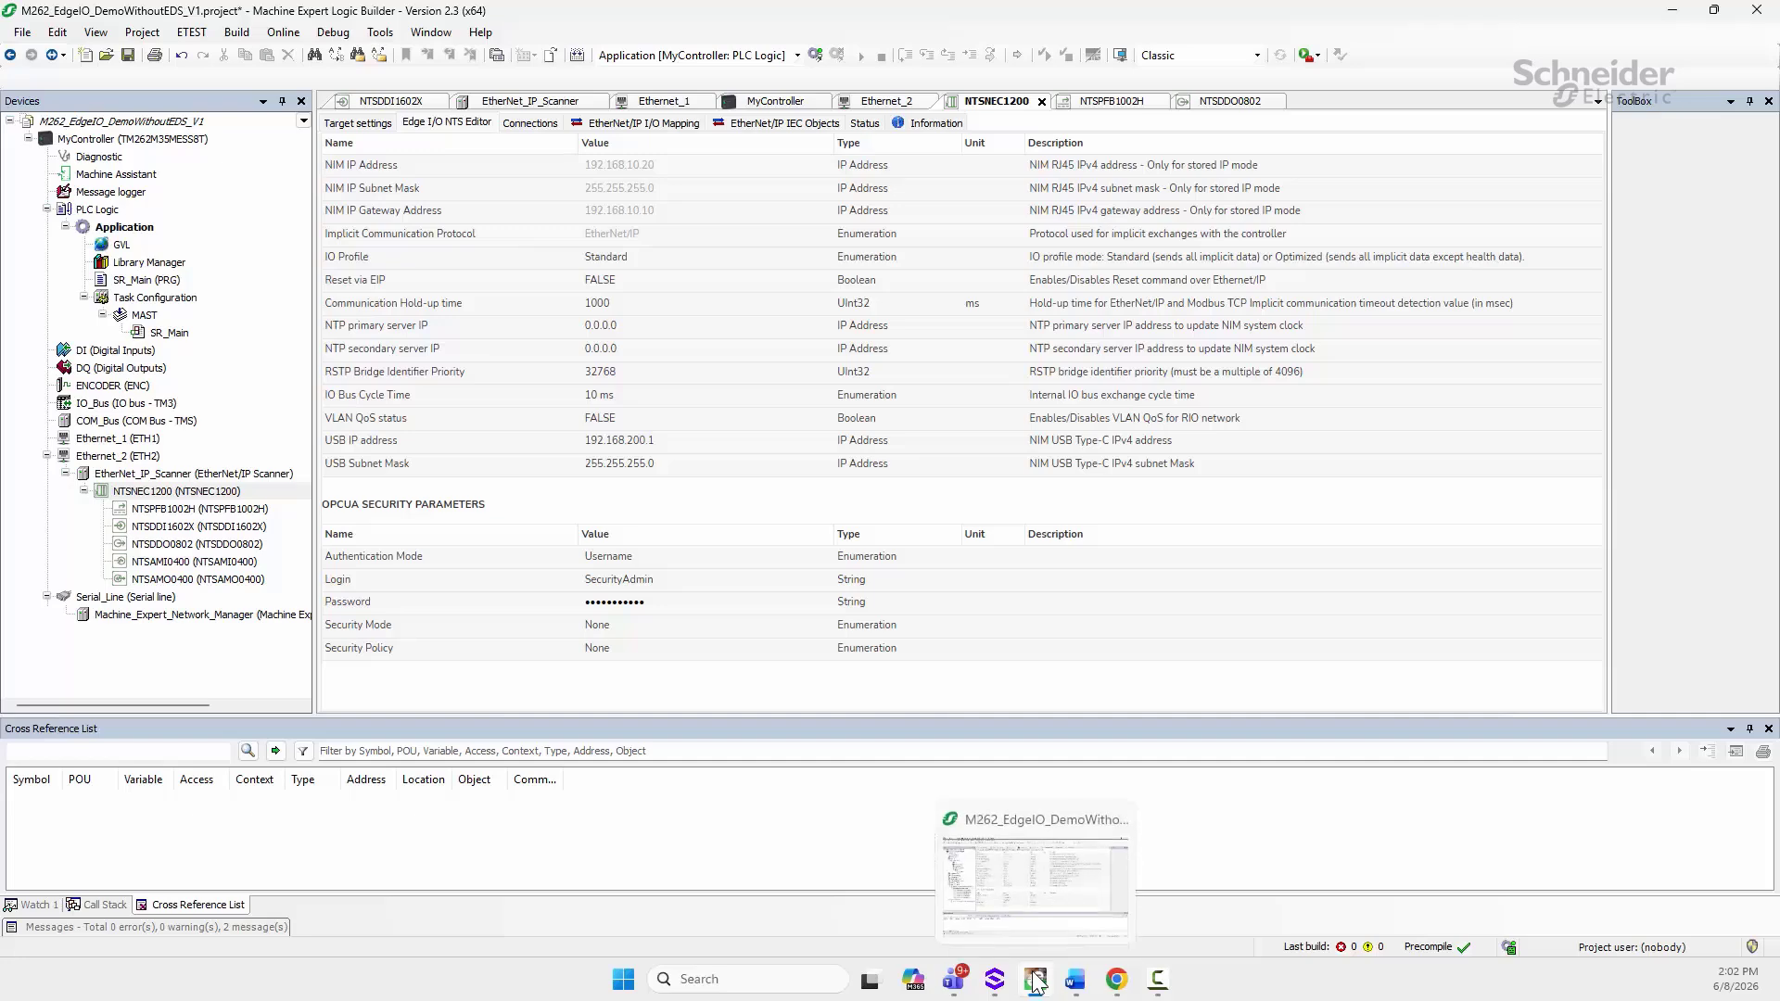
Step: Show the ISLAND MANAGEMENT view with NIM 1 NTSNEC1200 and open the Online status choices
click(1116, 979)
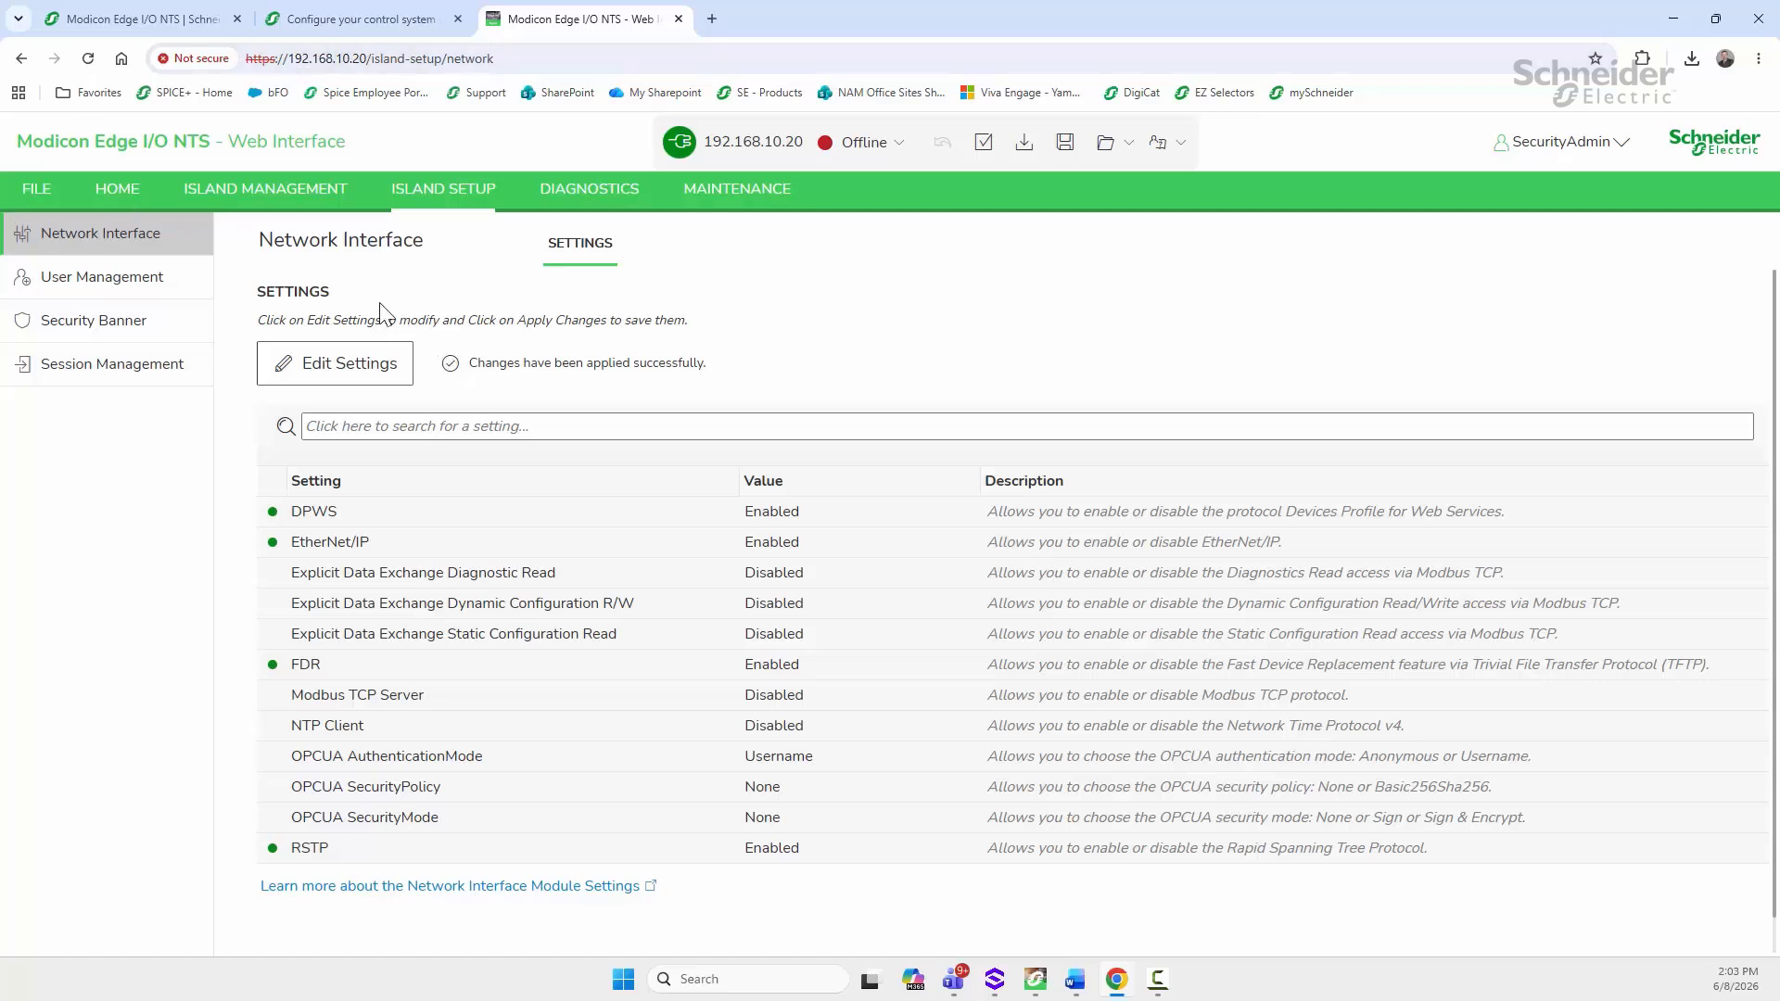
click(284, 204)
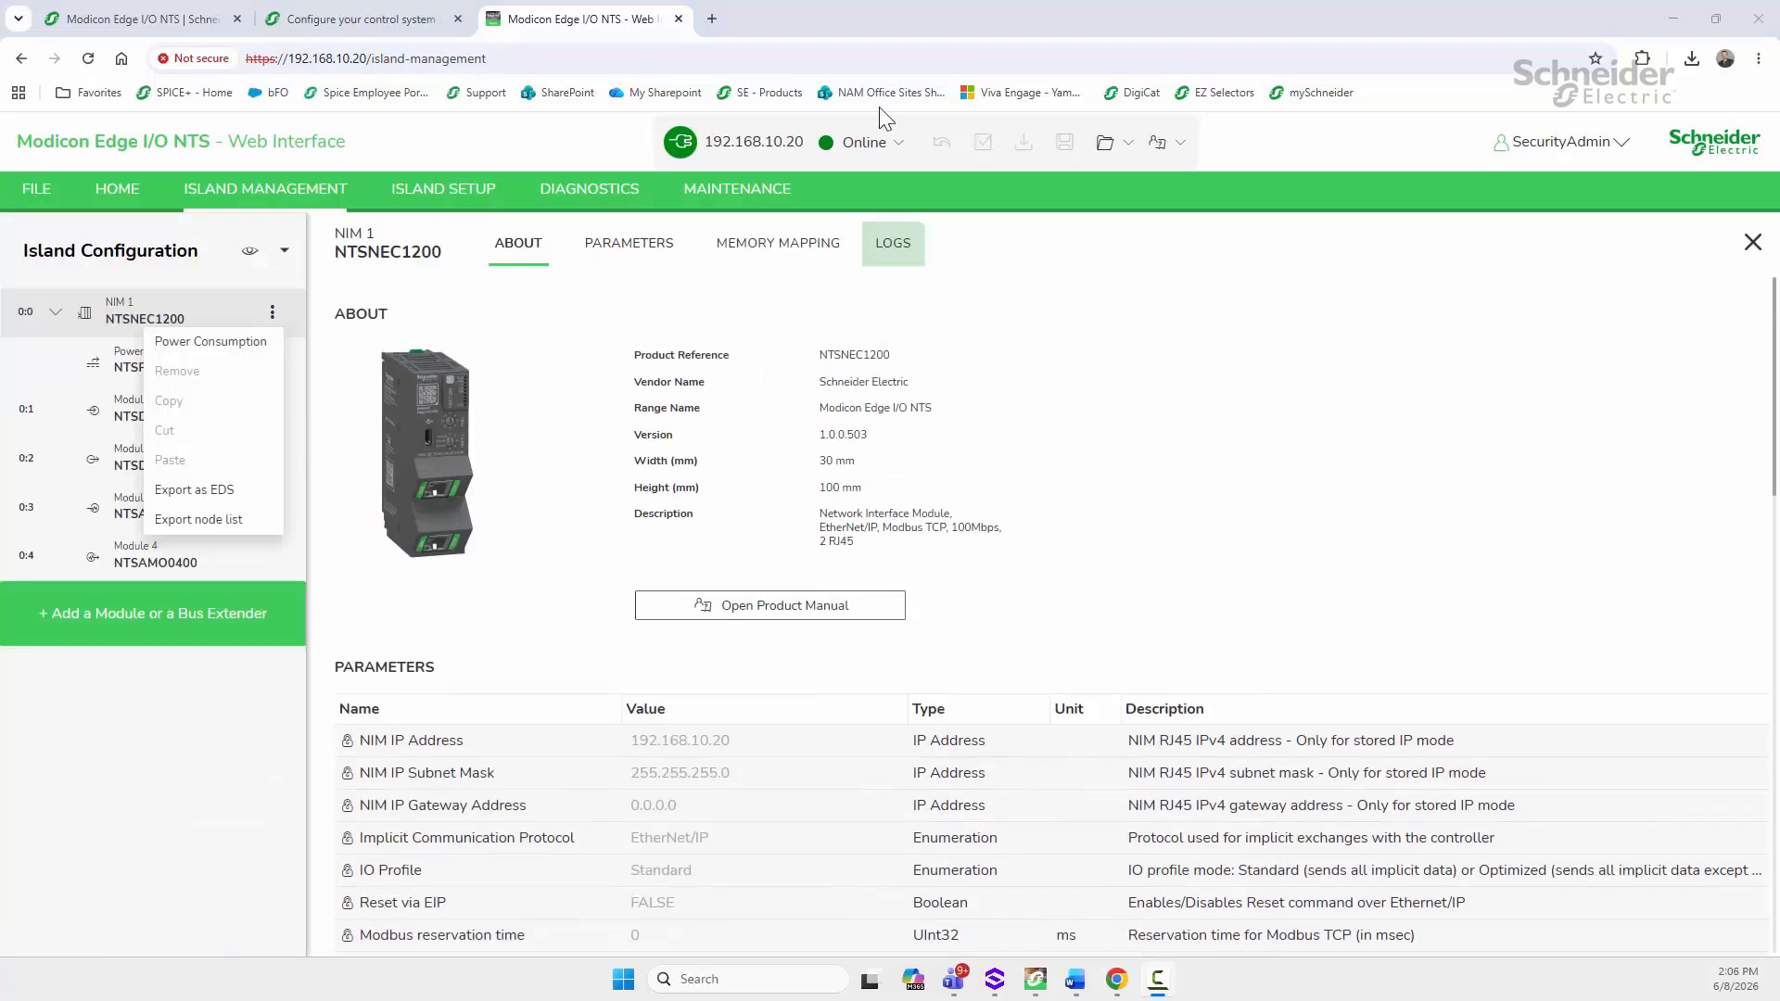
click(631, 275)
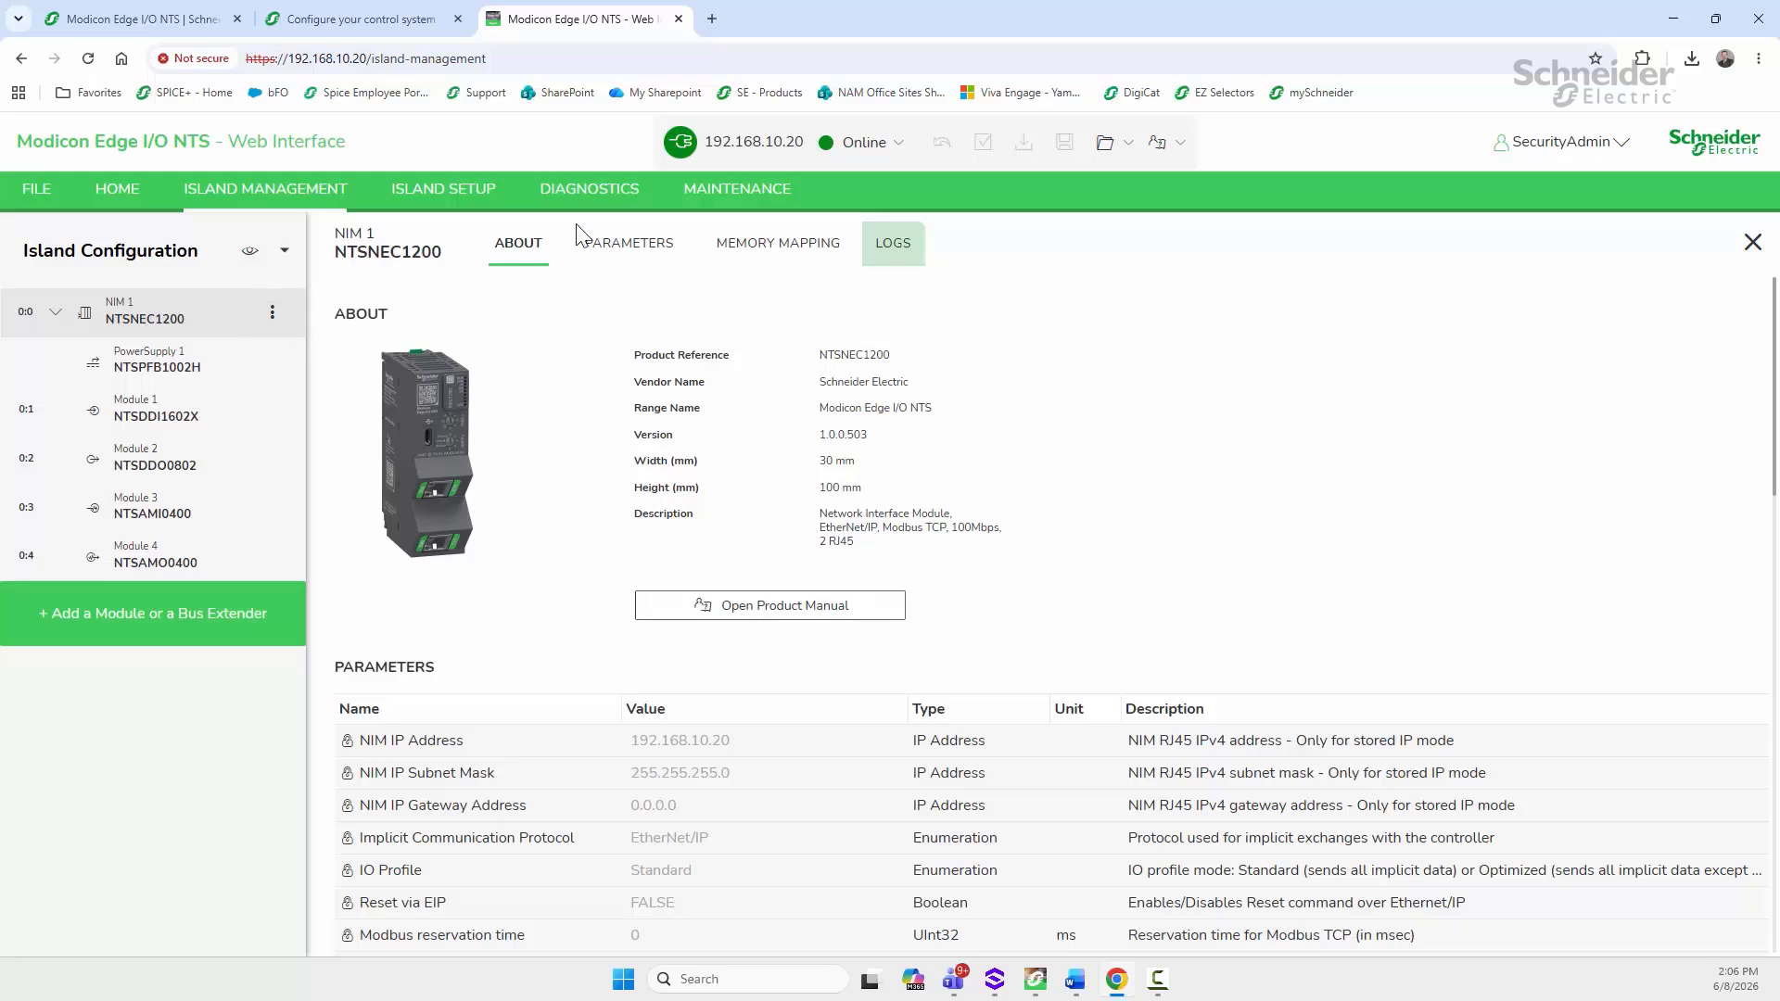
click(891, 141)
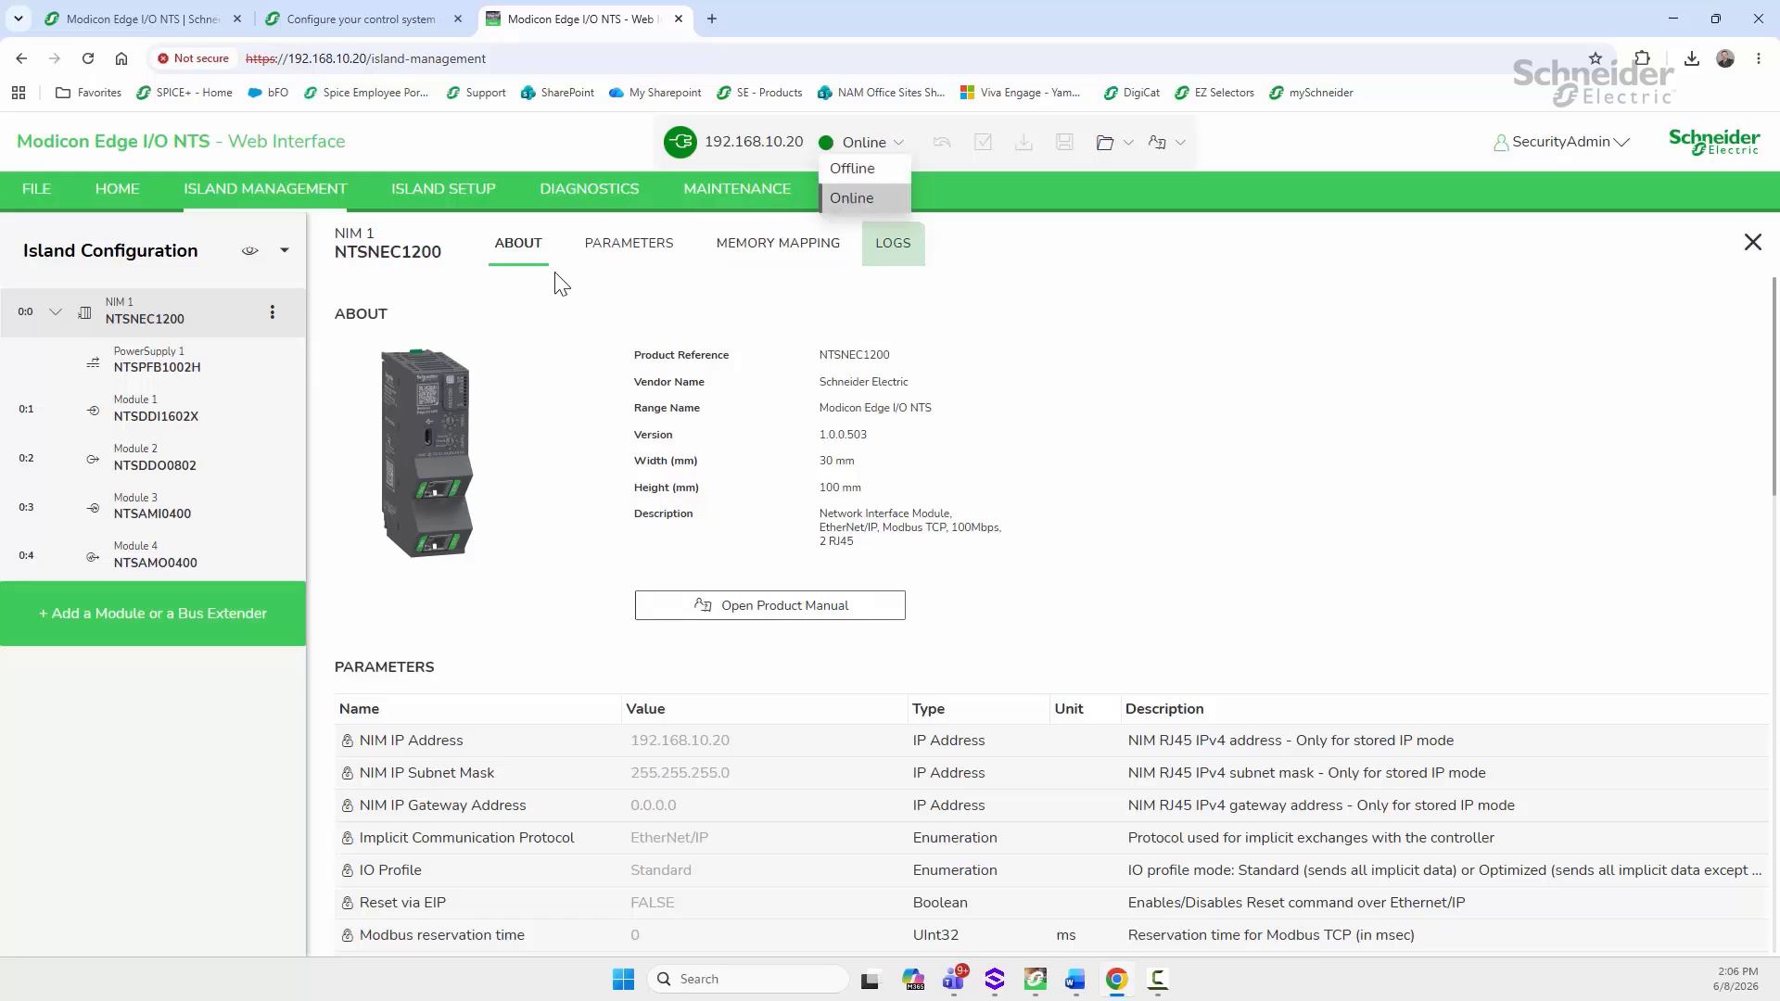
Step: Take the island offline and export NIM 1 as NIM_1.eds, checking the downloaded file
click(853, 170)
click(274, 313)
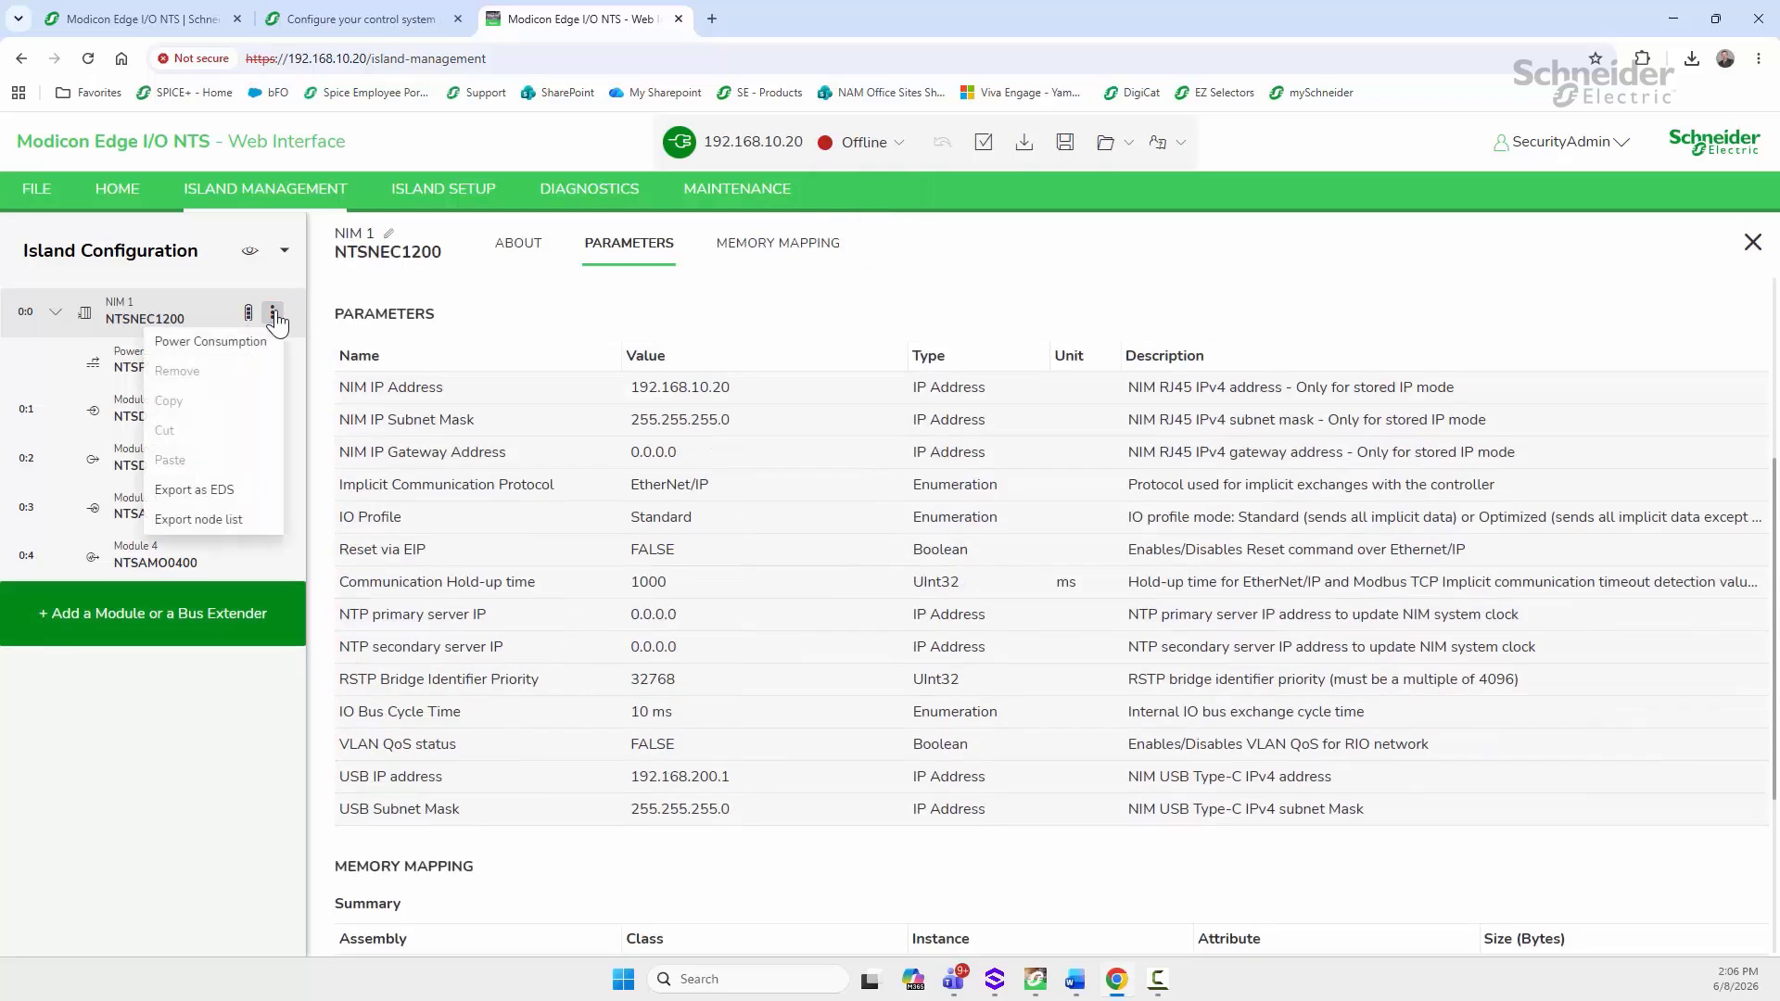
click(198, 497)
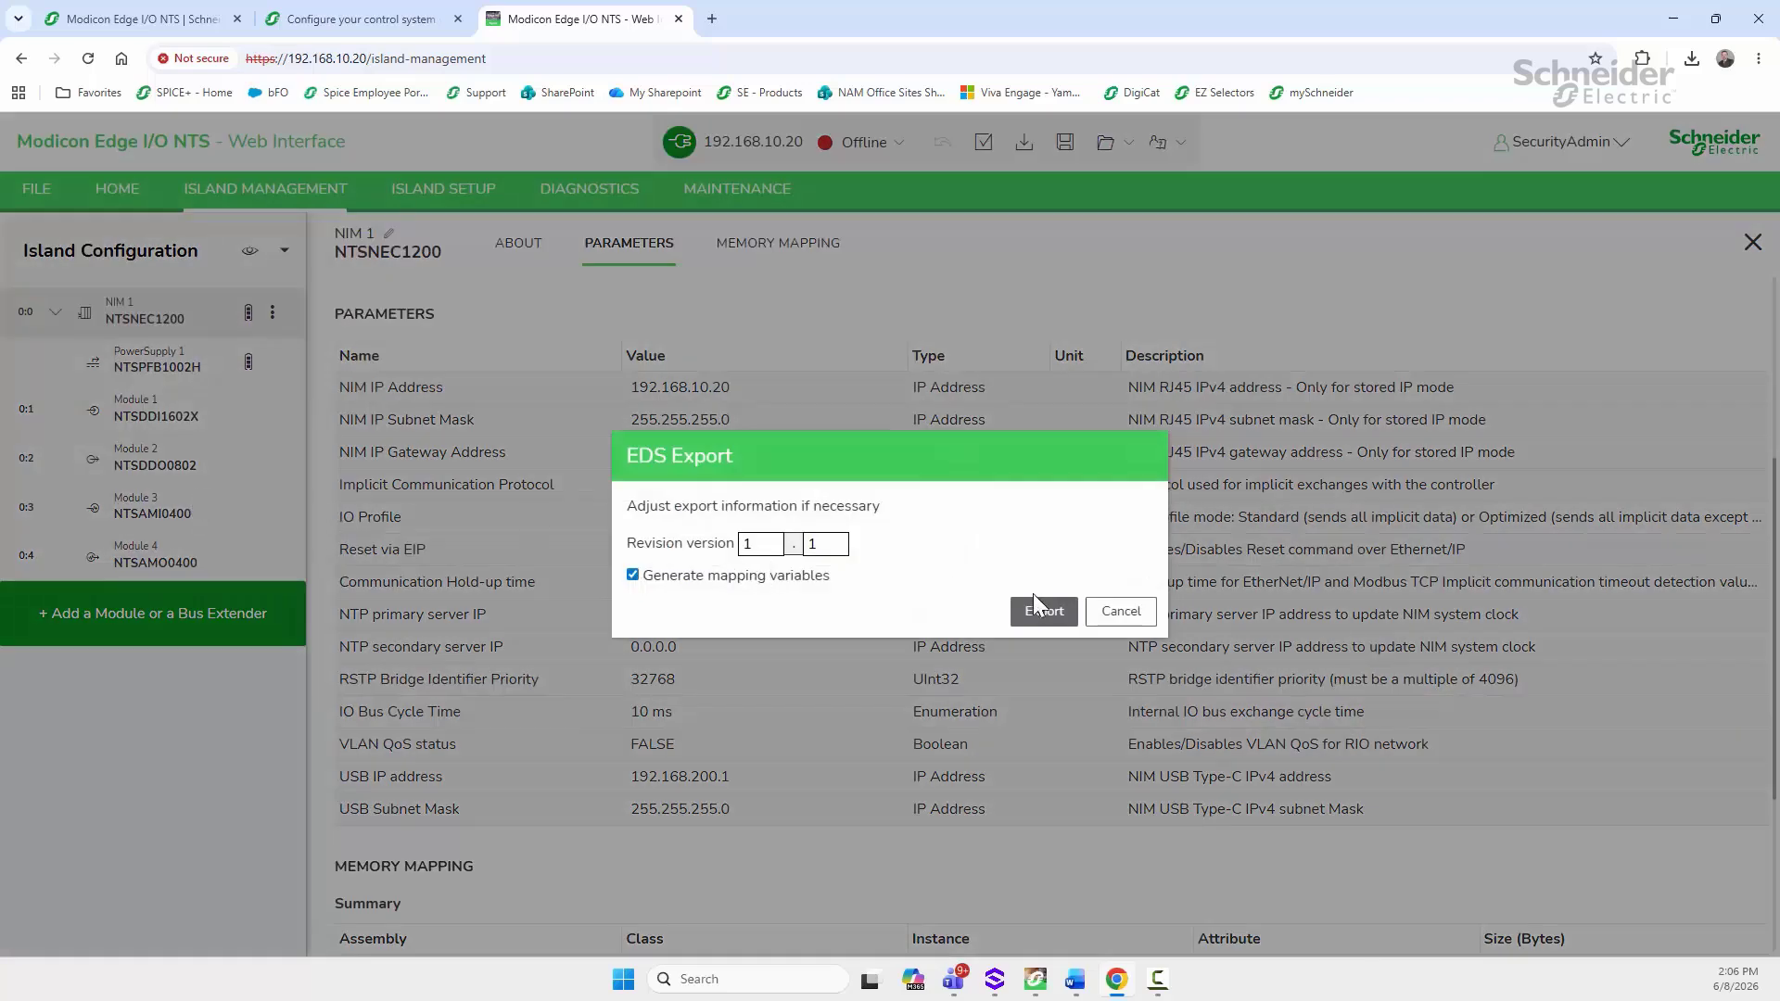
click(1043, 611)
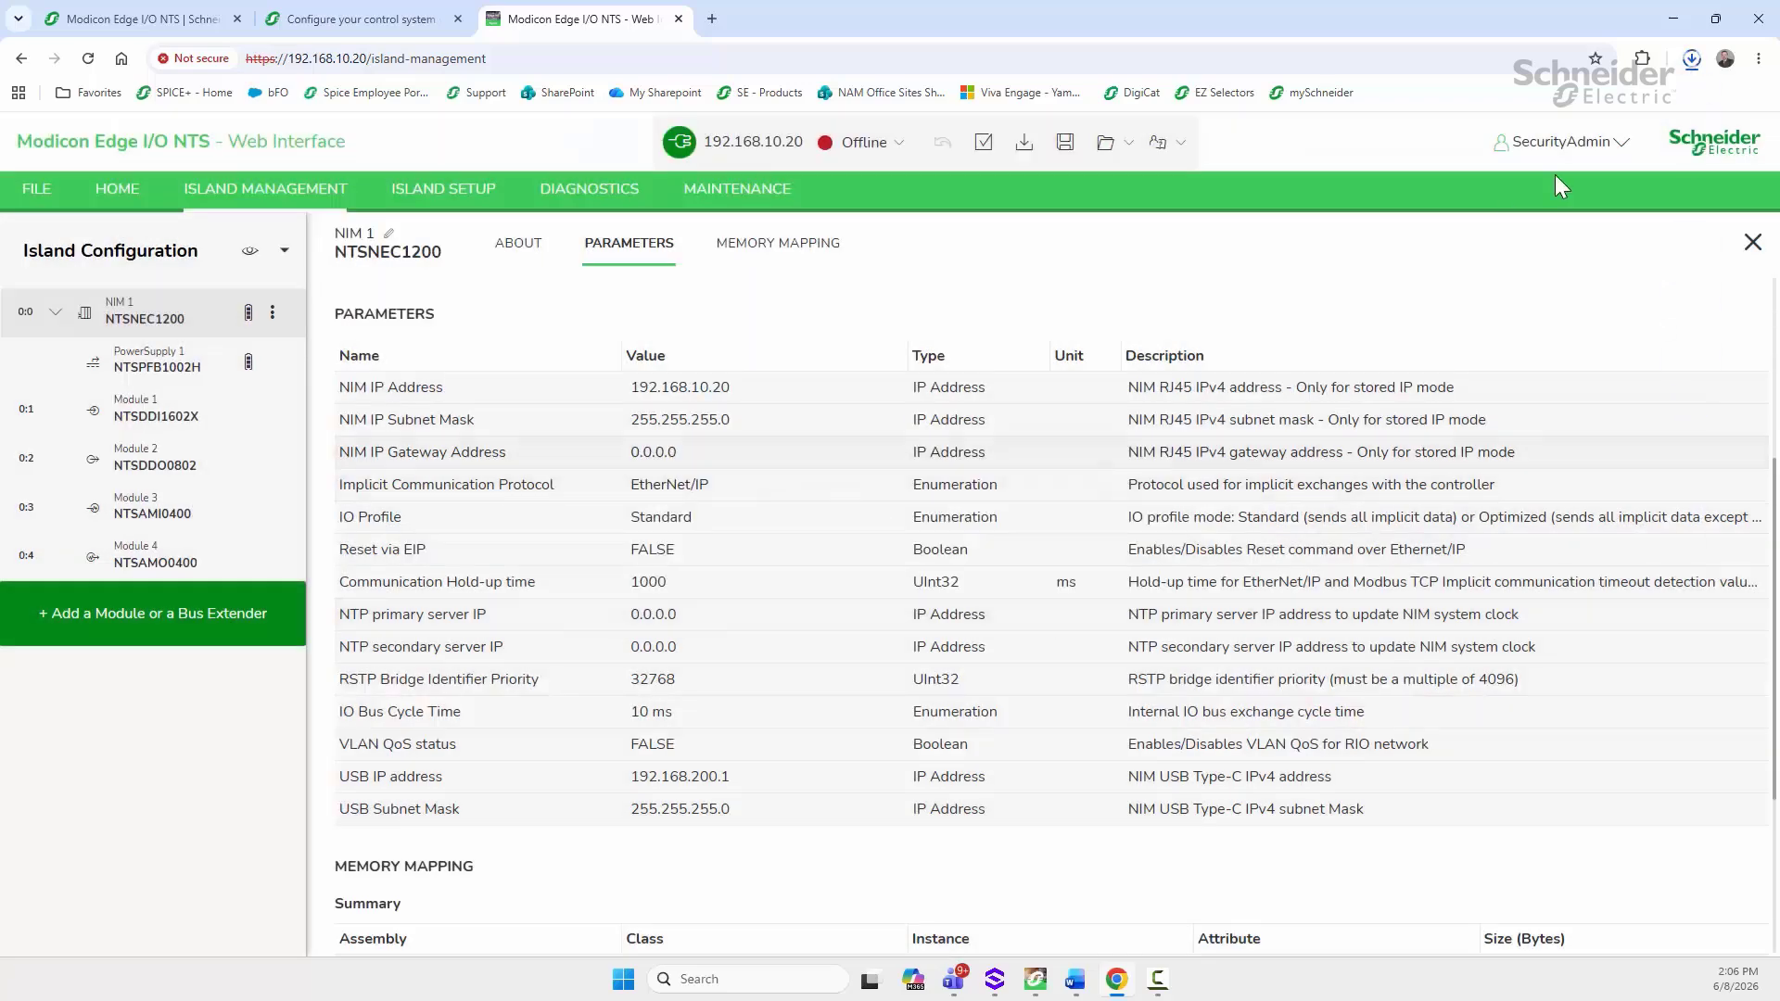
click(1690, 62)
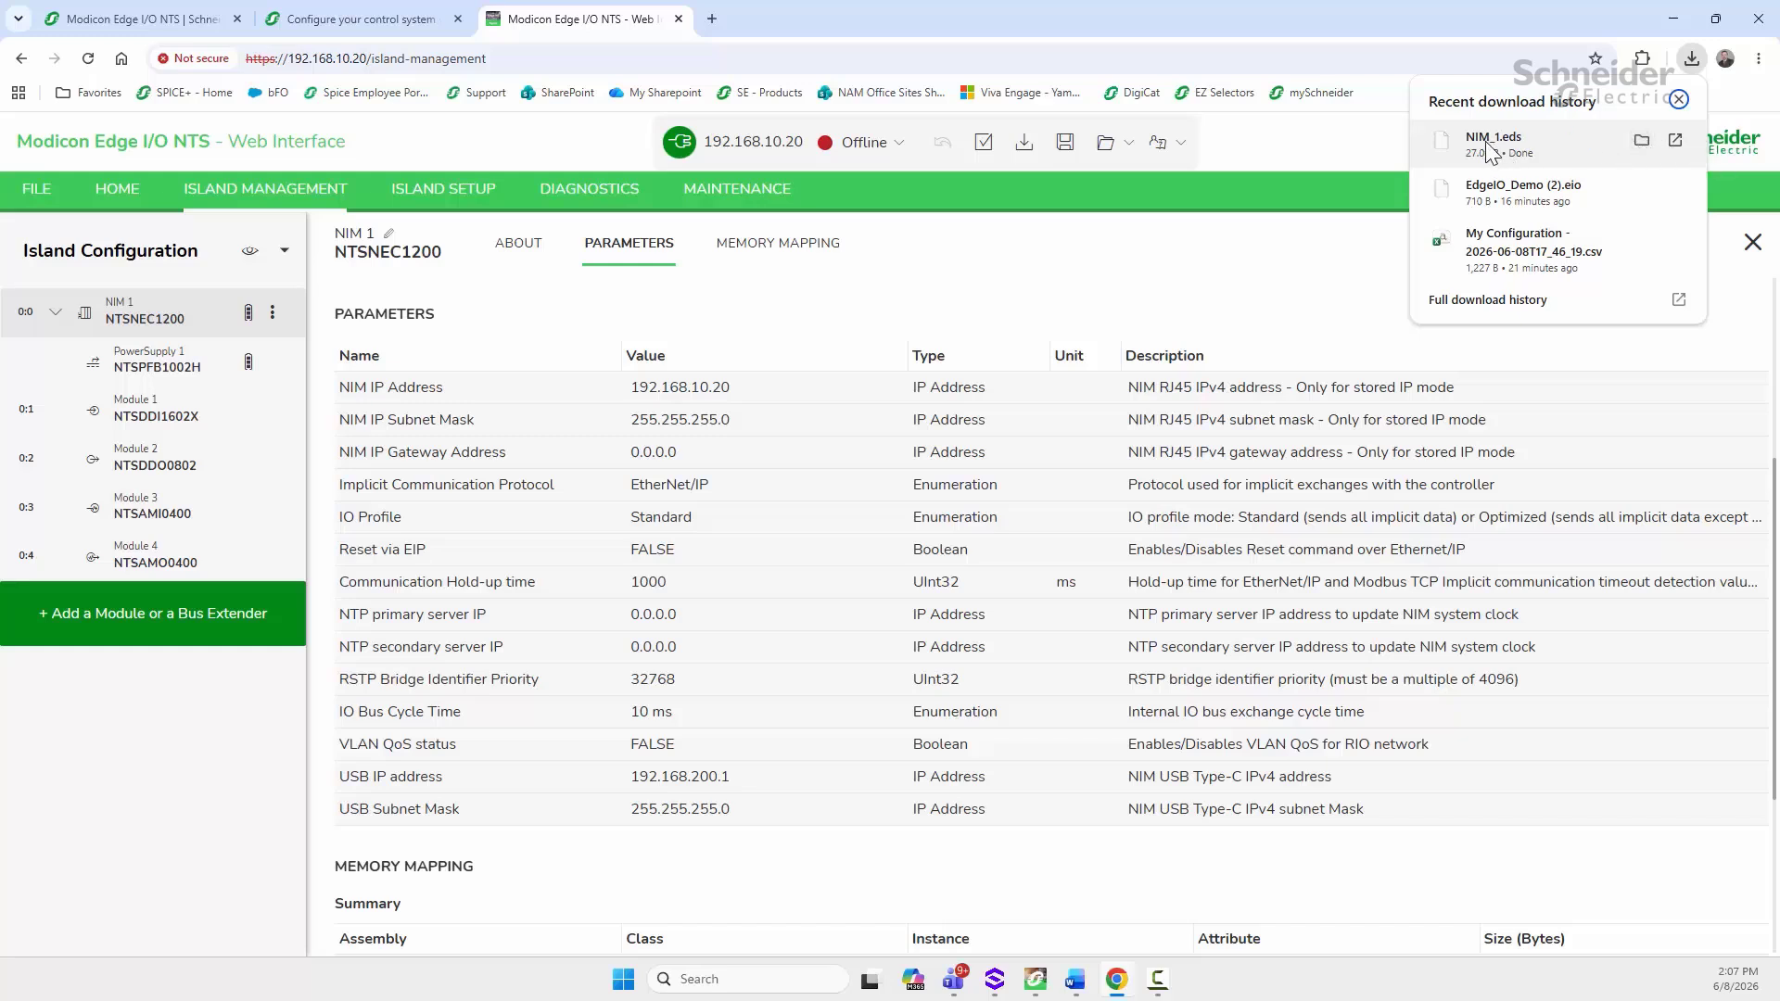
click(1678, 100)
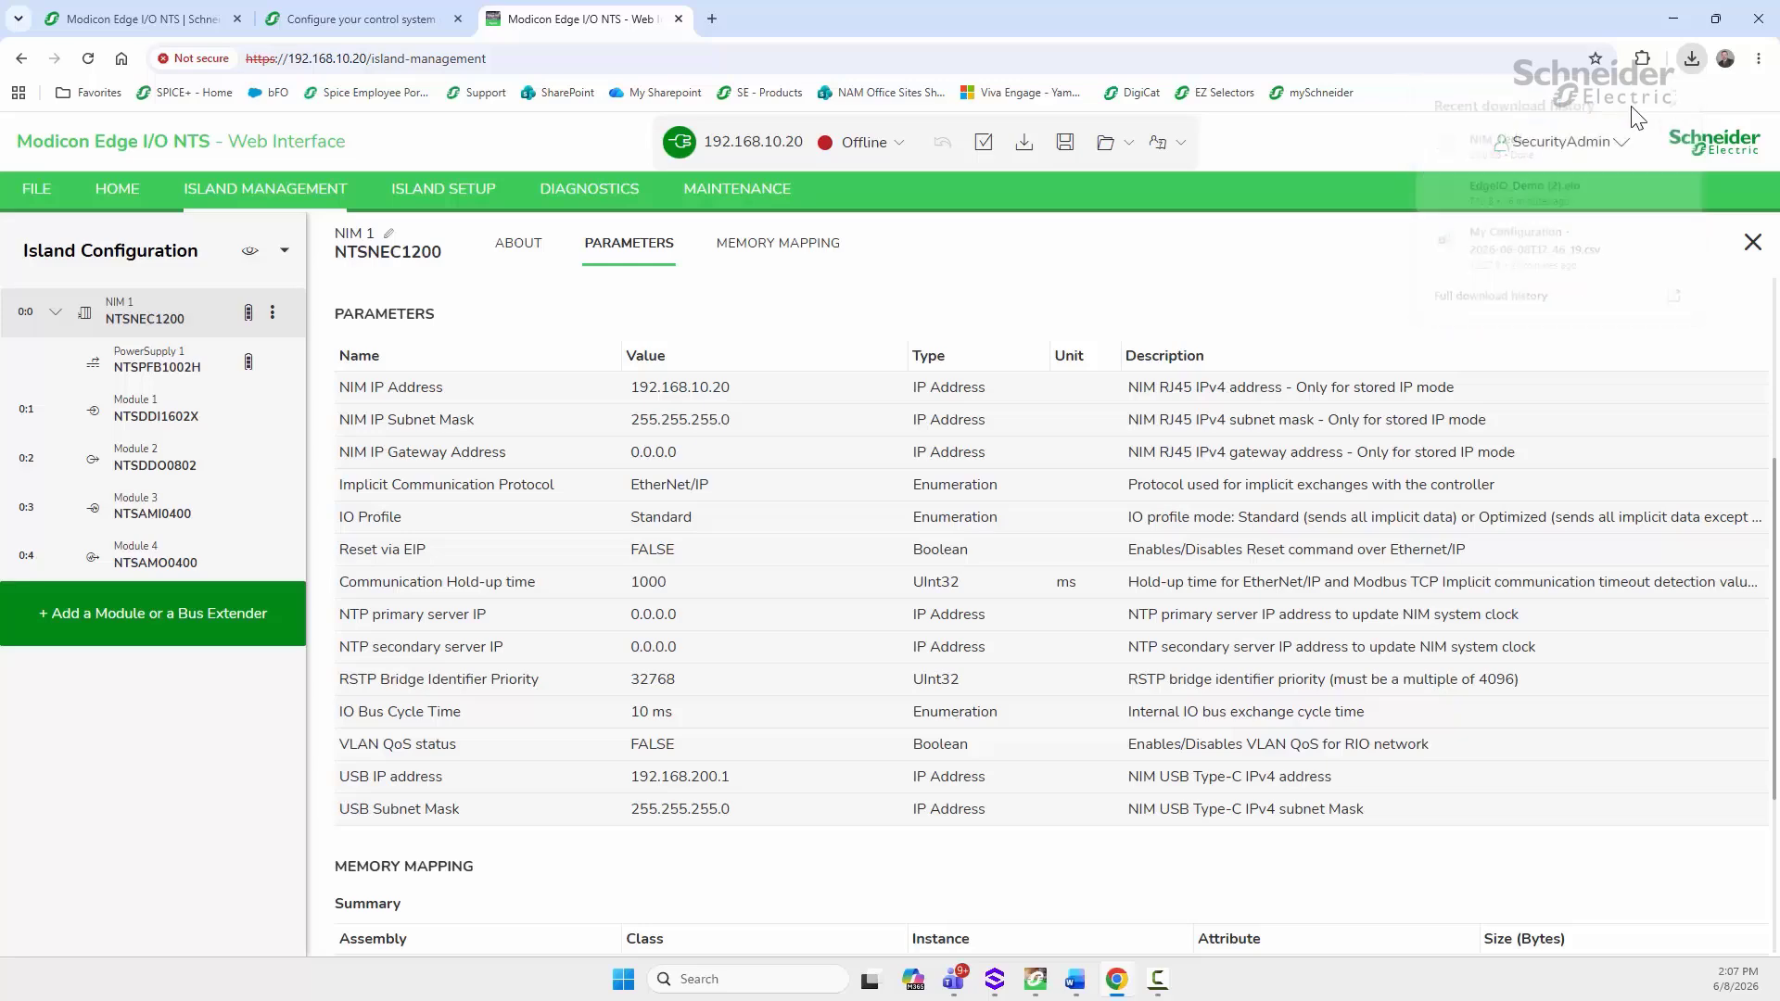
click(273, 314)
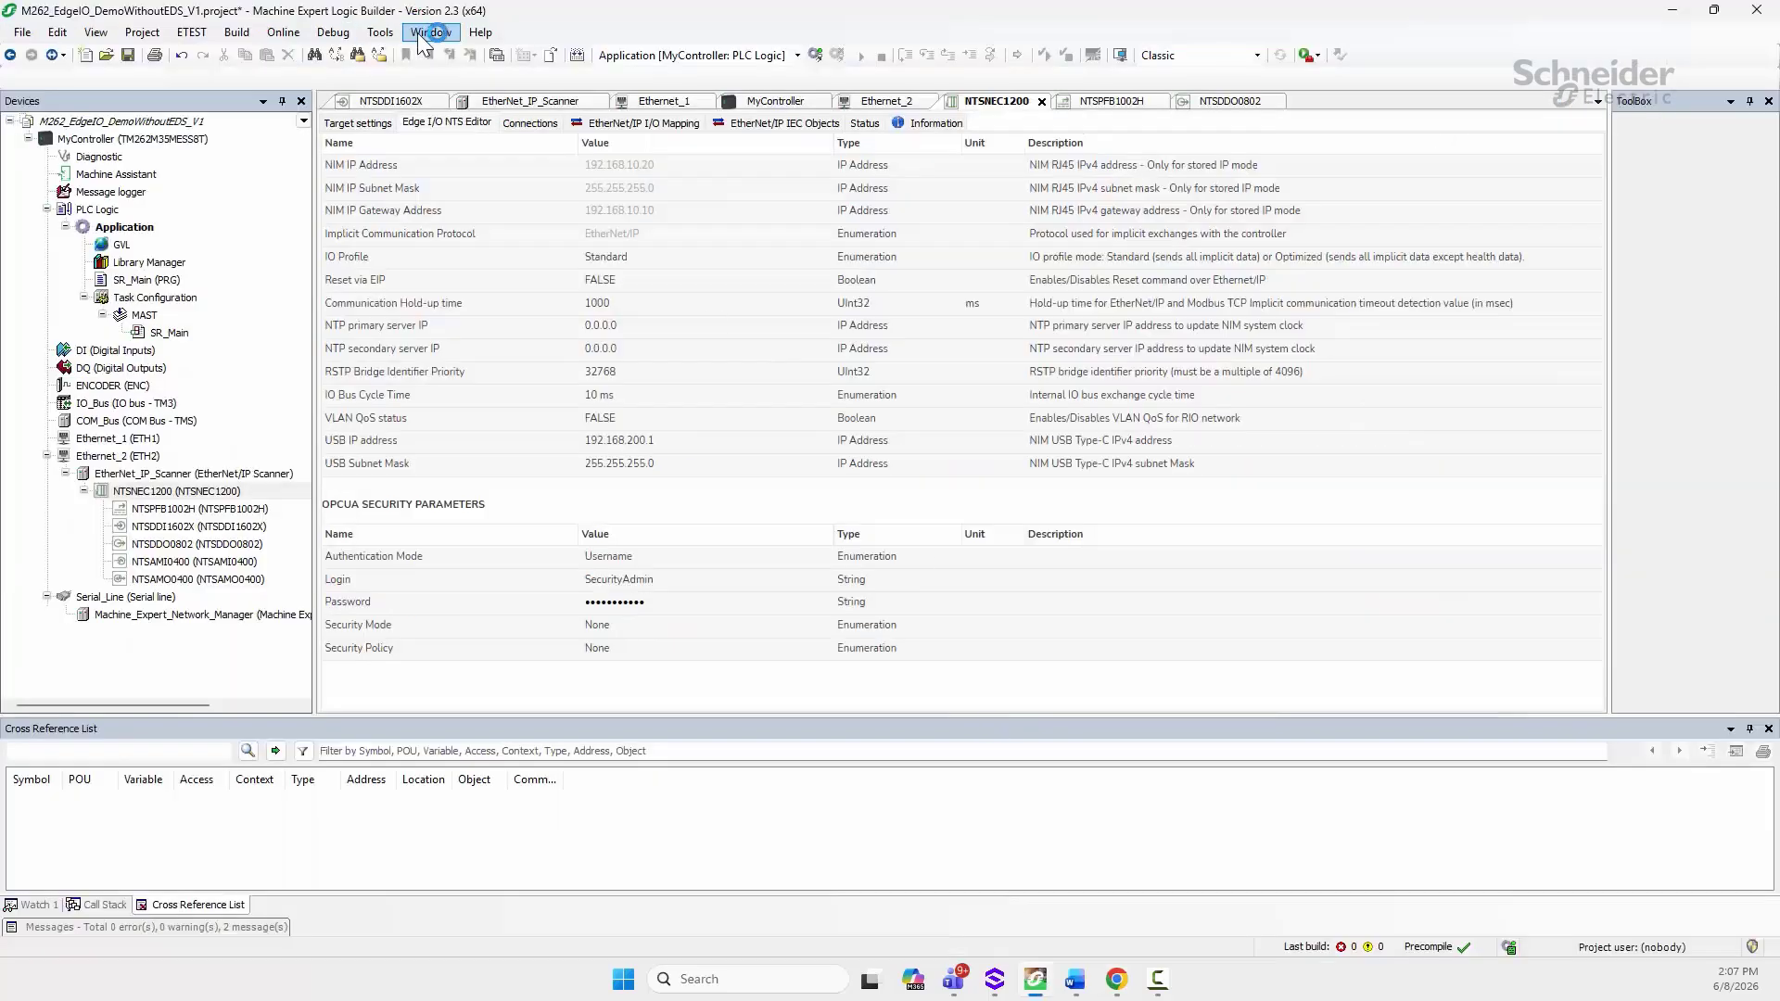
click(383, 35)
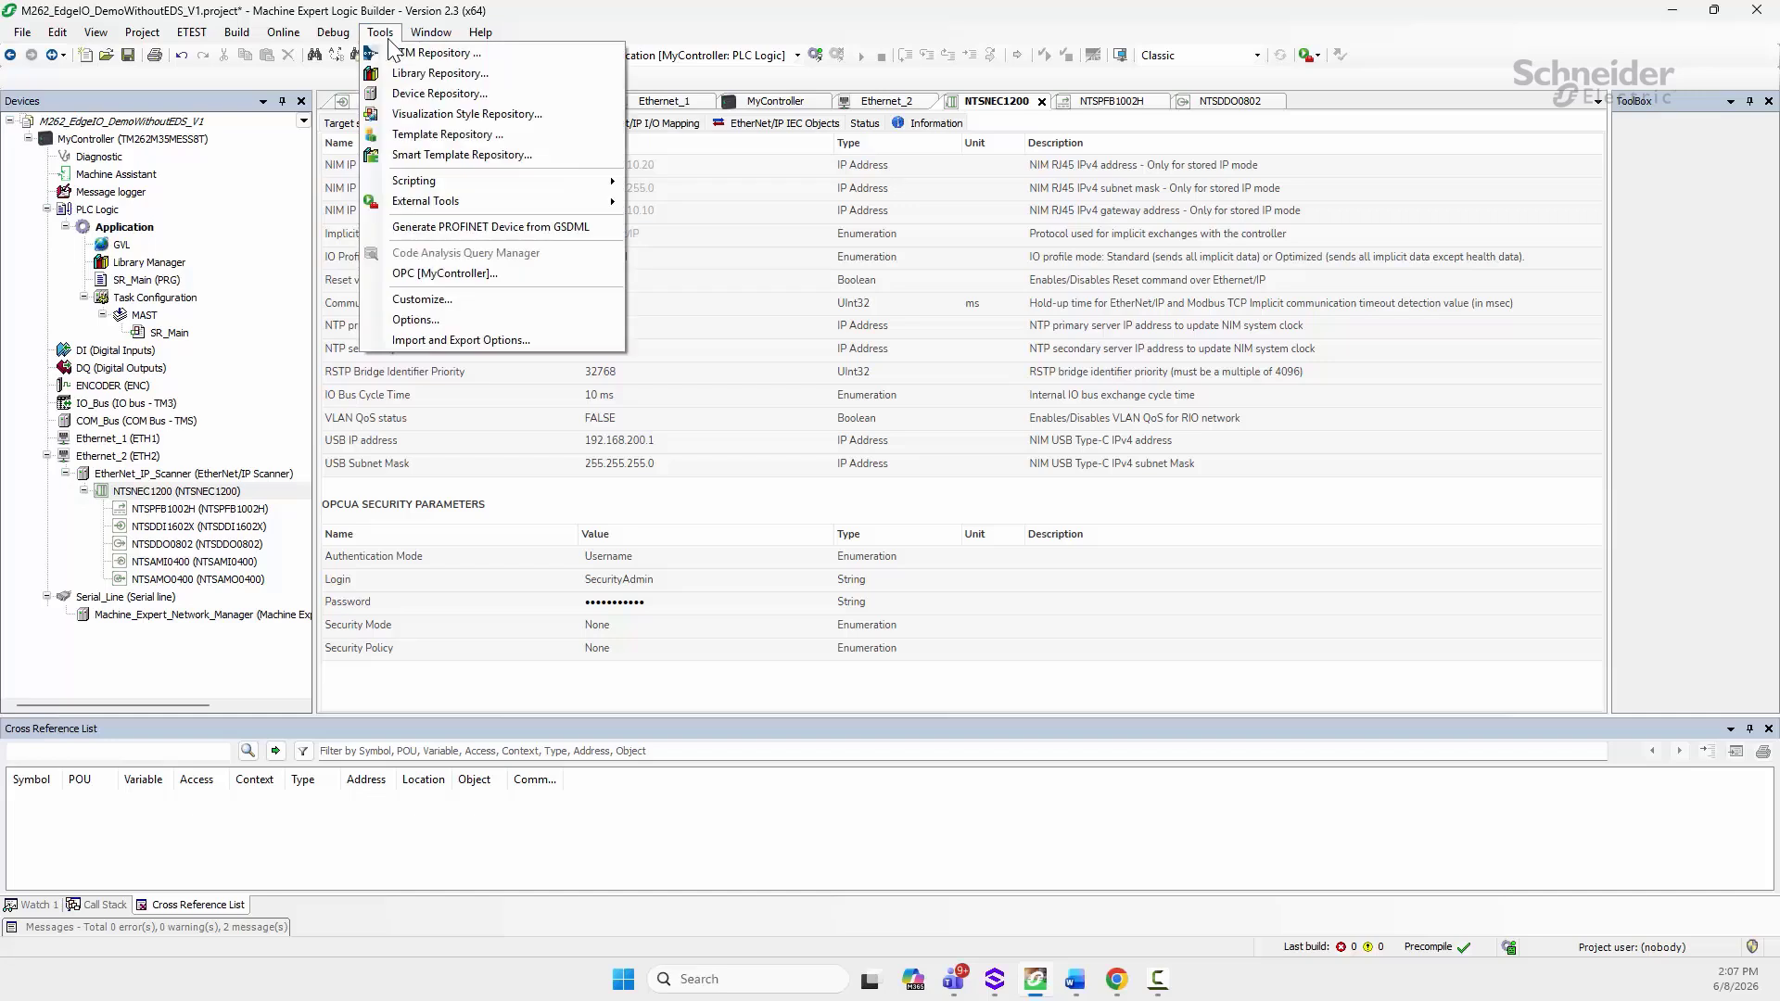
Step: Uninstall the old Edge I/O NTSNEC1200 description from the Device Repository
click(409, 104)
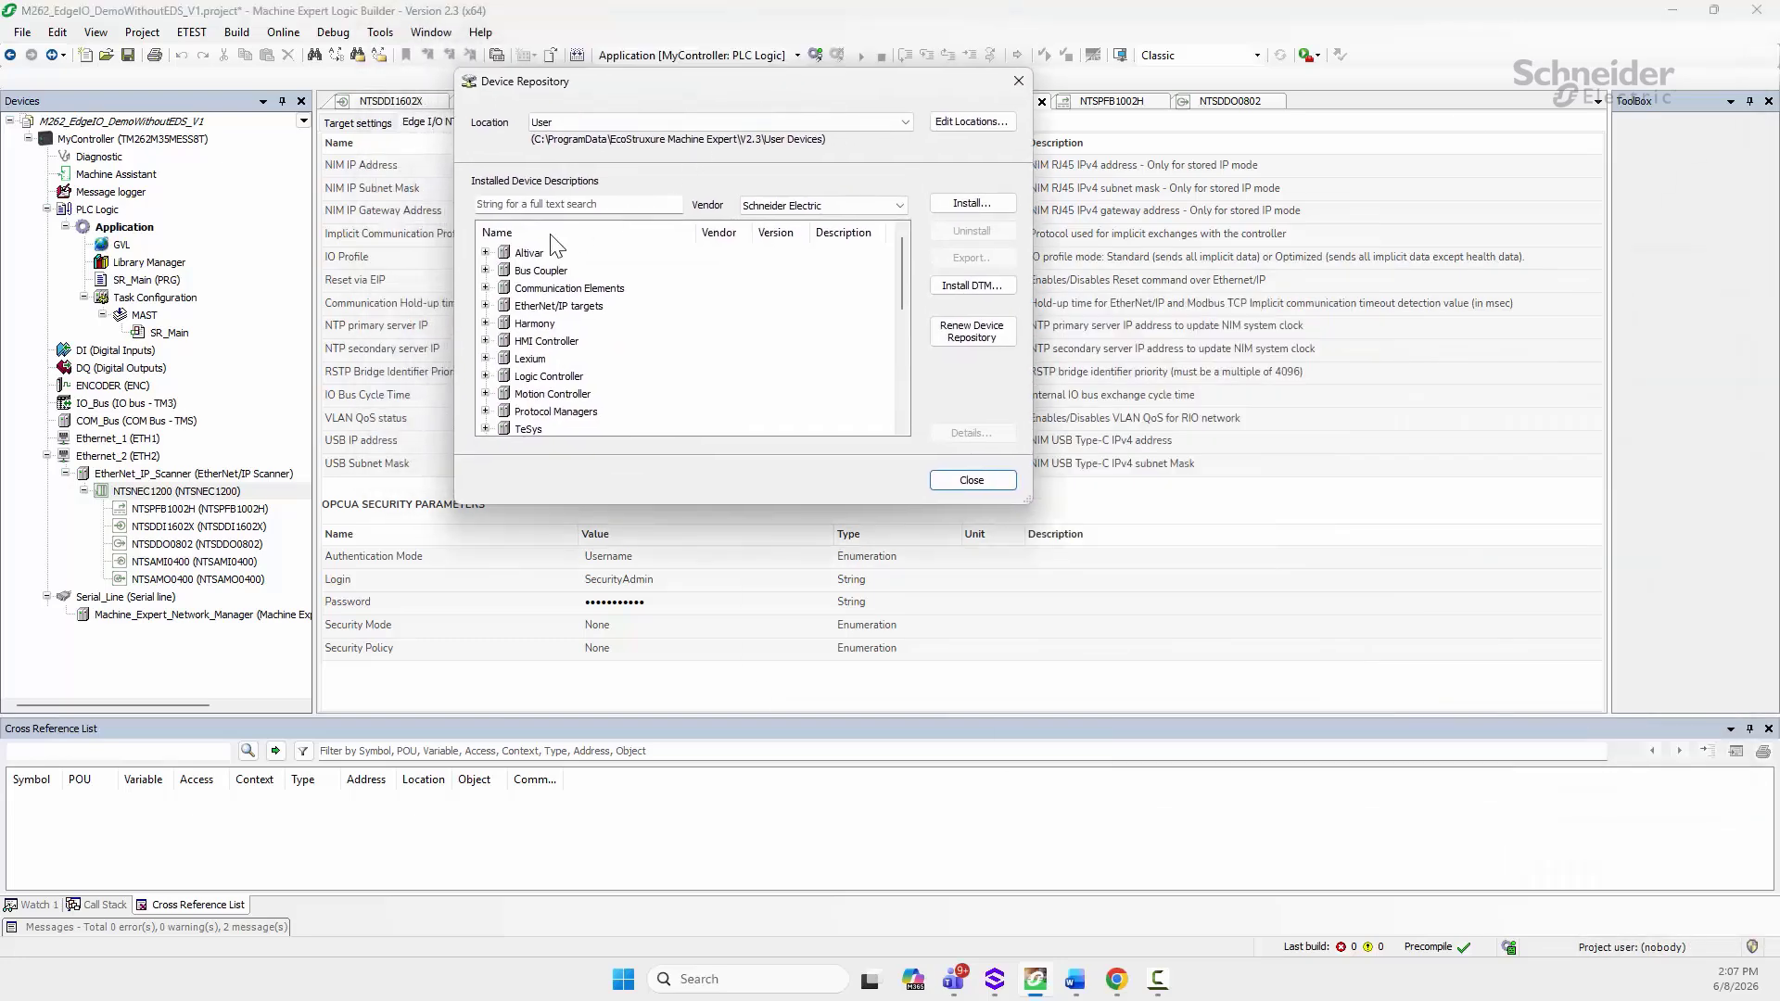
click(485, 306)
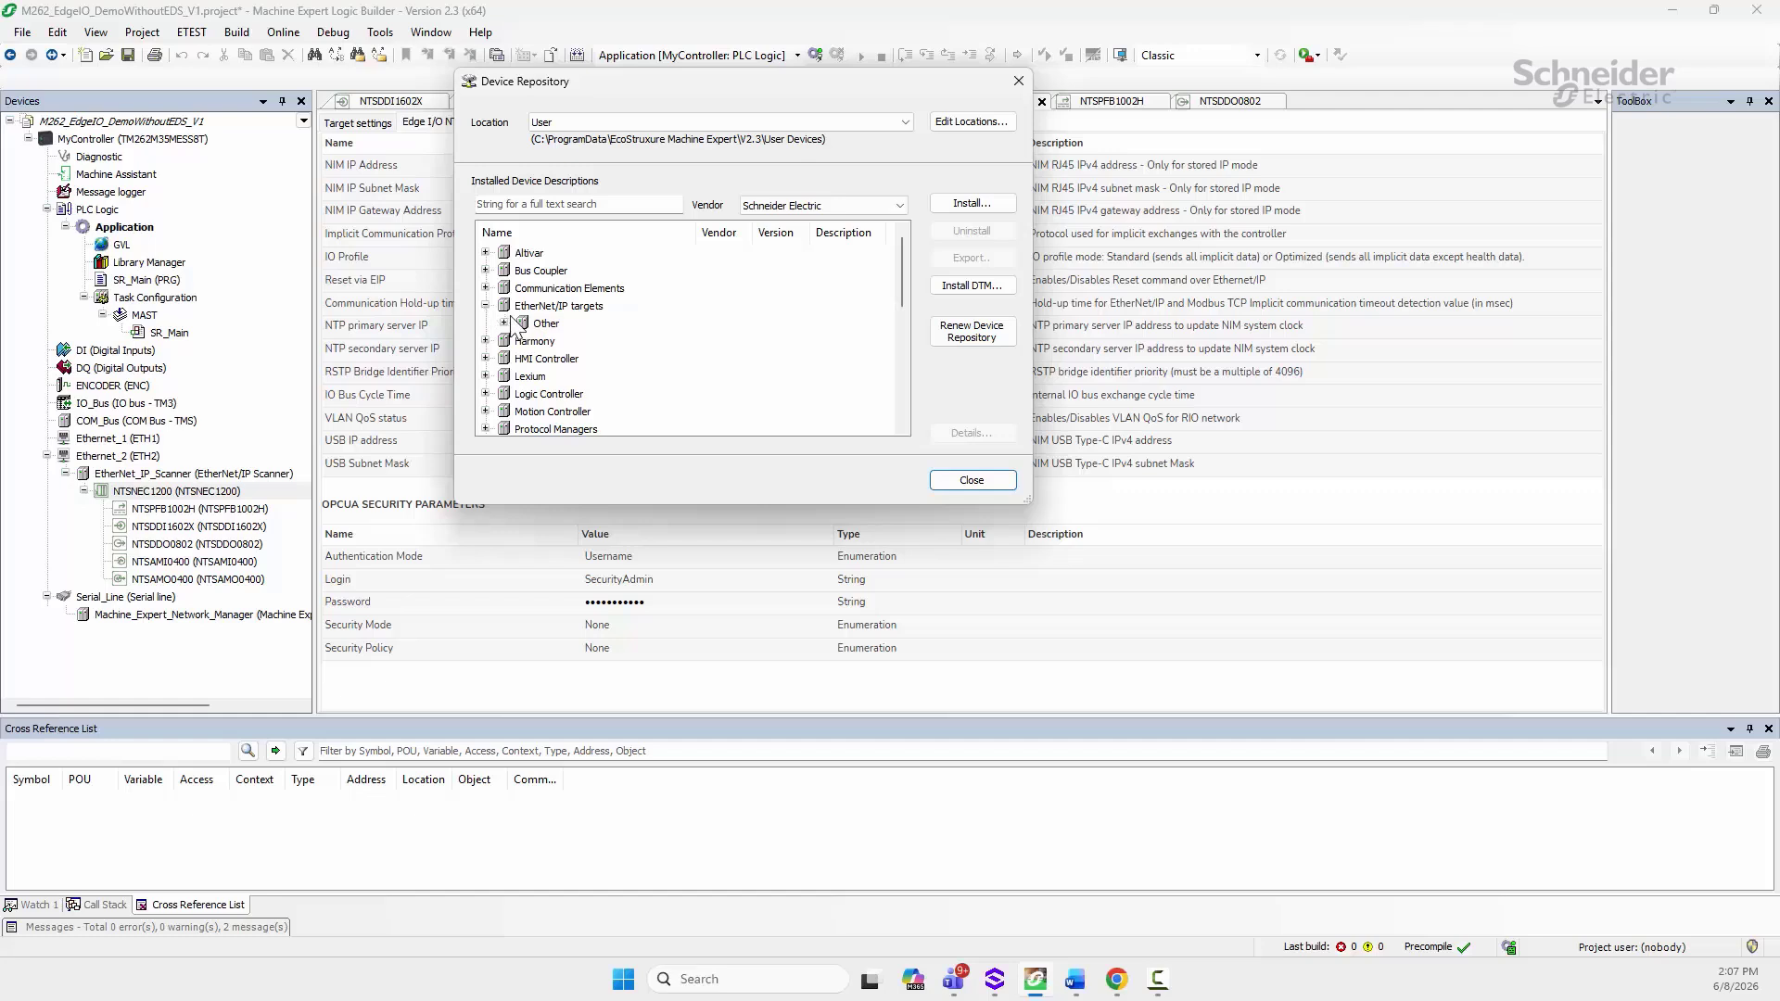
click(503, 323)
click(561, 342)
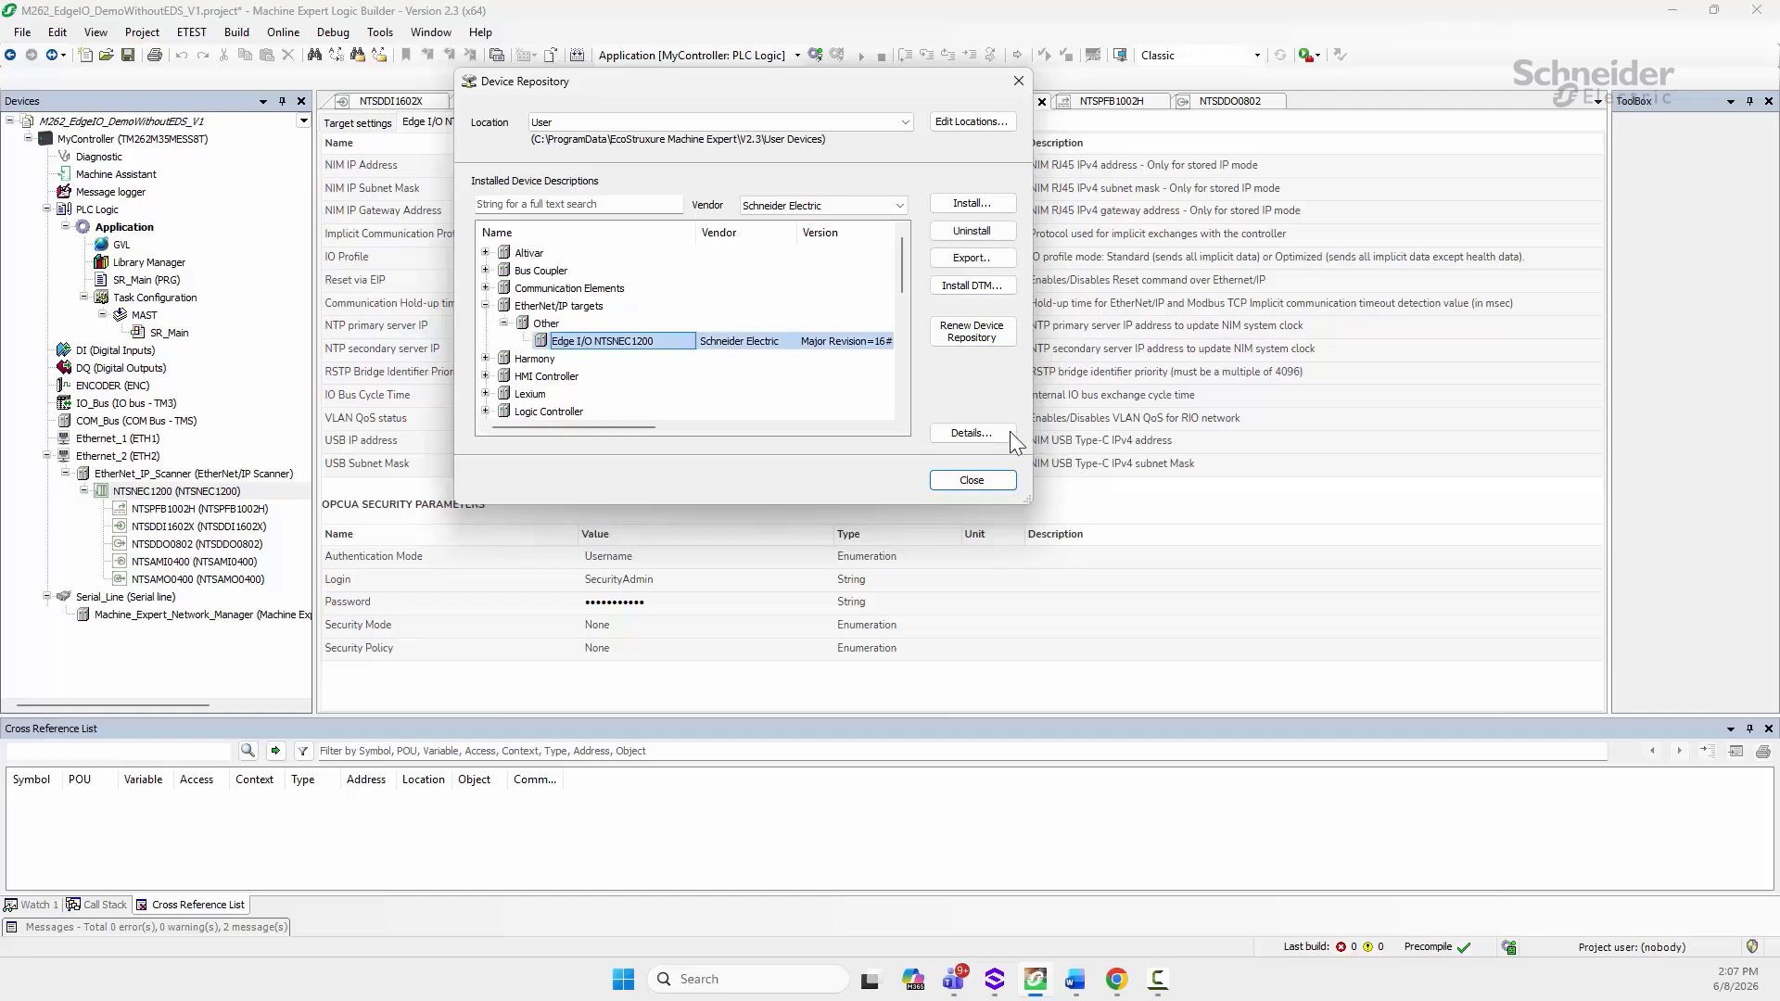
click(978, 231)
click(951, 552)
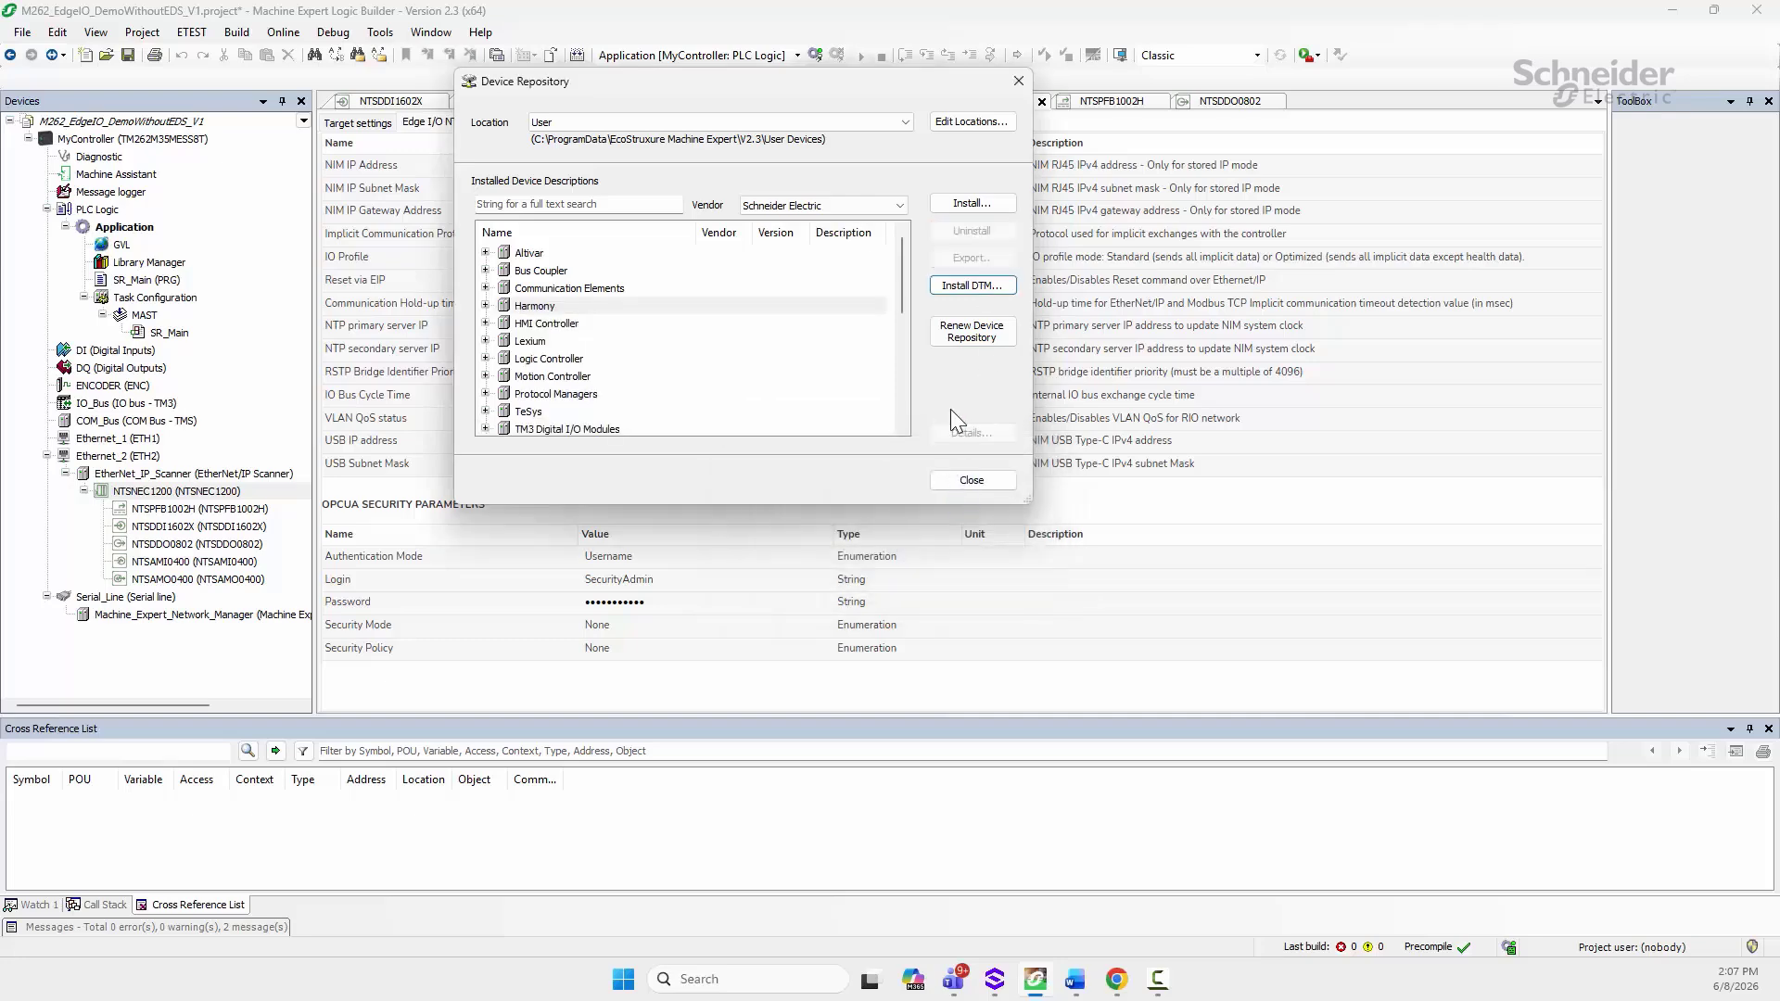
click(954, 479)
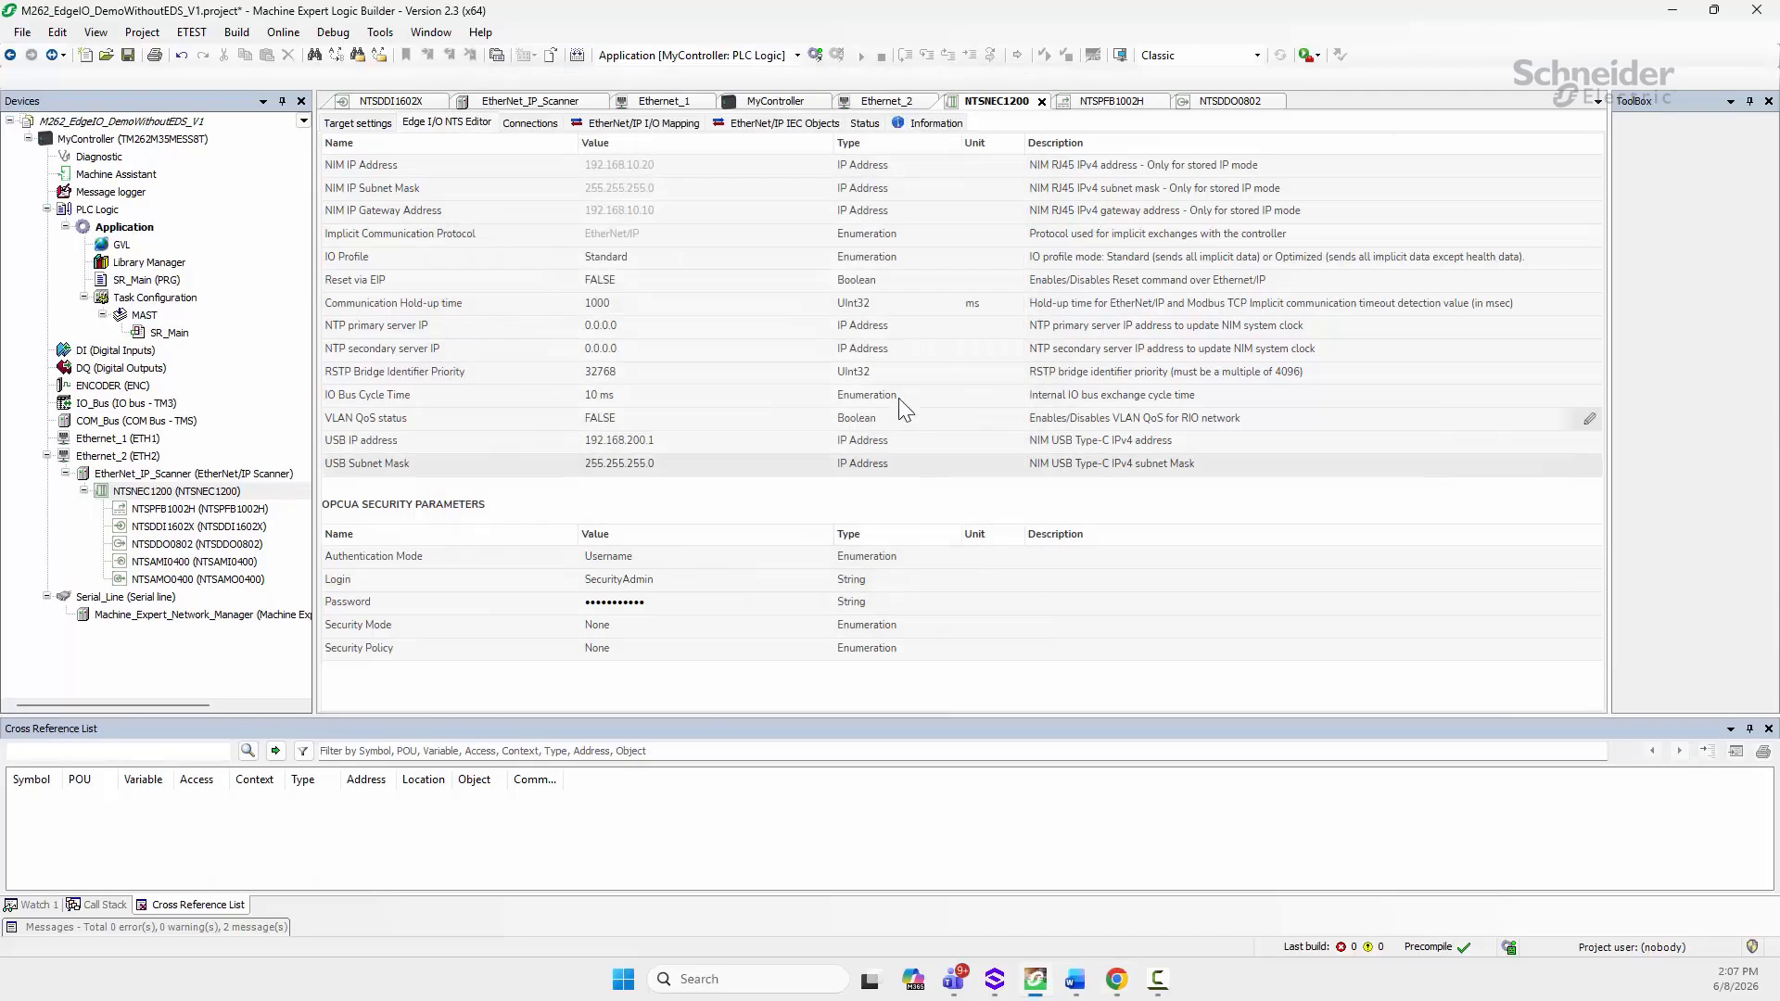
Step: Install NIM_1.eds from Downloads into the Device Repository
click(380, 31)
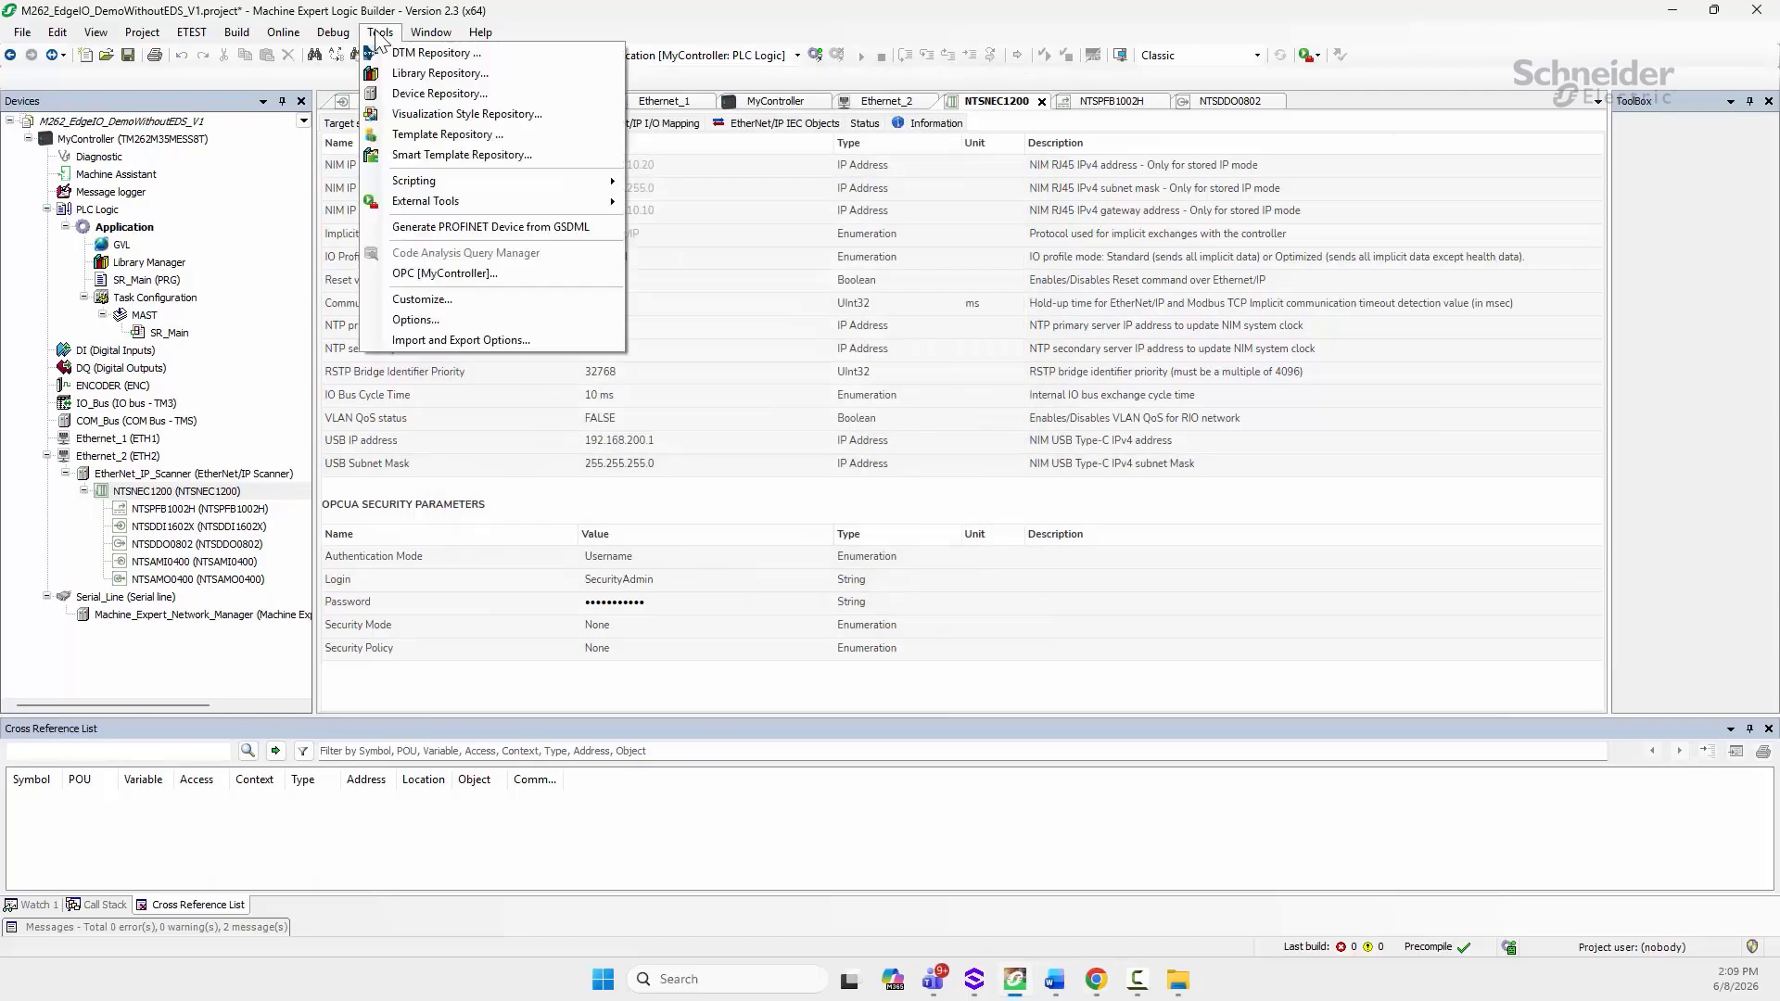
click(436, 96)
click(955, 206)
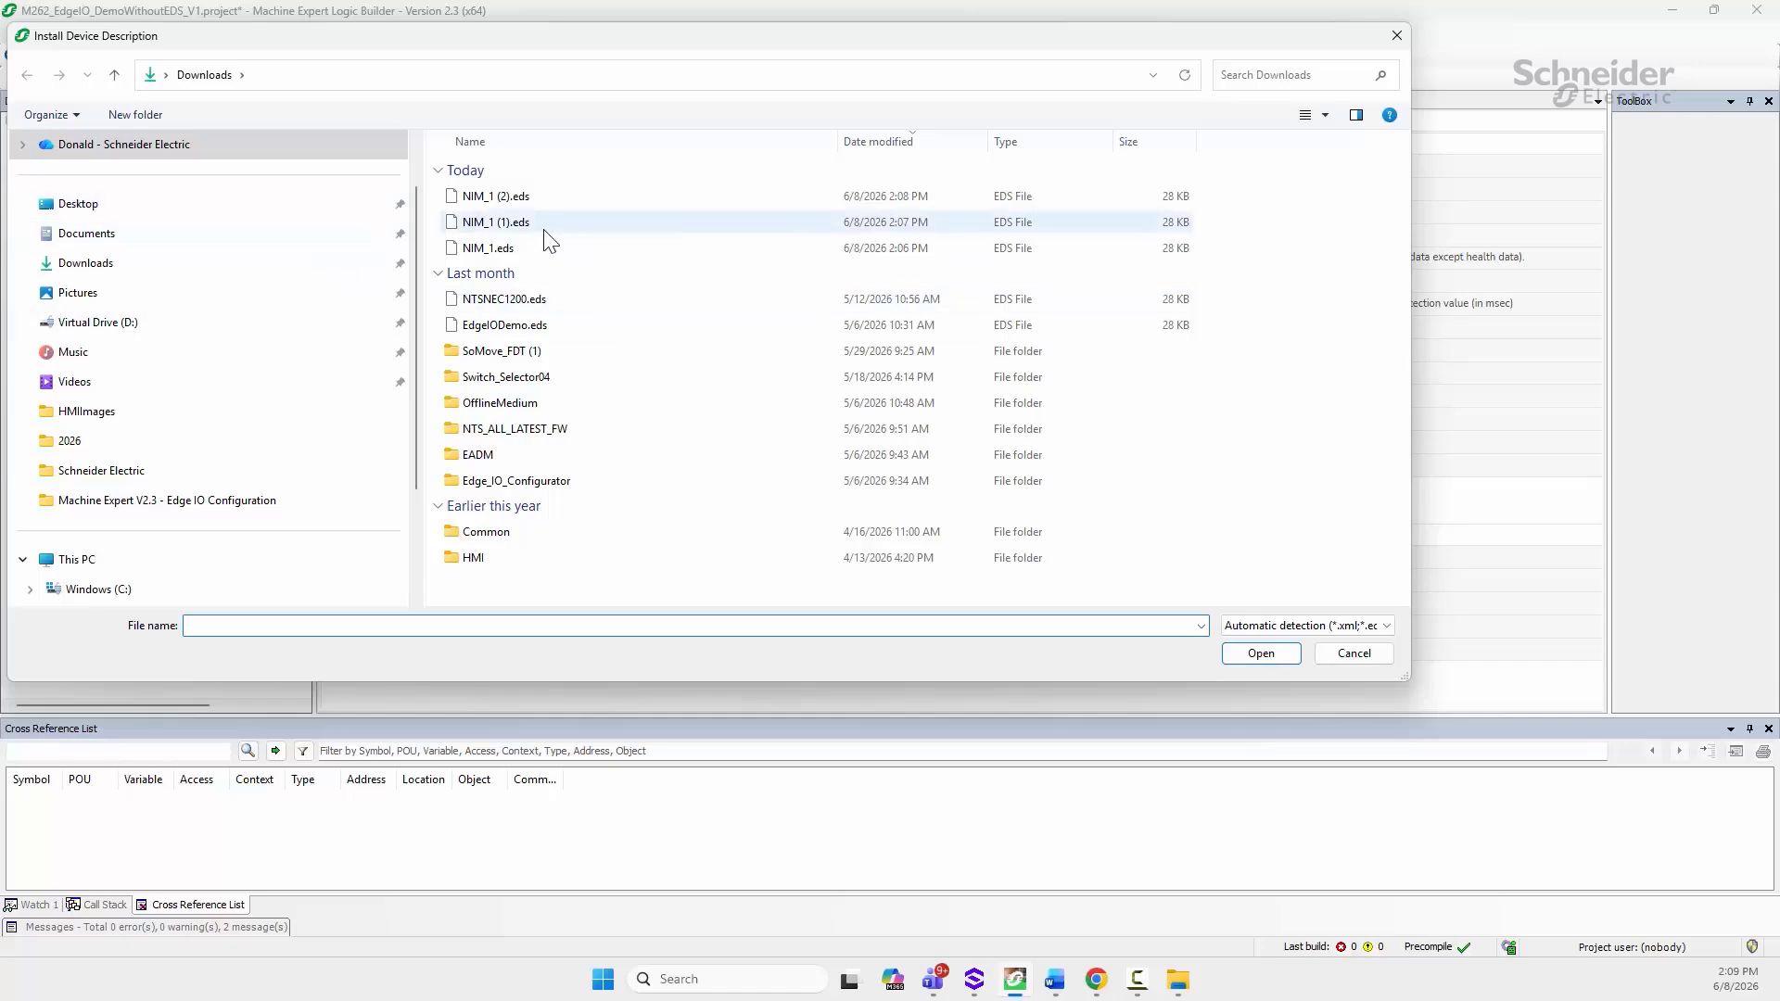
click(487, 247)
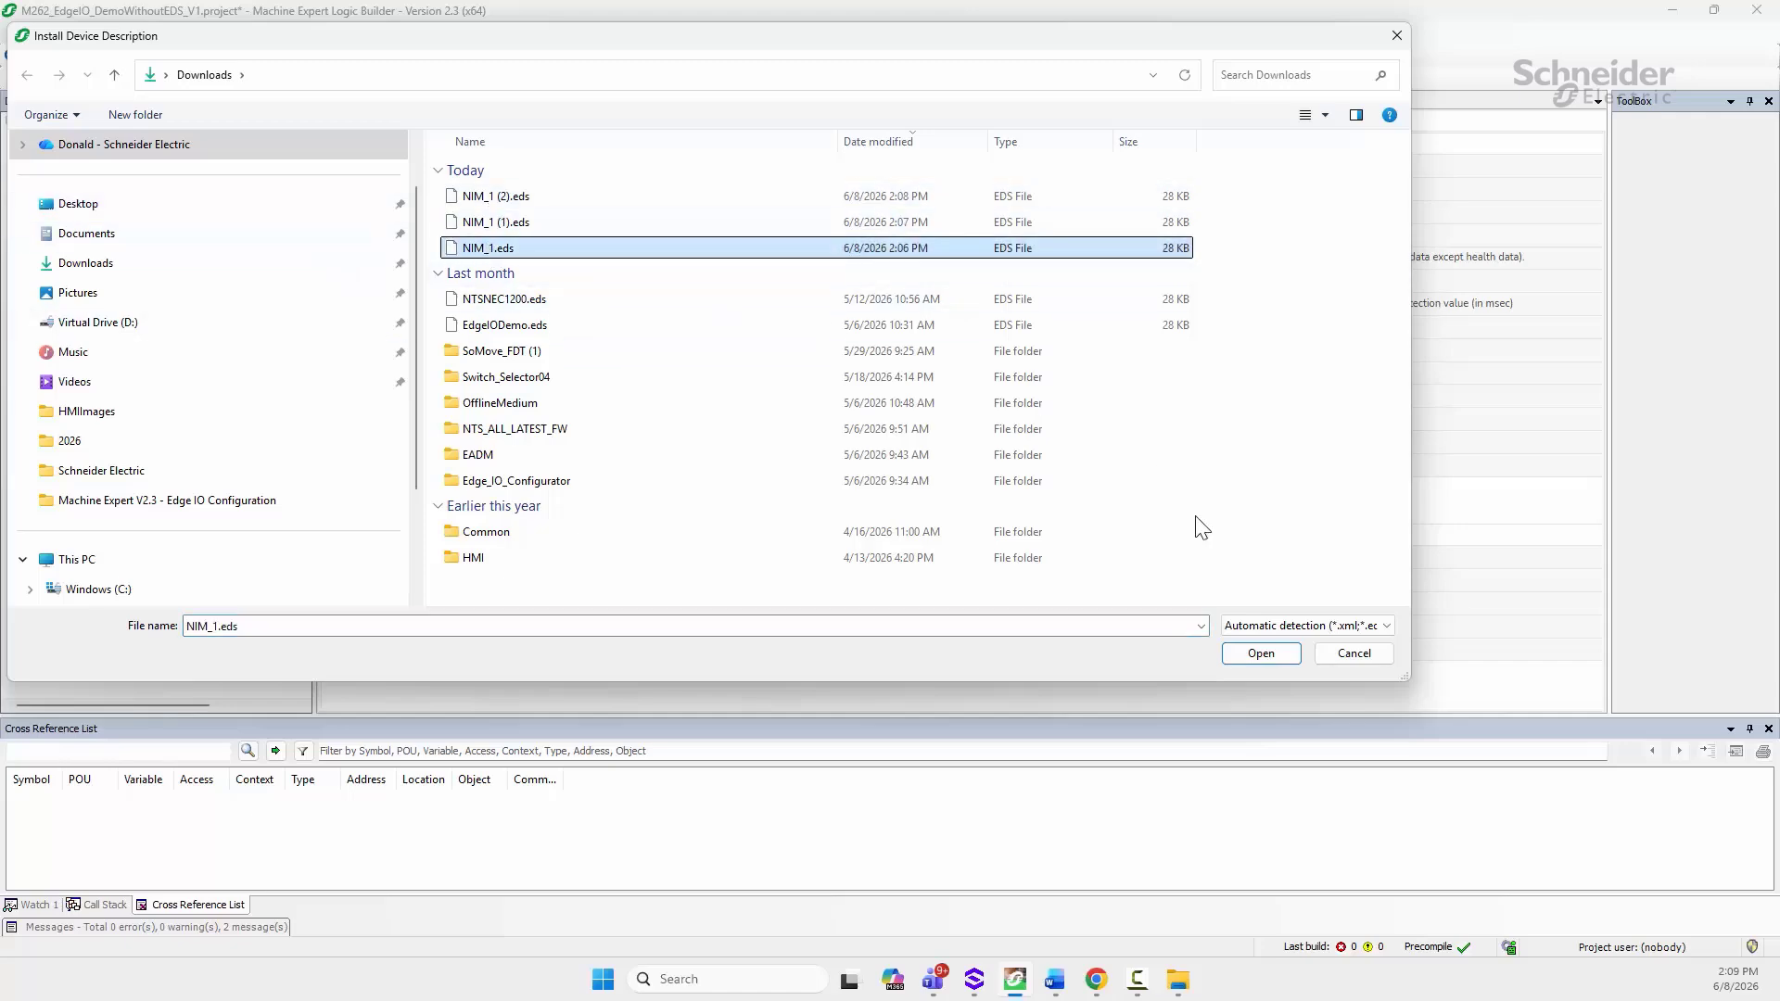
click(1257, 654)
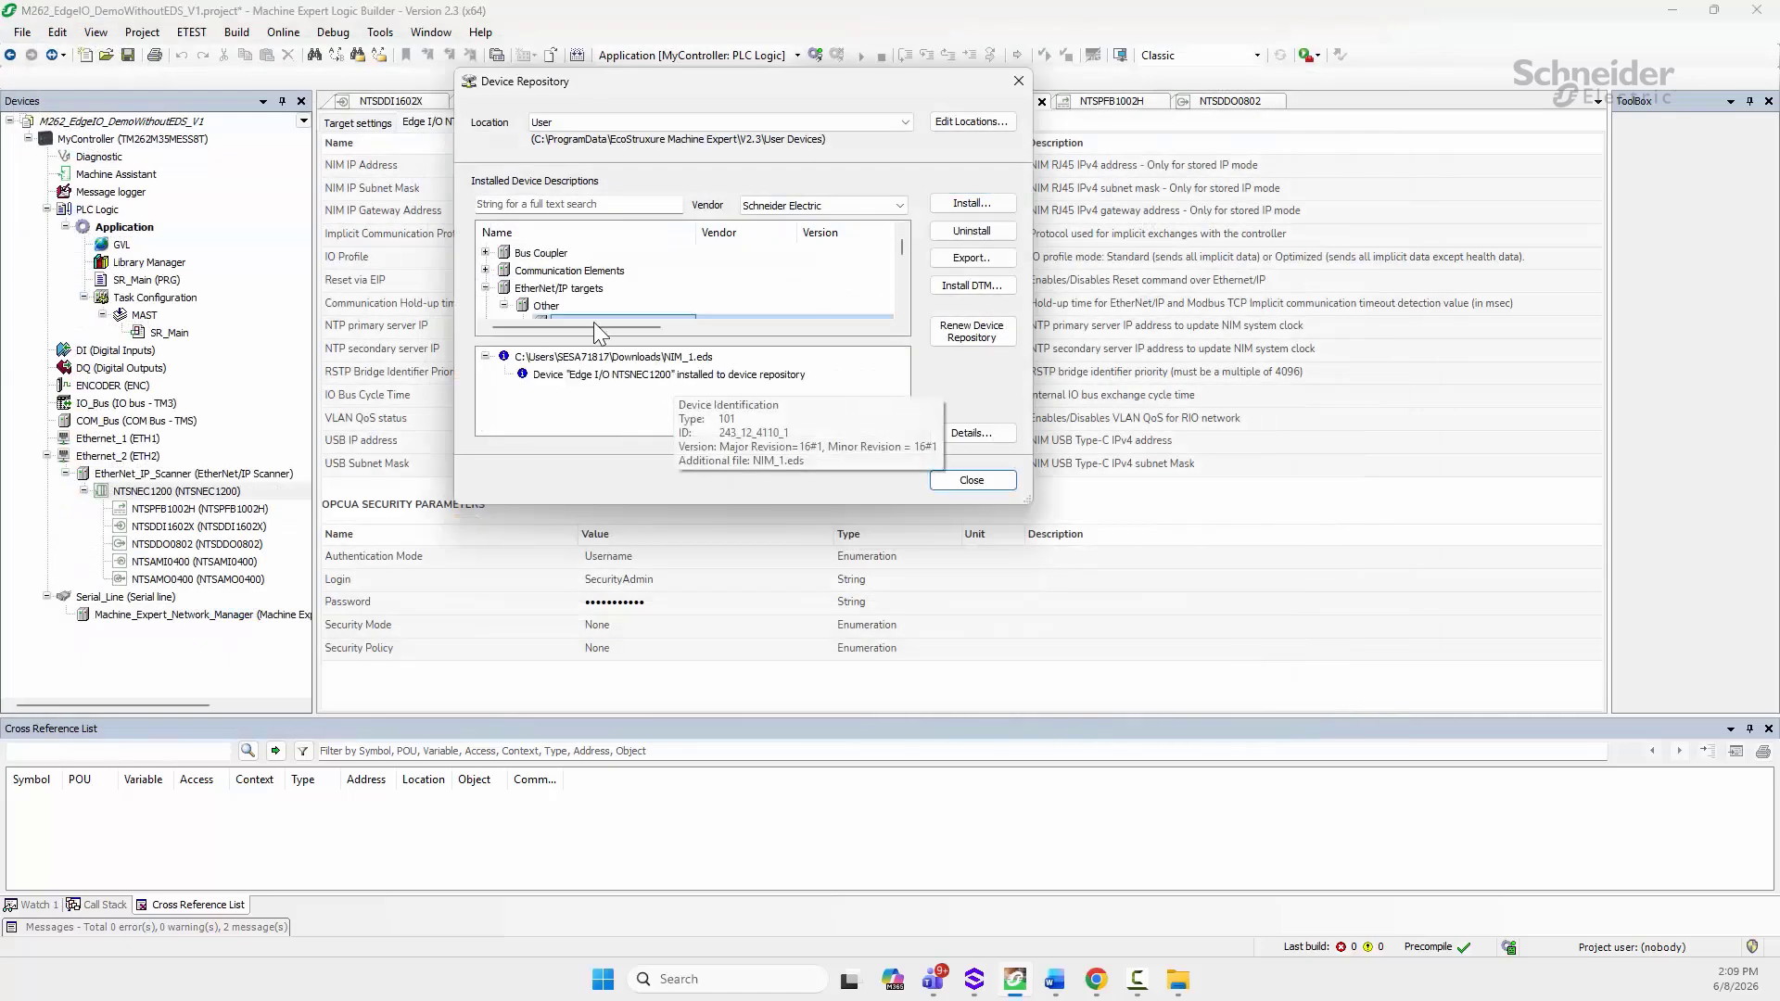
scroll(642, 290, down, 1)
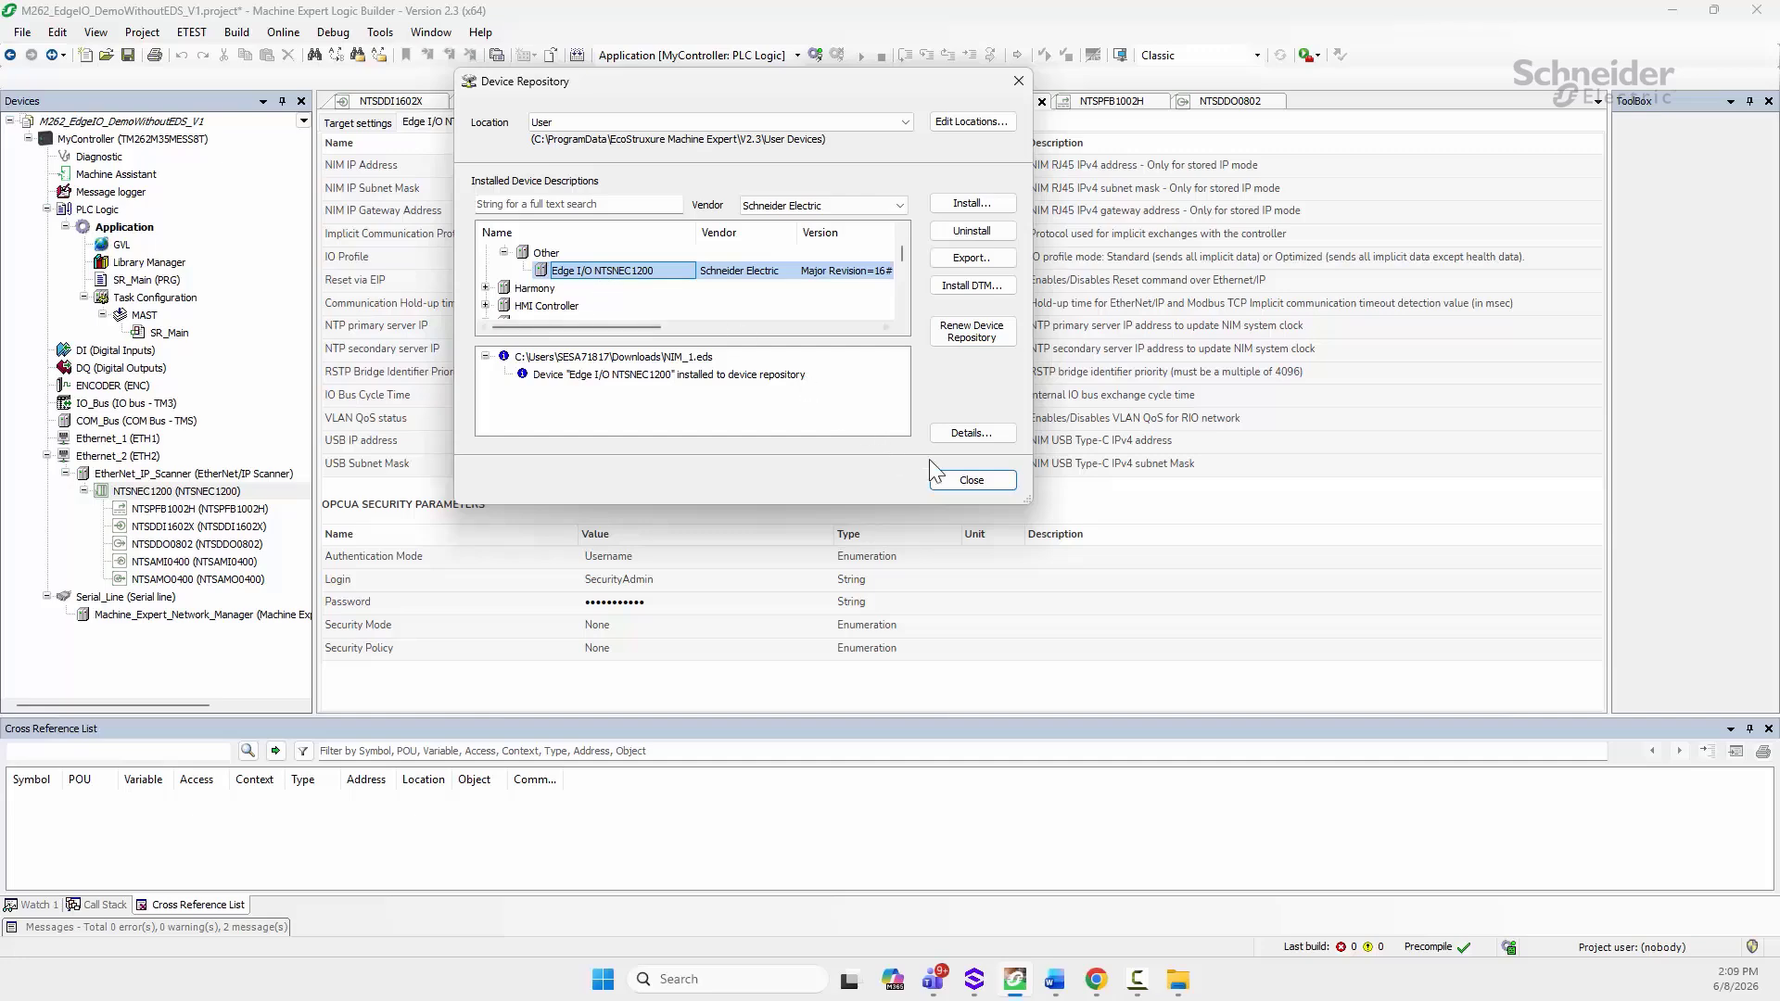
click(955, 480)
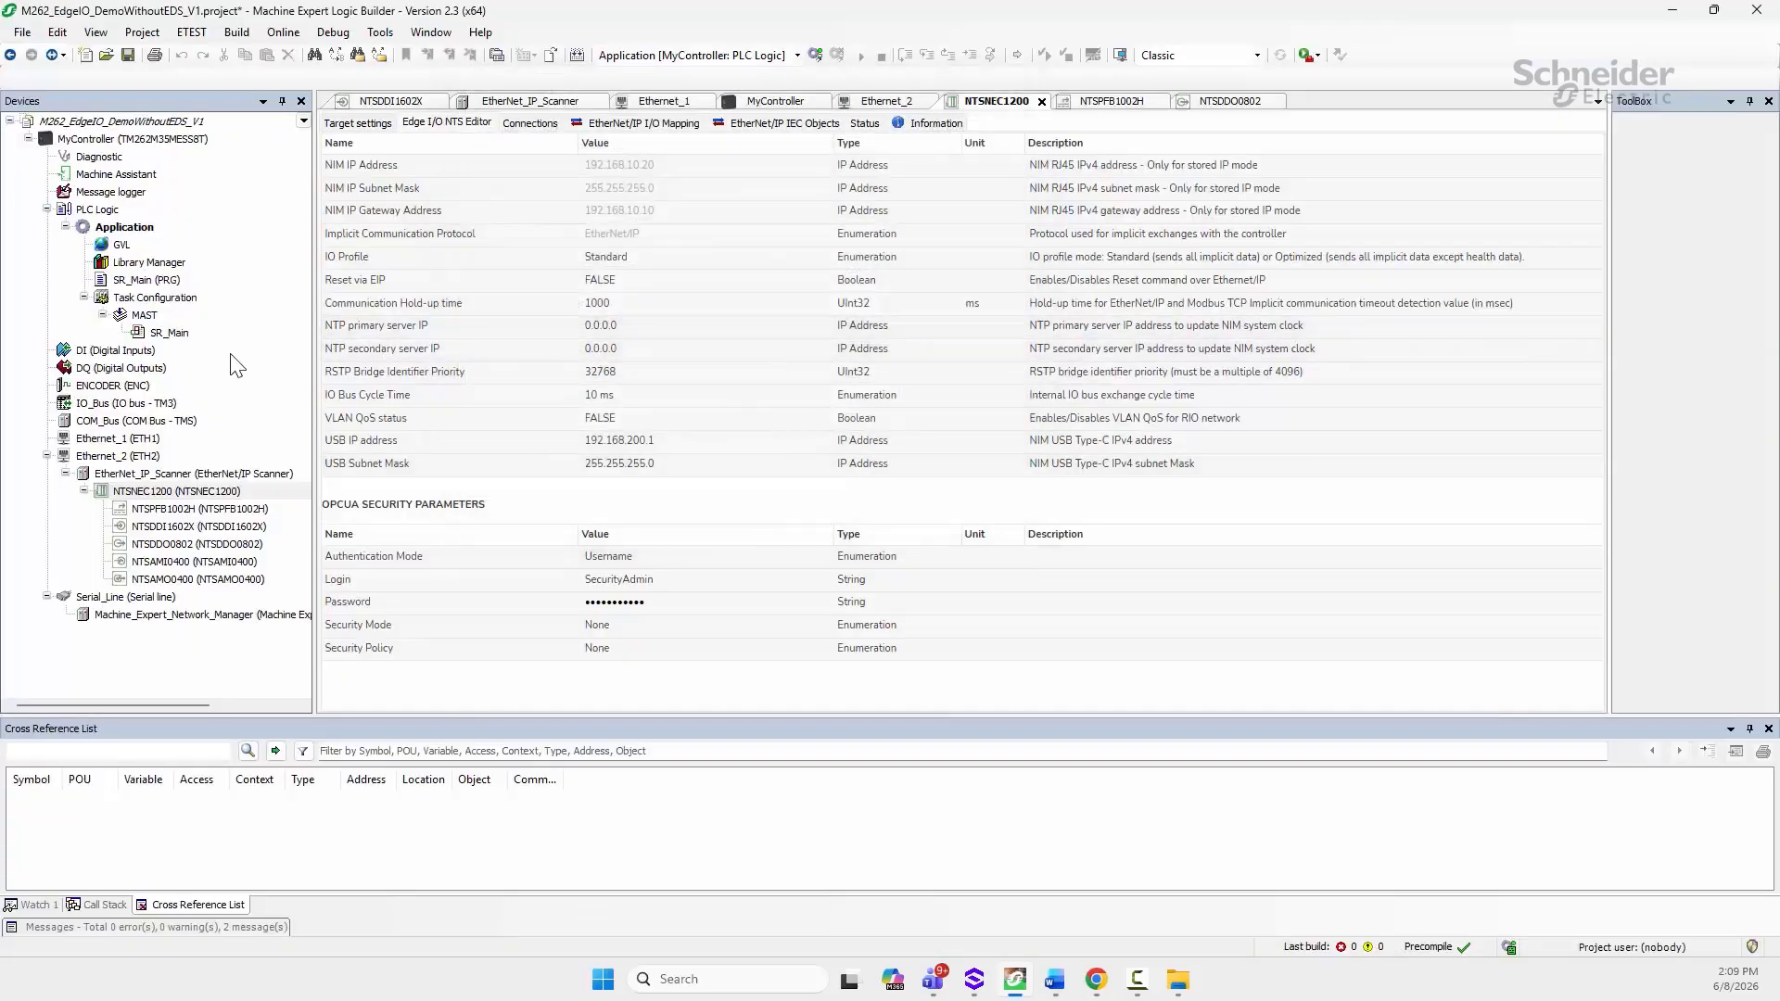
Step: Delete the old NTSNEC1200 island and add Other > Edge I/O NTSNEC1200 under EtherNet_IP_Scanner
right_click(135, 499)
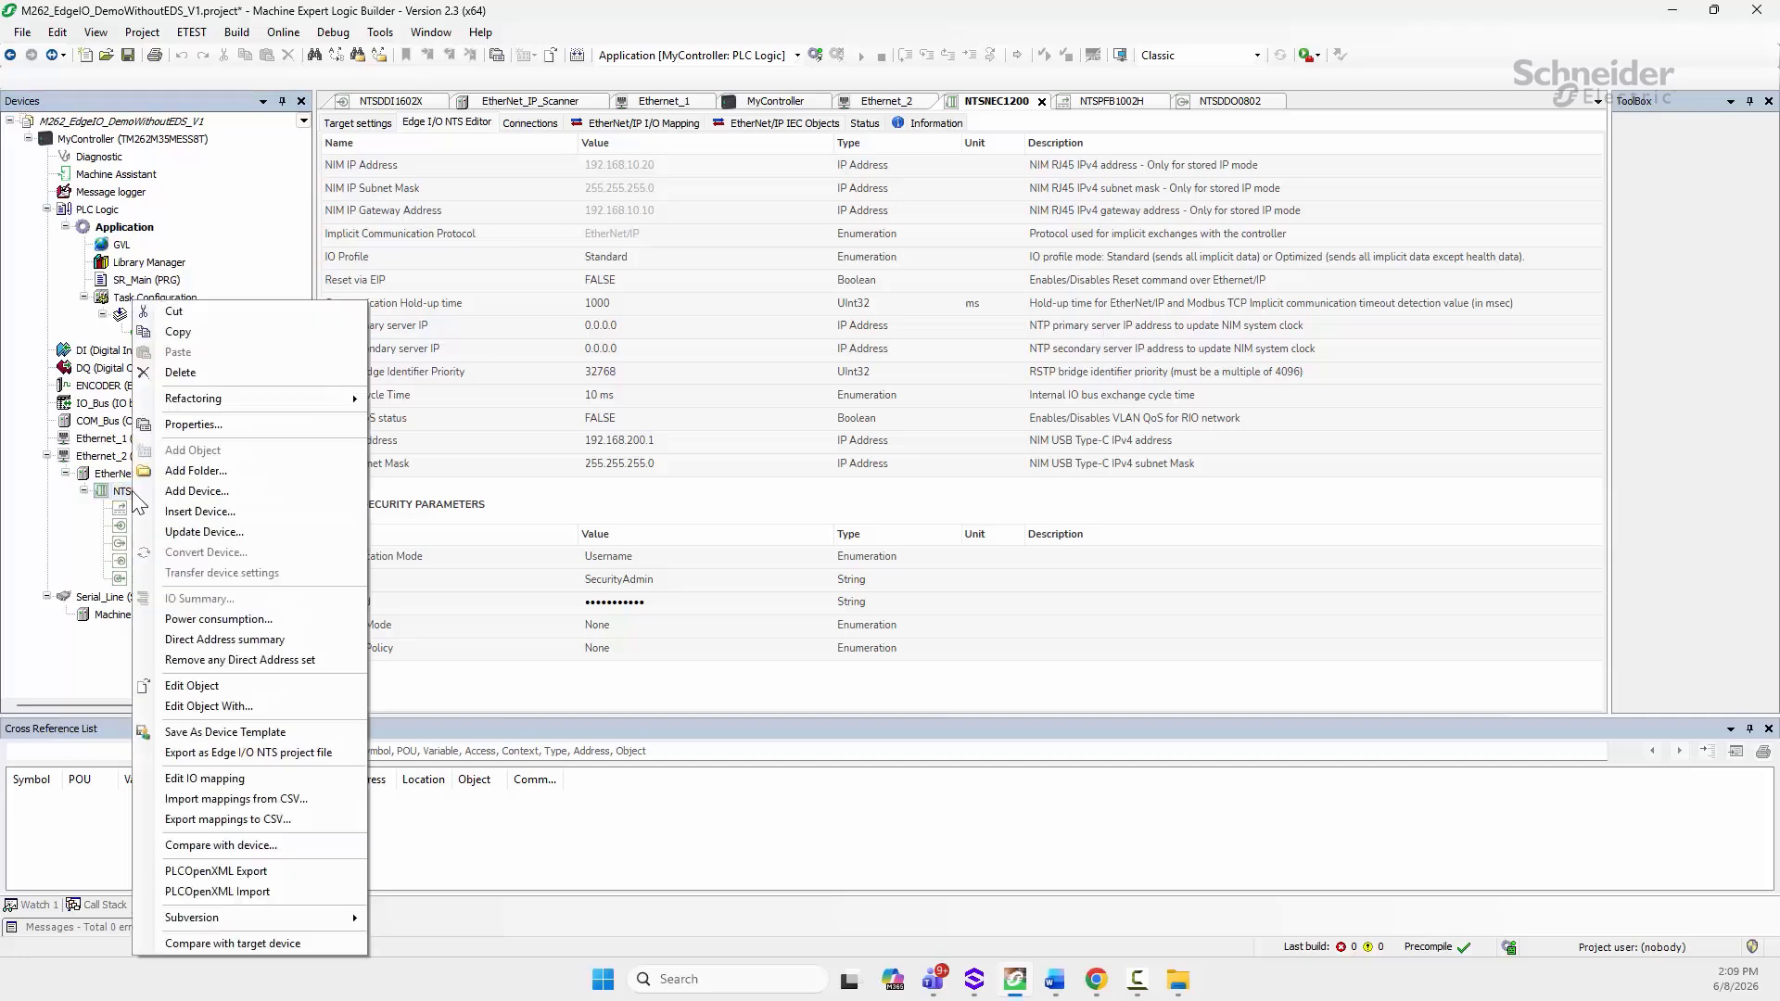
click(224, 639)
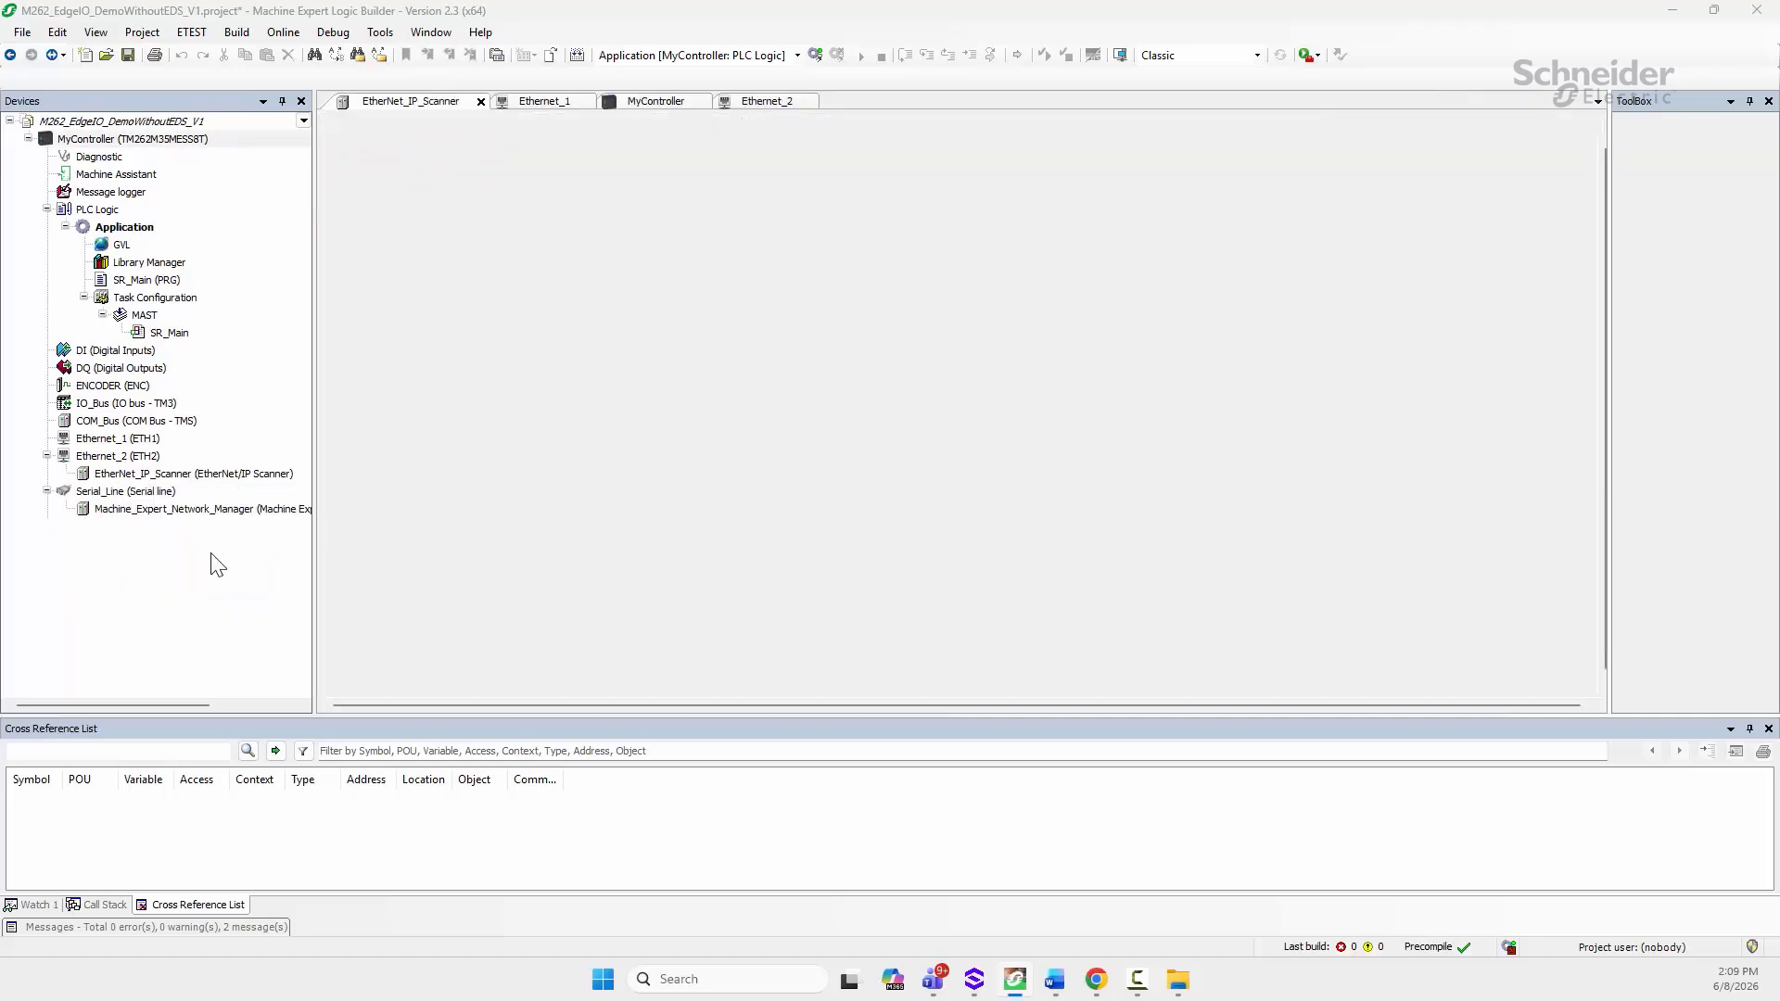
right_click(133, 474)
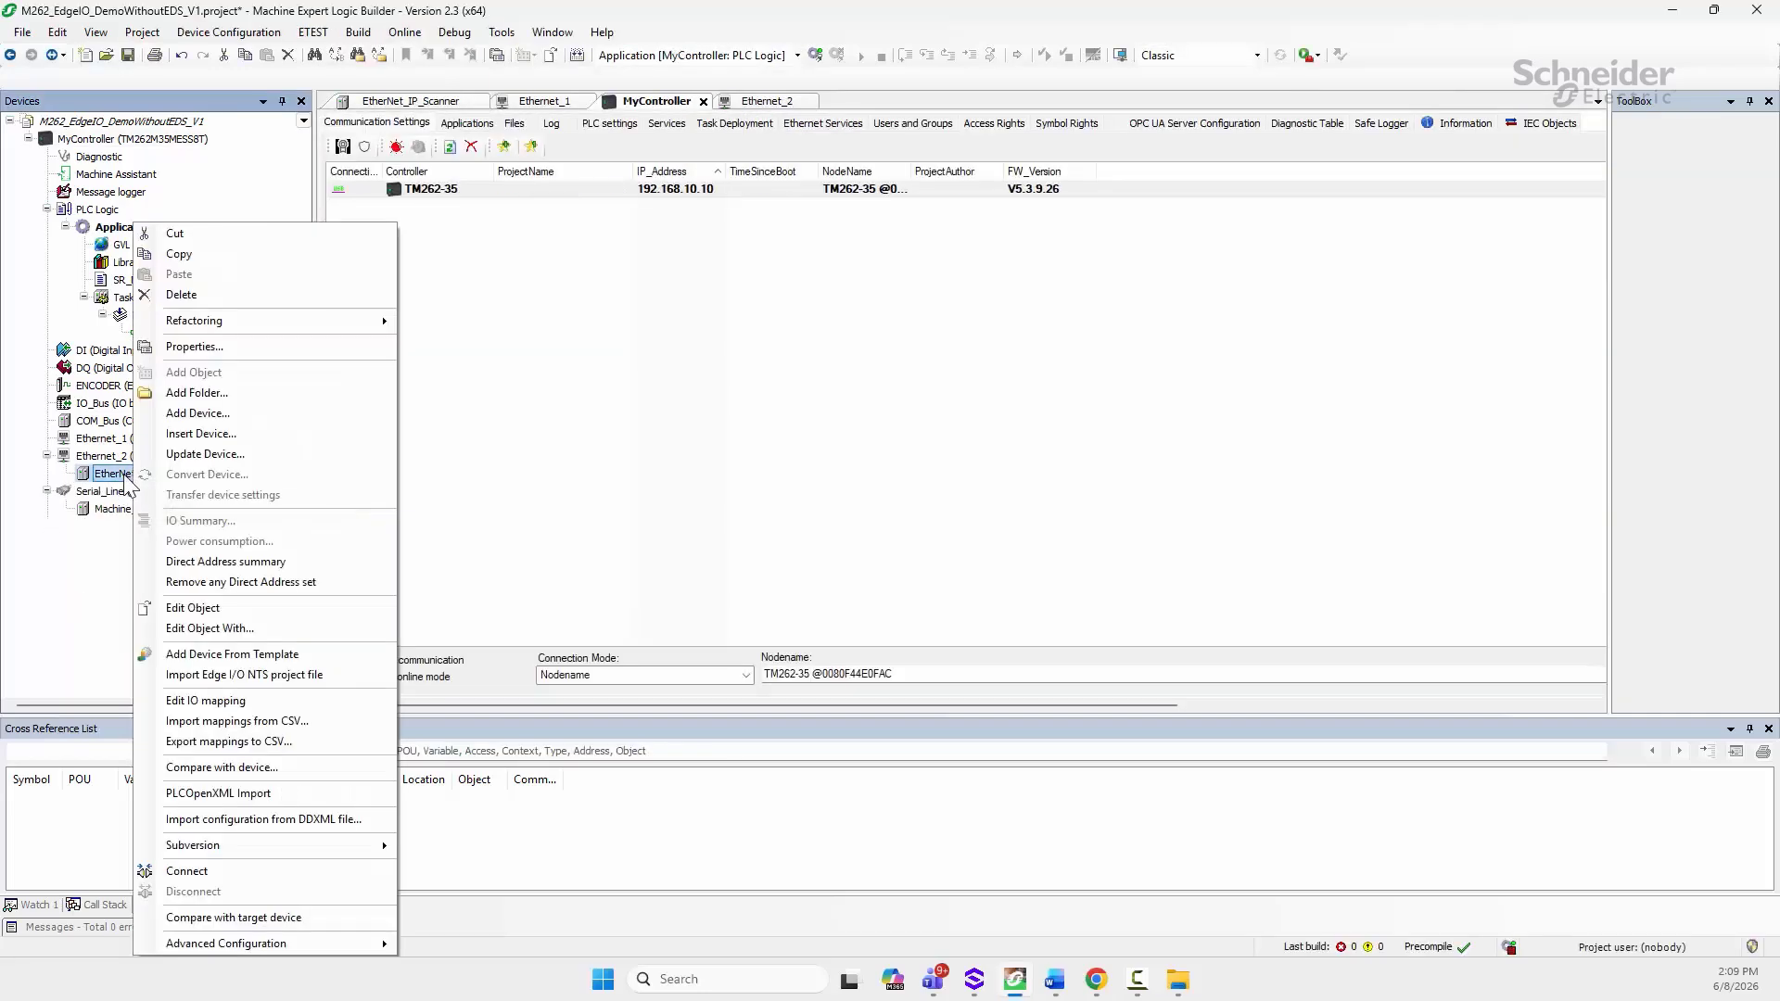
click(196, 414)
click(1035, 236)
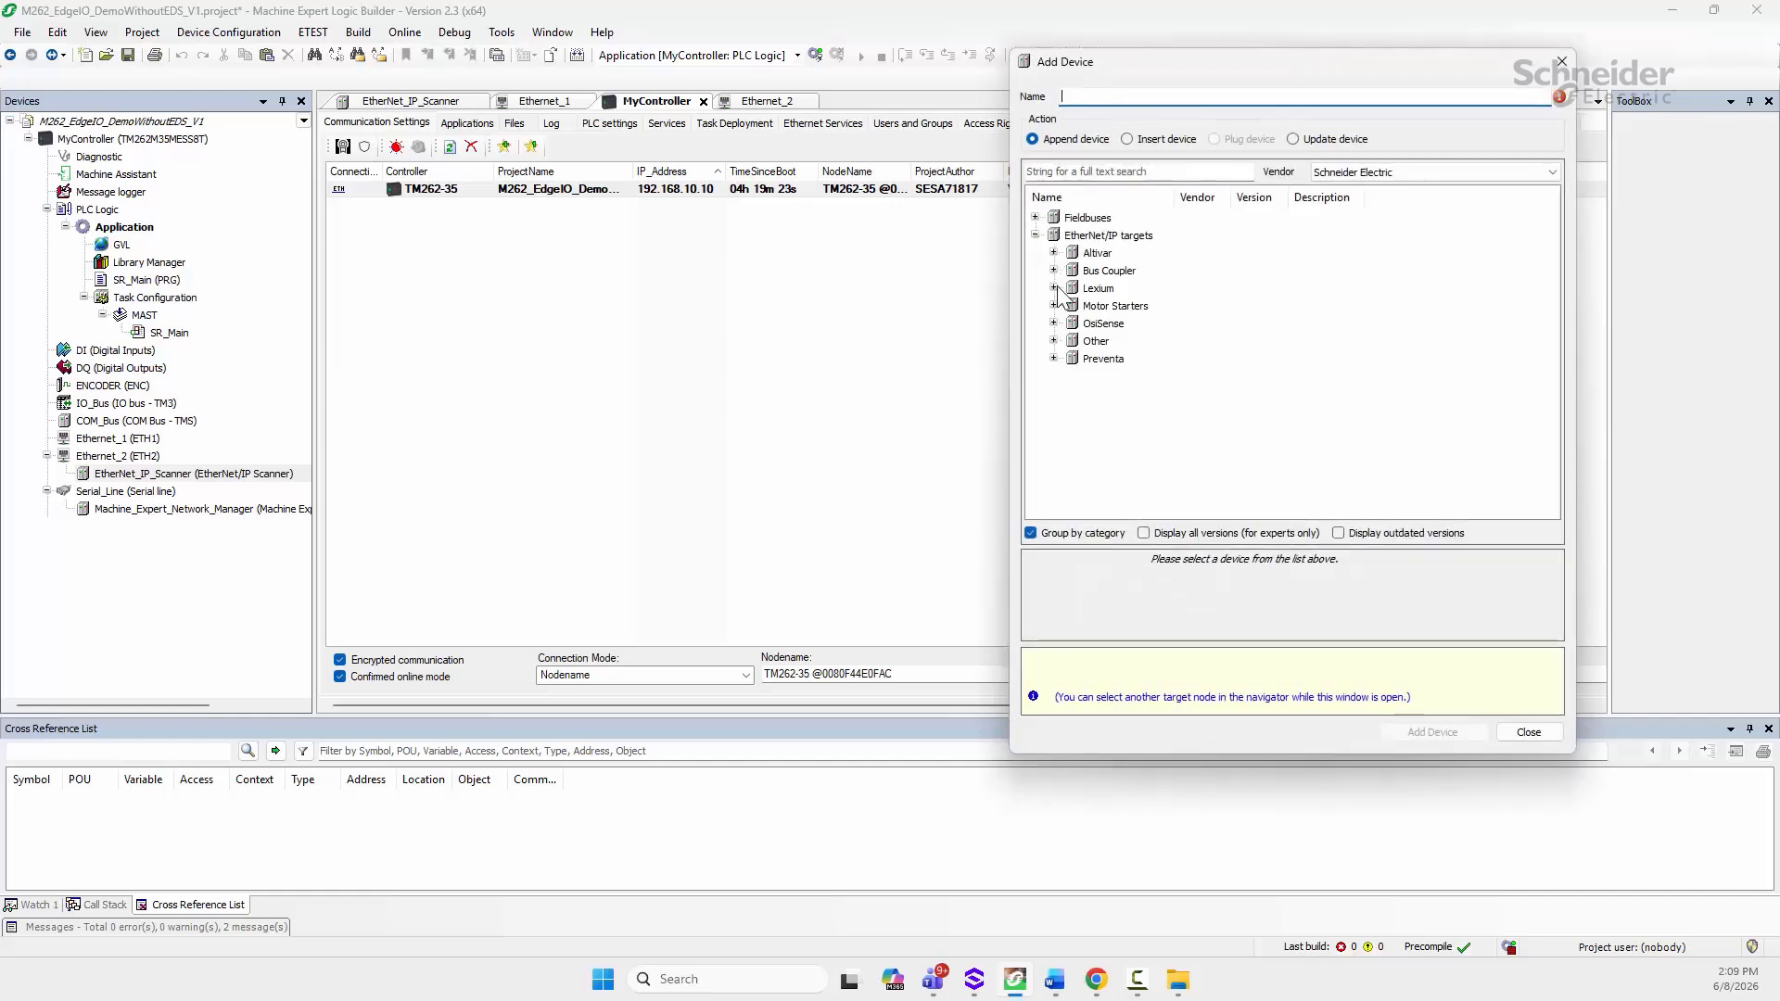
click(1053, 271)
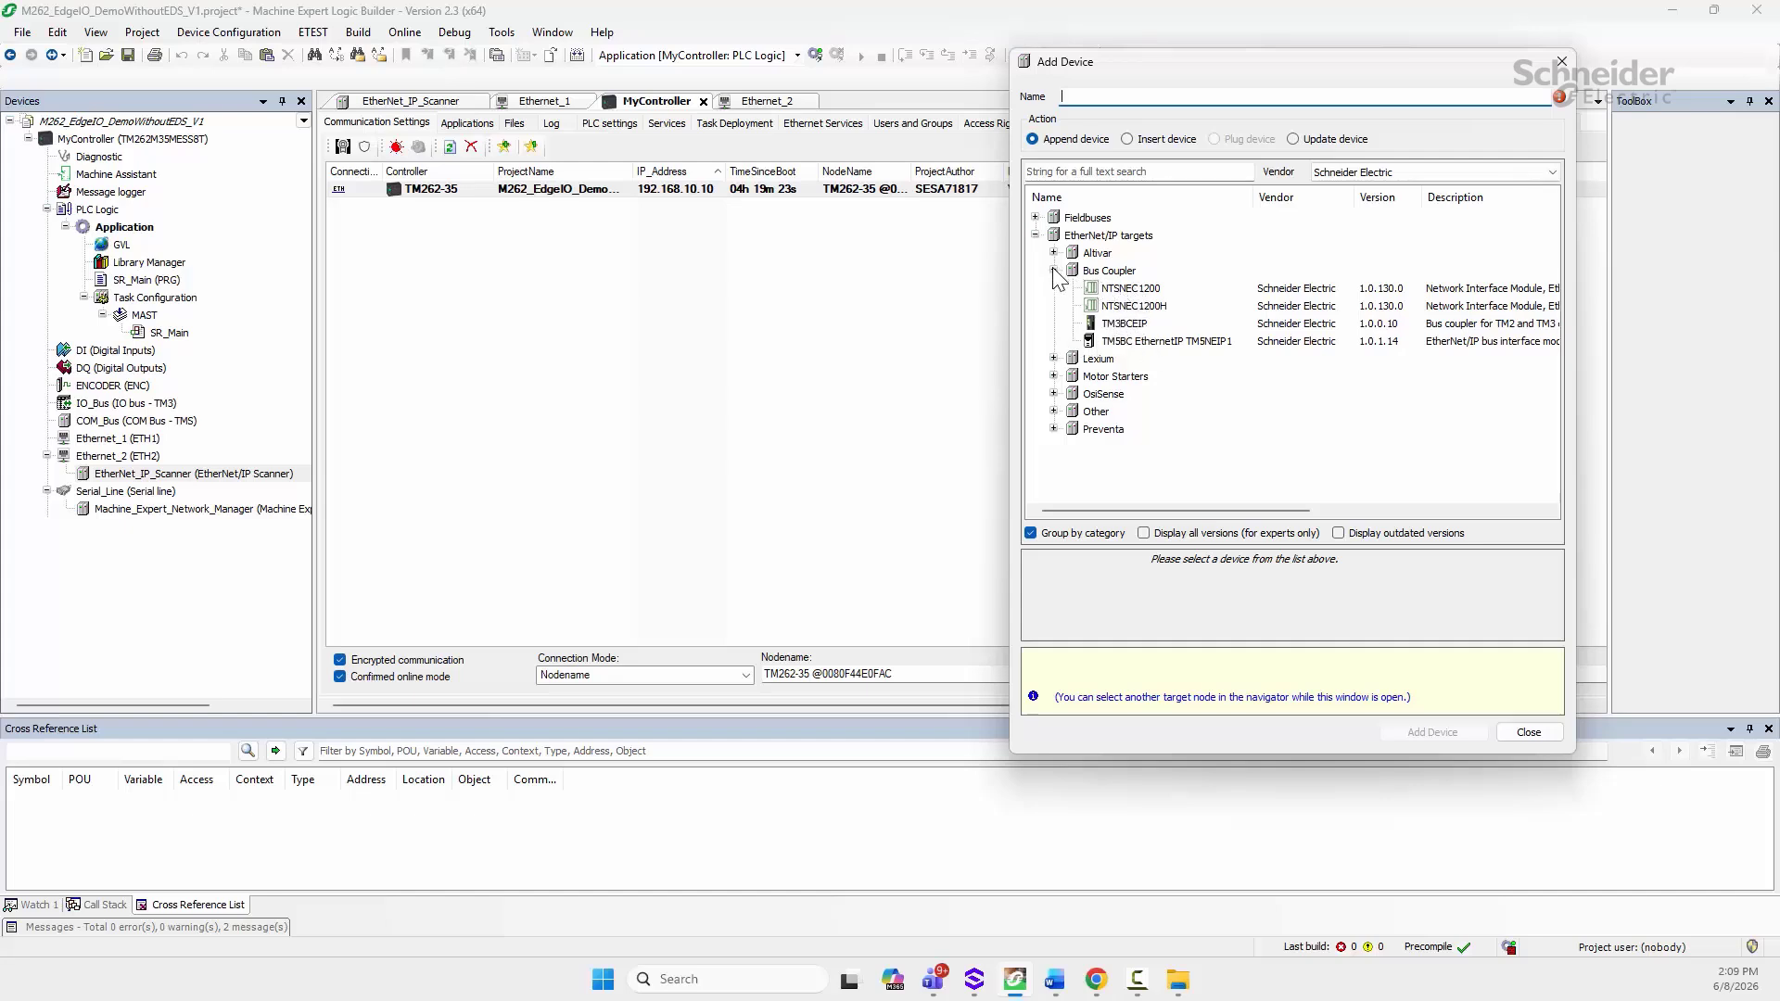
click(1053, 410)
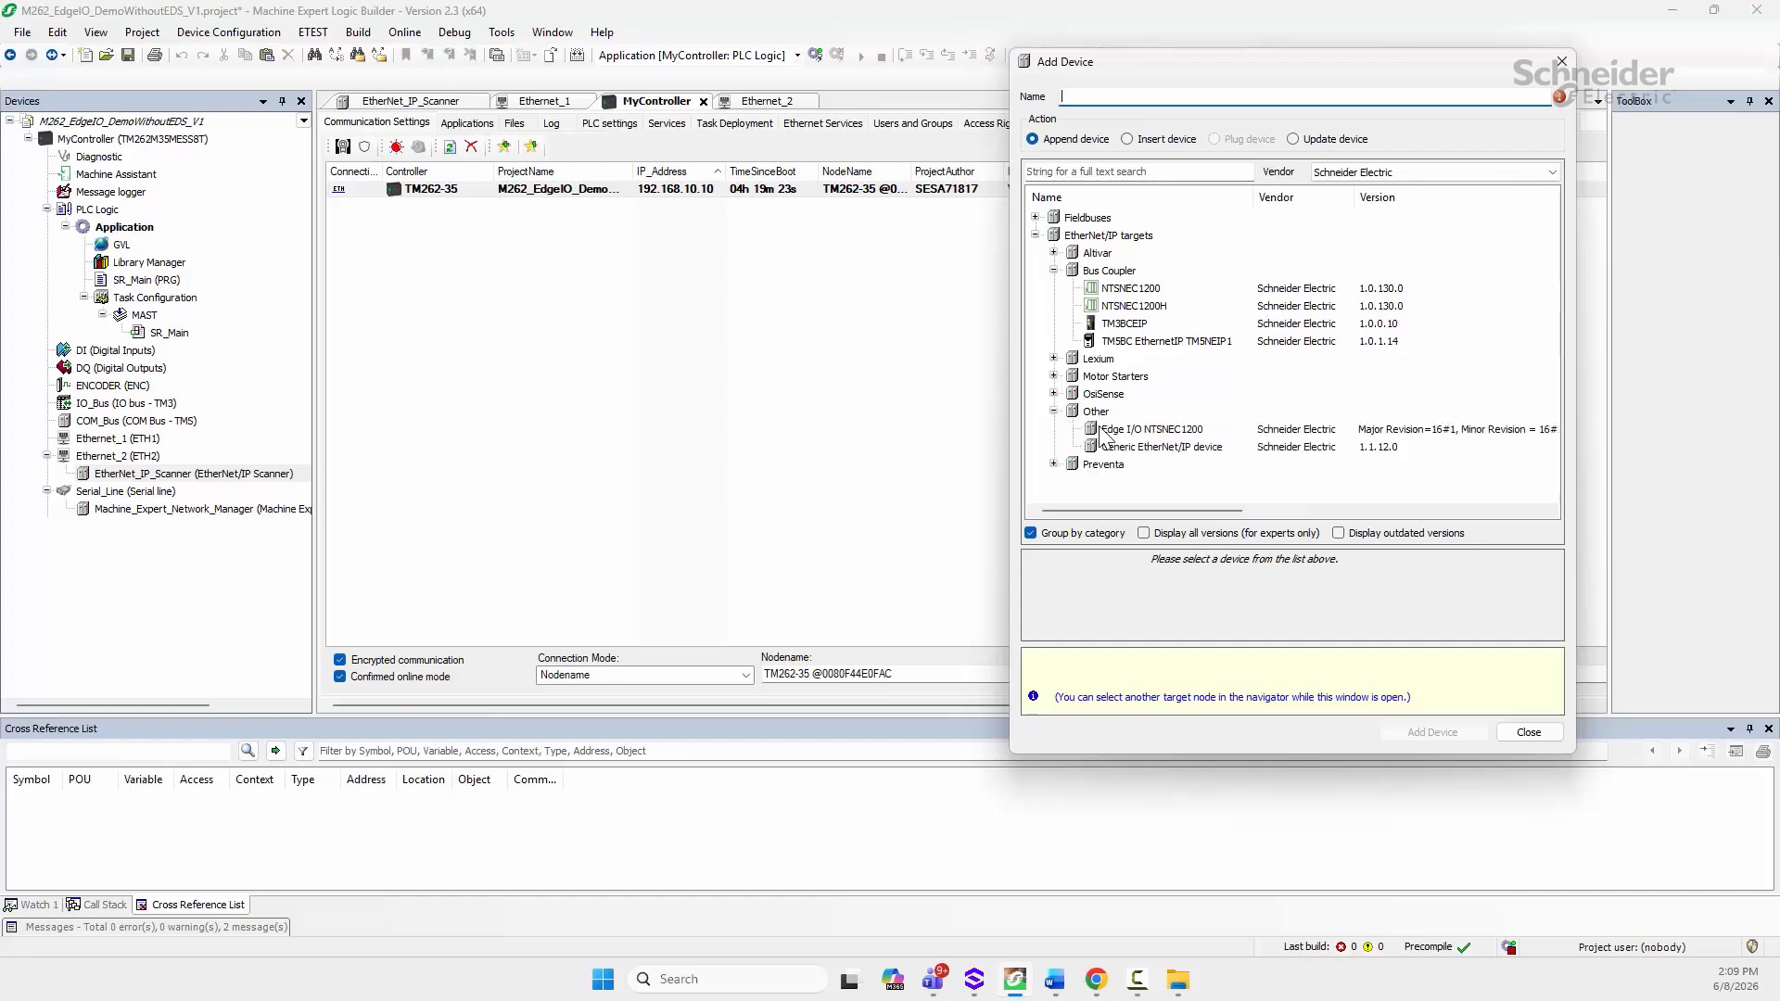
click(1053, 270)
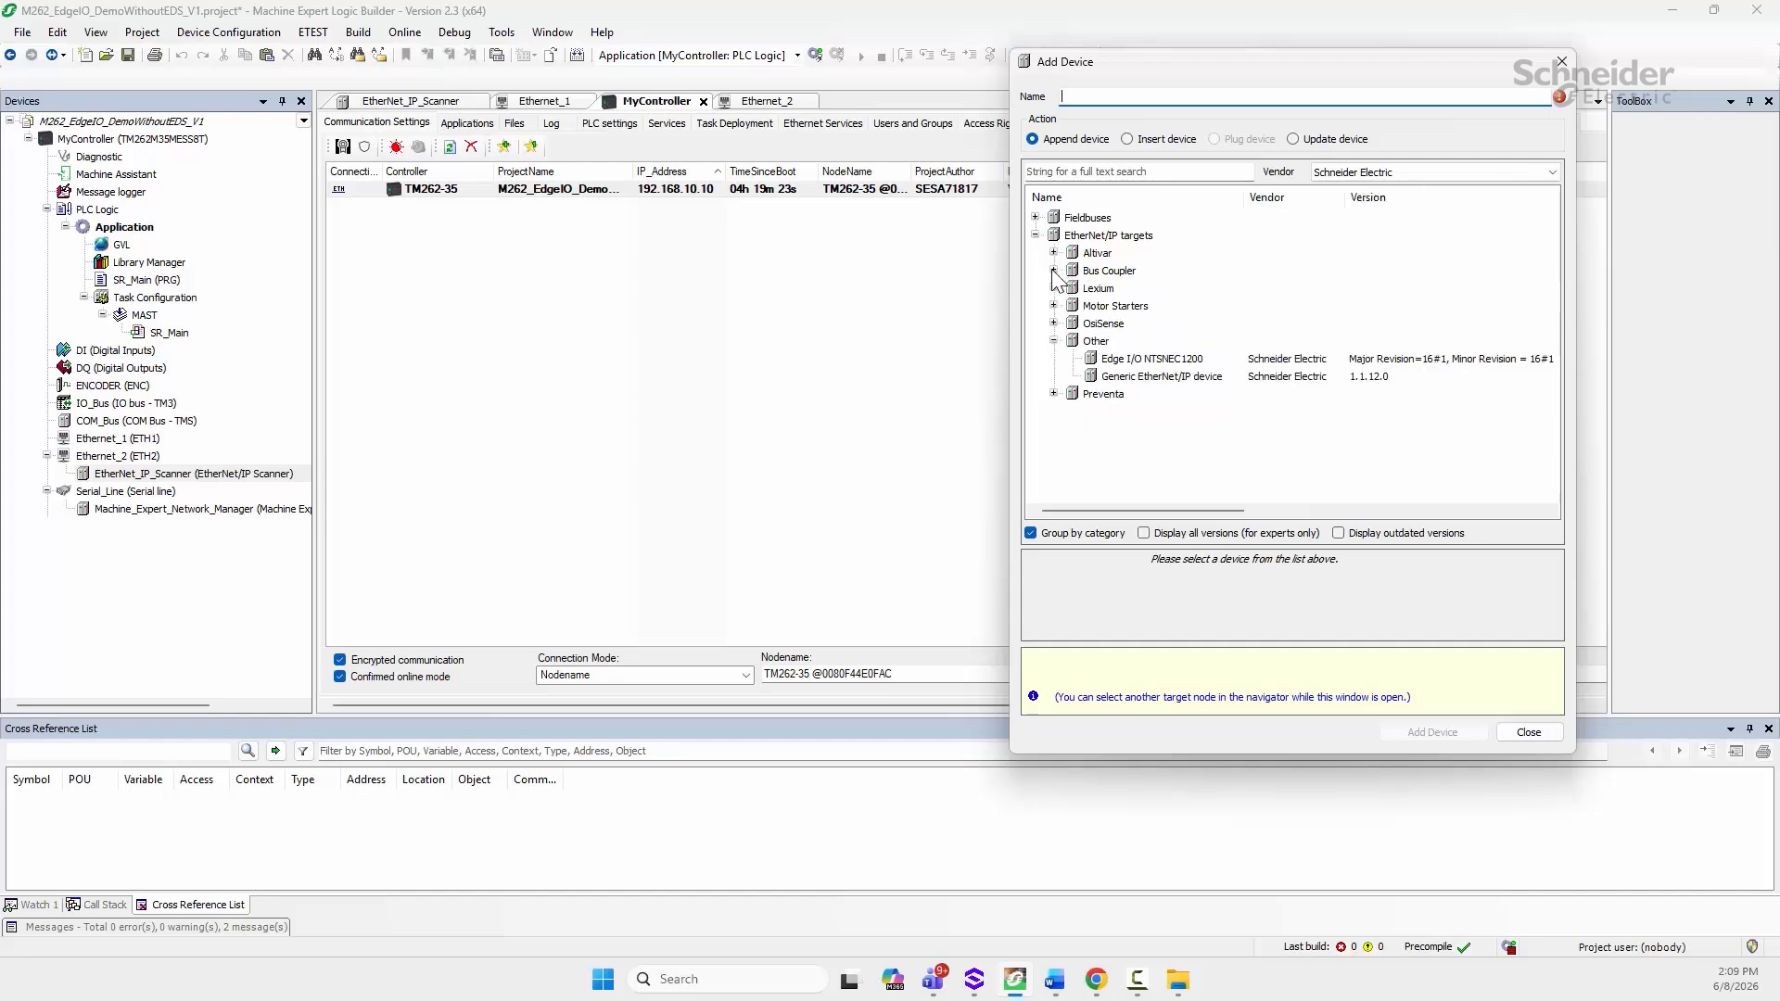
click(1132, 362)
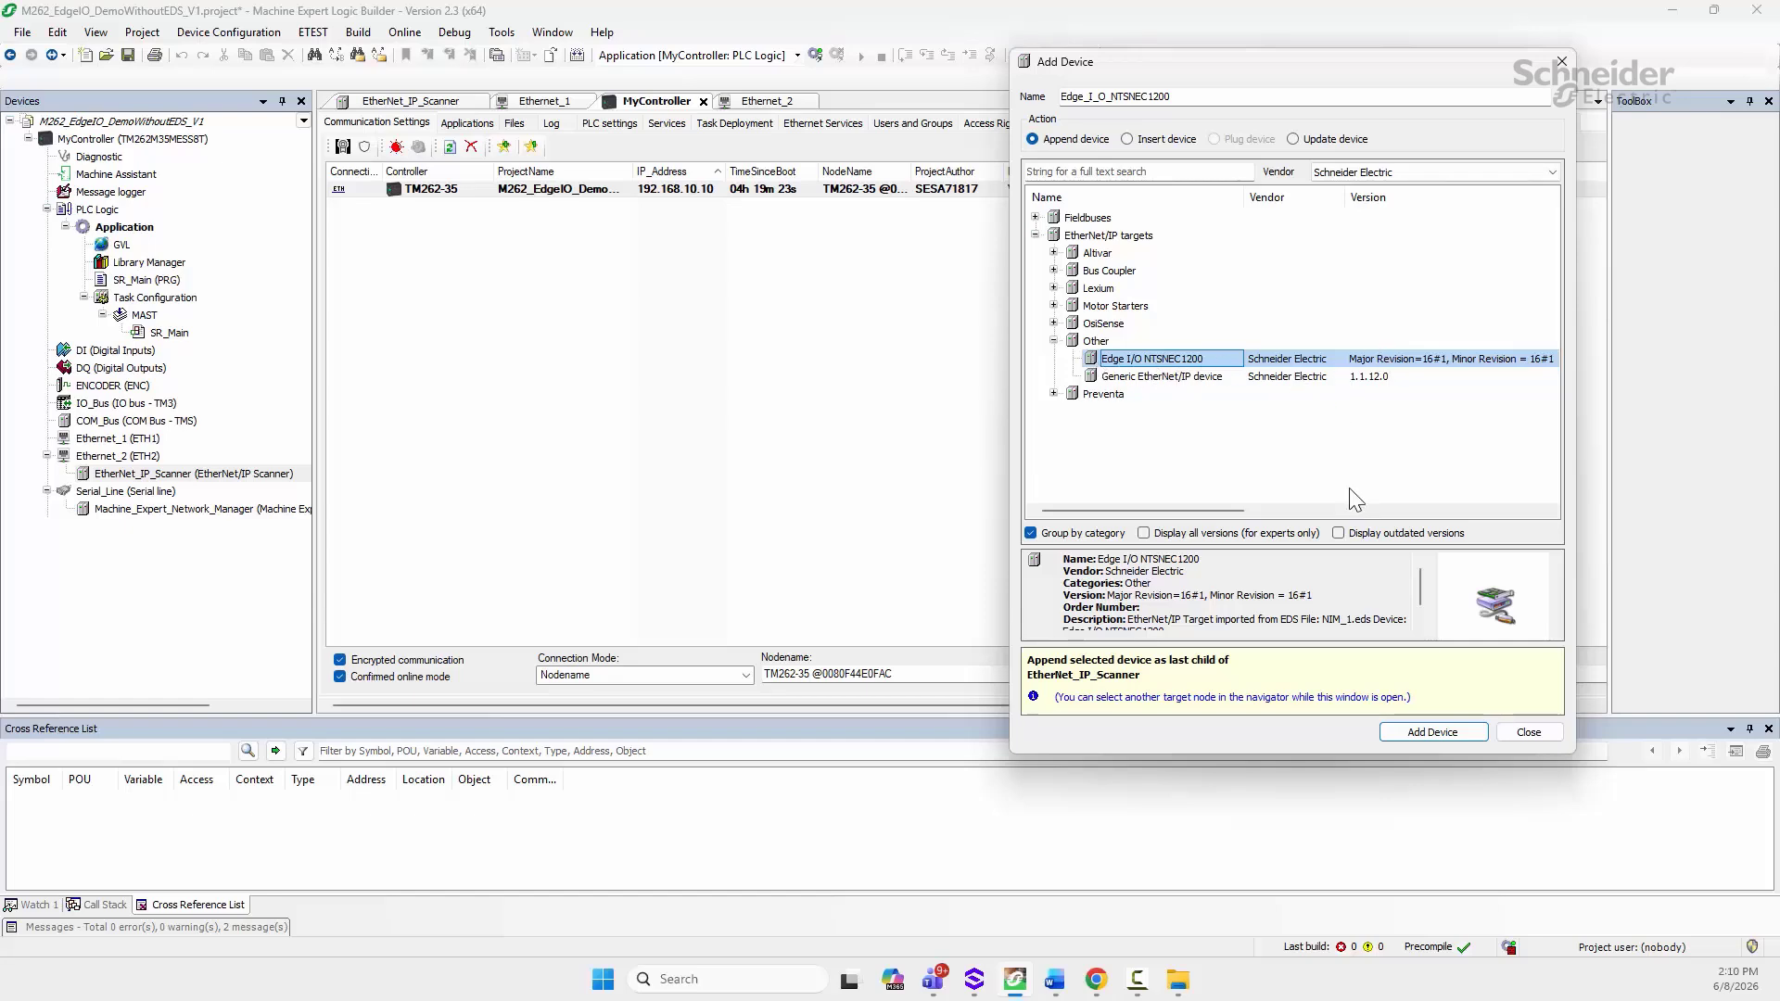
click(1434, 731)
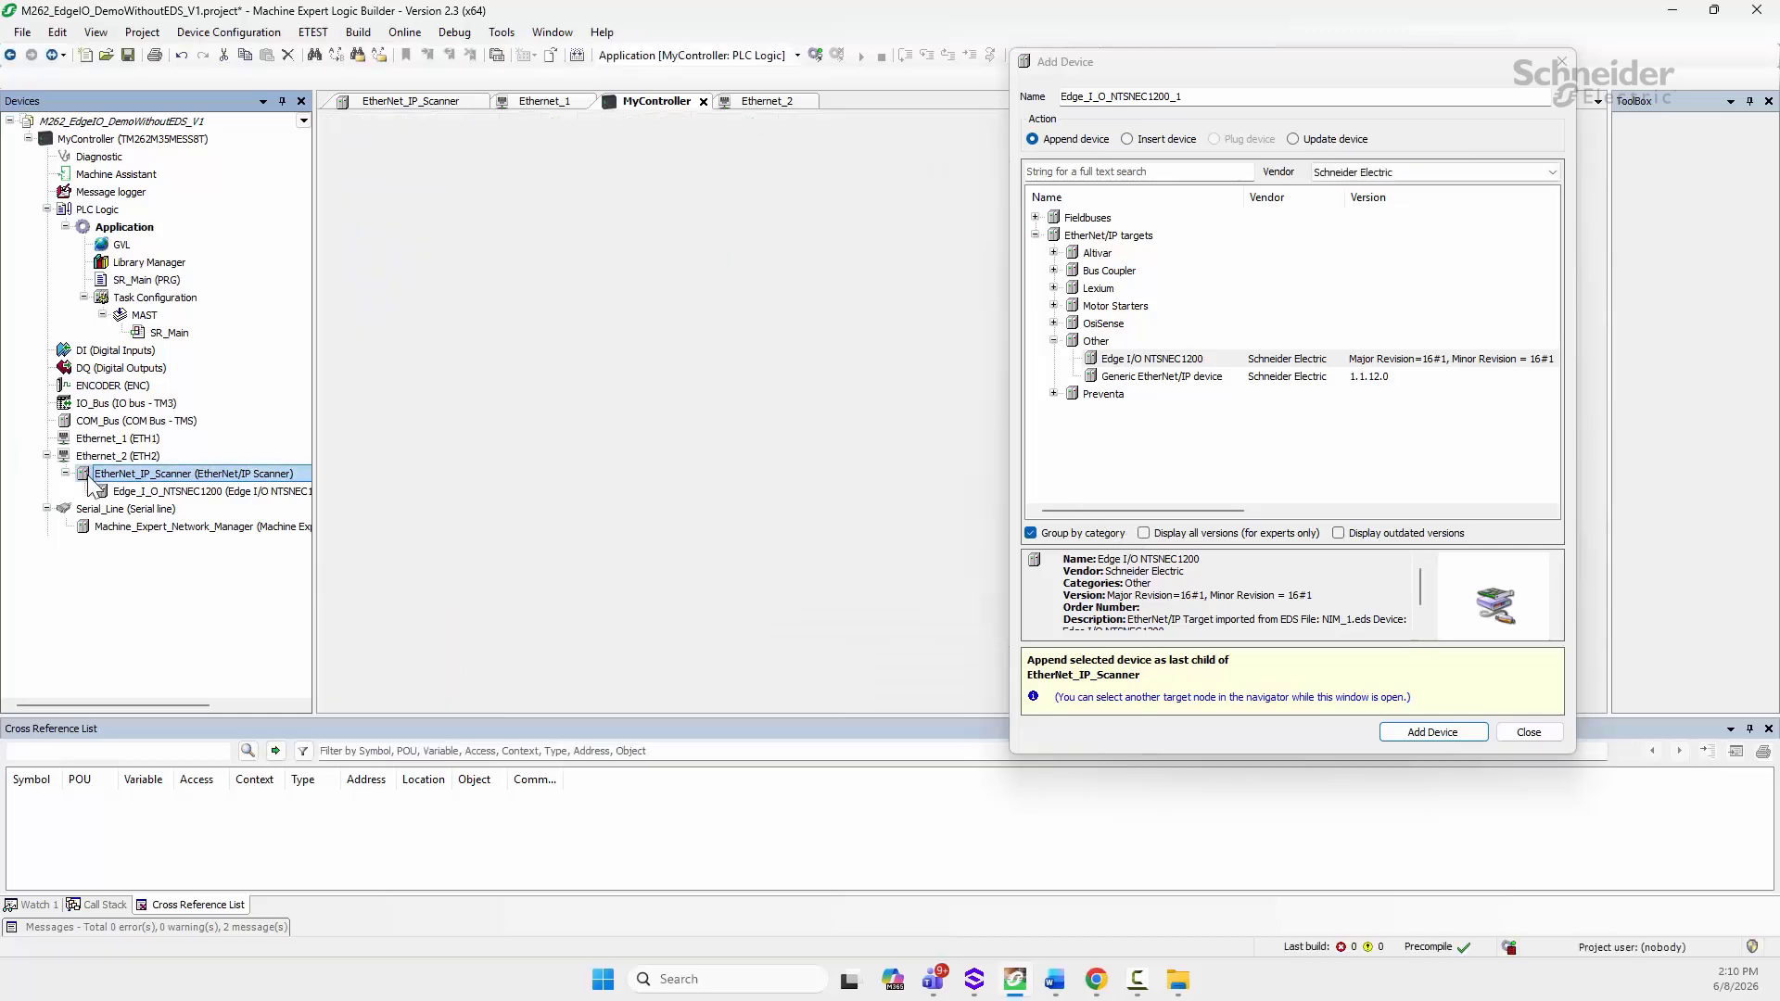
mouse_move(116, 491)
mouse_down()
mouse_move(135, 517)
mouse_move(144, 505)
mouse_up()
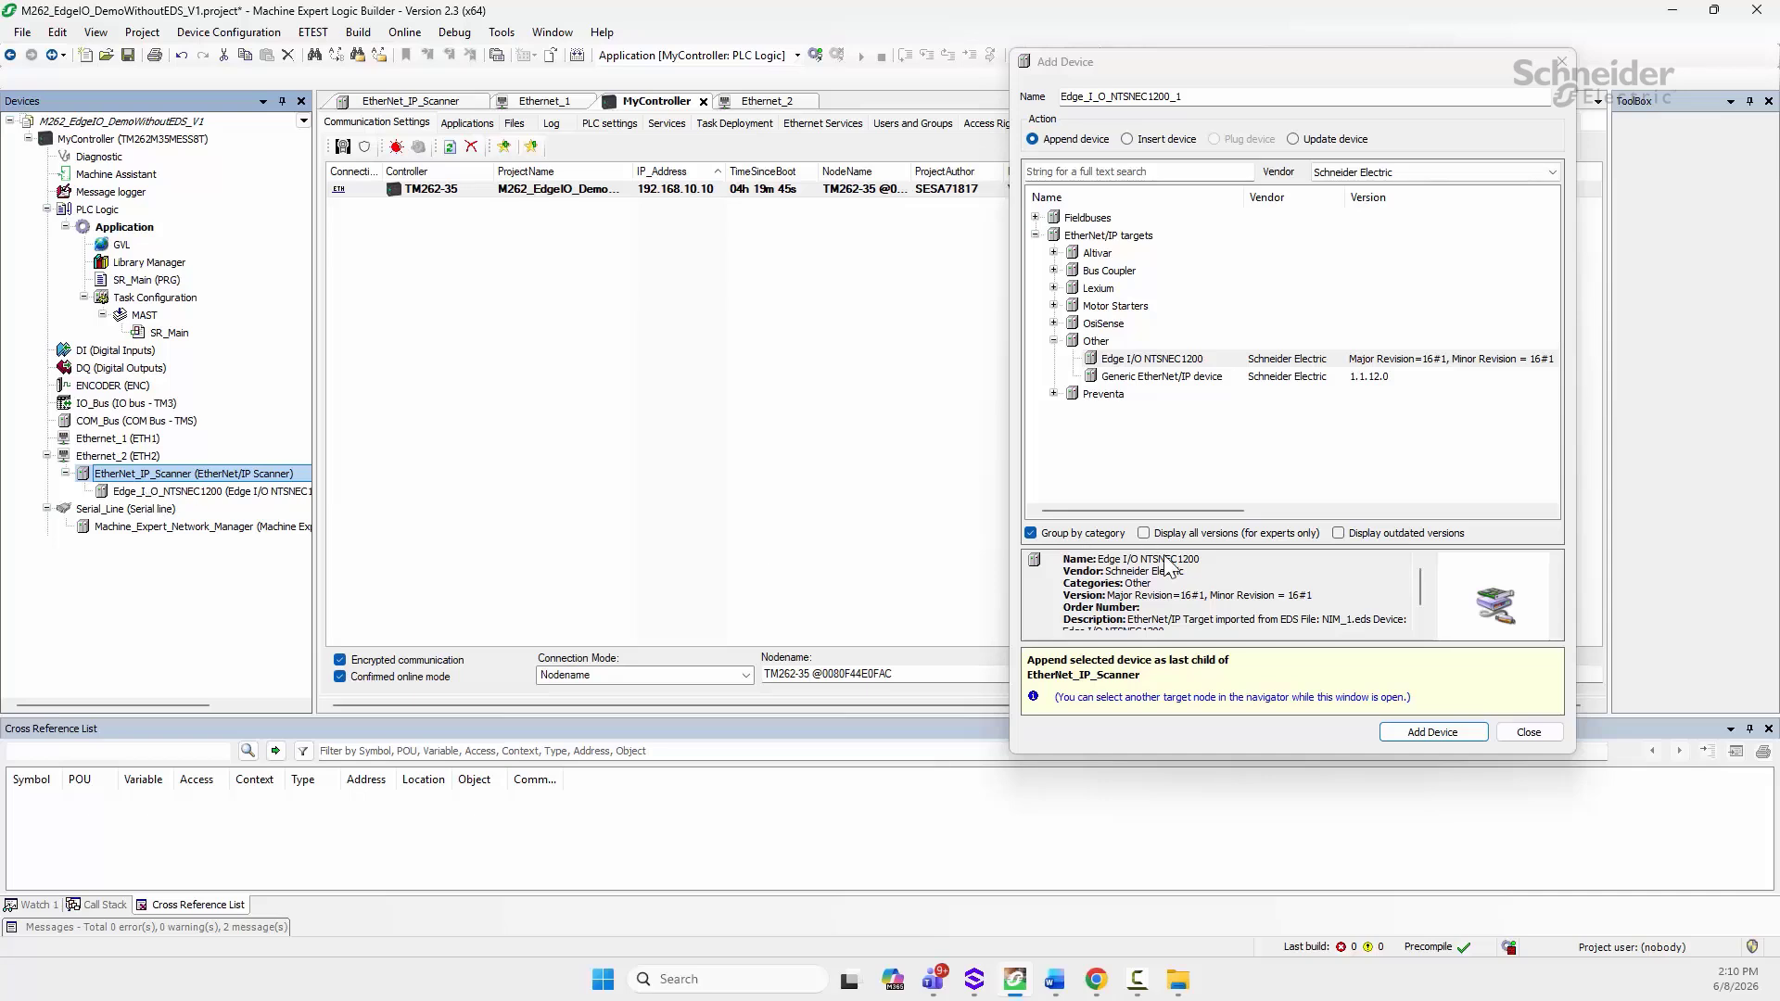
click(1528, 732)
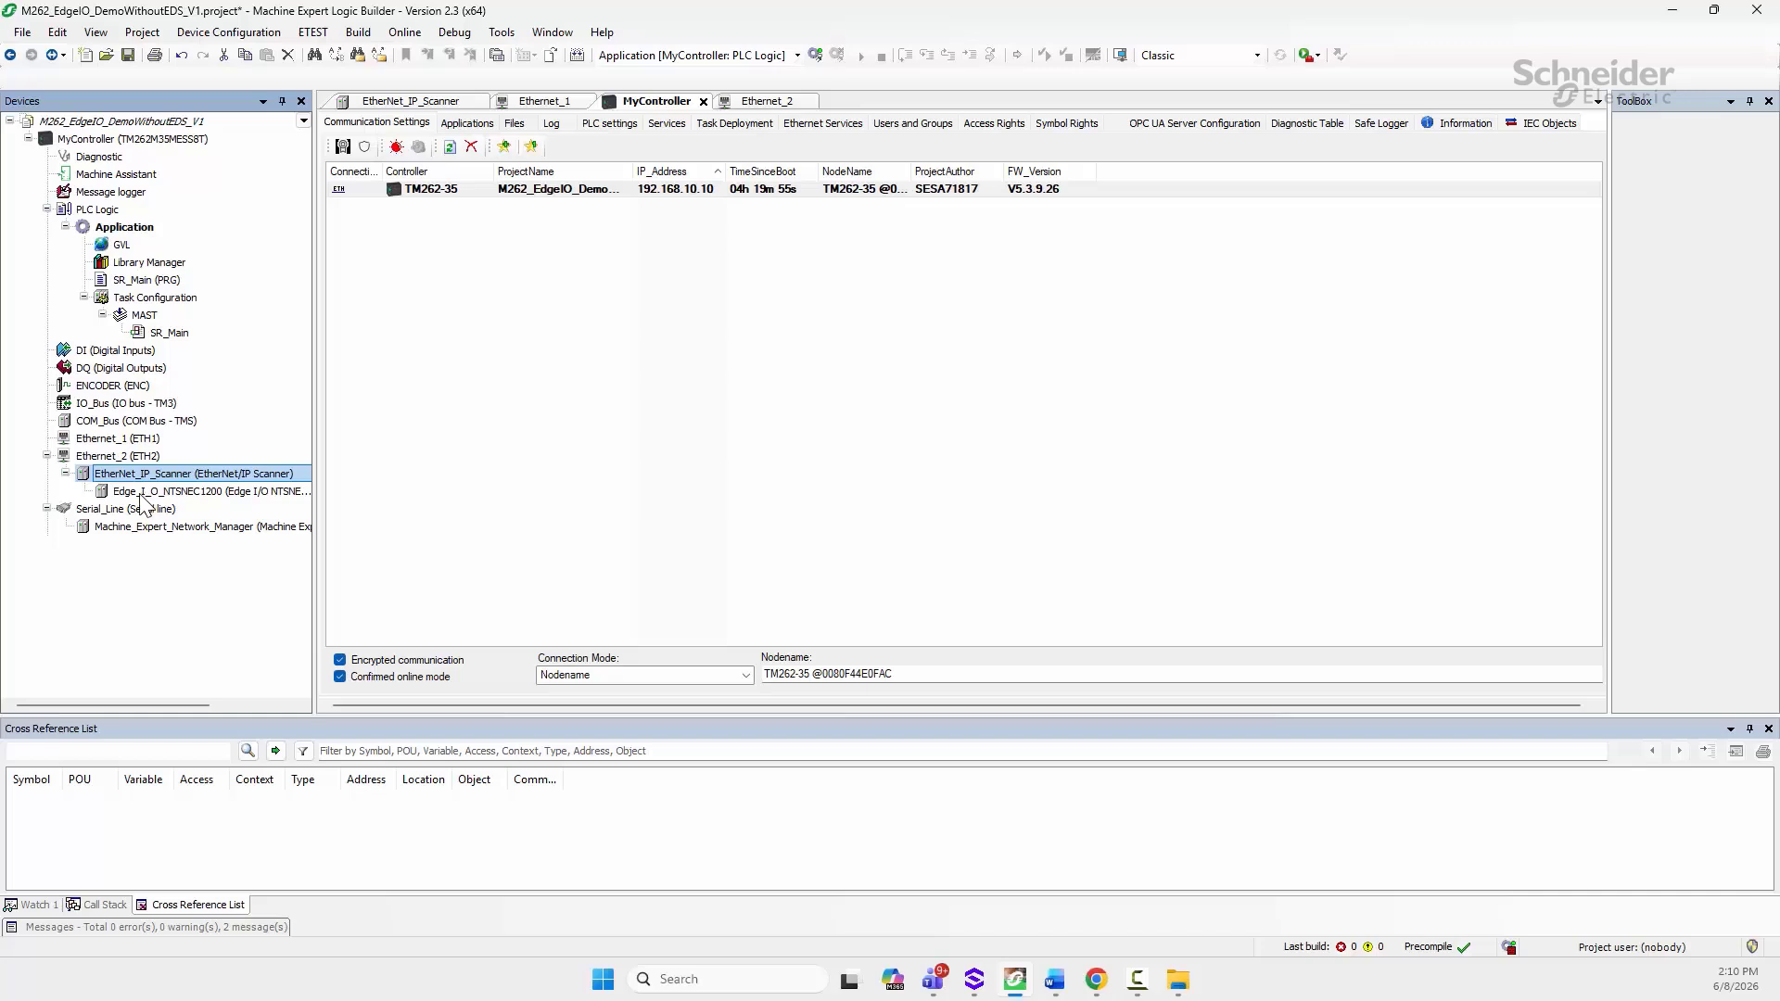
Step: Set Edge_I_O_NTSNEC1200 to fixed IP address 192.168.10.20
click(145, 493)
double_click(144, 494)
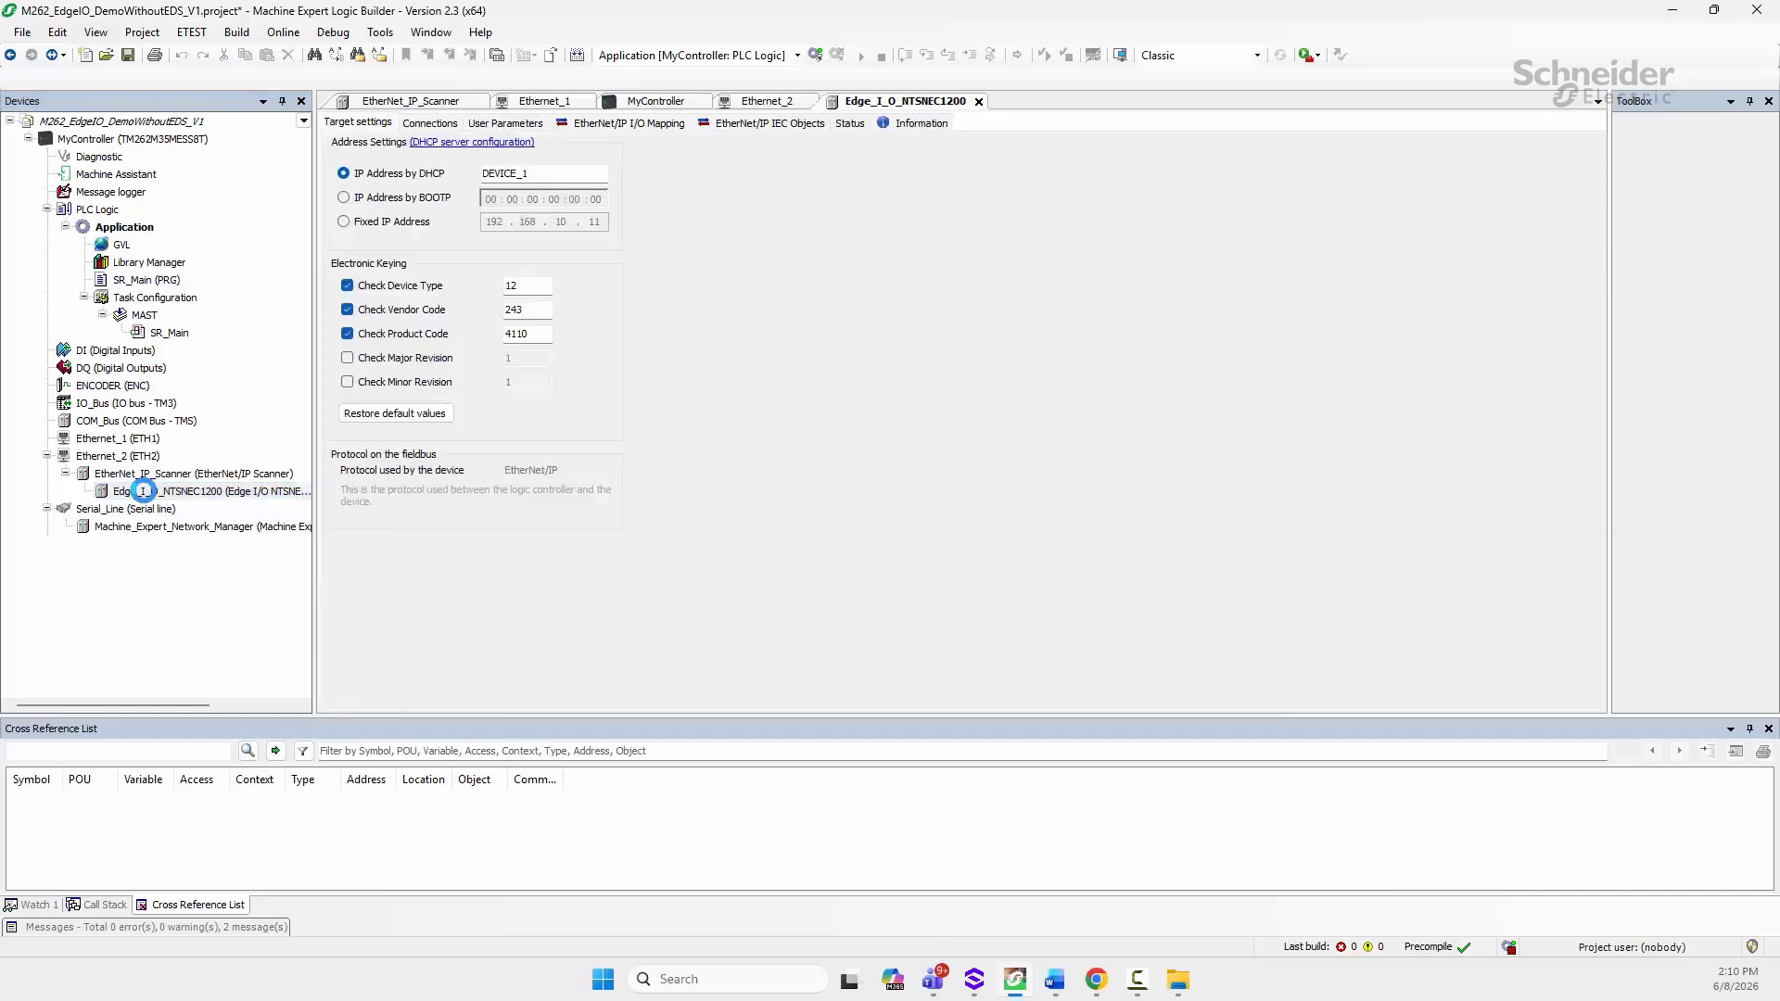
click(354, 223)
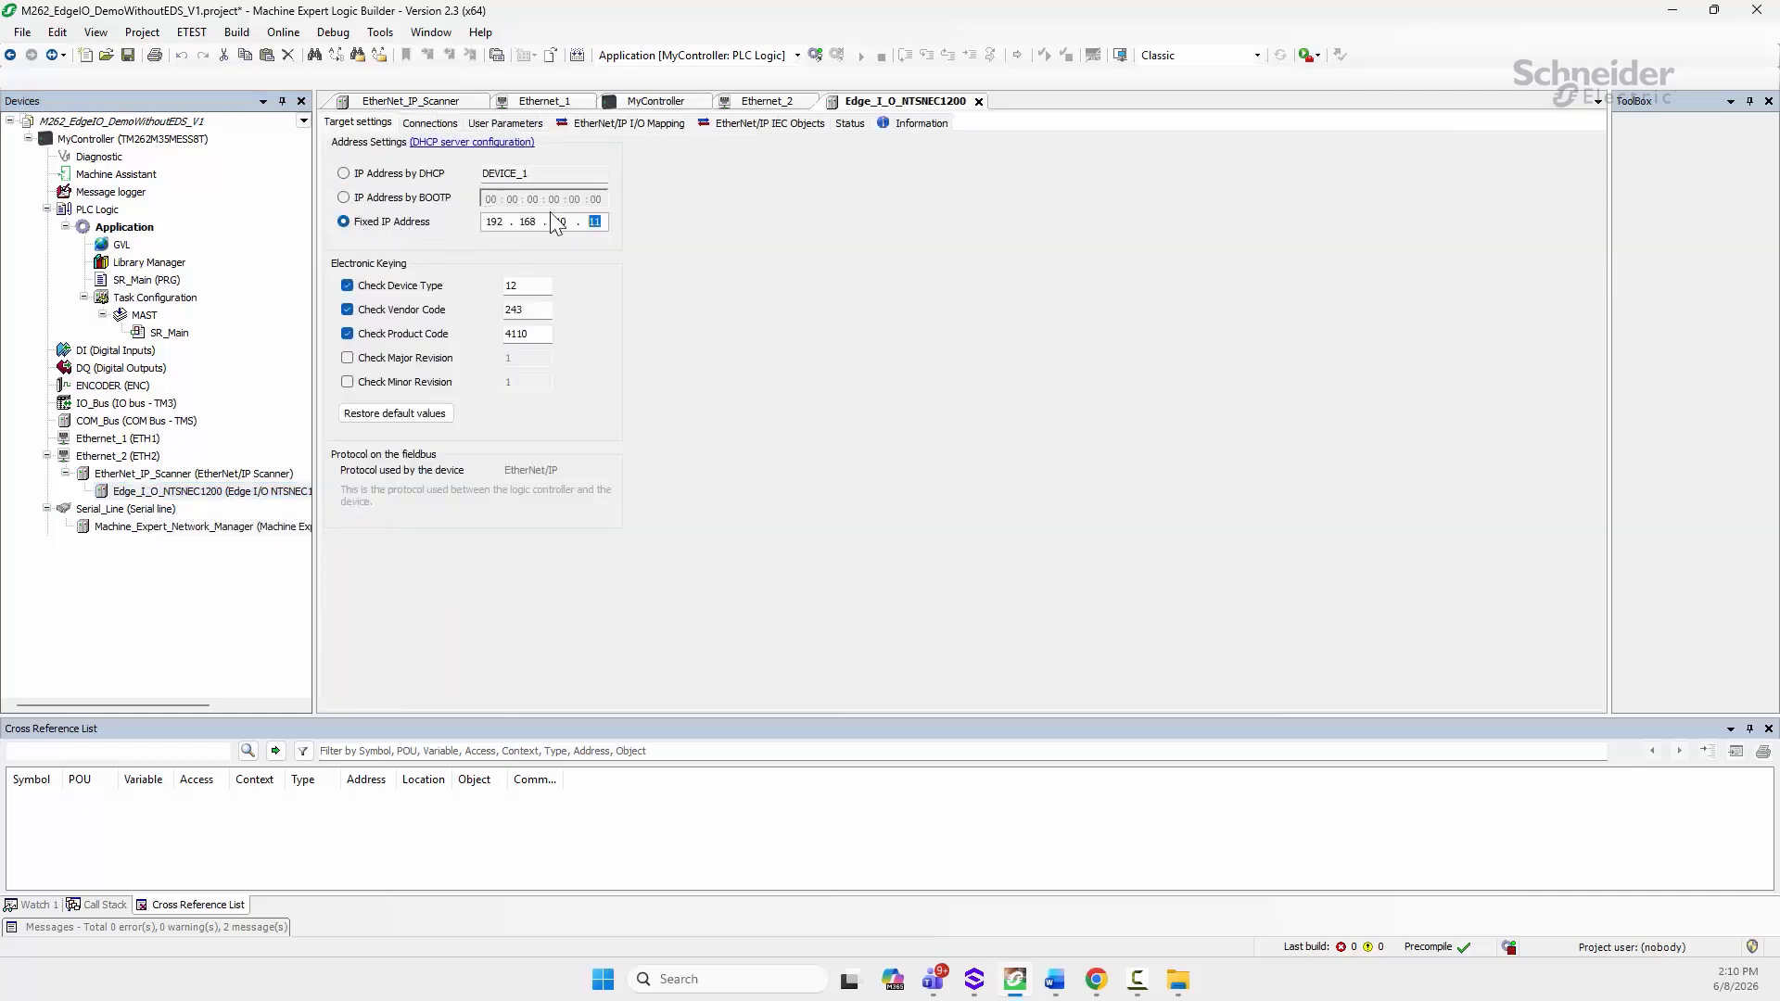
key(BackSpace)
key(BackSpace)
text(20)
Step: Log in to MyController, dismissing the firmware notice and loading the changed application
click(283, 34)
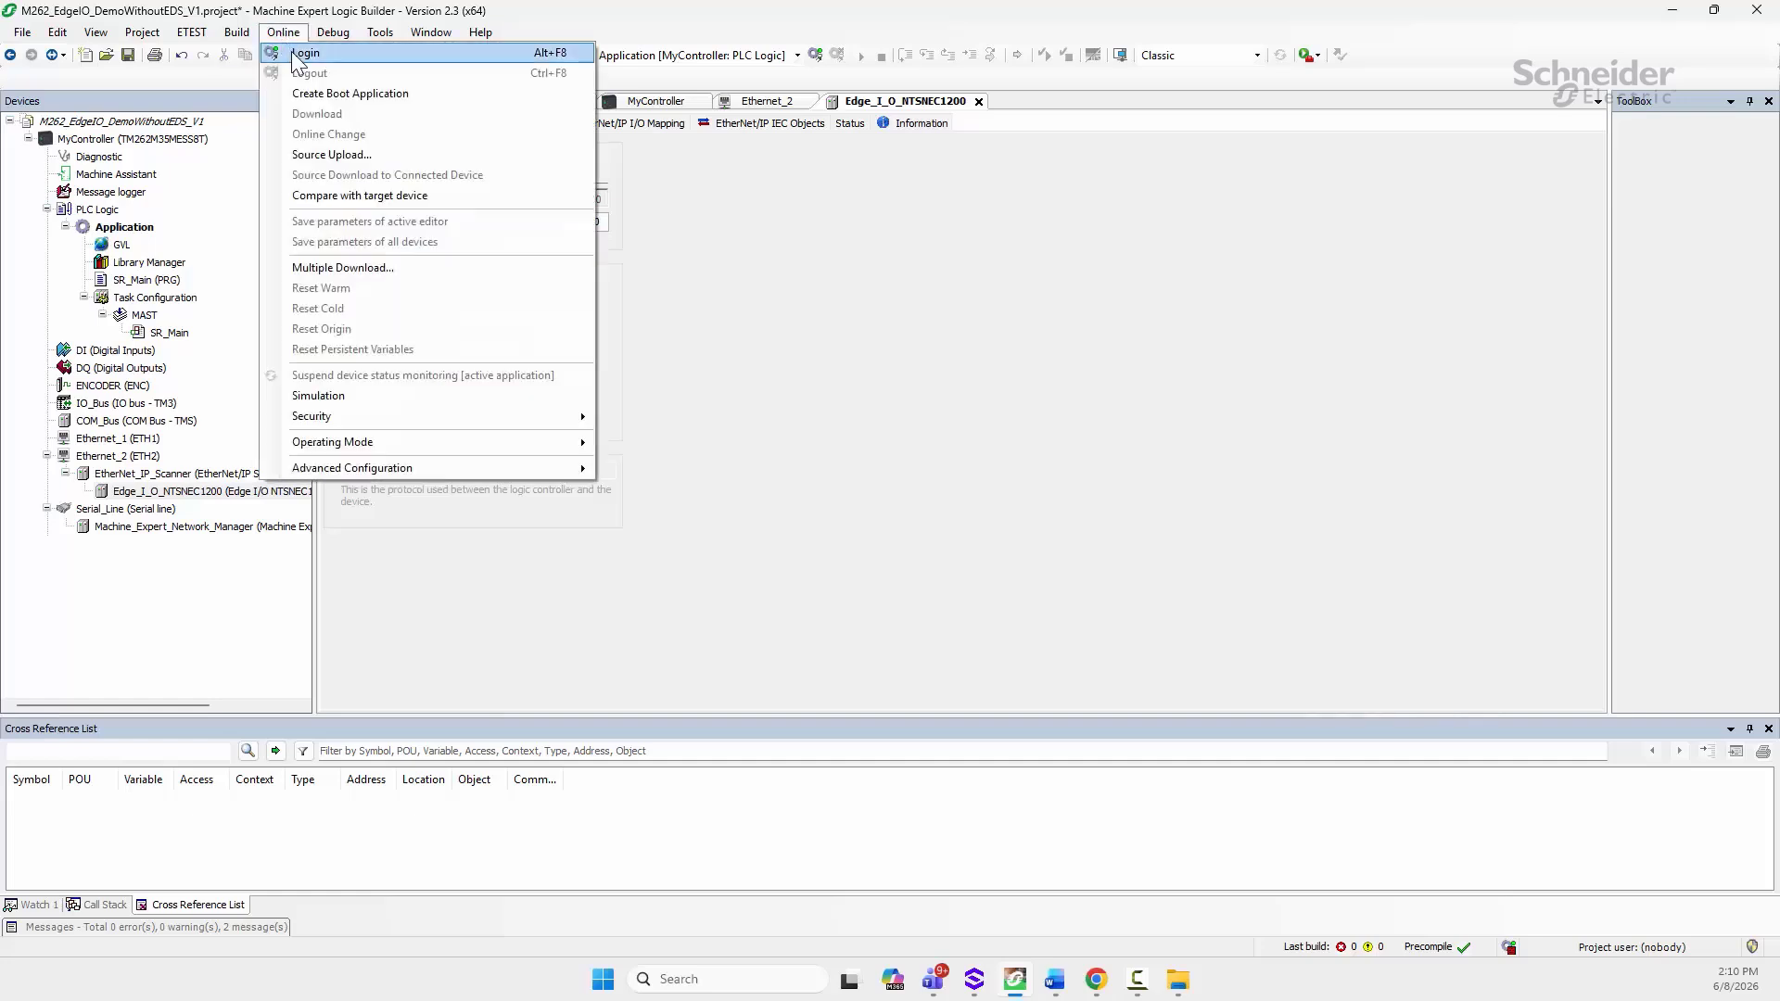
click(305, 53)
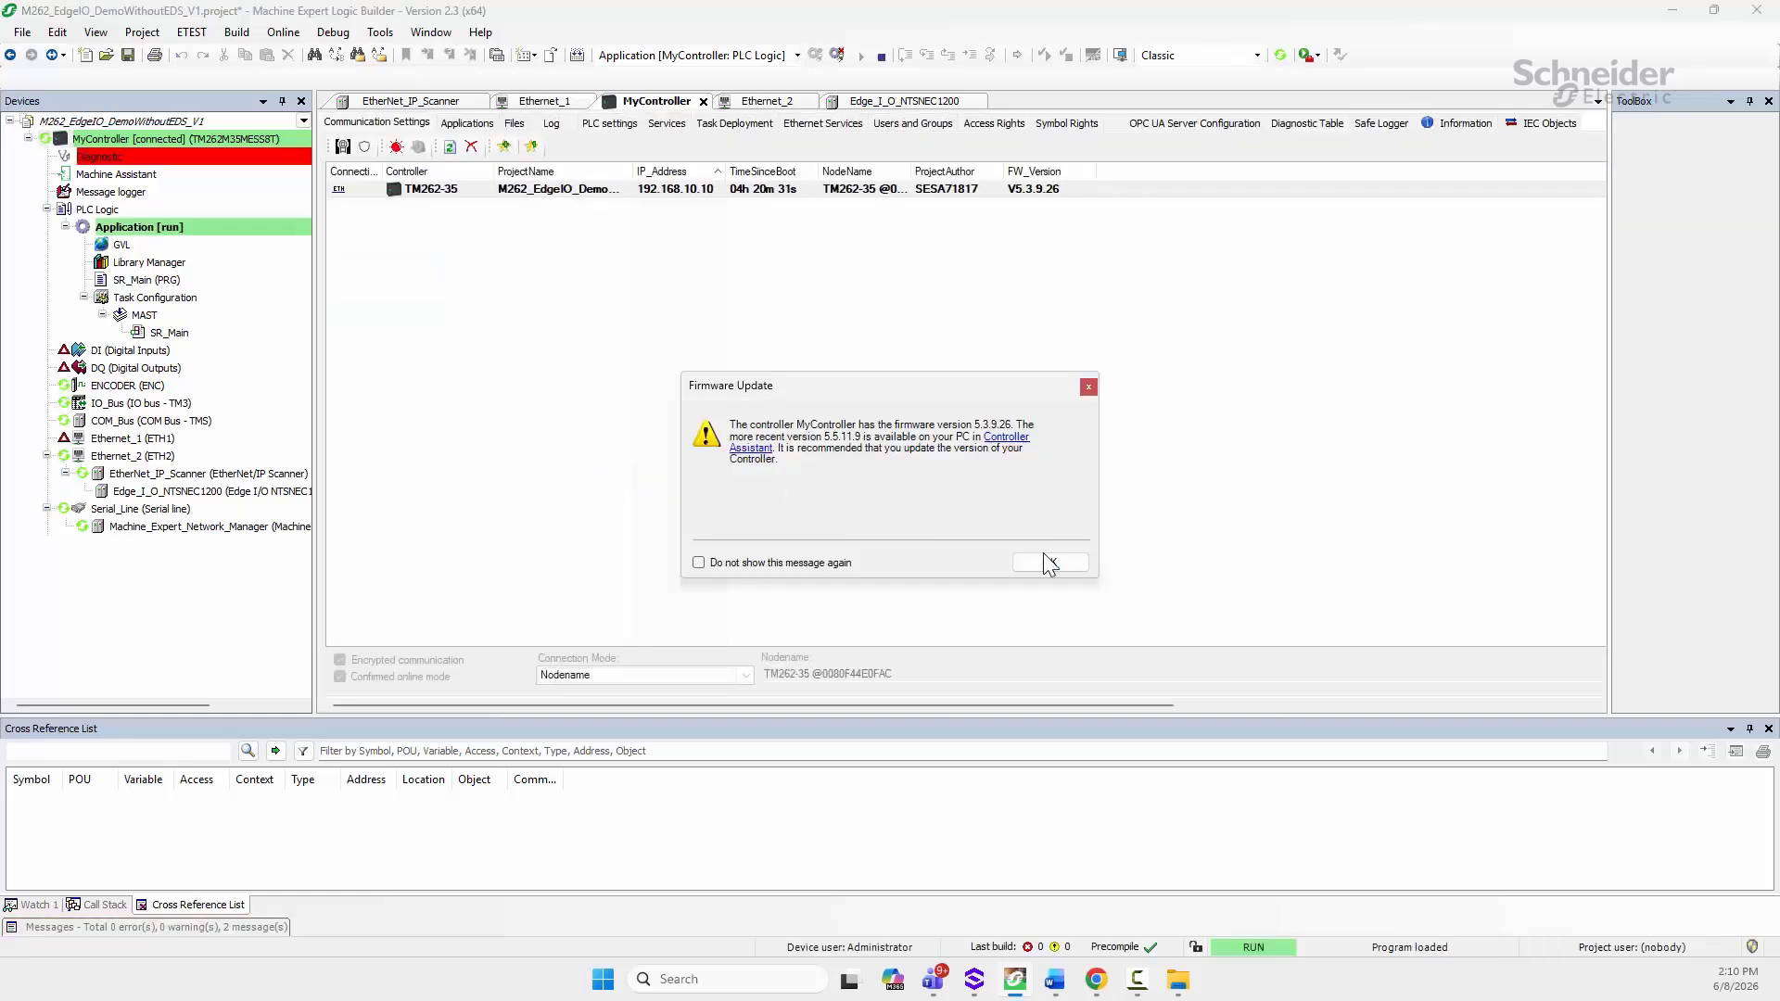
click(1047, 564)
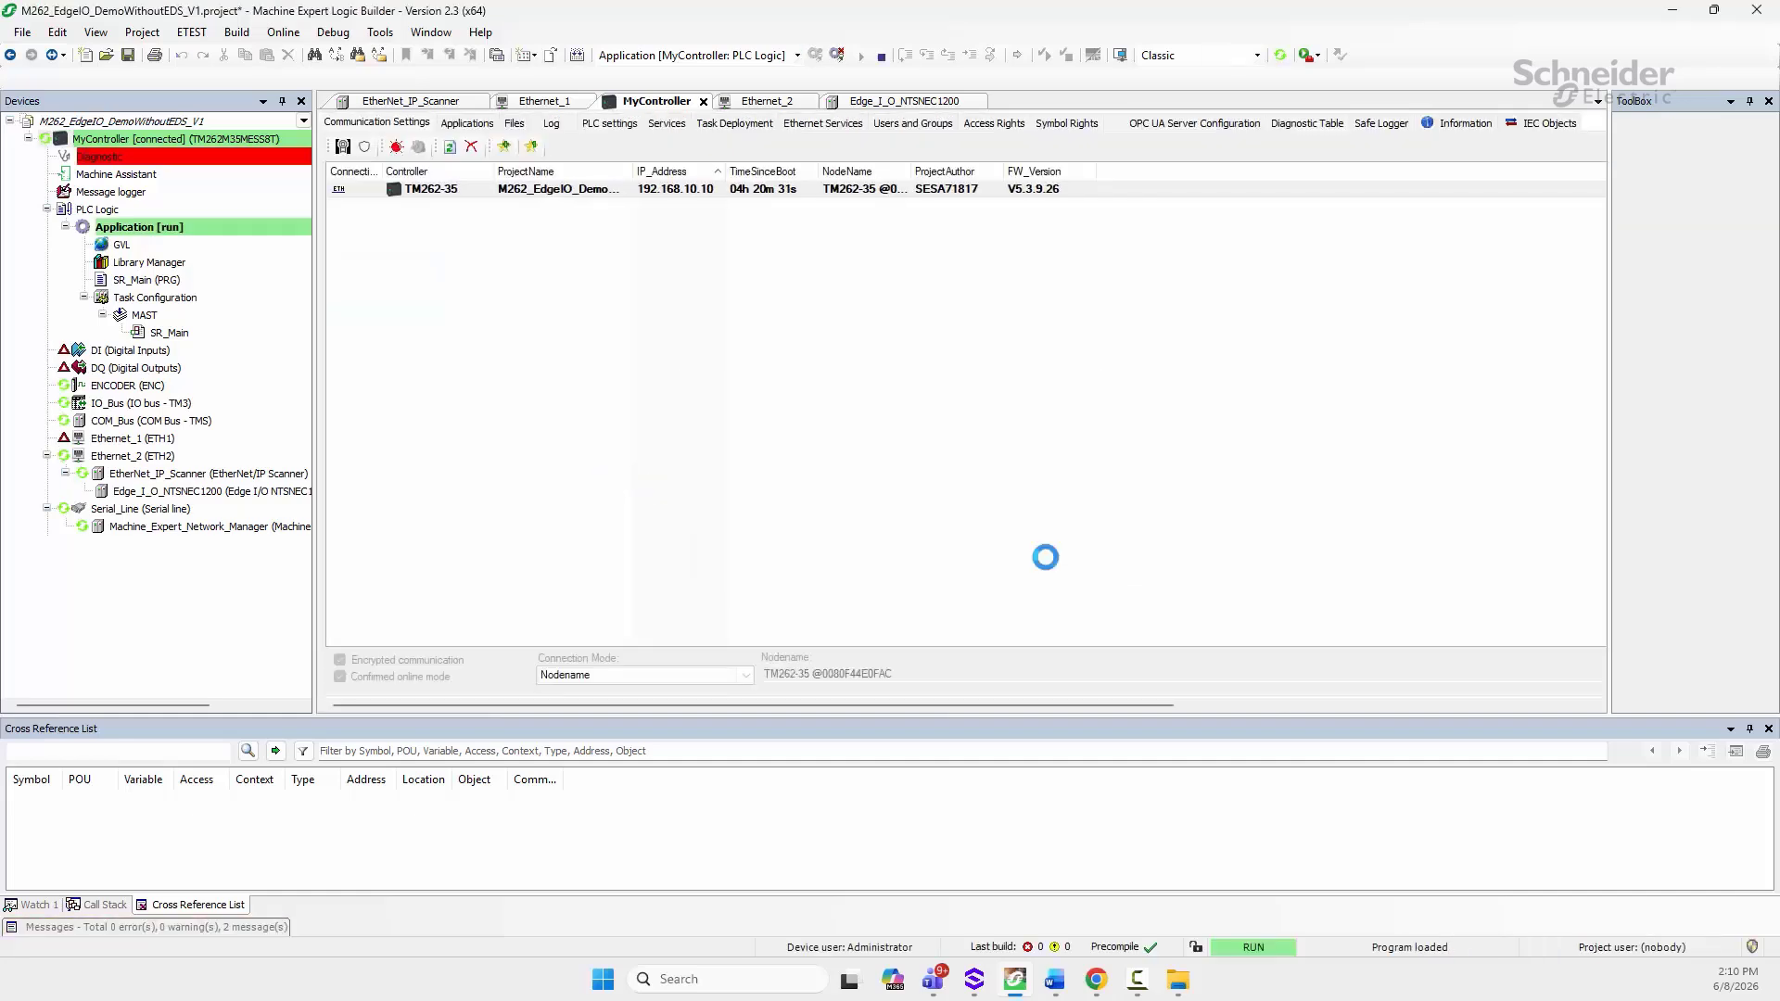
click(865, 526)
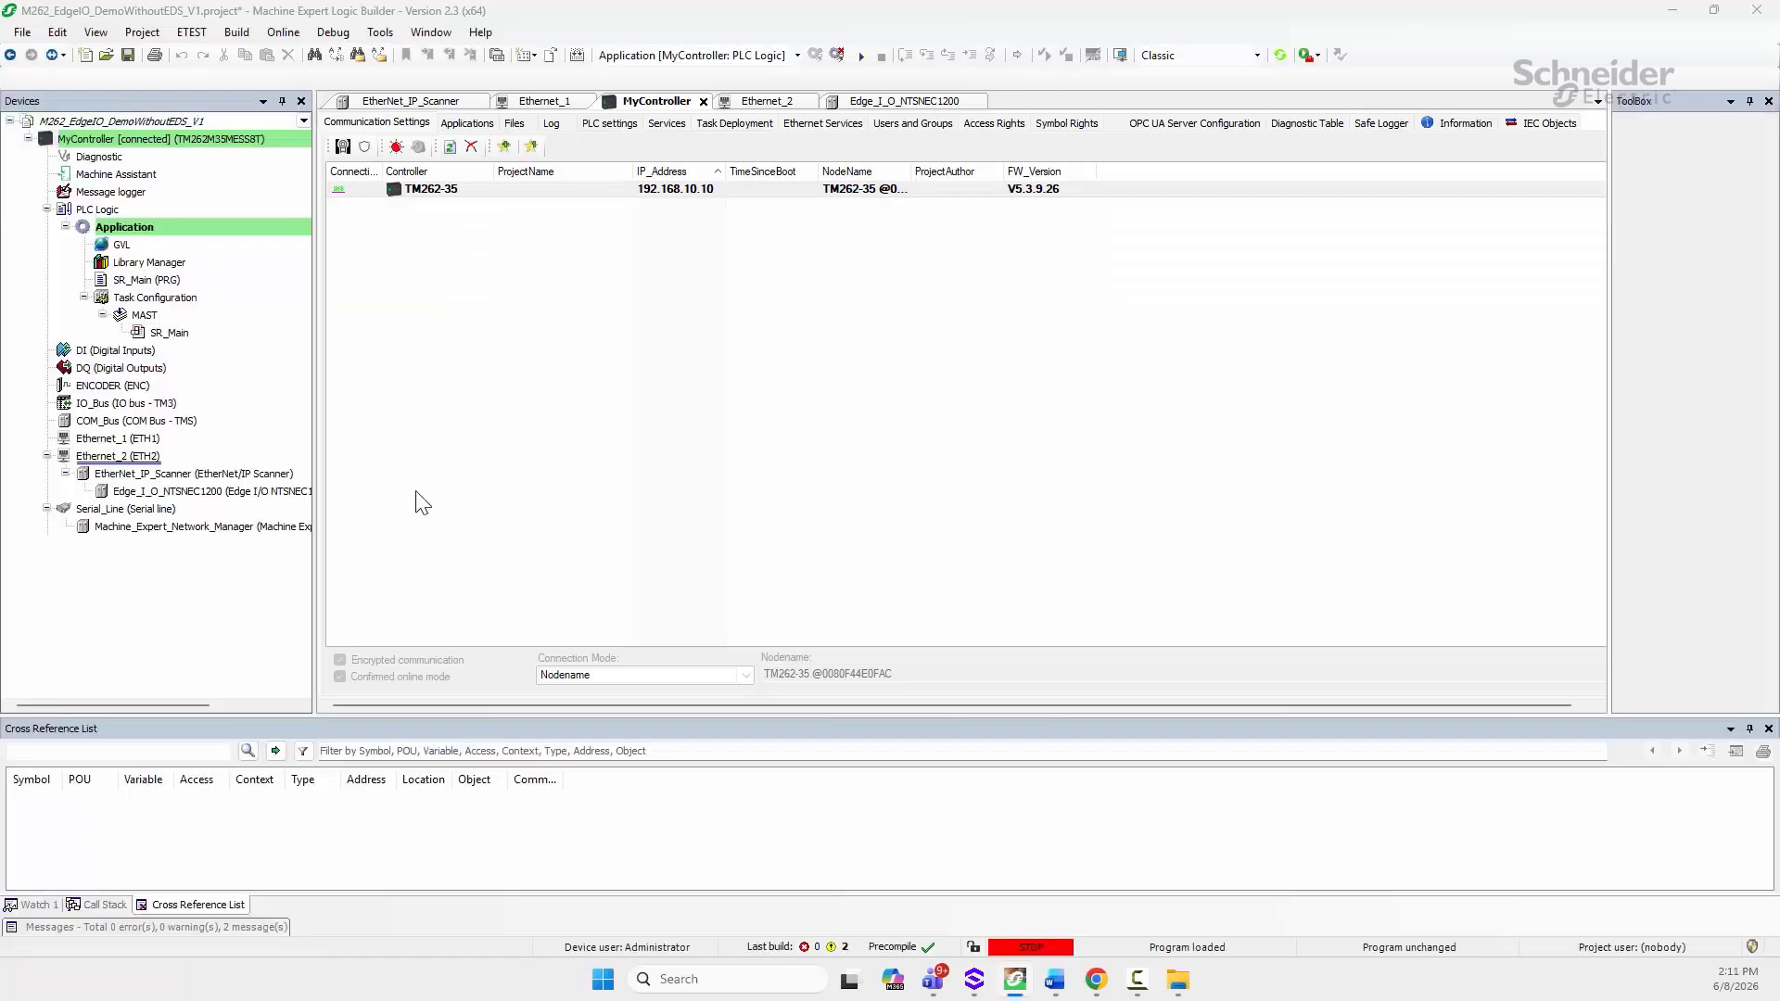
Step: Start MyController's application from the Debug menu, confirm, then bring the Word setup guide forward
click(334, 33)
click(348, 53)
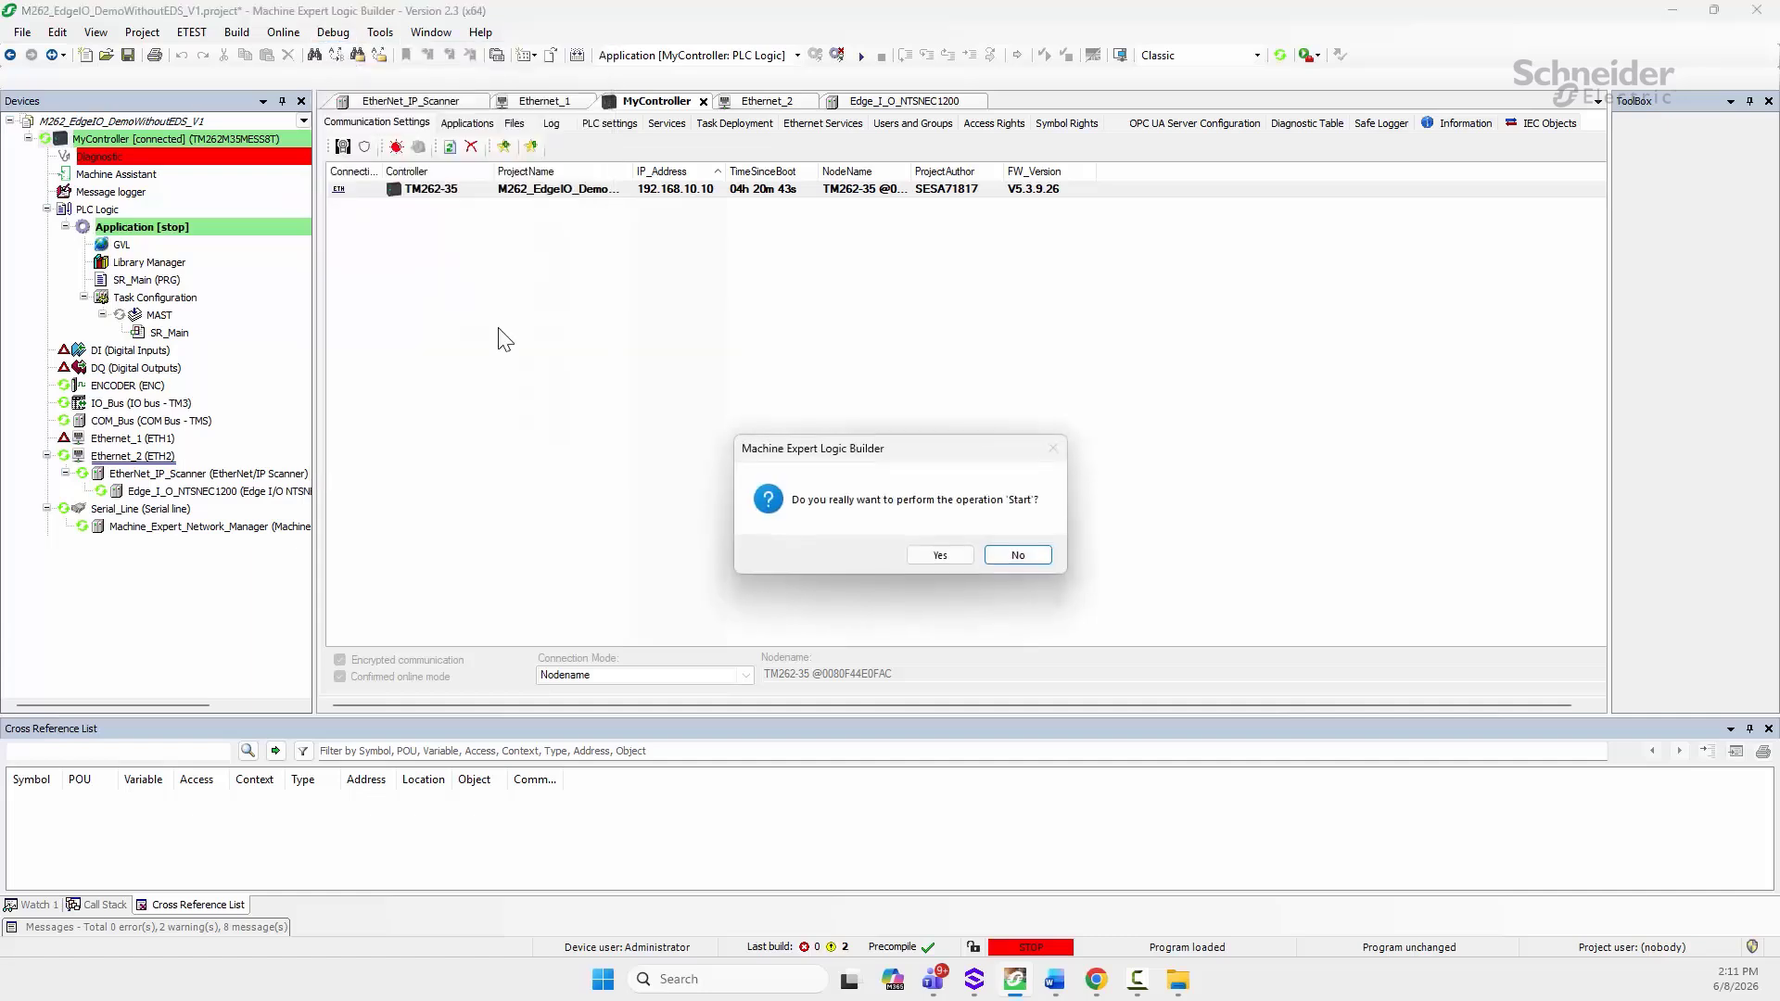
click(952, 555)
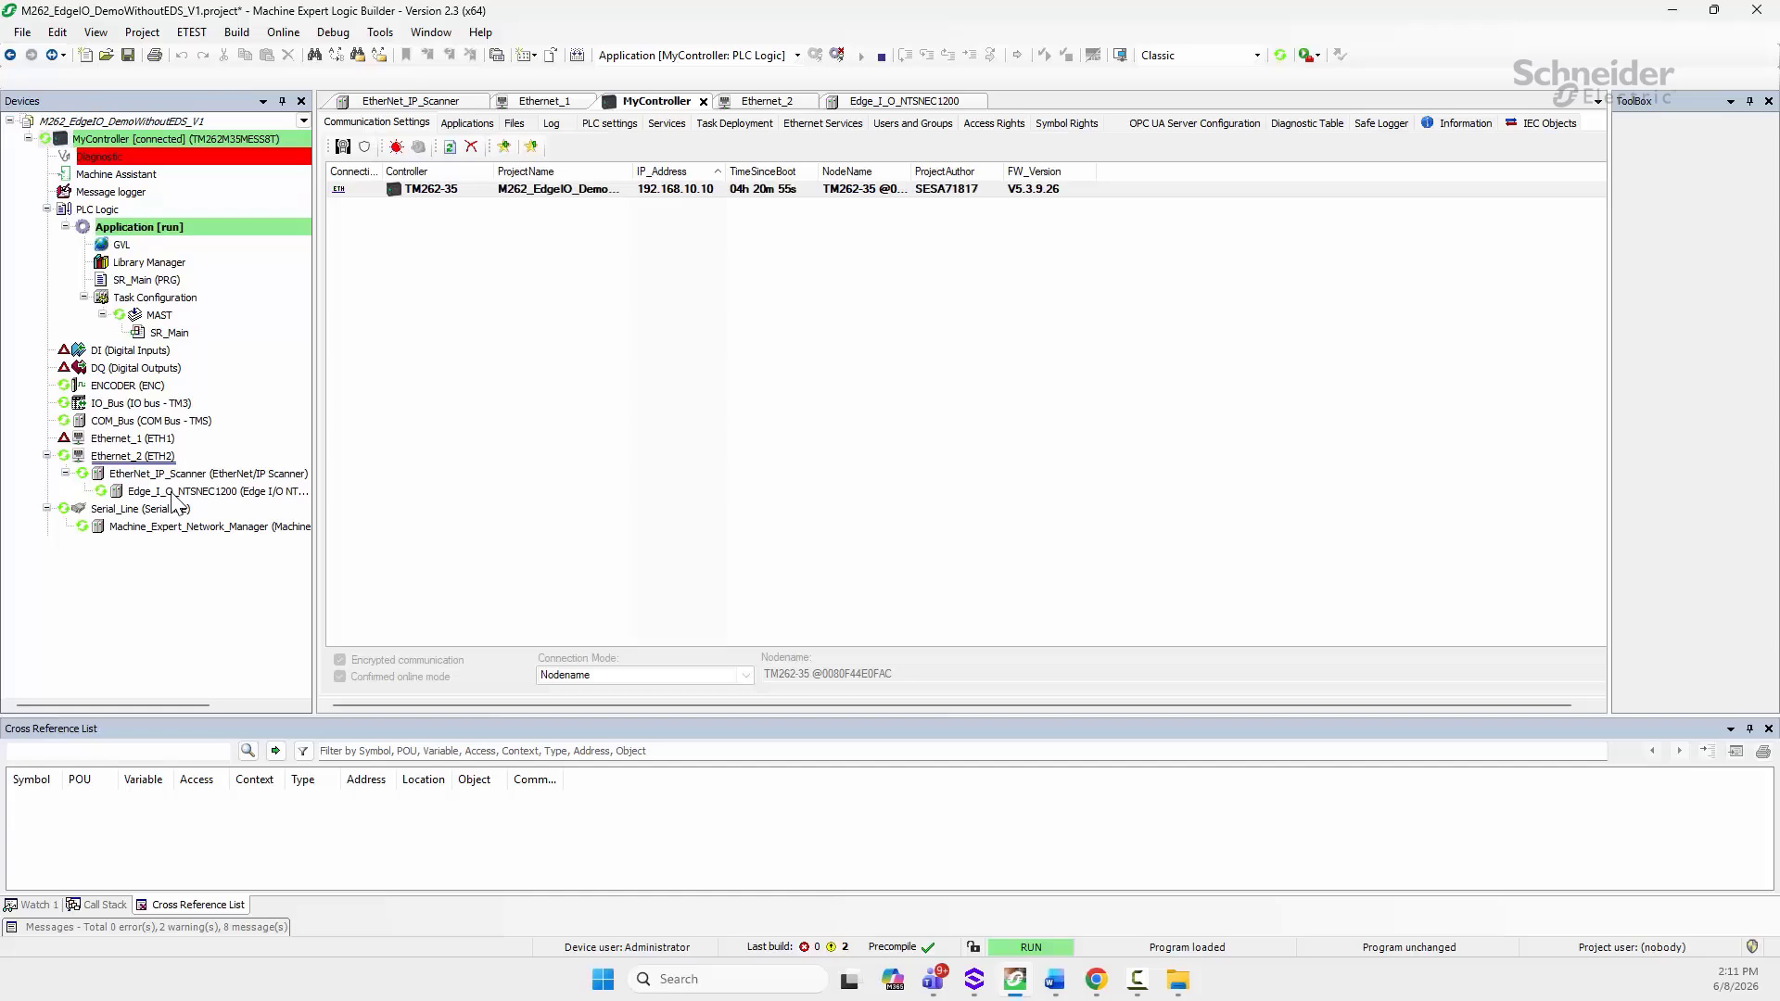
click(1054, 980)
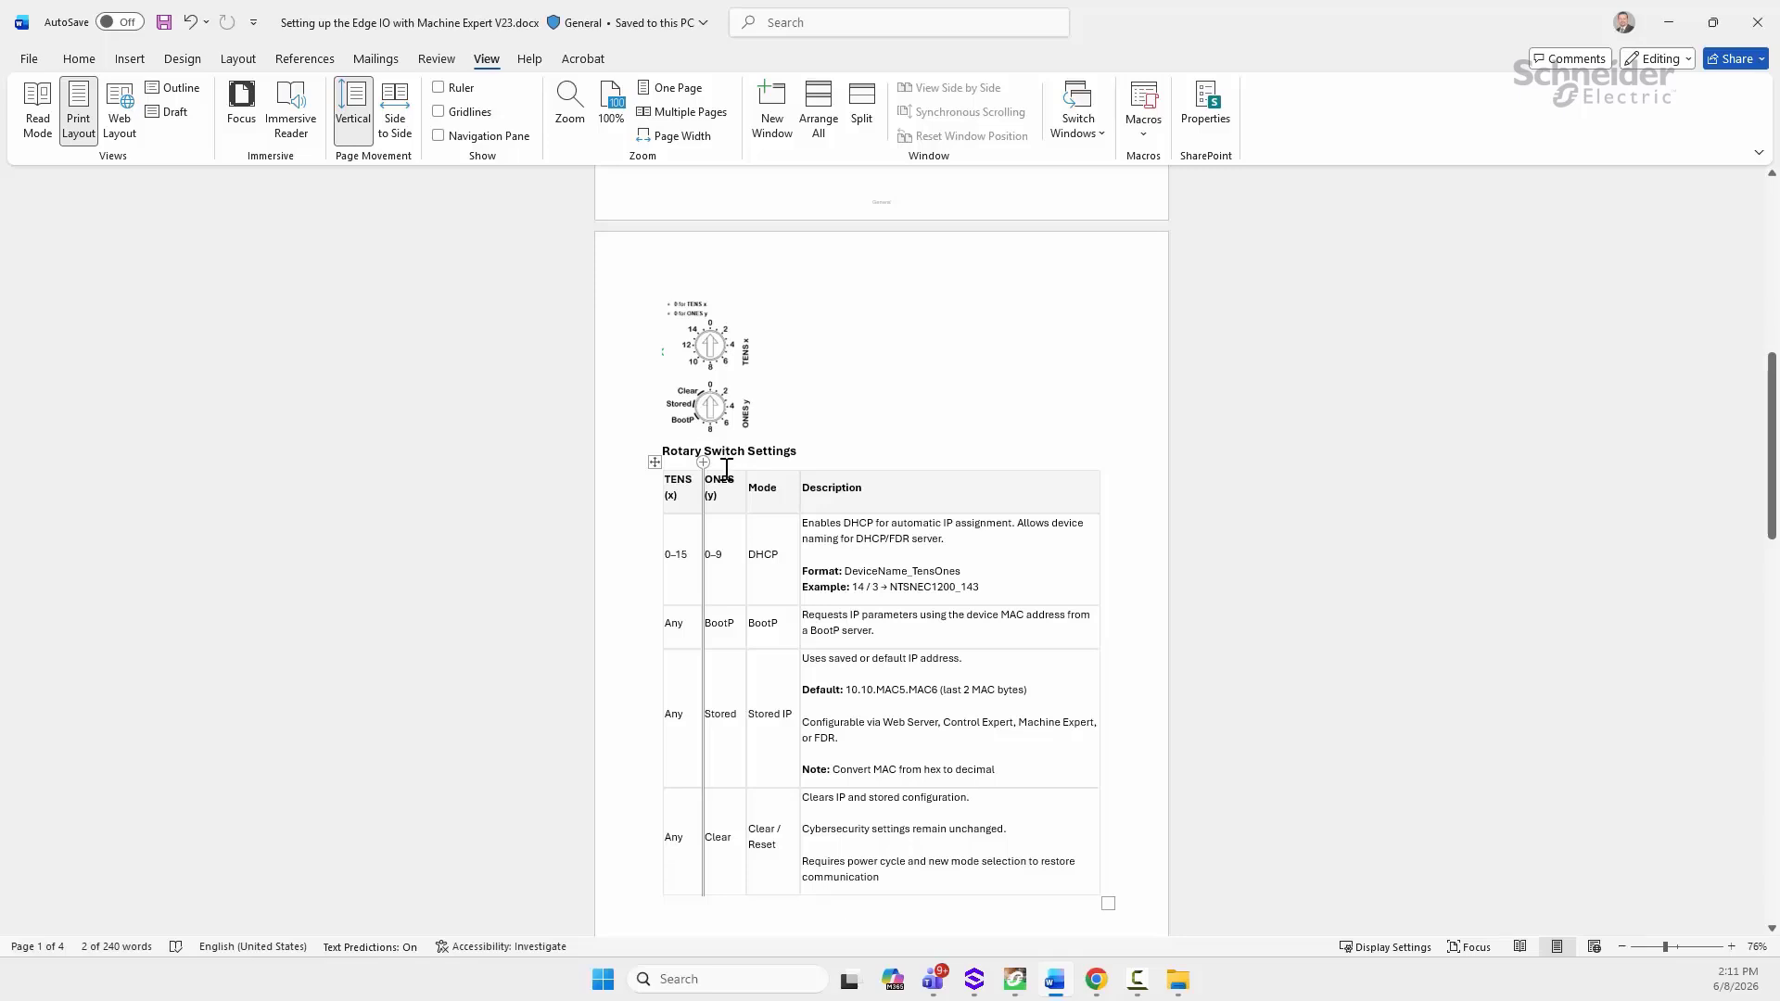
Step: Scroll the Word setup guide up to the Rotary Switch Settings table
scroll(700, 466, up, 2)
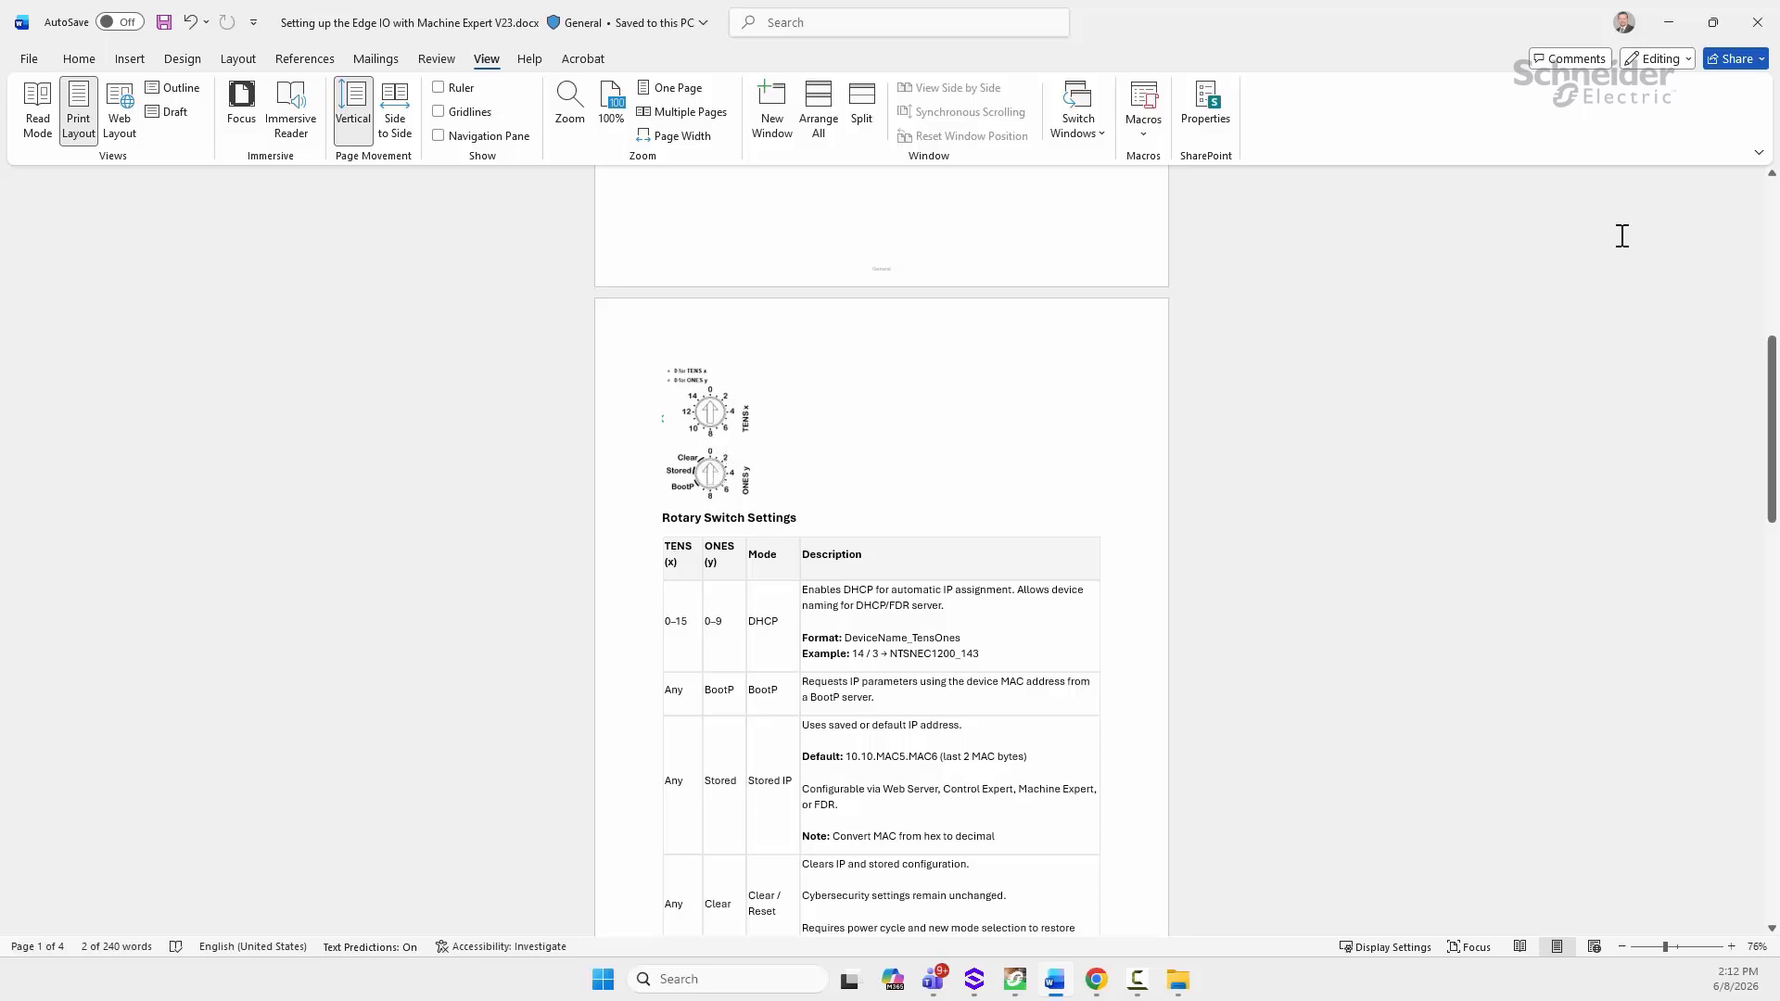
Step: Open Edge_I_O_NTSNEC1200's settings and check the 001 suffix of DHCP name NTSNEC1200H_001
click(1671, 30)
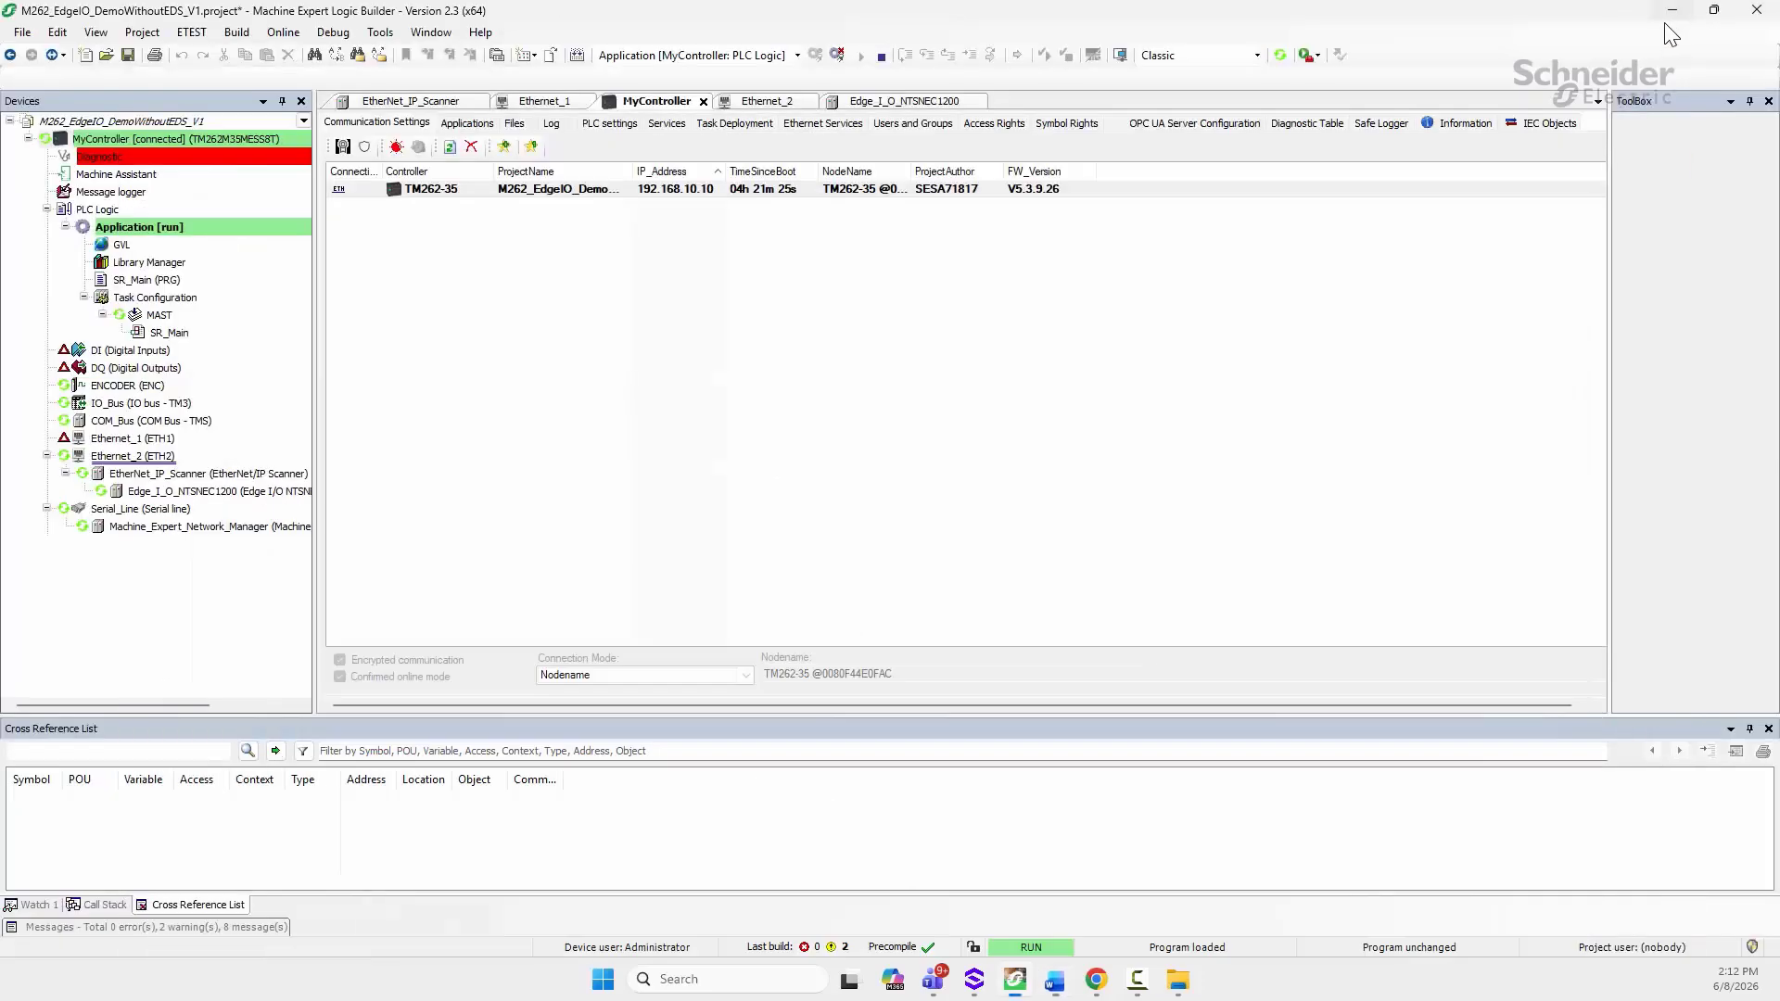
double_click(153, 491)
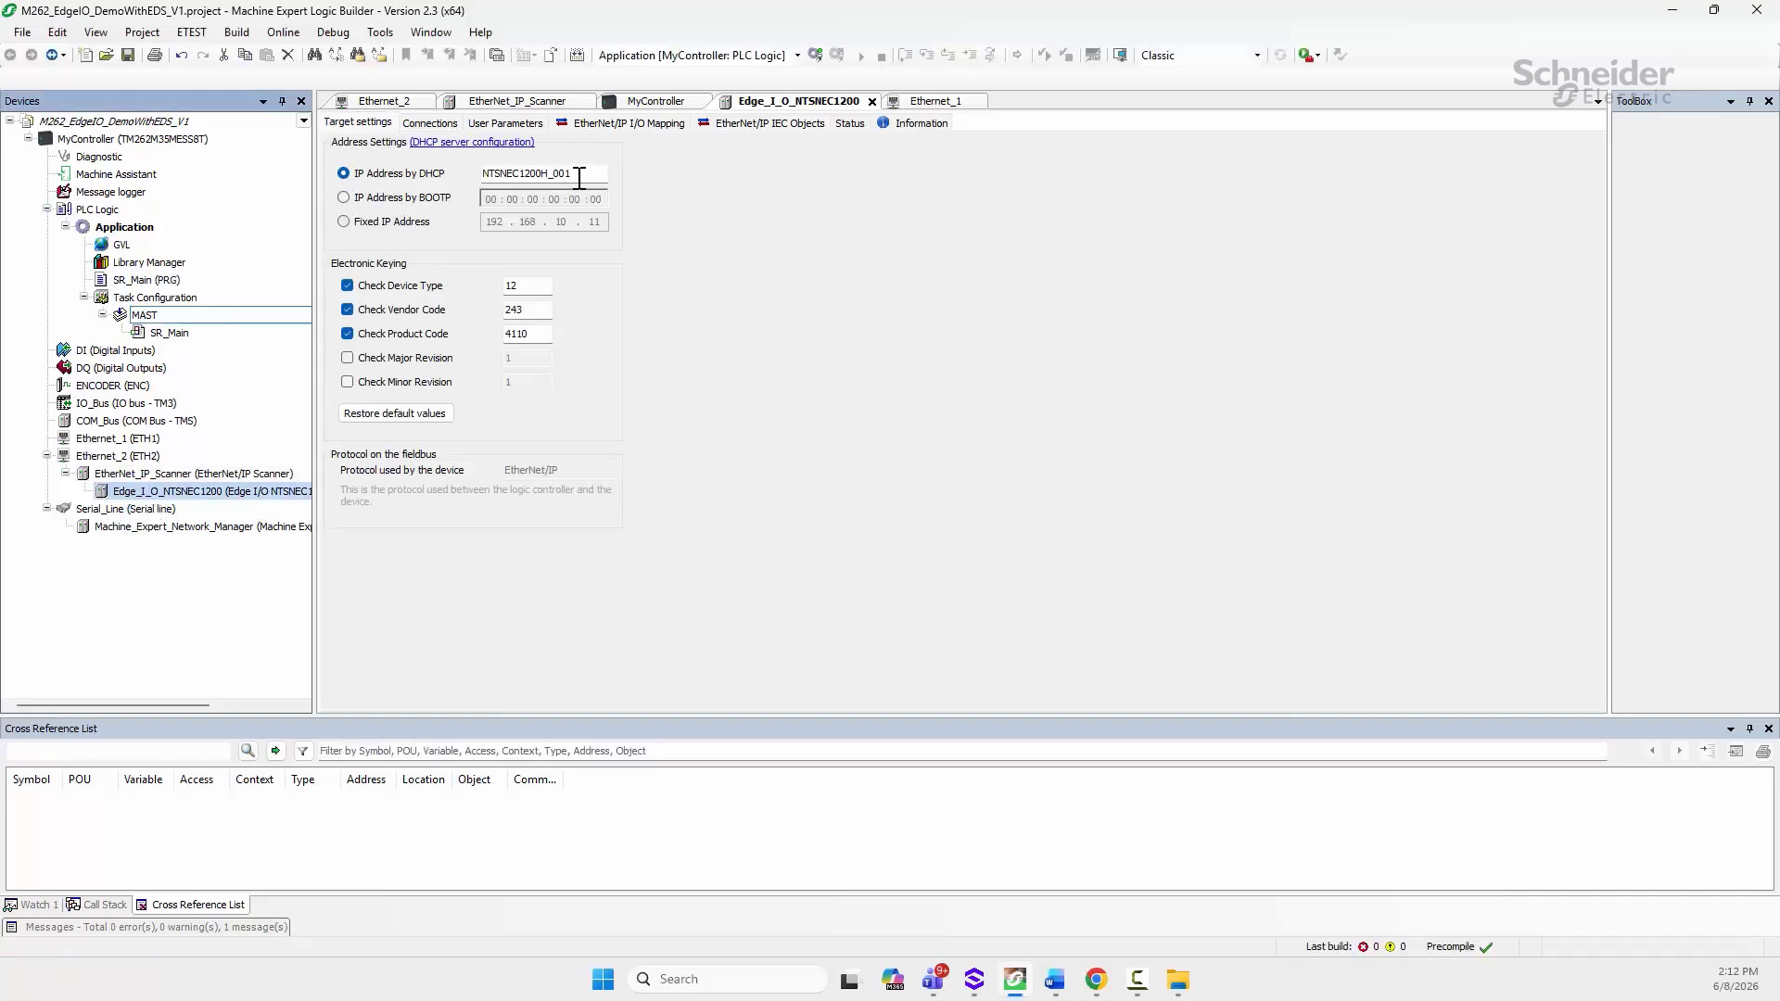
drag(573, 174, 559, 178)
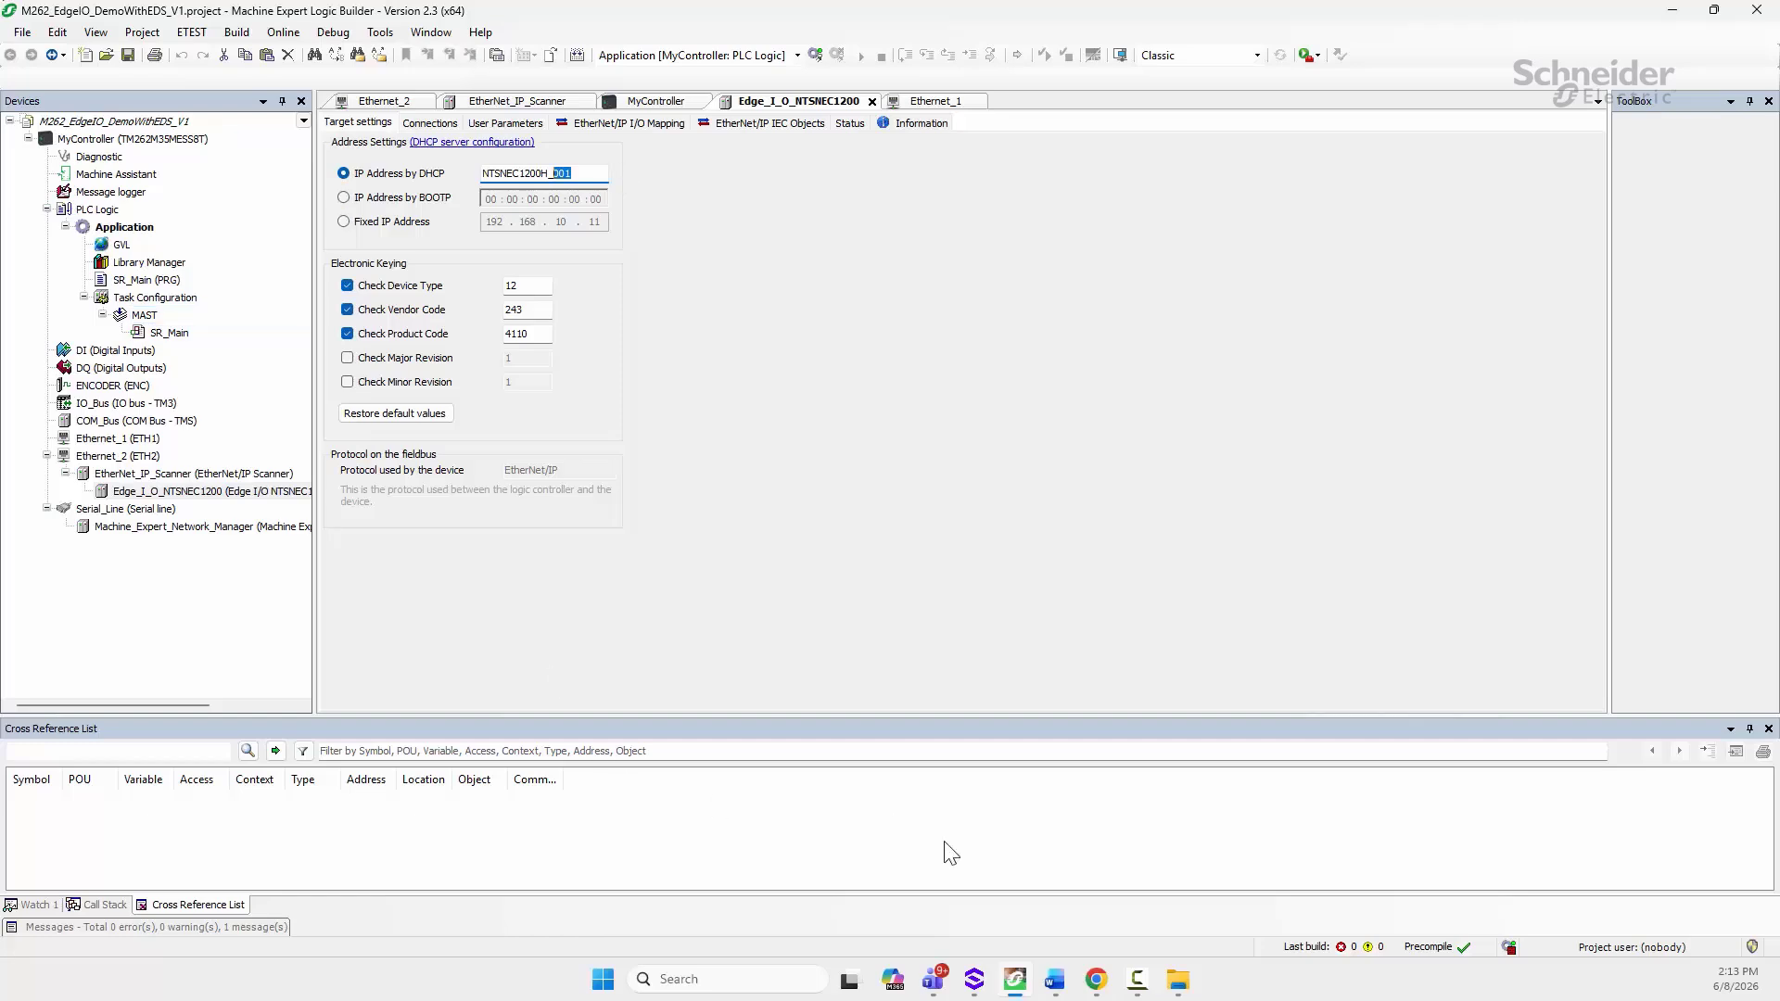
mouse_move(1017, 989)
click(1004, 893)
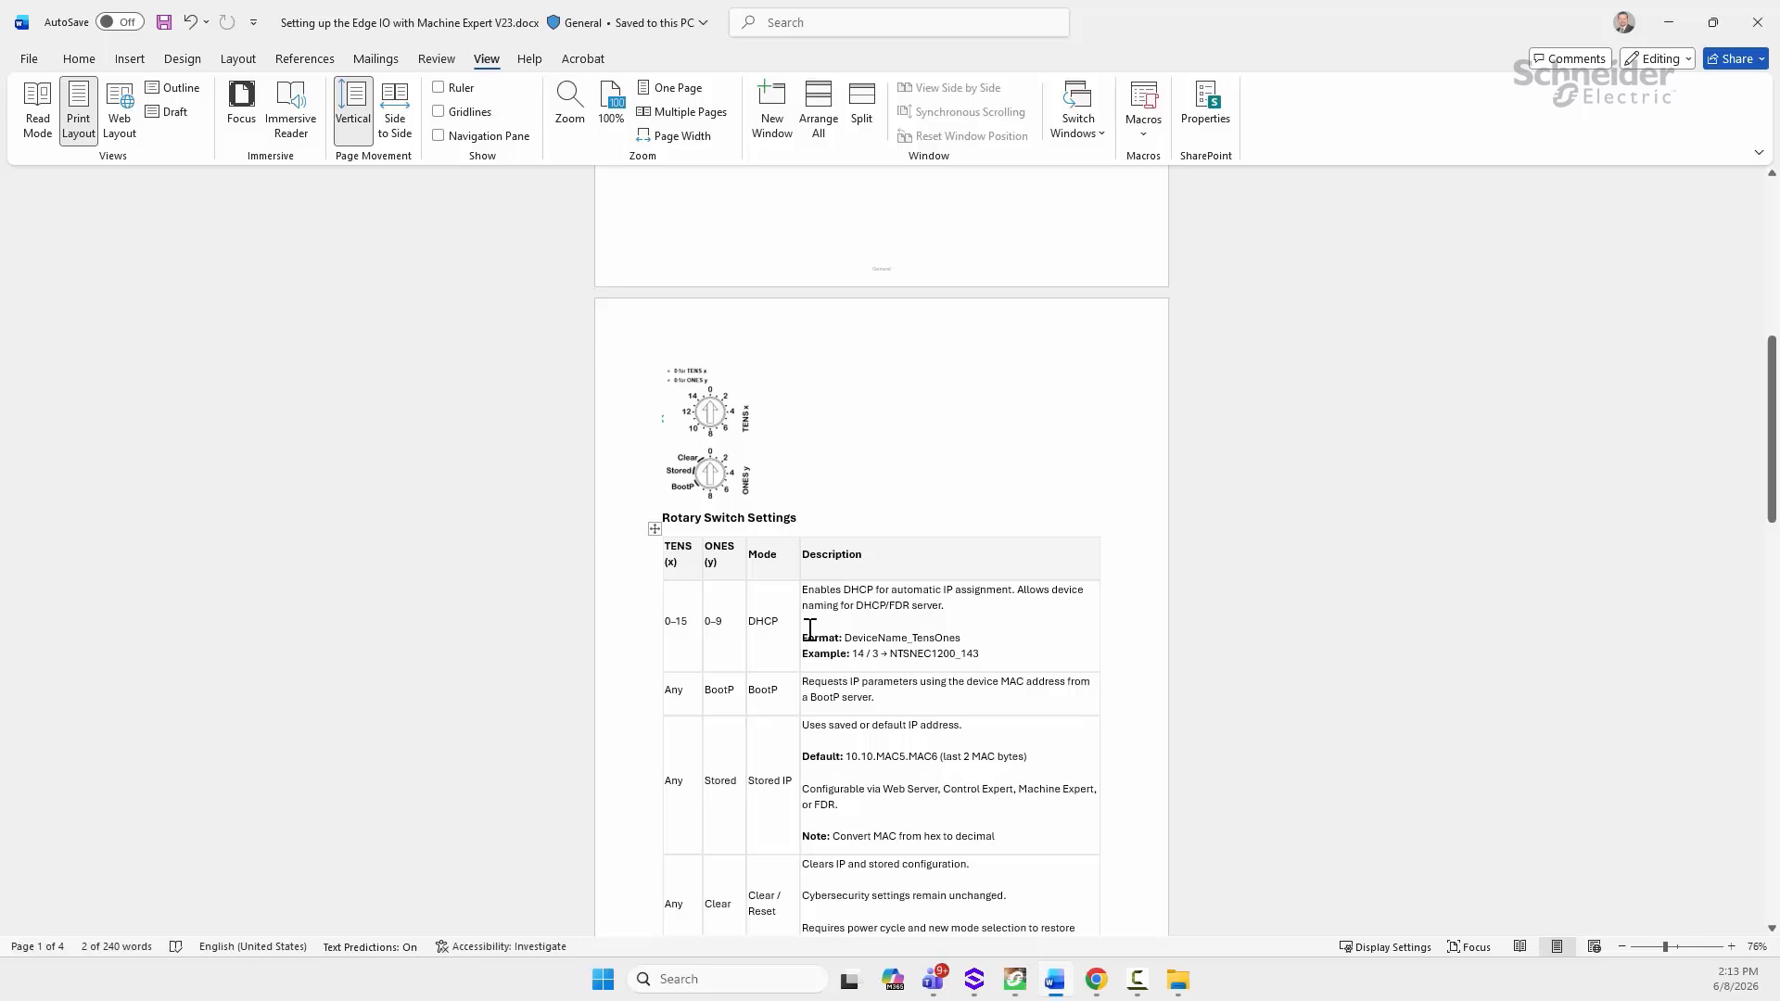
Step: Scroll through the setup notes and clear the selection on the default password
scroll(791, 647, down, 7)
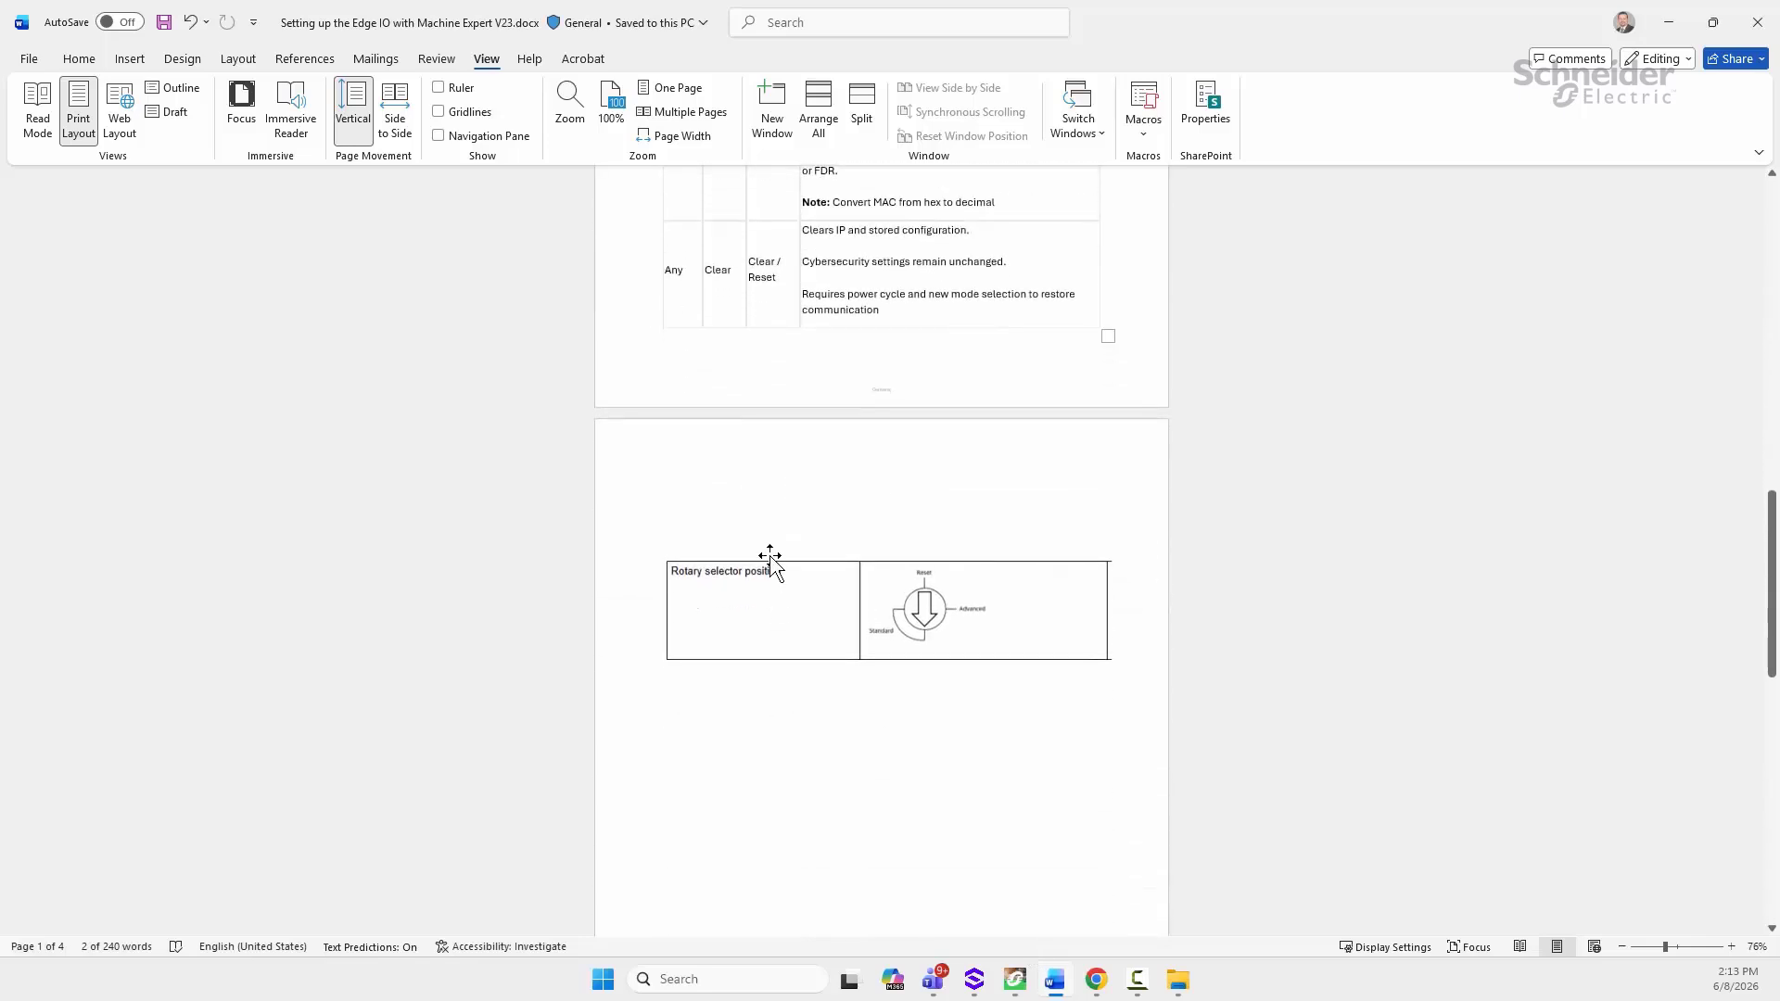
scroll(763, 556, down, 1)
scroll(738, 561, up, 1)
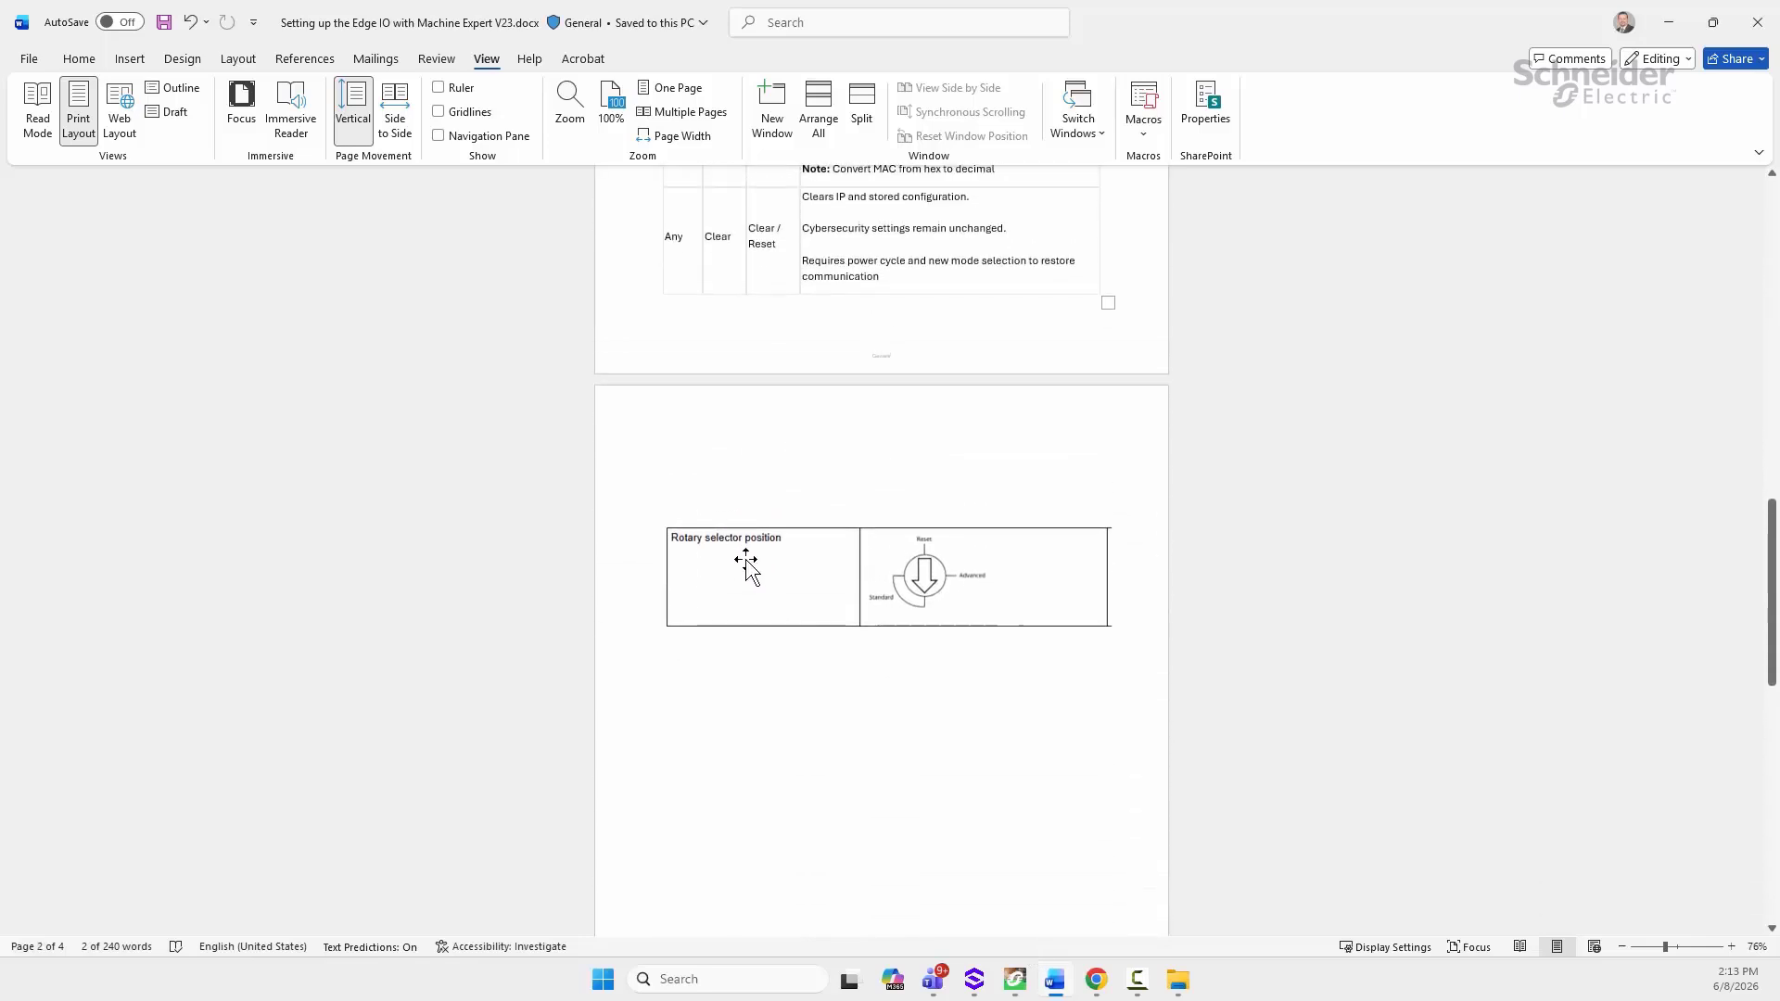
scroll(739, 553, down, 1)
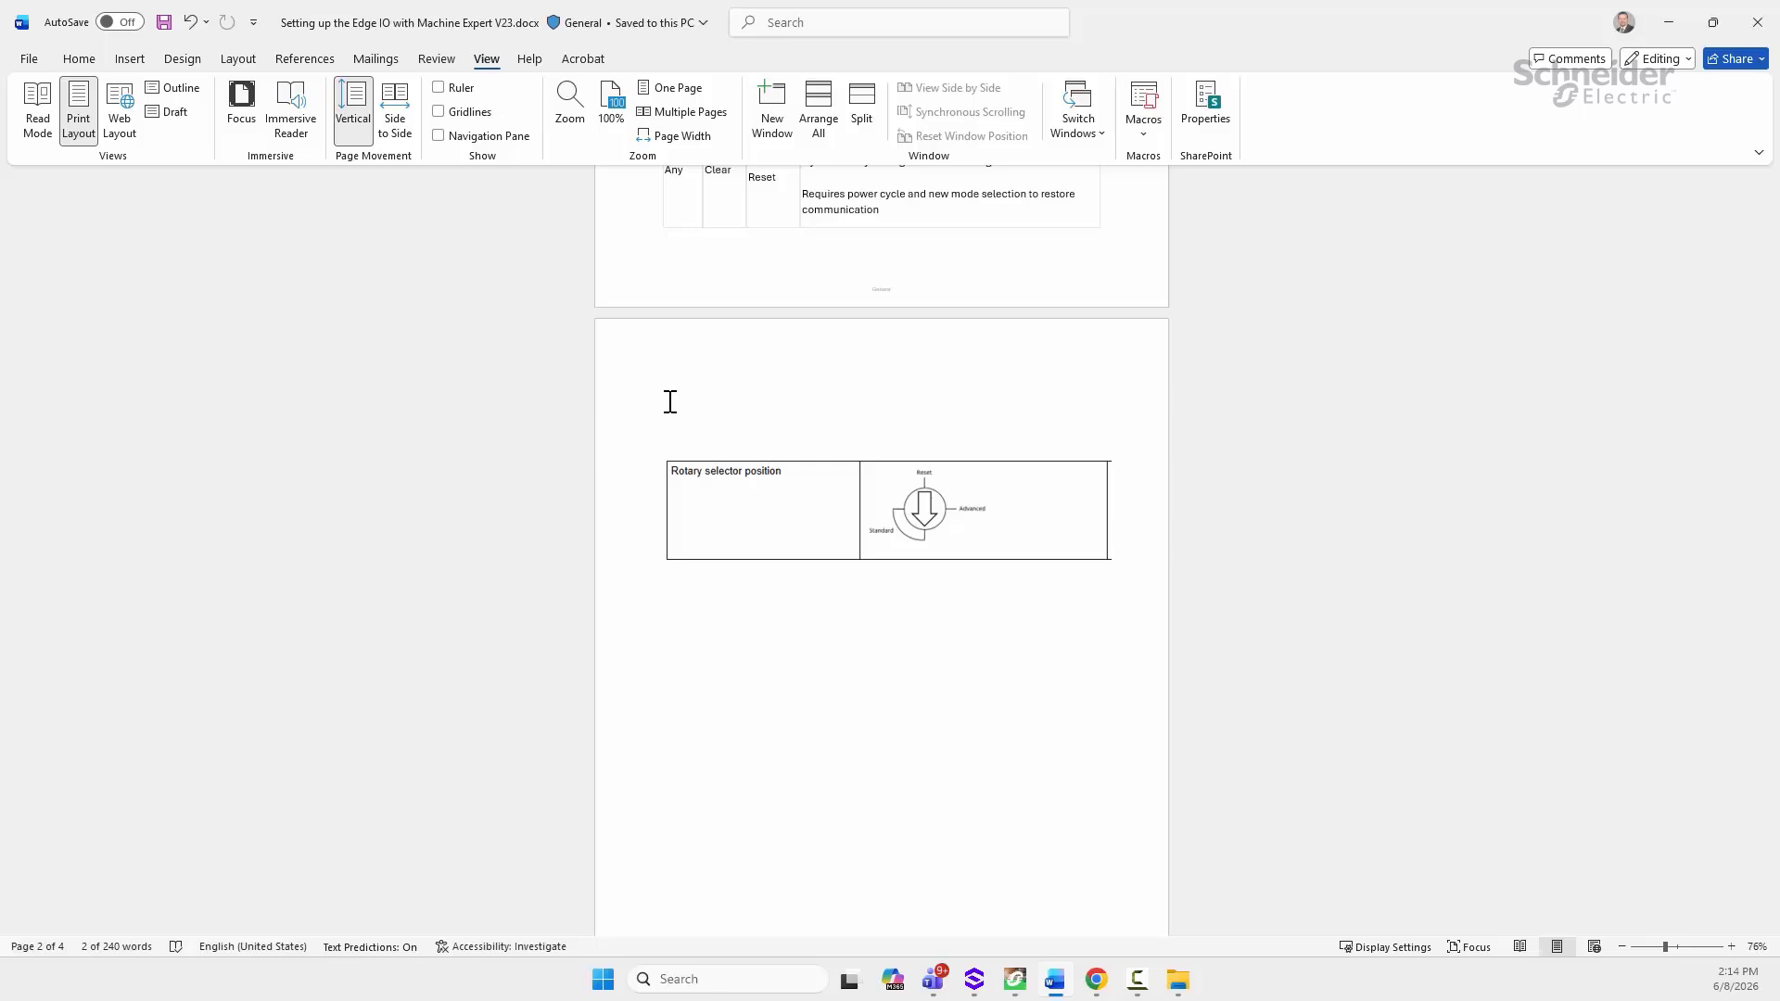
scroll(719, 355, up, 6)
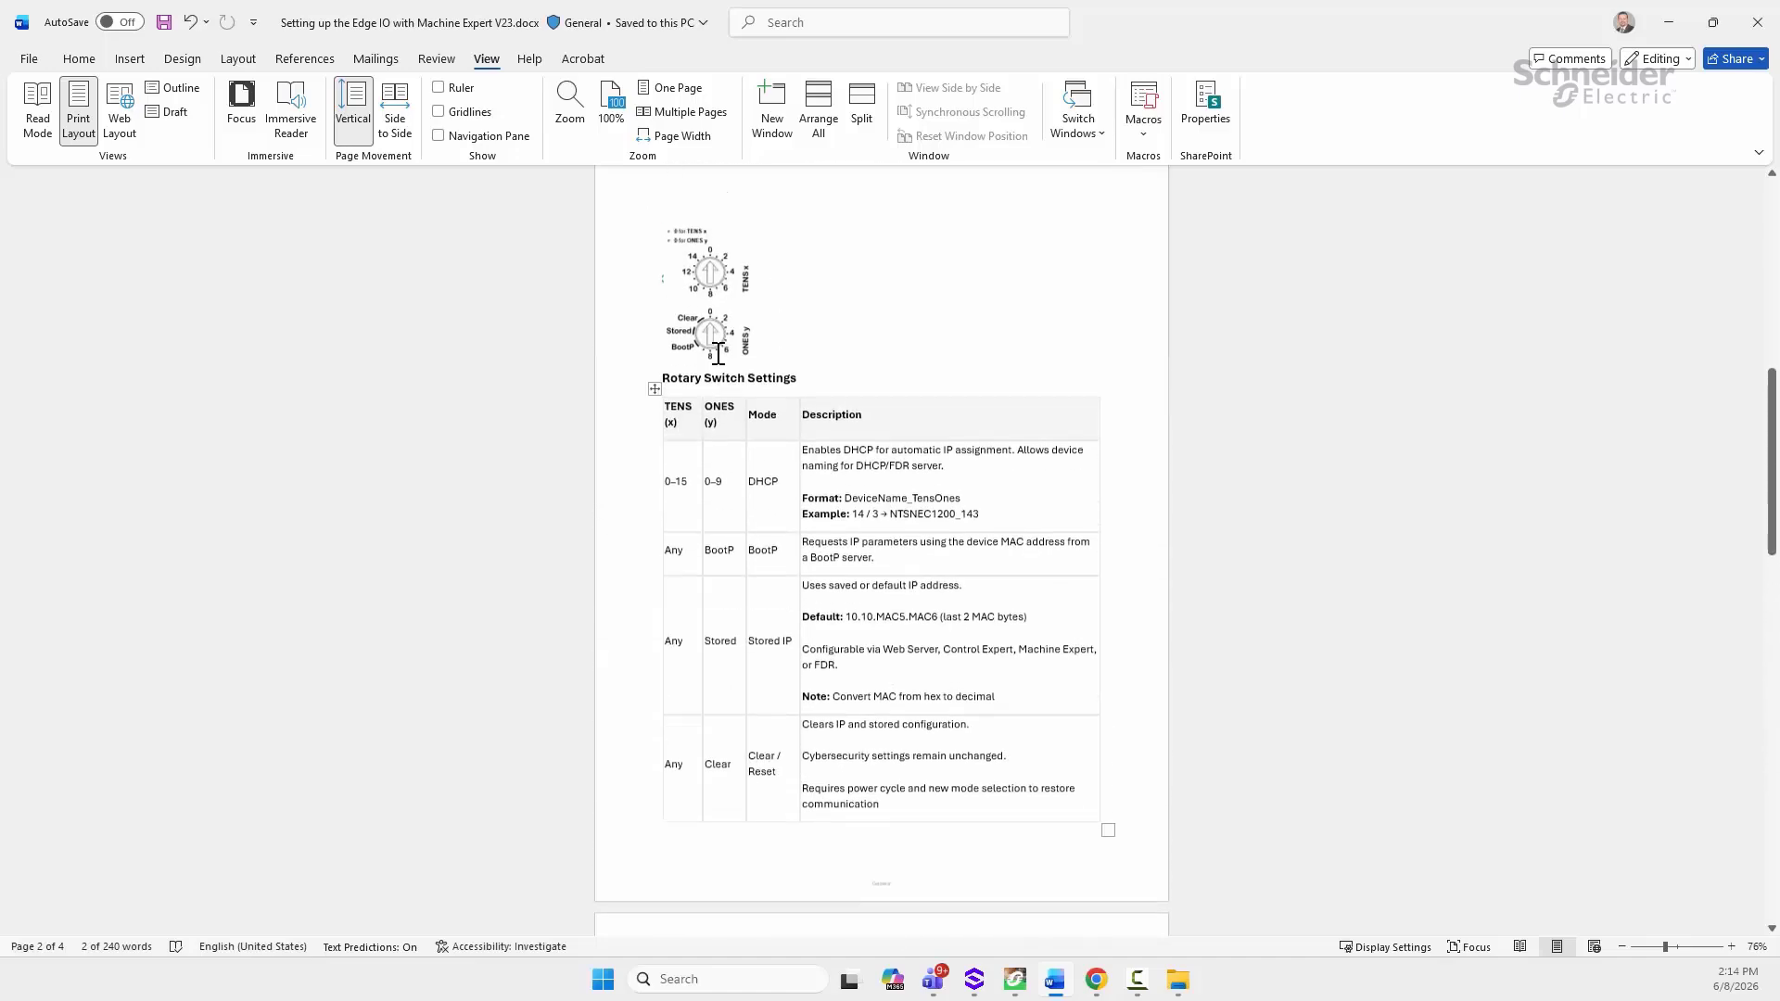
scroll(718, 355, up, 5)
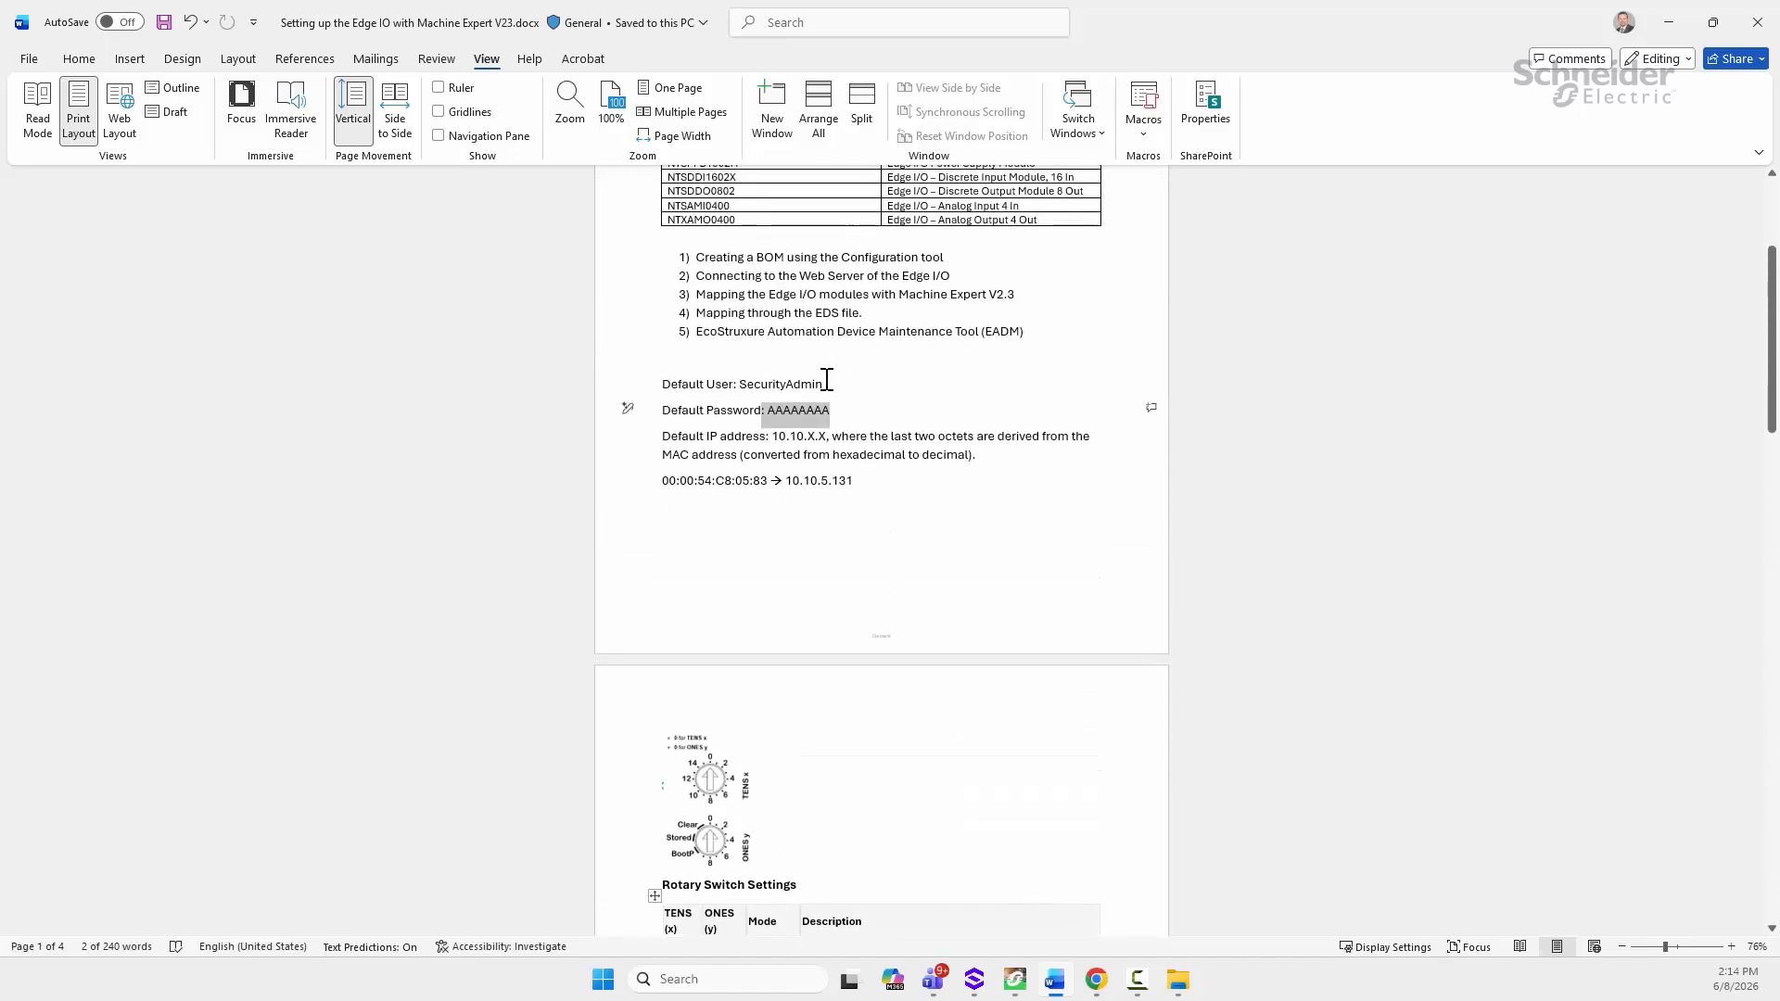
click(768, 410)
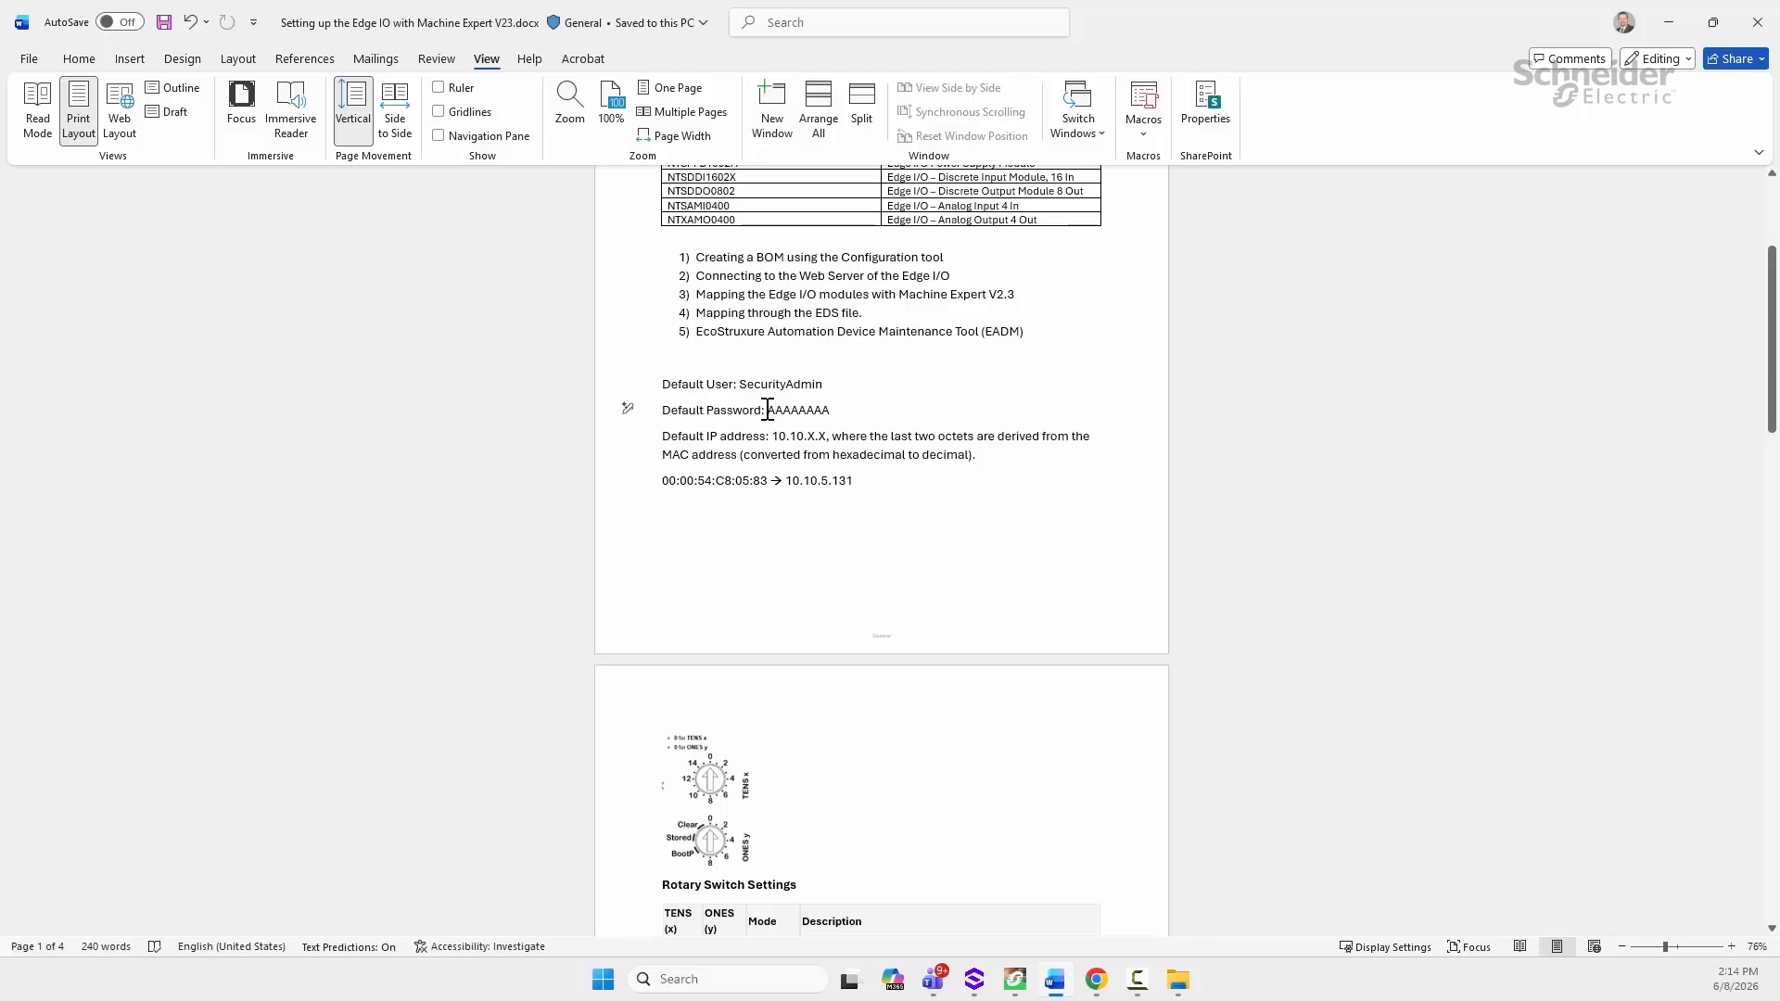
Step: Select list item 5 about EADM, then return to the Edge I/O NTS web interface
scroll(814, 414, down, 5)
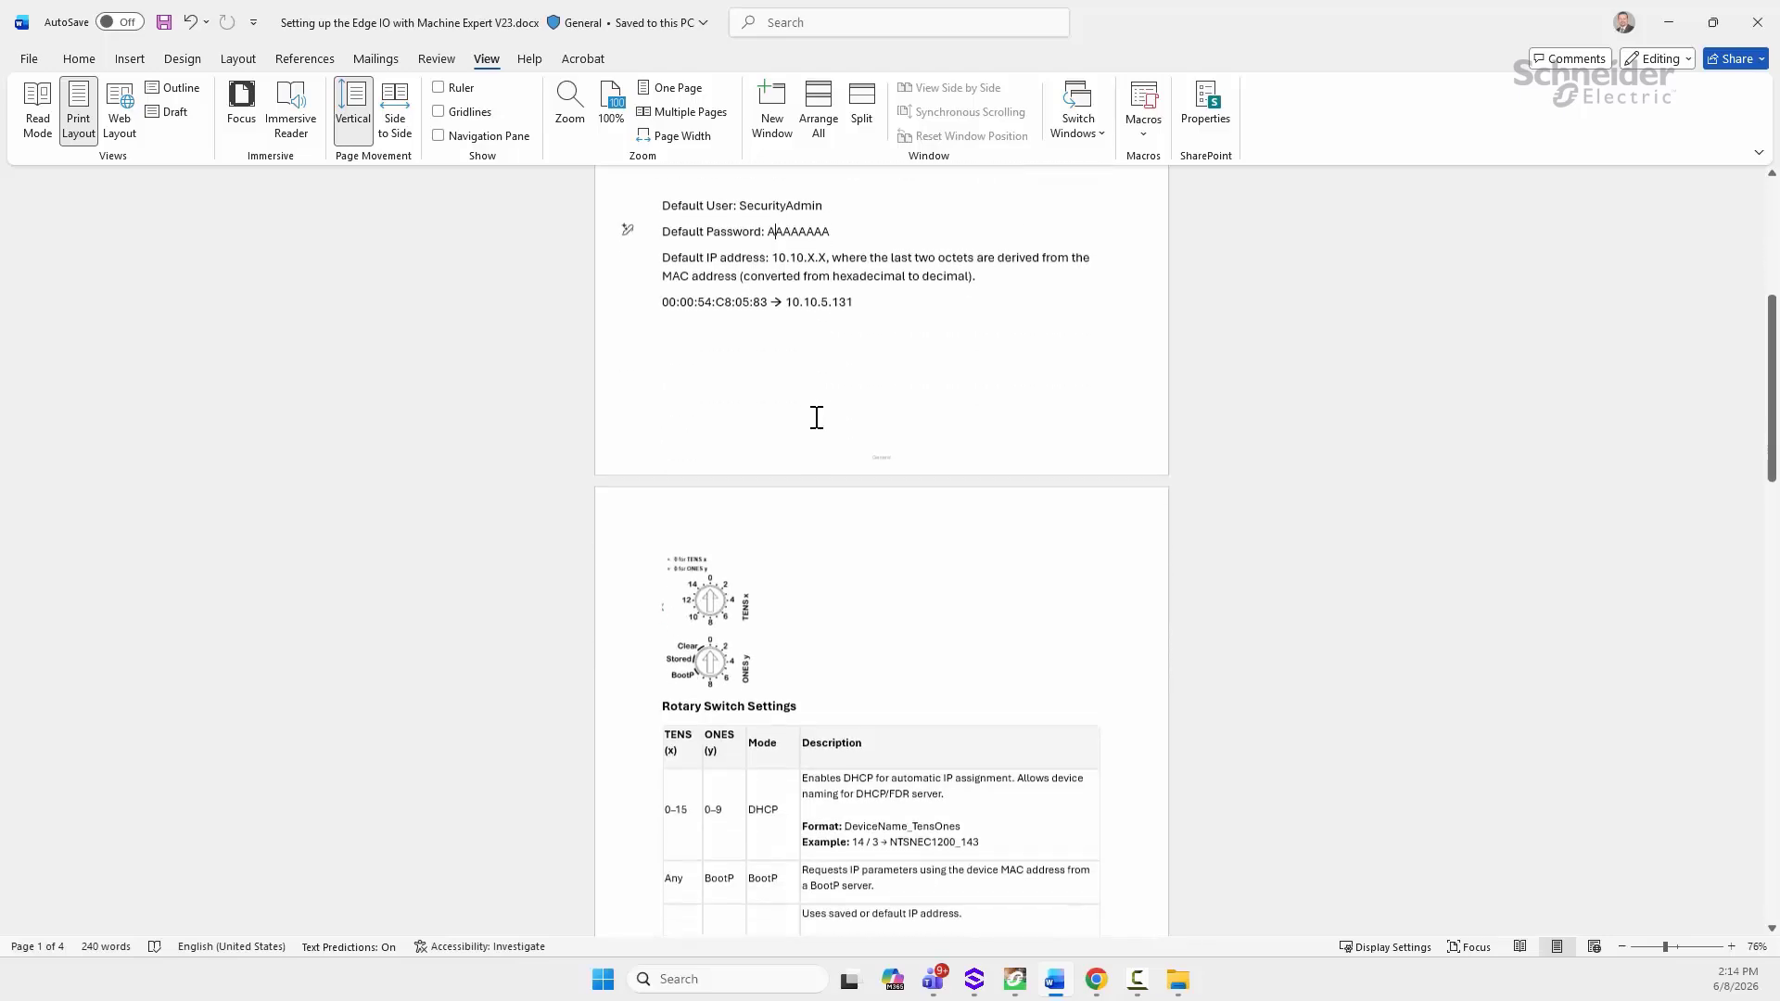
scroll(808, 408, down, 6)
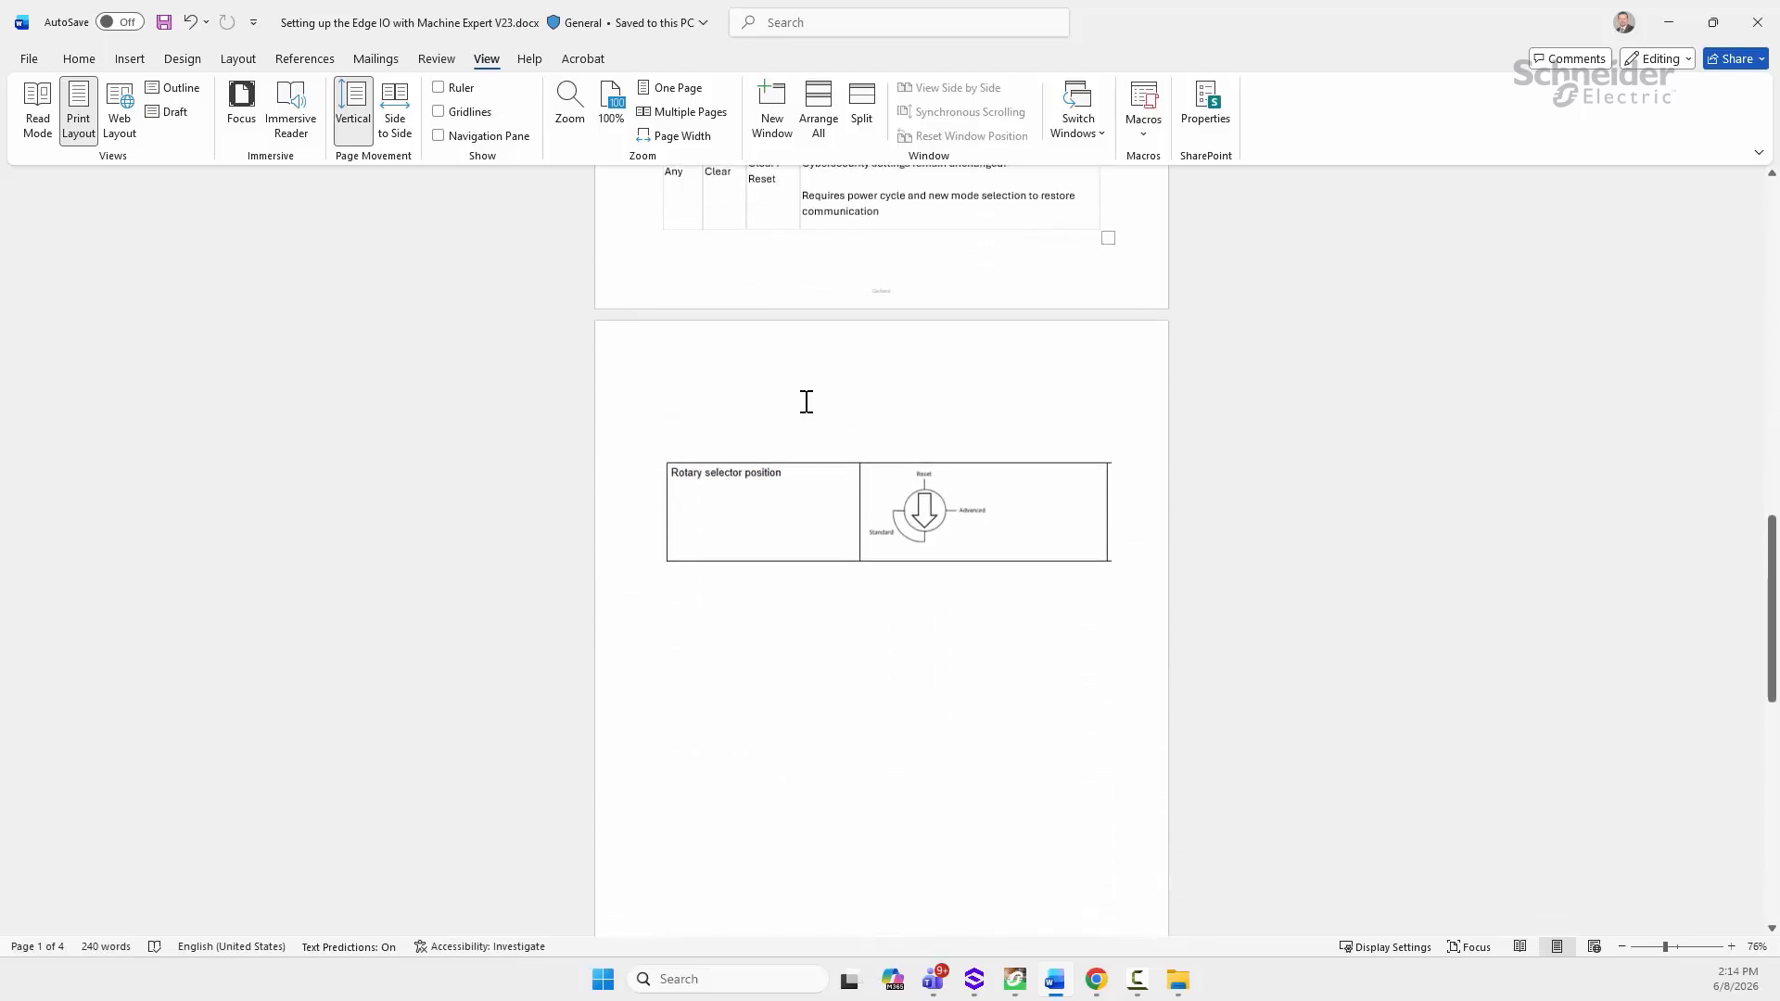
scroll(799, 400, up, 7)
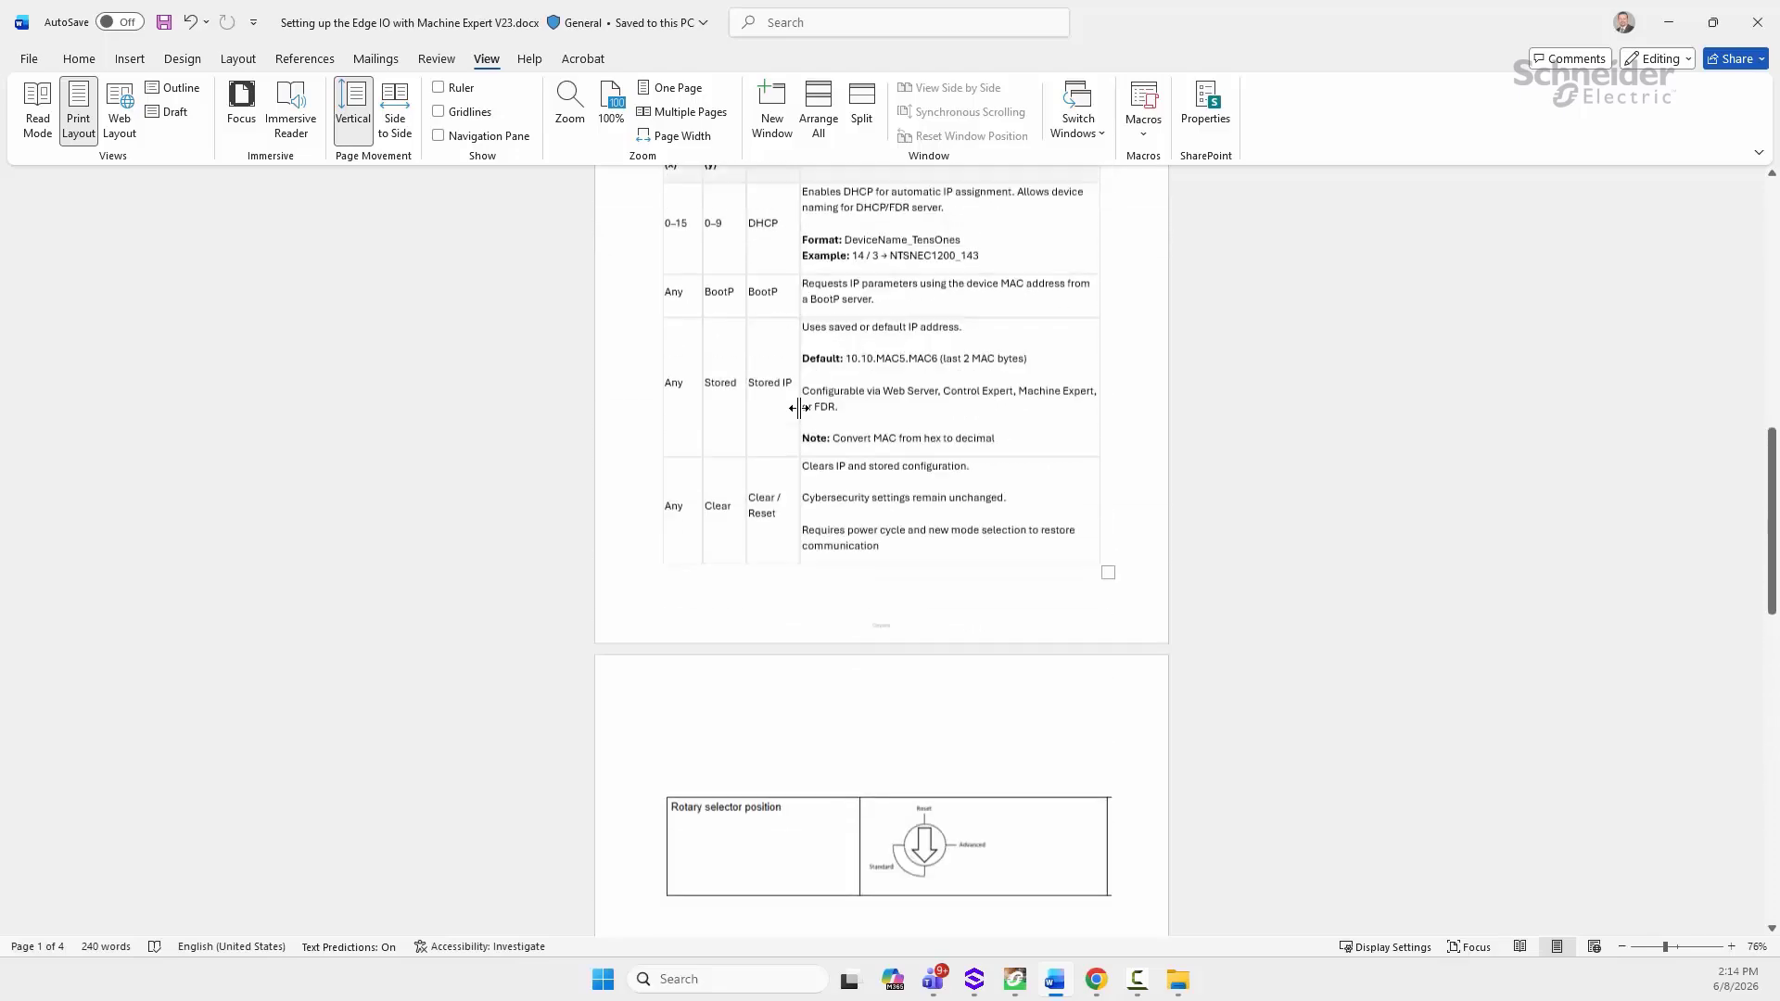
scroll(797, 408, up, 7)
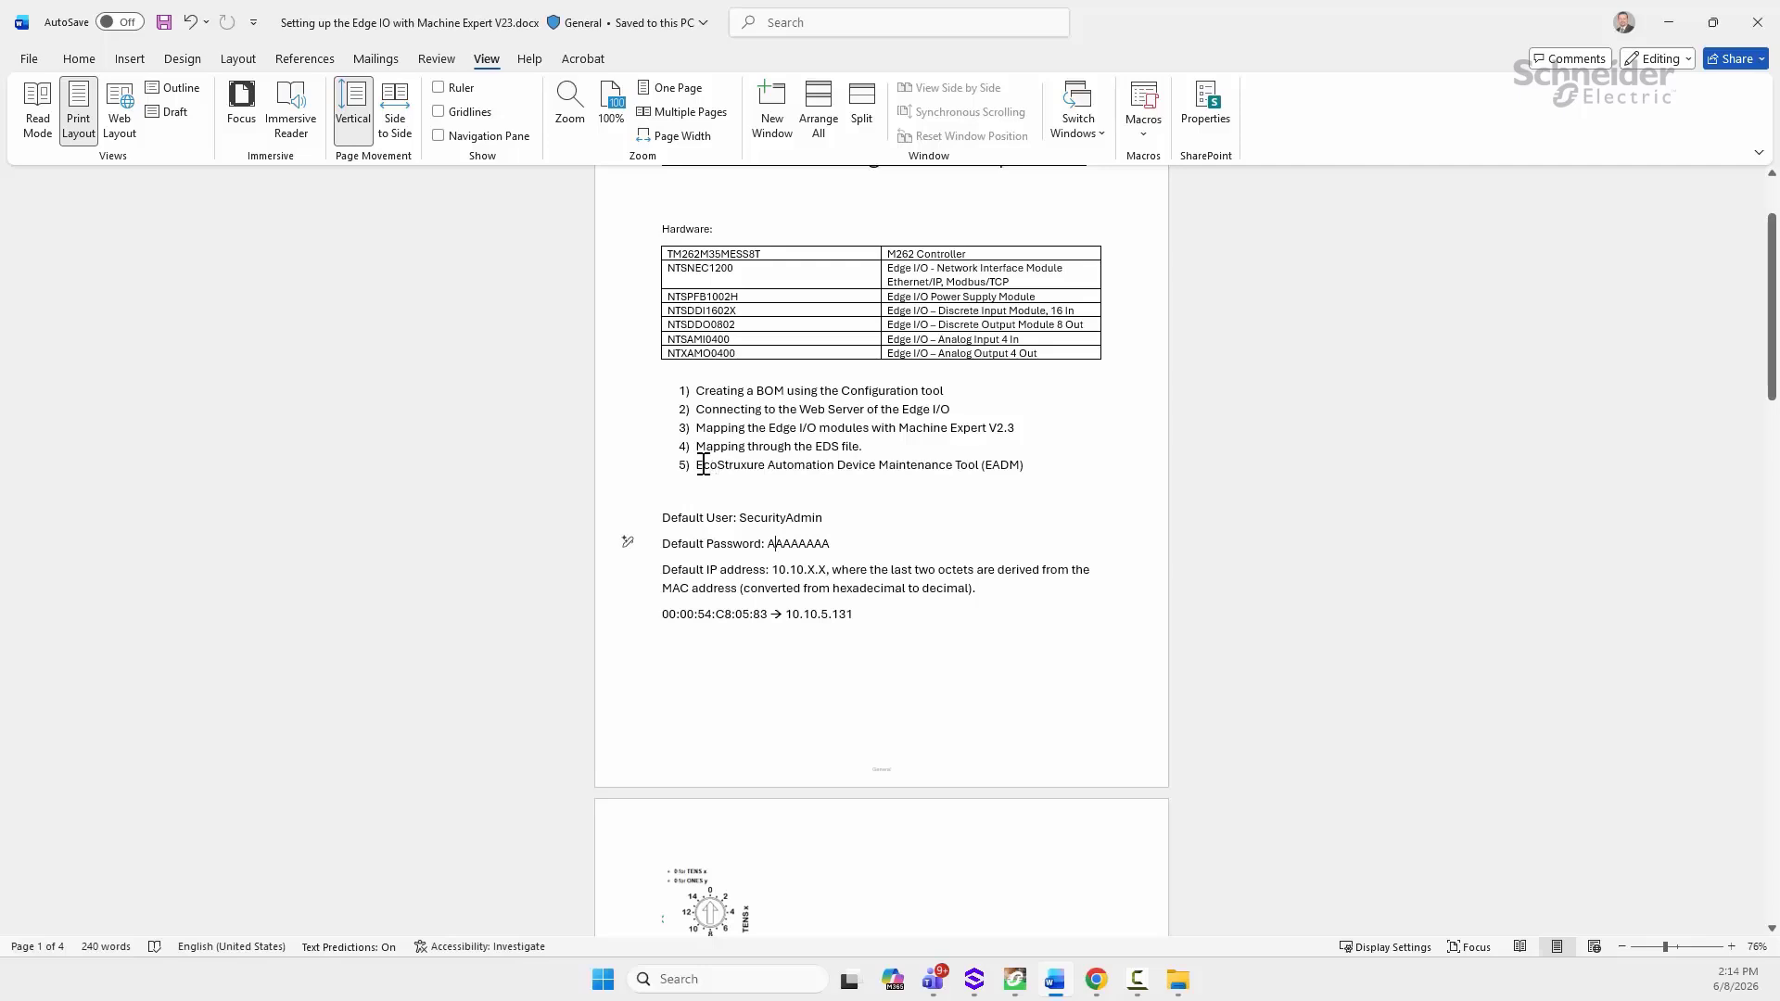
click(1027, 463)
drag(1028, 461, 697, 479)
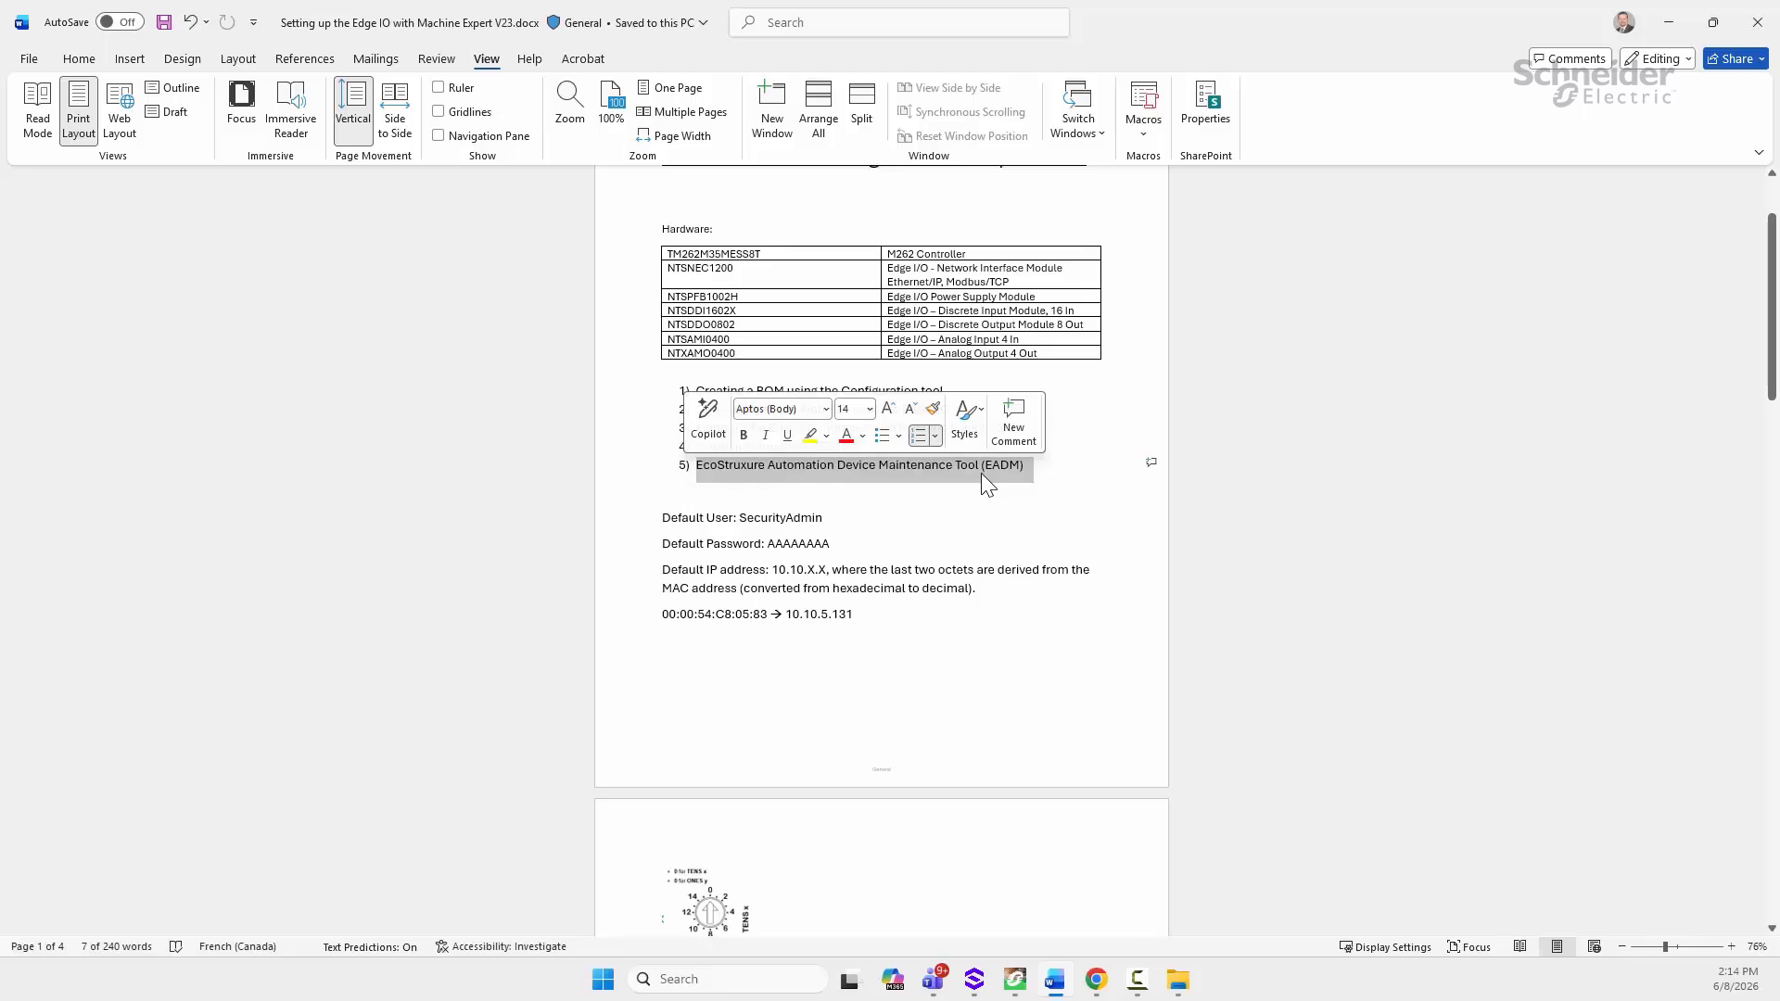
click(1080, 972)
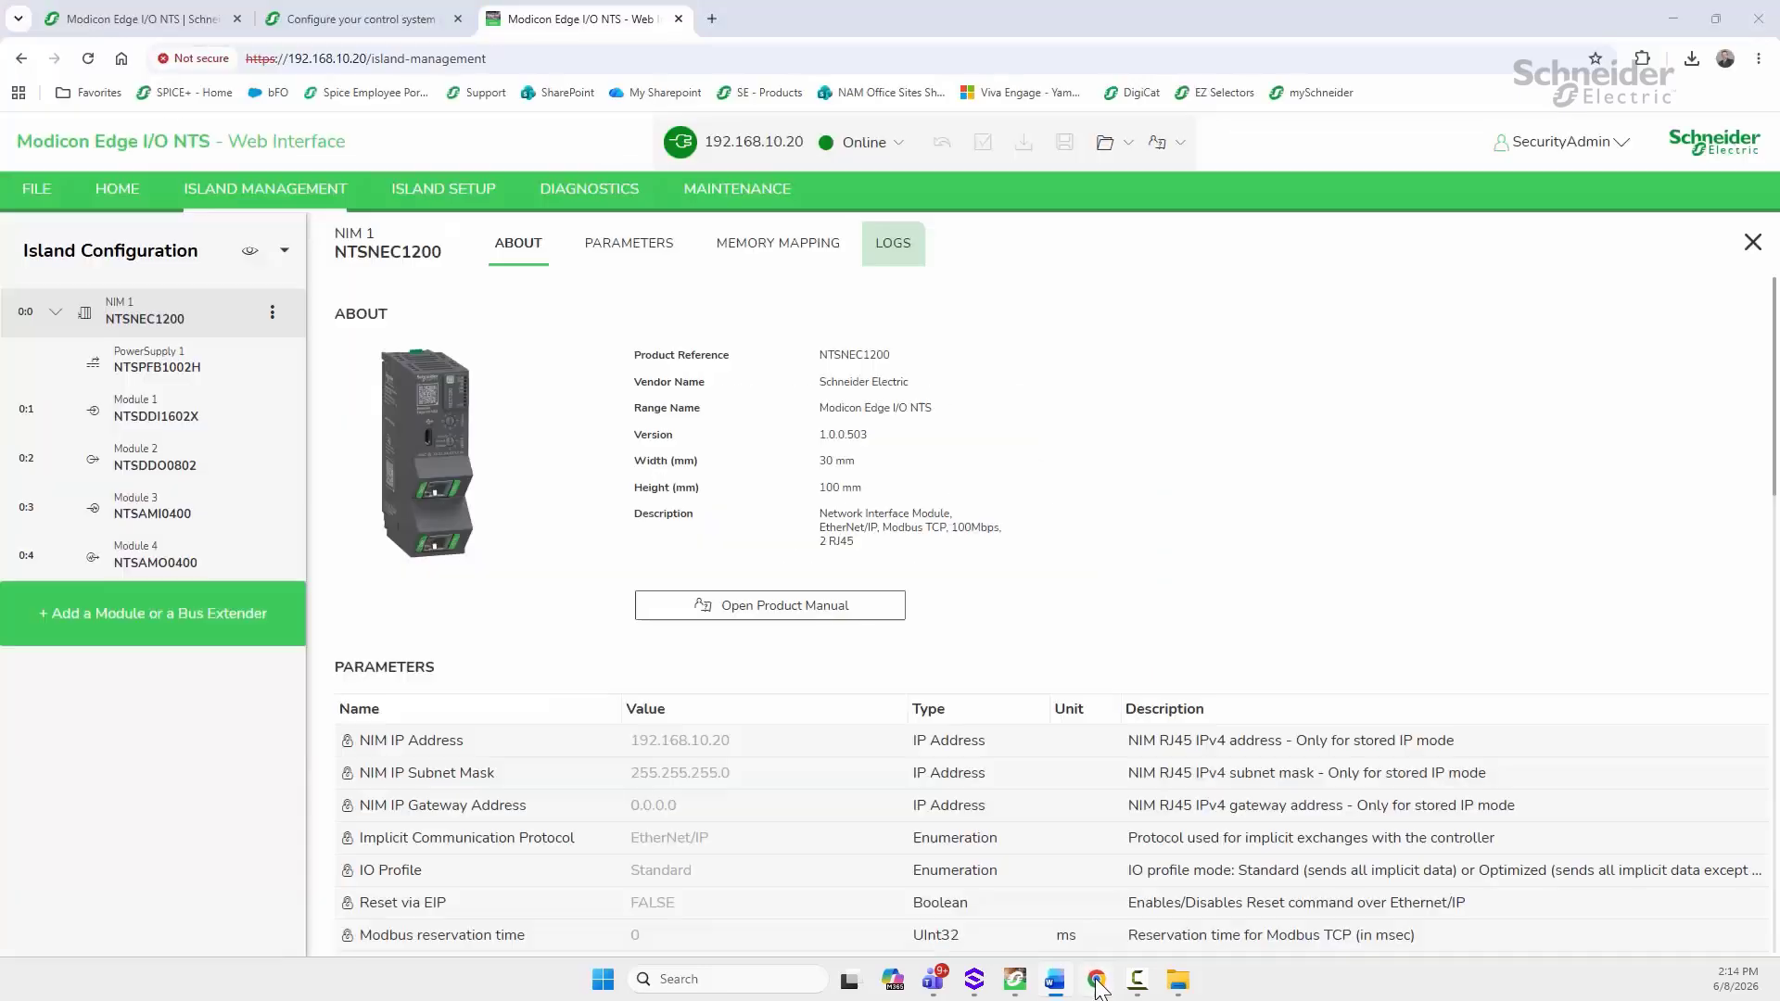
Step: List the Modicon Edge I/O NTS software and firmware, showing Automation Device Maintenance V3.4.120
click(126, 22)
scroll(398, 274, down, 3)
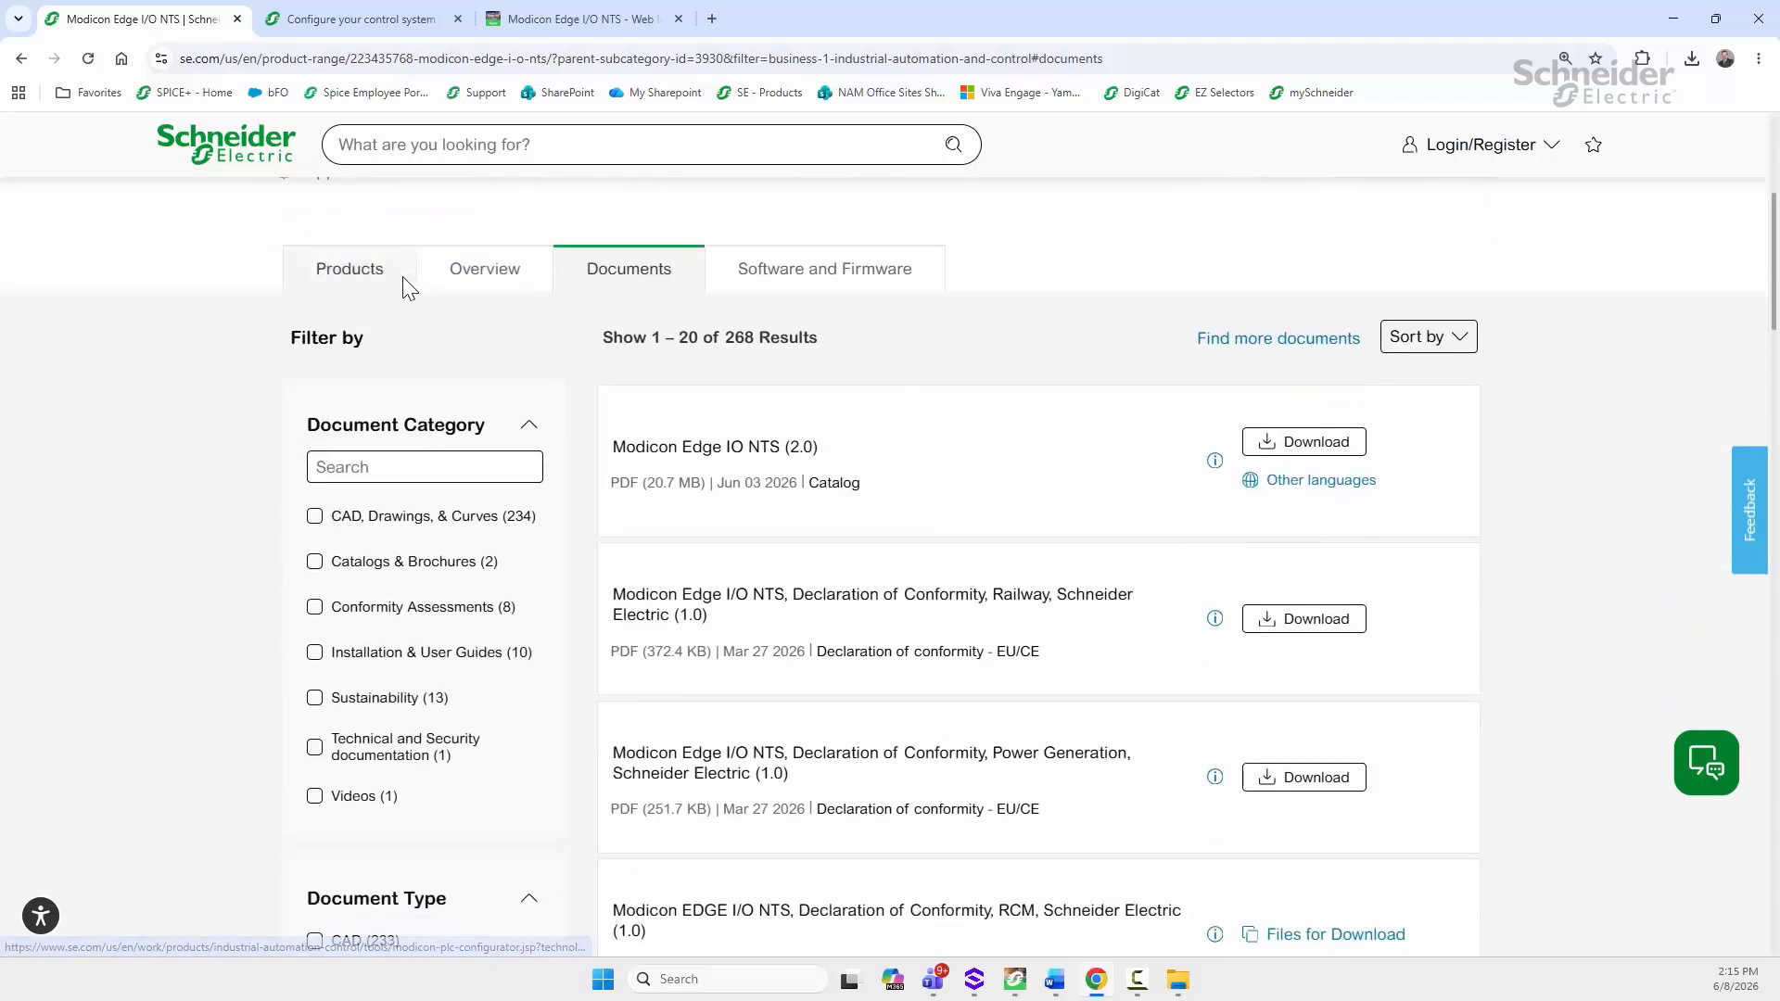
click(753, 269)
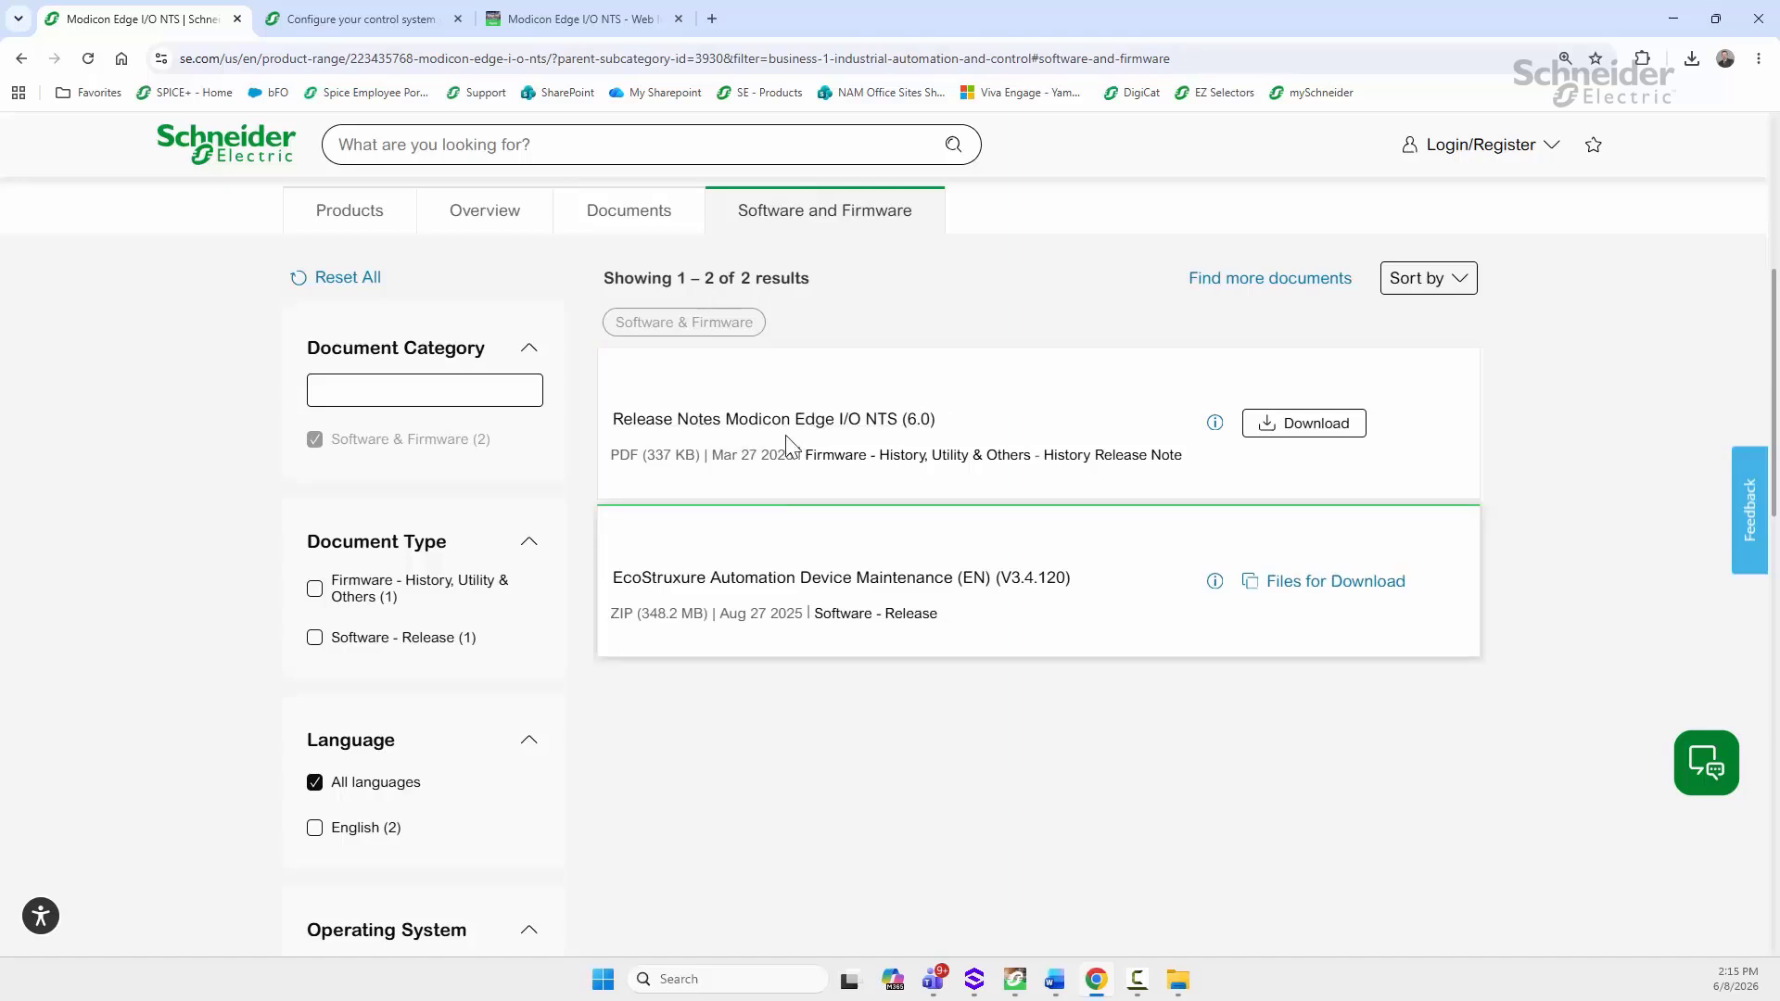
scroll(791, 429, down, 1)
scroll(791, 428, down, 1)
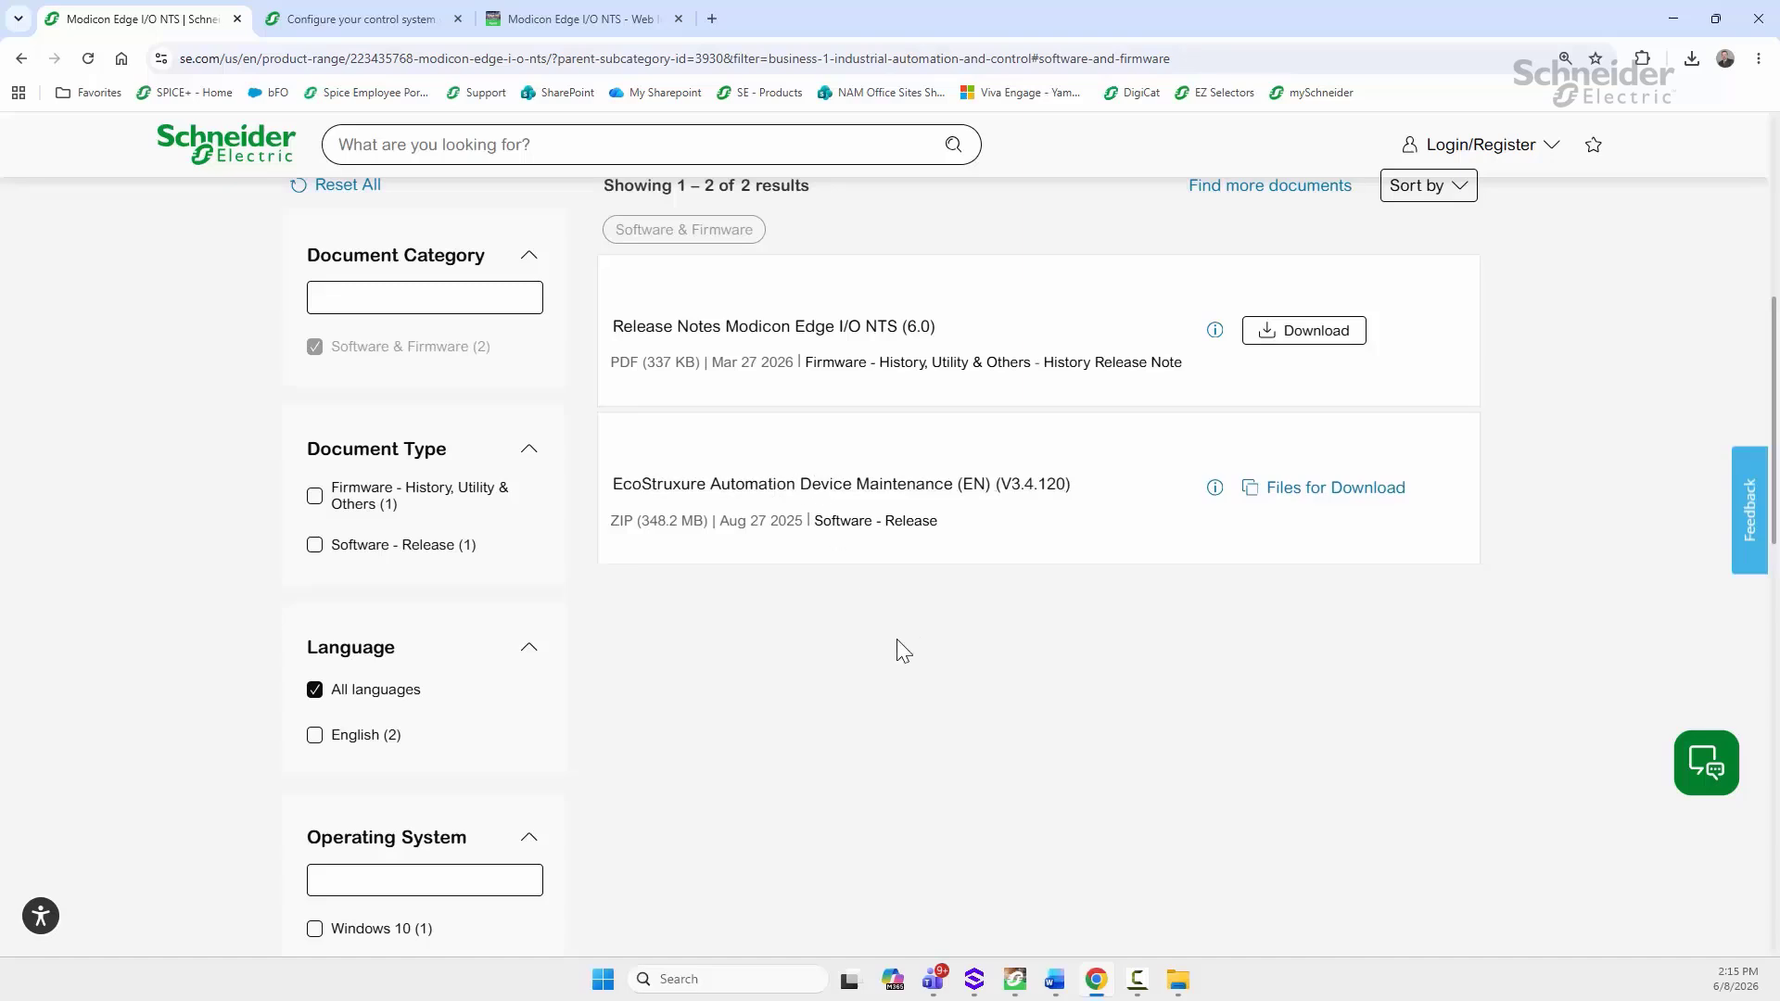
click(684, 980)
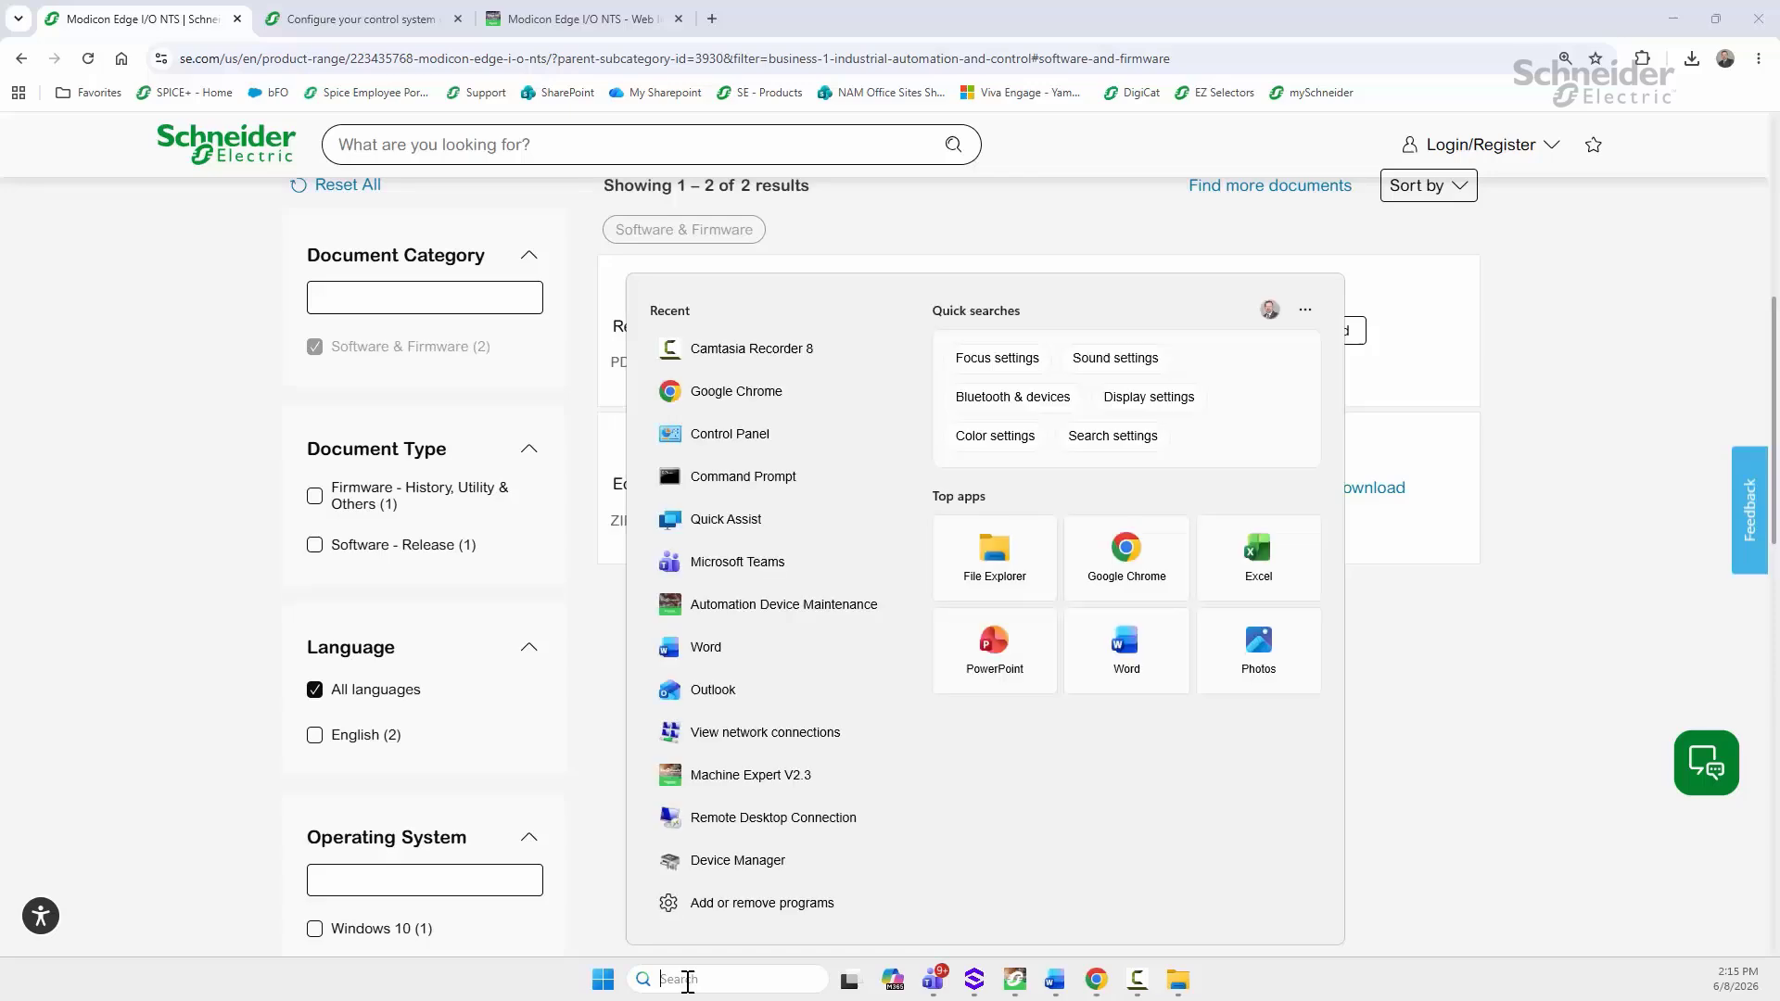
Step: Search 'au' to launch Automation Device Maintenance and accept its authorized-users disclaimer
text(au)
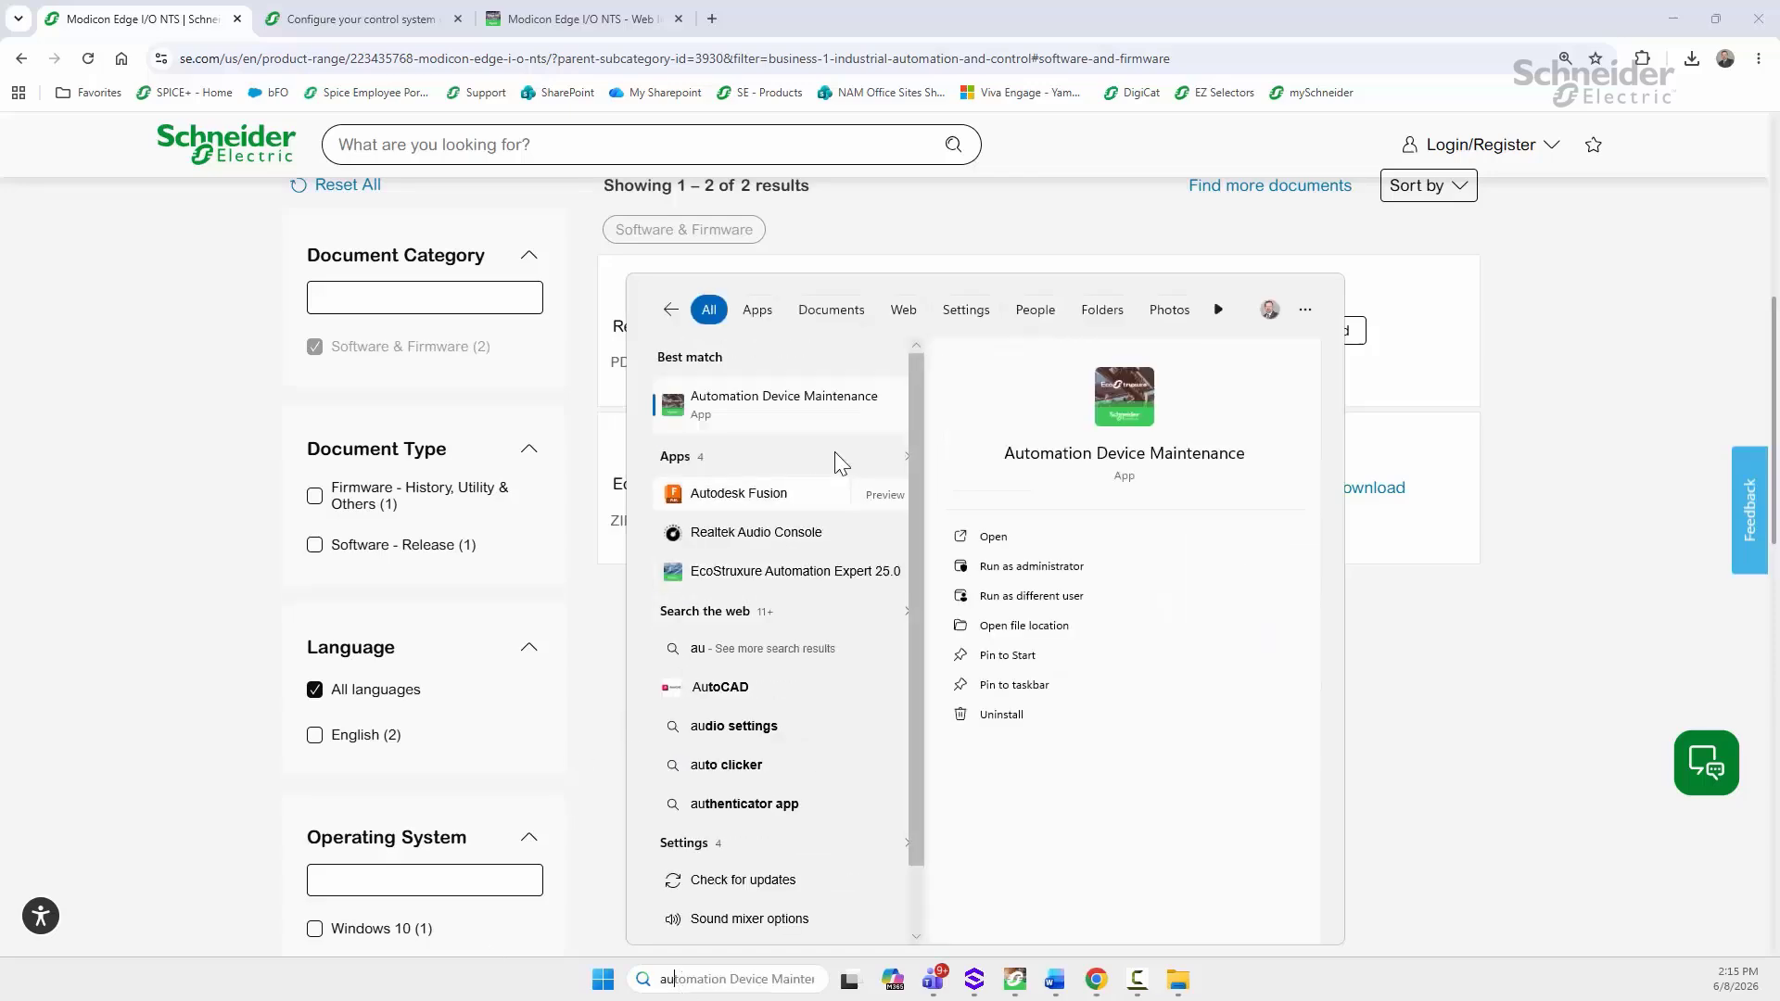
click(822, 408)
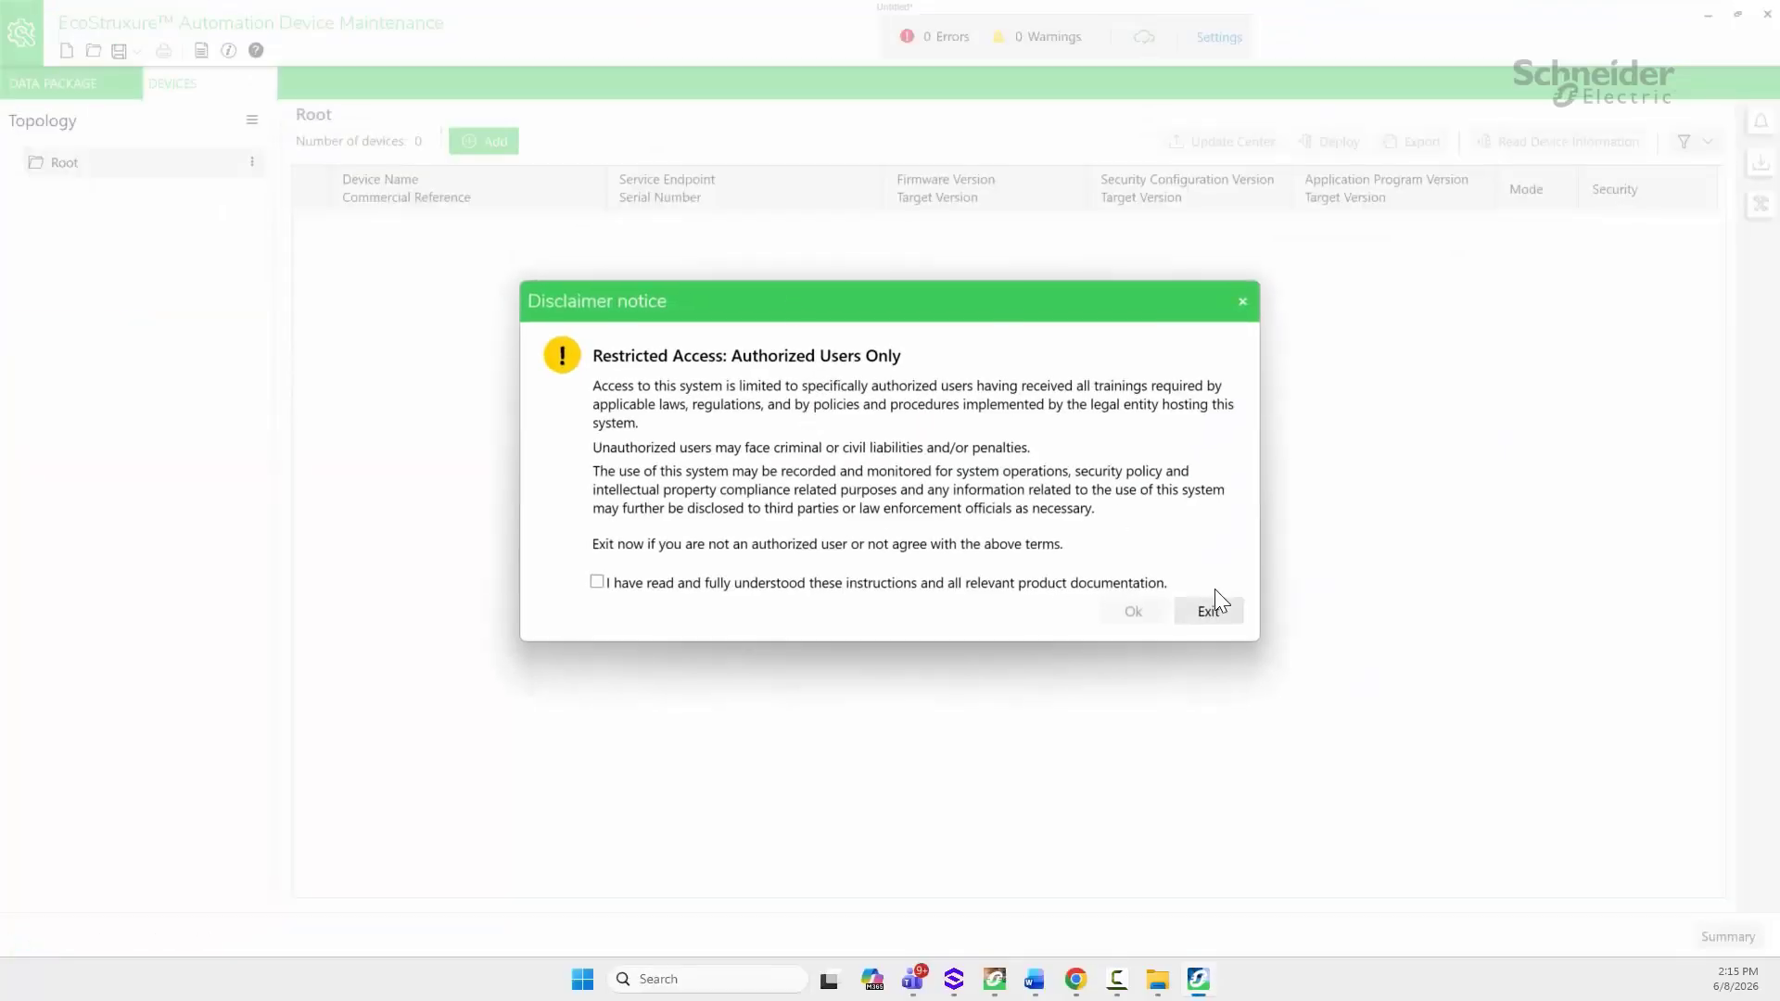
click(790, 584)
click(1135, 614)
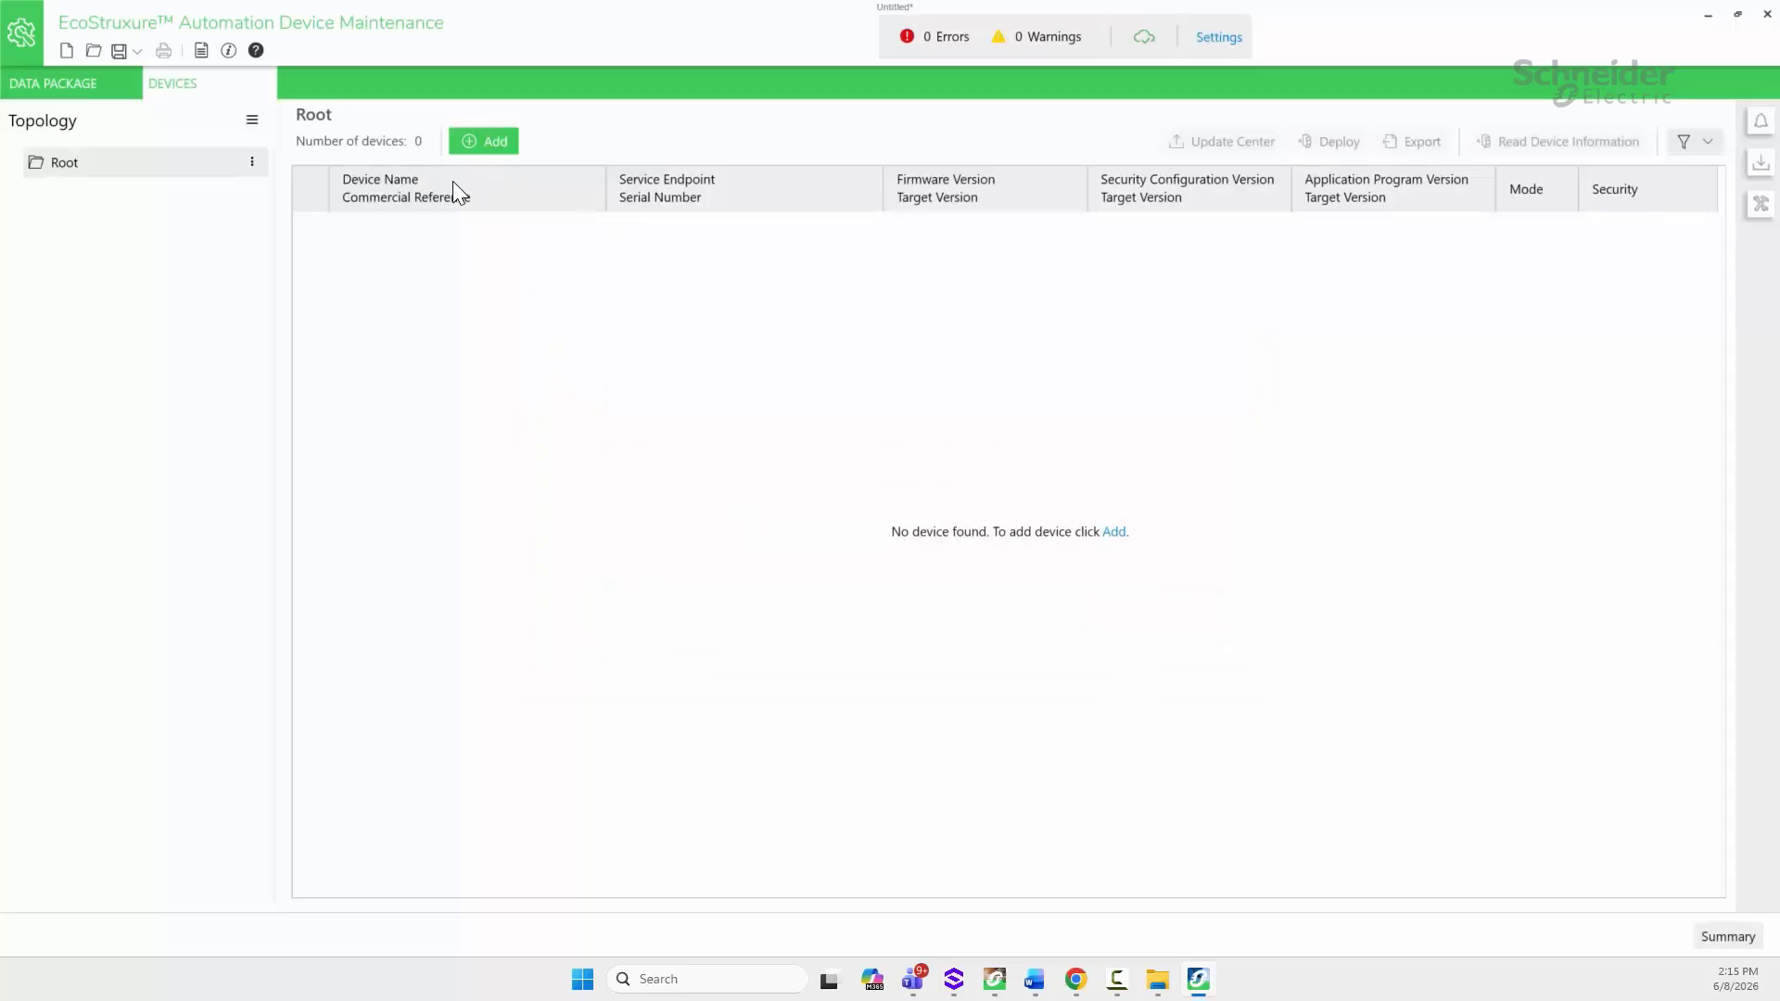
Step: Show Global > Package Locations and select the local repository path C:\Users\Public\Documents\Schneider Electric\Data Packages
click(1211, 47)
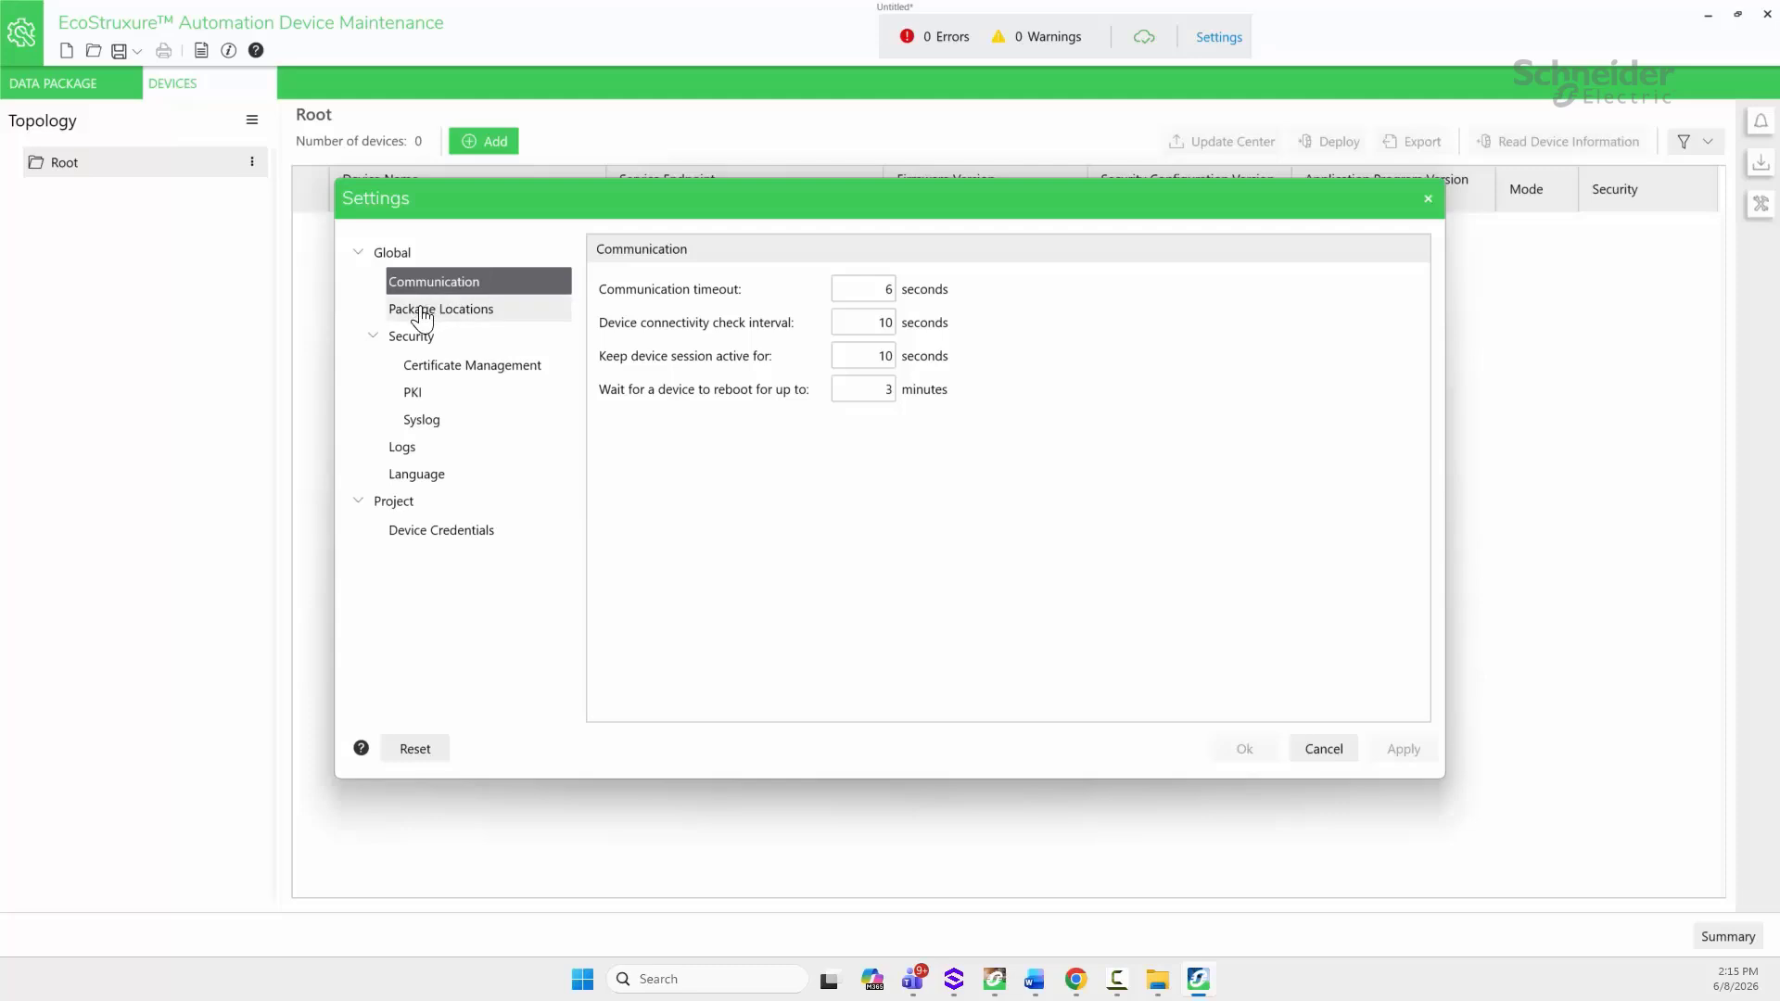
click(422, 315)
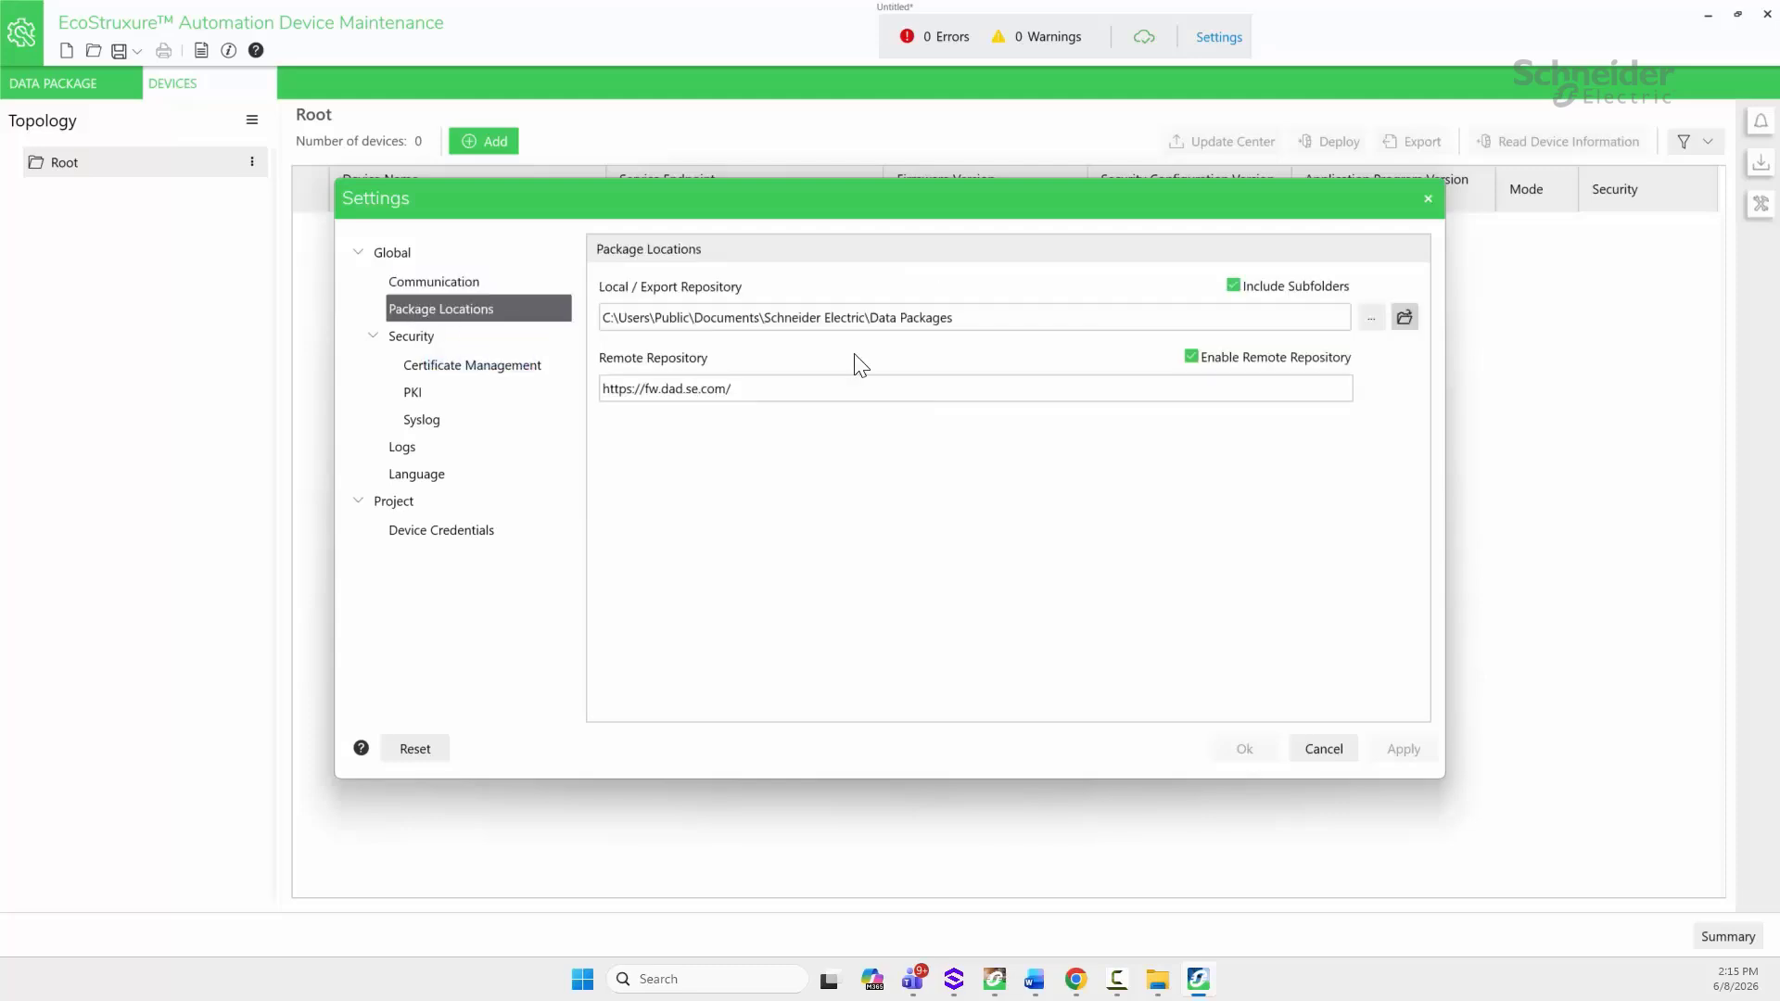
drag(957, 317, 494, 297)
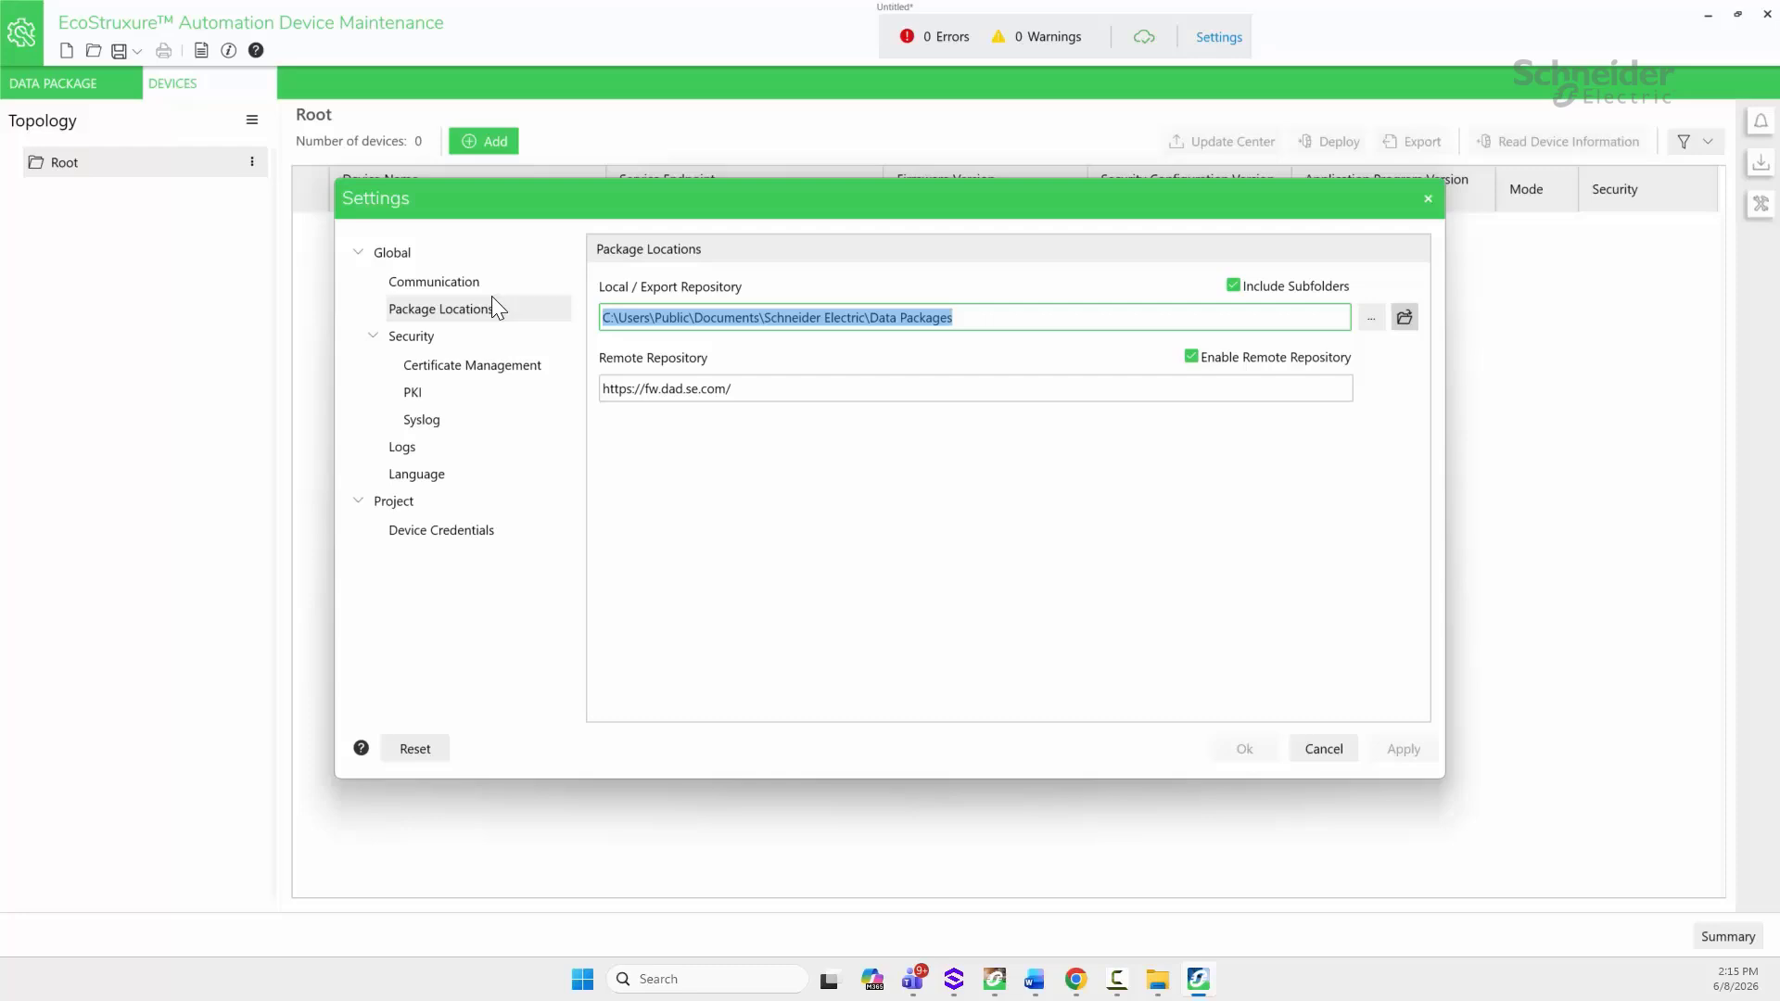
click(993, 321)
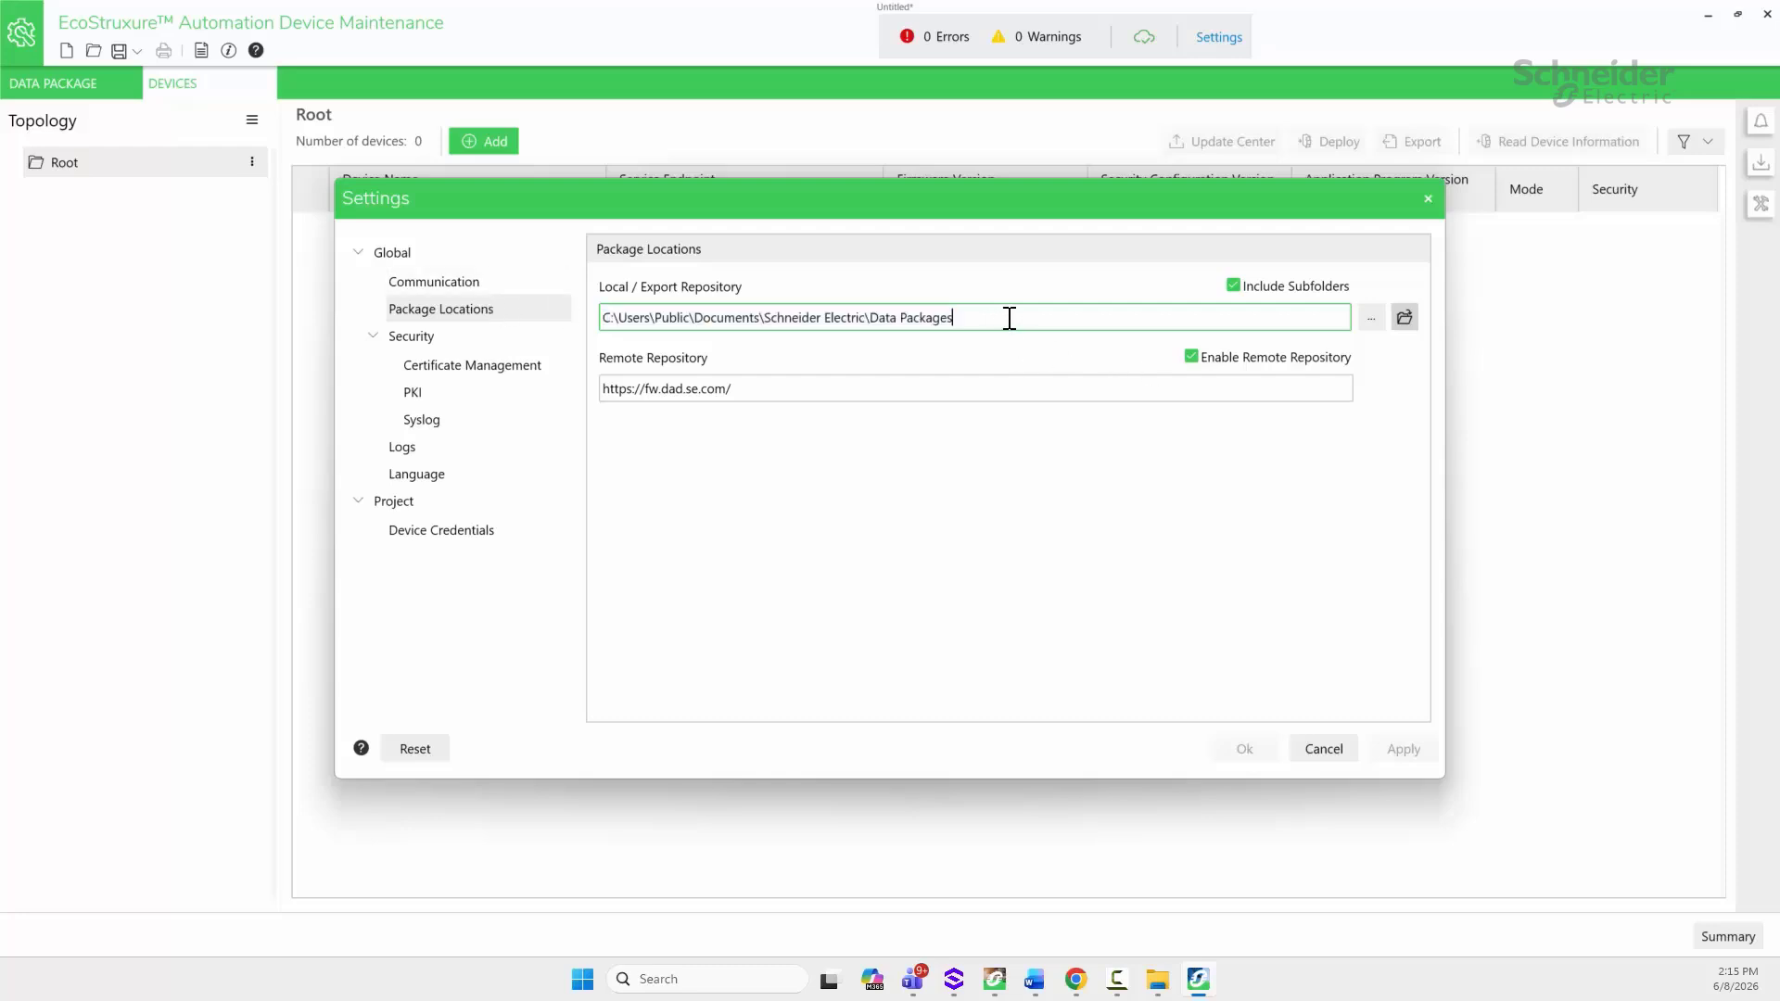
drag(993, 317, 593, 315)
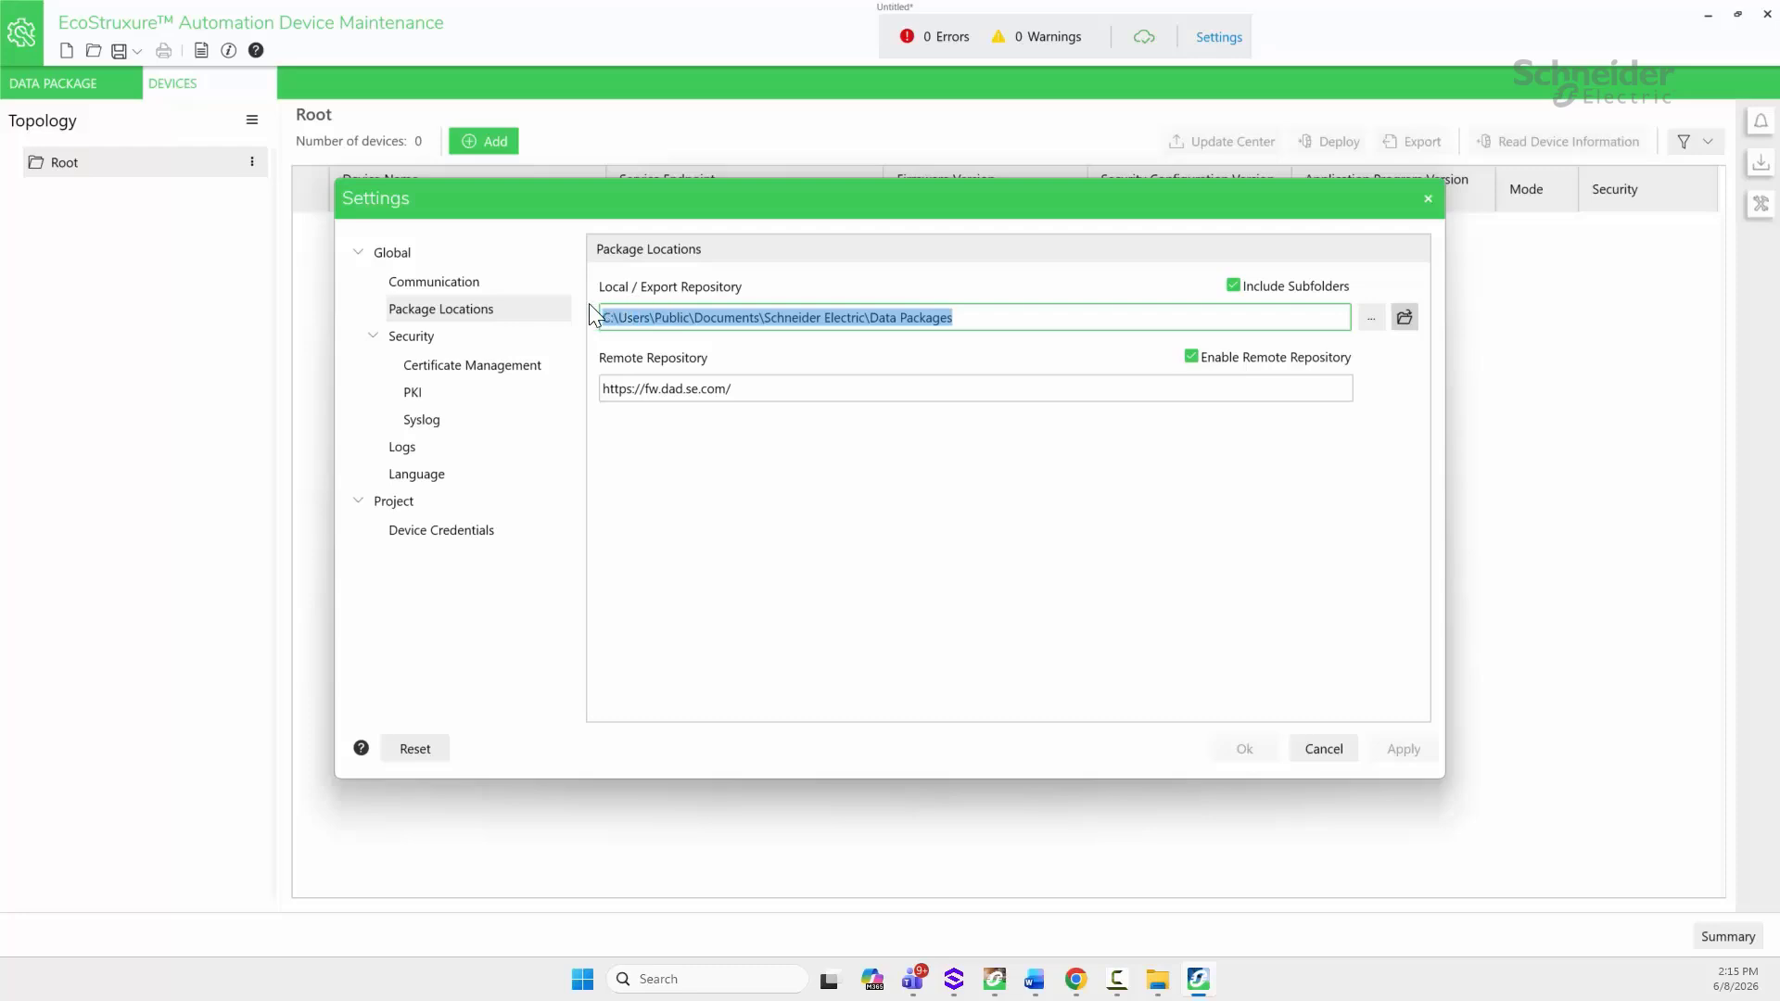
drag(983, 318, 586, 317)
Step: Close Settings unchanged and open the log of the two 192.168.10.20 connection errors
click(1318, 751)
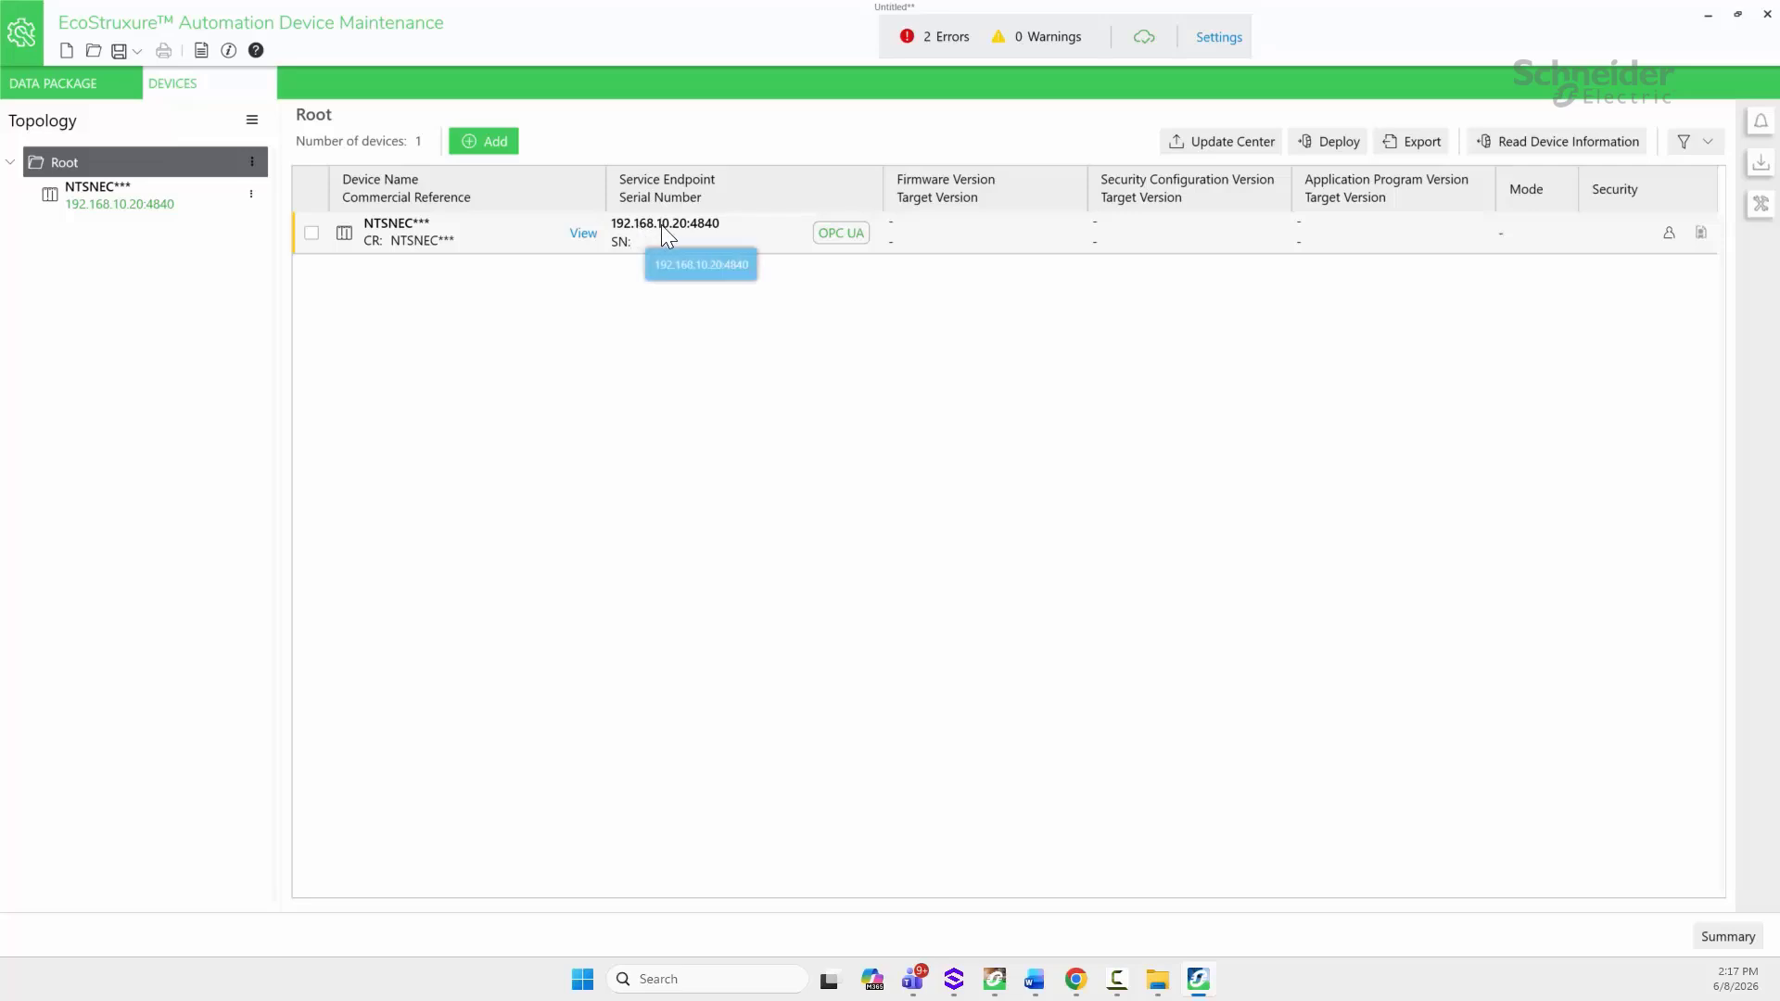
click(945, 42)
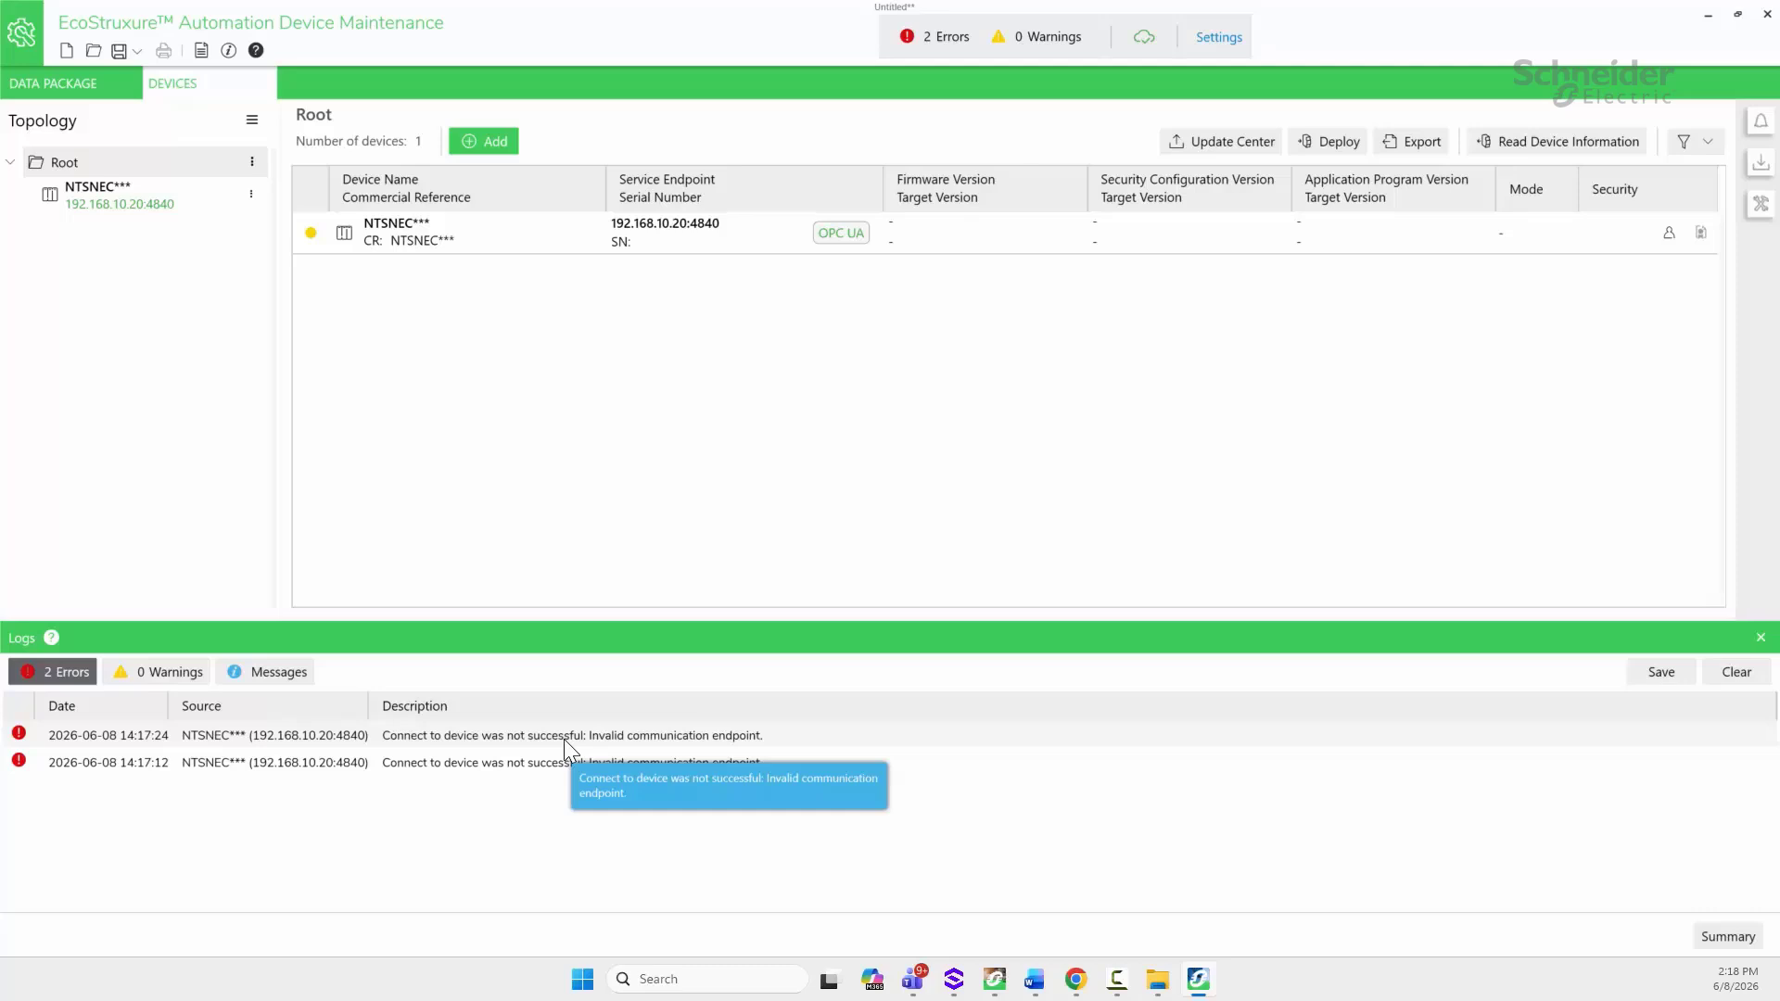
Step: Delete the unreachable NTSNEC device at 192.168.10.20
click(311, 233)
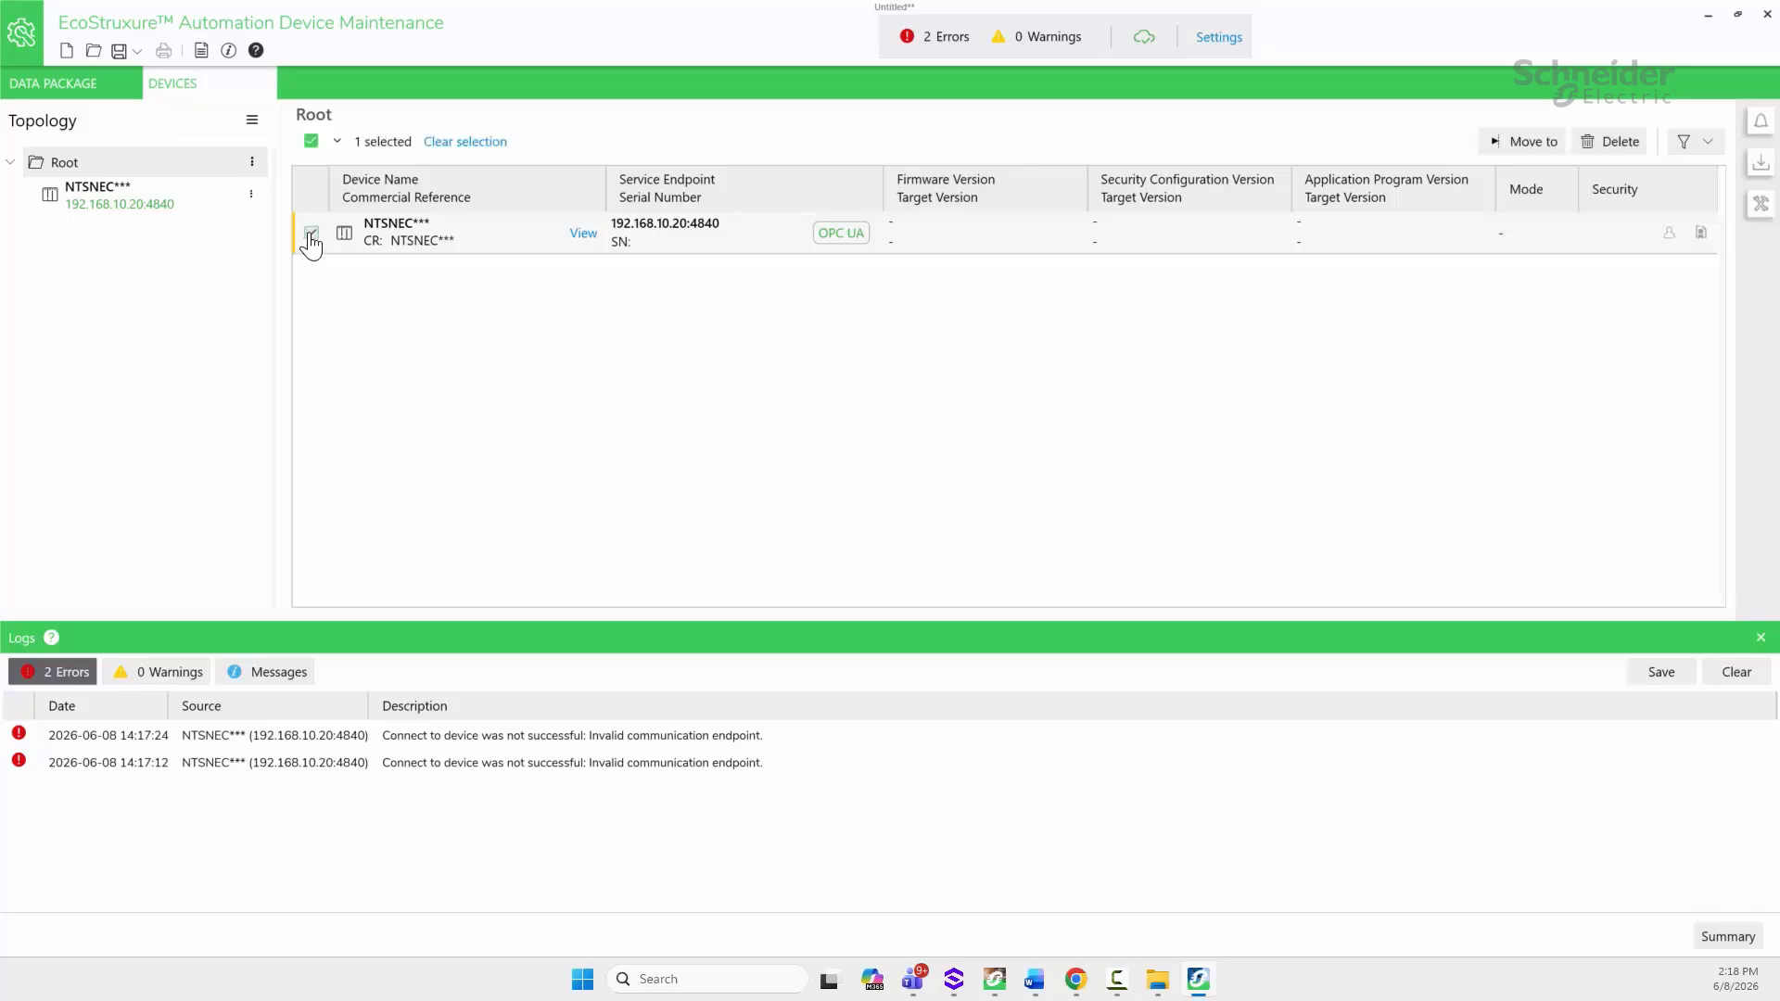
click(1613, 141)
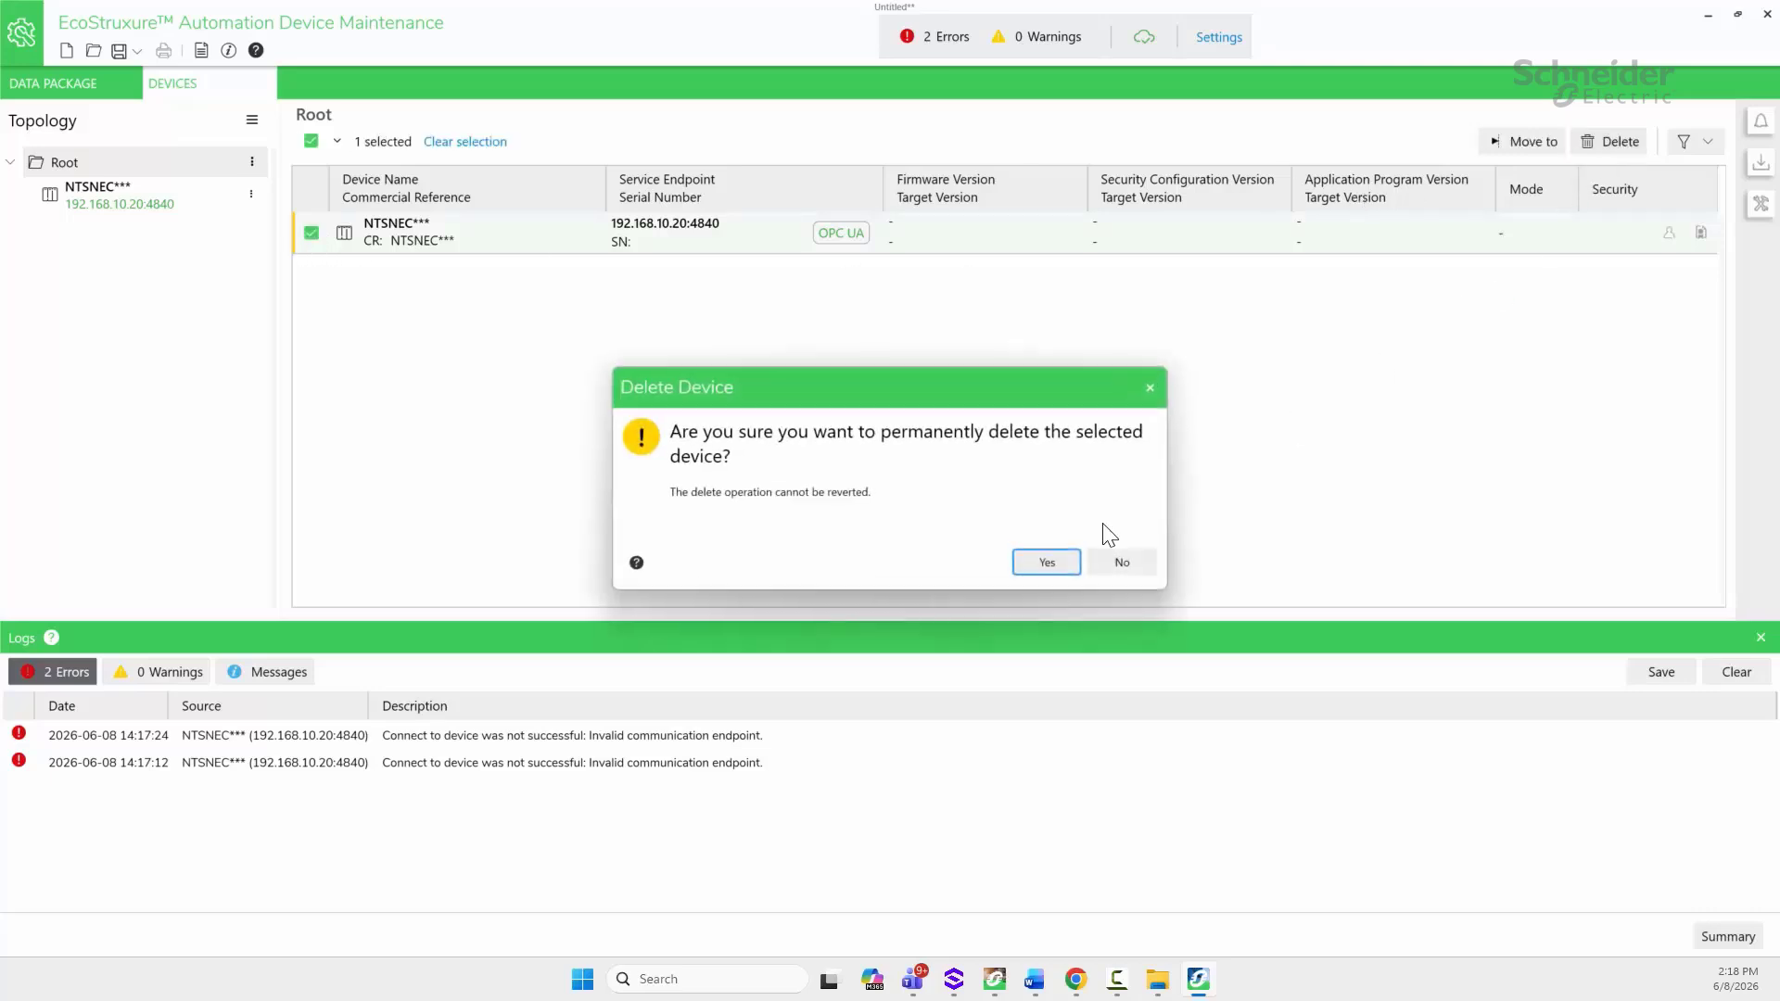
click(1046, 558)
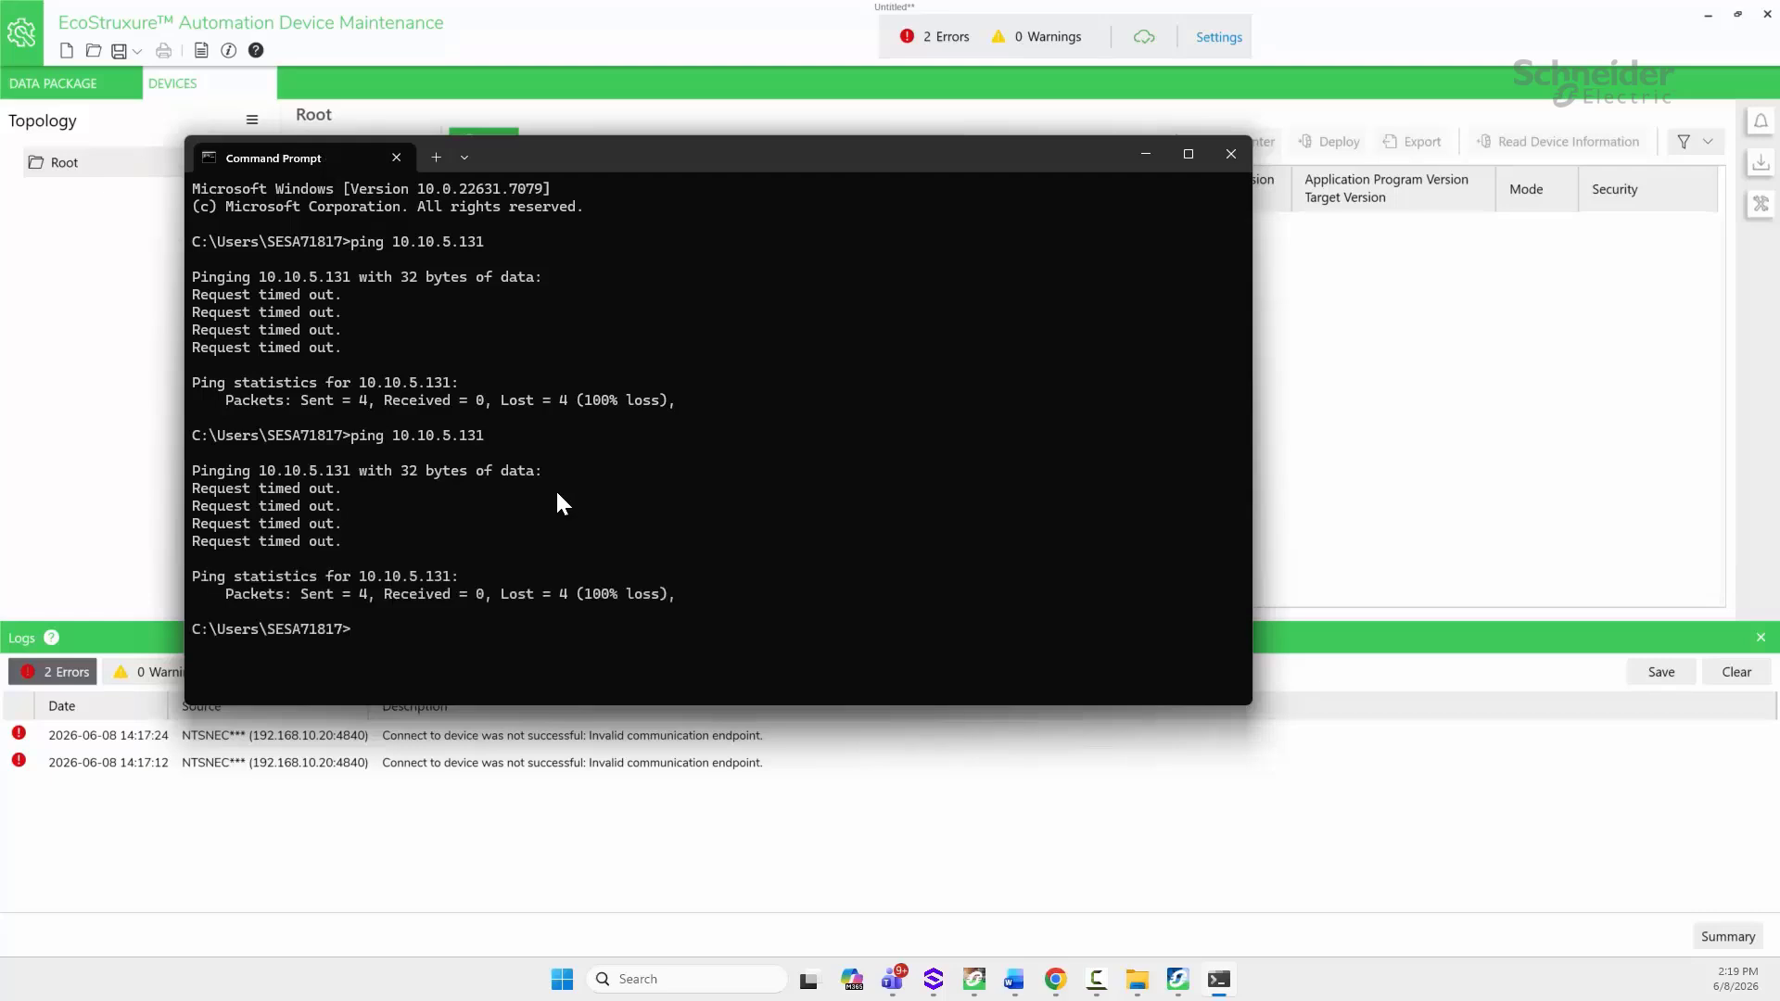
Step: Rerun ping 10.10.5.131 in Command Prompt to confirm it now replies
key(Up)
key(Return)
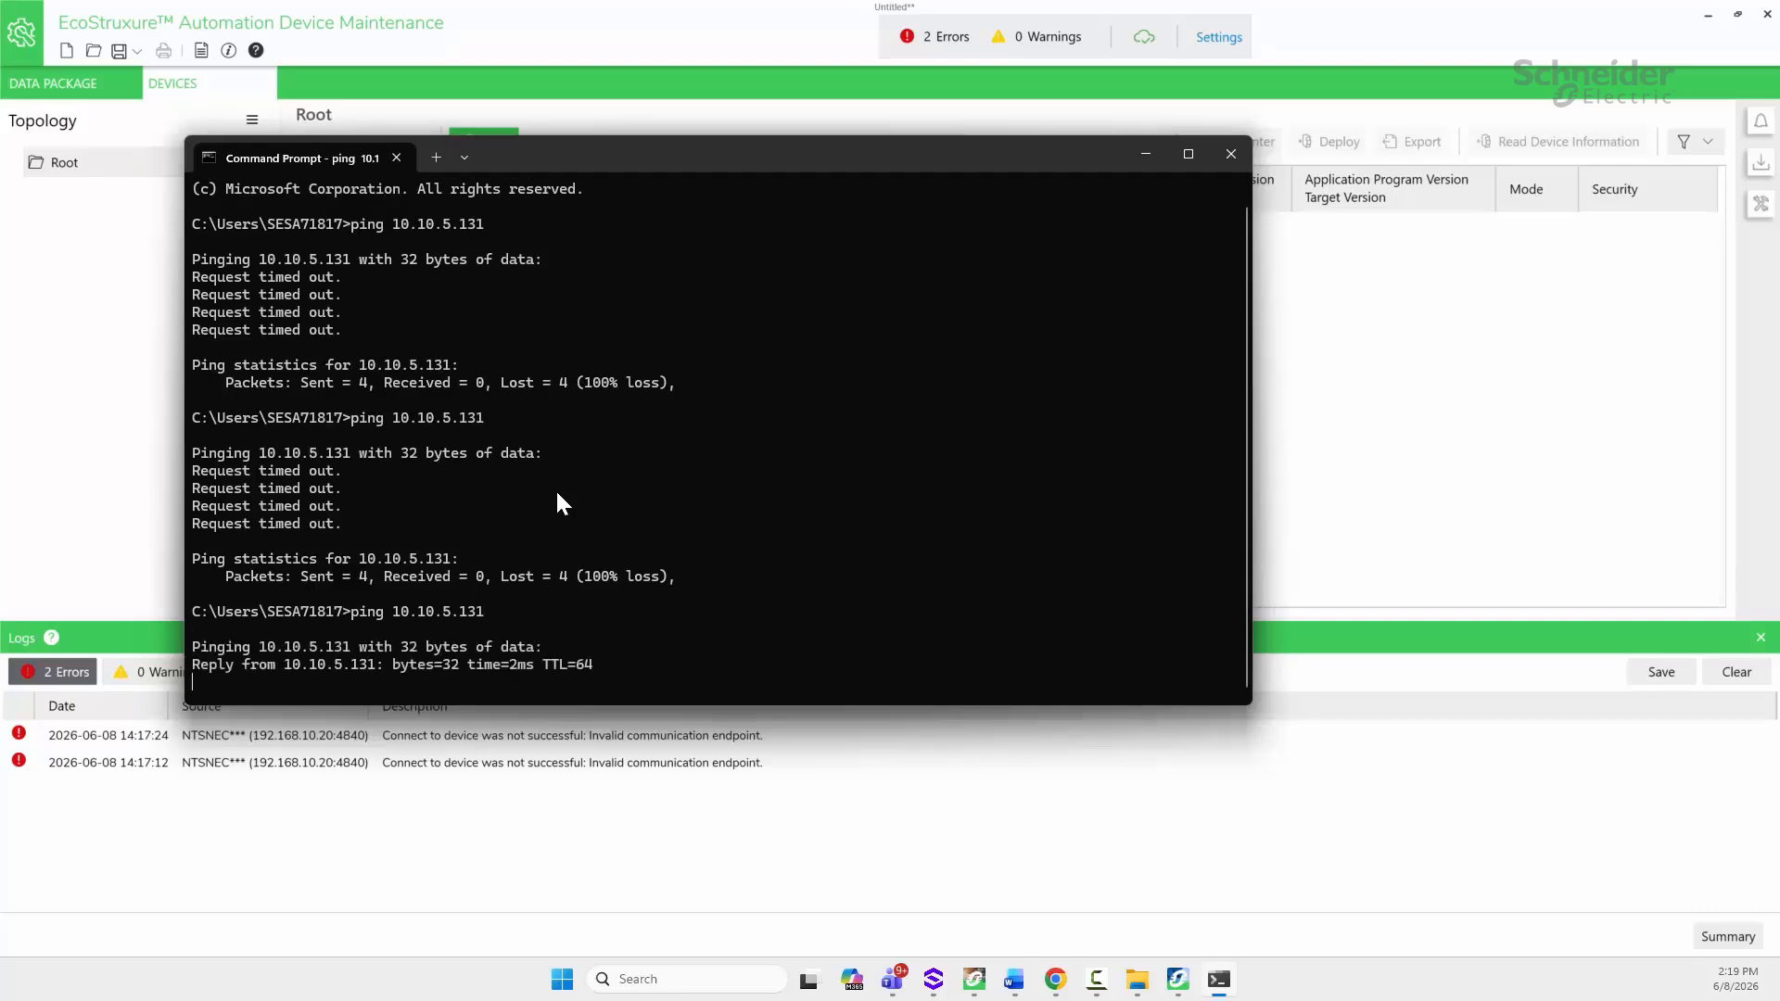
click(1146, 154)
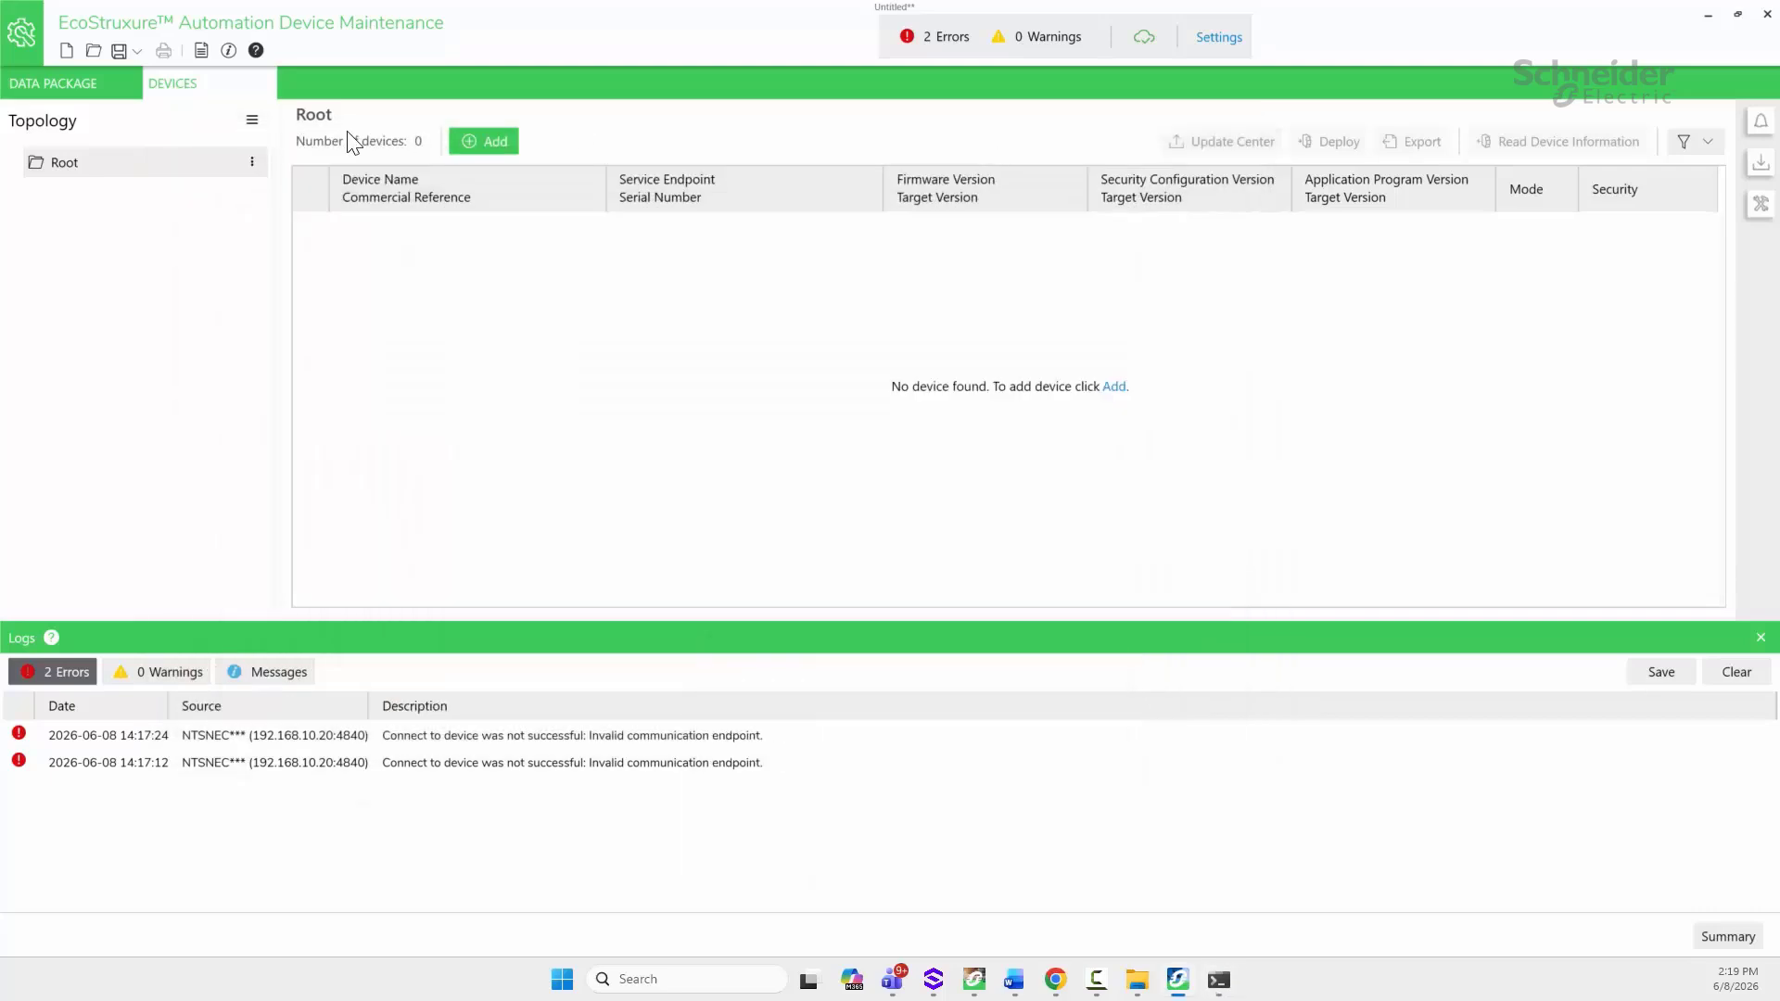
Step: Add the modernized NTSNEC from the catalog at 10.10.5.131 and trust its certificate
click(478, 144)
click(653, 352)
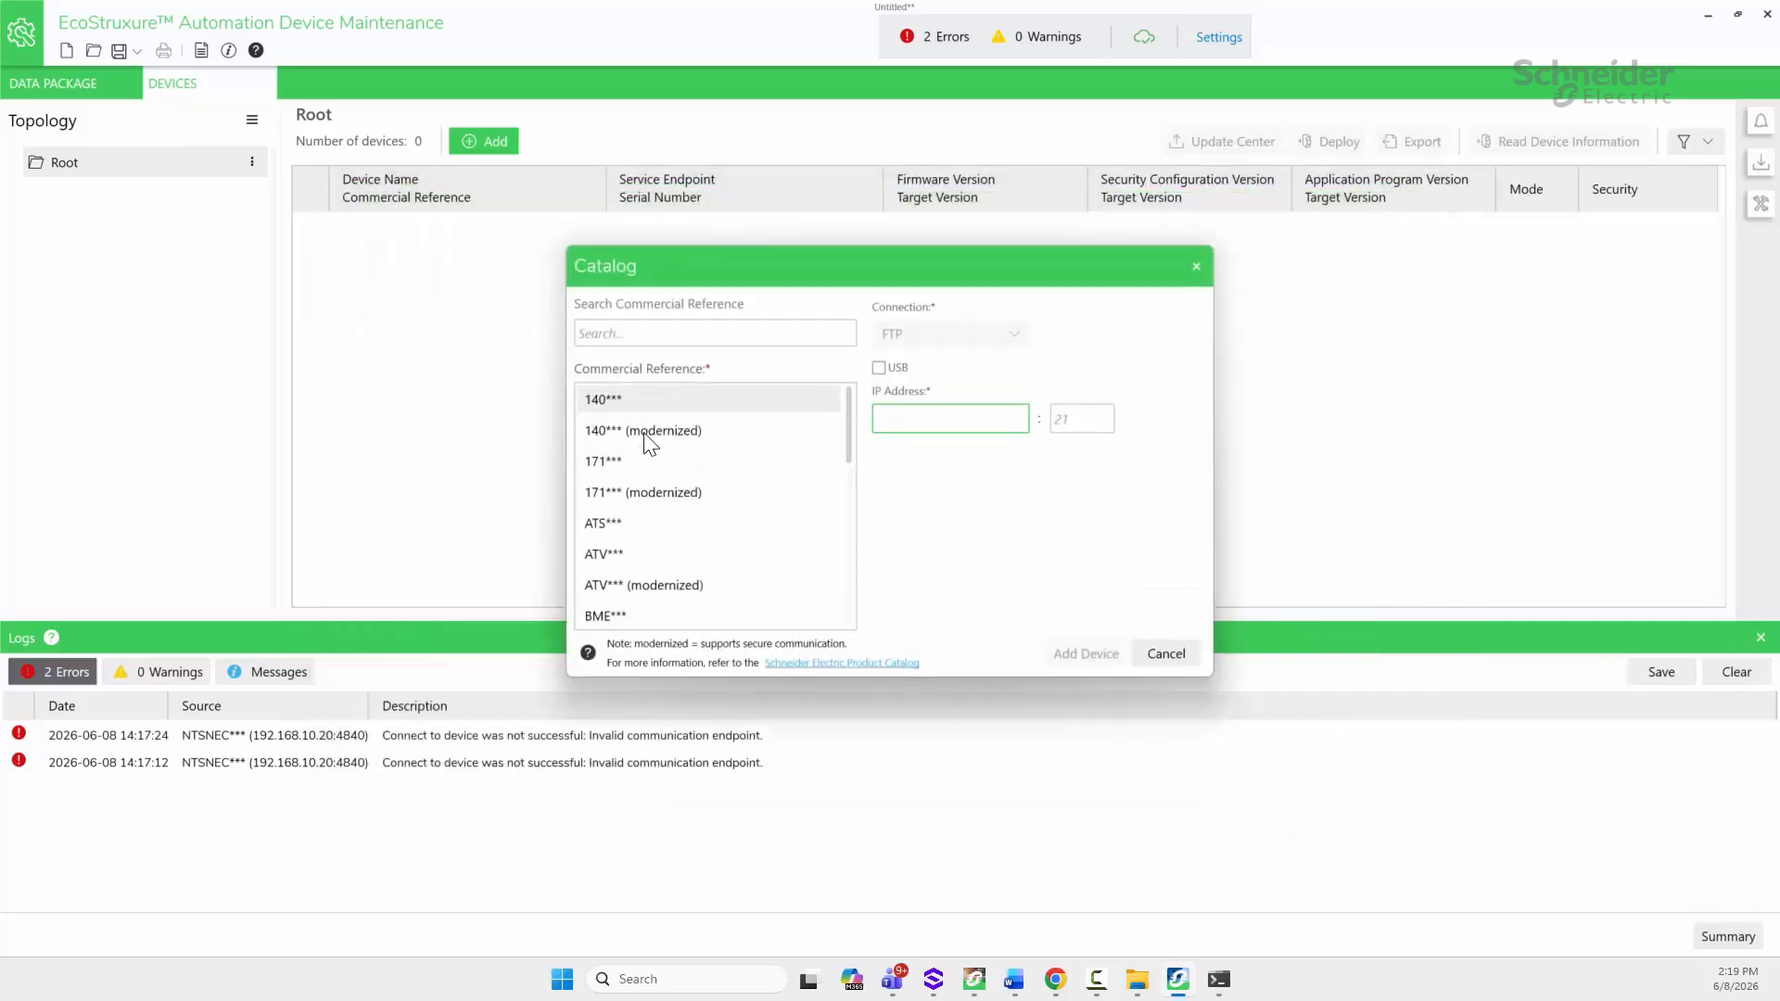
scroll(649, 443, down, 5)
scroll(637, 480, up, 1)
click(607, 495)
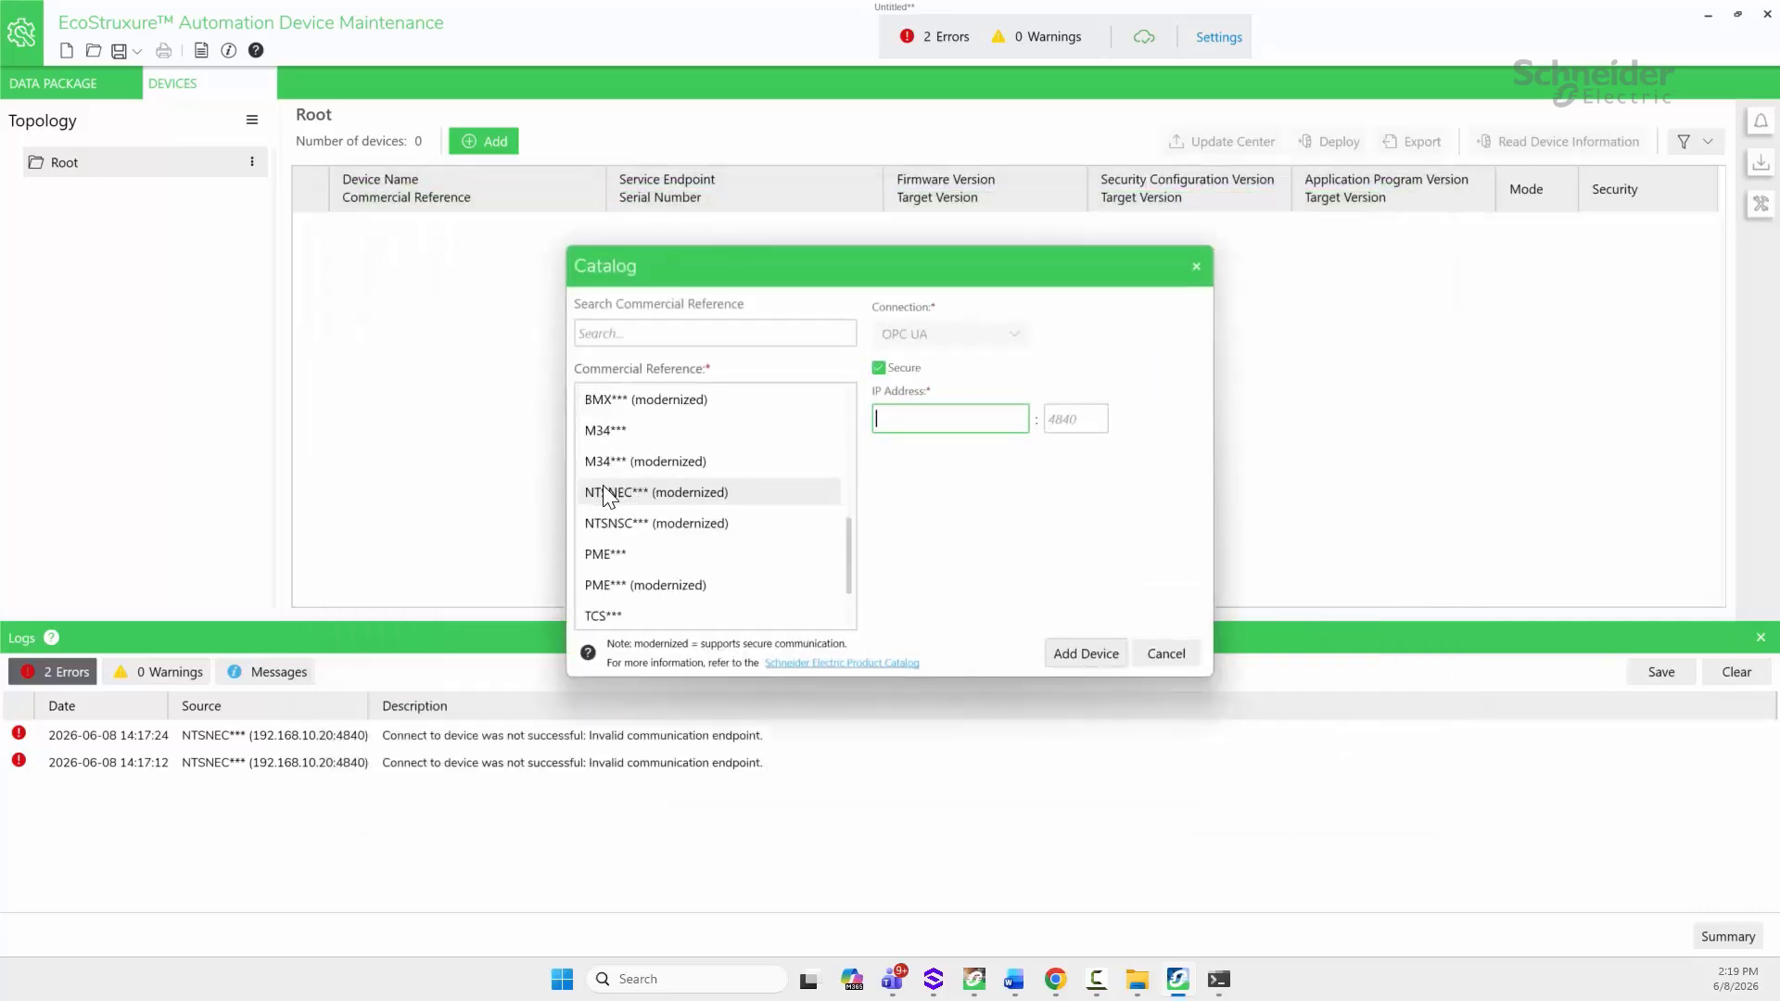
text(10.10.)
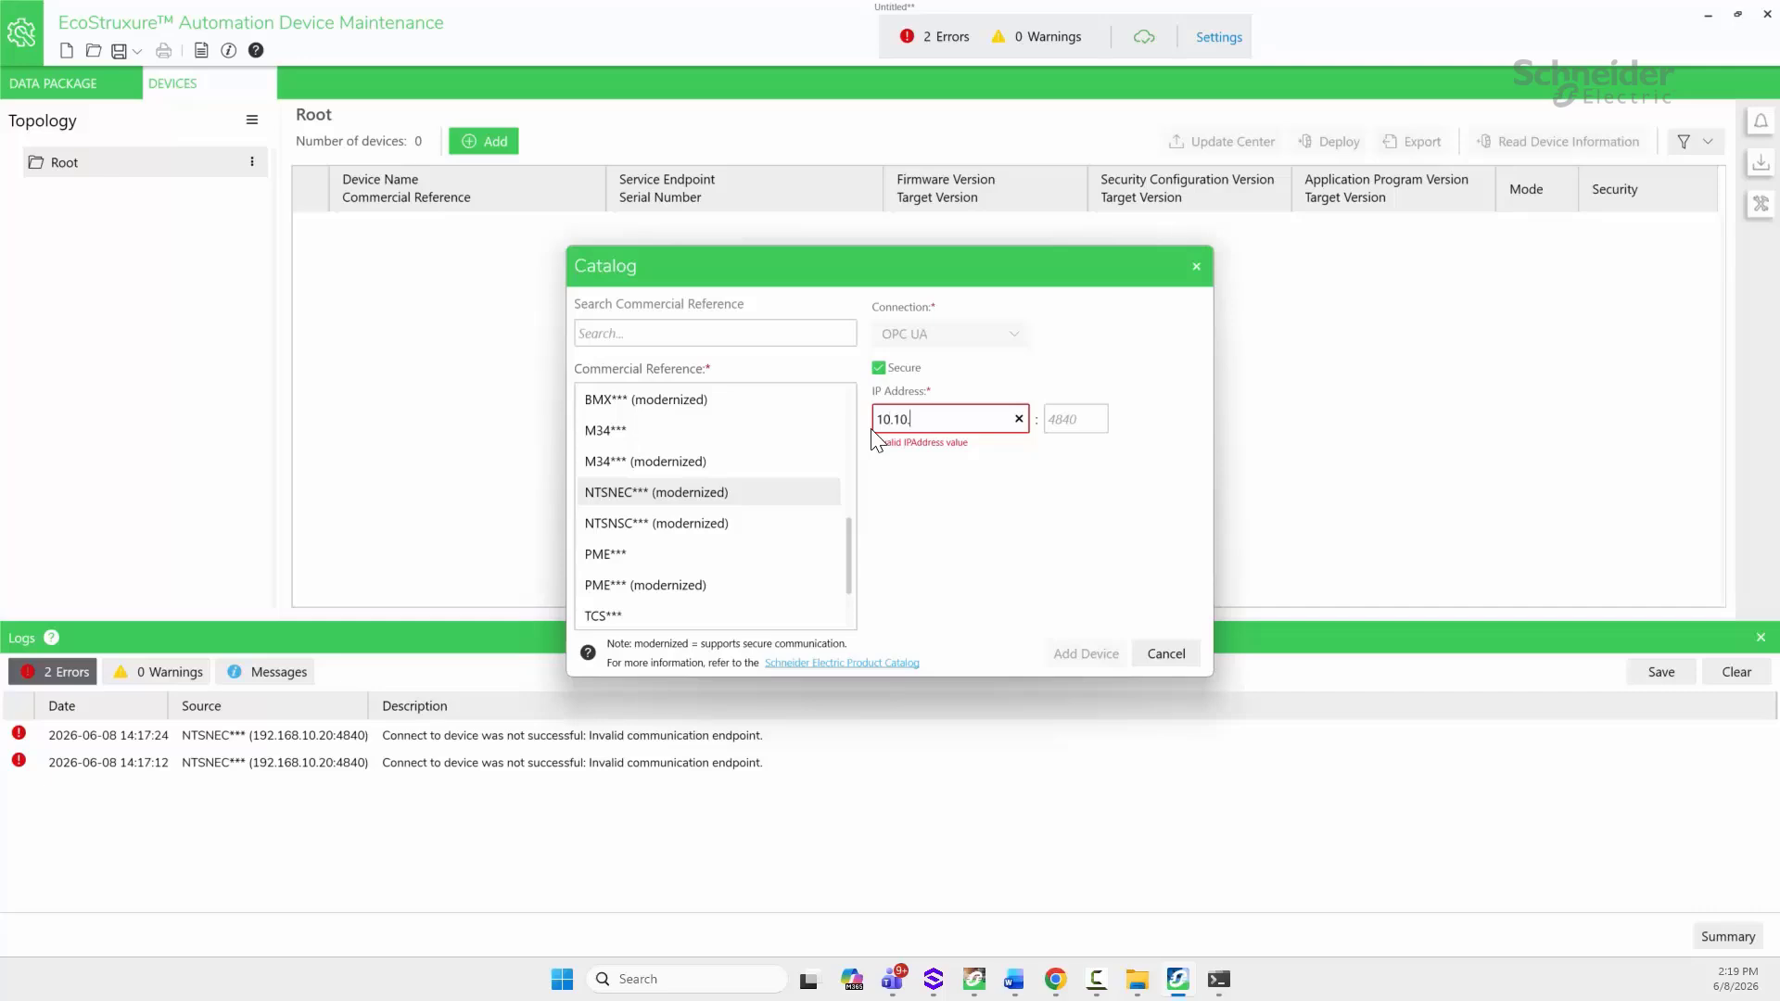
text(5.131)
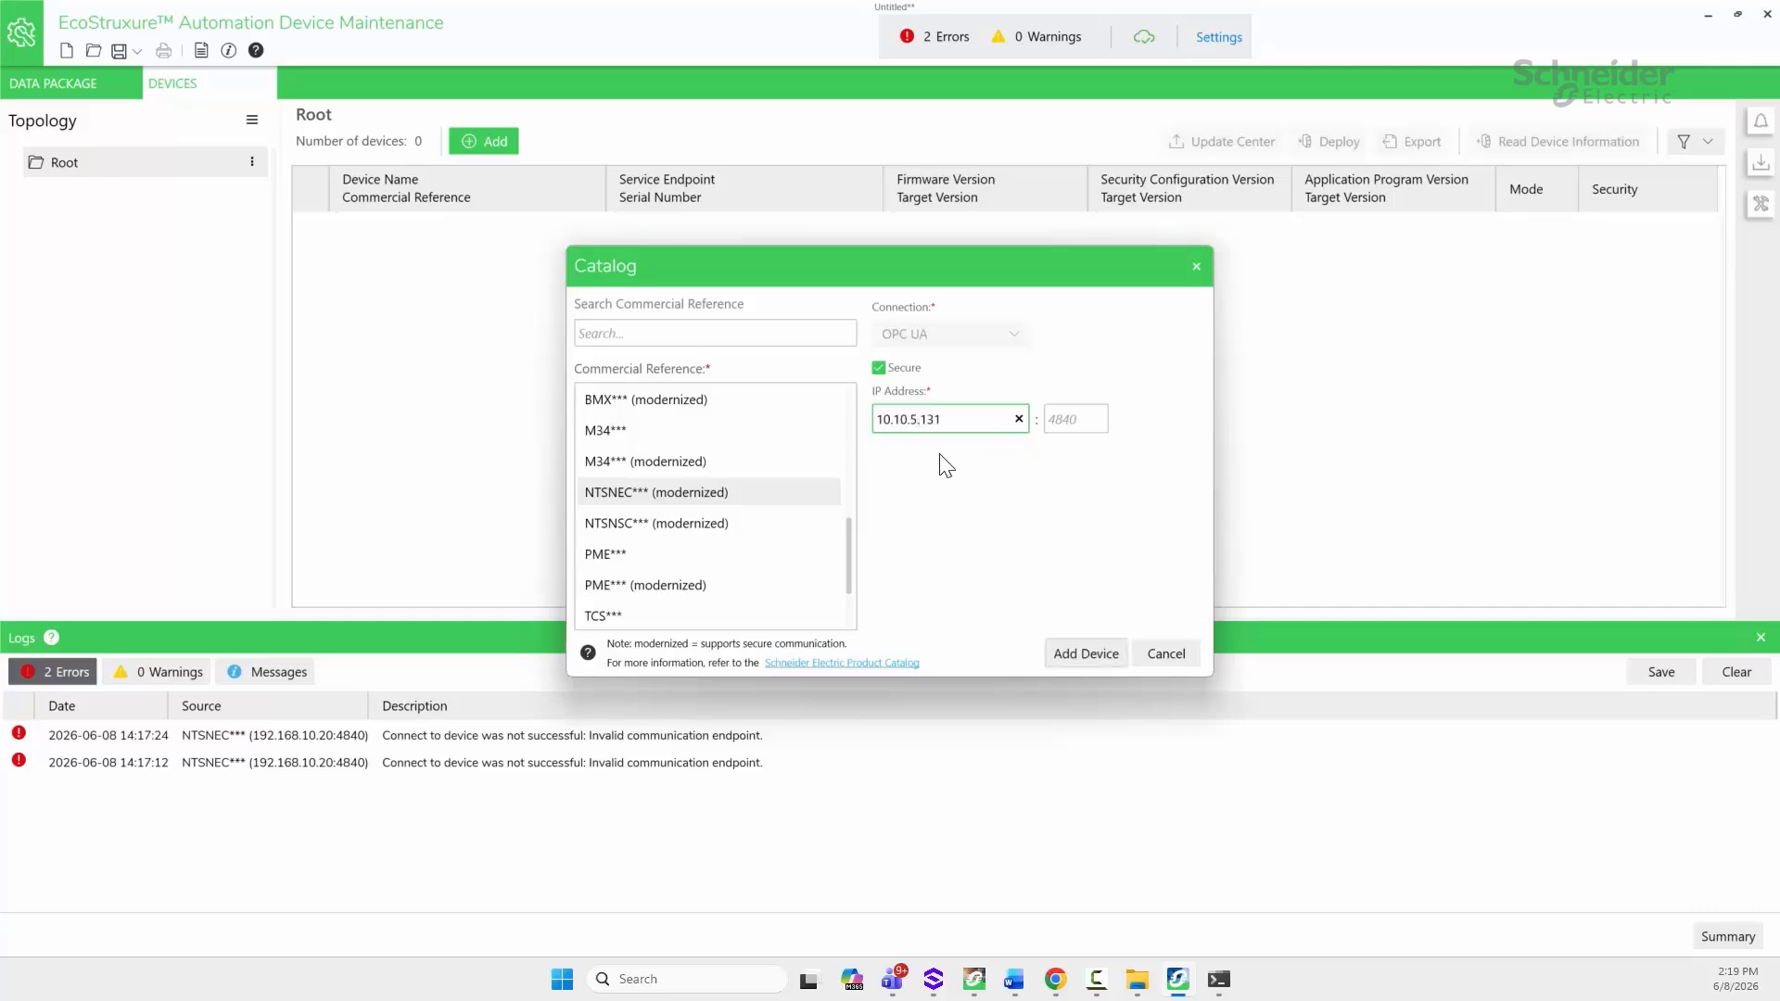
click(1099, 648)
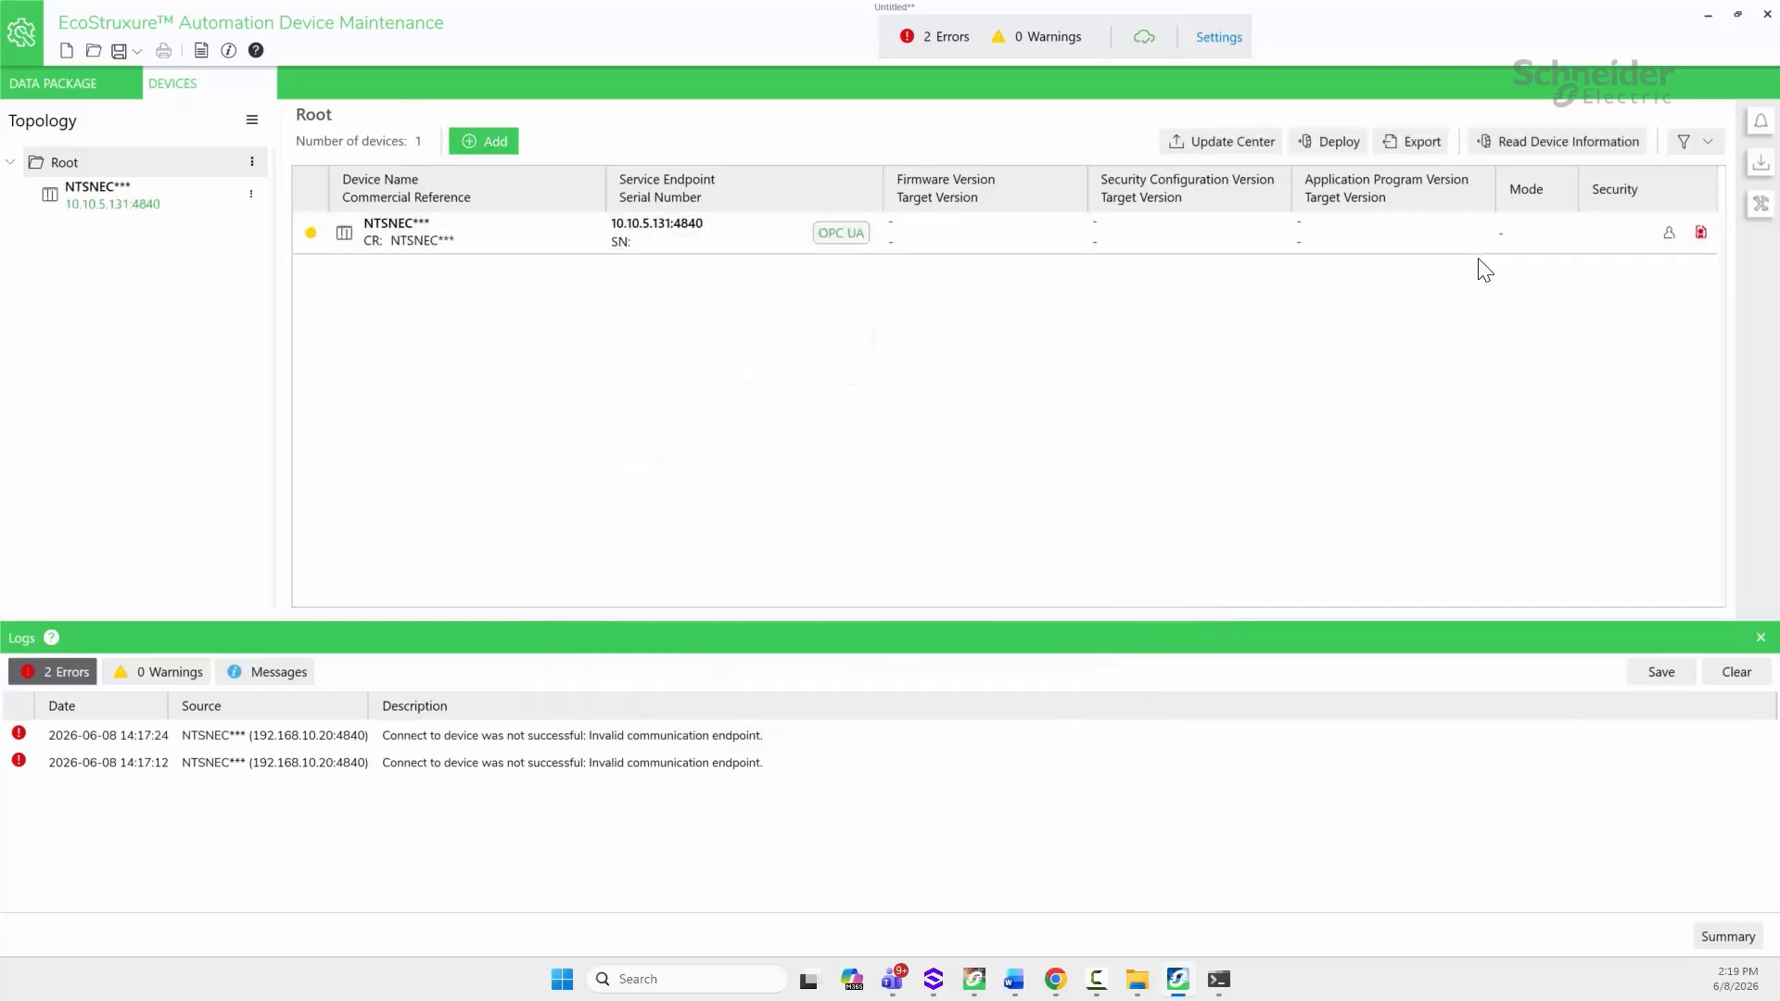
click(1701, 233)
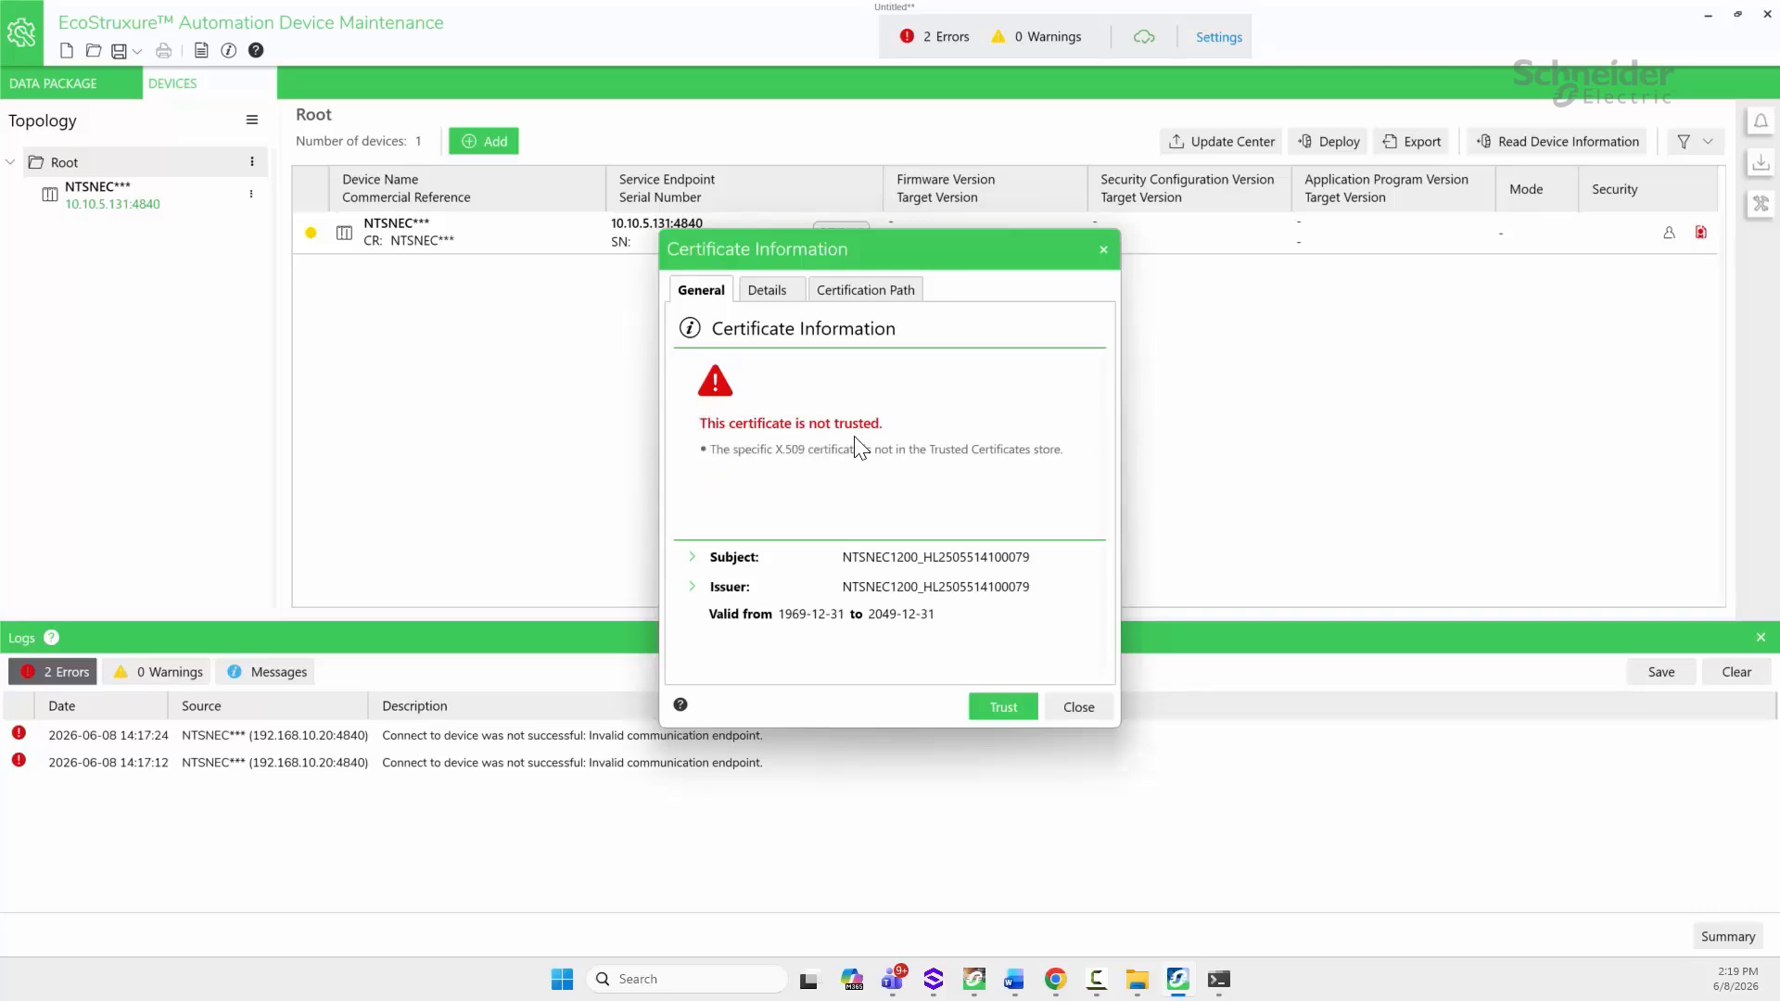
click(1001, 708)
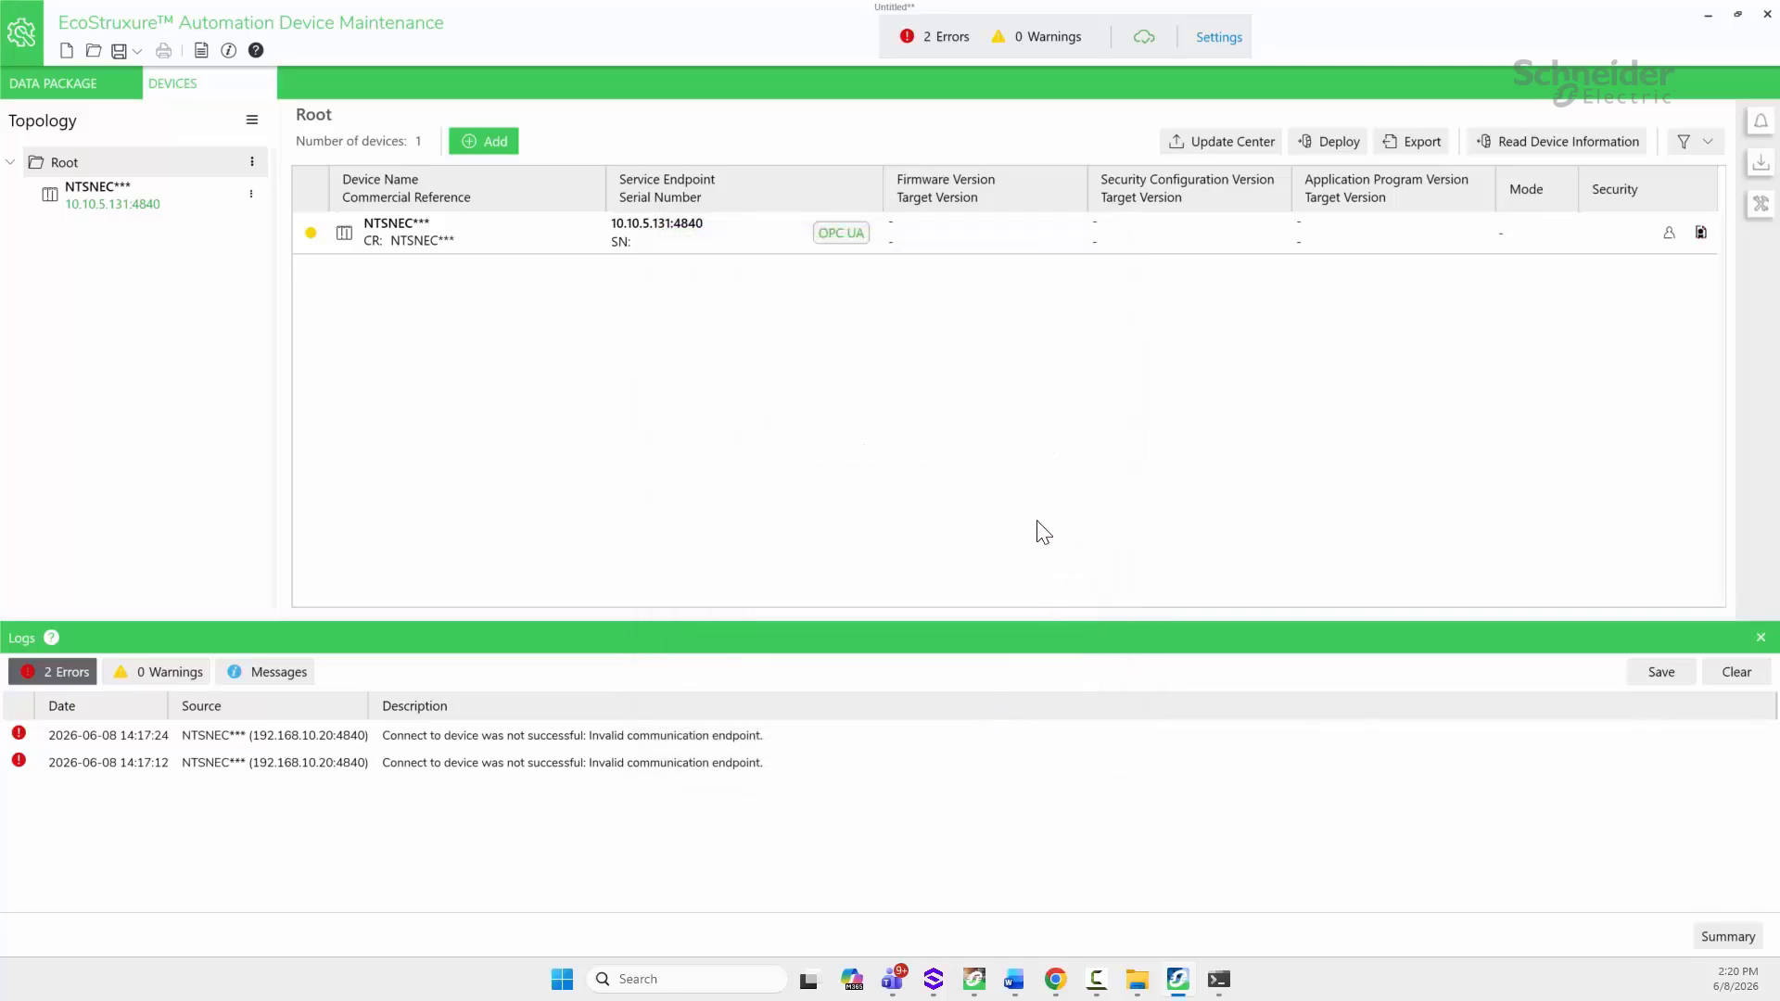
Step: Save the island's device login credentials and read it as NTSNEC1200 with firmware 1.0.0.503
click(1669, 233)
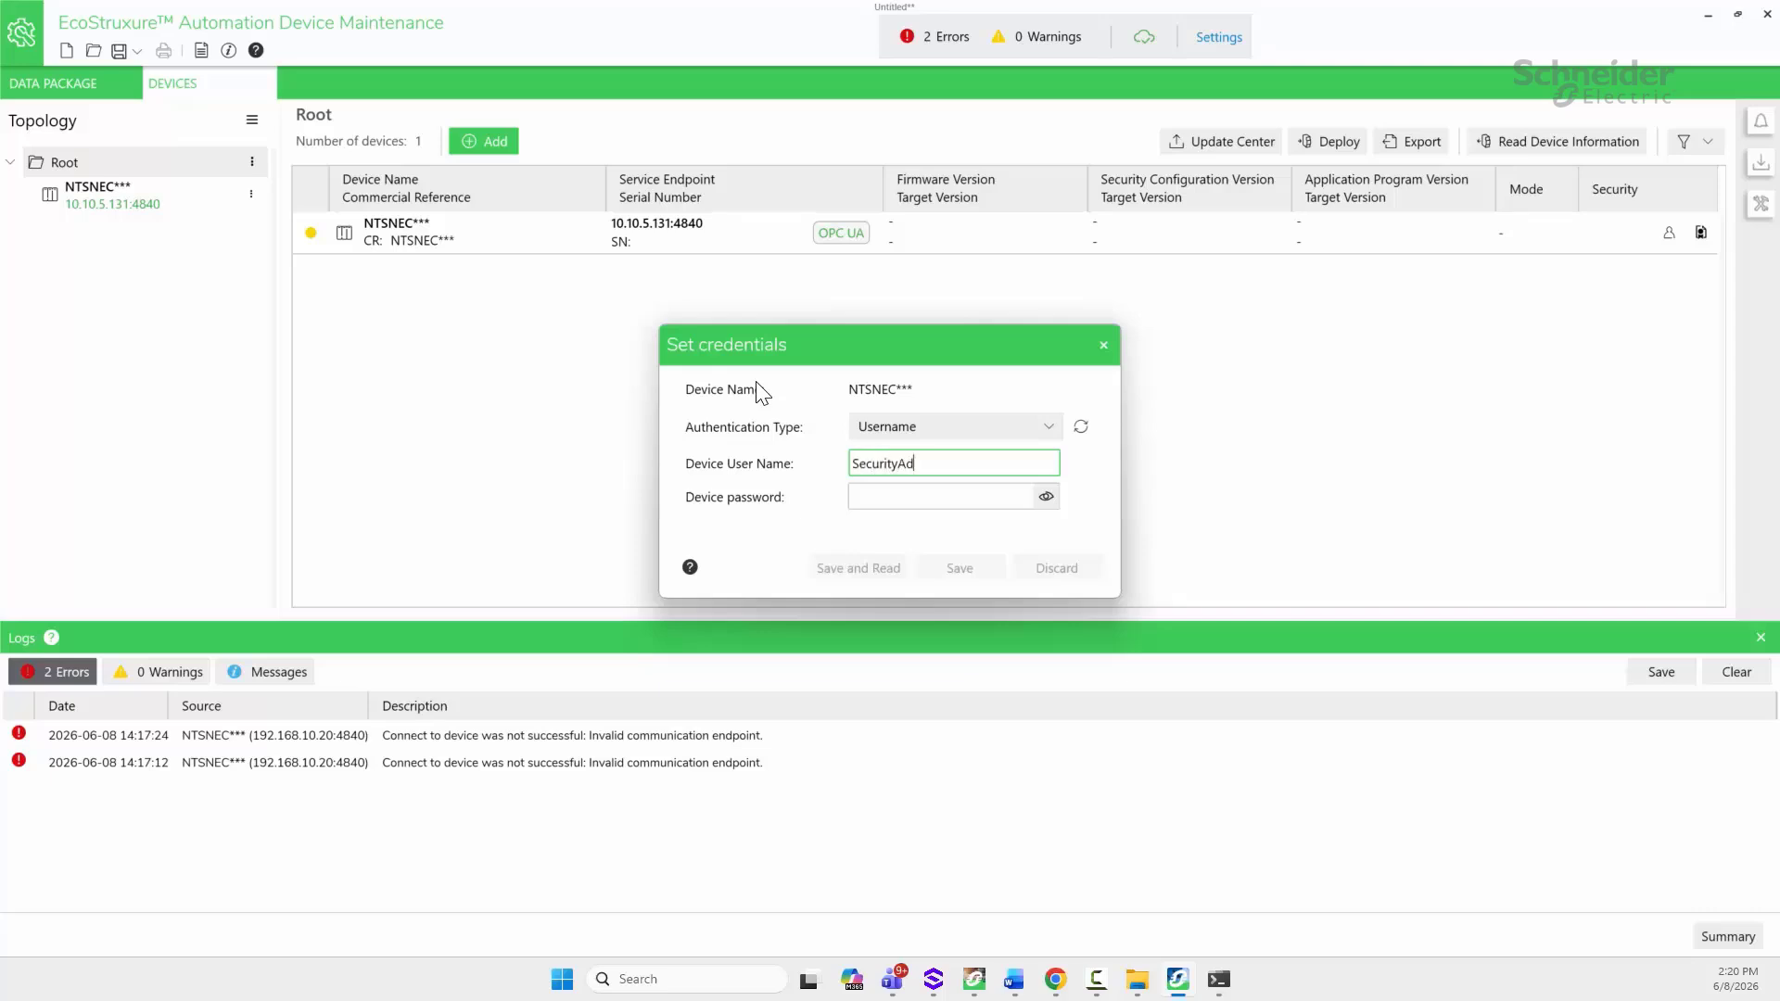
key(Tab)
text(*)
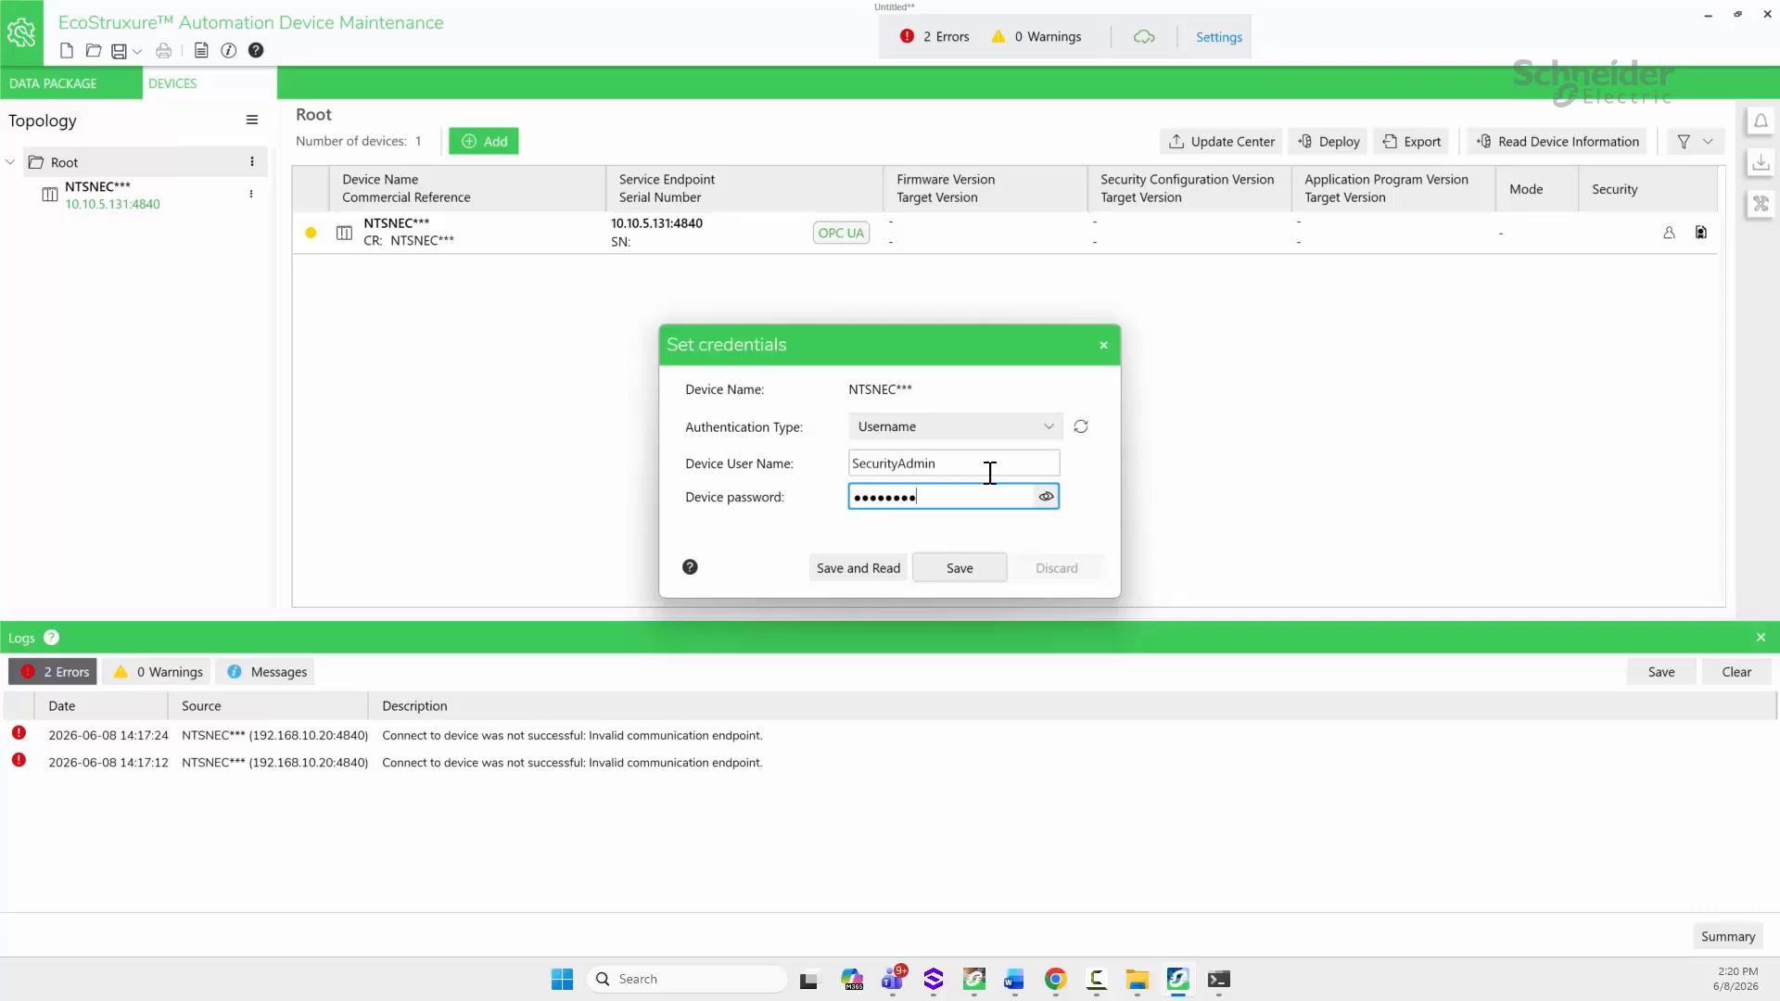
click(1045, 498)
click(1044, 498)
click(832, 569)
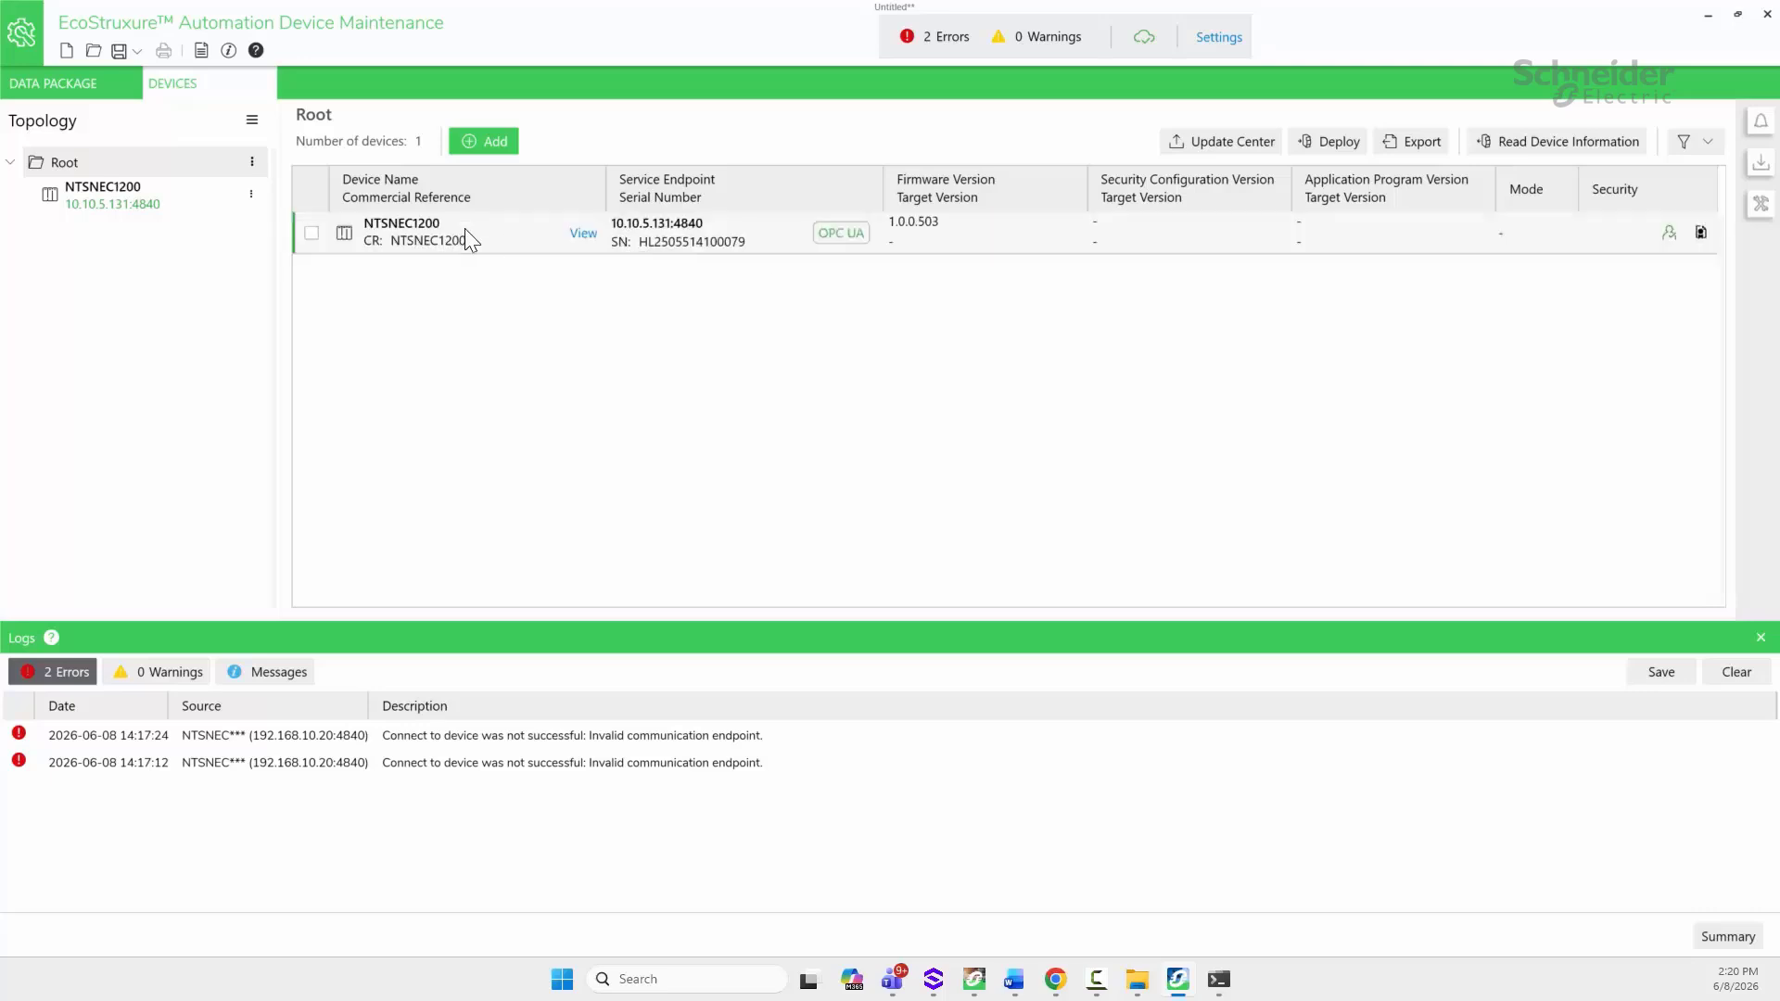
Step: Refresh NTSNEC1200's device information and scan its modules: NTSDDI1602X, NTSDDO0802, NTSAMI0400, NTSAMO0400
click(137, 197)
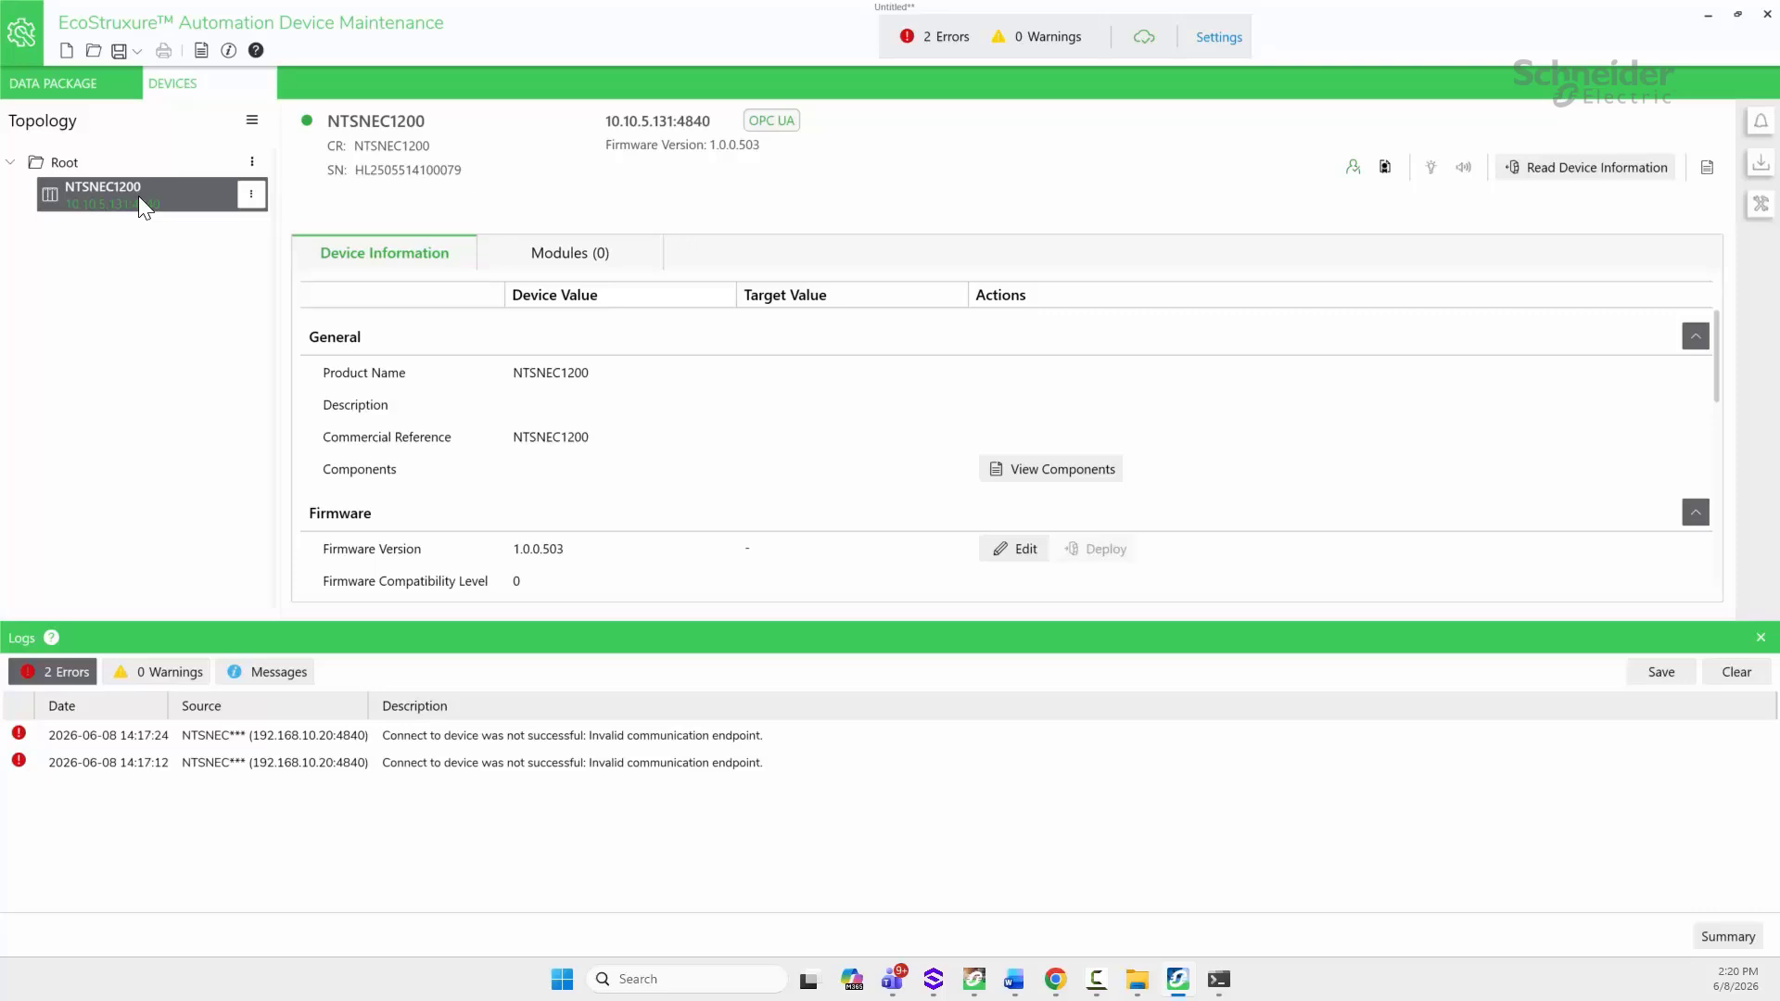
click(1528, 171)
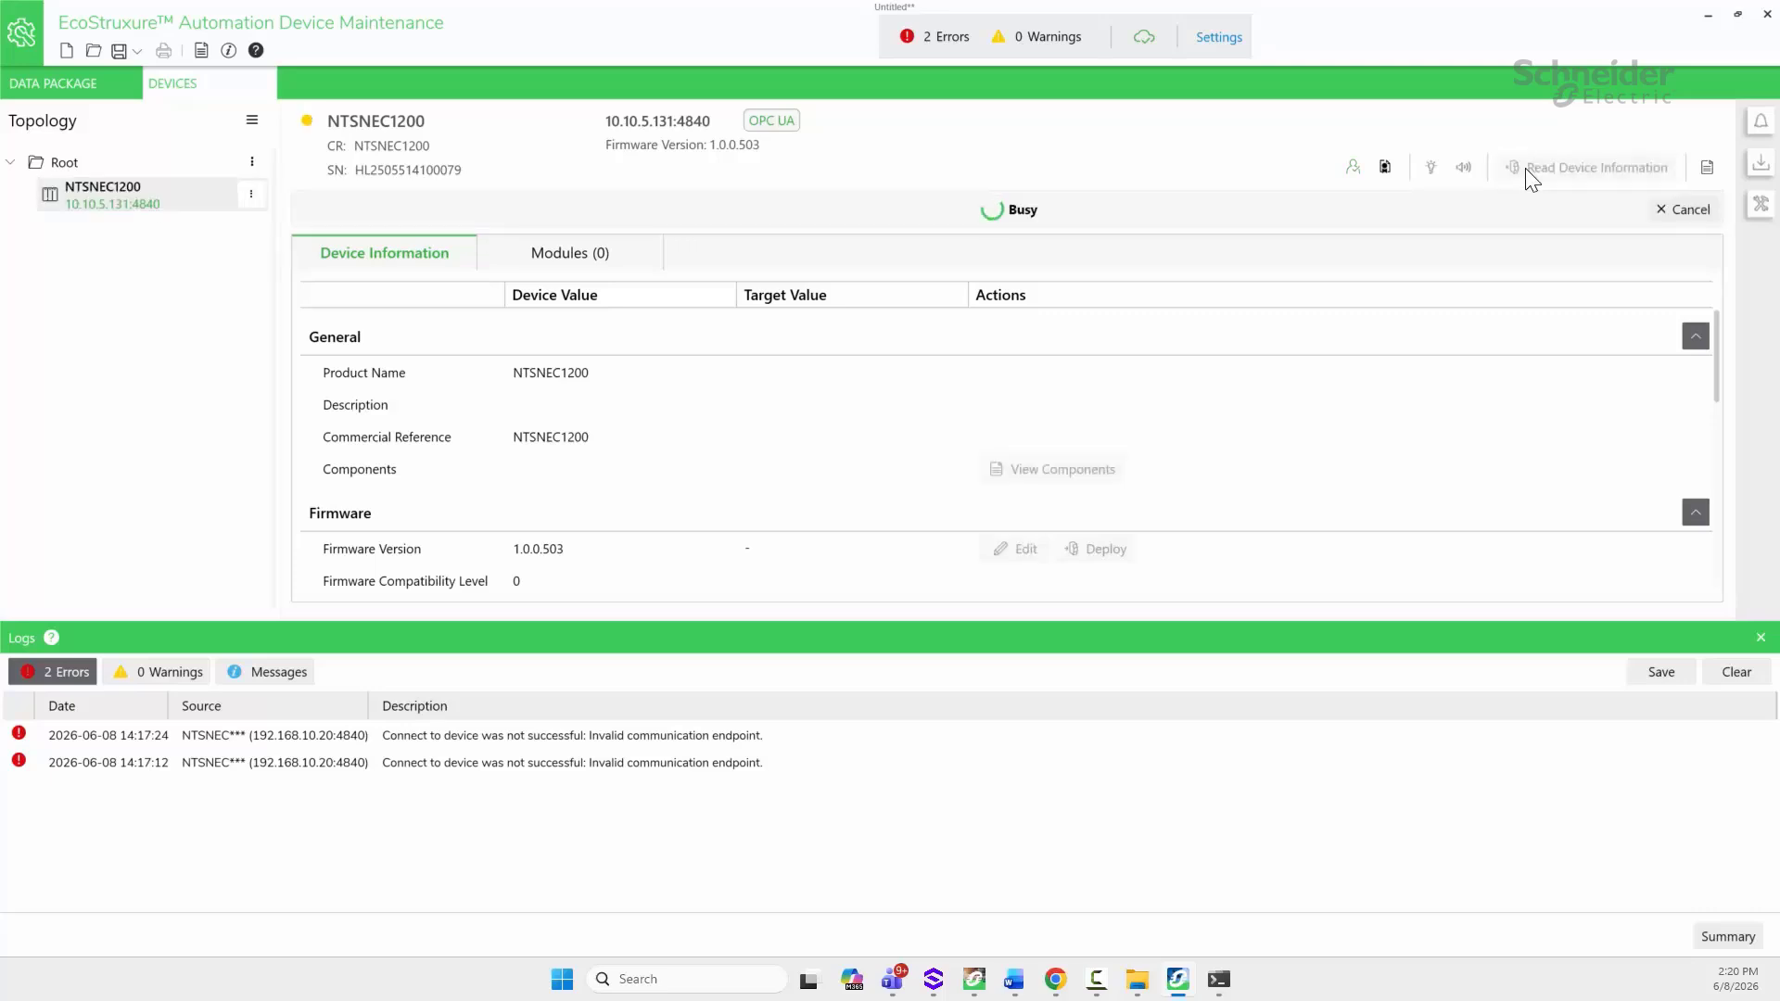
click(600, 250)
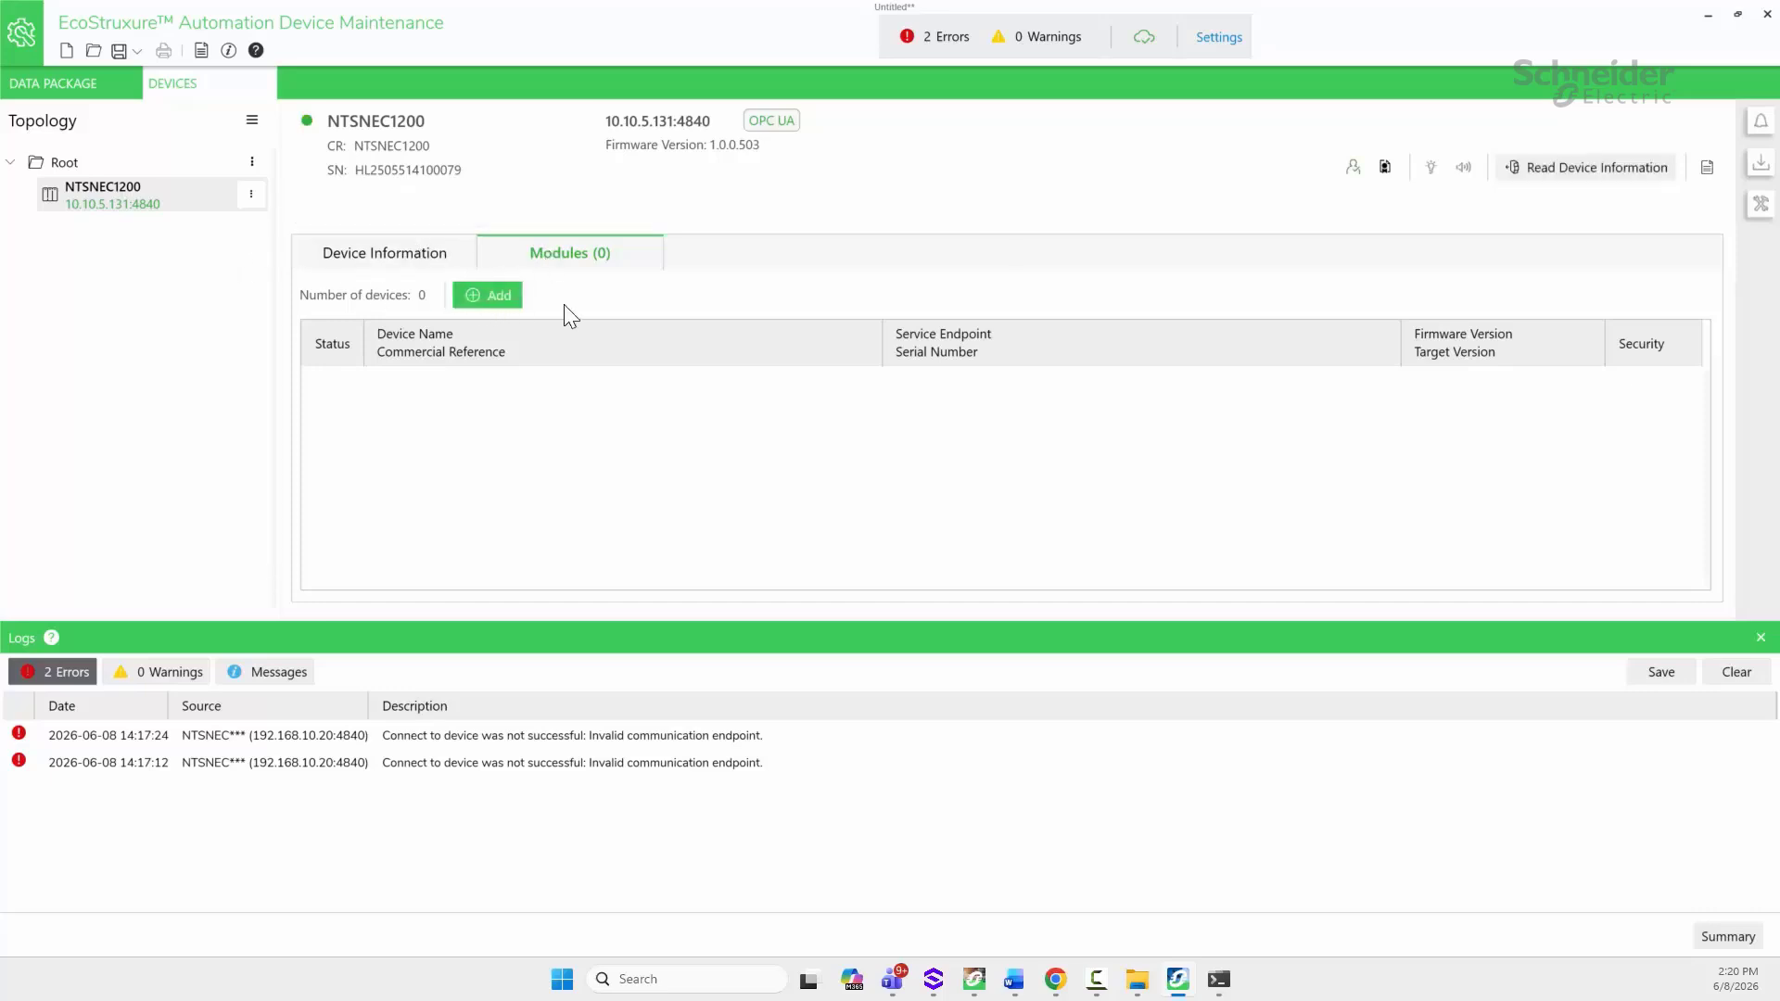
click(479, 299)
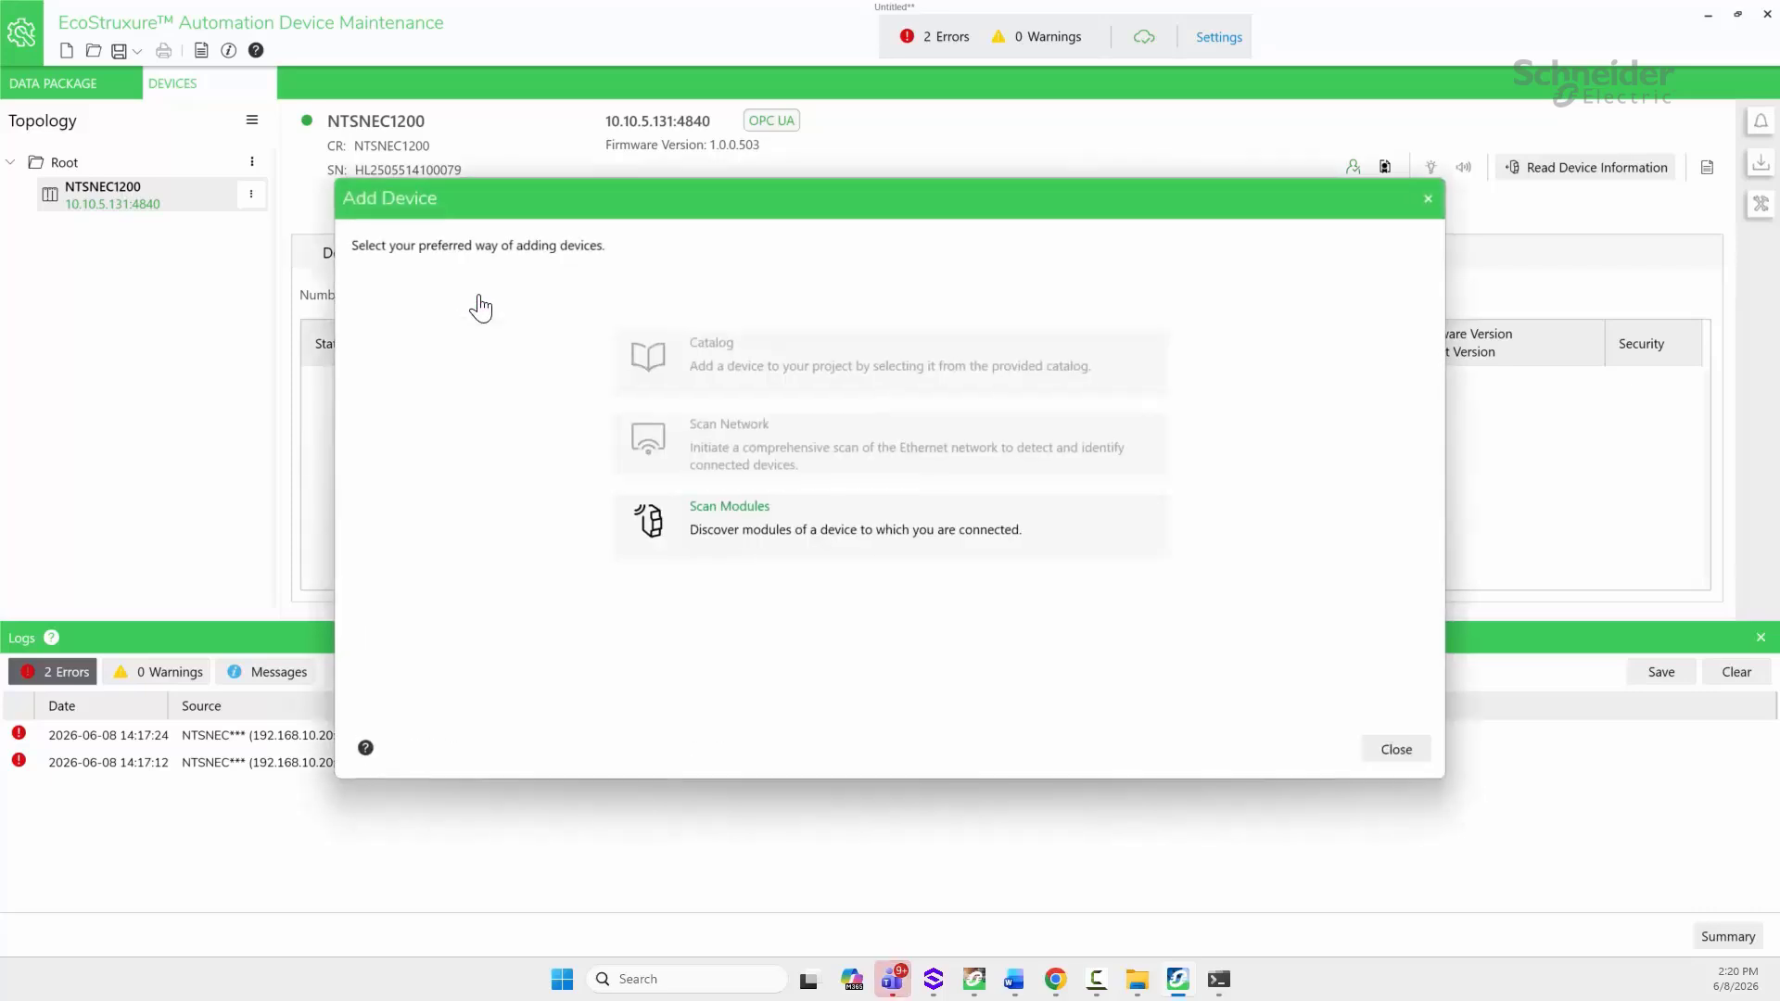
click(722, 516)
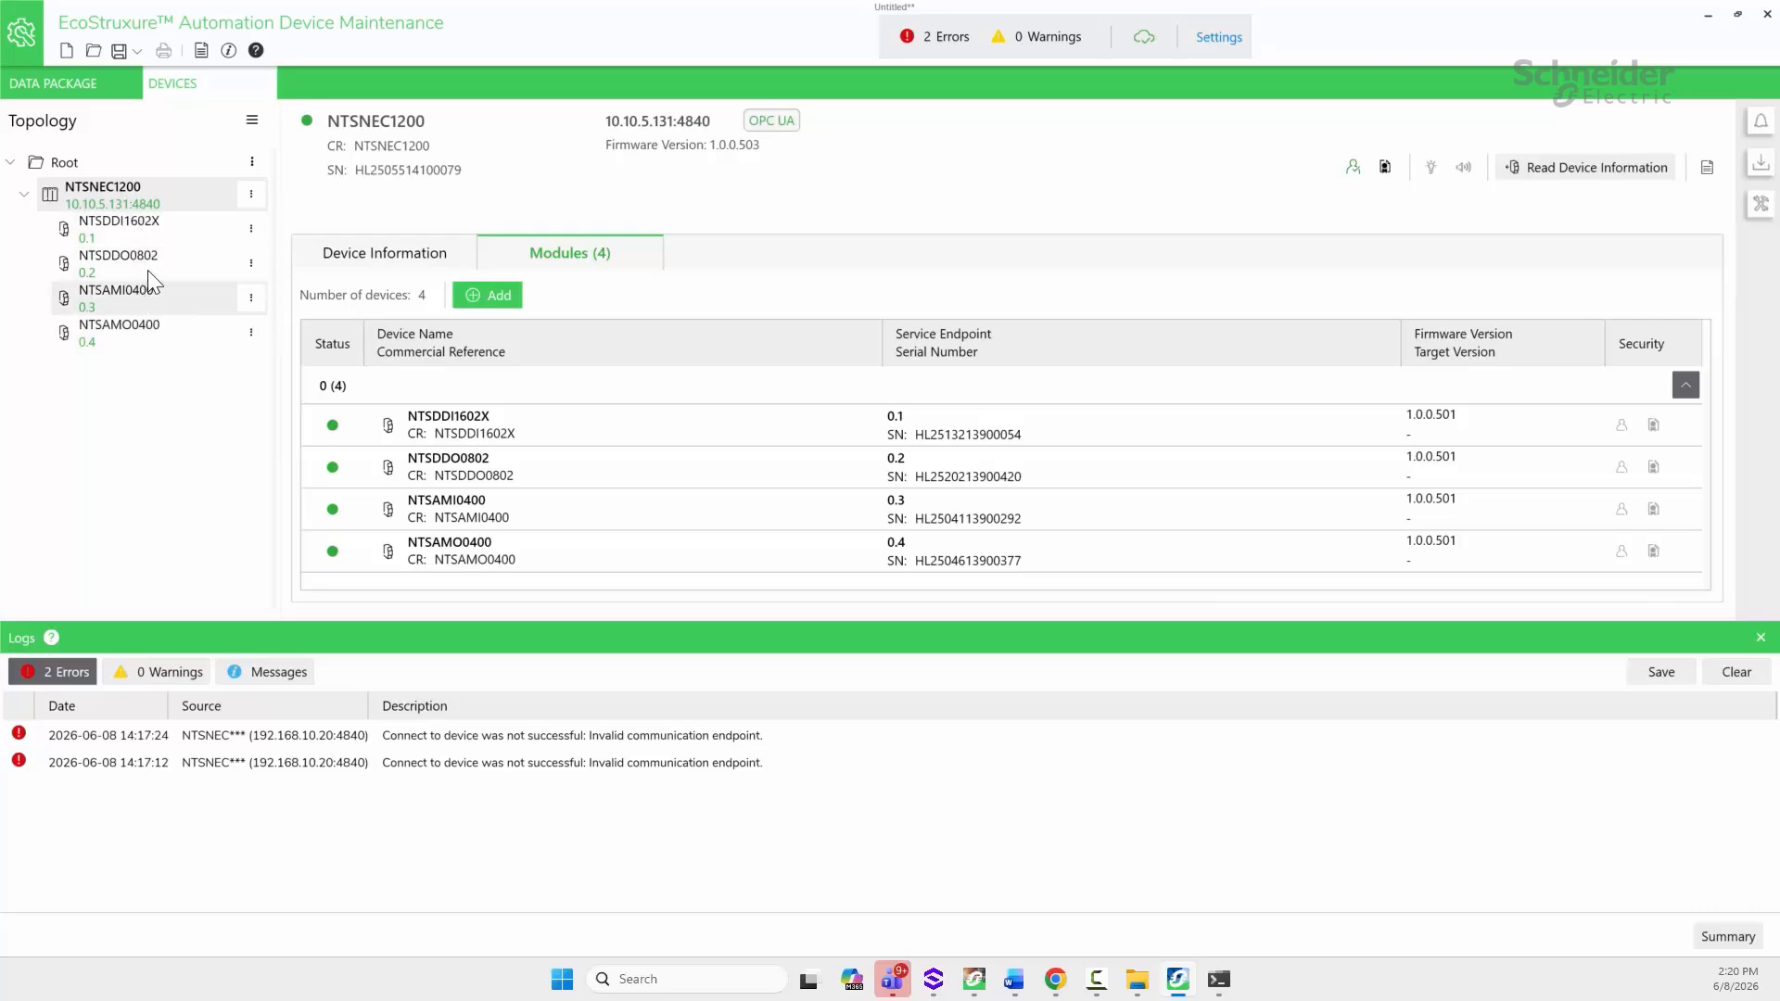
Step: Select firmware 1.0.1.571 as NTSAMO0400's update target in Update Center and save it
click(251, 336)
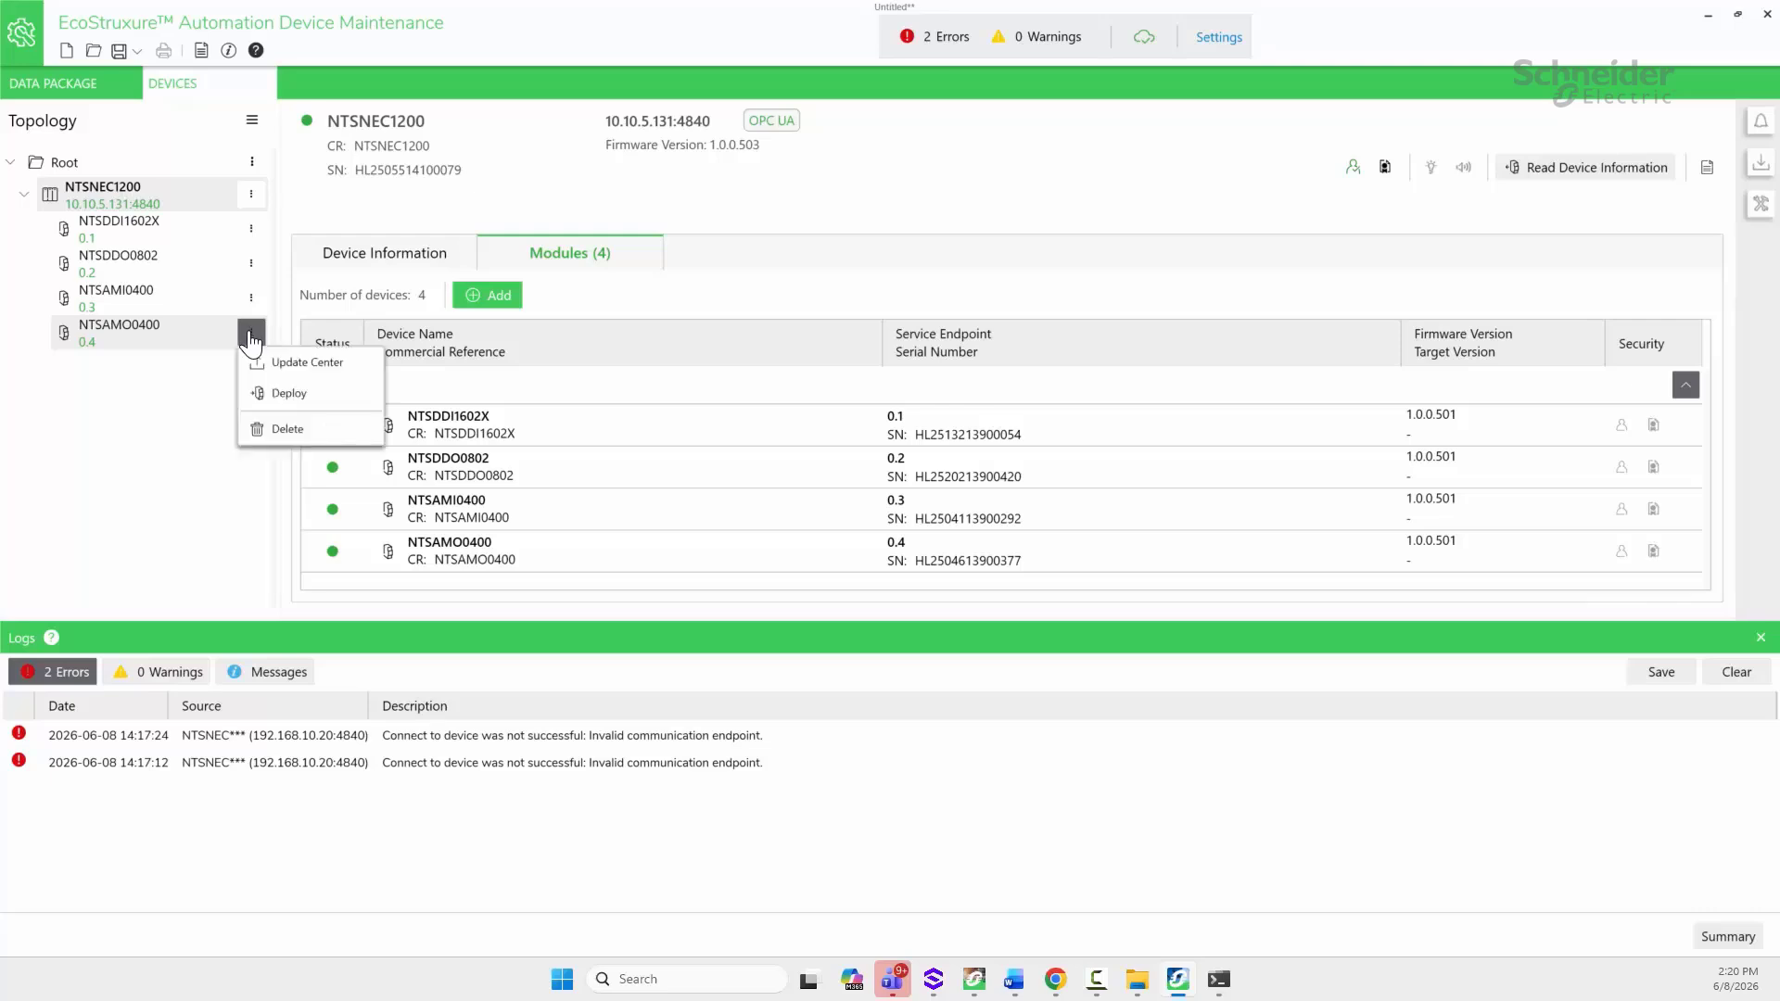
click(302, 359)
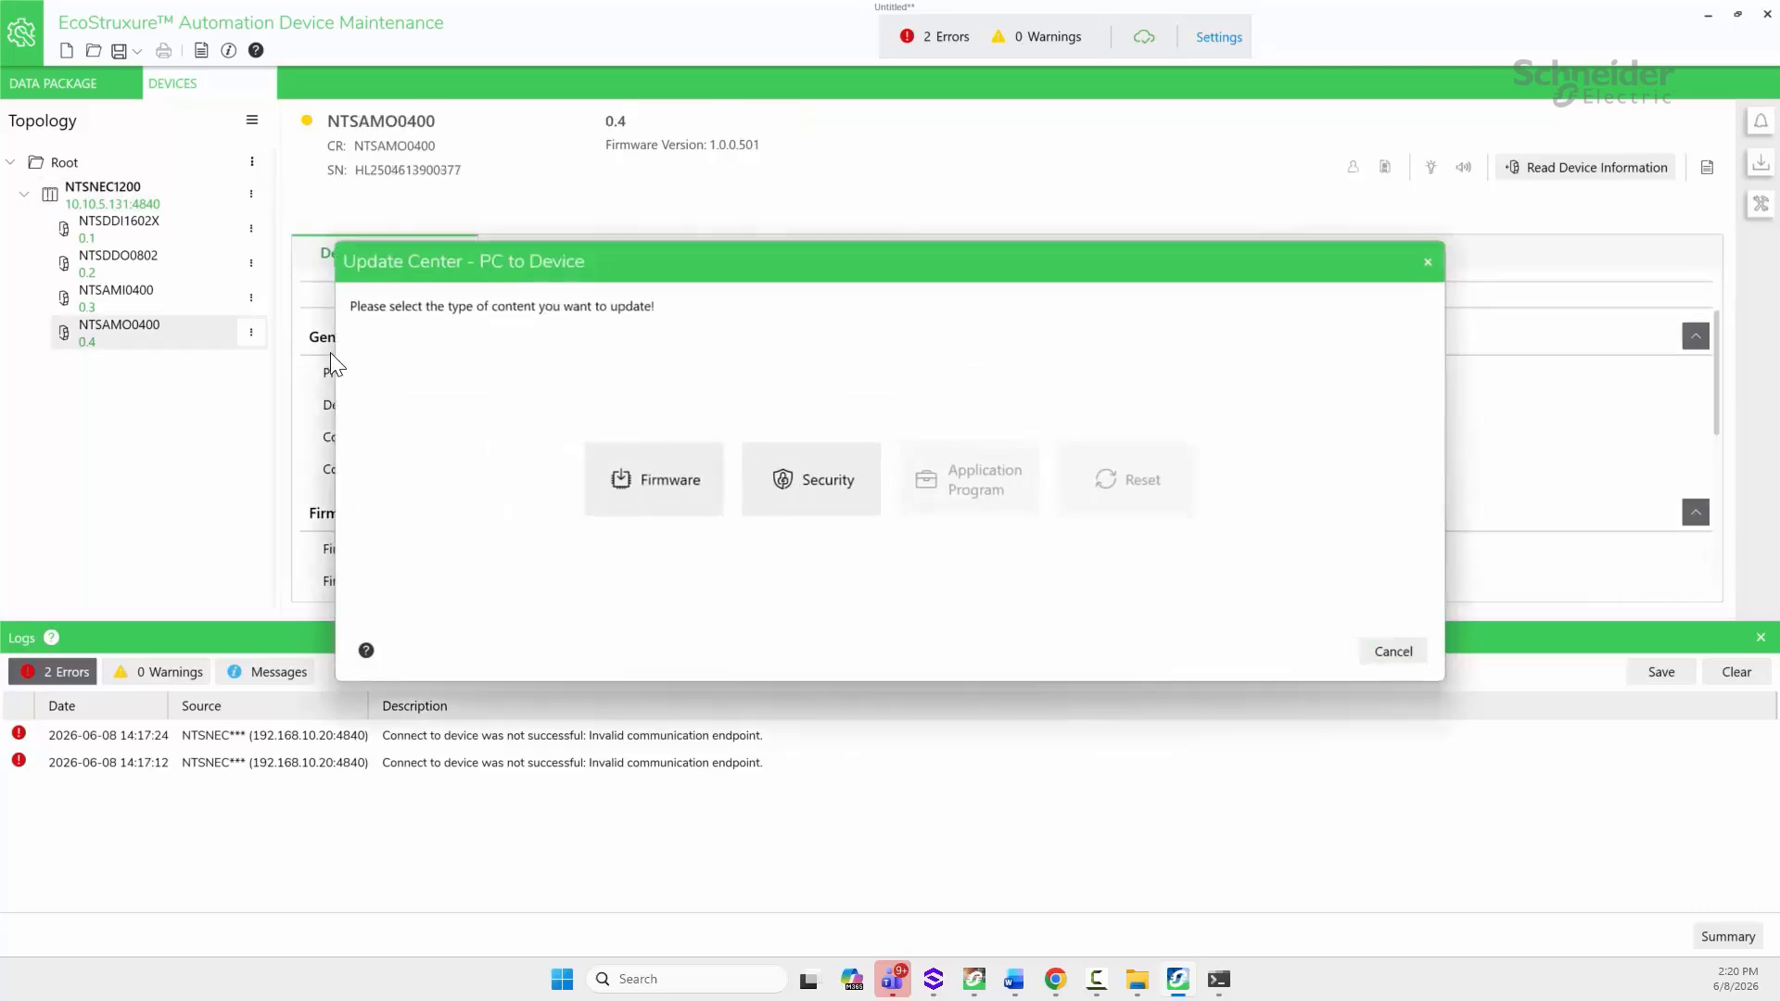
click(649, 490)
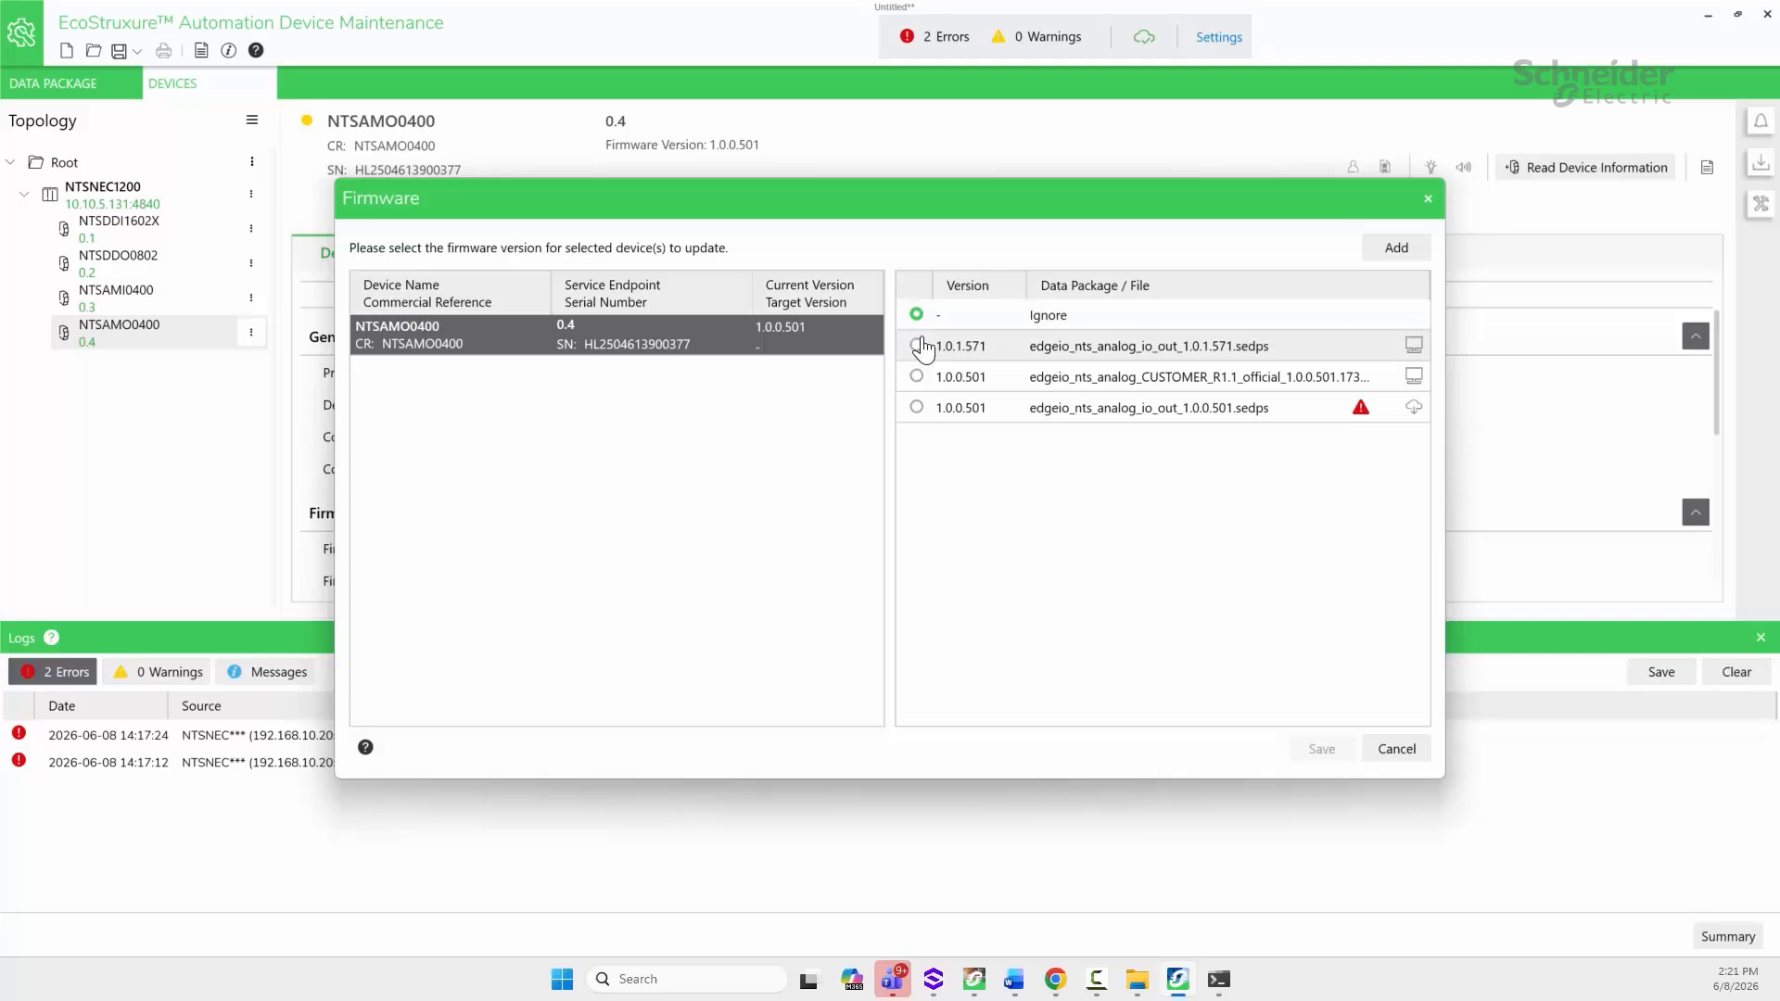
click(918, 346)
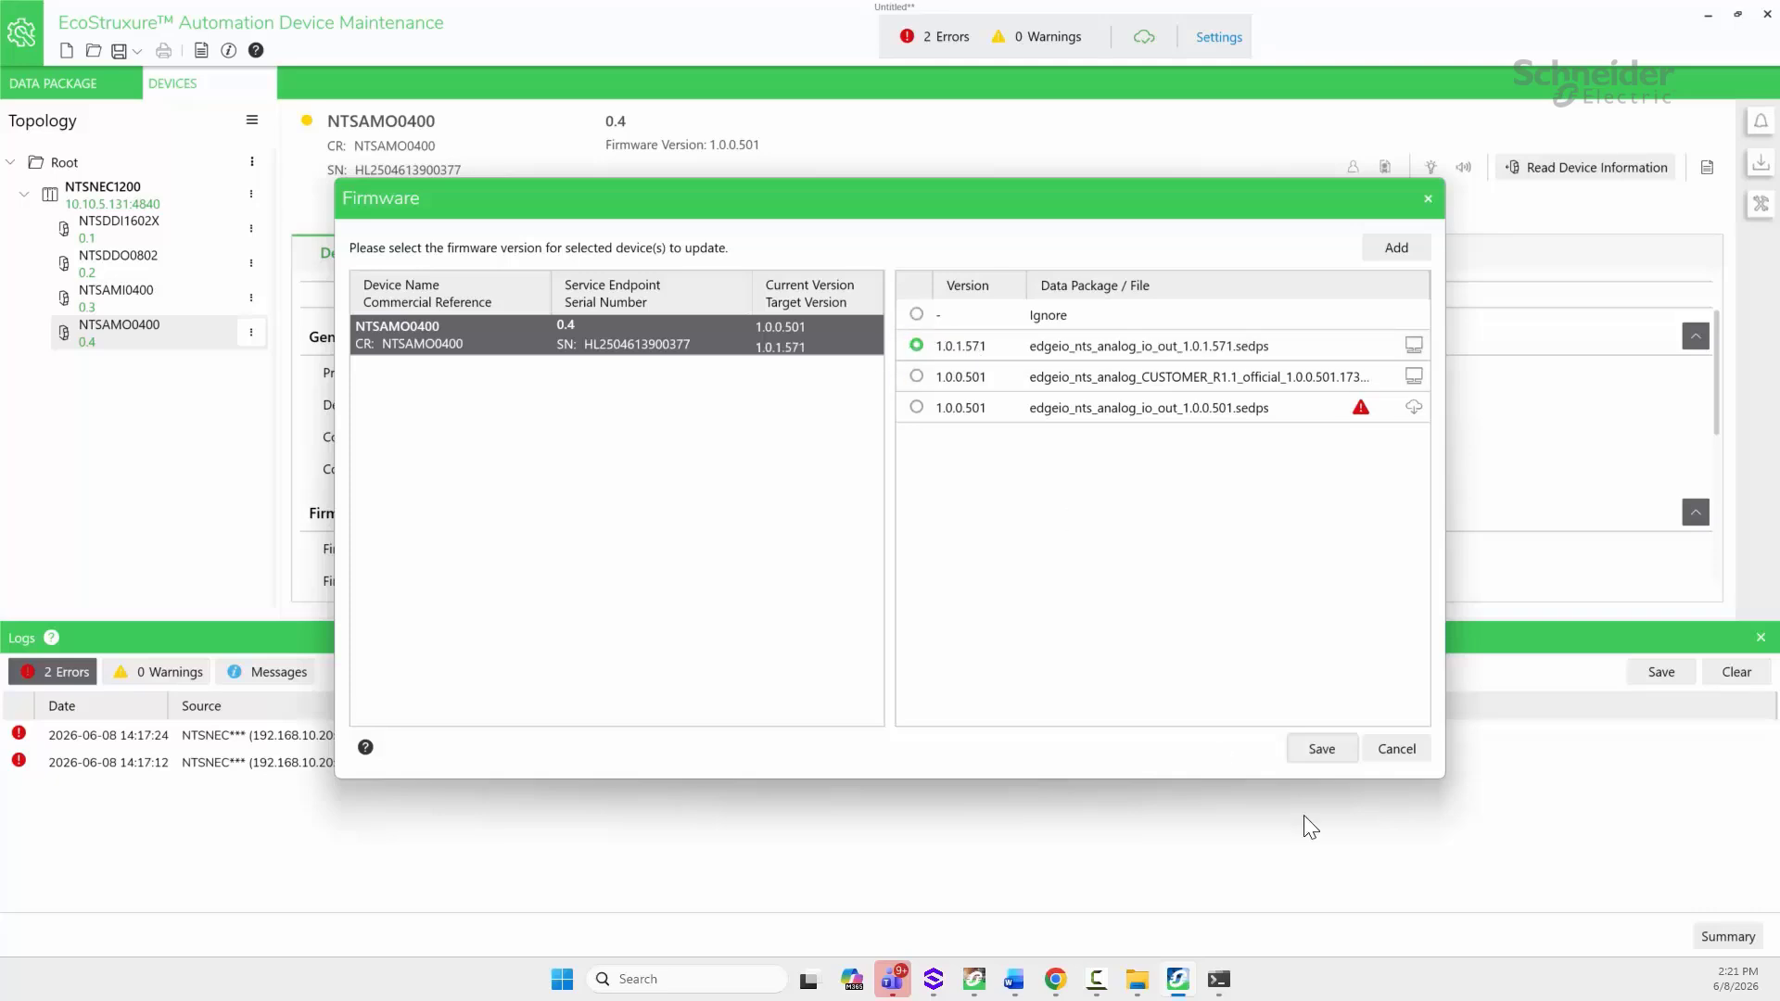
click(1324, 753)
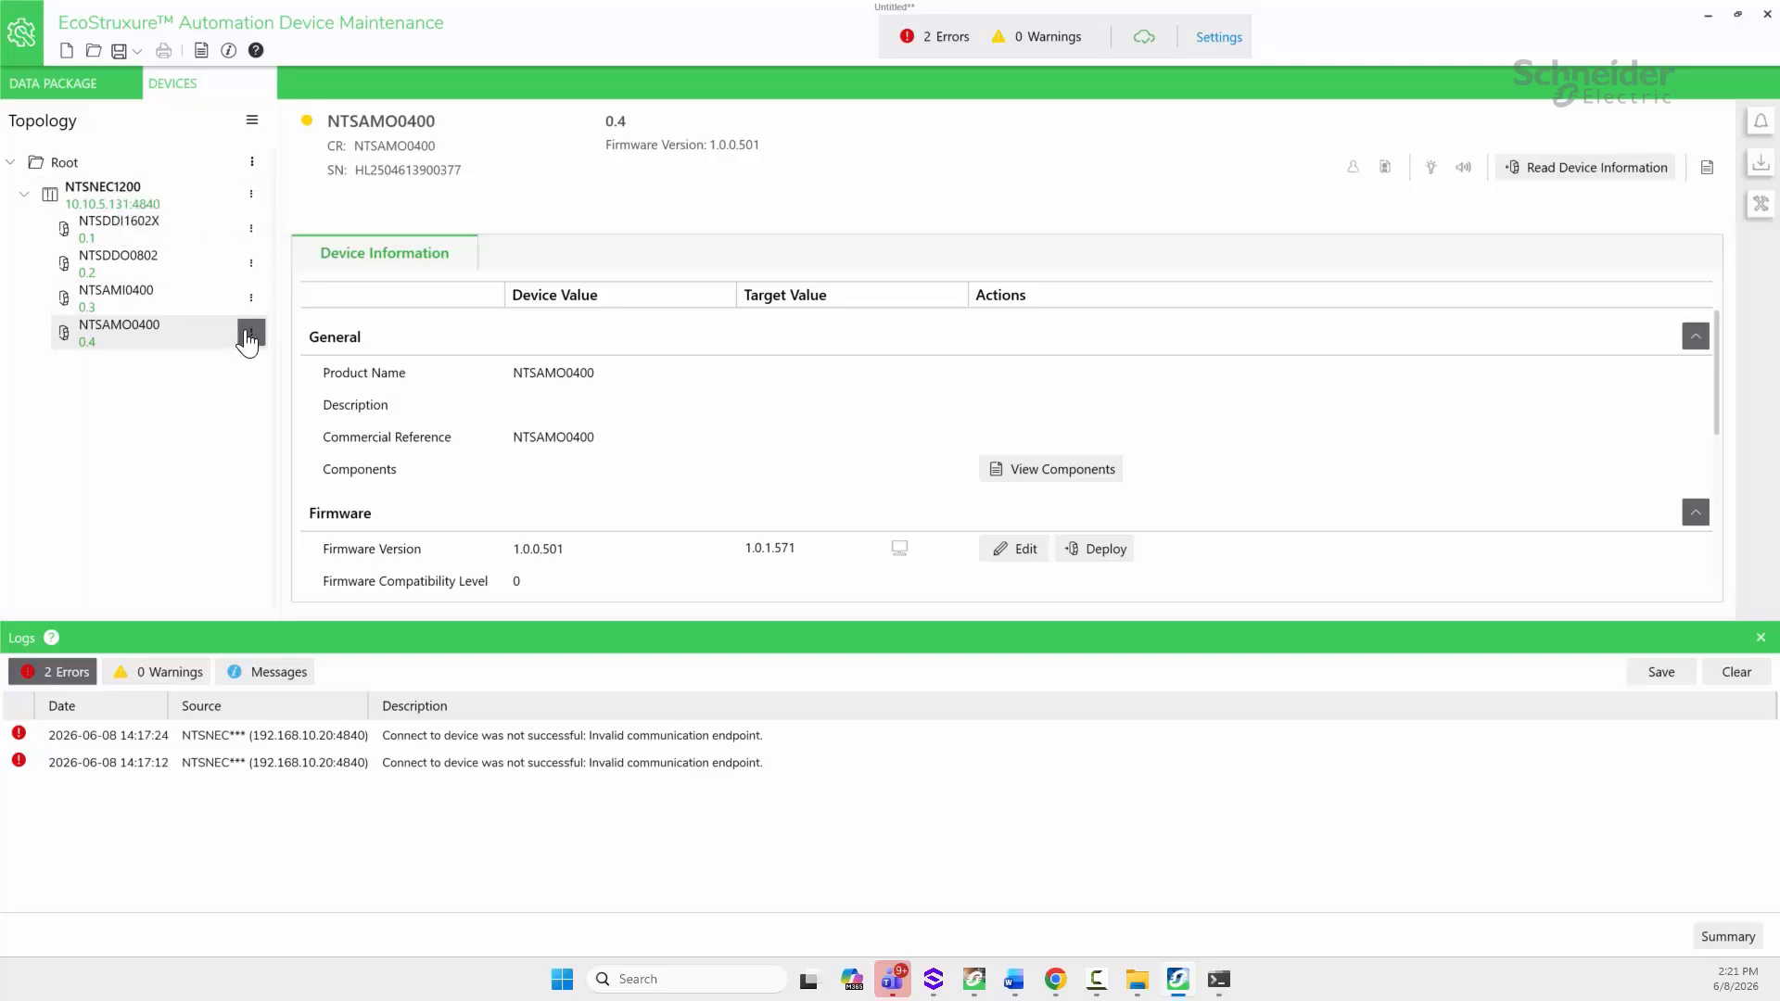
click(249, 336)
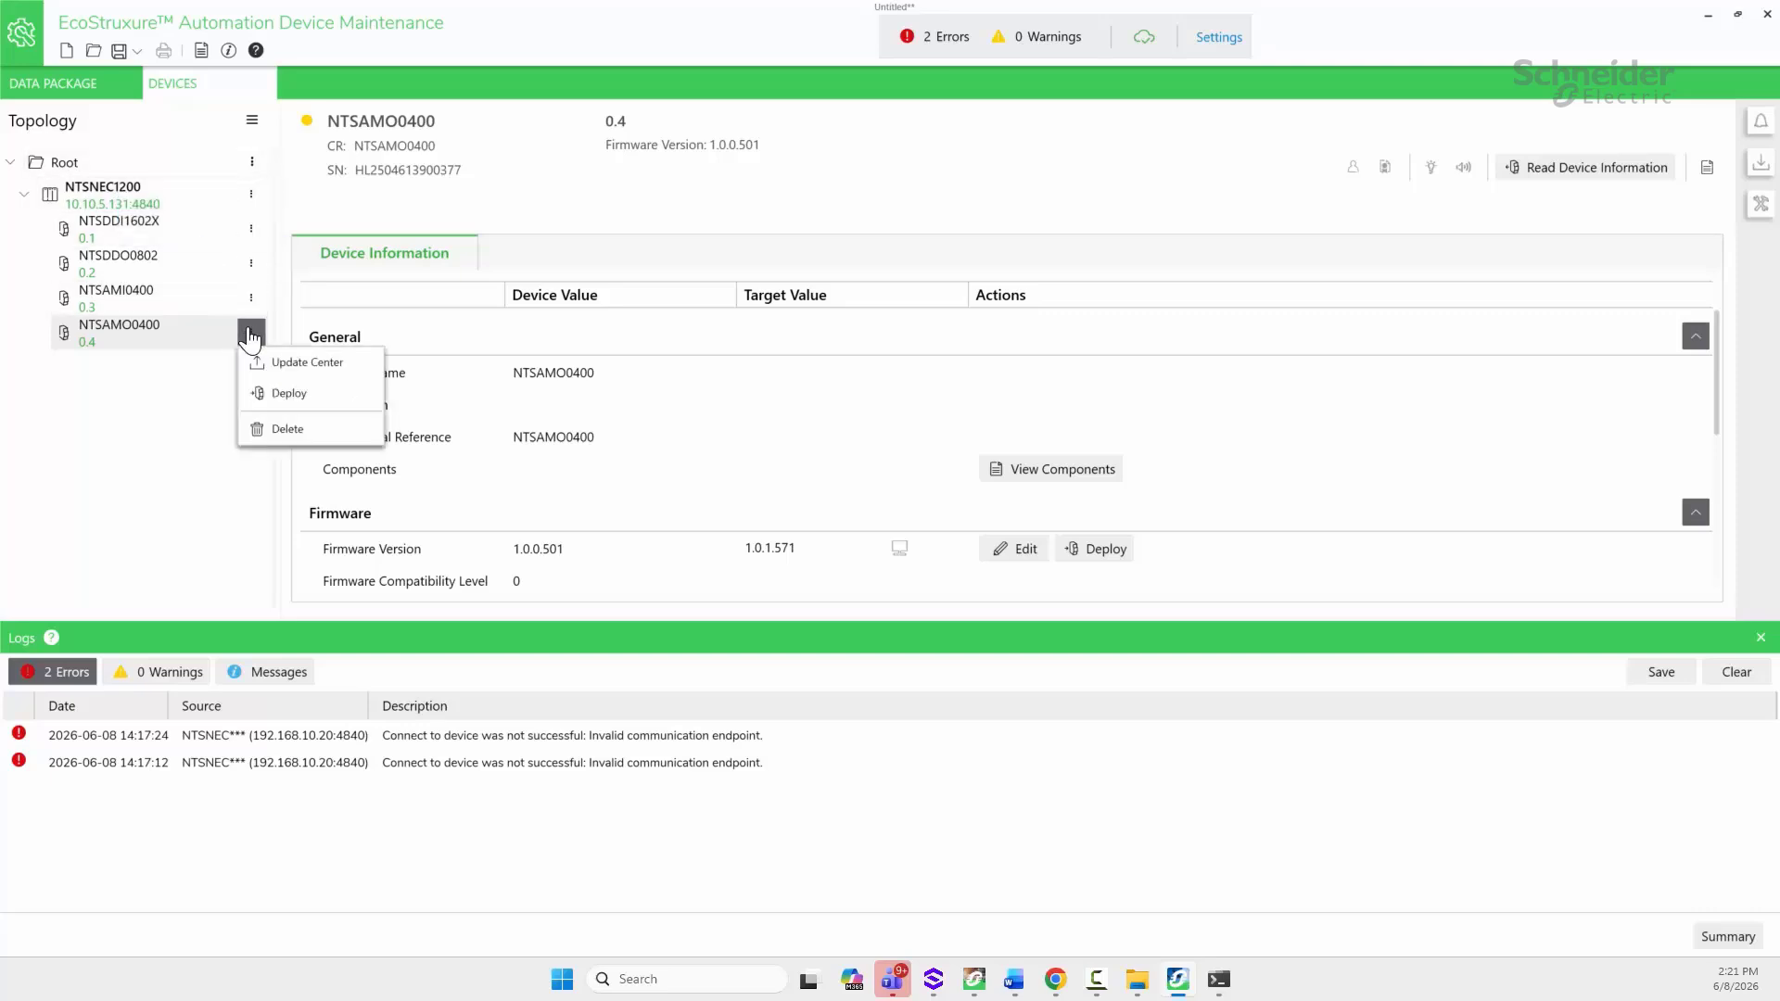
click(283, 395)
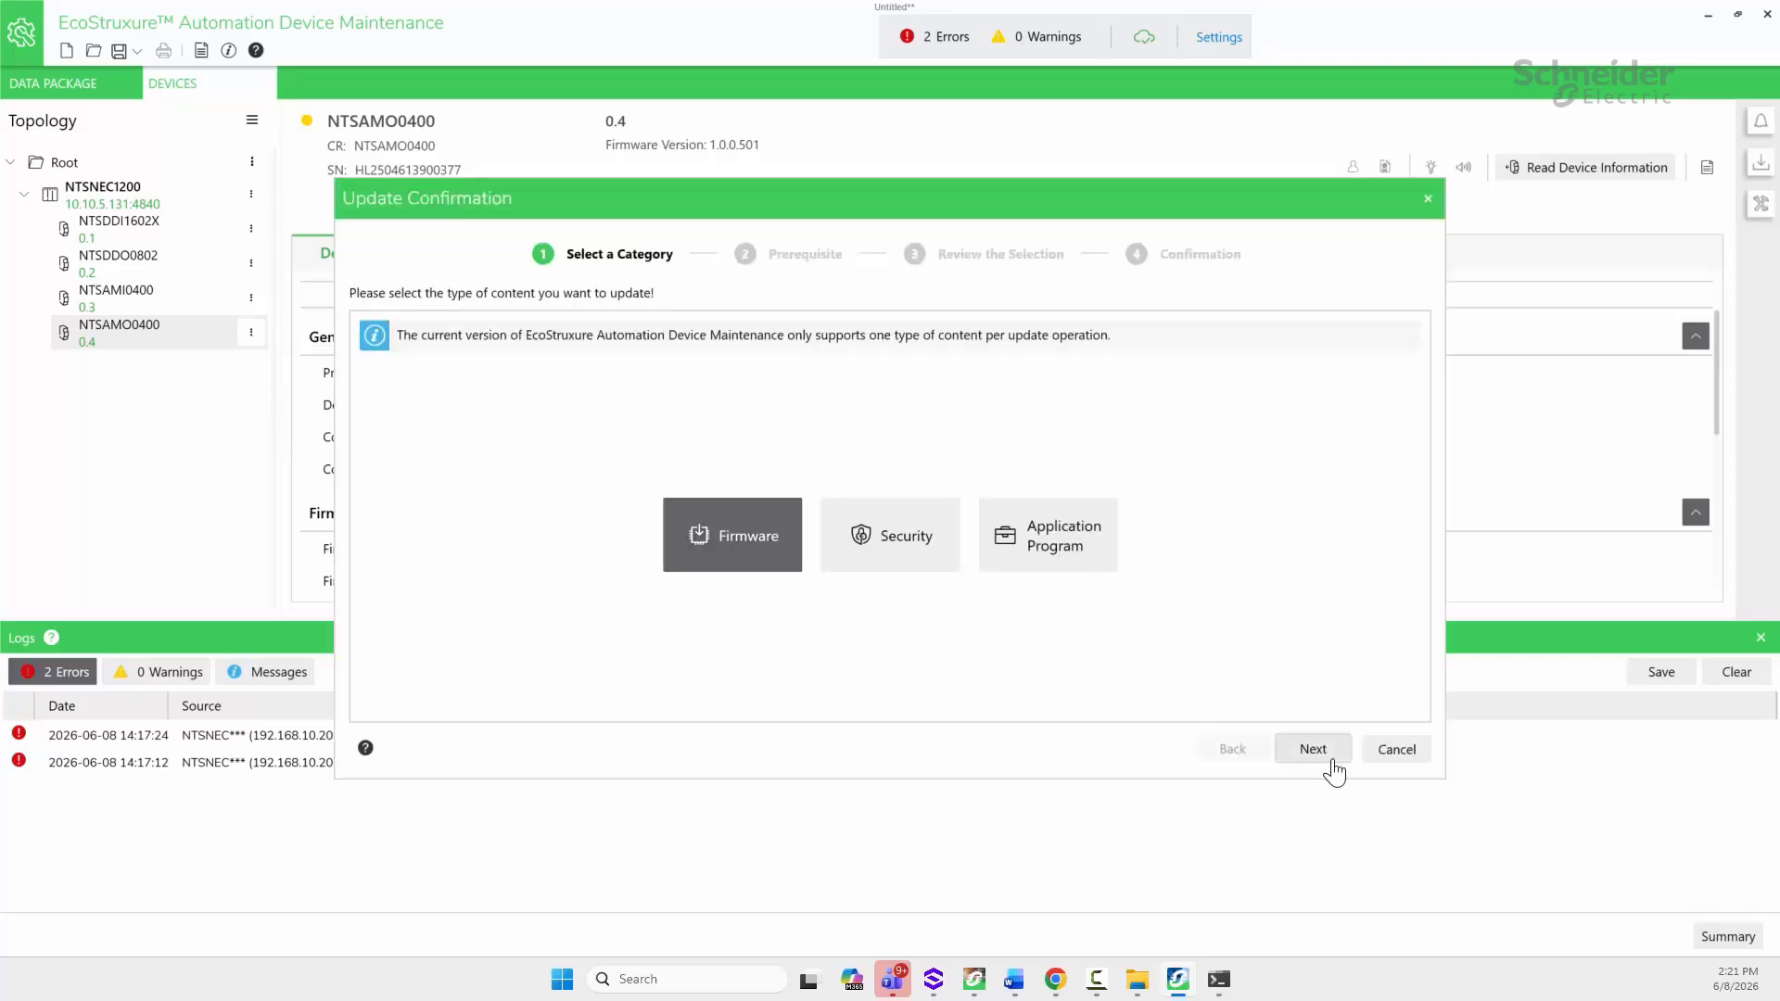
click(1316, 750)
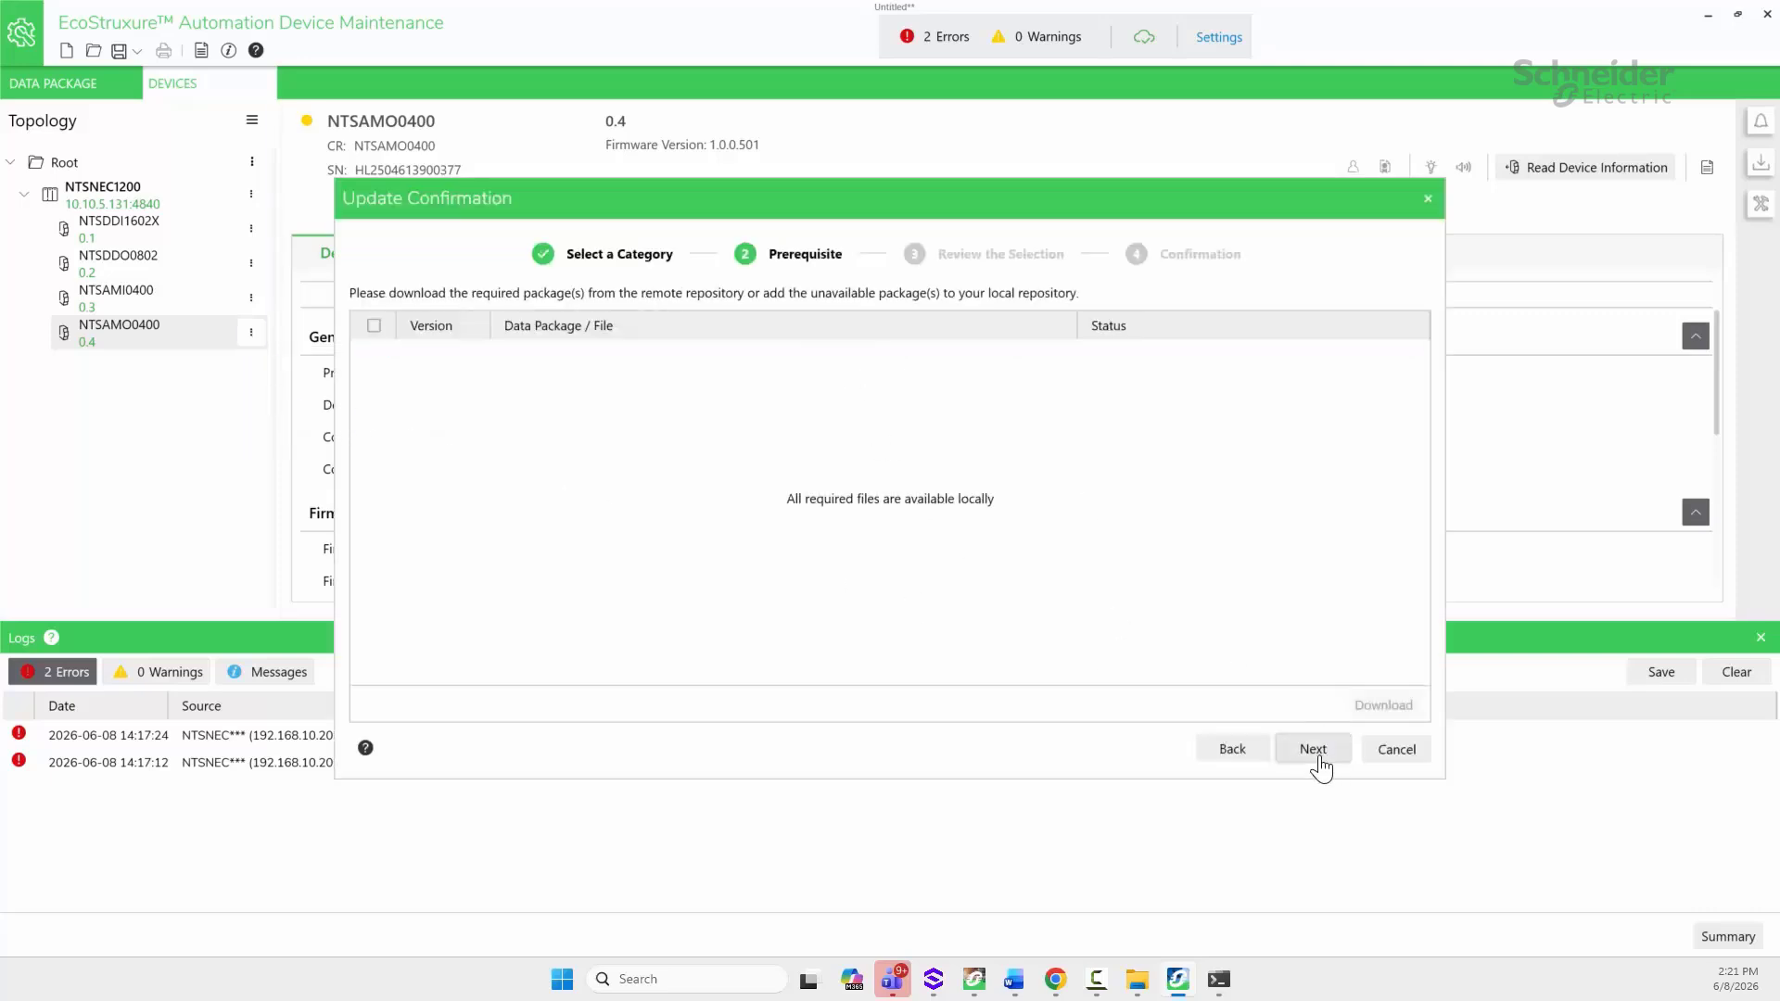
click(1318, 753)
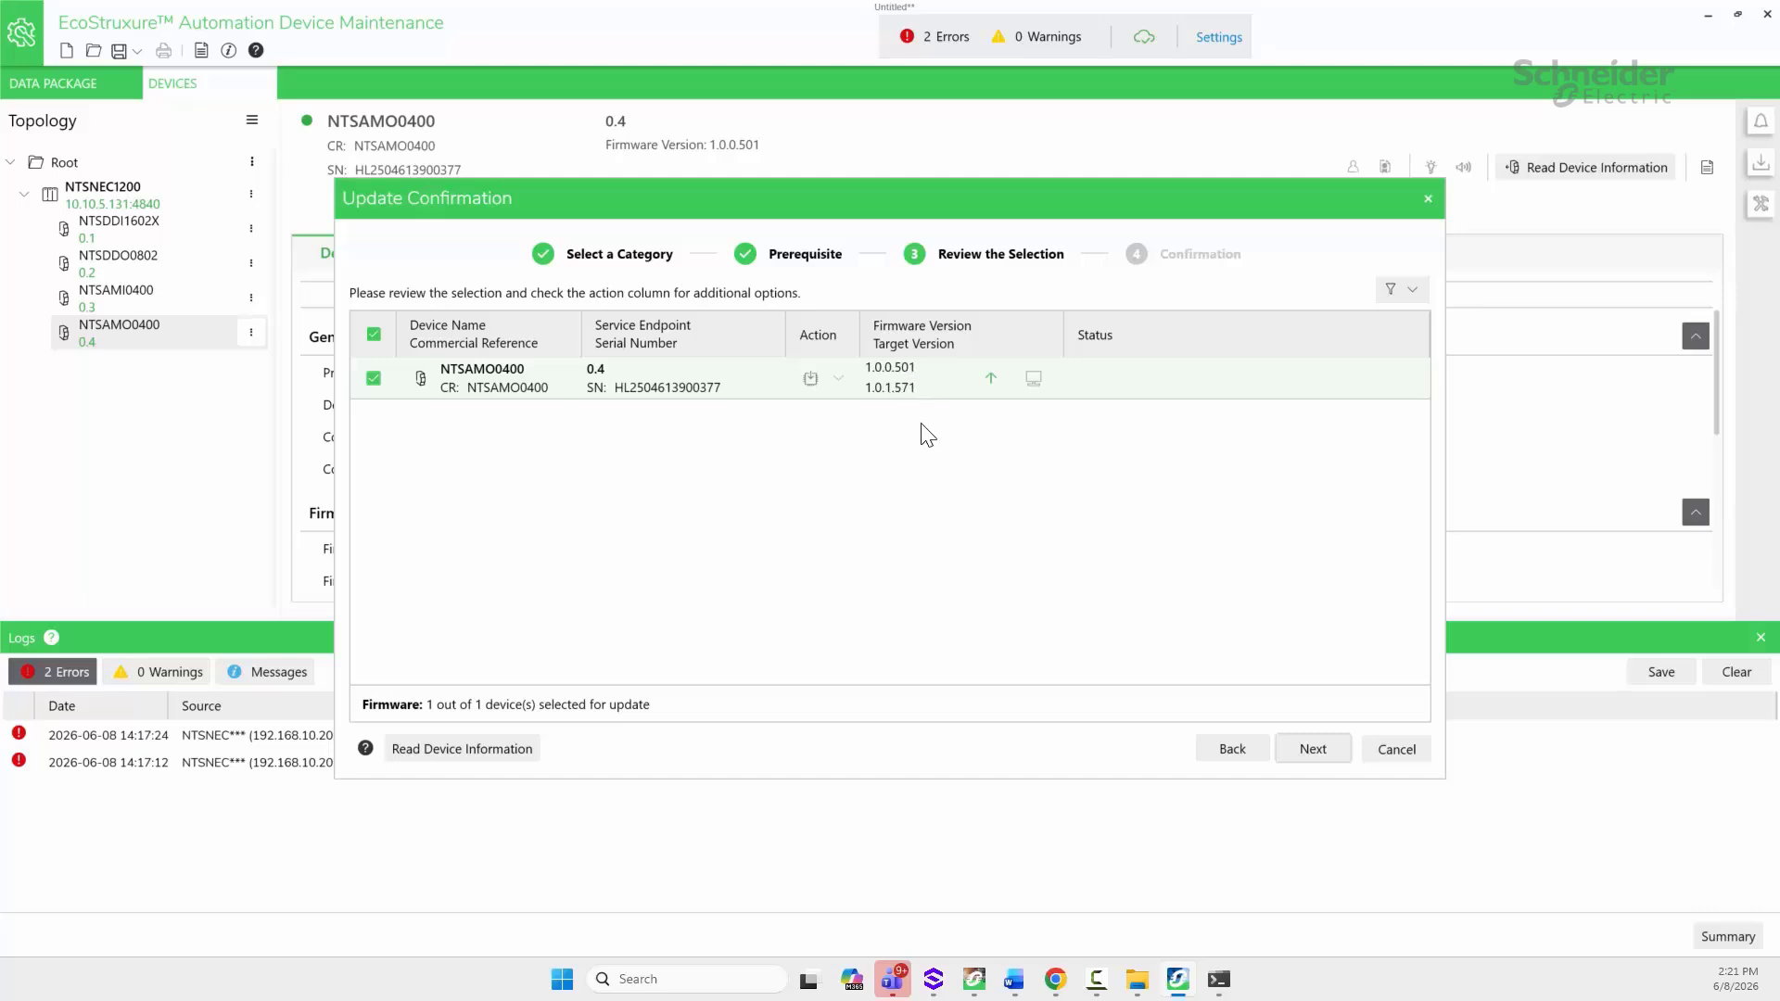
click(1311, 751)
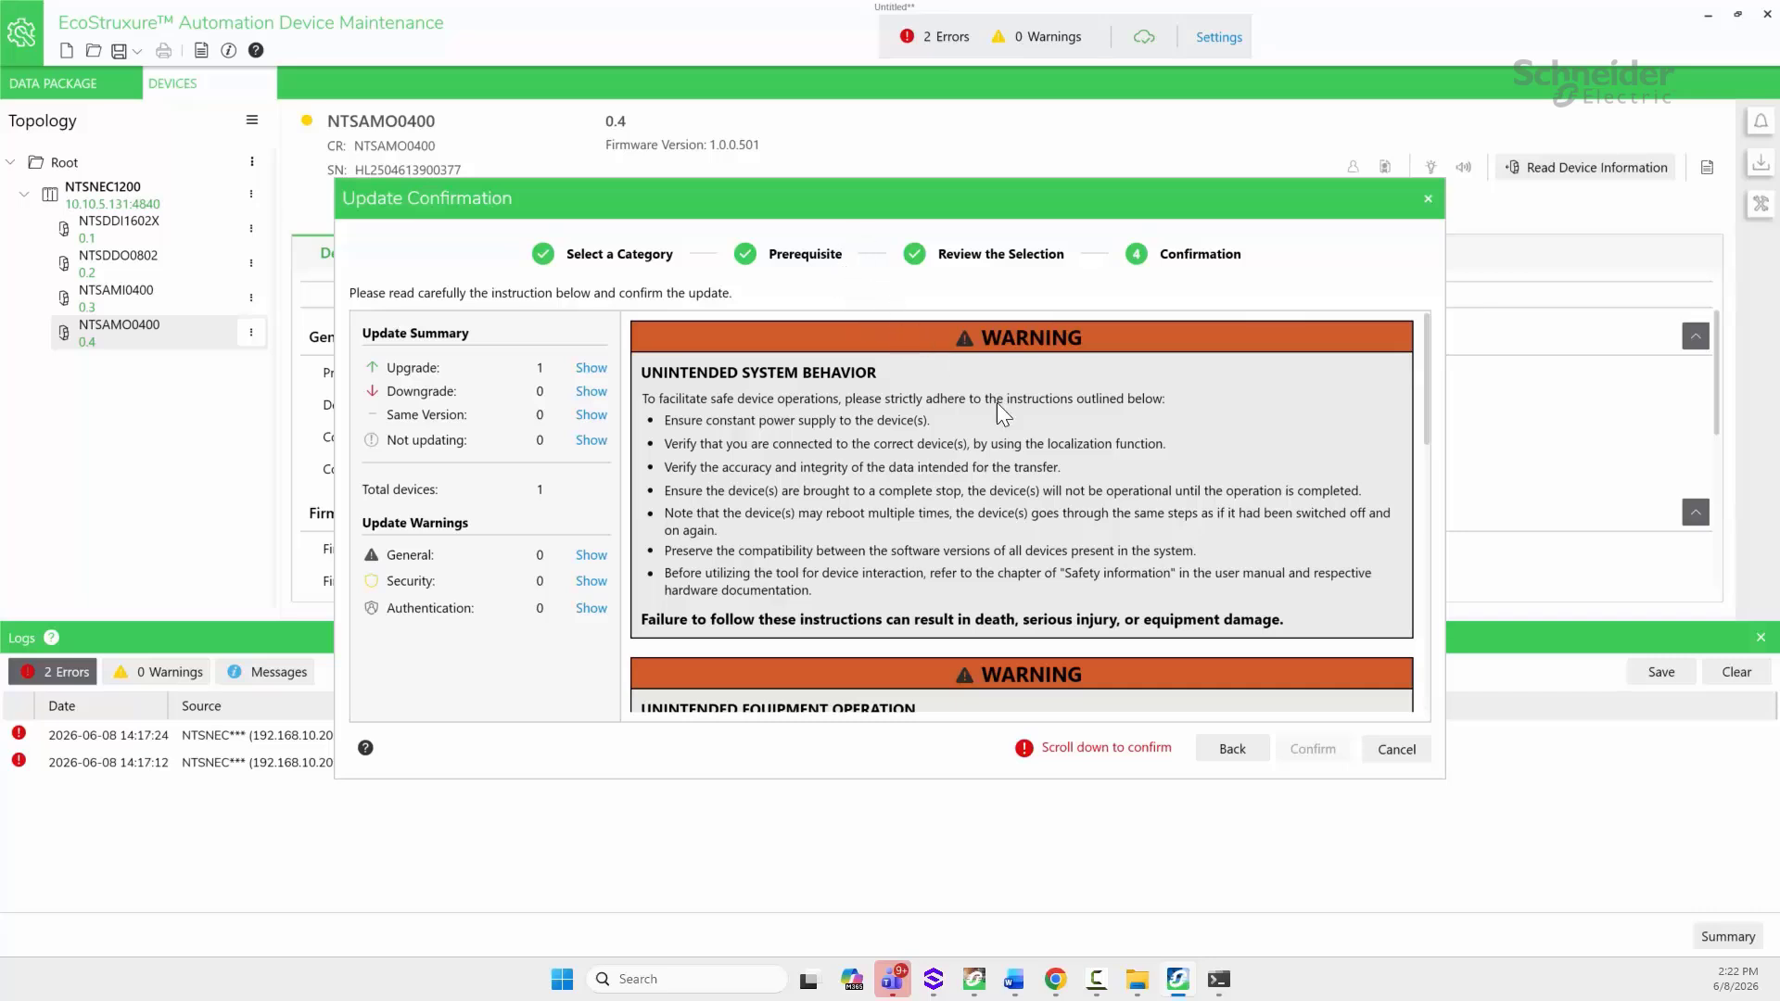
click(1398, 750)
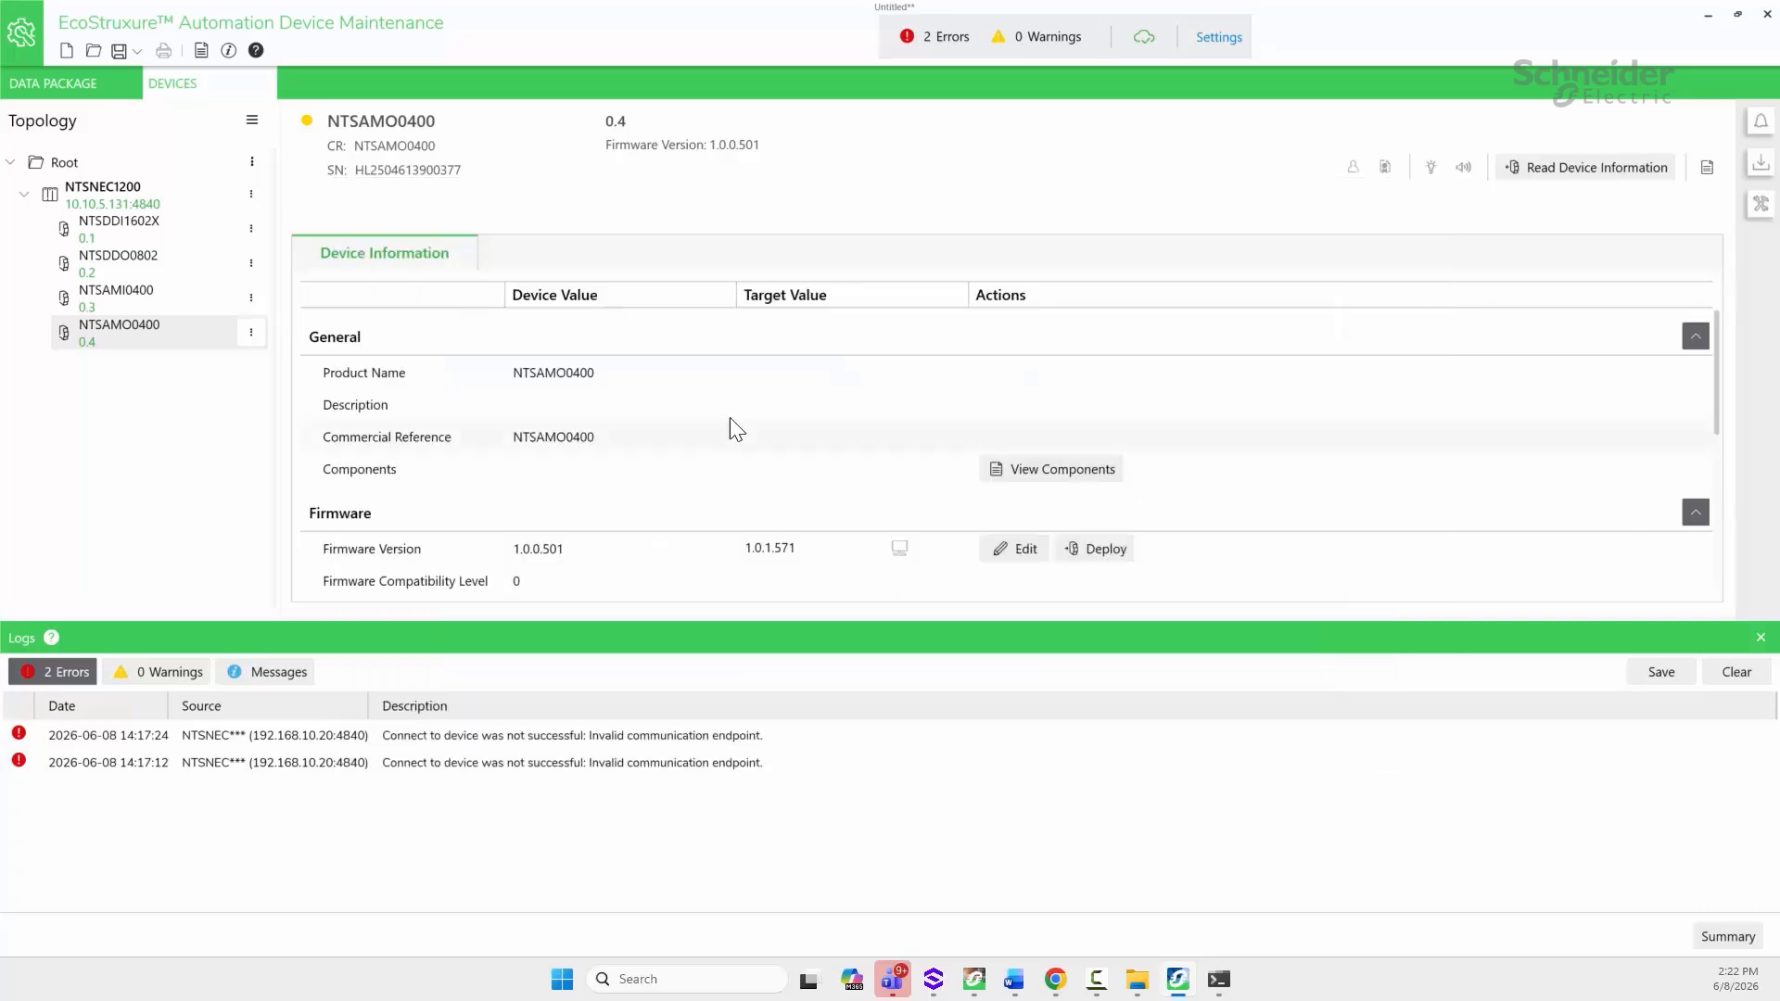